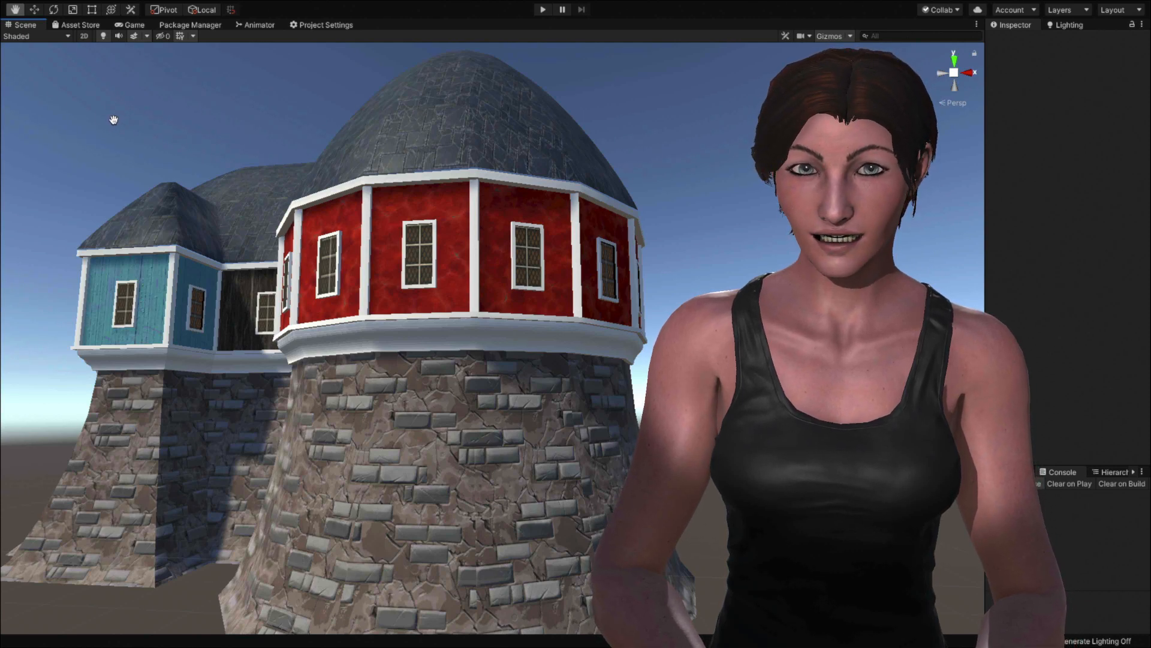
Pull the blue wing and the dark wooden wing away from the round red tower so the three volumes stand apart.
{"action": "left_click_drag", "start_coordinate": [132, 156], "coordinate": [216, 298], "text": "alt"}
{"action": "scroll", "coordinate": [217, 298], "scroll_direction": "down", "scroll_amount": 3}
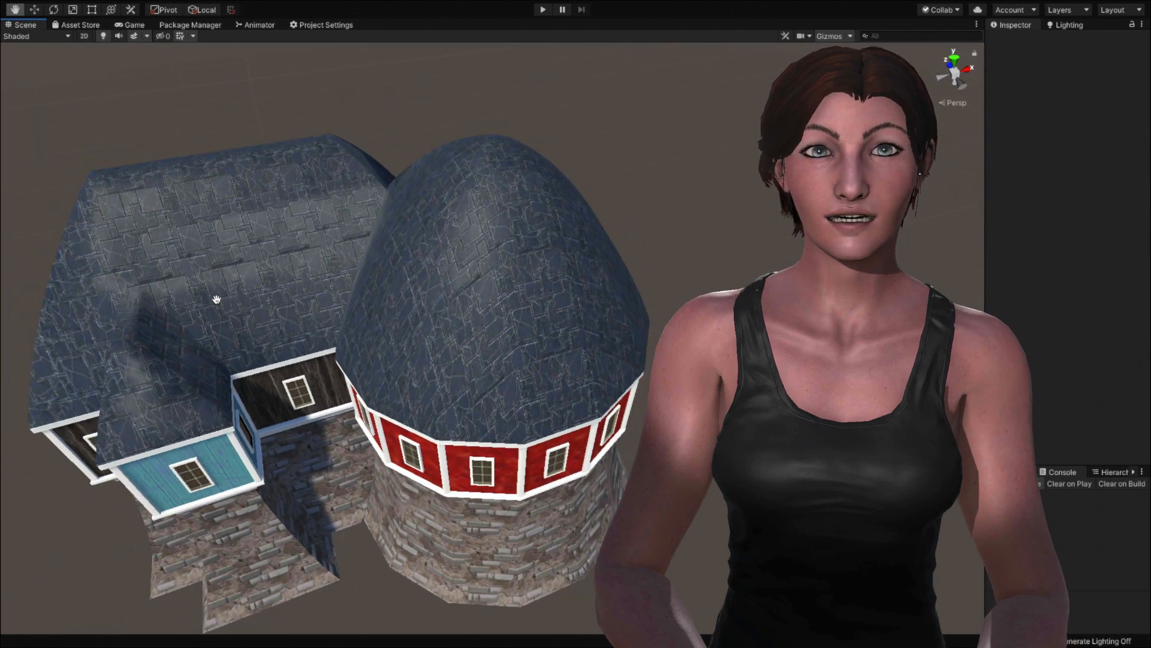
{"action": "scroll", "coordinate": [216, 299], "scroll_direction": "down", "scroll_amount": 2}
{"action": "left_click_drag", "start_coordinate": [70, 569], "coordinate": [138, 441], "text": "alt"}
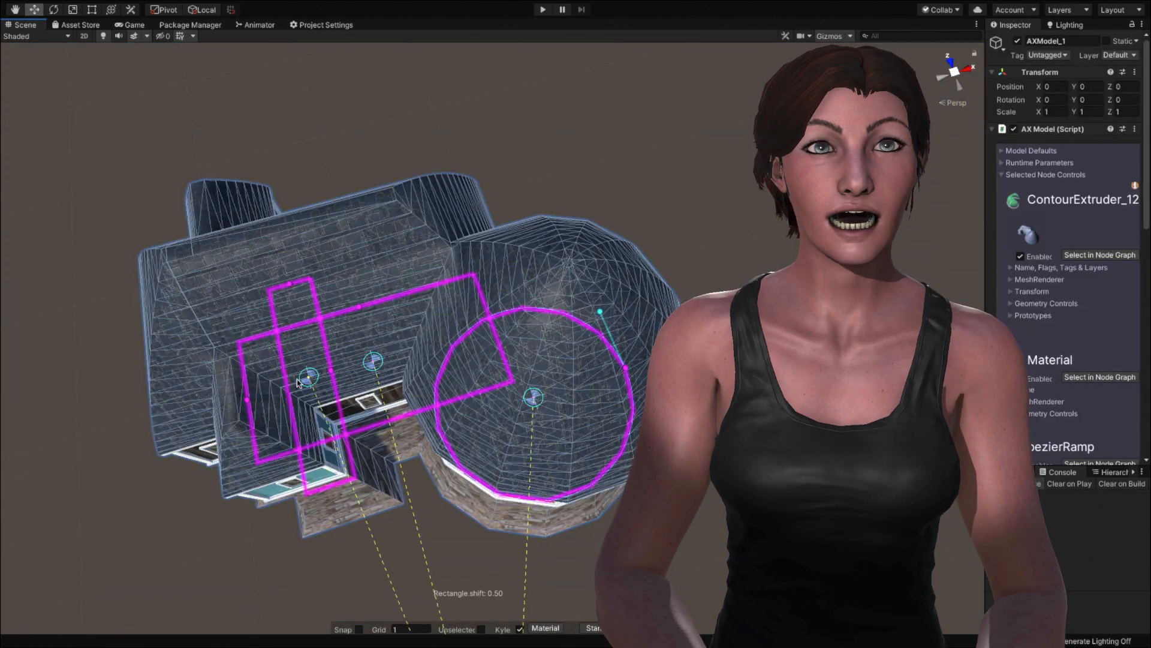
{"action": "mouse_move", "coordinate": [298, 382]}
{"action": "left_mouse_down"}
{"action": "mouse_move", "coordinate": [201, 384]}
{"action": "mouse_move", "coordinate": [173, 420]}
{"action": "mouse_move", "coordinate": [176, 445]}
{"action": "left_mouse_up"}
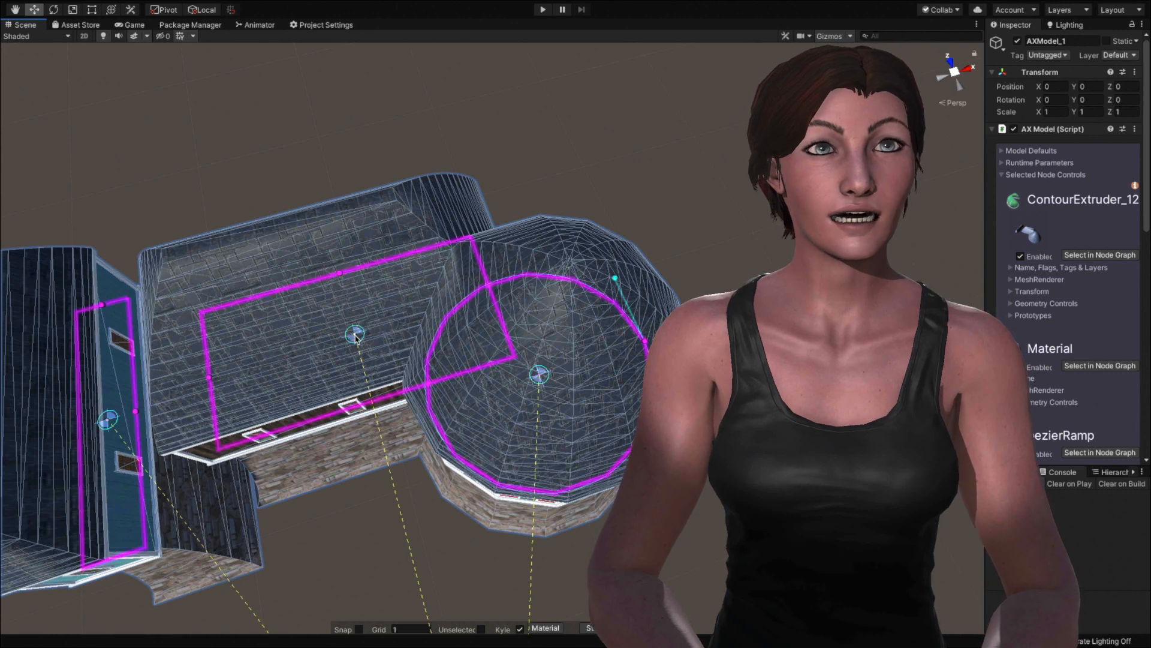
{"action": "left_click_drag", "start_coordinate": [355, 337], "coordinate": [290, 199]}
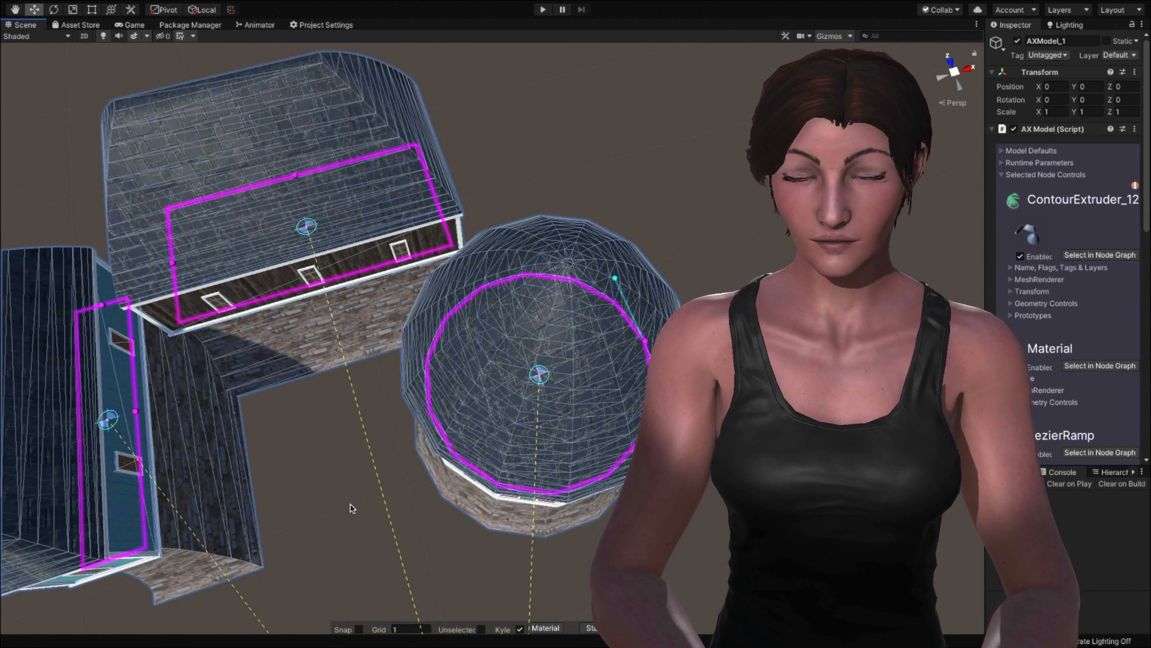
Shrink the round red tower's radius and move it against the front wall of the dark wooden wing.
{"action": "left_click_drag", "start_coordinate": [351, 505], "coordinate": [264, 474], "text": "alt"}
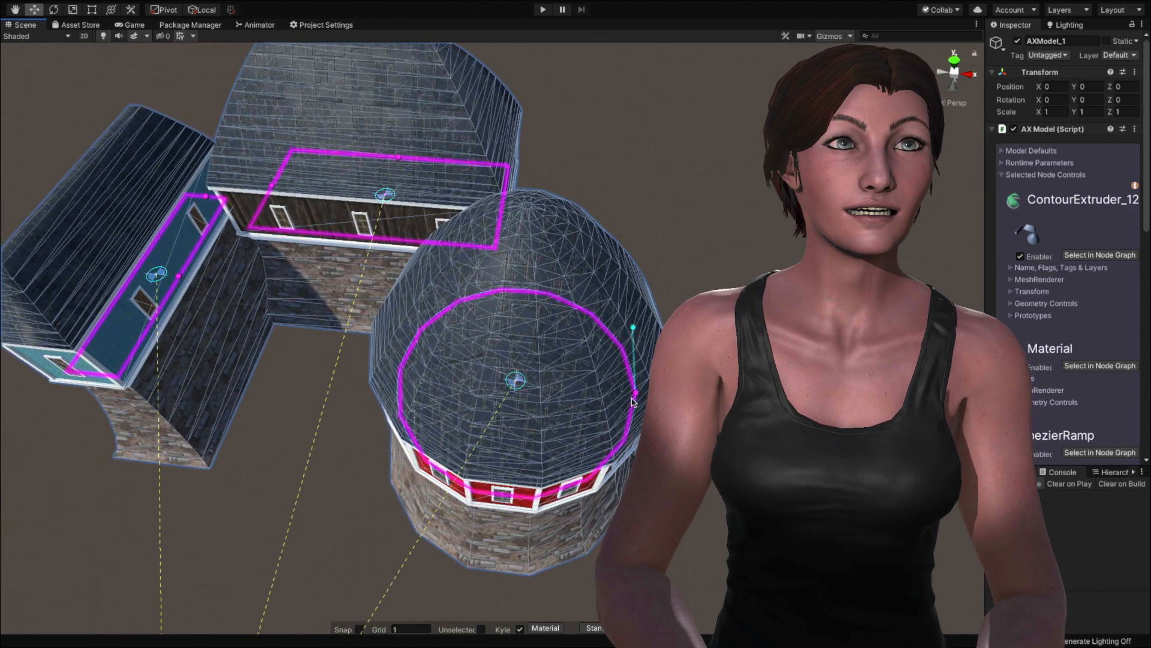
{"action": "mouse_move", "coordinate": [637, 394]}
{"action": "left_mouse_down"}
{"action": "mouse_move", "coordinate": [579, 393]}
{"action": "mouse_move", "coordinate": [591, 394]}
{"action": "left_mouse_up"}
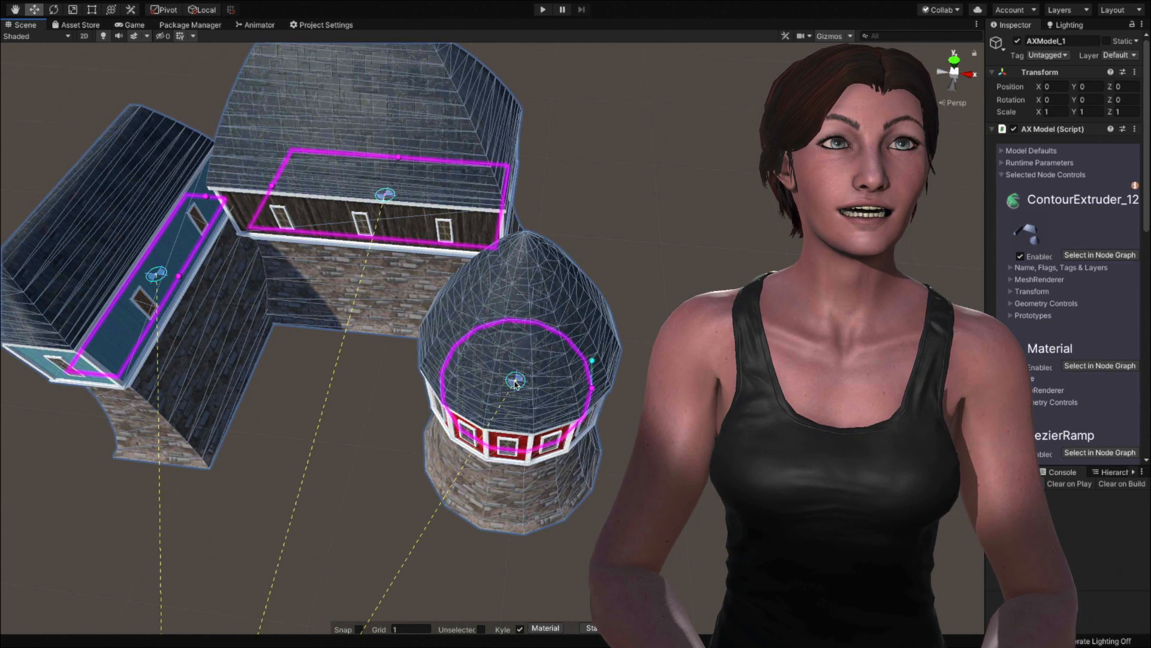
{"action": "left_click_drag", "start_coordinate": [515, 381], "coordinate": [331, 154]}
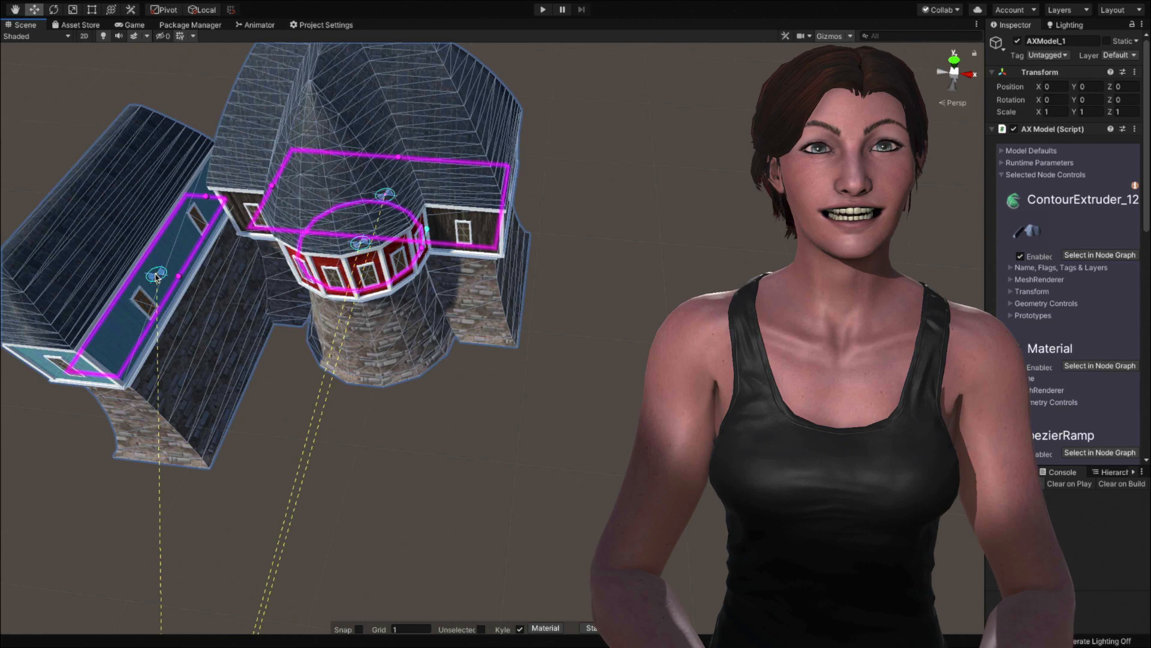
Move the blue wing to the opposite side of the red tower so it overlaps the dark wooden wing, and deselect the model.
{"action": "left_click_drag", "start_coordinate": [155, 276], "coordinate": [630, 244]}
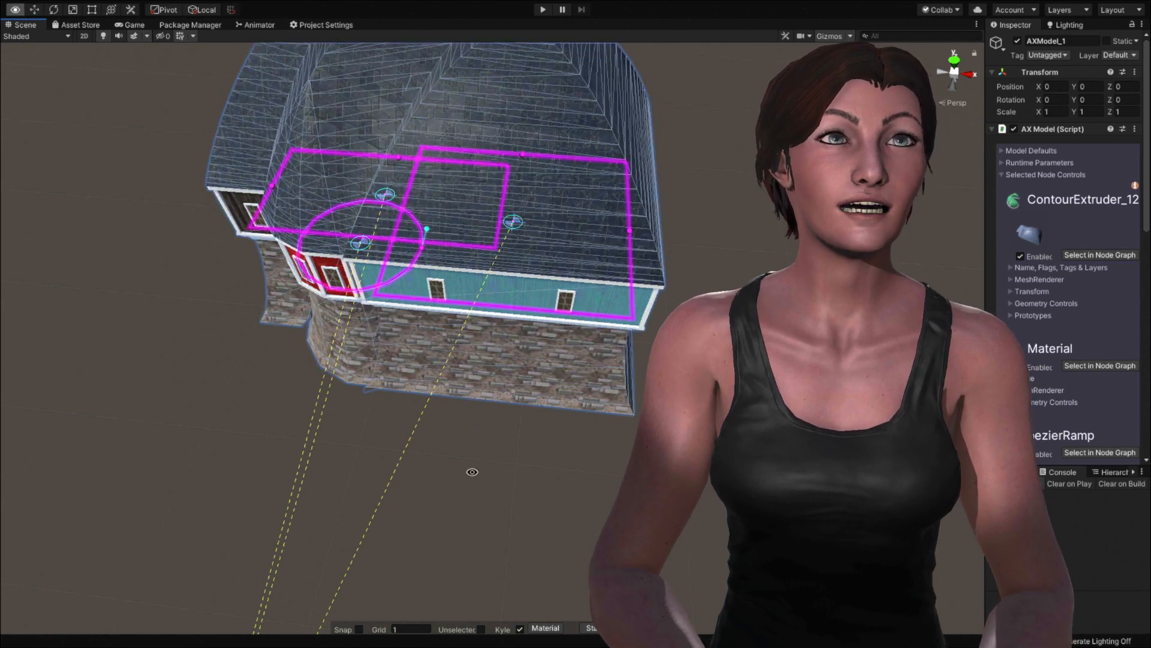
{"action": "left_click_drag", "start_coordinate": [472, 471], "coordinate": [638, 354], "text": "alt"}
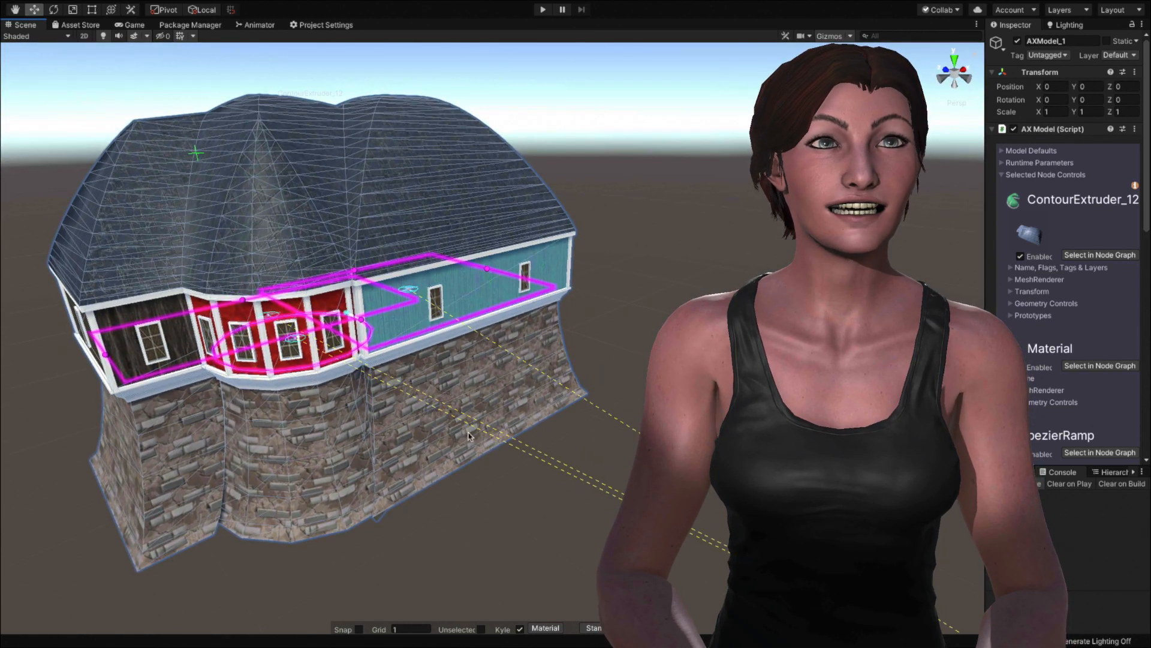
{"action": "left_click", "coordinate": [419, 549]}
{"action": "left_click_drag", "start_coordinate": [416, 549], "coordinate": [533, 521], "text": "alt"}
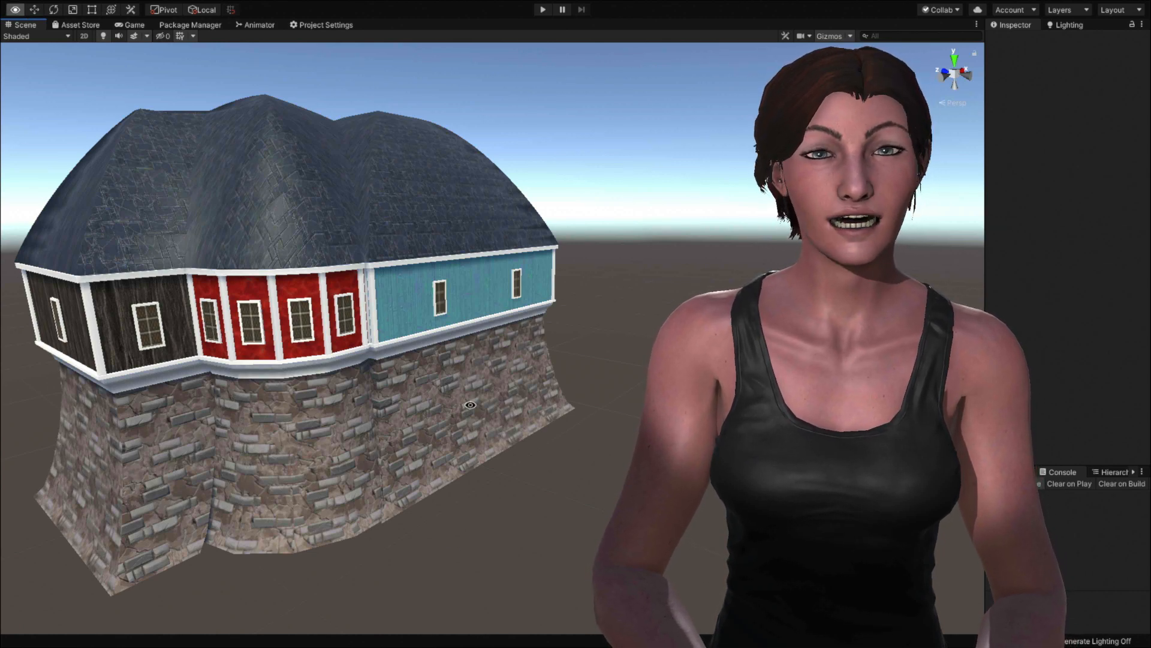
{"action": "left_click_drag", "start_coordinate": [471, 404], "coordinate": [412, 561], "text": "alt"}
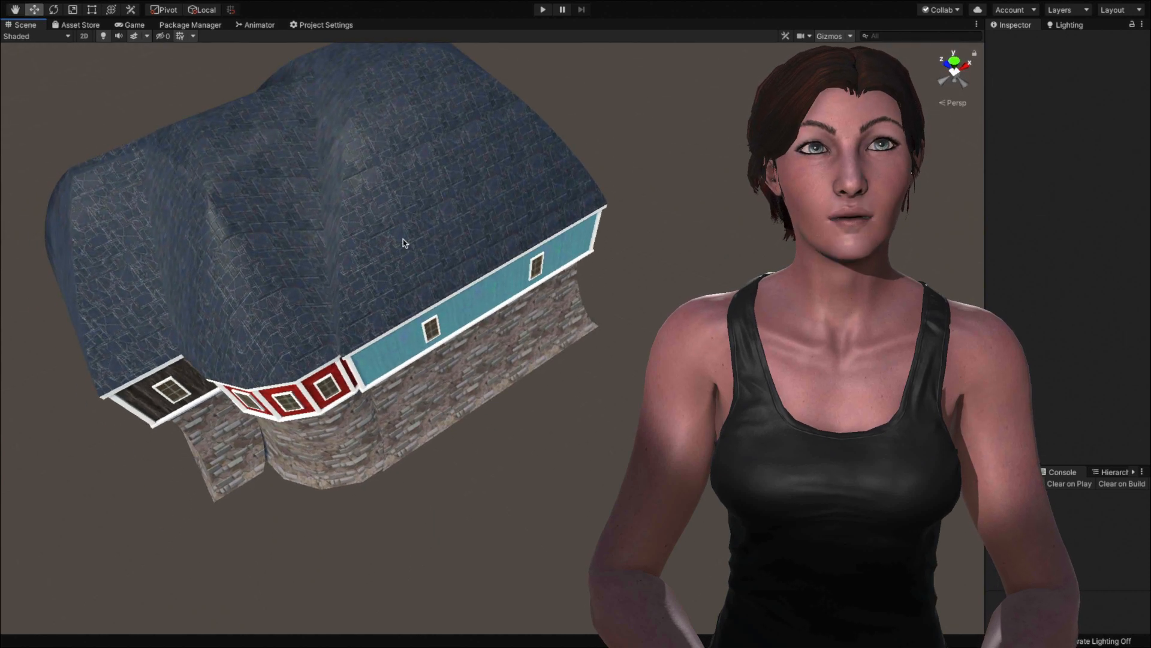
Lengthen the dark wooden wing at its outer end, shift the blue wing farther from the red tower, and deselect the model.
{"action": "left_click", "coordinate": [362, 193]}
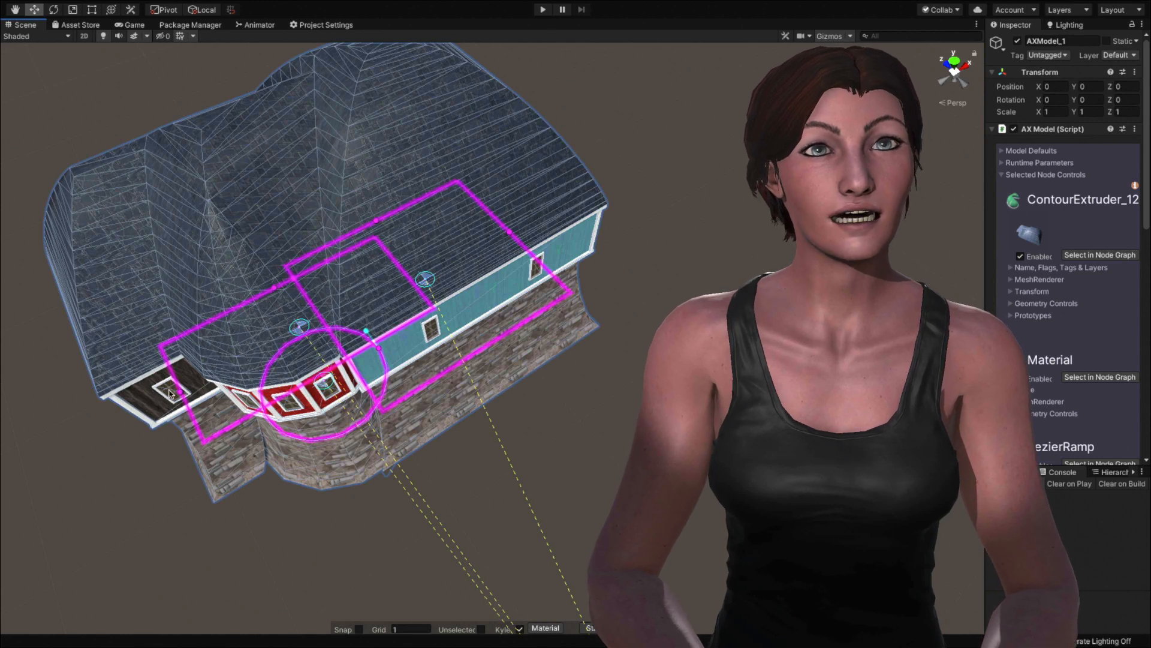
{"action": "left_click_drag", "start_coordinate": [178, 396], "coordinate": [111, 420]}
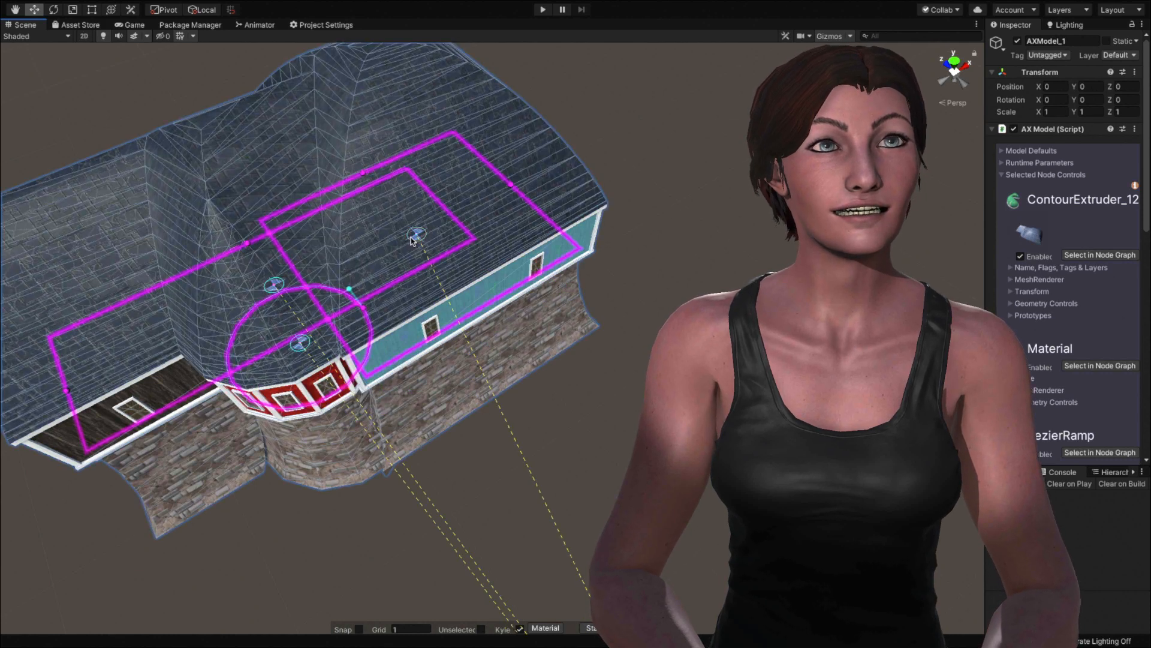
{"action": "left_click_drag", "start_coordinate": [416, 236], "coordinate": [530, 152]}
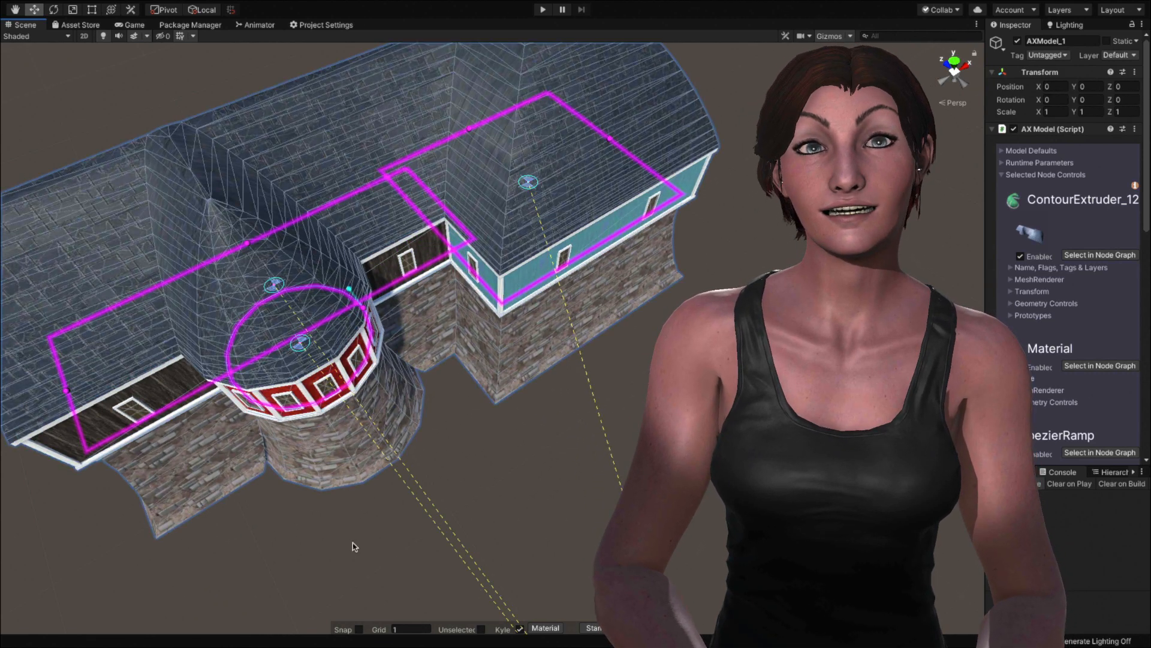
{"action": "left_click", "coordinate": [326, 603]}
{"action": "left_click_drag", "start_coordinate": [333, 574], "coordinate": [336, 408], "text": "alt"}
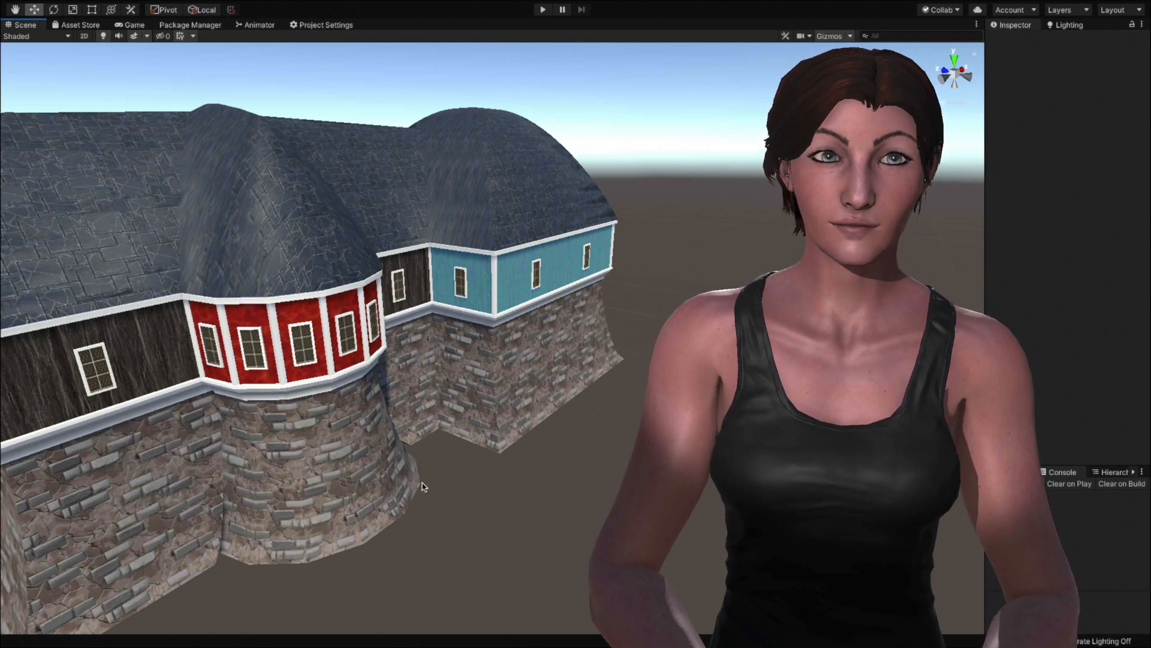
{"action": "left_click_drag", "start_coordinate": [437, 489], "coordinate": [411, 508], "text": "alt"}
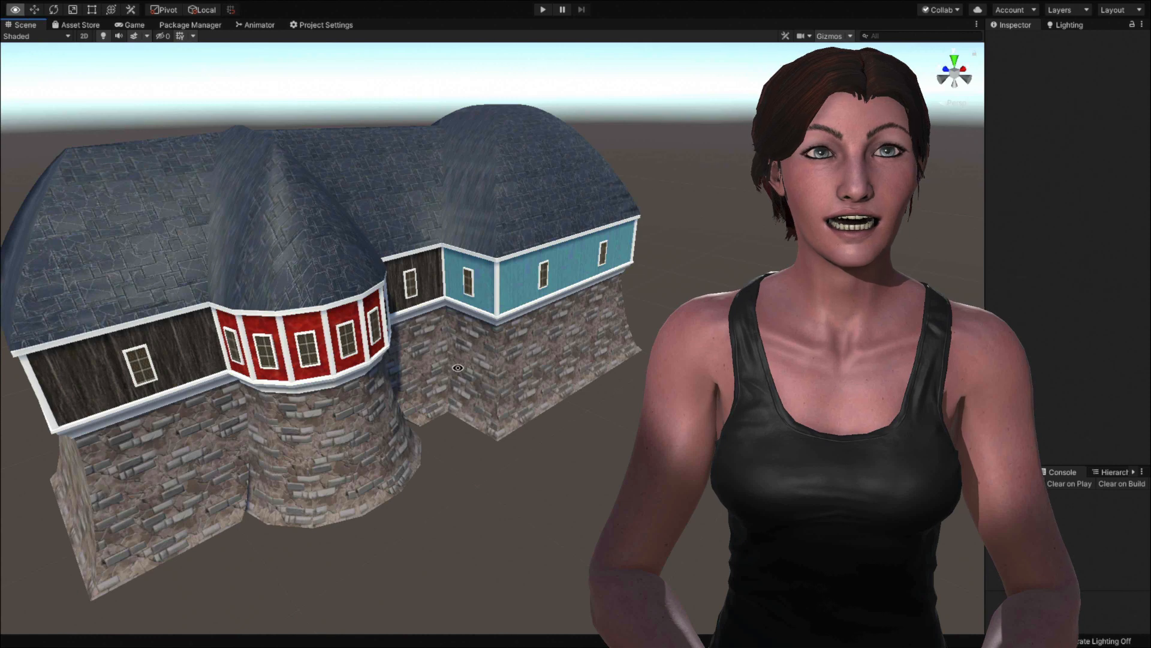
{"action": "left_click_drag", "start_coordinate": [458, 368], "coordinate": [339, 359], "text": "alt"}
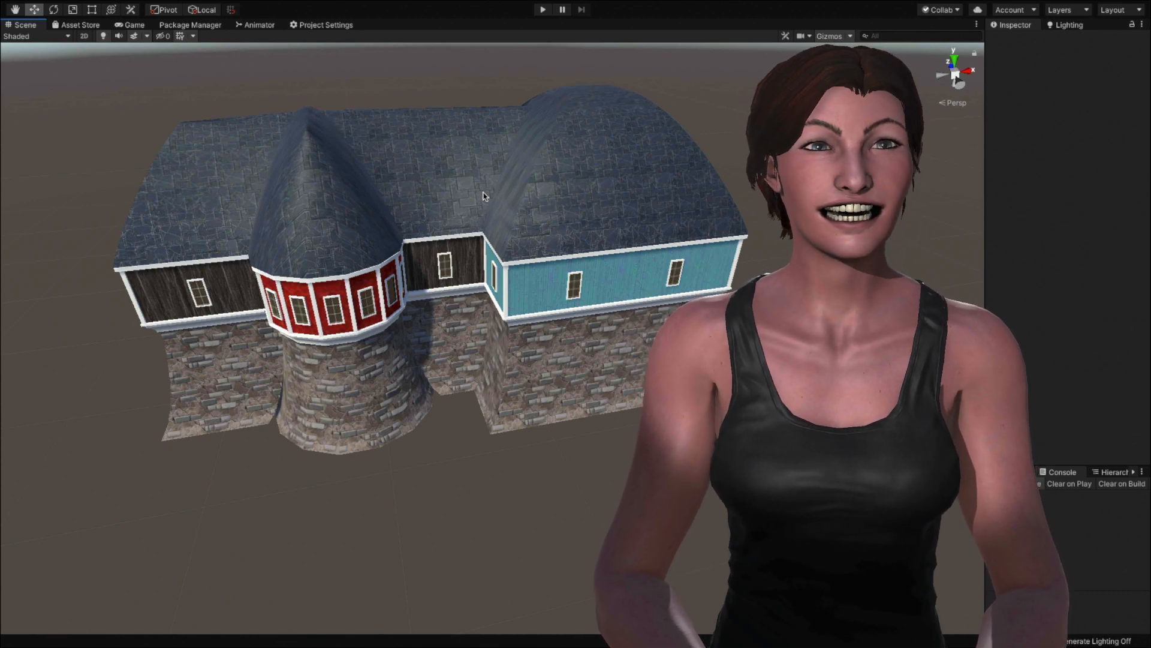
{"action": "scroll", "coordinate": [365, 232], "scroll_direction": "up", "scroll_amount": 2}
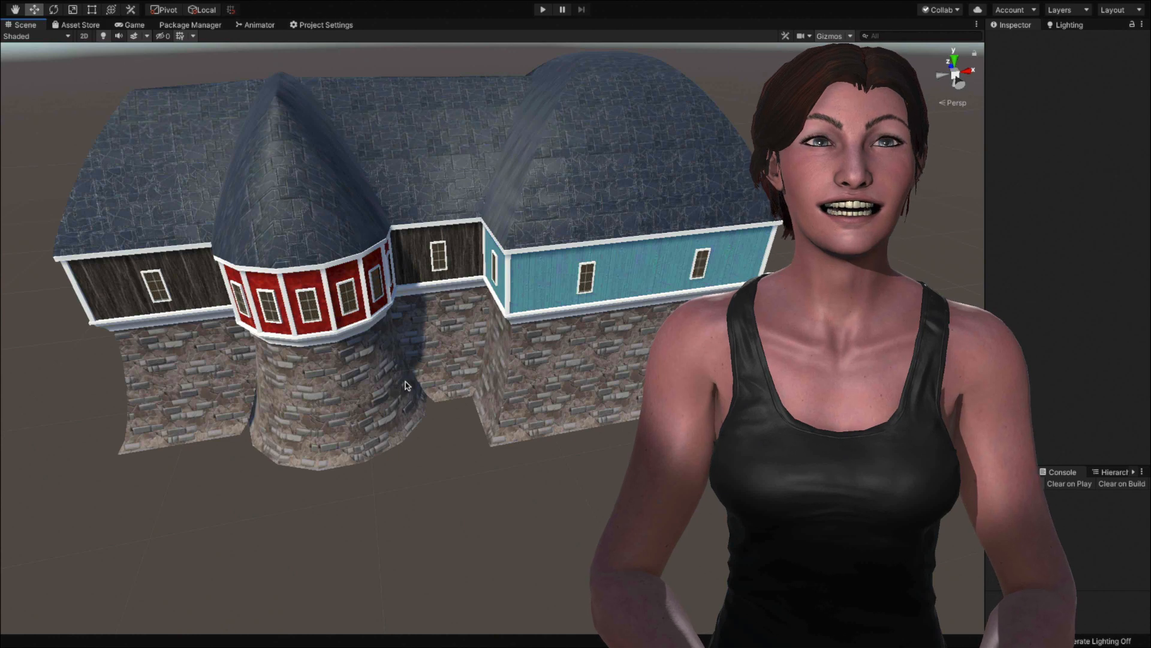
{"action": "left_click_drag", "start_coordinate": [400, 444], "coordinate": [218, 342], "text": "alt"}
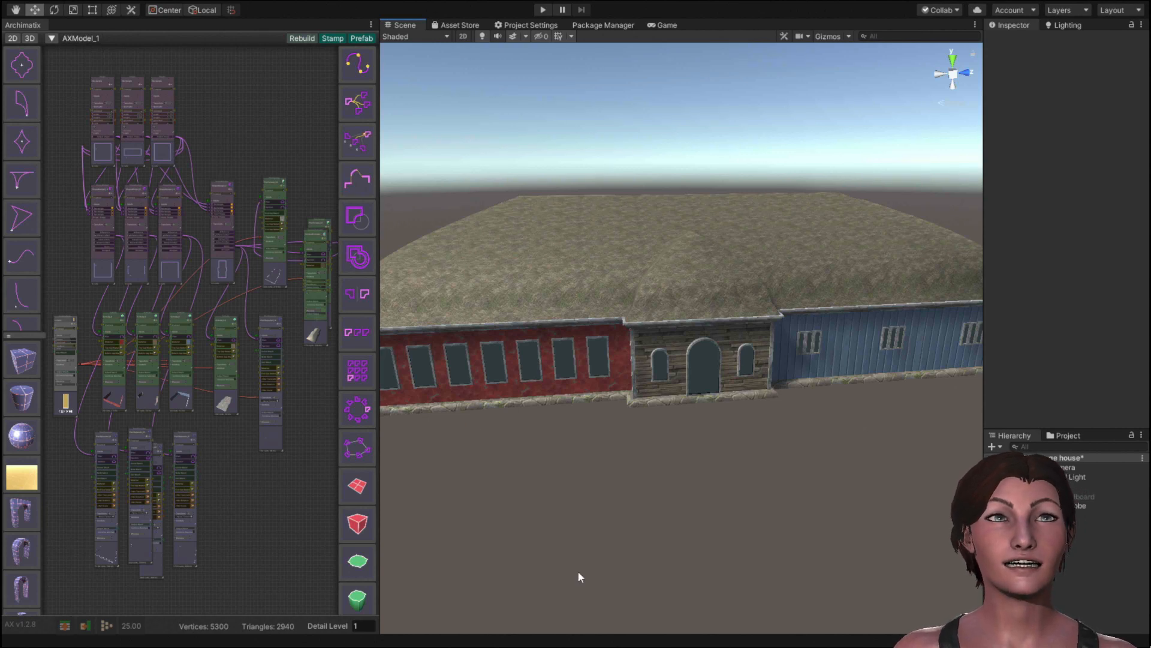
Examine the thatched house from the front, above and the corner, checking how the wood-clad entrance merges with the red and blue wings.
{"action": "left_click_drag", "start_coordinate": [768, 474], "coordinate": [744, 453], "text": "alt"}
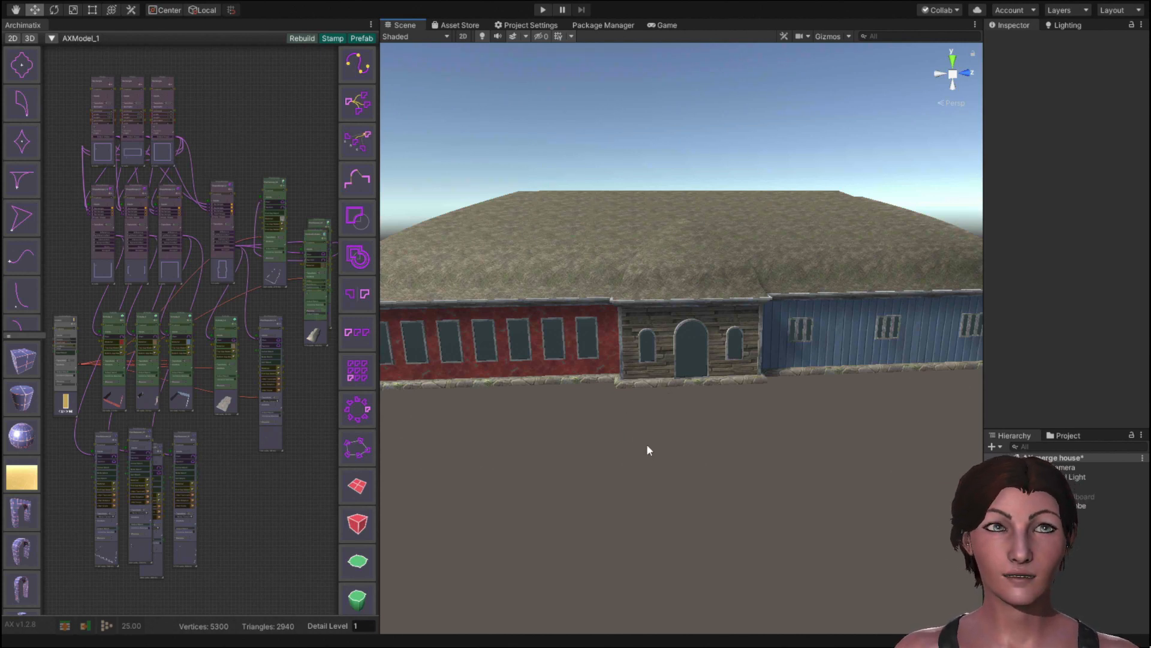
{"action": "scroll", "coordinate": [648, 448], "scroll_direction": "up", "scroll_amount": 3}
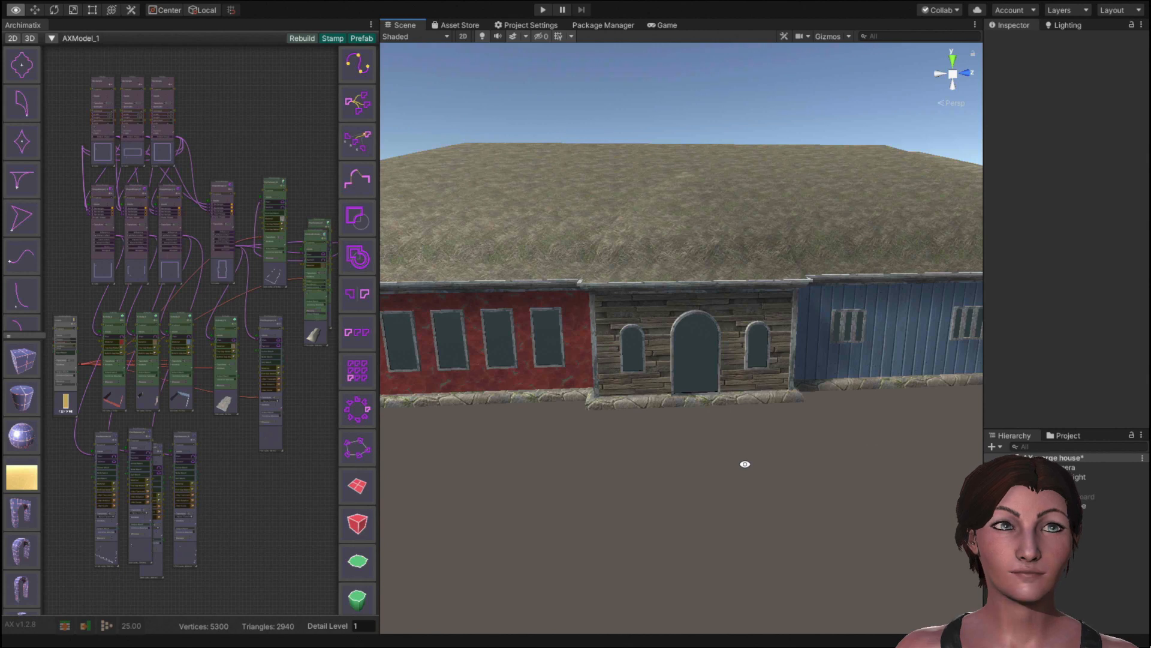
{"action": "left_click_drag", "start_coordinate": [737, 465], "coordinate": [505, 510], "text": "alt"}
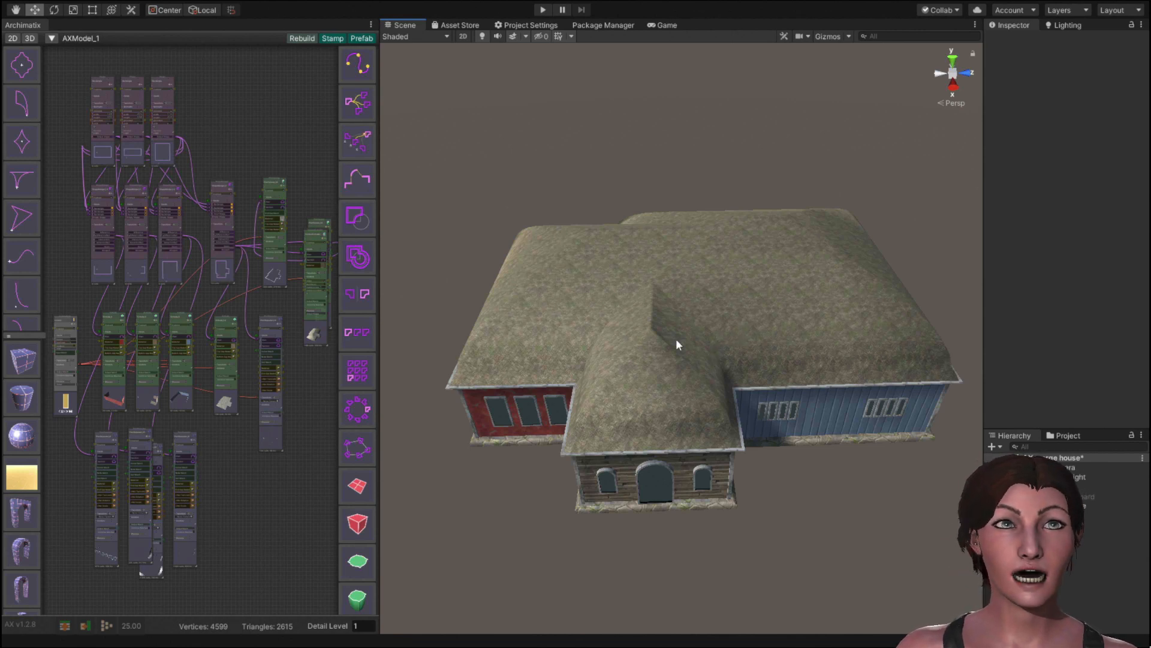
{"action": "scroll", "coordinate": [645, 443], "scroll_direction": "up", "scroll_amount": 1}
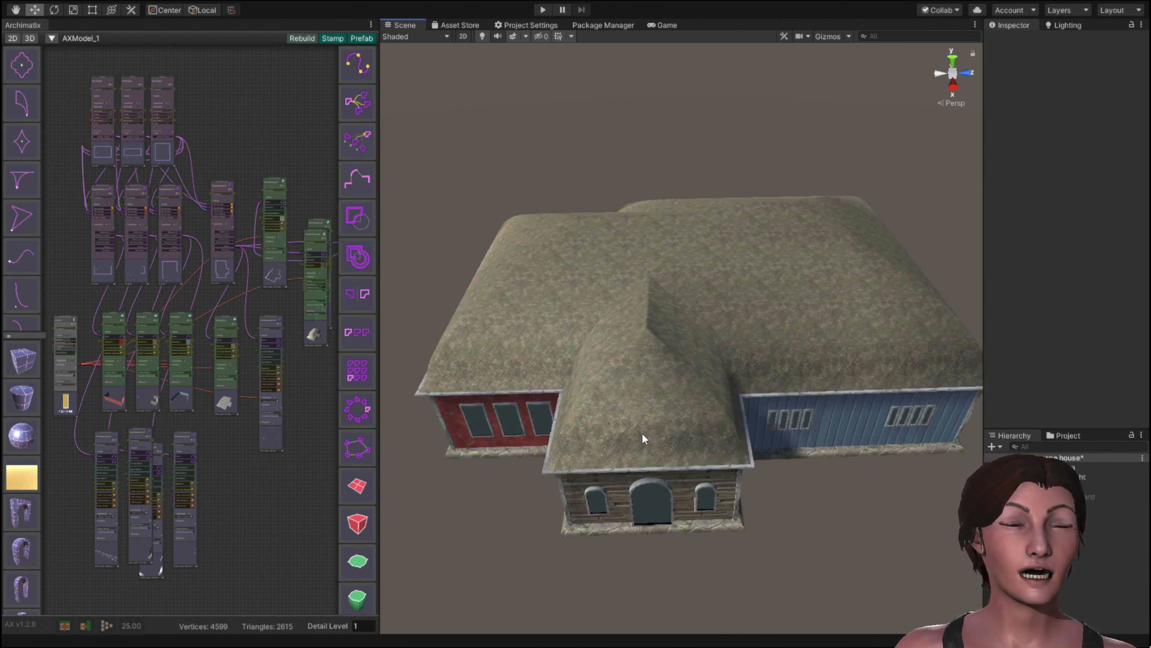
{"action": "scroll", "coordinate": [645, 436], "scroll_direction": "down", "scroll_amount": 1}
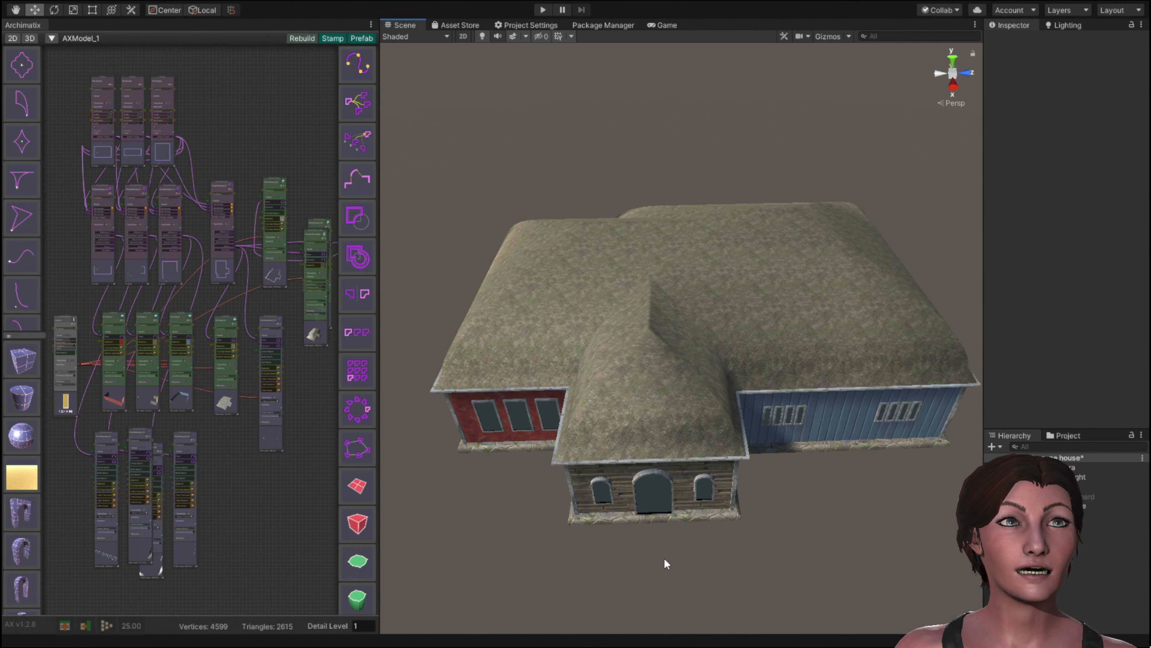
{"action": "middle_click_drag", "start_coordinate": [670, 564], "coordinate": [650, 547]}
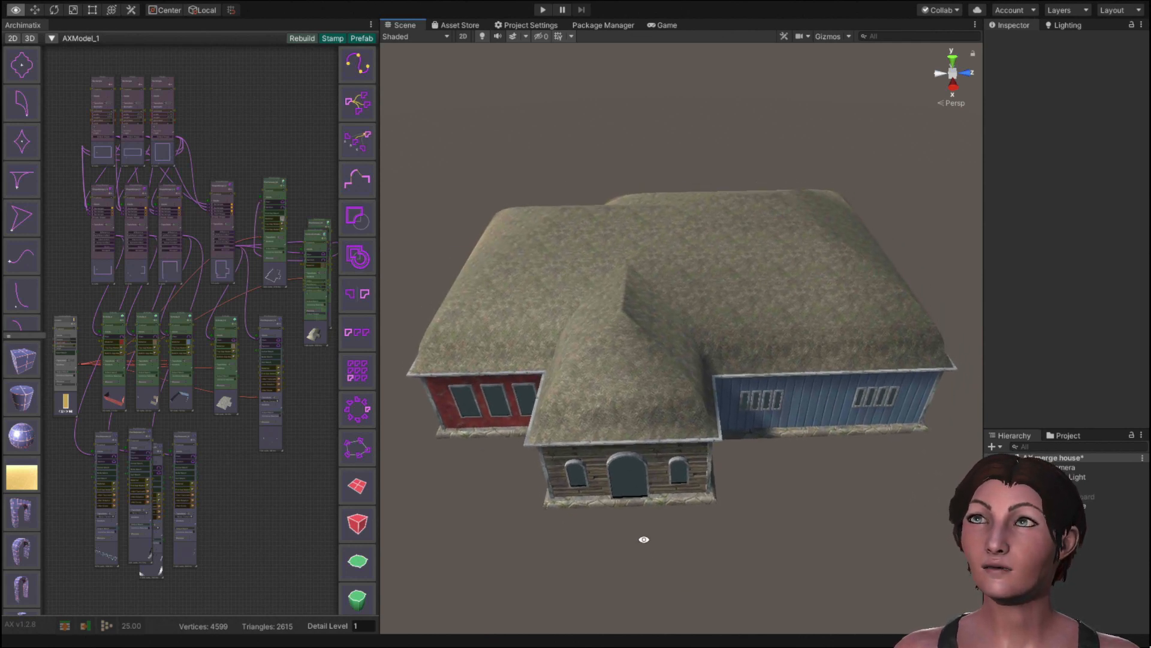
{"action": "left_click_drag", "start_coordinate": [643, 539], "coordinate": [640, 498], "text": "alt"}
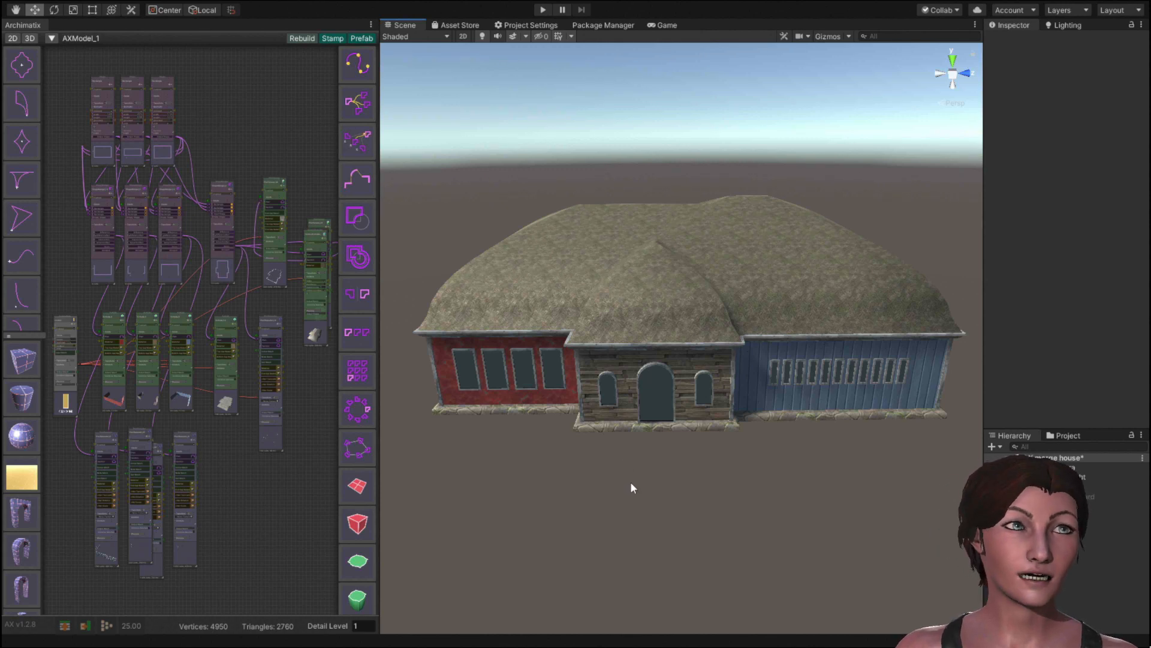
{"action": "left_click_drag", "start_coordinate": [638, 489], "coordinate": [687, 464], "text": "alt"}
{"action": "scroll", "coordinate": [660, 508], "scroll_direction": "down", "scroll_amount": 2}
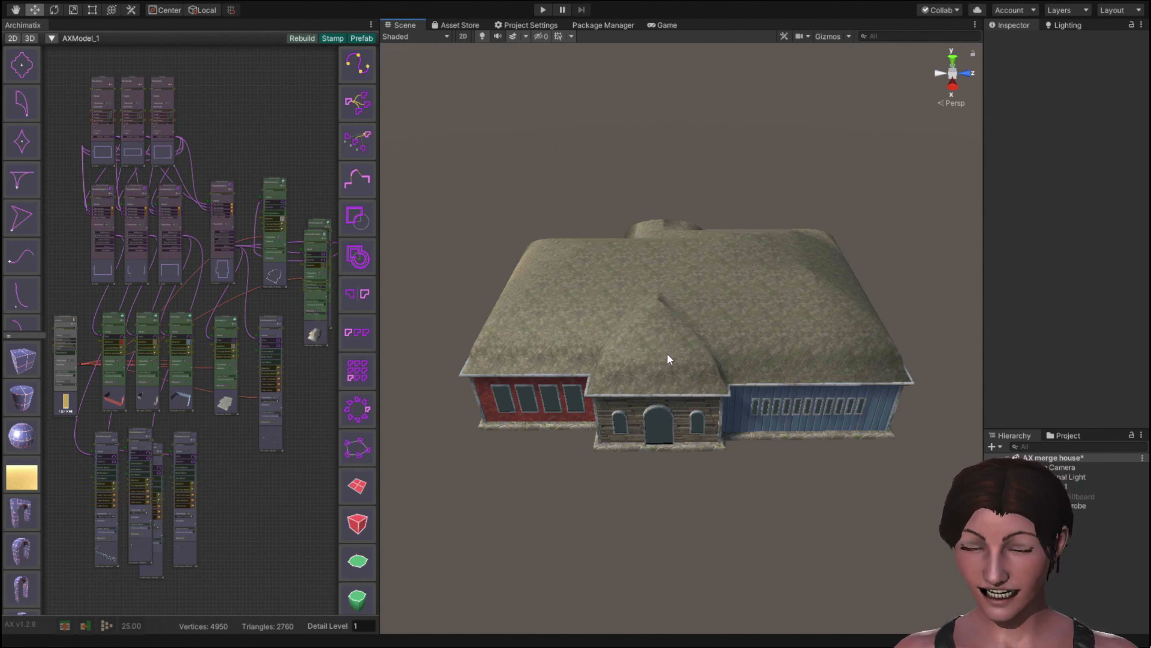
{"action": "key", "text": "alt"}
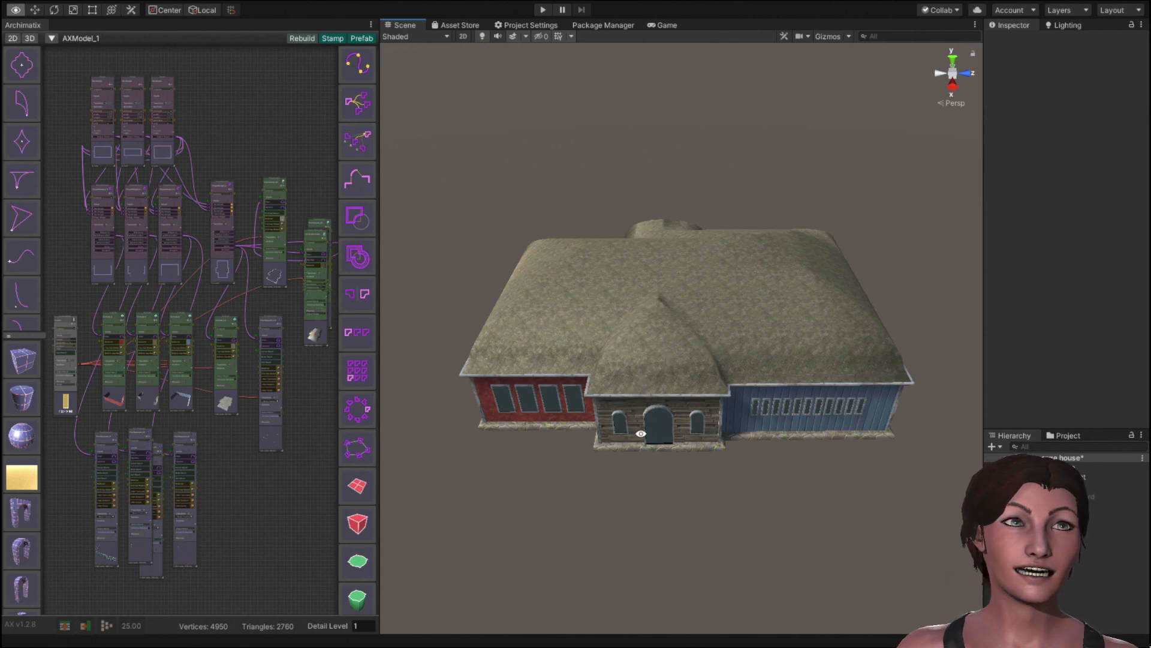
{"action": "left_click_drag", "start_coordinate": [647, 488], "coordinate": [658, 398], "text": "alt"}
{"action": "middle_click_drag", "start_coordinate": [653, 420], "coordinate": [619, 481]}
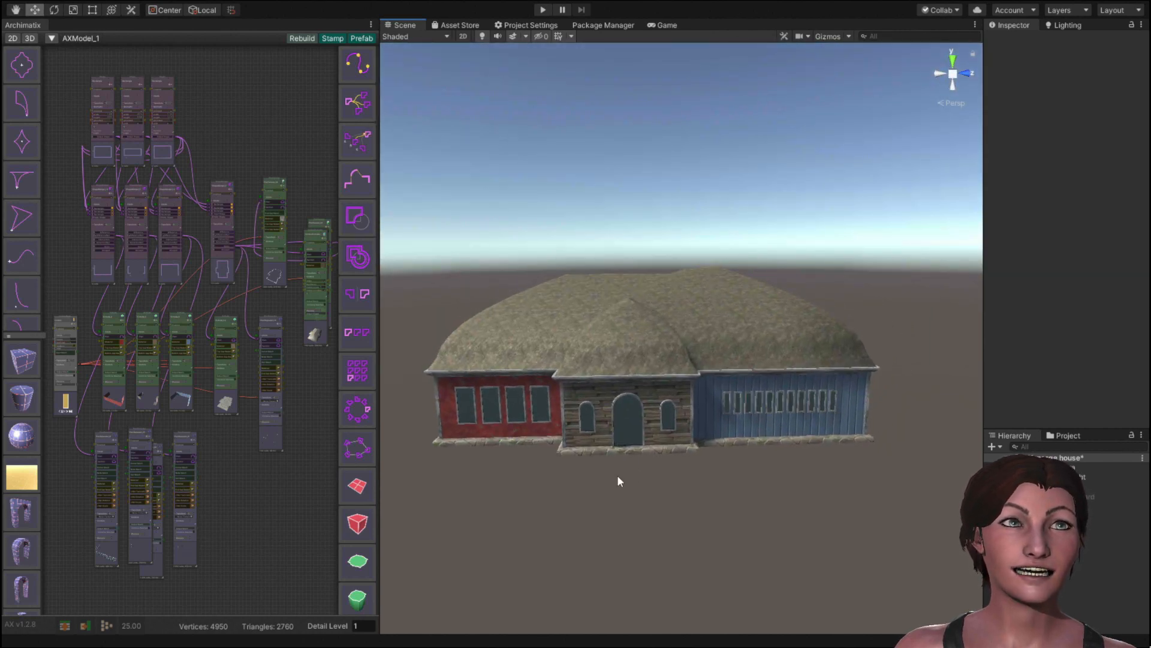
{"action": "scroll", "coordinate": [624, 461], "scroll_direction": "up", "scroll_amount": 2}
{"action": "middle_click_drag", "start_coordinate": [503, 507], "coordinate": [535, 477]}
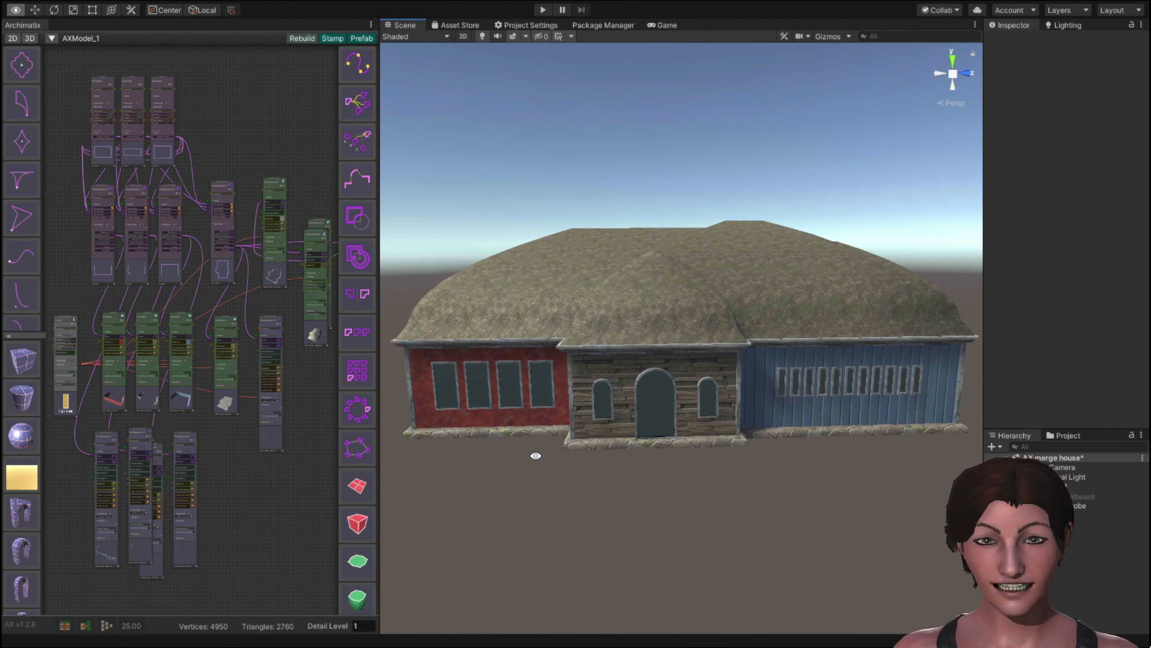
{"action": "left_click_drag", "start_coordinate": [534, 458], "coordinate": [517, 504], "text": "alt"}
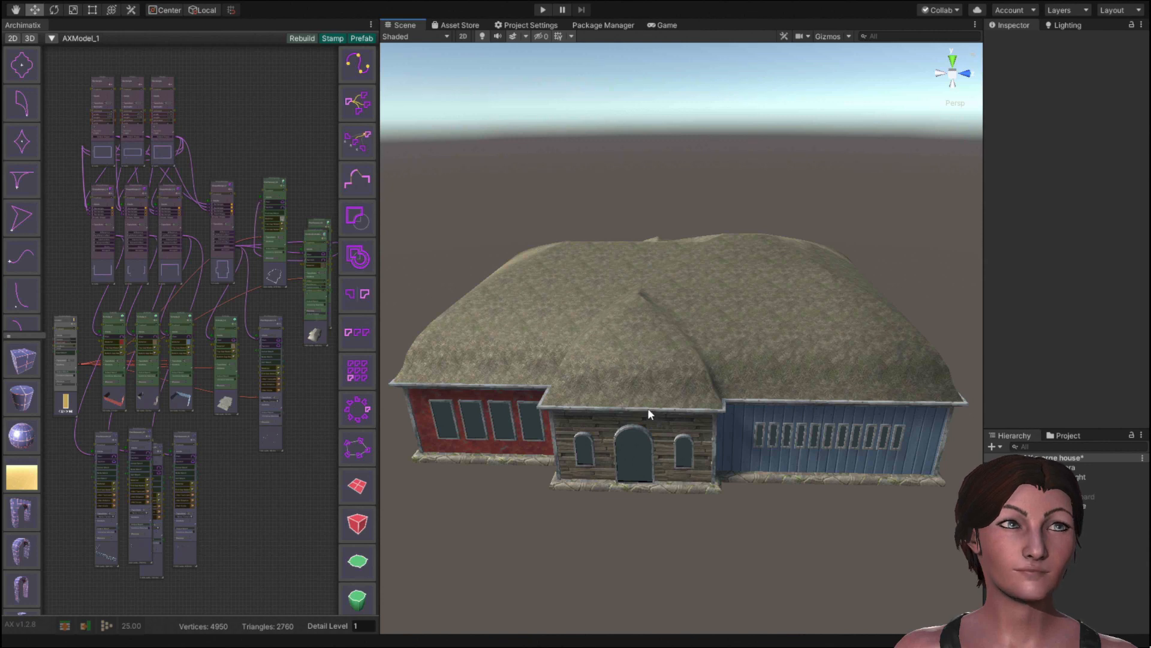
{"action": "left_click_drag", "start_coordinate": [619, 447], "coordinate": [591, 277], "text": "alt"}
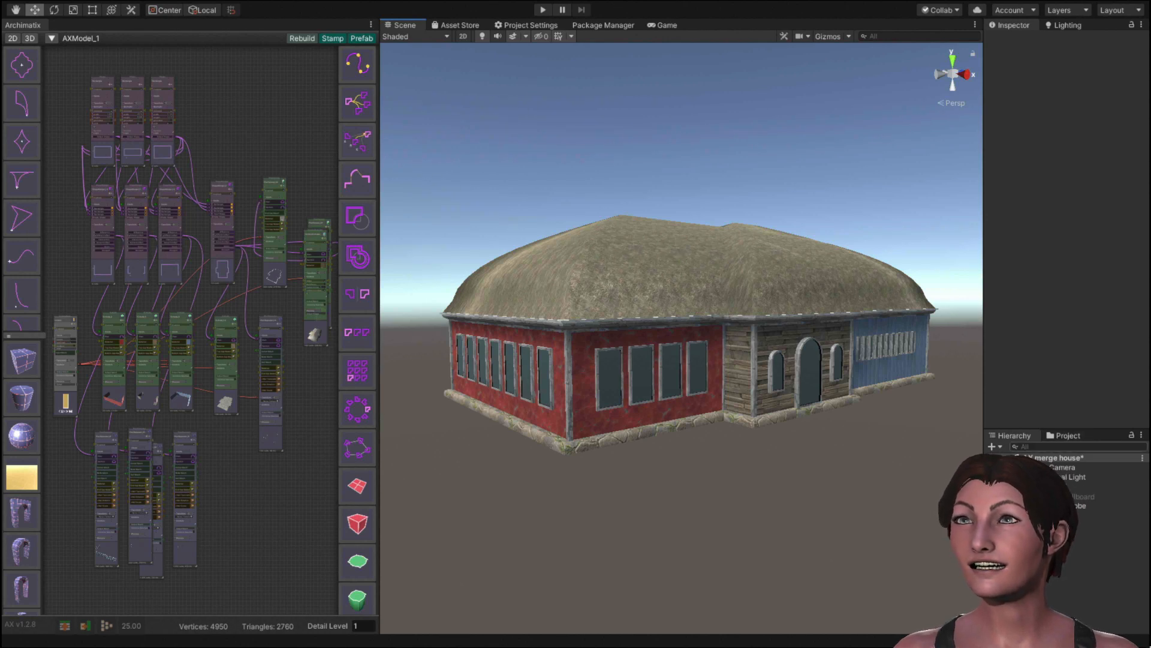
Deactivate AXModel_1 in the scene and clear it from the Archimatix node graph.
{"action": "left_click", "coordinate": [1044, 486]}
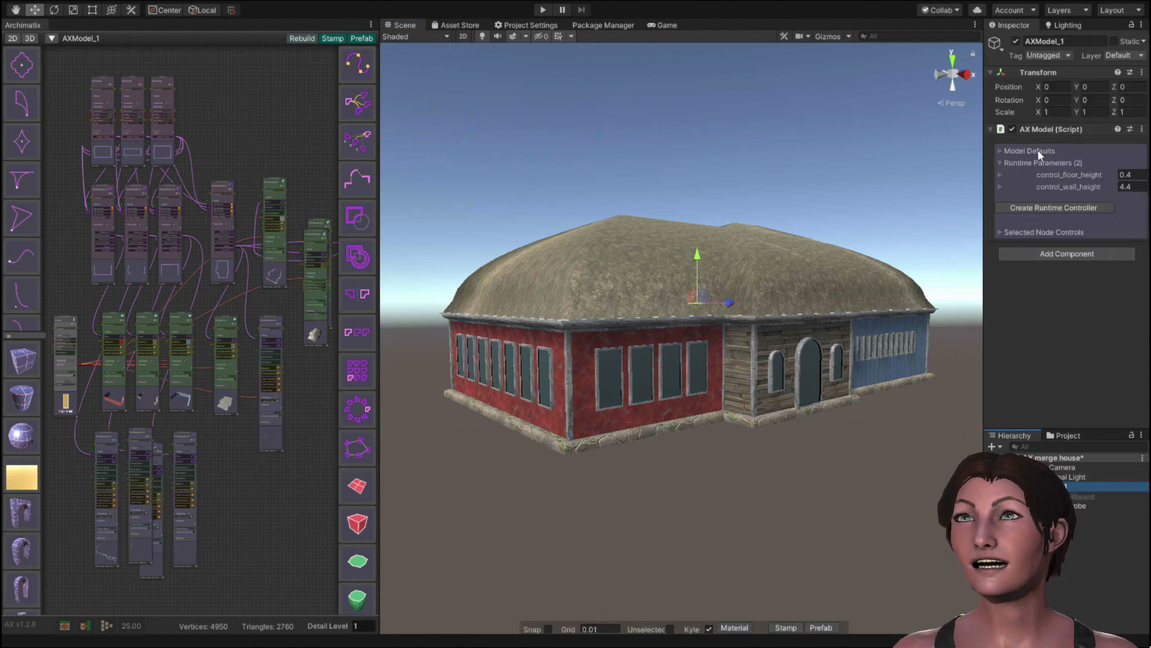
{"action": "left_click", "coordinate": [1016, 41]}
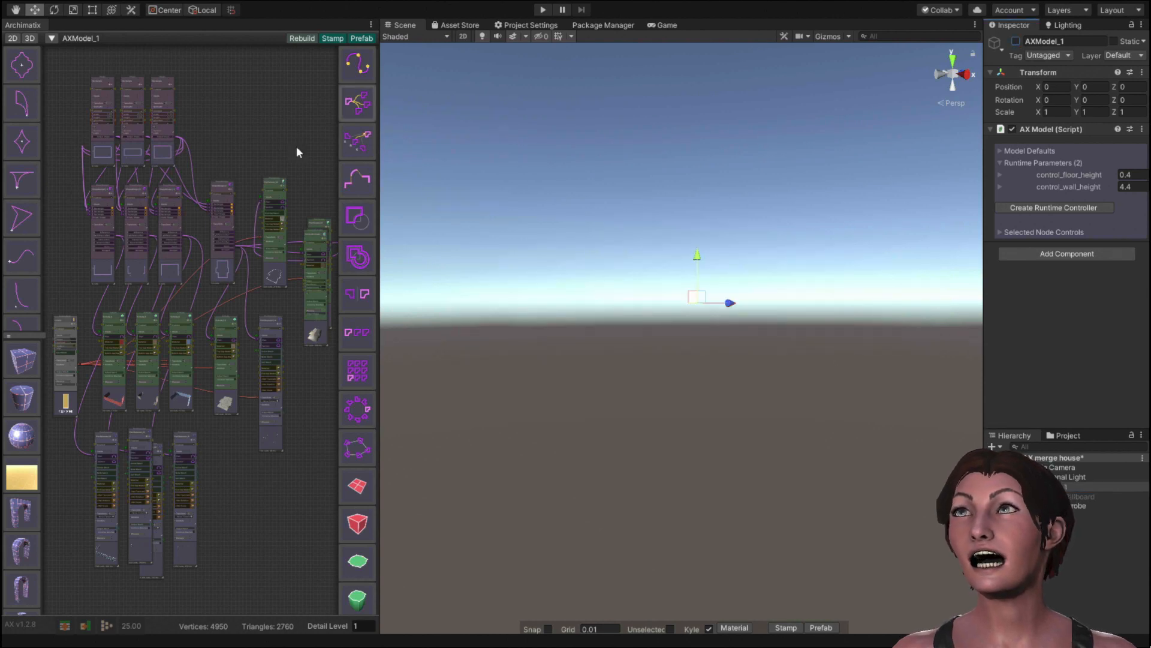
{"action": "left_click", "coordinate": [53, 37]}
{"action": "left_click", "coordinate": [84, 48]}
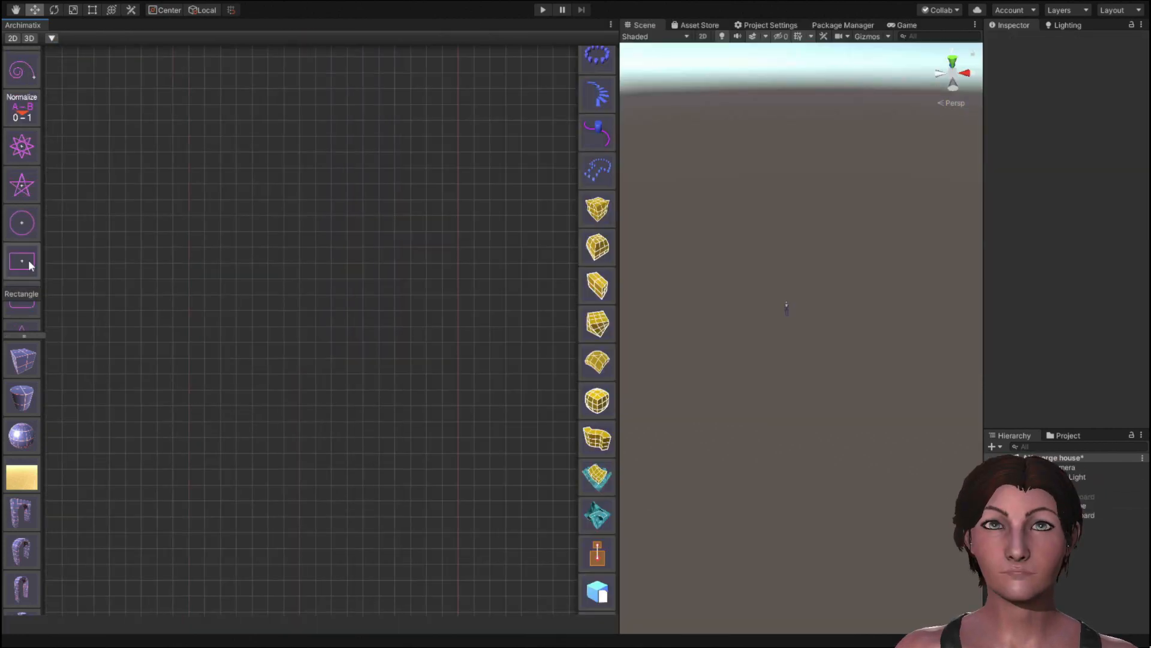
Add three Rectangle shape nodes to the empty node graph as the plans of the building parts.
{"action": "left_click", "coordinate": [23, 262]}
{"action": "left_click", "coordinate": [23, 262]}
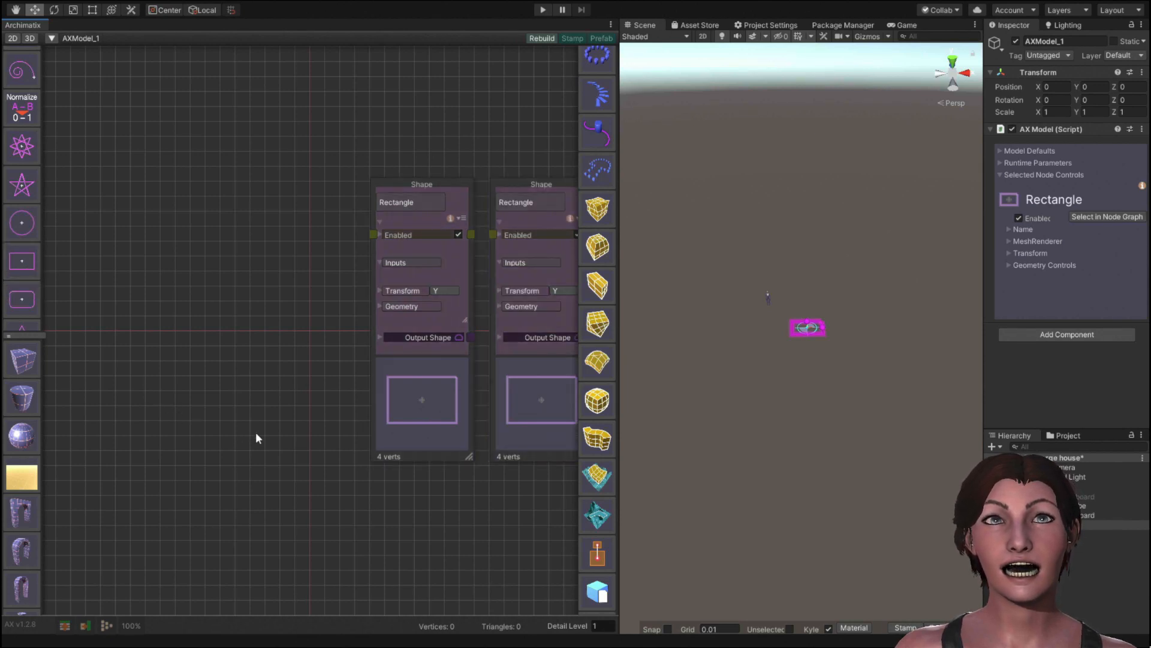
{"action": "middle_click_drag", "start_coordinate": [283, 440], "coordinate": [1, 366]}
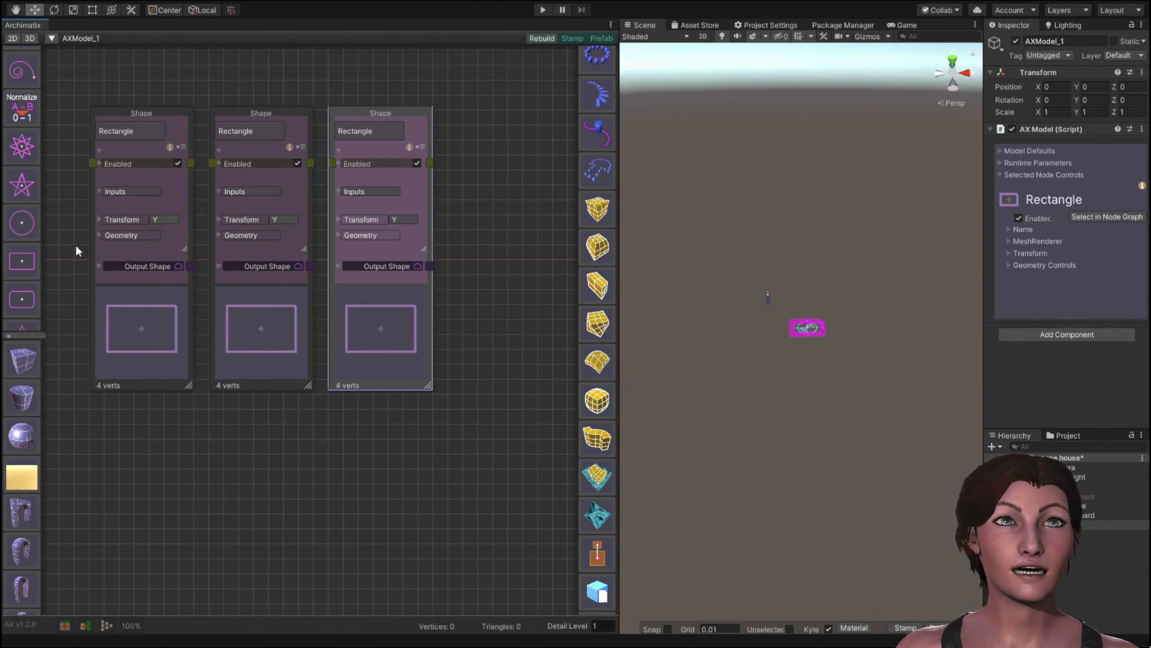
Connect all three Rectangle nodes to a new ShapeMerger node and place it clear of them in the graph.
{"action": "left_click_drag", "start_coordinate": [67, 70], "coordinate": [474, 449]}
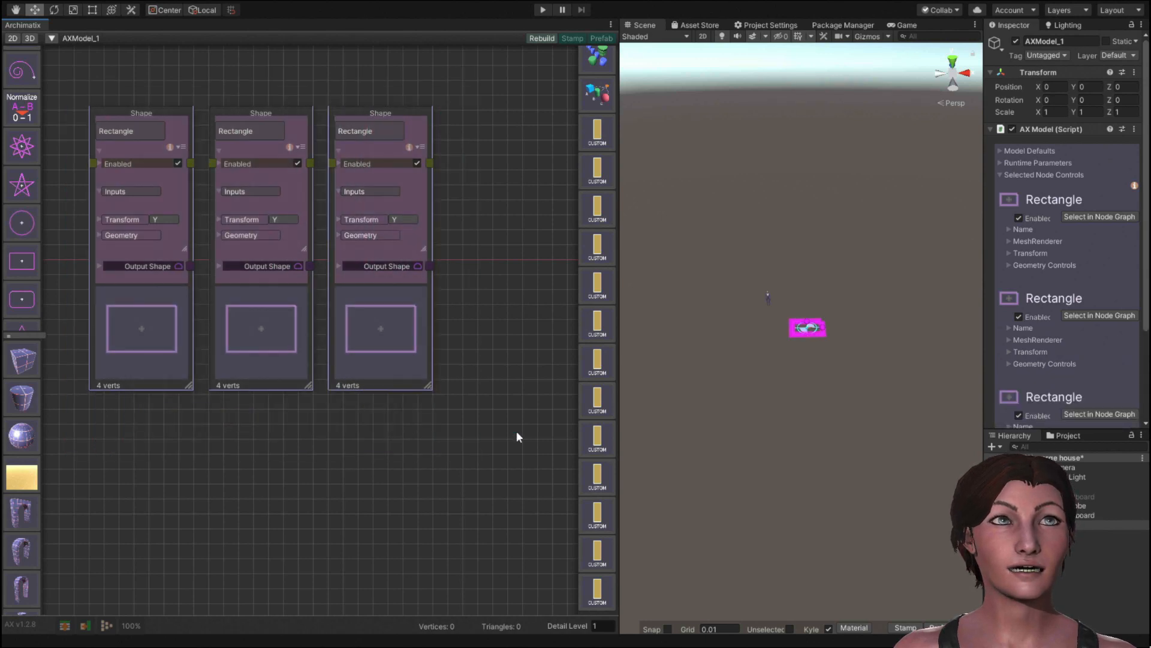
{"action": "scroll", "coordinate": [597, 337], "scroll_direction": "up", "scroll_amount": 2}
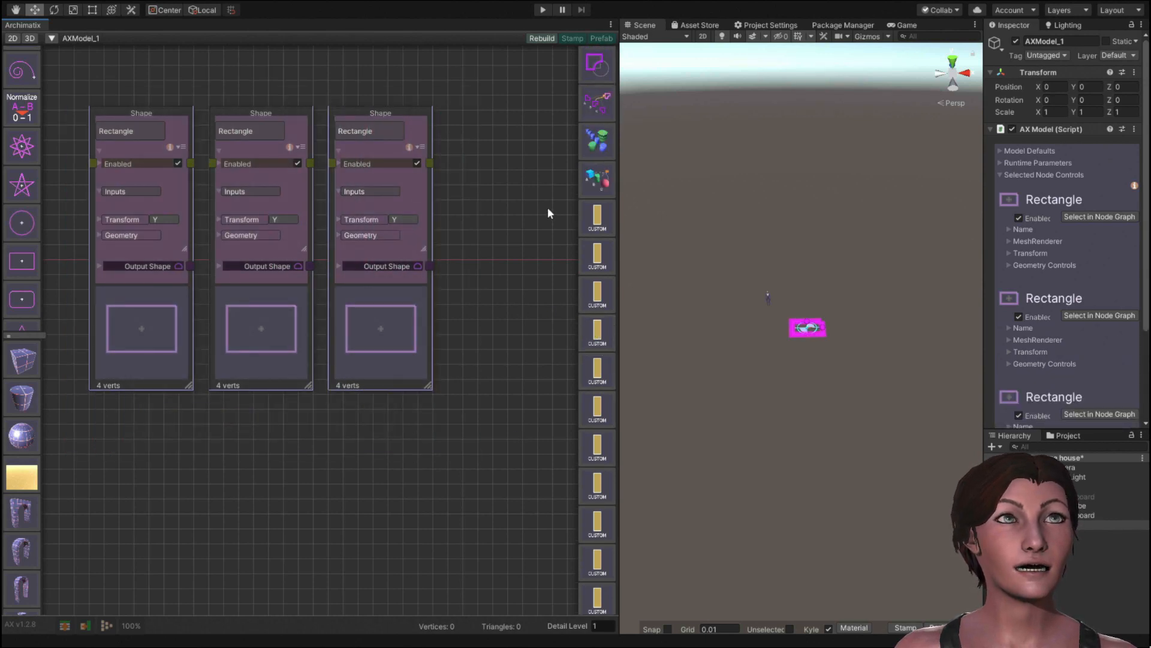
{"action": "left_click", "coordinate": [596, 64]}
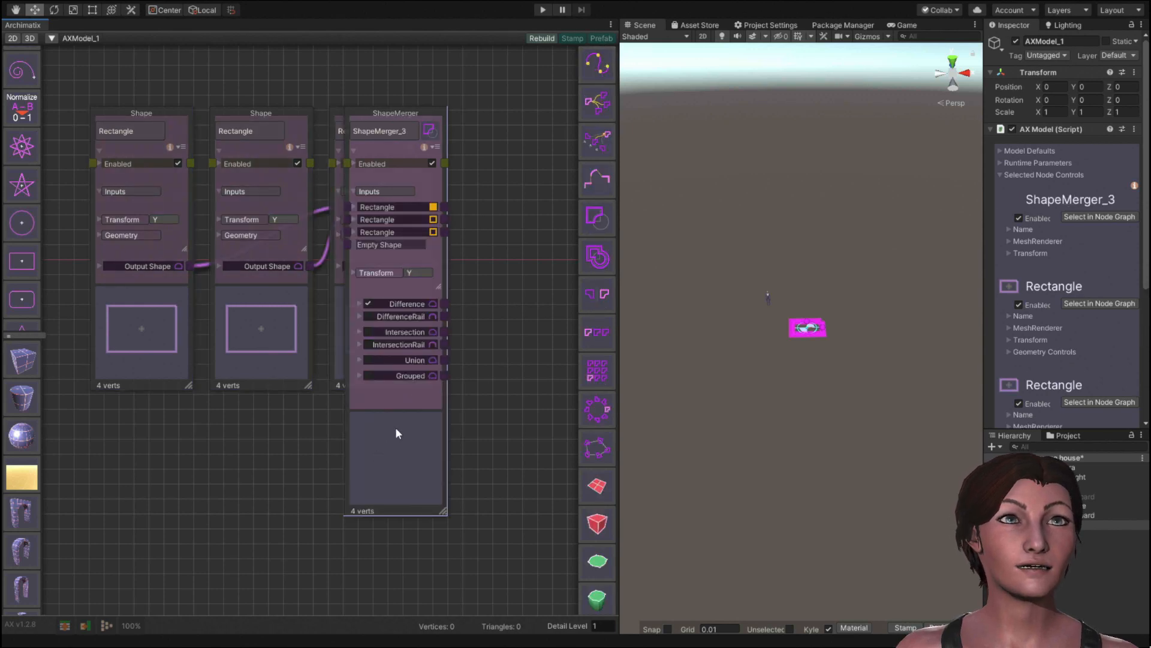
{"action": "left_click_drag", "start_coordinate": [399, 412], "coordinate": [577, 431]}
{"action": "middle_click_drag", "start_coordinate": [469, 454], "coordinate": [237, 484]}
Make the ShapeMerger's second and third rectangle inputs solid like the first, and choose Union as its output.
{"action": "left_click", "coordinate": [380, 282]}
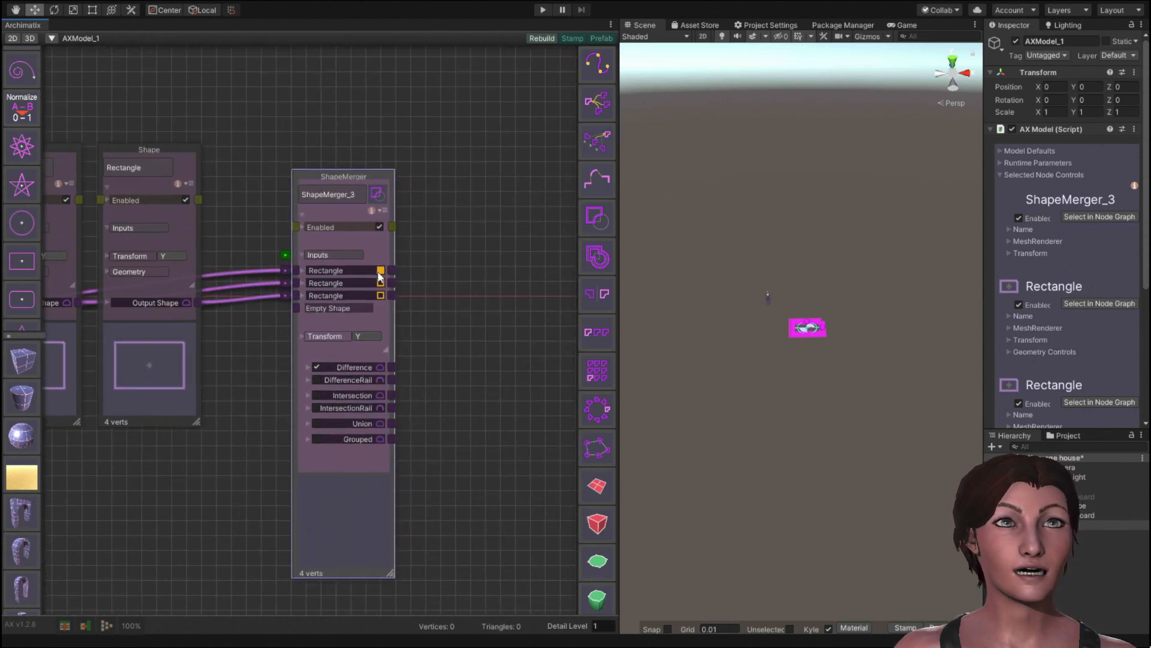
{"action": "left_click", "coordinate": [379, 296]}
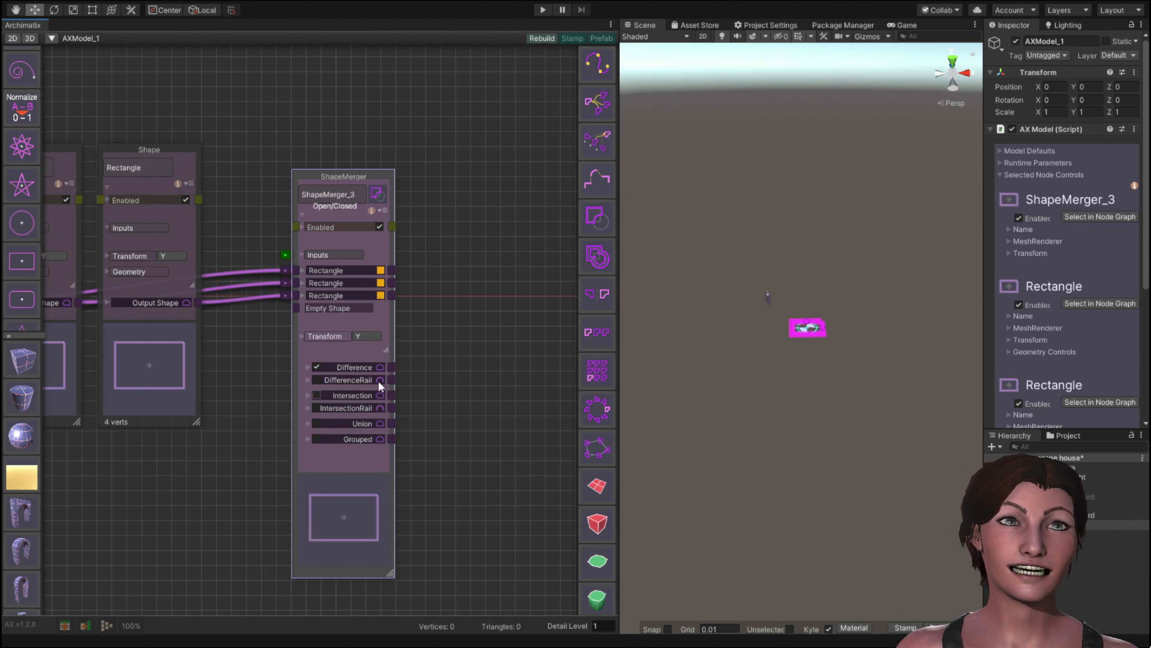
{"action": "left_click", "coordinate": [316, 423]}
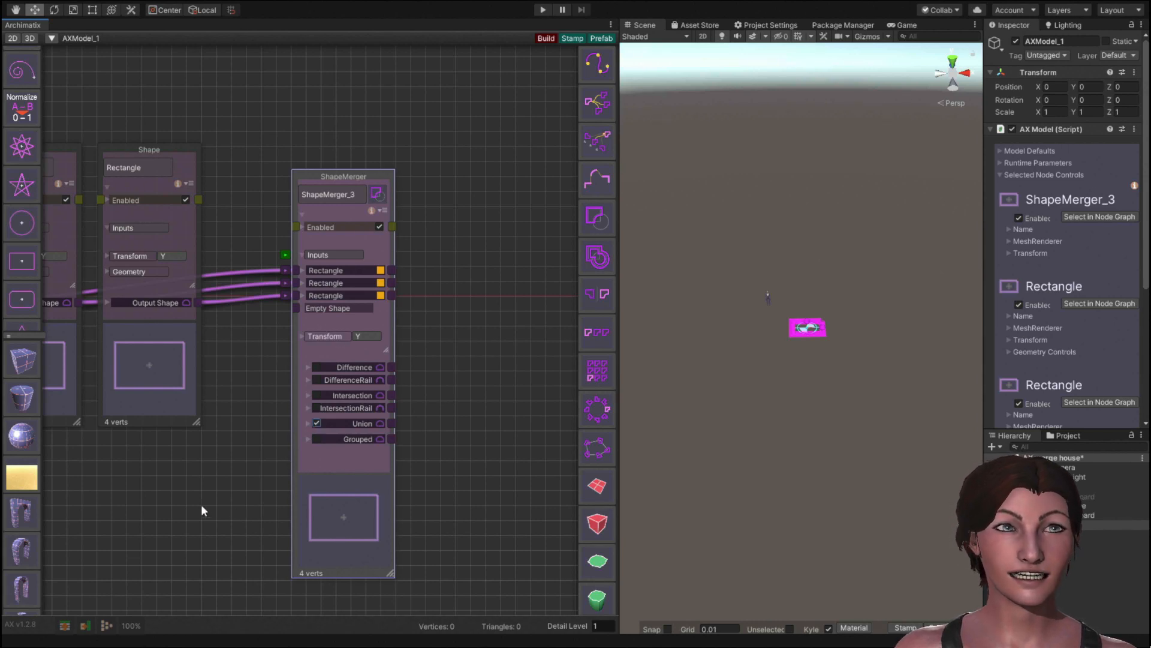
Spread the rectangles in a row by moving the first and third to opposite sides of the middle one, and select the ShapeMerger.
{"action": "middle_click_drag", "start_coordinate": [201, 510], "coordinate": [375, 519]}
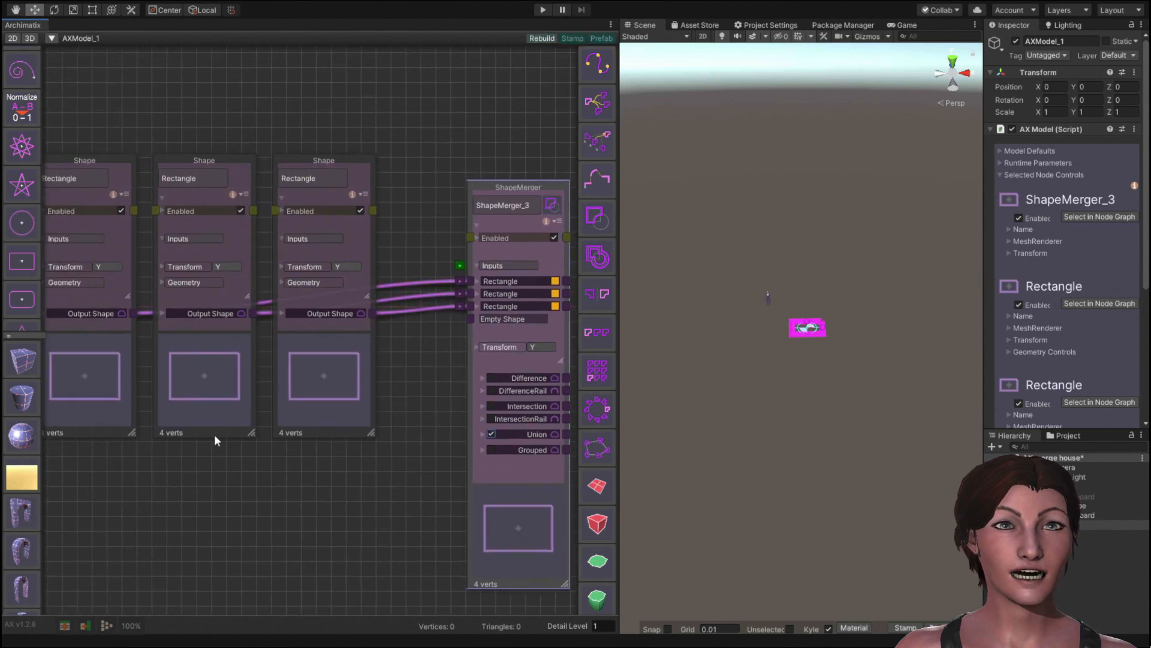
{"action": "left_click_drag", "start_coordinate": [88, 403], "coordinate": [88, 400]}
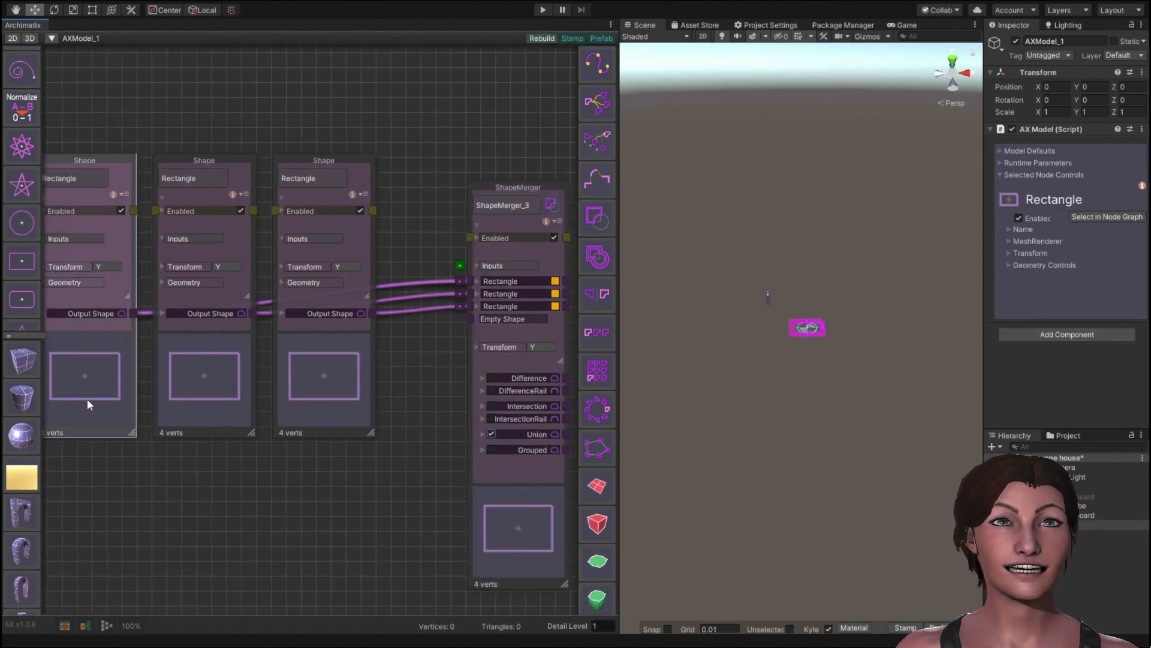
{"action": "scroll", "coordinate": [783, 363], "scroll_direction": "up", "scroll_amount": 5}
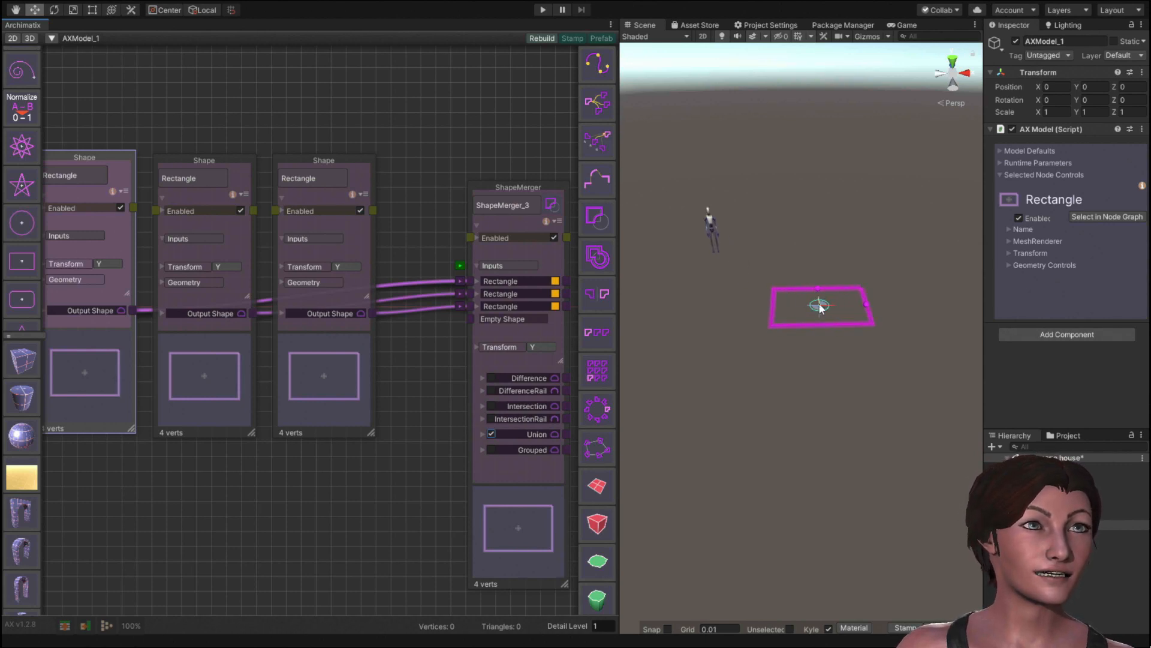
{"action": "left_click_drag", "start_coordinate": [819, 306], "coordinate": [655, 307]}
{"action": "left_click", "coordinate": [290, 376]}
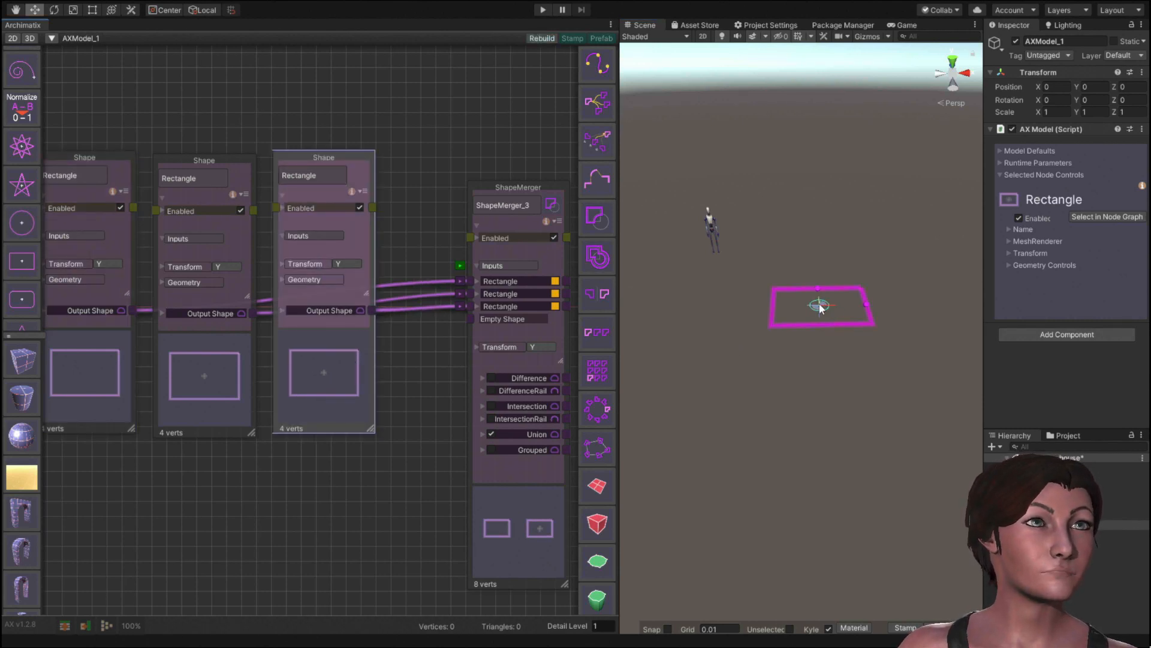
{"action": "left_click_drag", "start_coordinate": [820, 306], "coordinate": [980, 294]}
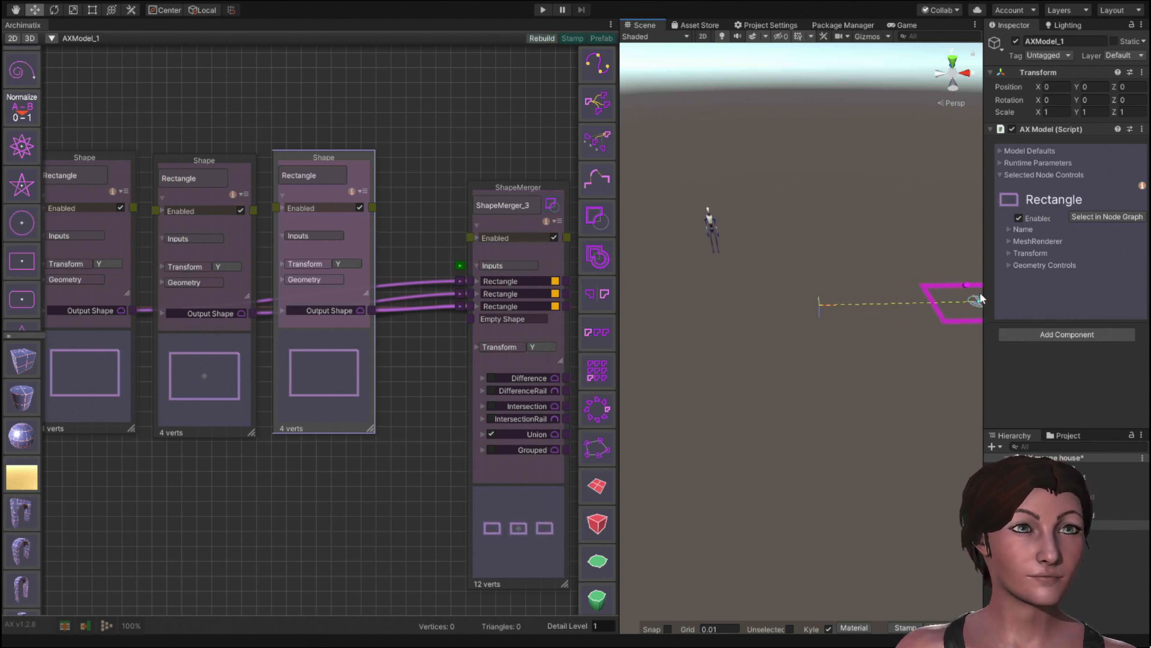
{"action": "left_click", "coordinate": [514, 577]}
{"action": "scroll", "coordinate": [556, 466], "scroll_direction": "down", "scroll_amount": 2}
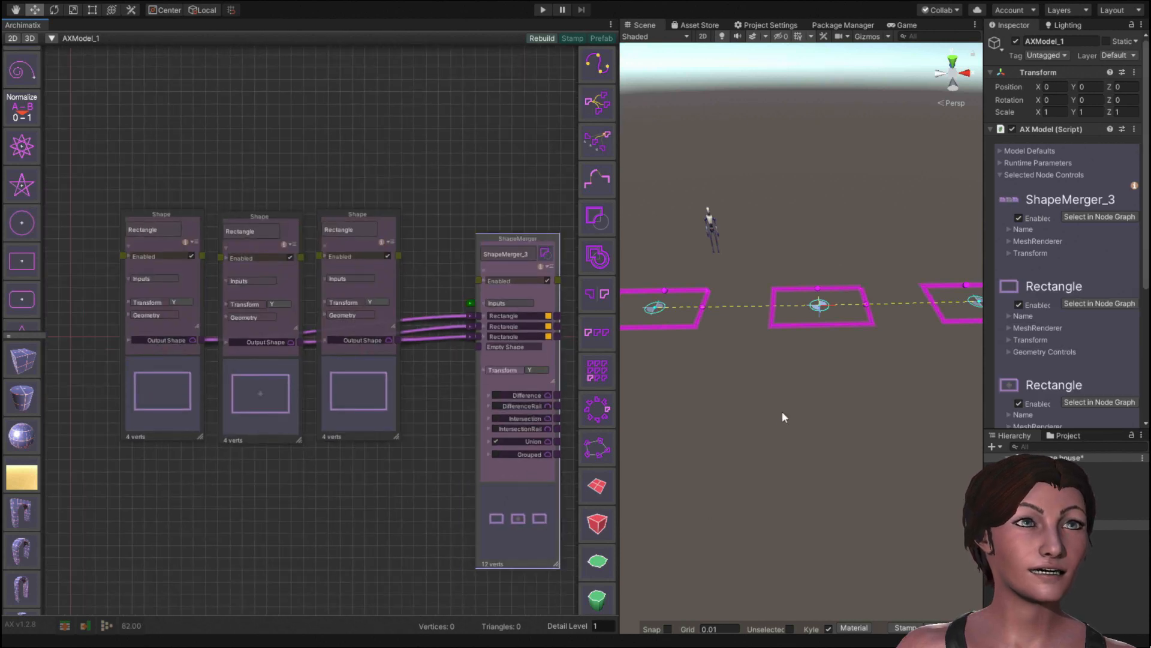
{"action": "scroll", "coordinate": [801, 360], "scroll_direction": "down", "scroll_amount": 3}
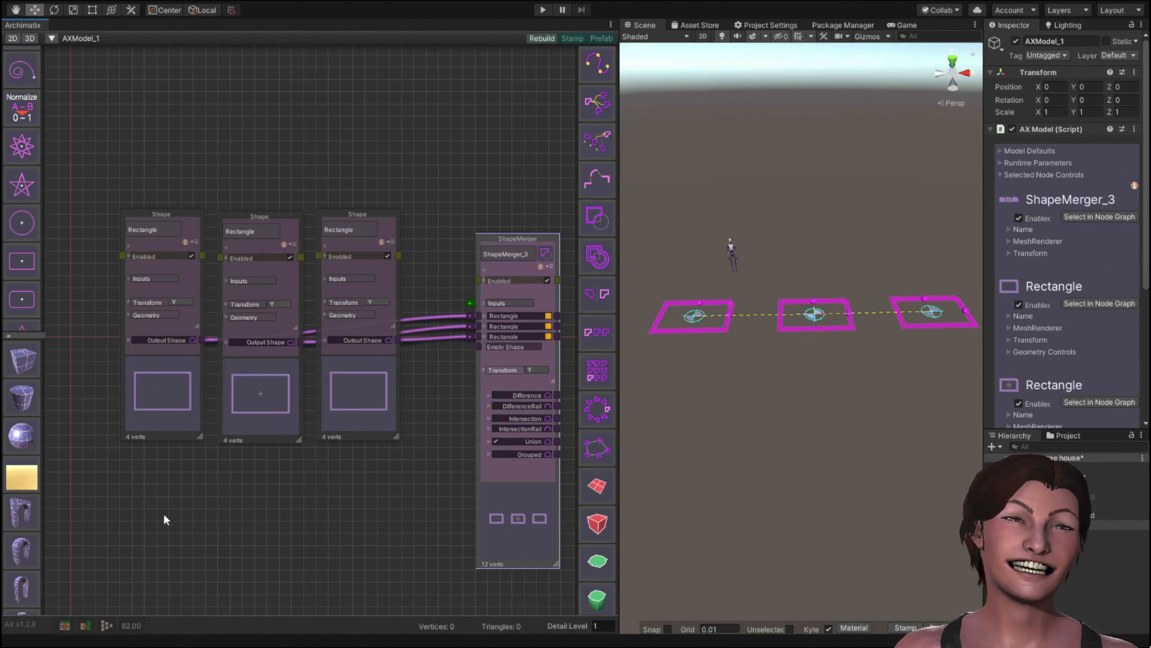
Extrude the ShapeMerger's Union output into solid blocks and place the Extrude node clear of the merger.
{"action": "middle_click_drag", "start_coordinate": [284, 524], "coordinate": [252, 380]}
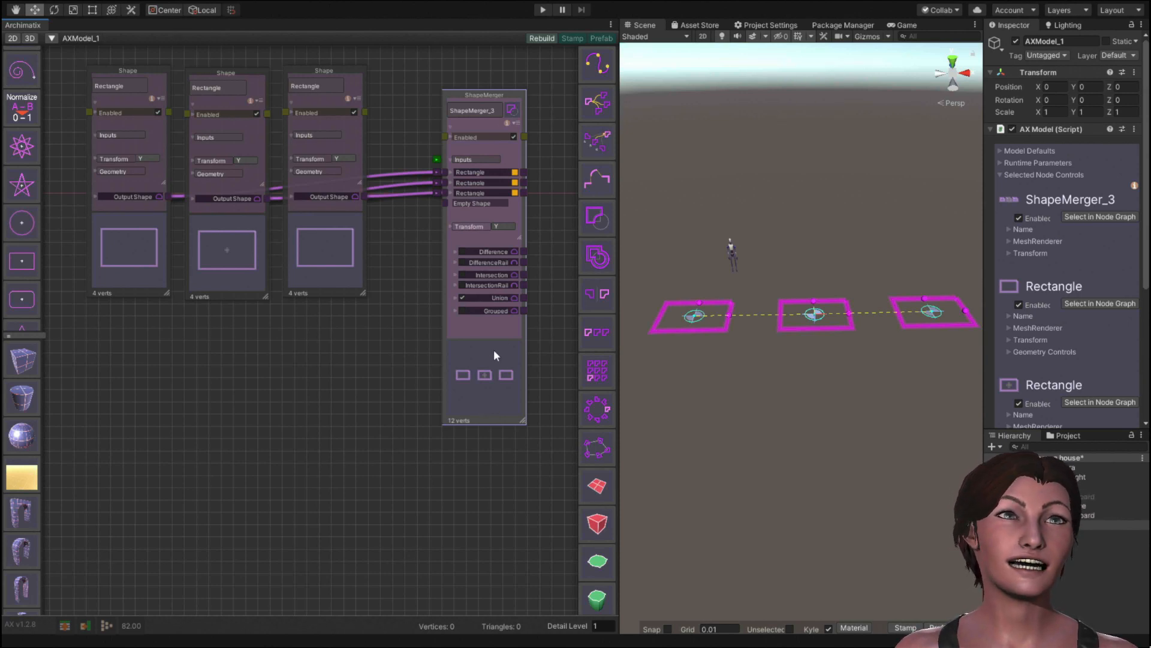
{"action": "left_click", "coordinate": [526, 296]}
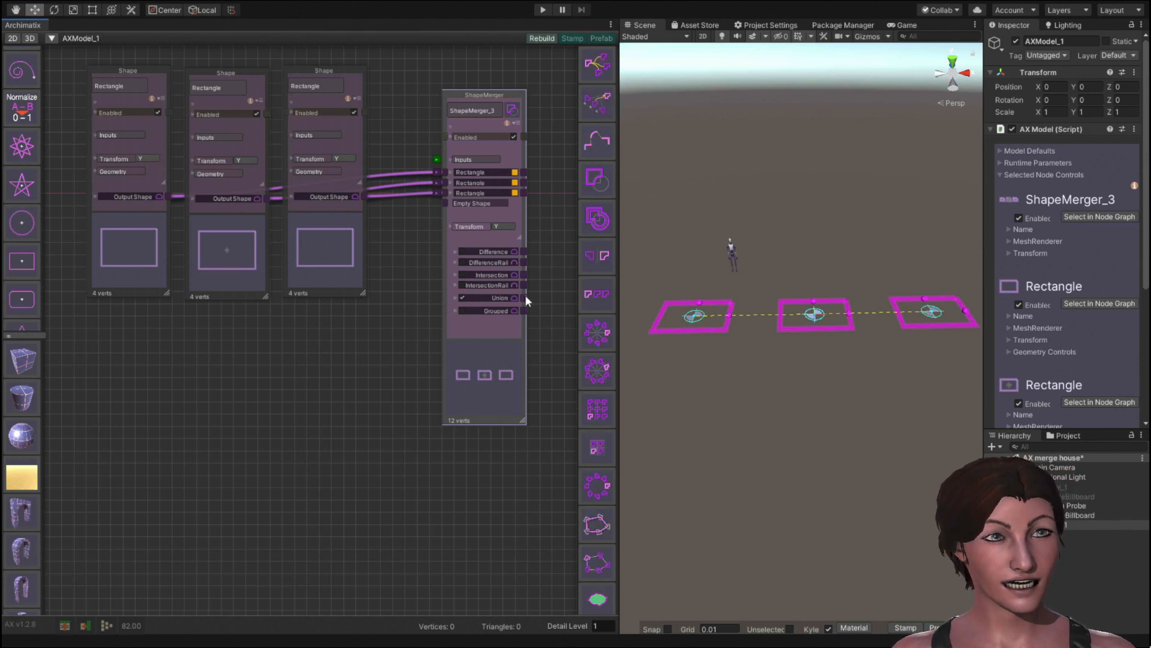
{"action": "left_click_drag", "start_coordinate": [525, 300], "coordinate": [593, 262]}
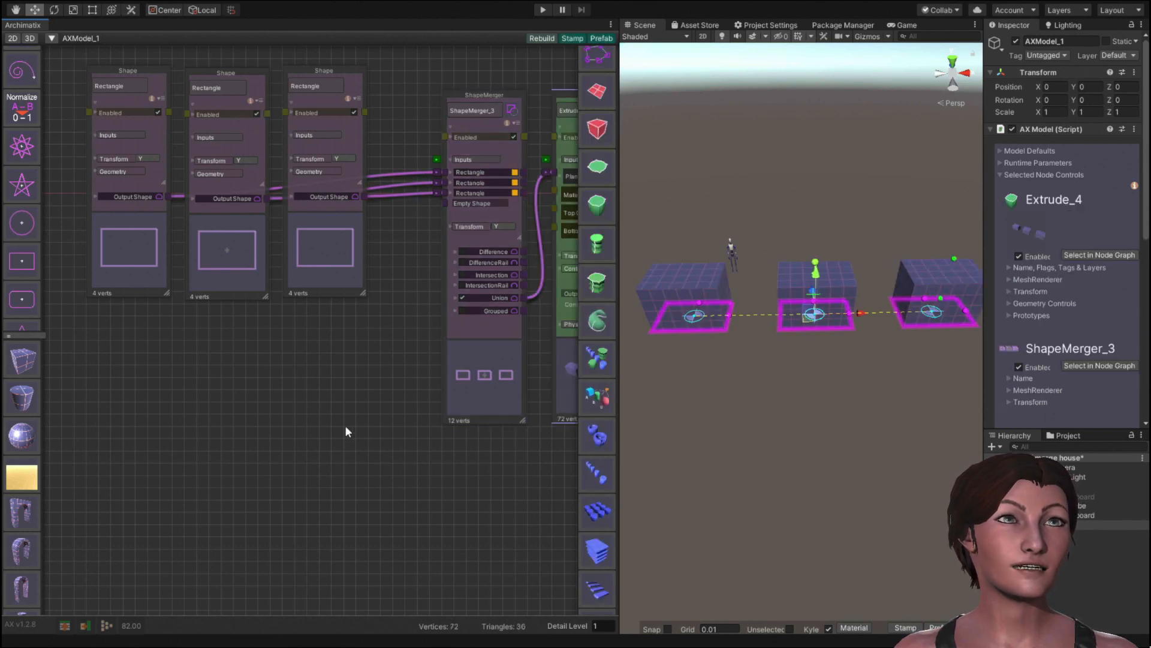
{"action": "middle_click_drag", "start_coordinate": [373, 447], "coordinate": [168, 476]}
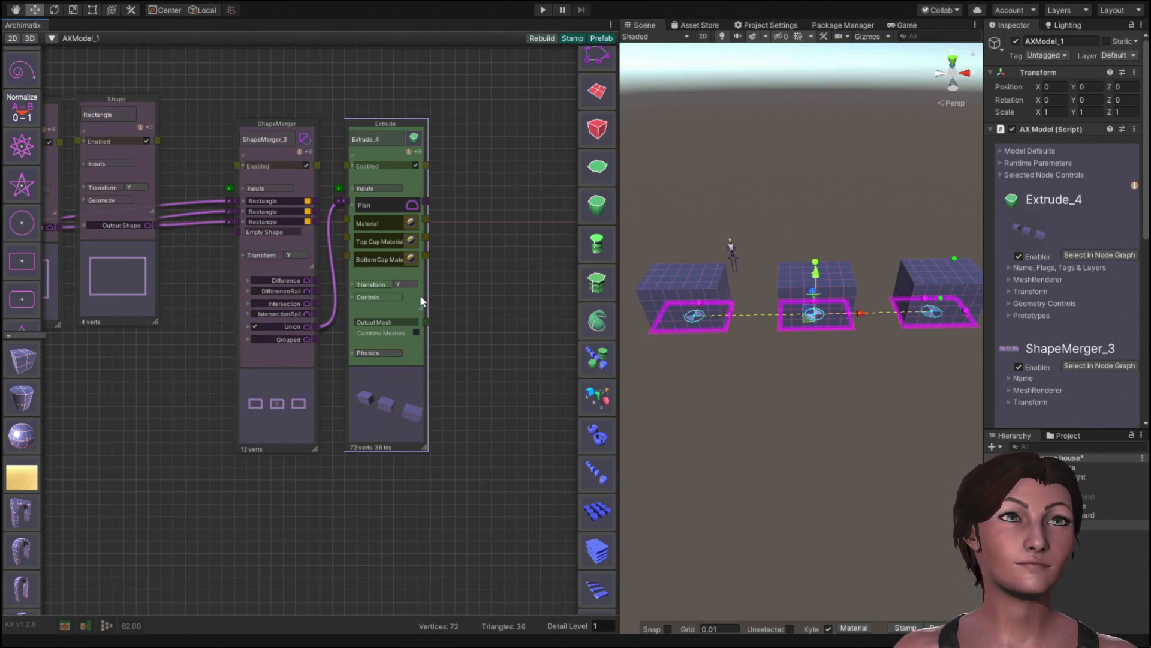
{"action": "left_click_drag", "start_coordinate": [421, 299], "coordinate": [472, 297]}
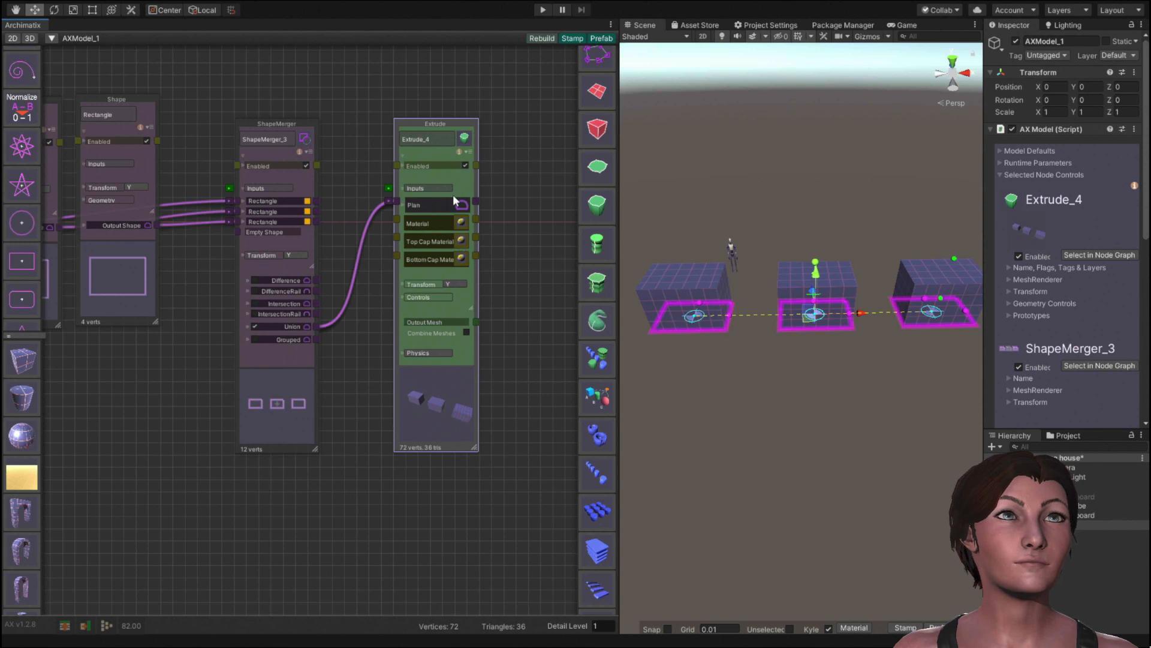
Add a material node to the Extrude's main Material input and assign the Raw Slate material to it.
{"action": "left_click", "coordinate": [461, 222]}
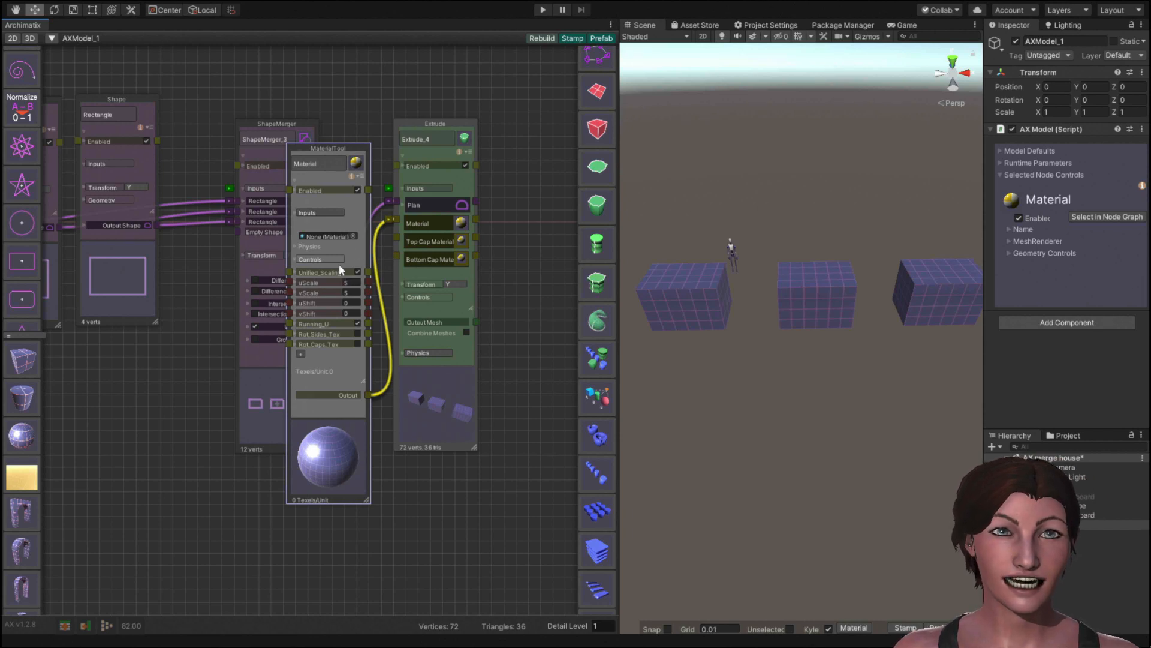
{"action": "left_click", "coordinate": [353, 236]}
{"action": "scroll", "coordinate": [114, 306], "scroll_direction": "down", "scroll_amount": 15}
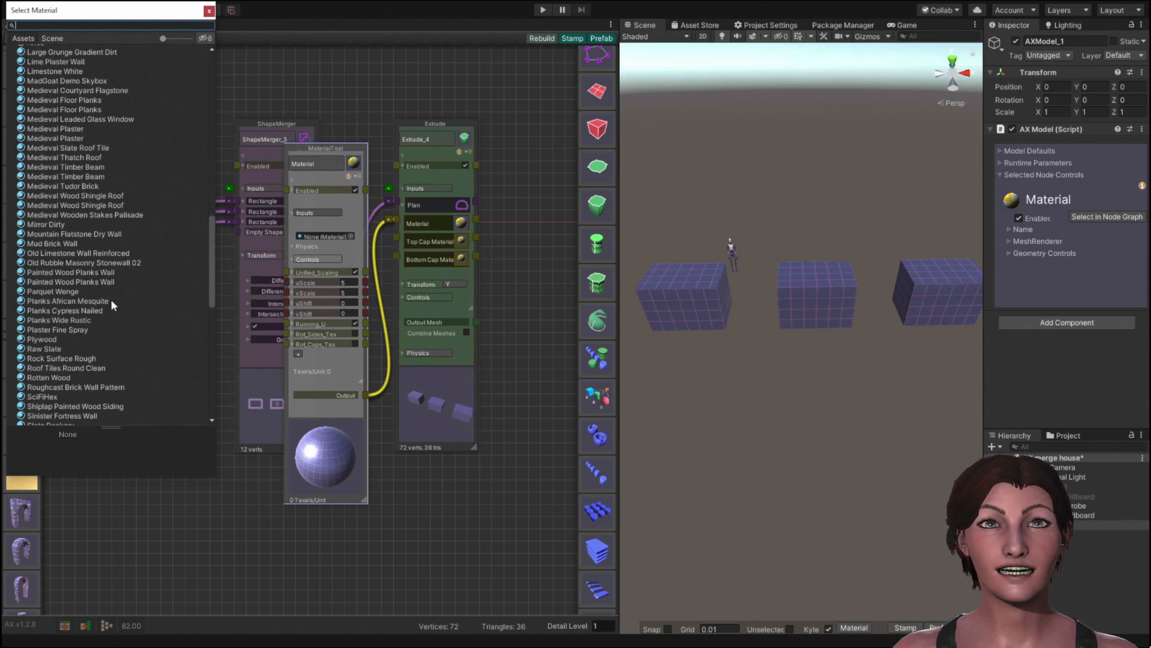
{"action": "left_click", "coordinate": [47, 347]}
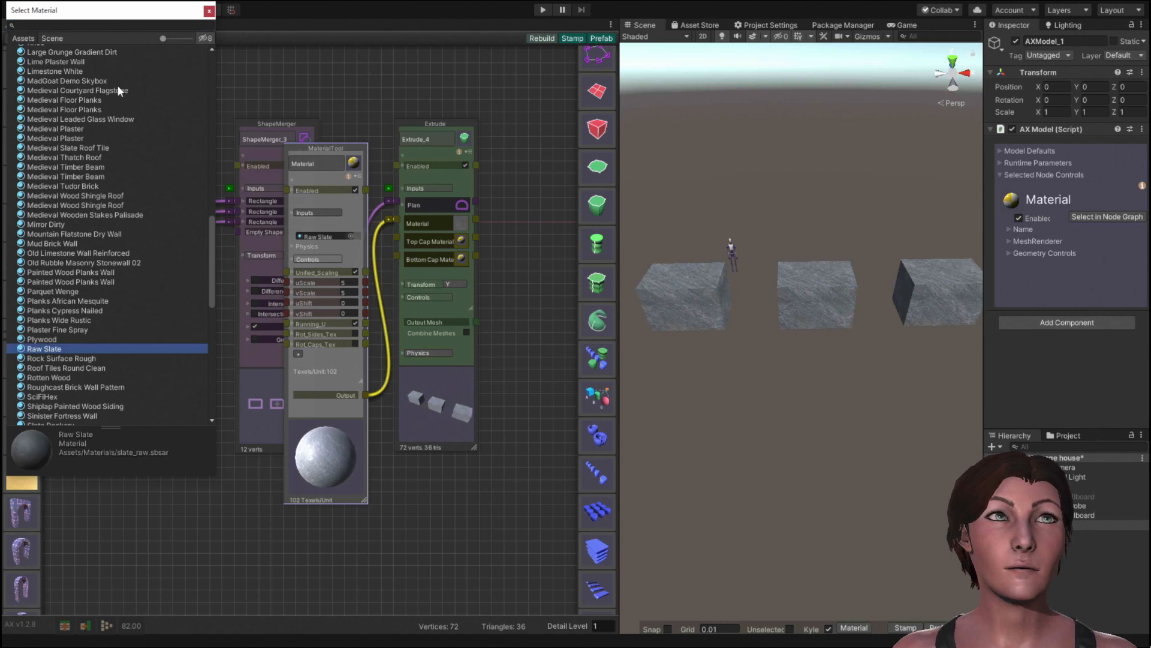
{"action": "left_click", "coordinate": [207, 11]}
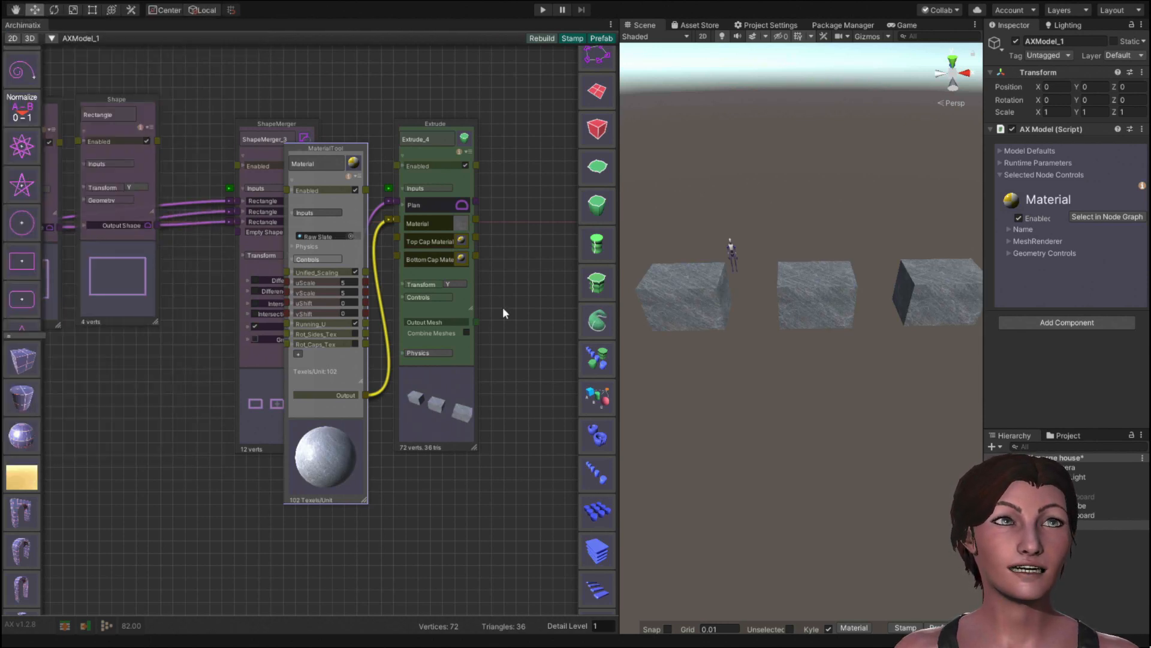
Enlarge the scene view and stretch all three rectangles in depth into long parallel blocks of similar length.
{"action": "left_click", "coordinate": [810, 302]}
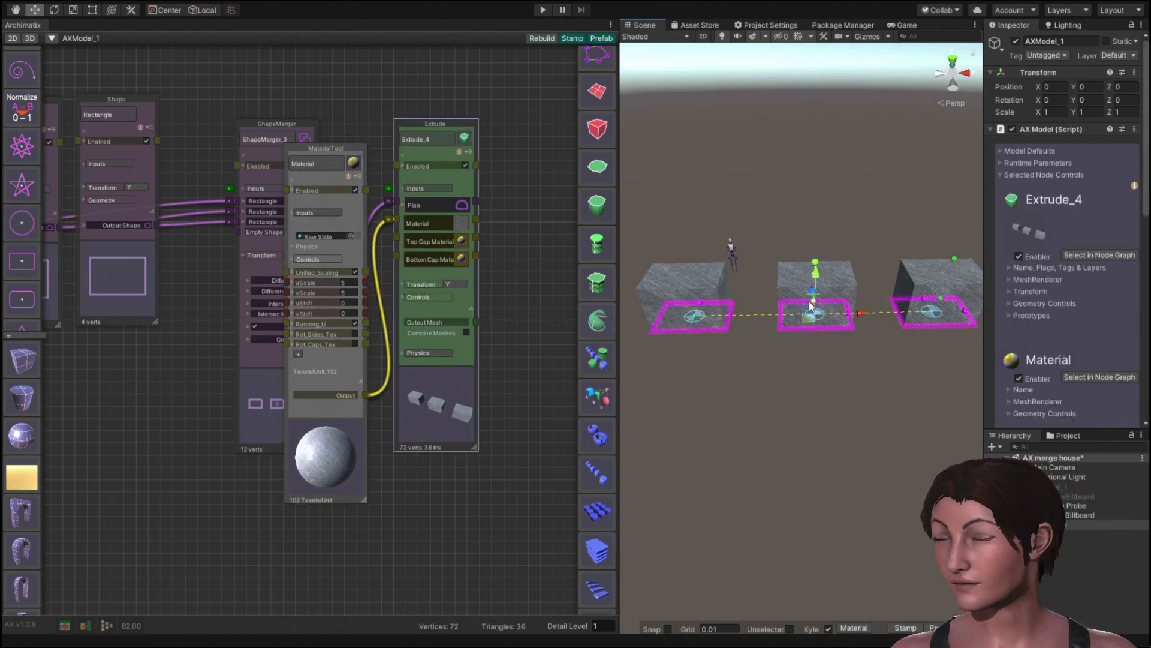
{"action": "key", "text": "alt"}
{"action": "left_click_drag", "start_coordinate": [798, 385], "coordinate": [790, 450], "text": "alt"}
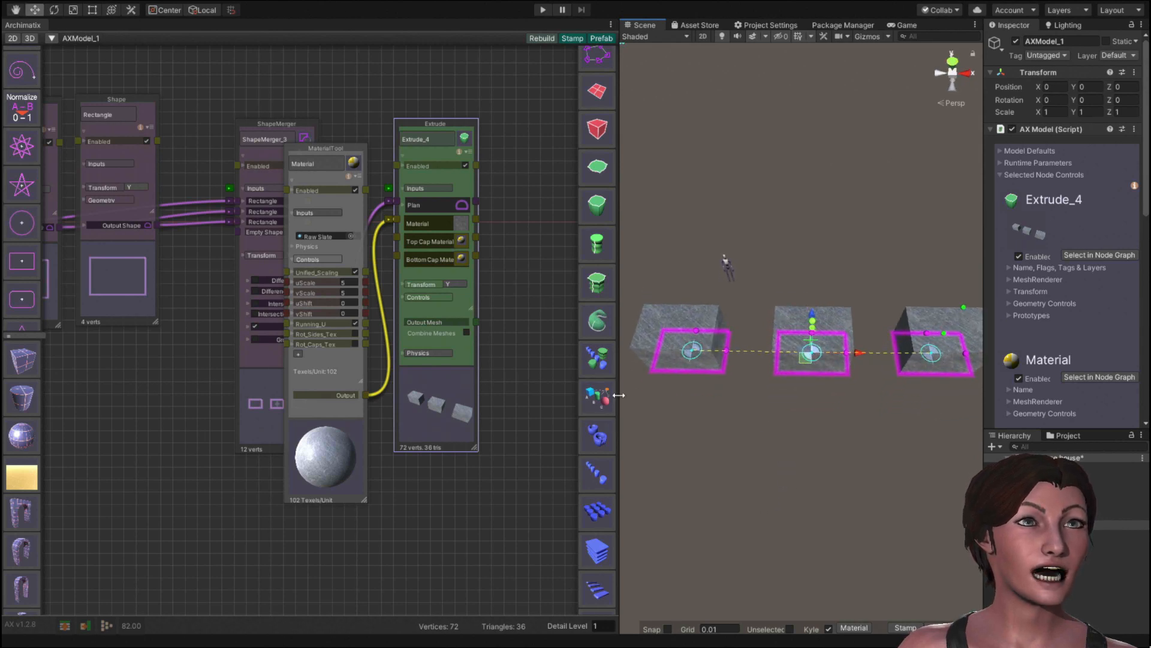
{"action": "left_click_drag", "start_coordinate": [617, 393], "coordinate": [347, 393]}
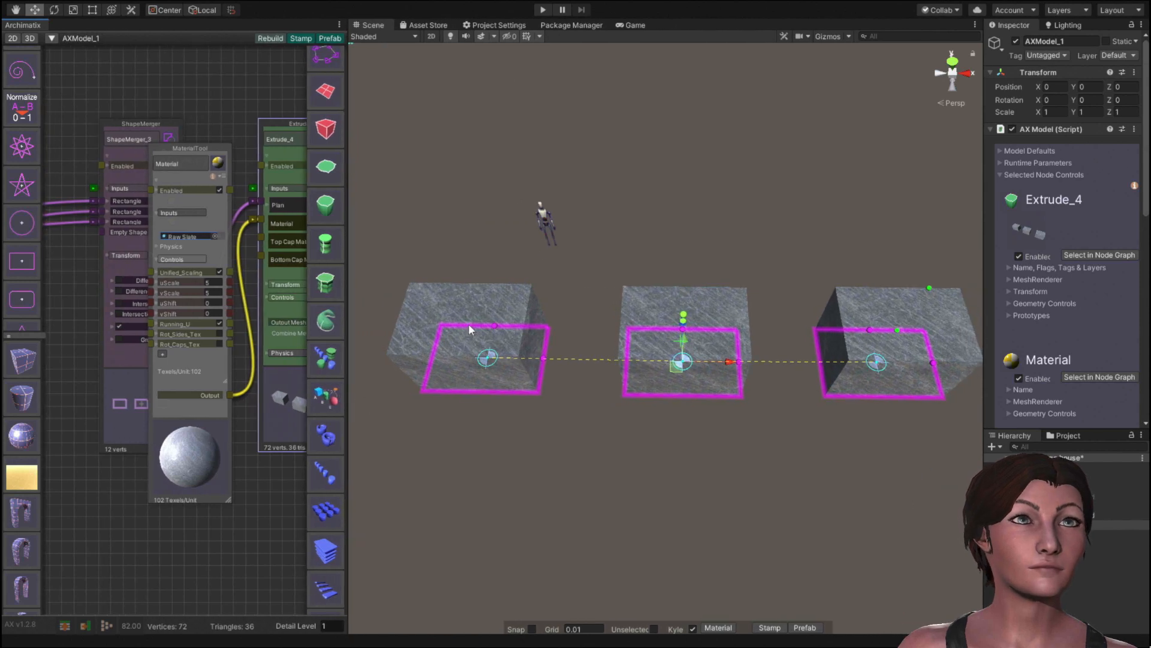
{"action": "left_click_drag", "start_coordinate": [499, 326], "coordinate": [489, 189]}
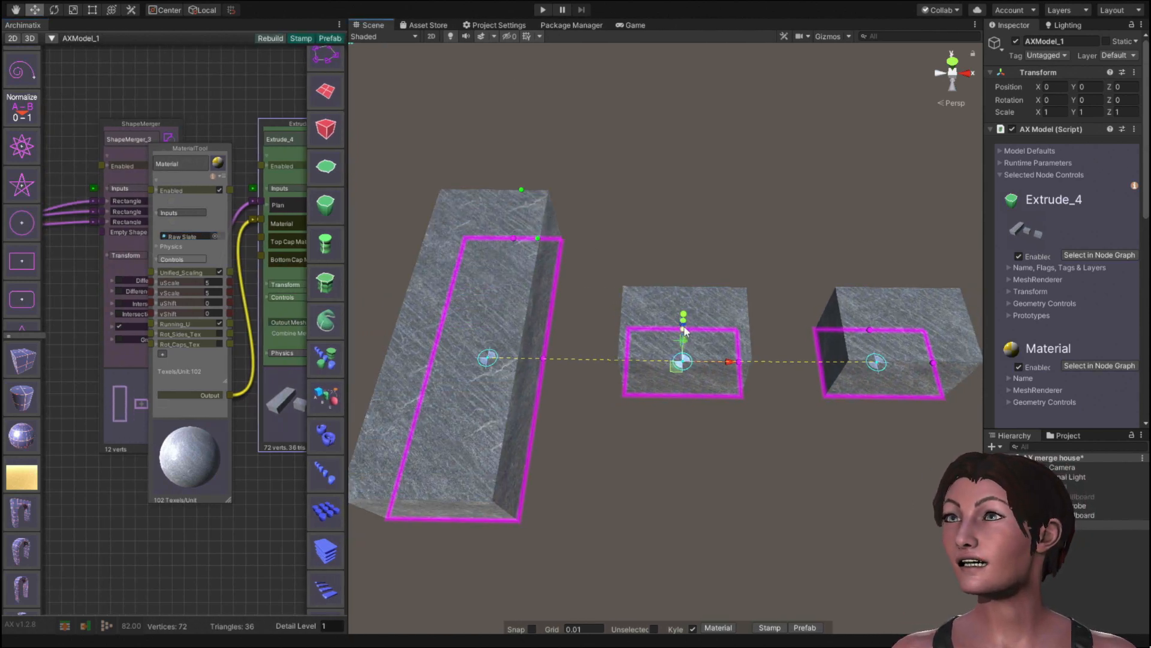
{"action": "left_click_drag", "start_coordinate": [678, 321], "coordinate": [682, 195]}
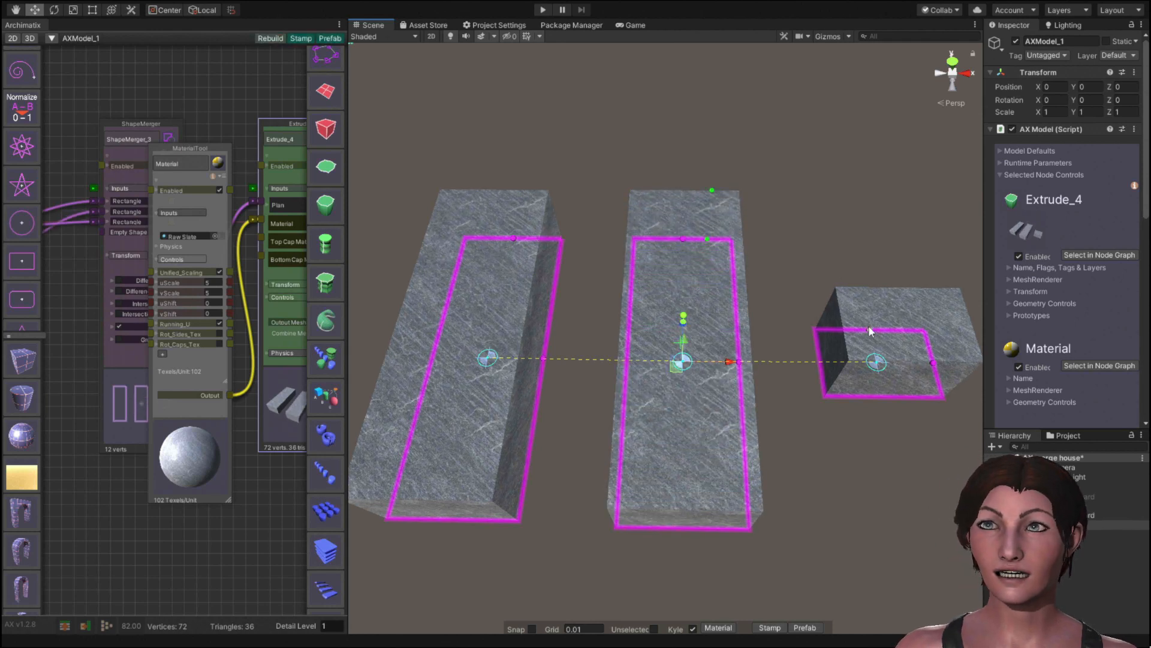
{"action": "left_click_drag", "start_coordinate": [870, 329], "coordinate": [873, 211]}
{"action": "scroll", "coordinate": [682, 354], "scroll_direction": "down", "scroll_amount": 7}
{"action": "scroll", "coordinate": [682, 355], "scroll_direction": "down", "scroll_amount": 2}
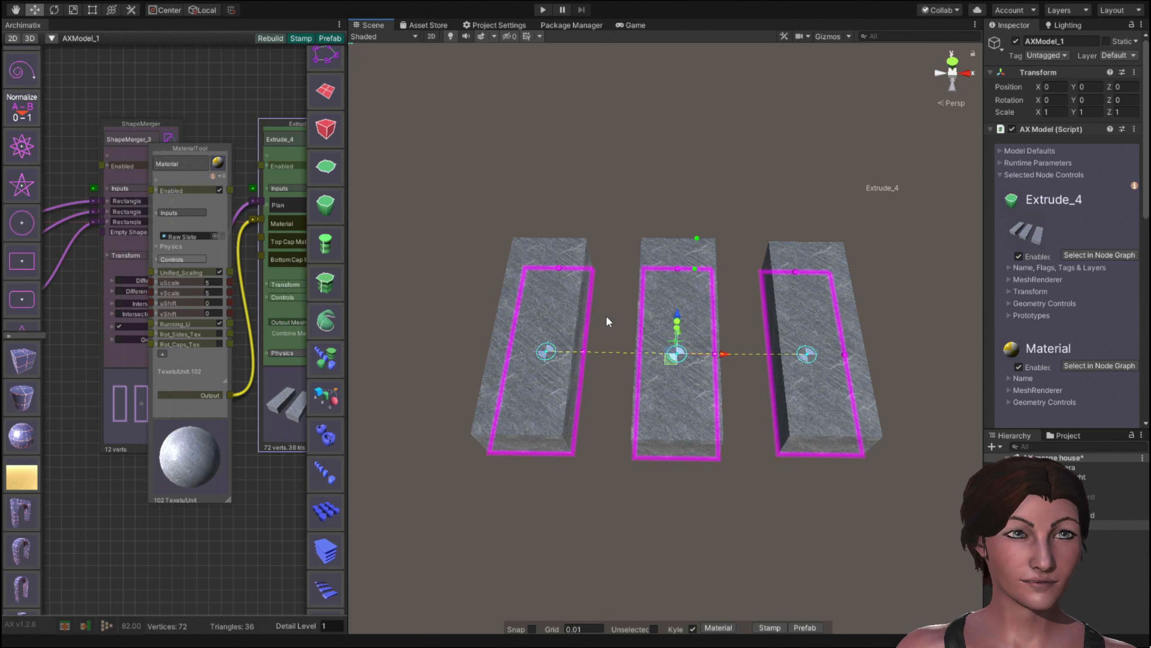
Widen each of the three rectangles until neighbouring blocks overlap, and check the merged slab and its Extrude node.
{"action": "left_click_drag", "start_coordinate": [583, 352], "coordinate": [620, 354]}
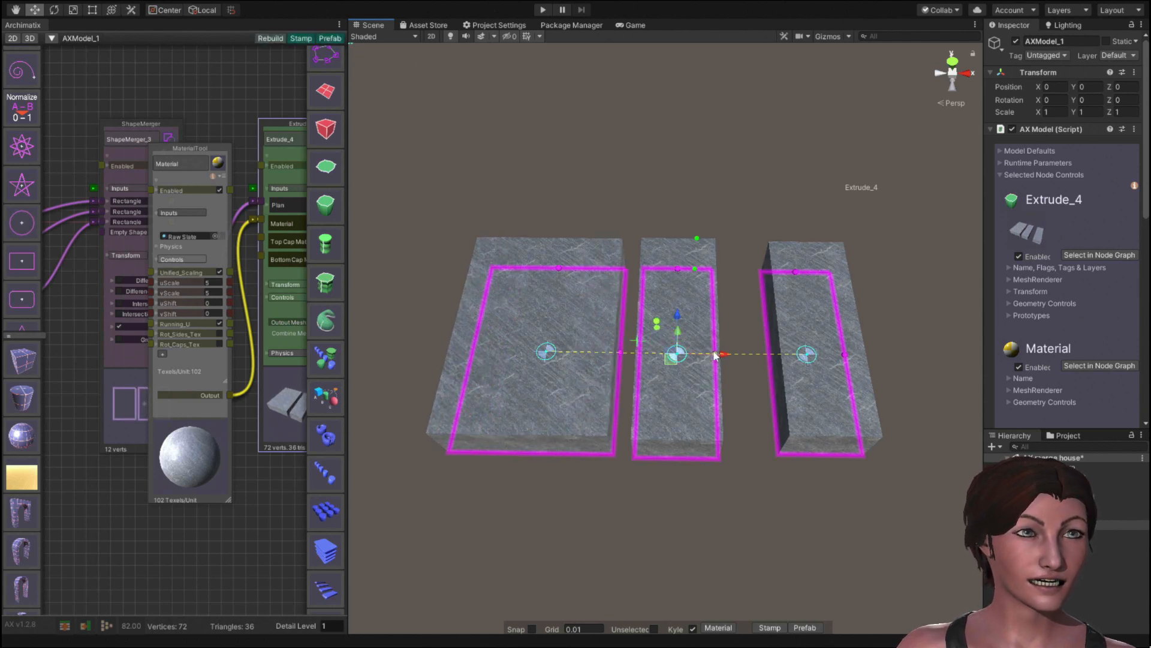
{"action": "left_click_drag", "start_coordinate": [724, 355], "coordinate": [748, 355]}
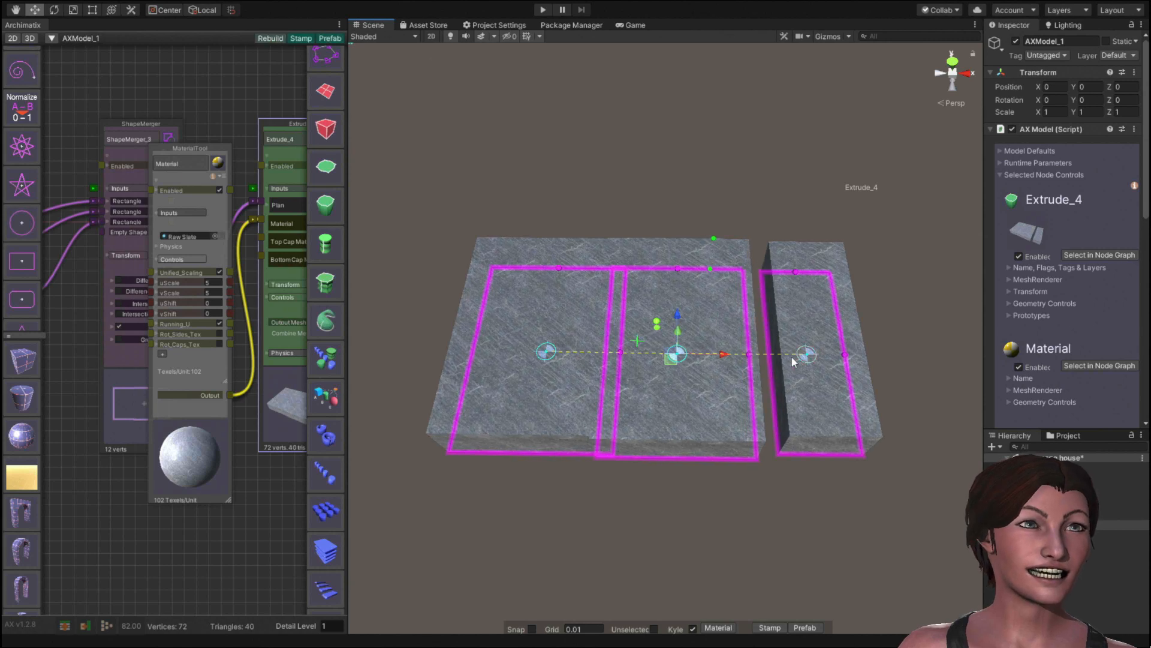
{"action": "left_click_drag", "start_coordinate": [846, 358], "coordinate": [877, 355]}
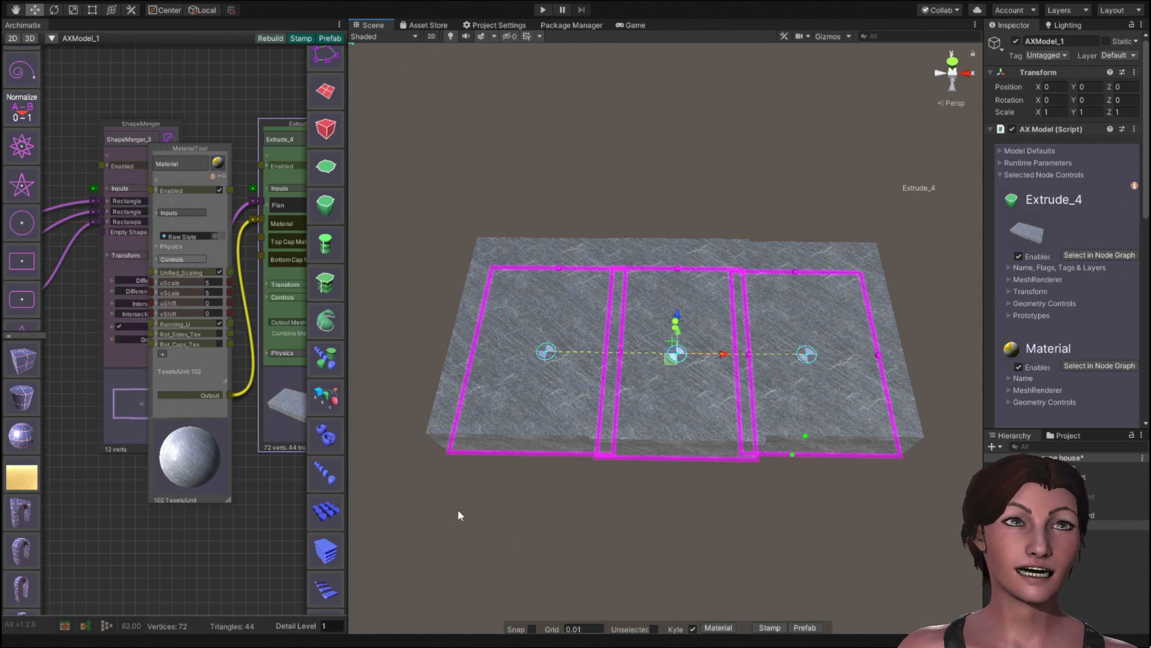
{"action": "left_click_drag", "start_coordinate": [458, 504], "coordinate": [424, 424], "text": "alt"}
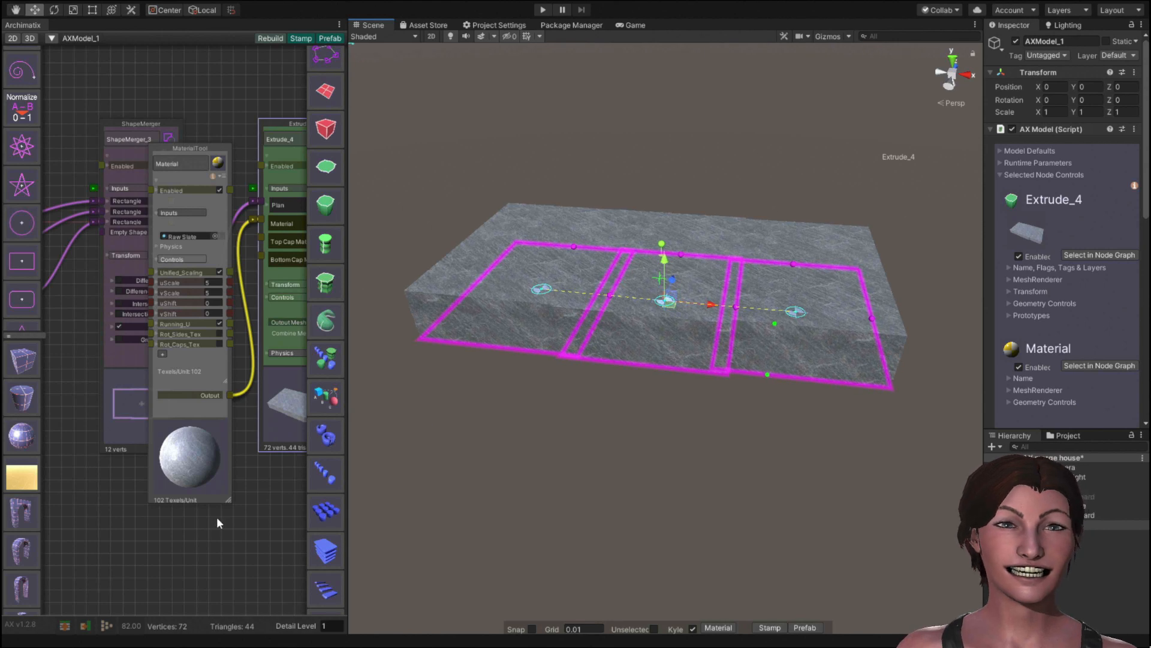
{"action": "middle_click_drag", "start_coordinate": [239, 529], "coordinate": [72, 594]}
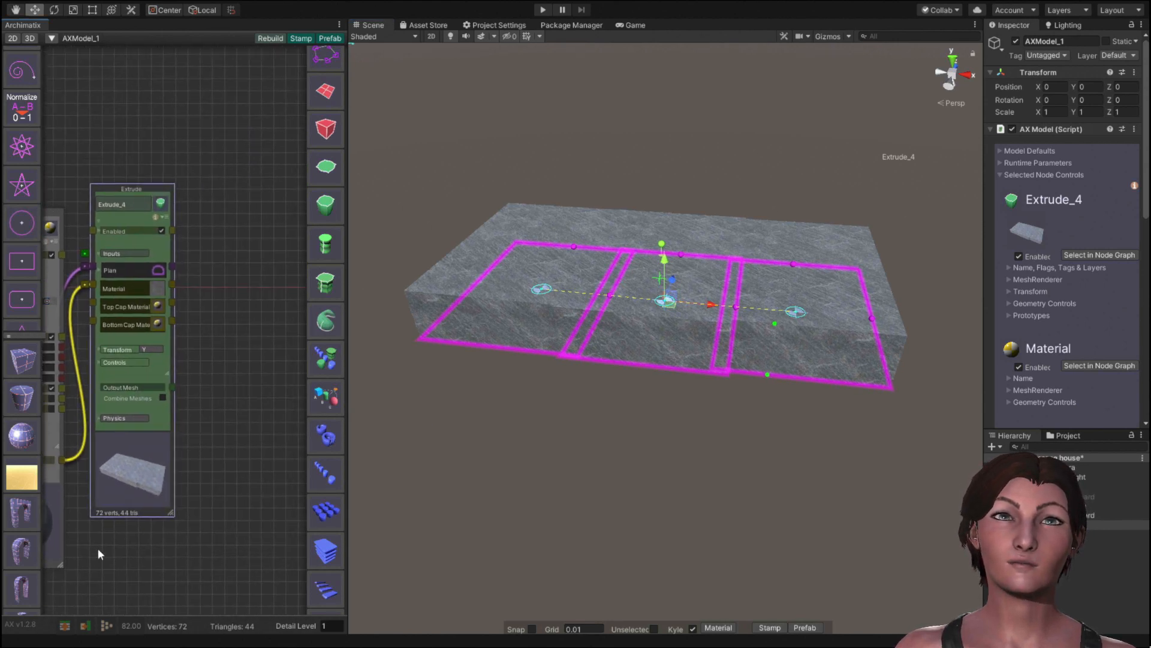
Set the Extrude node's height to 0.5 and hide the Material node that feeds its Material input.
{"action": "left_click", "coordinate": [119, 363]}
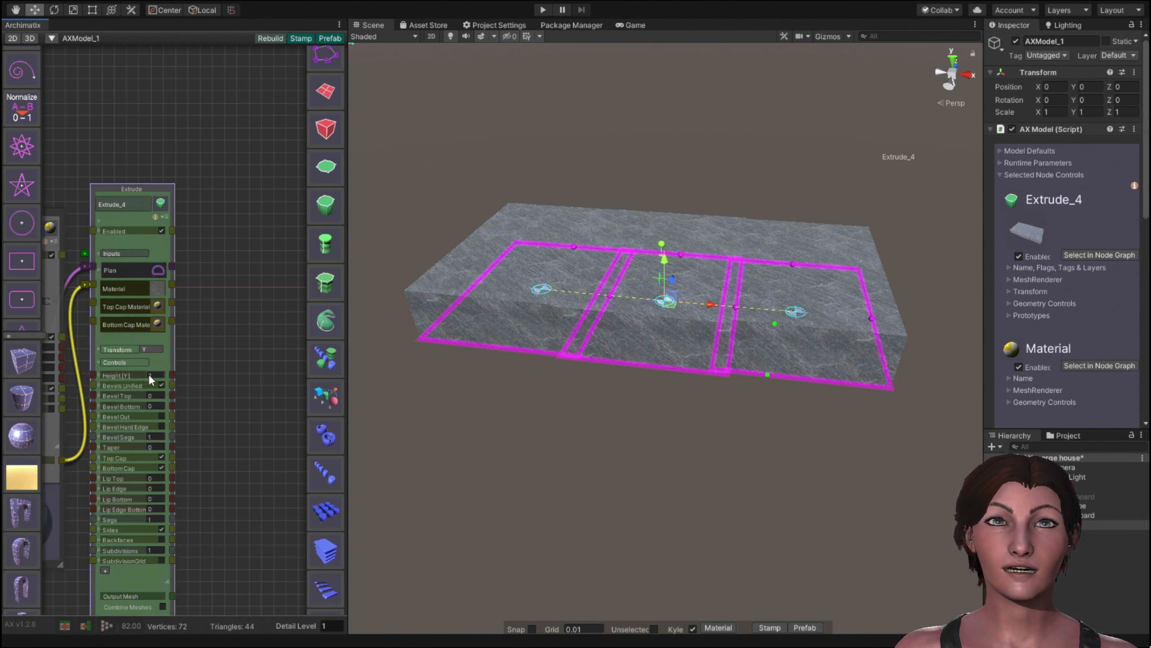
{"action": "left_click", "coordinate": [151, 375]}
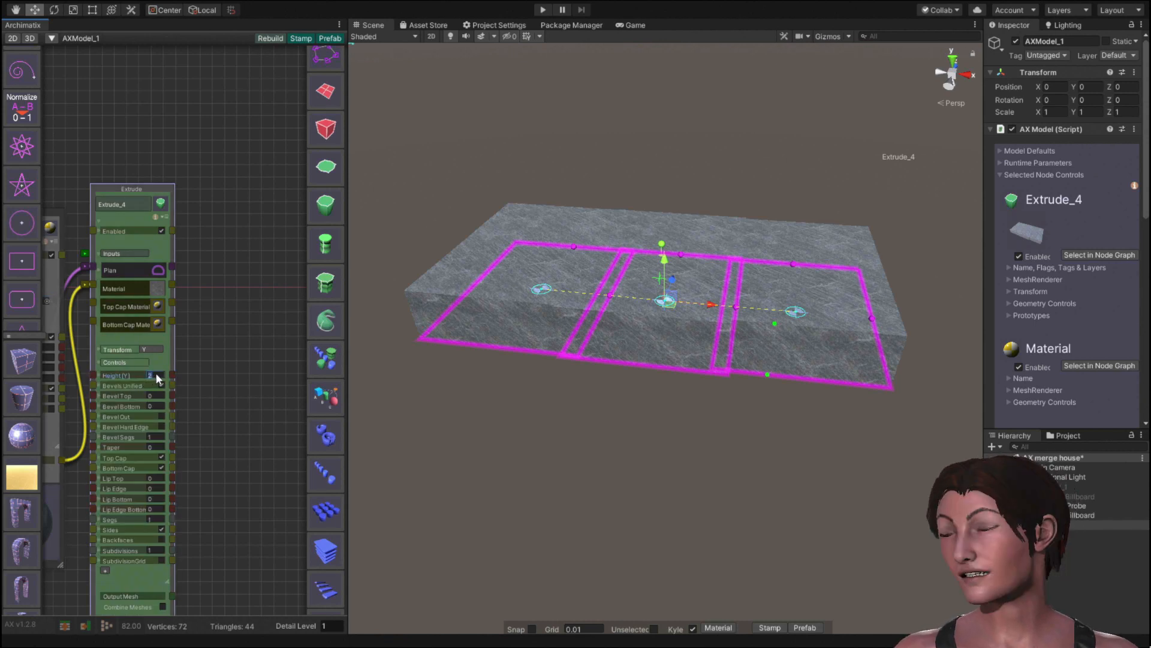
{"action": "type", "text": "0.5"}
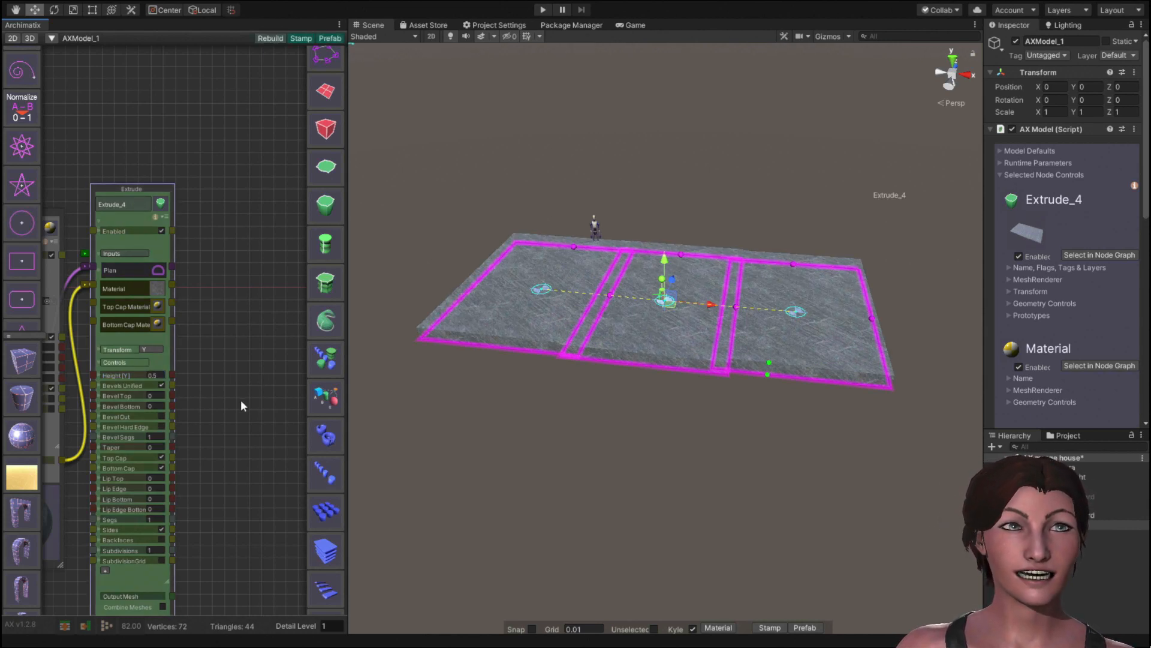
{"action": "middle_click_drag", "start_coordinate": [249, 395], "coordinate": [416, 277]}
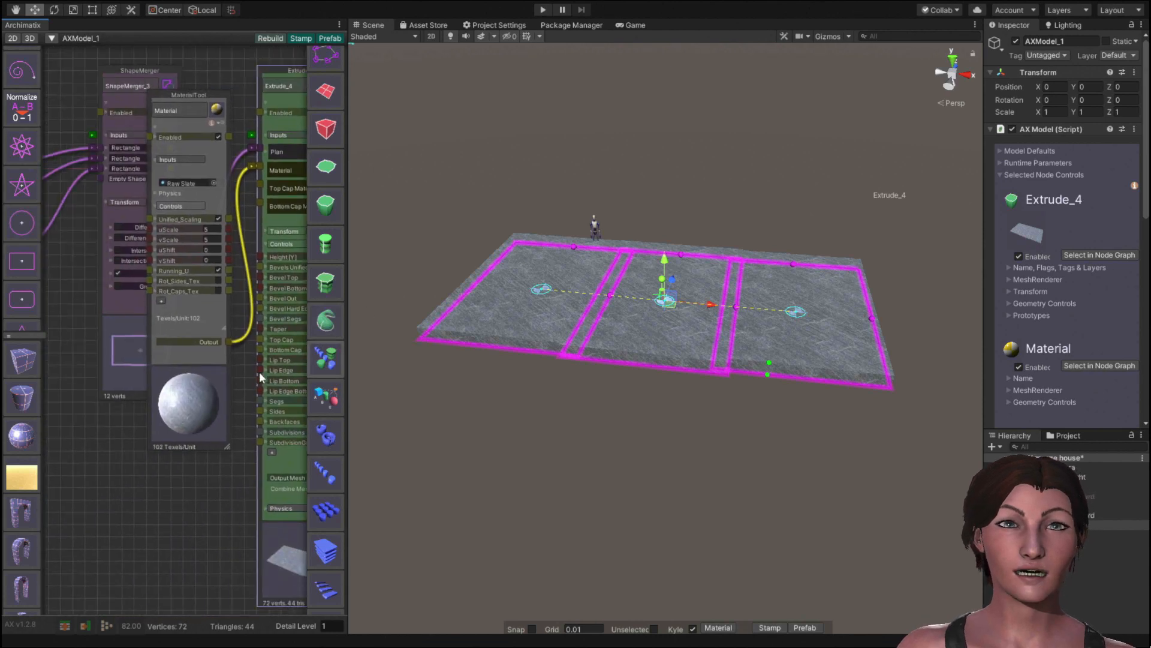
{"action": "left_click", "coordinate": [252, 165]}
Feed all three Rectangle nodes together into a new ShapeMerger and place it below the rectangles in the node graph.
{"action": "scroll", "coordinate": [147, 530], "scroll_direction": "down", "scroll_amount": 4}
{"action": "scroll", "coordinate": [117, 495], "scroll_direction": "down", "scroll_amount": 4}
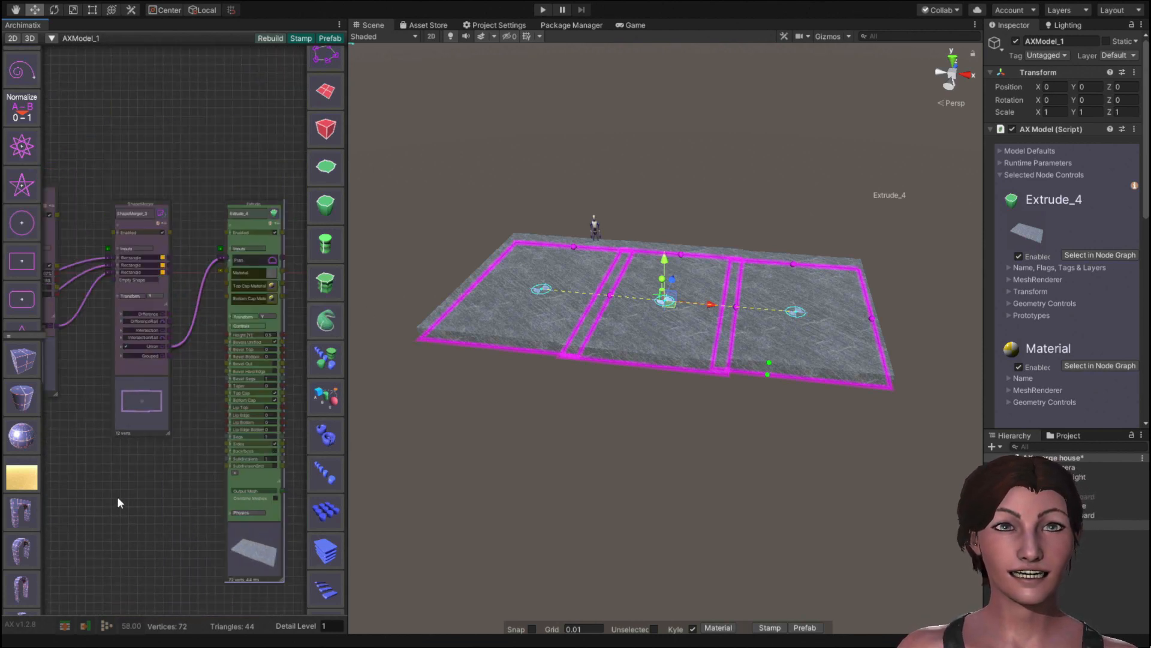
{"action": "middle_click_drag", "start_coordinate": [117, 495], "coordinate": [263, 419]}
{"action": "scroll", "coordinate": [192, 454], "scroll_direction": "down", "scroll_amount": 4}
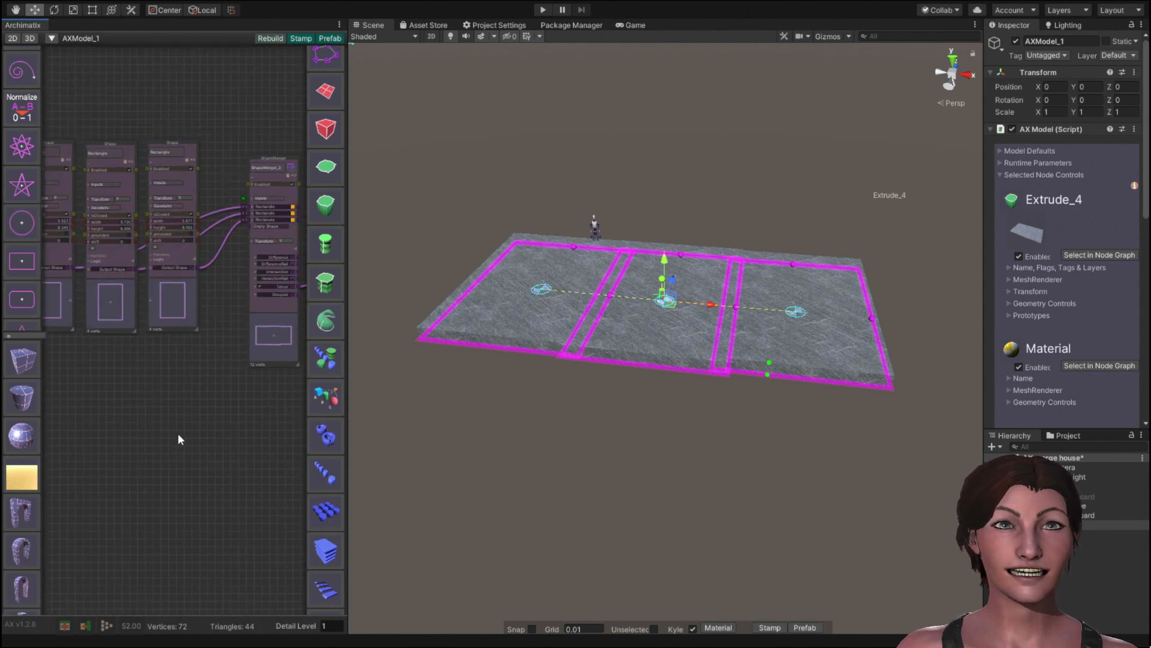
{"action": "middle_click_drag", "start_coordinate": [184, 453], "coordinate": [231, 400]}
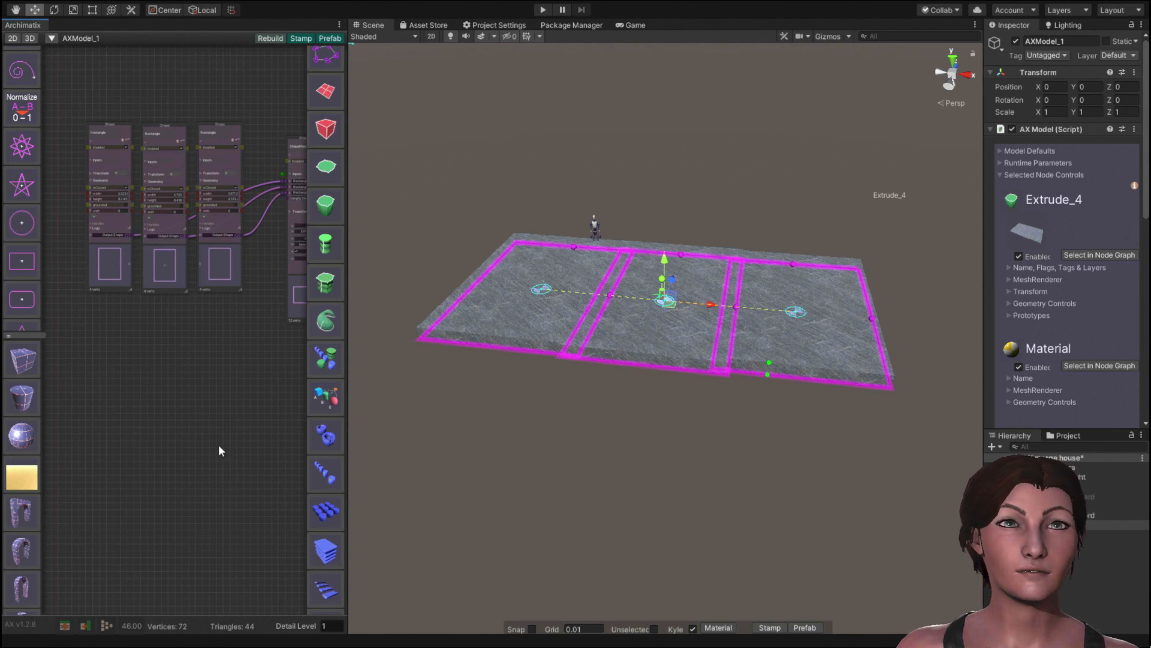
{"action": "mouse_move", "coordinate": [230, 398]}
{"action": "middle_mouse_down"}
{"action": "mouse_move", "coordinate": [235, 412]}
{"action": "mouse_move", "coordinate": [243, 372]}
{"action": "mouse_move", "coordinate": [234, 390]}
{"action": "middle_mouse_up"}
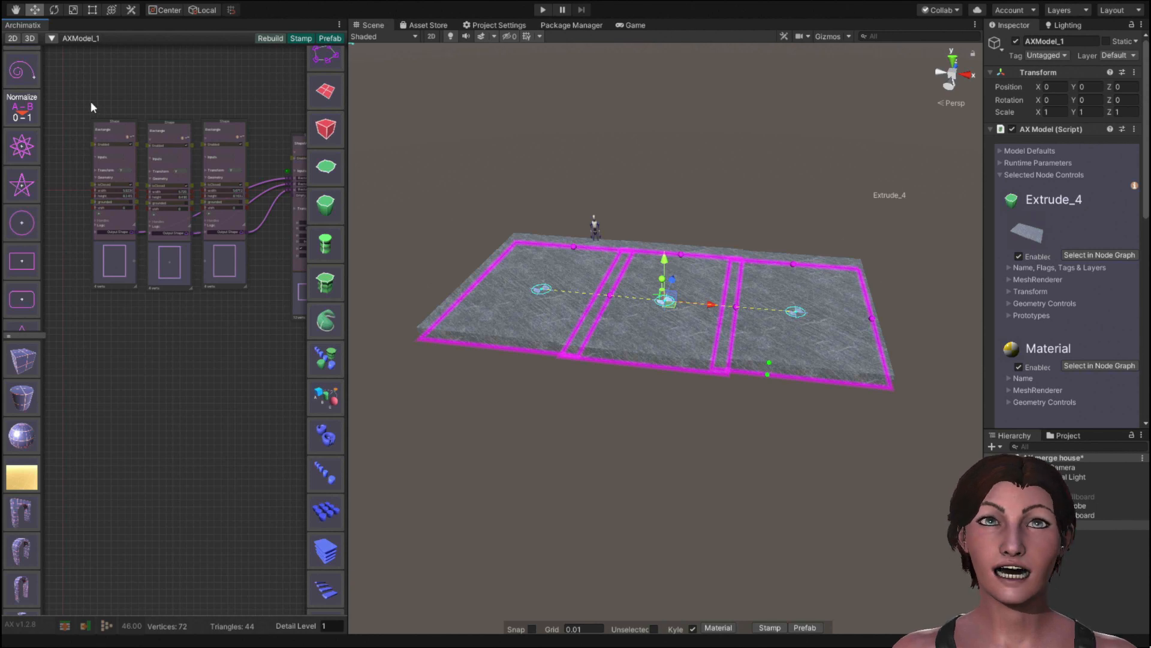
{"action": "left_click_drag", "start_coordinate": [80, 89], "coordinate": [263, 350]}
{"action": "scroll", "coordinate": [321, 189], "scroll_direction": "up", "scroll_amount": 2}
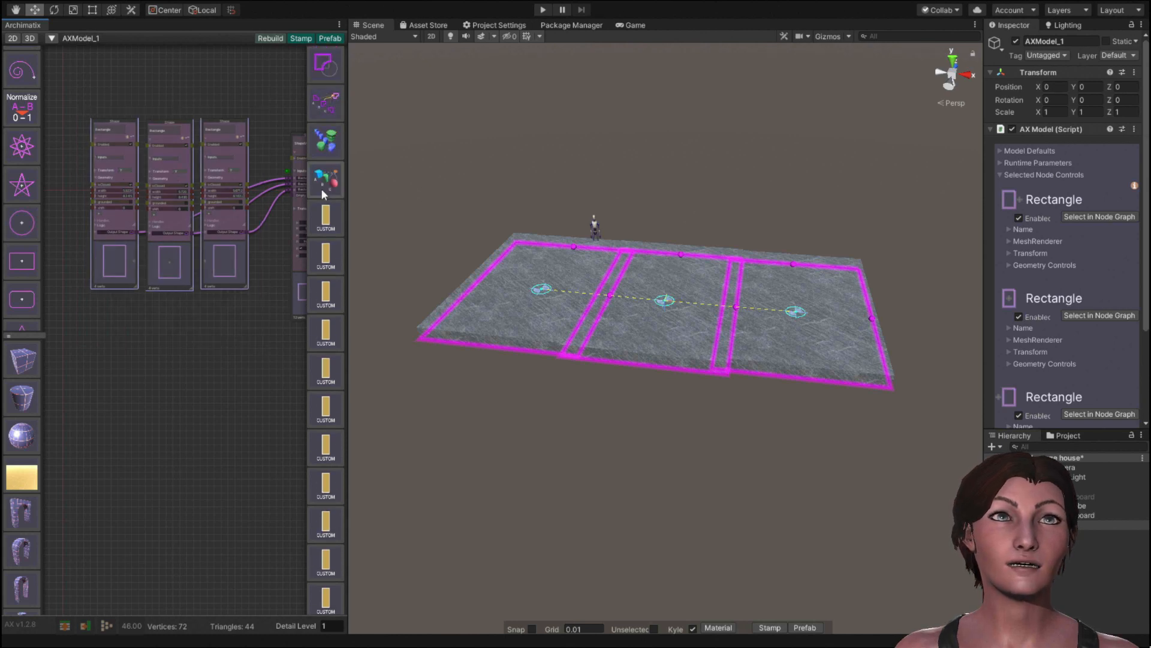
{"action": "left_click", "coordinate": [324, 63]}
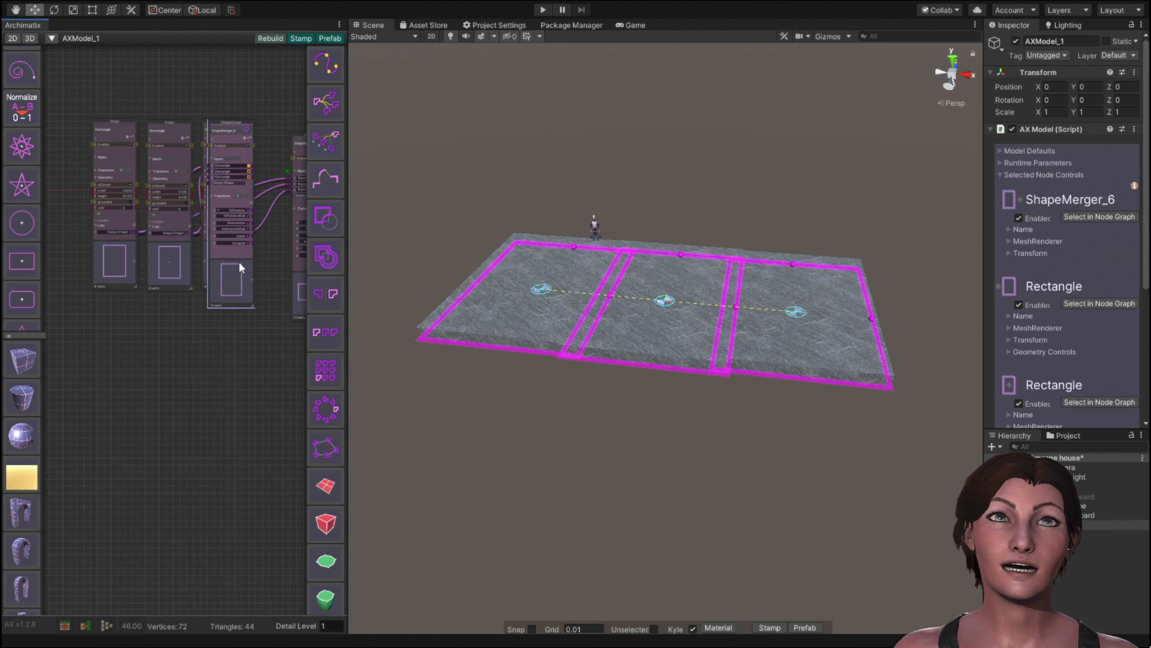
{"action": "left_click_drag", "start_coordinate": [241, 258], "coordinate": [128, 456]}
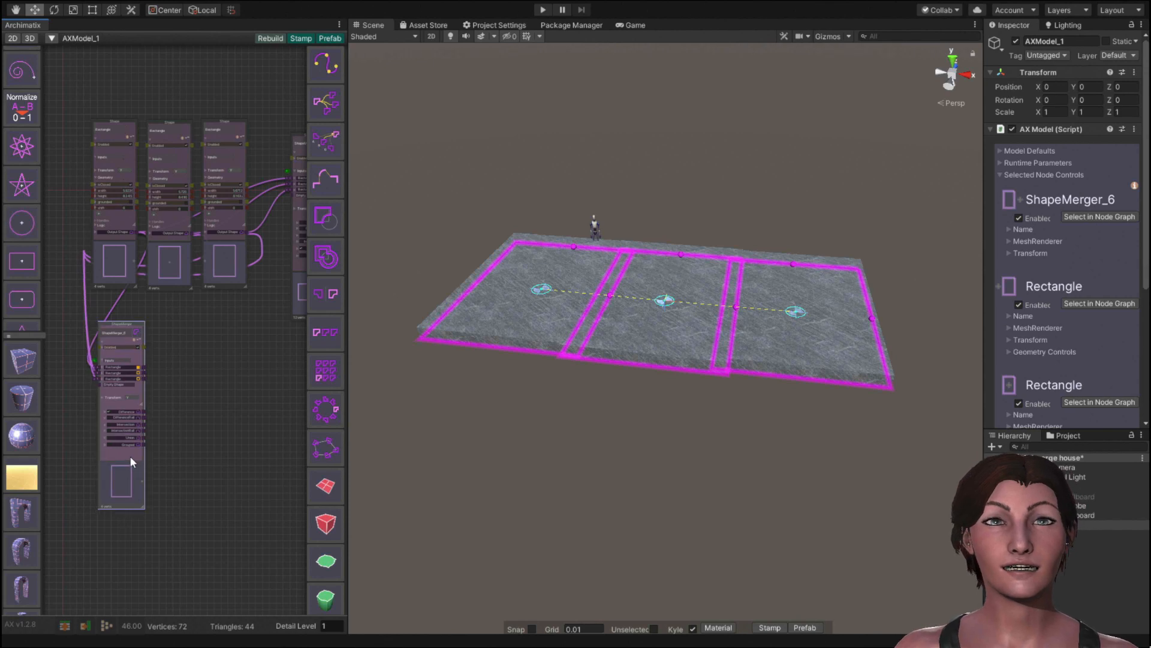
Preview the new ShapeMerger's Union and Difference results and set its active output to DifferenceRail.
{"action": "scroll", "coordinate": [136, 431], "scroll_direction": "up", "scroll_amount": 5}
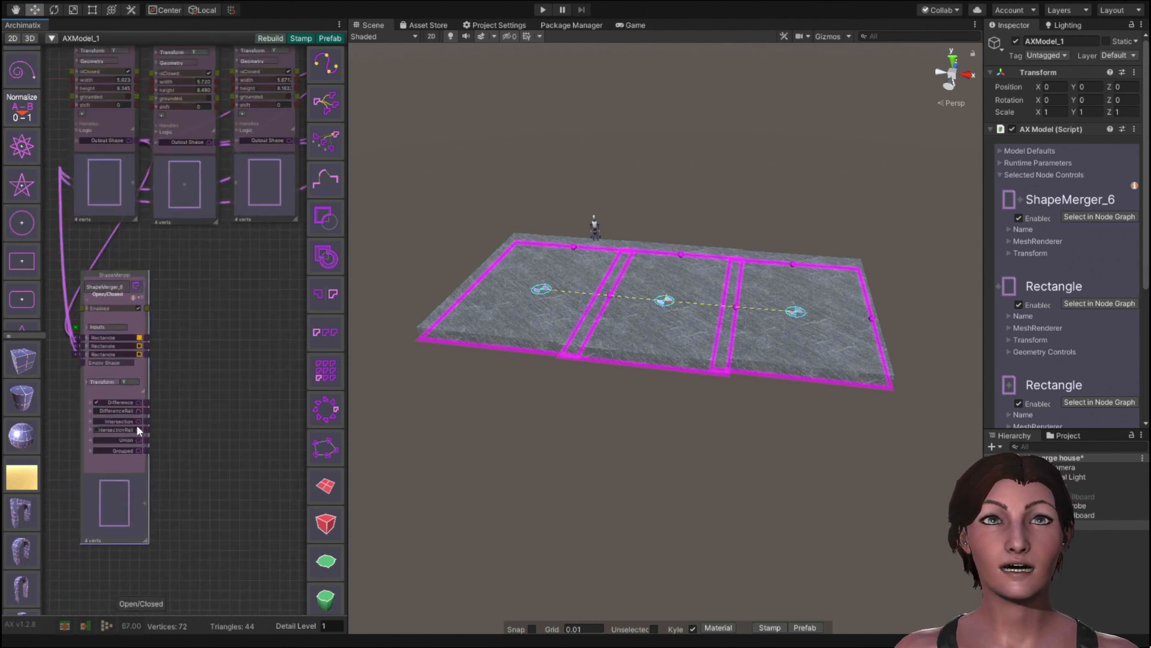
{"action": "left_click", "coordinate": [90, 443]}
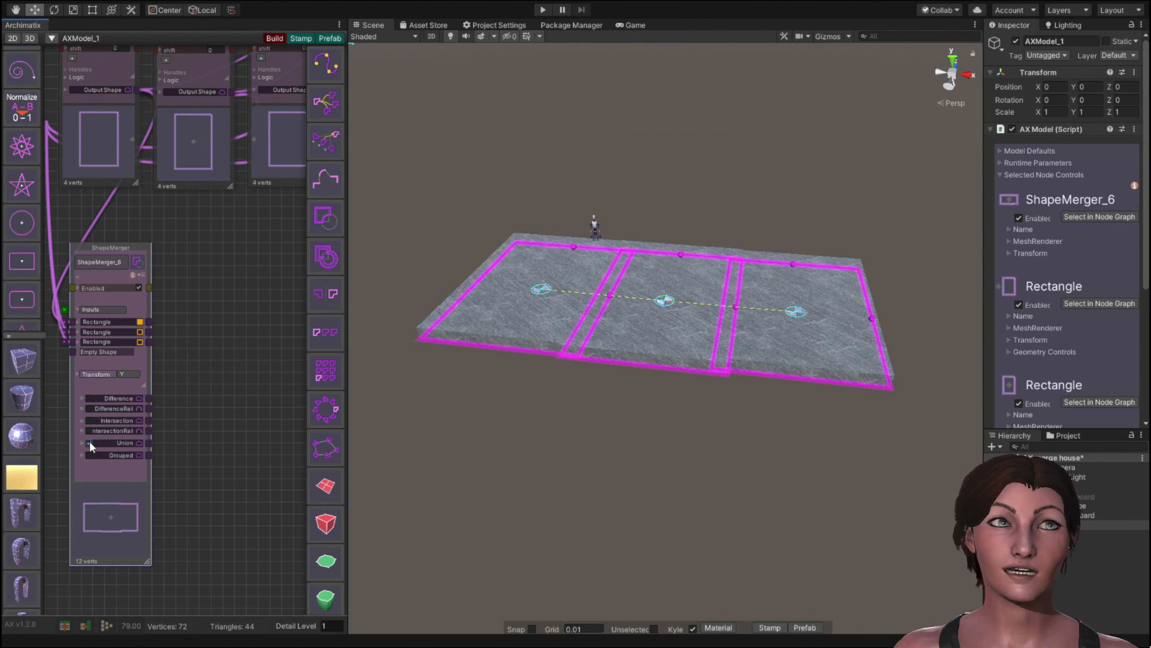
{"action": "left_click", "coordinate": [88, 407]}
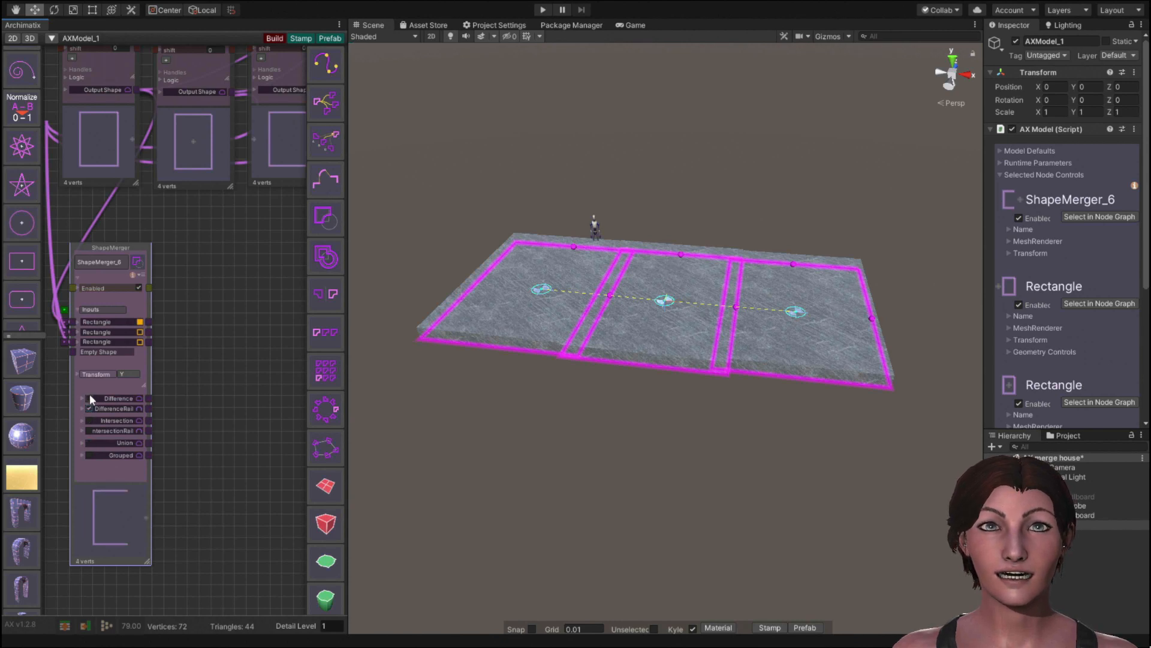
{"action": "left_click", "coordinate": [89, 397]}
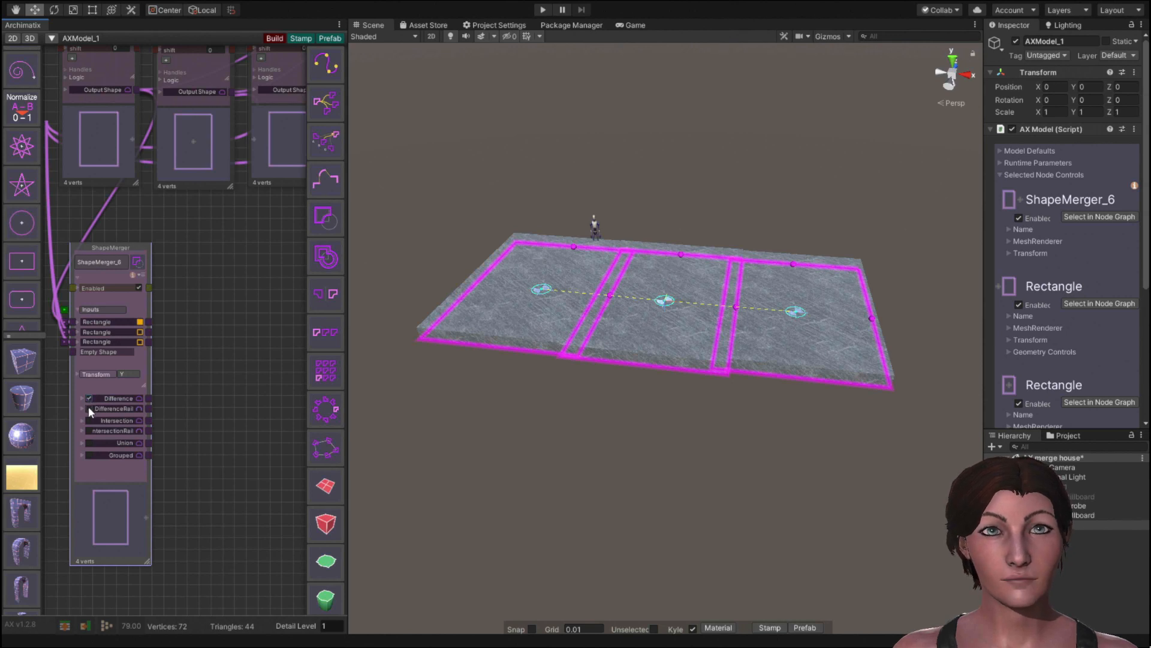
{"action": "left_click", "coordinate": [89, 408]}
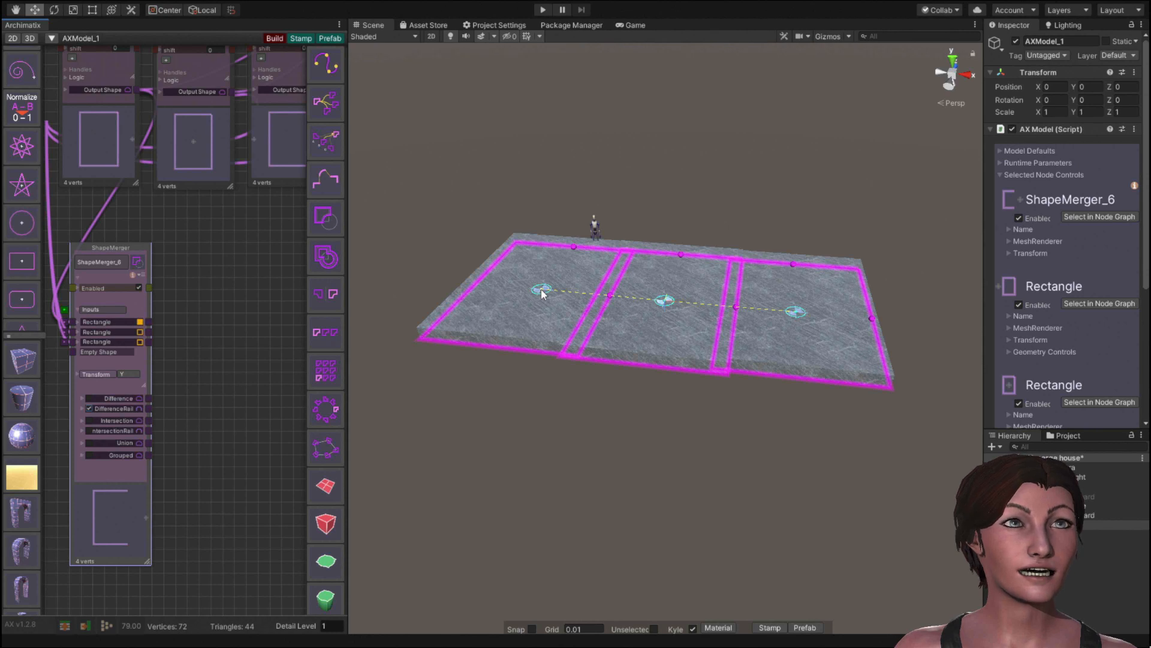
Stagger the wings in the scene by moving the first rectangle forward and the third rectangle back.
{"action": "left_click_drag", "start_coordinate": [541, 292], "coordinate": [546, 368]}
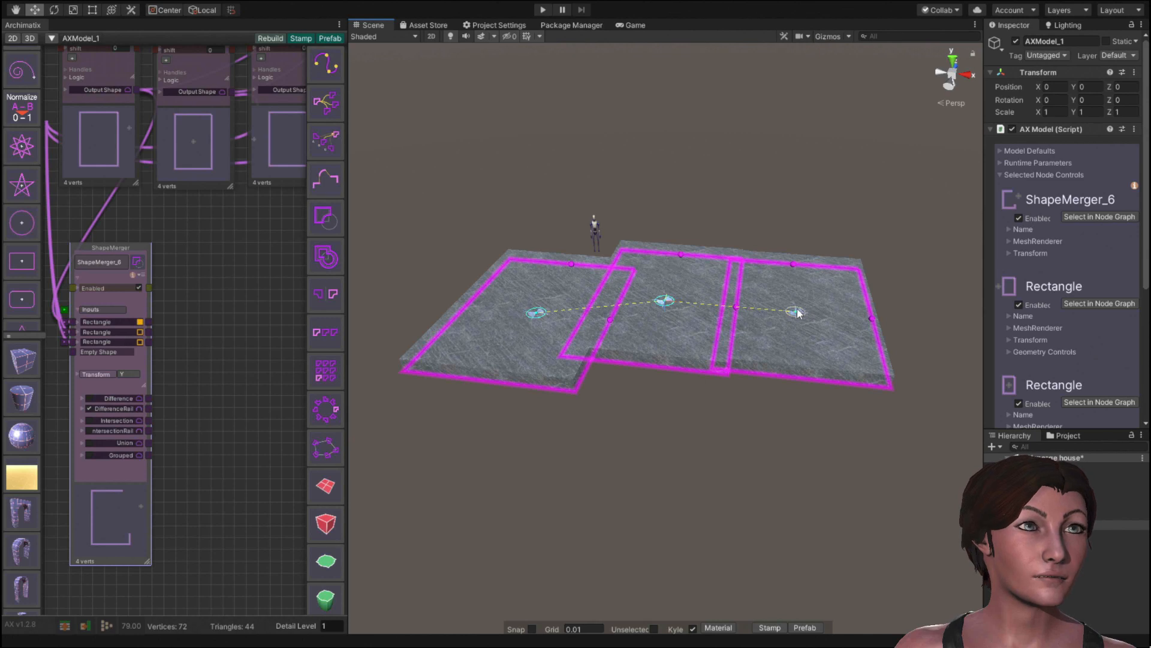
{"action": "left_click_drag", "start_coordinate": [796, 311], "coordinate": [798, 242]}
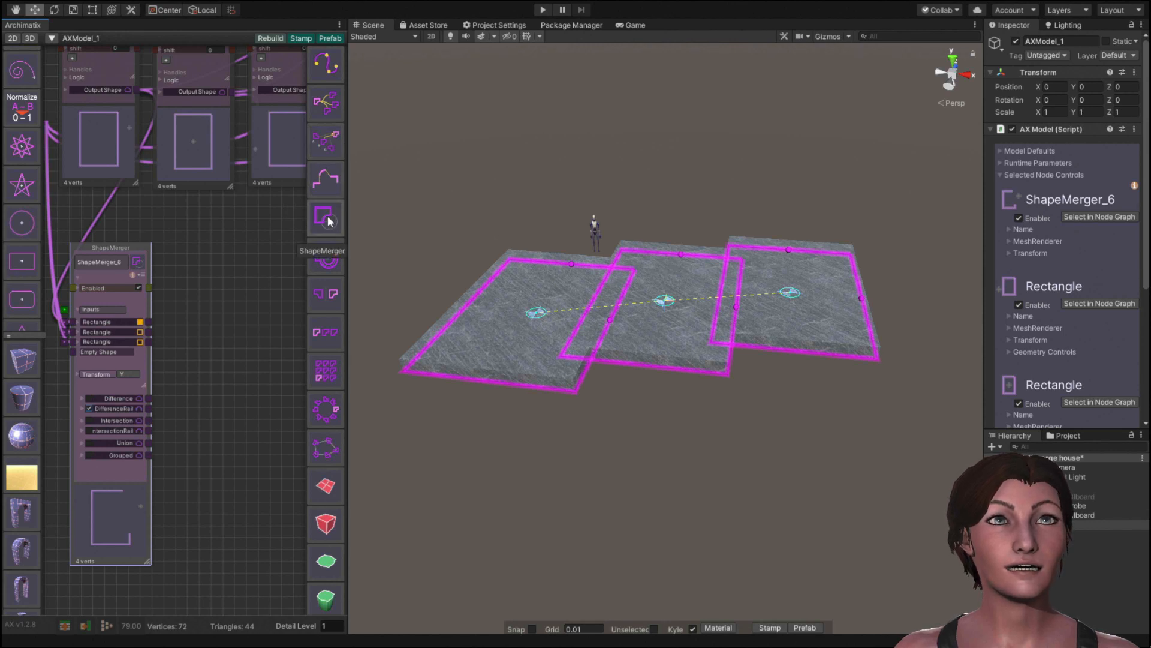
Add two more ShapeMerger nodes after the DifferenceRail merger and disconnect the input of each one.
{"action": "left_click", "coordinate": [328, 221]}
{"action": "left_click", "coordinate": [328, 221]}
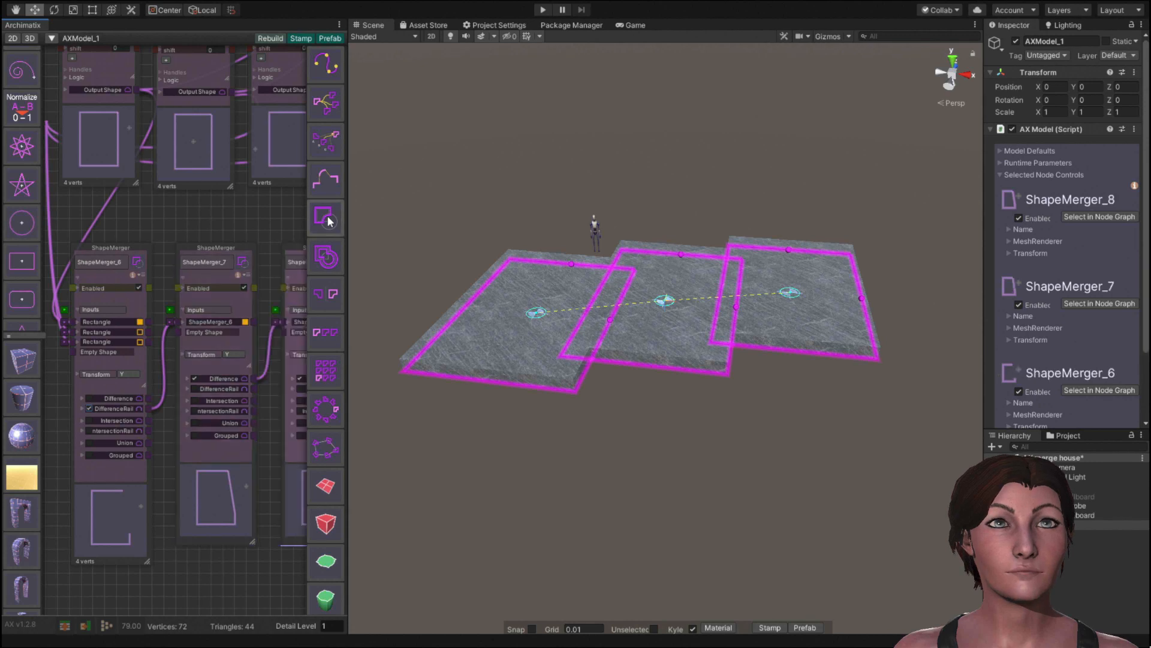
{"action": "left_click", "coordinate": [162, 390]}
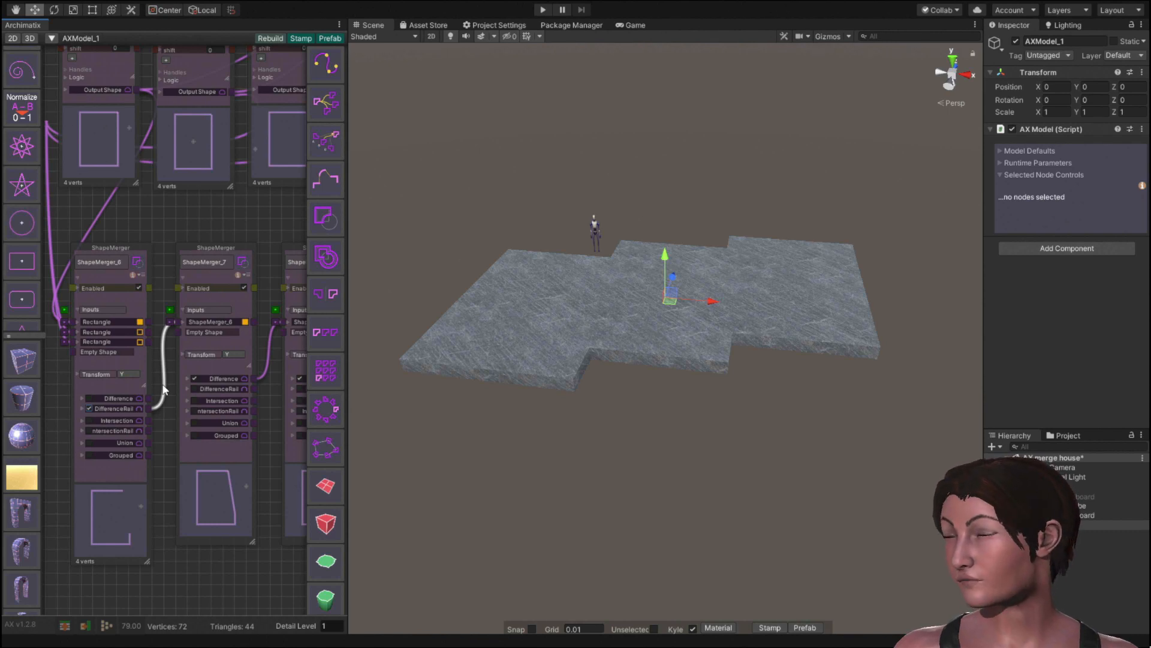
{"action": "left_click_drag", "start_coordinate": [163, 390], "coordinate": [202, 388]}
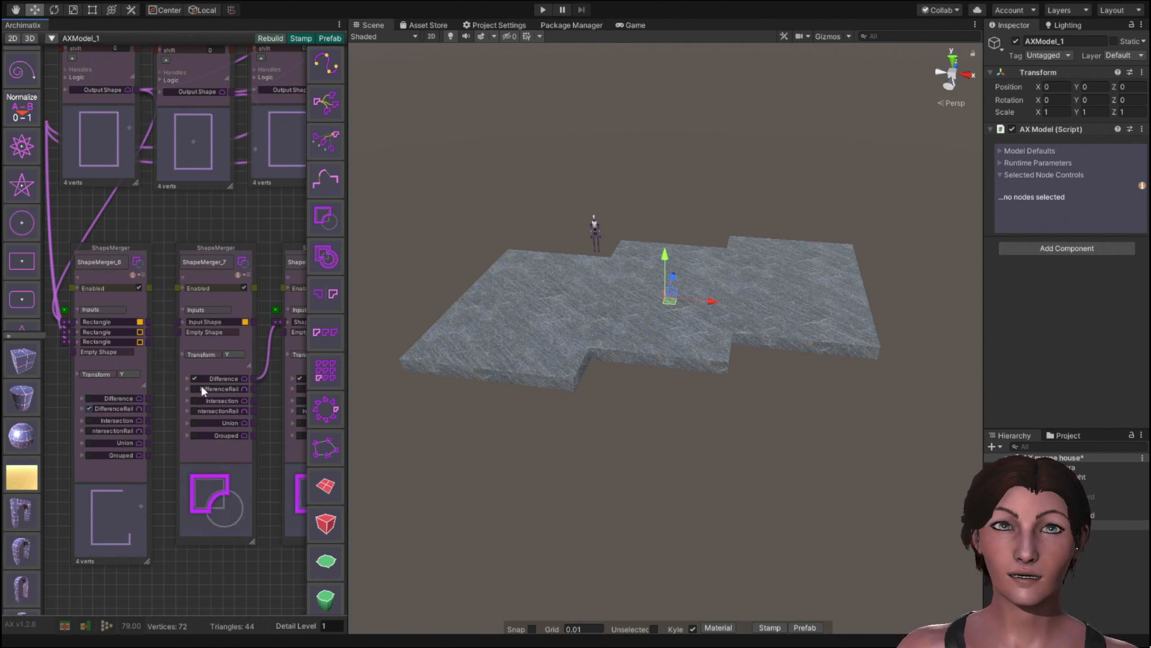
{"action": "left_click", "coordinate": [267, 365]}
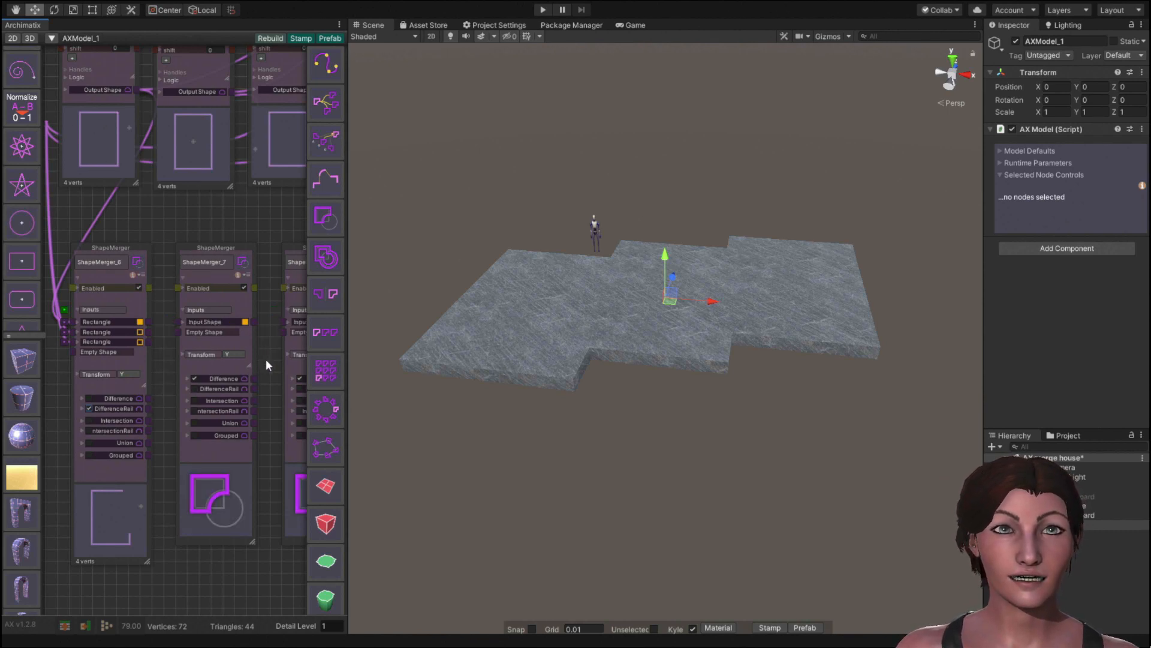
Spread out the first and second of the three lower ShapeMerger nodes to leave room for wiring.
{"action": "scroll", "coordinate": [240, 452], "scroll_direction": "down", "scroll_amount": 4}
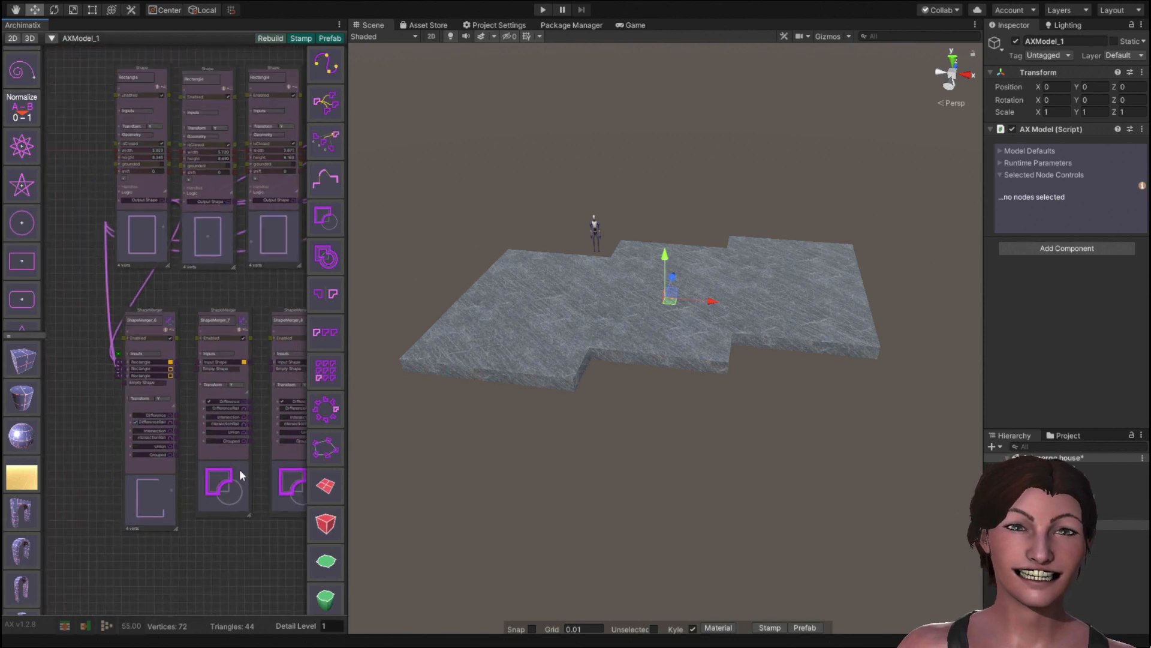
{"action": "middle_click_drag", "start_coordinate": [235, 548], "coordinate": [166, 513]}
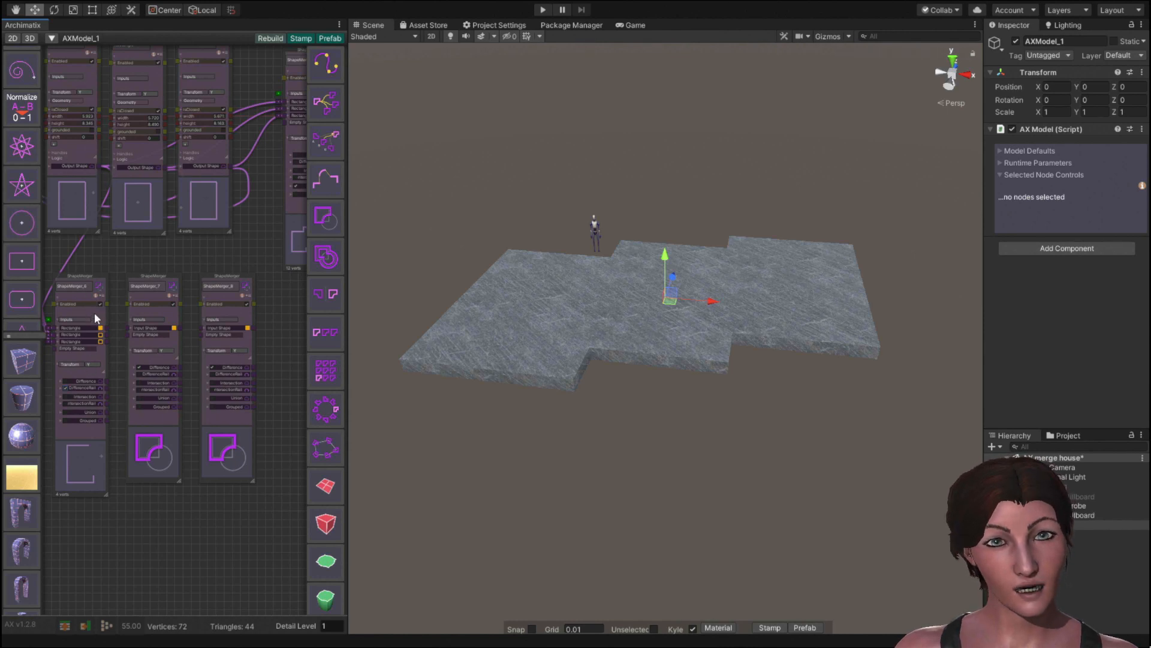
{"action": "mouse_move", "coordinate": [98, 314]}
{"action": "left_mouse_down"}
{"action": "mouse_move", "coordinate": [83, 312]}
{"action": "mouse_move", "coordinate": [90, 305]}
{"action": "left_mouse_up"}
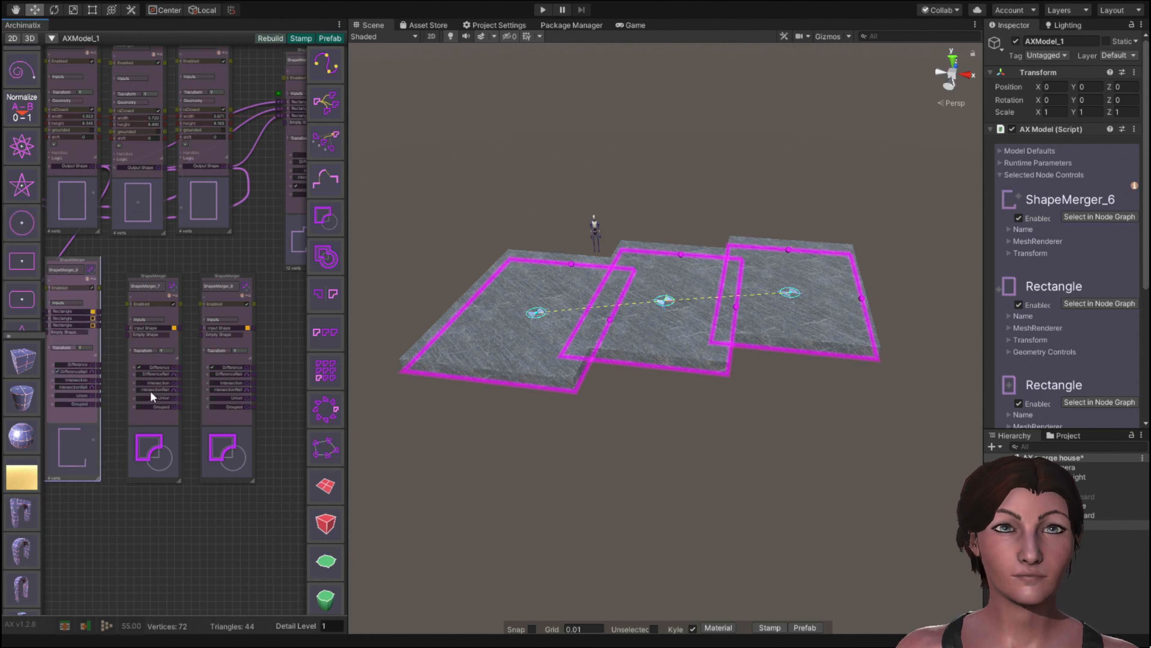
{"action": "mouse_move", "coordinate": [160, 356]}
{"action": "left_mouse_down"}
{"action": "mouse_move", "coordinate": [153, 344]}
{"action": "mouse_move", "coordinate": [152, 354]}
{"action": "left_mouse_up"}
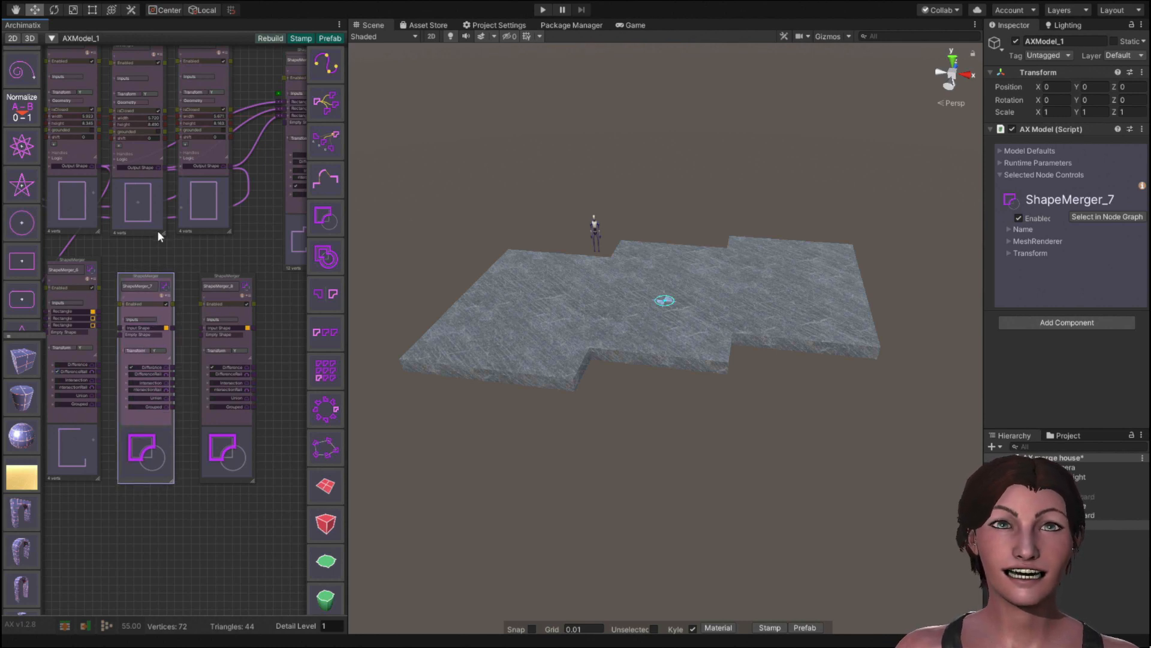
Connect the middle, first and third rectangles in that order to the second lower ShapeMerger and set its output to DifferenceRail.
{"action": "left_click", "coordinate": [163, 165]}
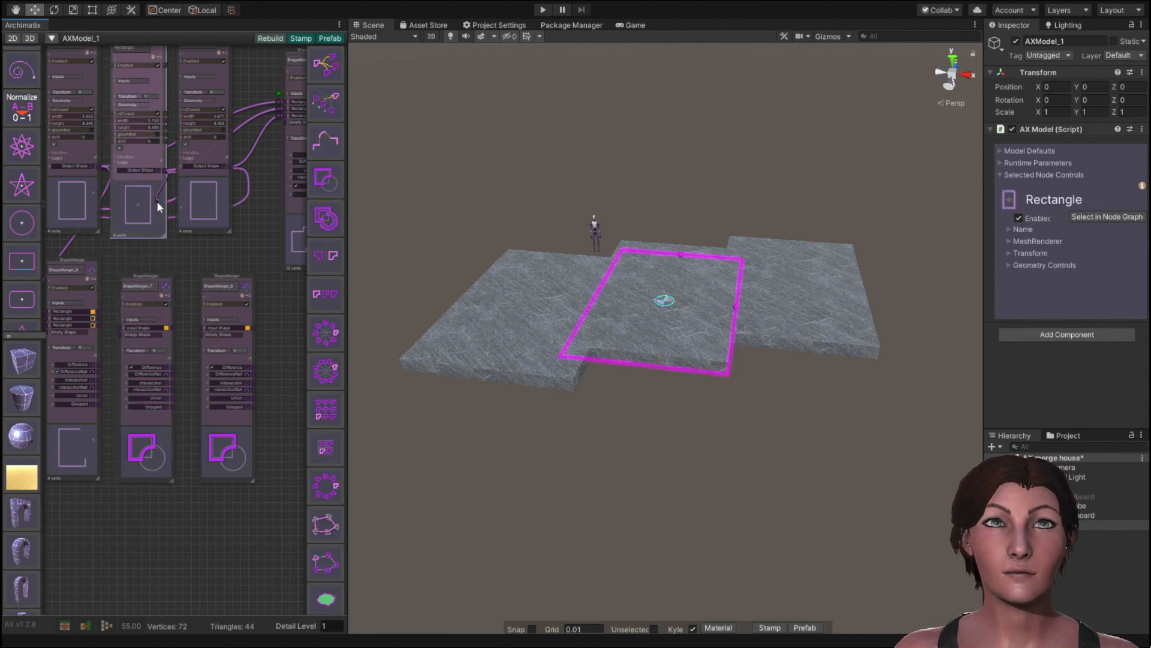
{"action": "left_click_drag", "start_coordinate": [125, 246], "coordinate": [119, 326]}
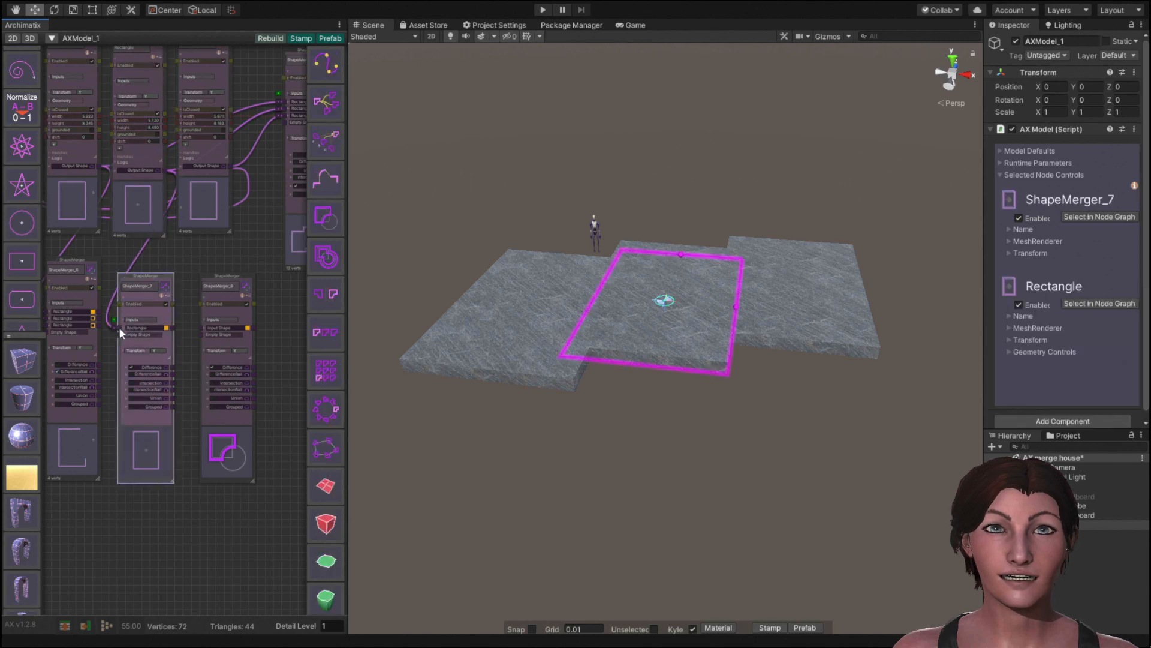
{"action": "left_click", "coordinate": [101, 170]}
{"action": "left_click_drag", "start_coordinate": [103, 249], "coordinate": [120, 333]}
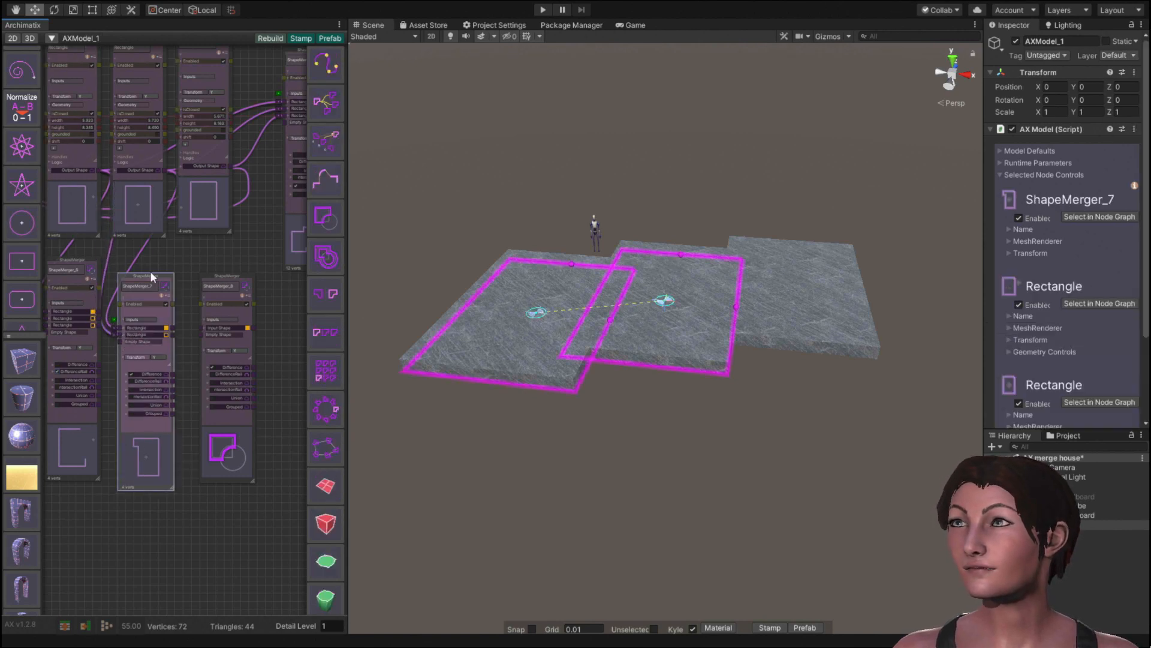
{"action": "left_click_drag", "start_coordinate": [230, 164], "coordinate": [120, 341]}
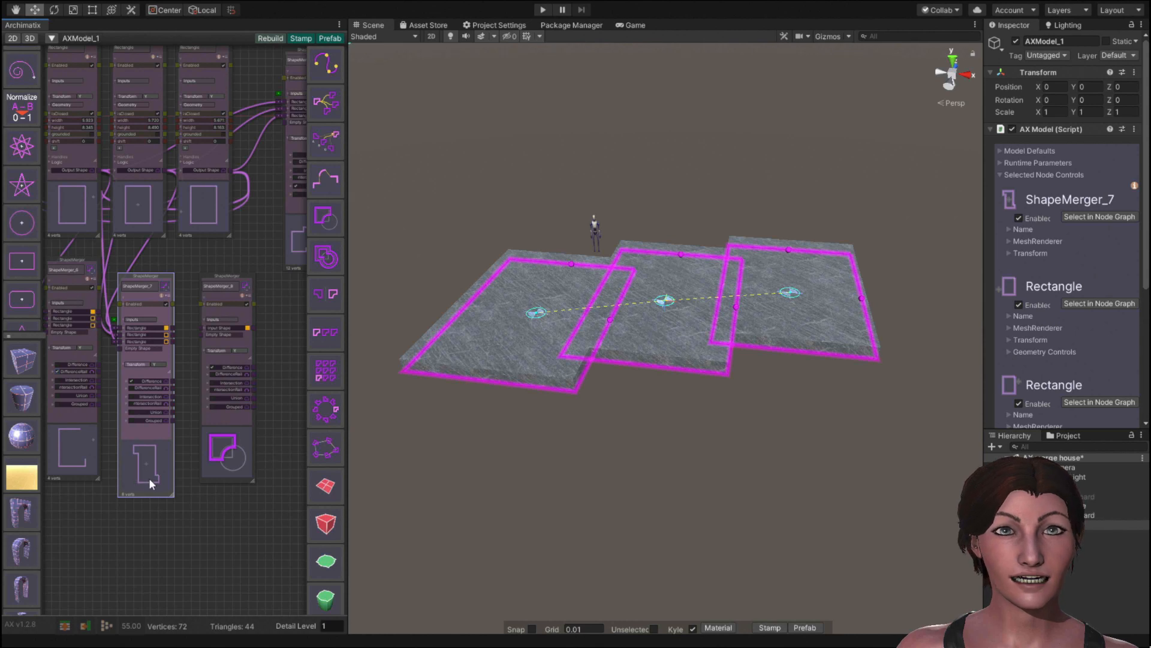
{"action": "left_click", "coordinate": [129, 387]}
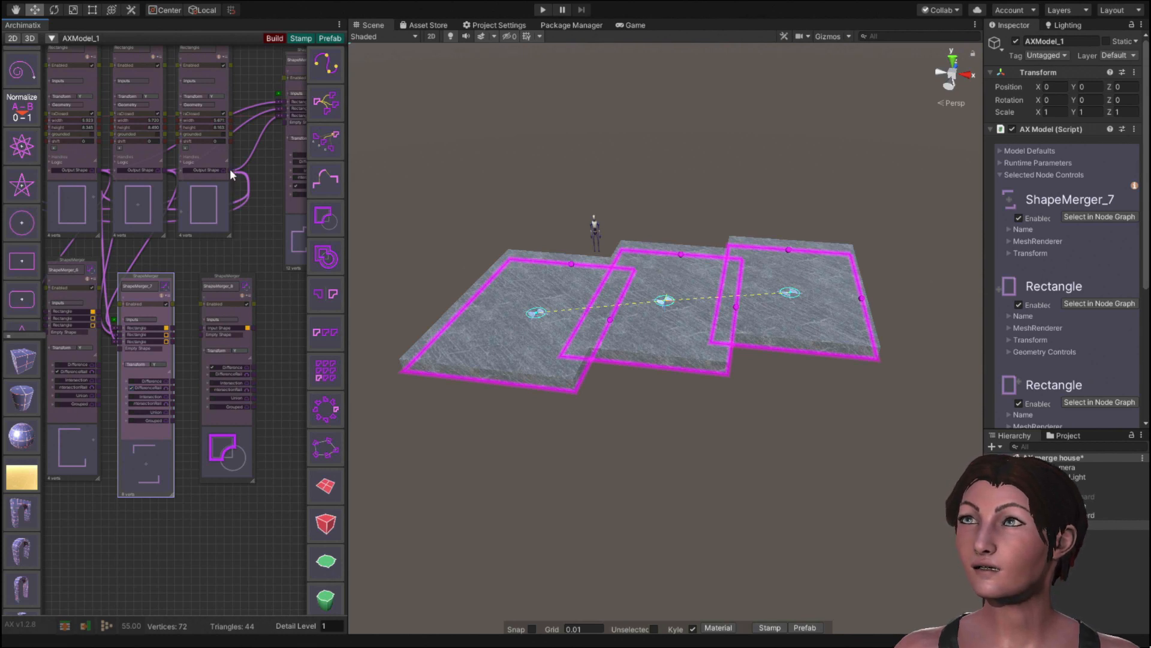
Connect the third, first and middle rectangles in that order to the last ShapeMerger and set its output to DifferenceRail.
{"action": "left_click_drag", "start_coordinate": [229, 170], "coordinate": [200, 326]}
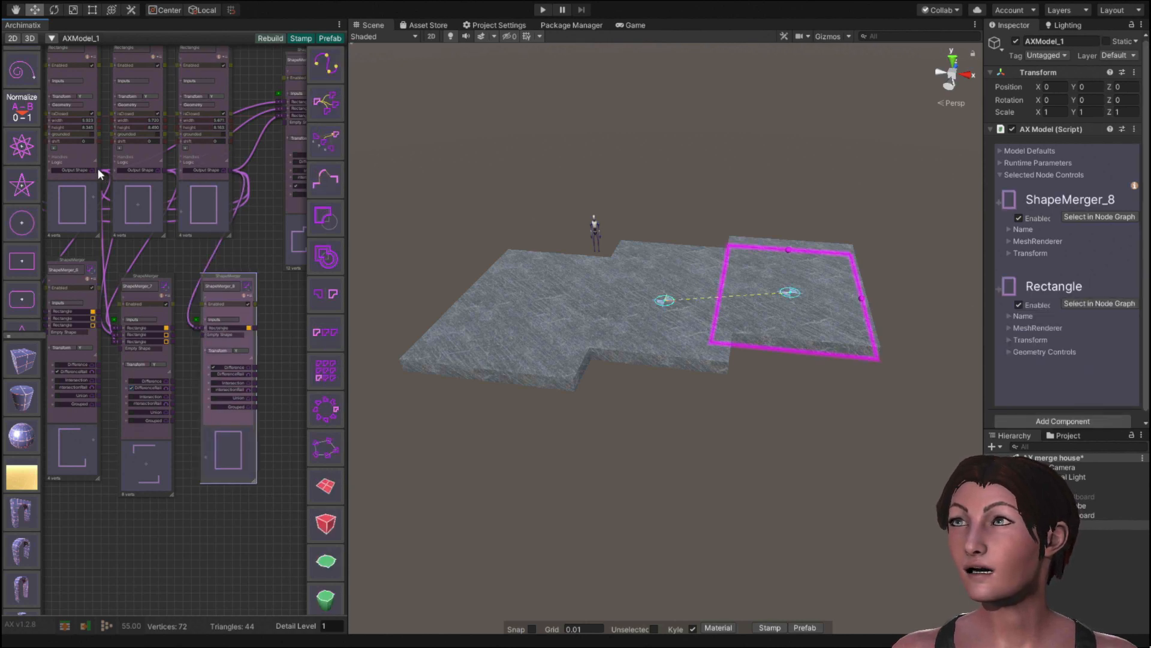
{"action": "left_click_drag", "start_coordinate": [99, 168], "coordinate": [201, 332]}
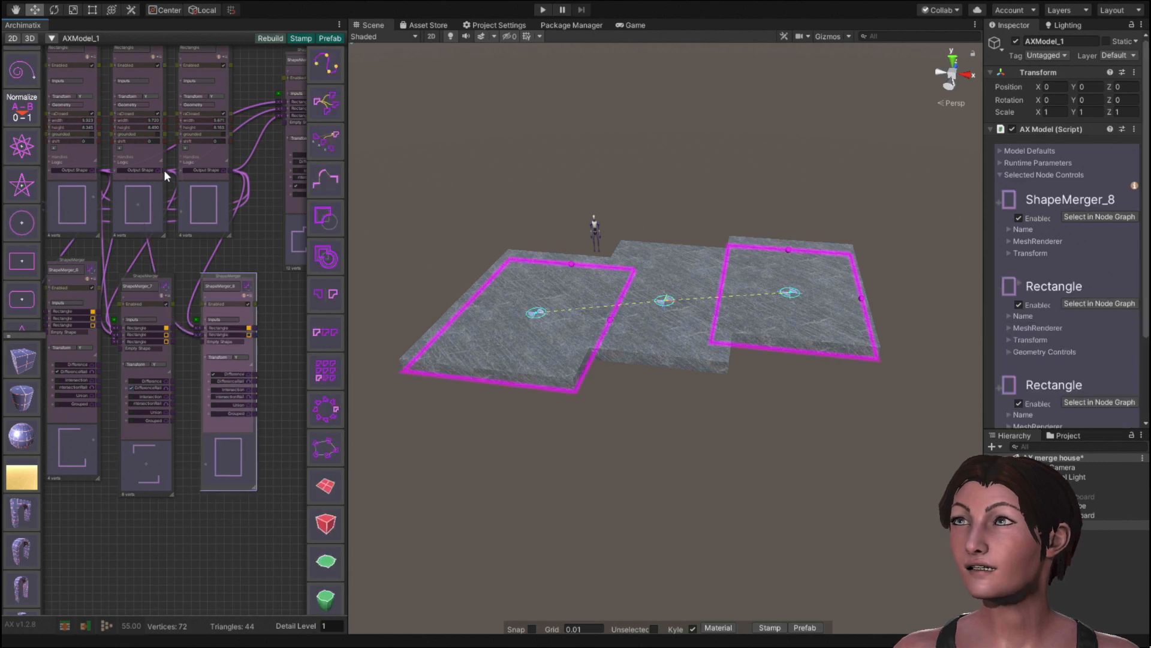
{"action": "left_click_drag", "start_coordinate": [164, 170], "coordinate": [203, 341]}
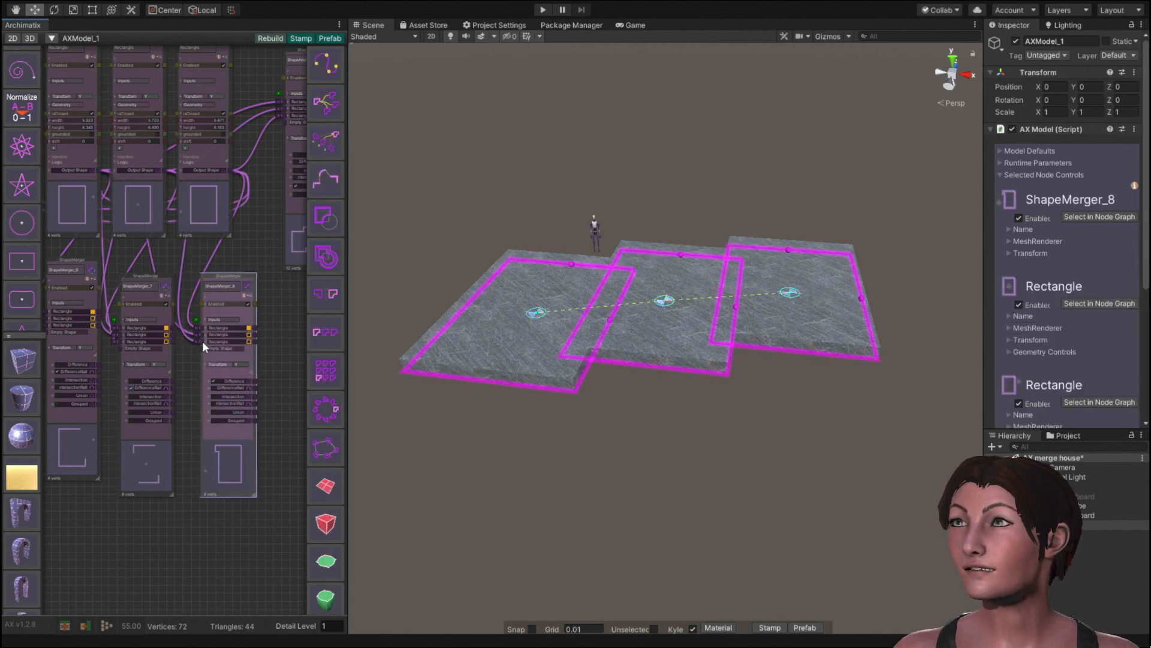
{"action": "left_click", "coordinate": [214, 387]}
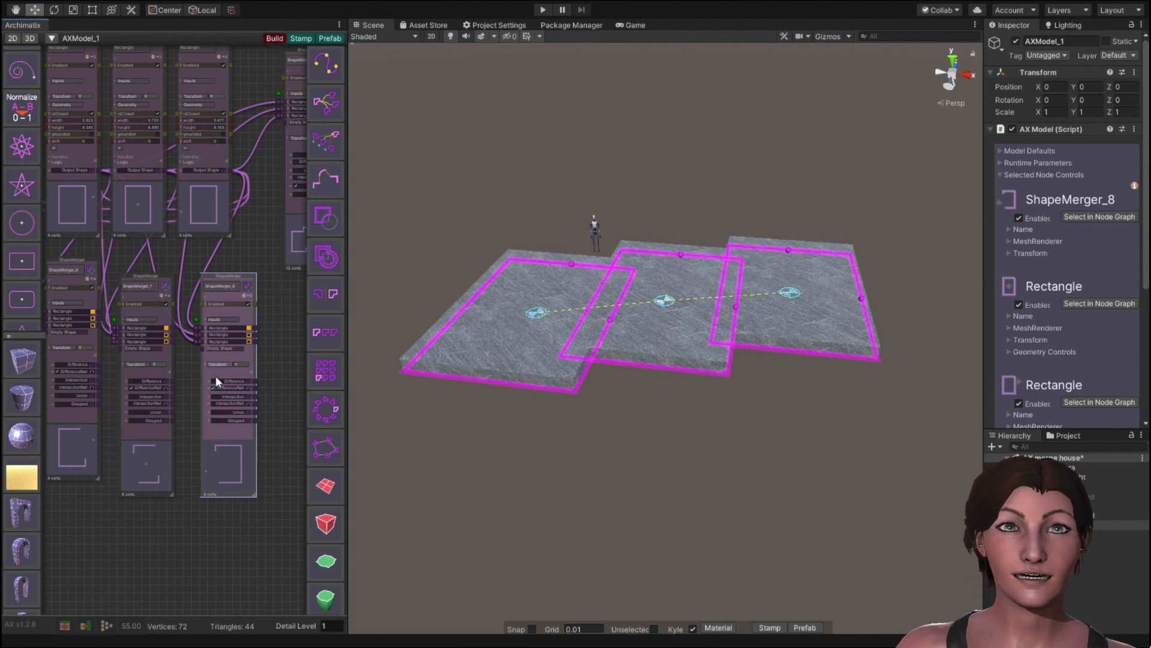
Create an Extrude from the DifferenceRail output of the first lower ShapeMerger and place its node directly below that merger.
{"action": "left_click_drag", "start_coordinate": [206, 541], "coordinate": [173, 387]}
{"action": "scroll", "coordinate": [227, 429], "scroll_direction": "down", "scroll_amount": 5}
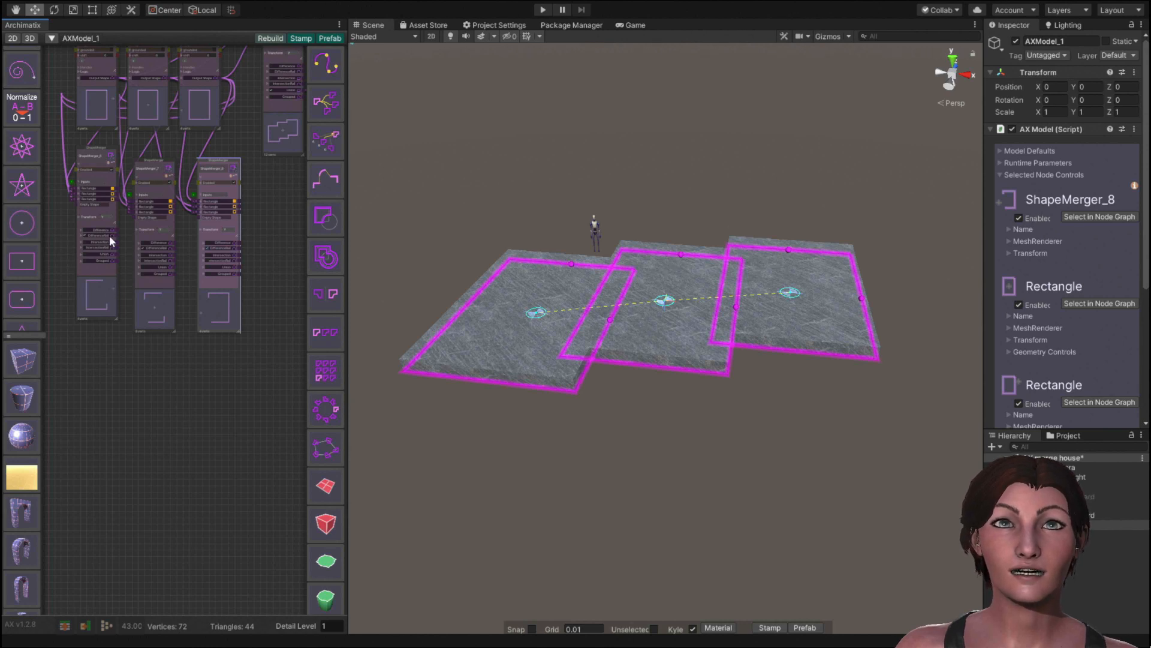
{"action": "scroll", "coordinate": [104, 240], "scroll_direction": "up", "scroll_amount": 5}
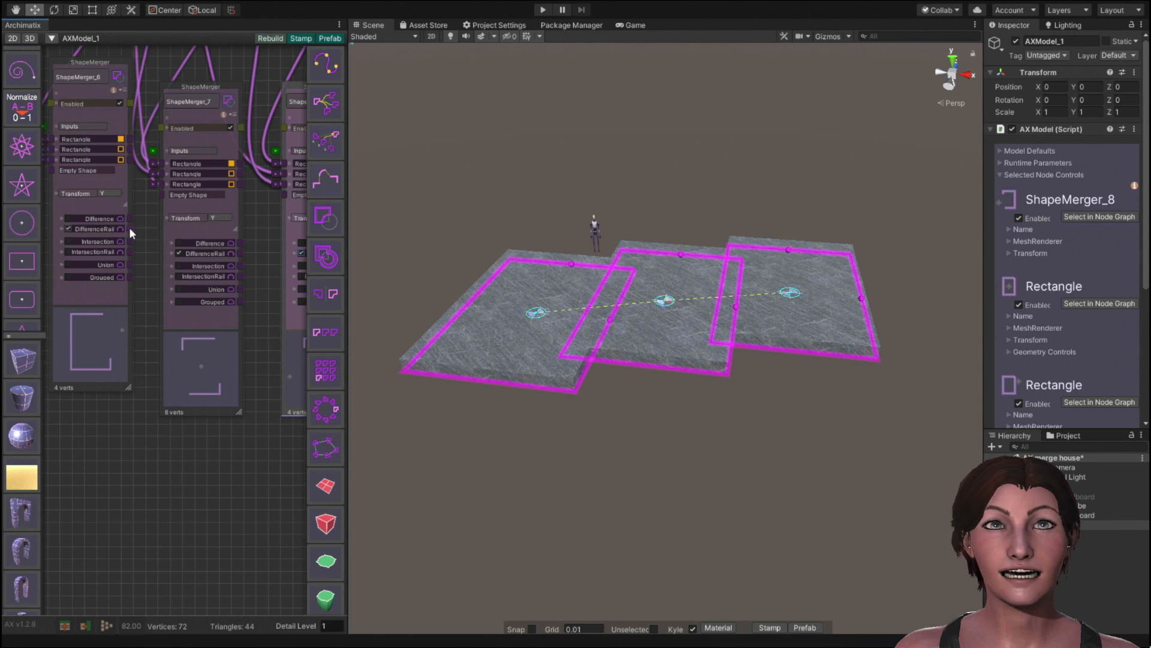
{"action": "left_click_drag", "start_coordinate": [129, 228], "coordinate": [327, 350]}
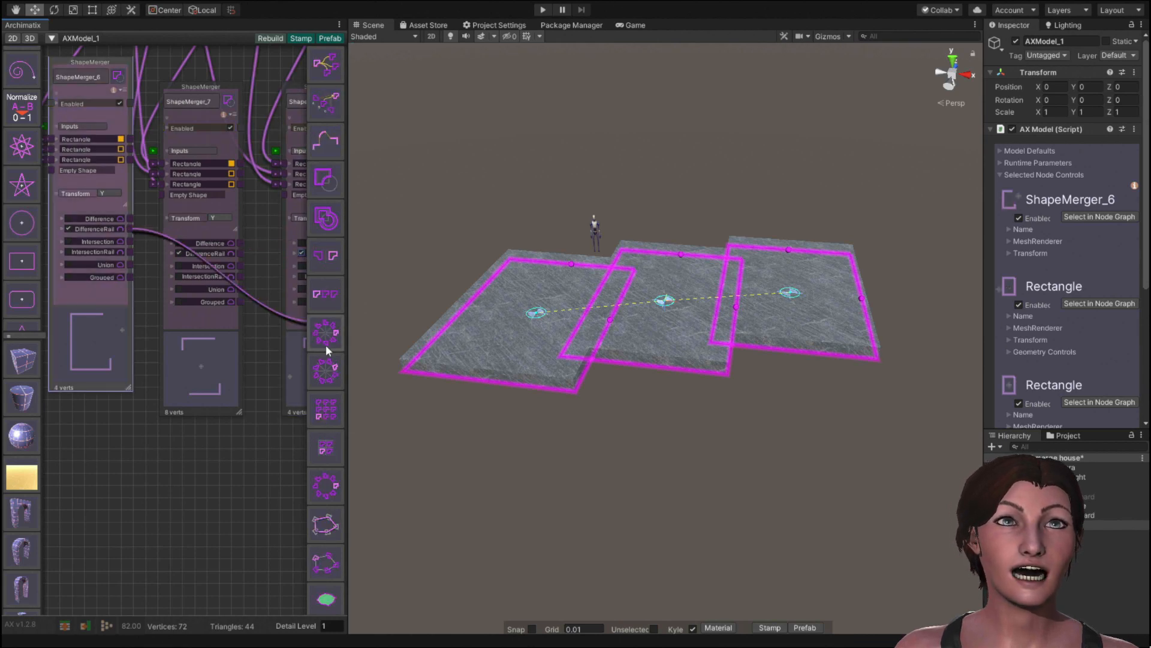
{"action": "scroll", "coordinate": [336, 384], "scroll_direction": "down", "scroll_amount": 5}
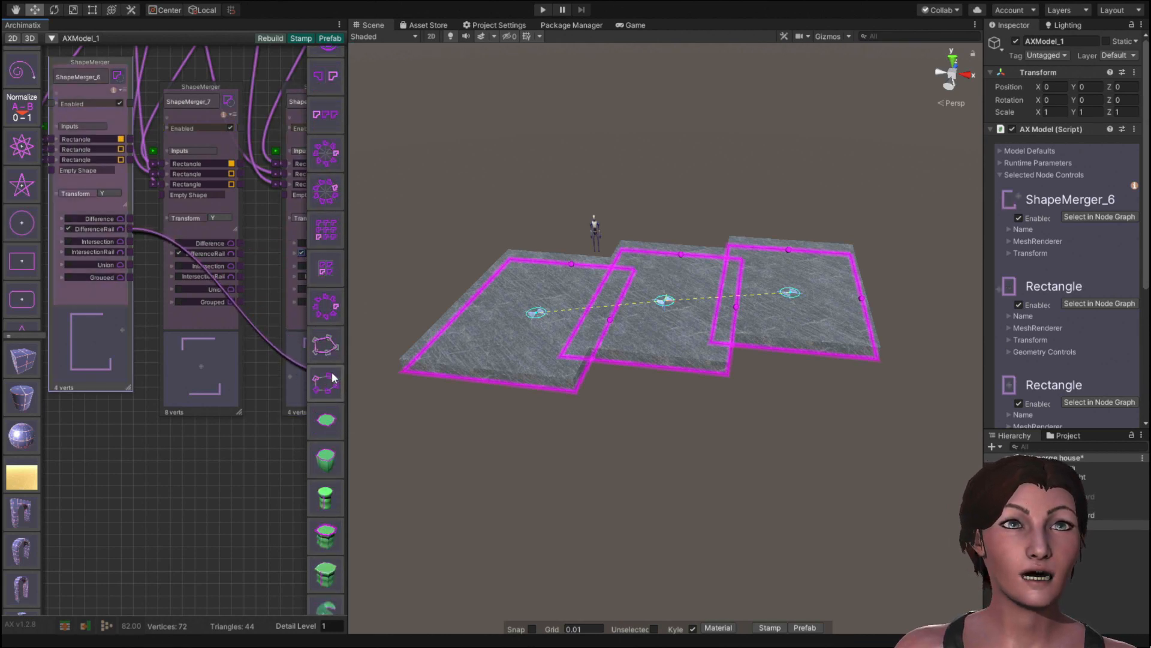
{"action": "scroll", "coordinate": [333, 377], "scroll_direction": "down", "scroll_amount": 3}
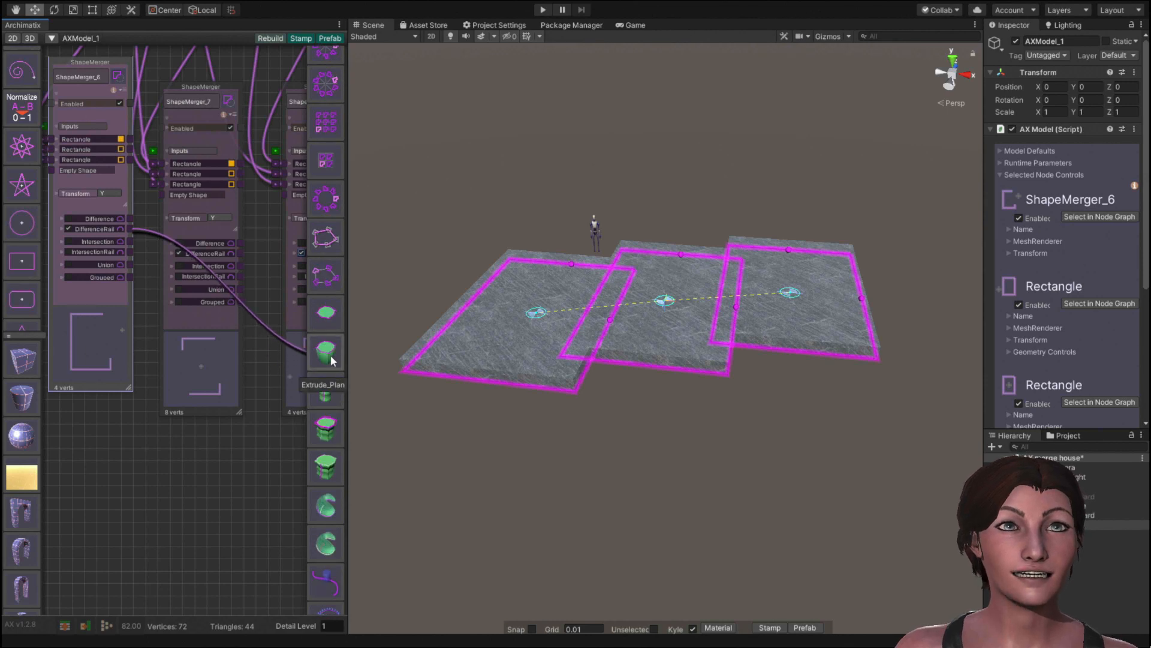
{"action": "left_click", "coordinate": [327, 353]}
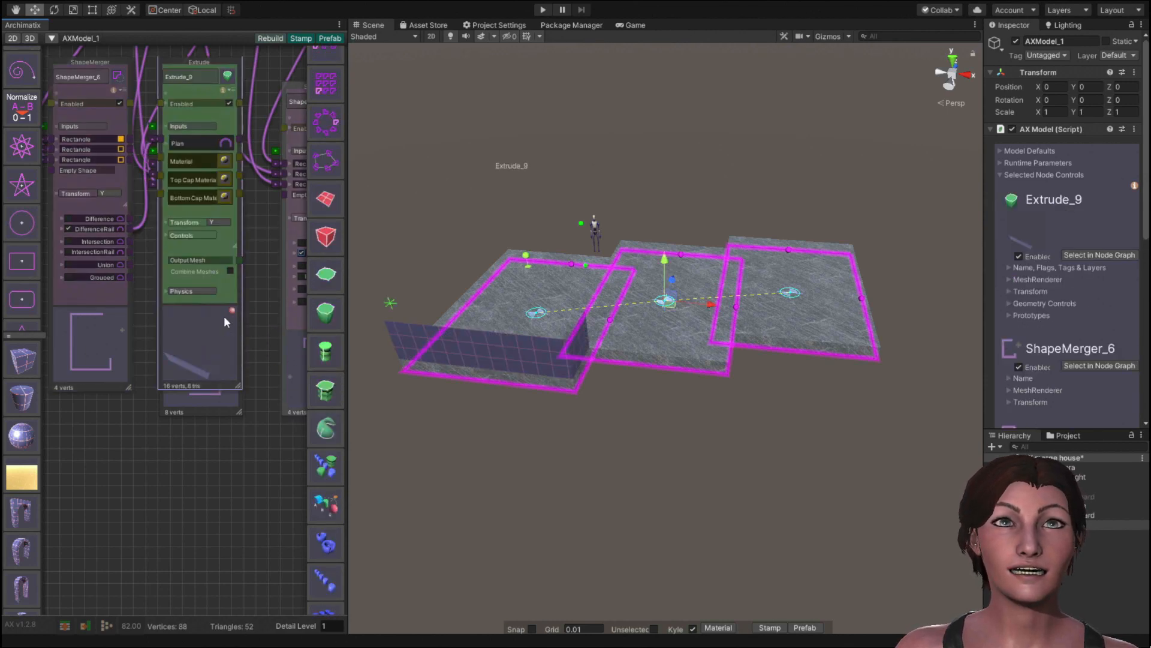
{"action": "left_click_drag", "start_coordinate": [225, 242], "coordinate": [118, 593]}
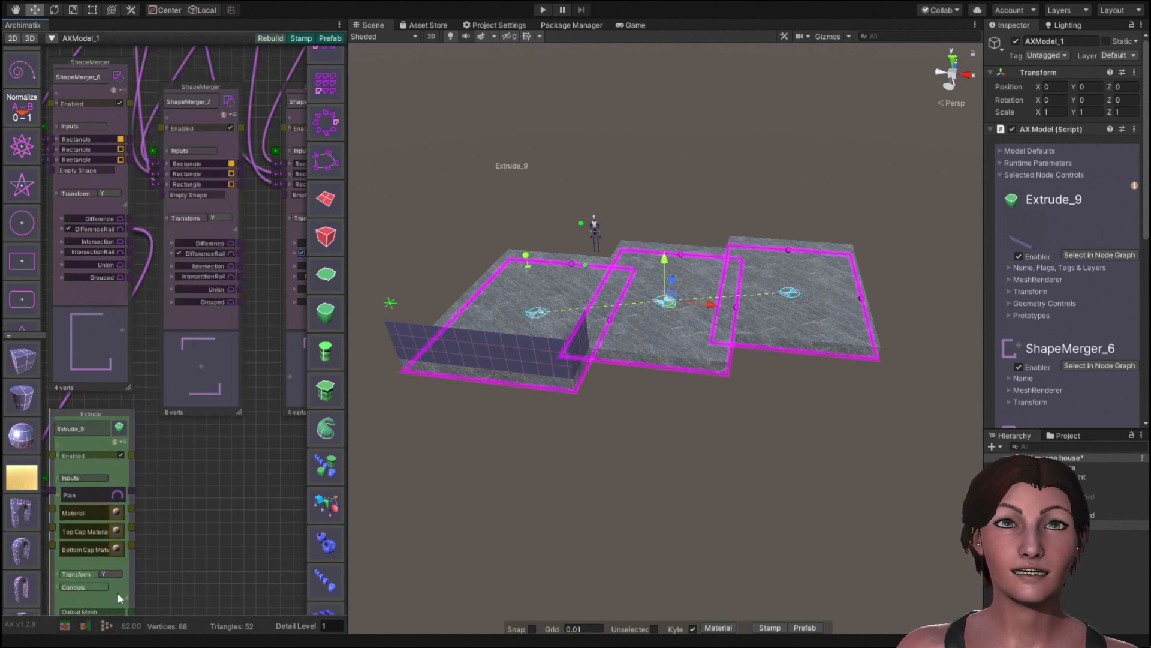
{"action": "scroll", "coordinate": [213, 444], "scroll_direction": "down", "scroll_amount": 4}
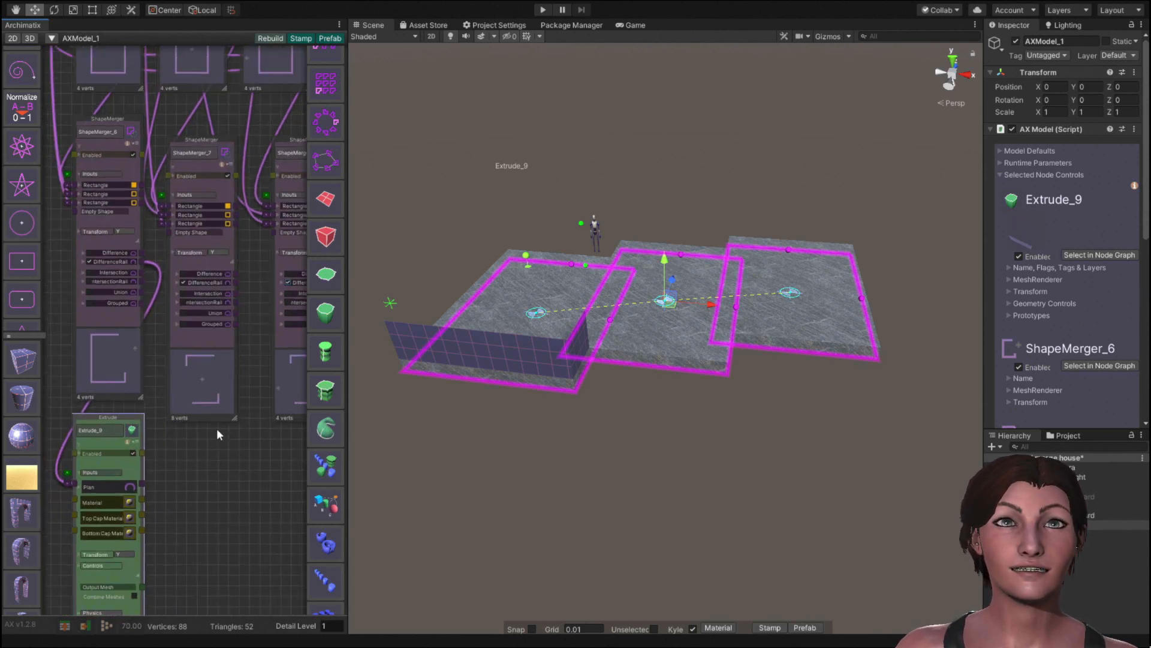
{"action": "middle_click_drag", "start_coordinate": [213, 484], "coordinate": [203, 363]}
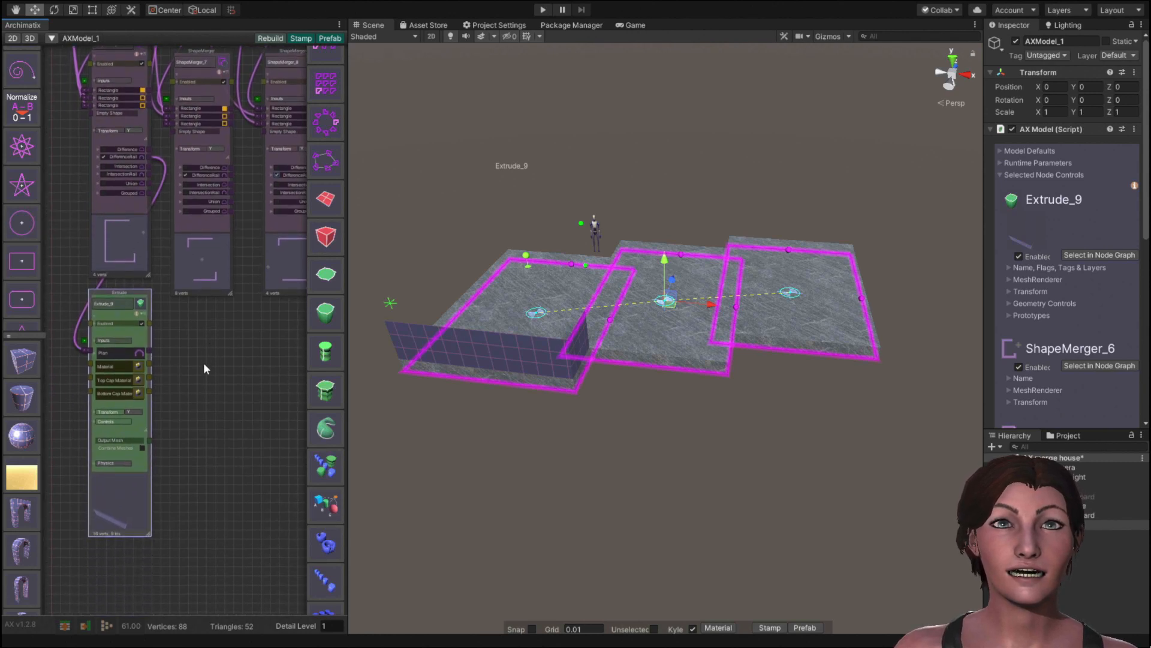
Set the Y translation of the first wall Extrude to 0.5 and collapse its transform parameters.
{"action": "left_click", "coordinate": [140, 429]}
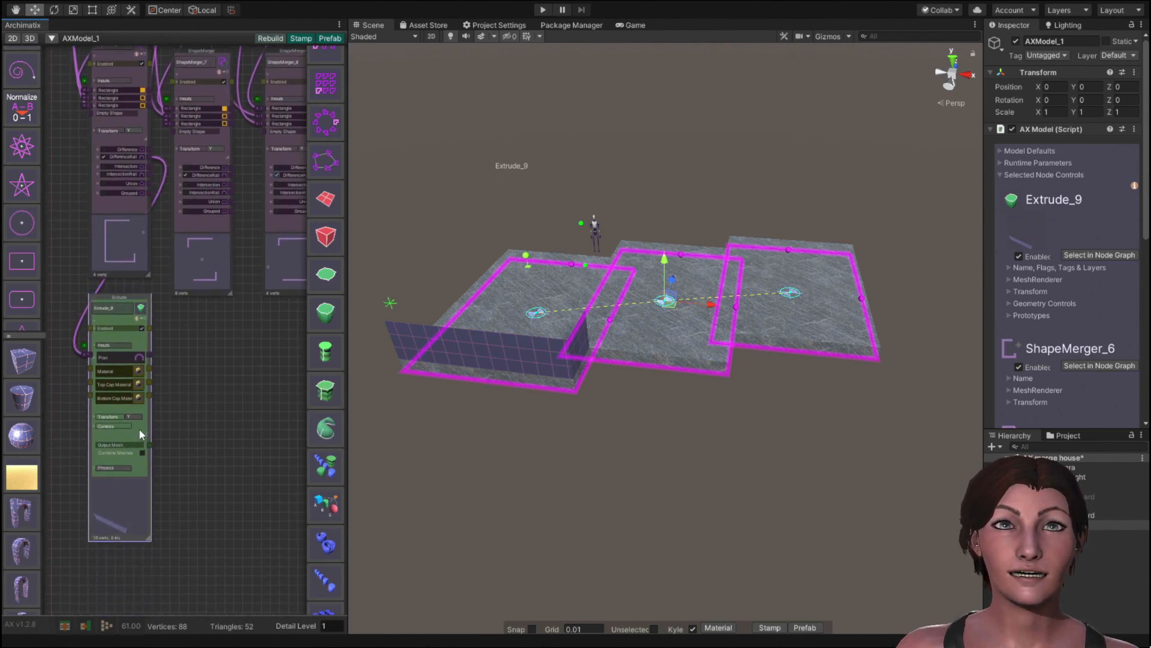
{"action": "left_click", "coordinate": [104, 424]}
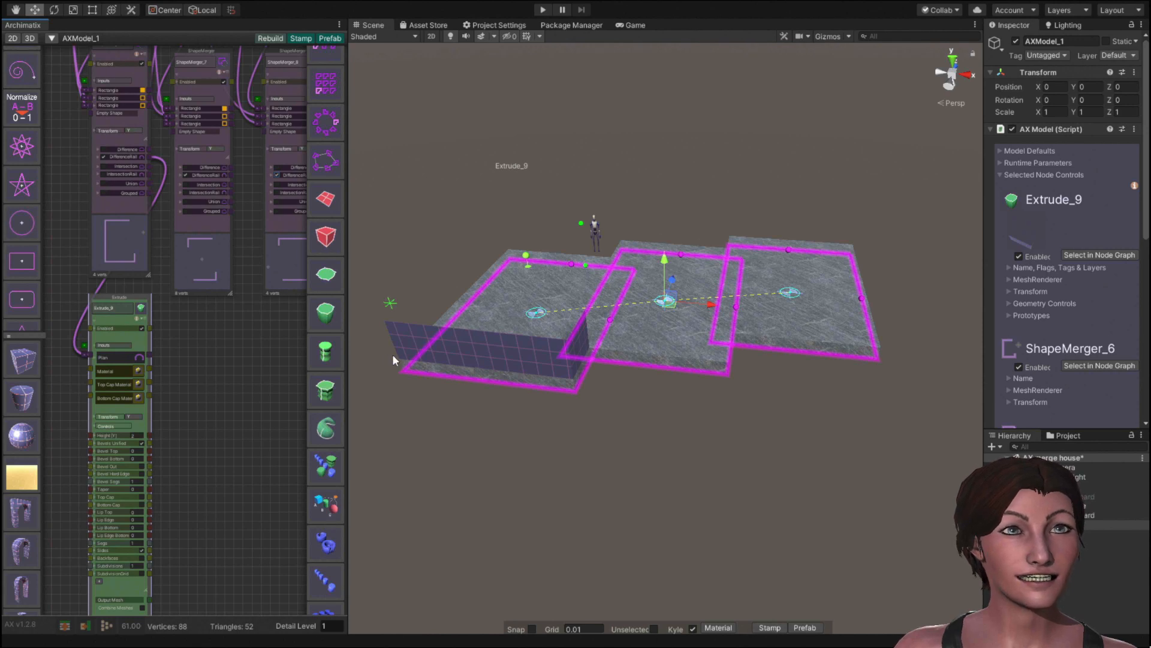
{"action": "left_click", "coordinate": [111, 418]}
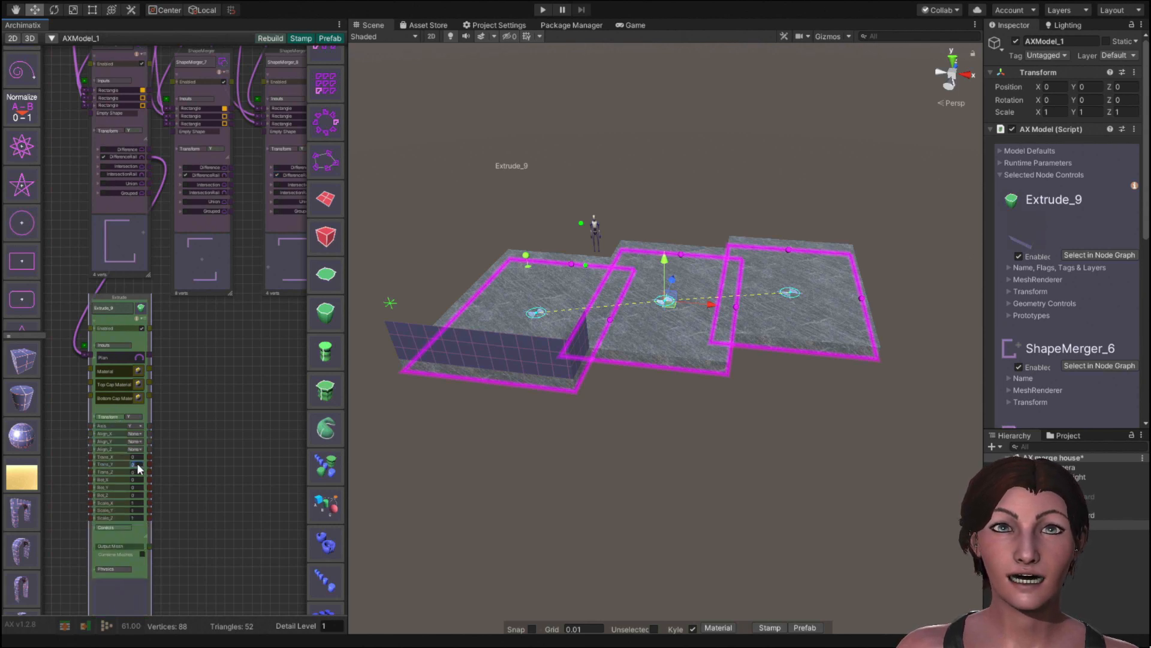
{"action": "type", "text": ".5"}
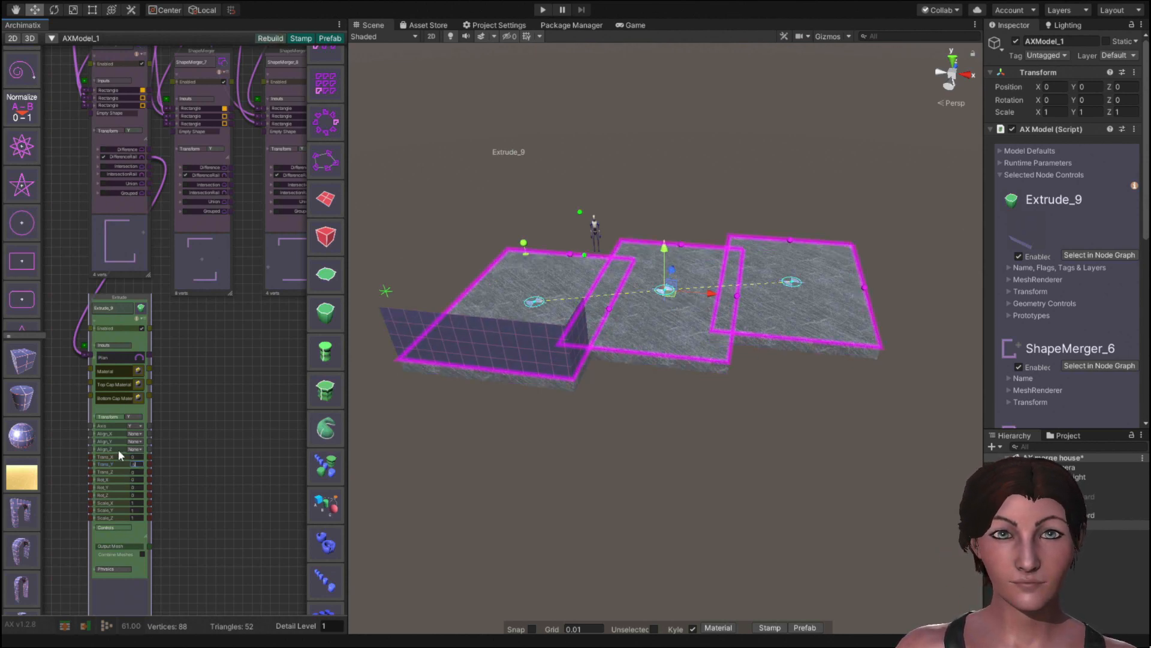
{"action": "left_click", "coordinate": [110, 414]}
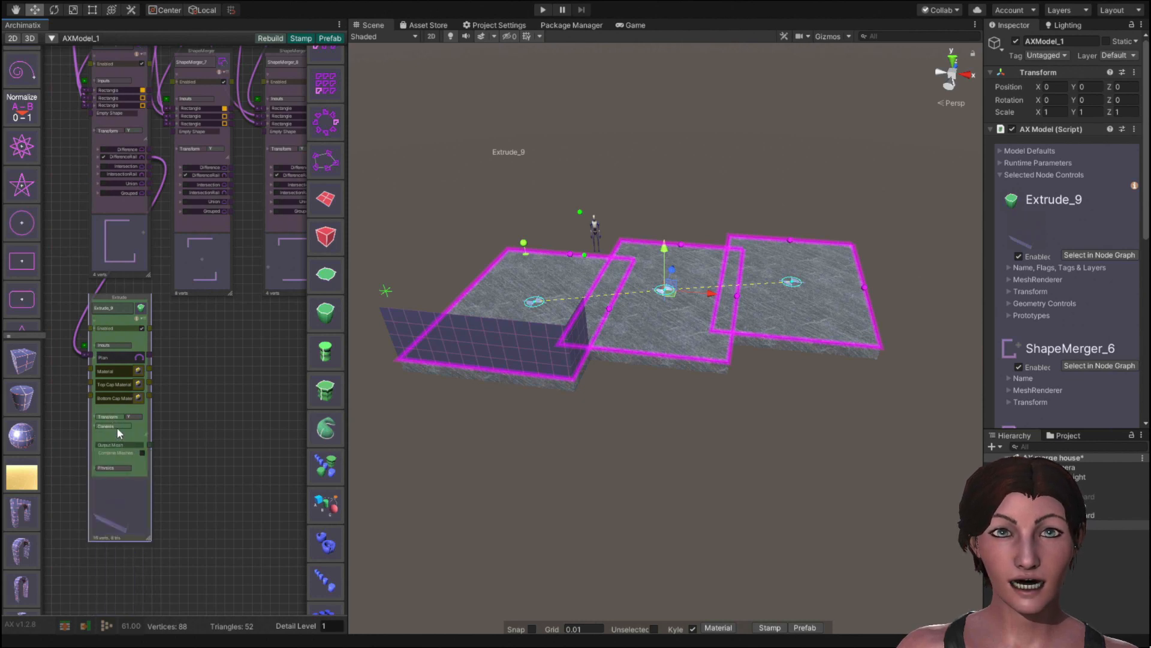
Set the first wall Extrude's height to 4, enable its backfaces, and leave no node selected.
{"action": "left_click", "coordinate": [116, 426]}
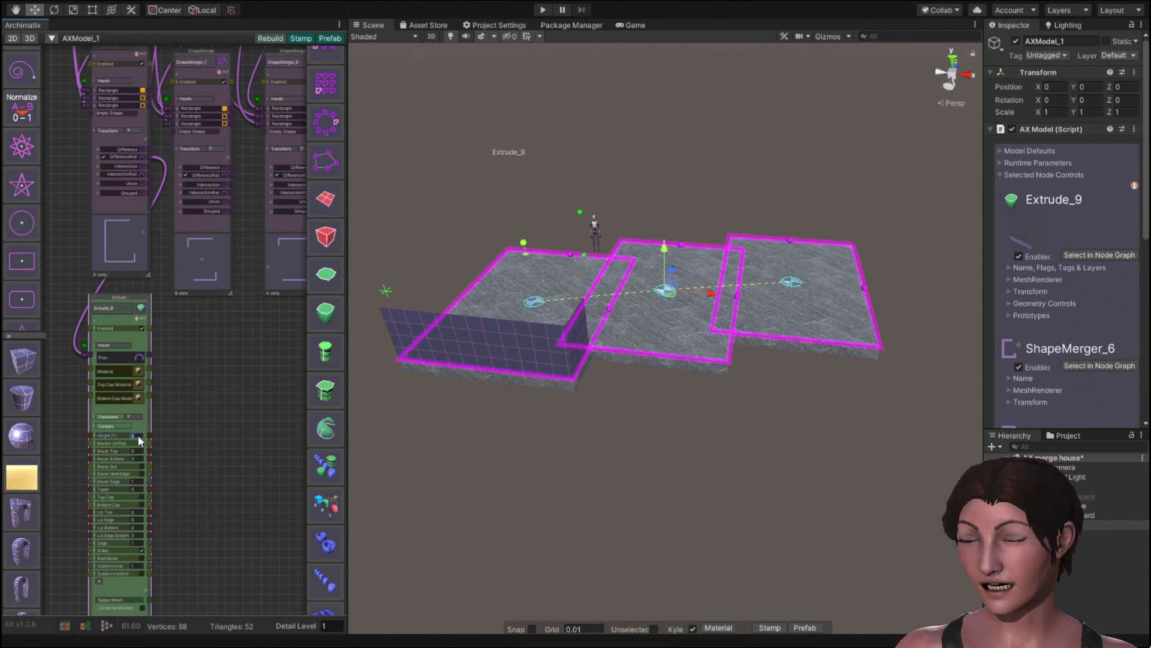
{"action": "type", "text": "4"}
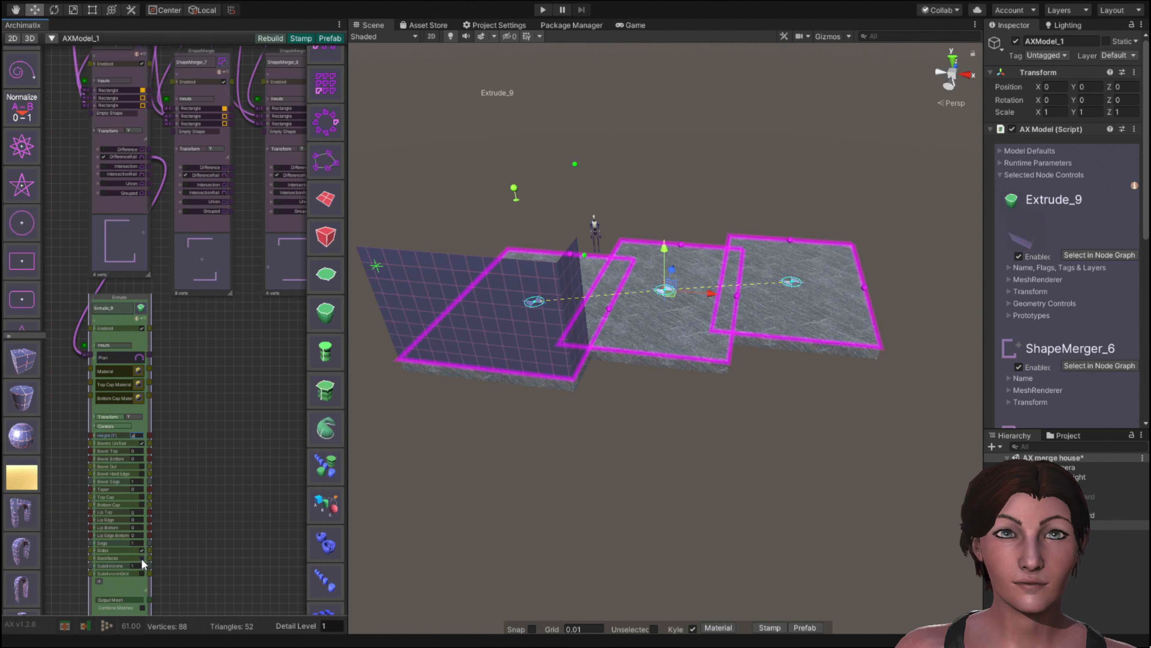
{"action": "type", "text": "4"}
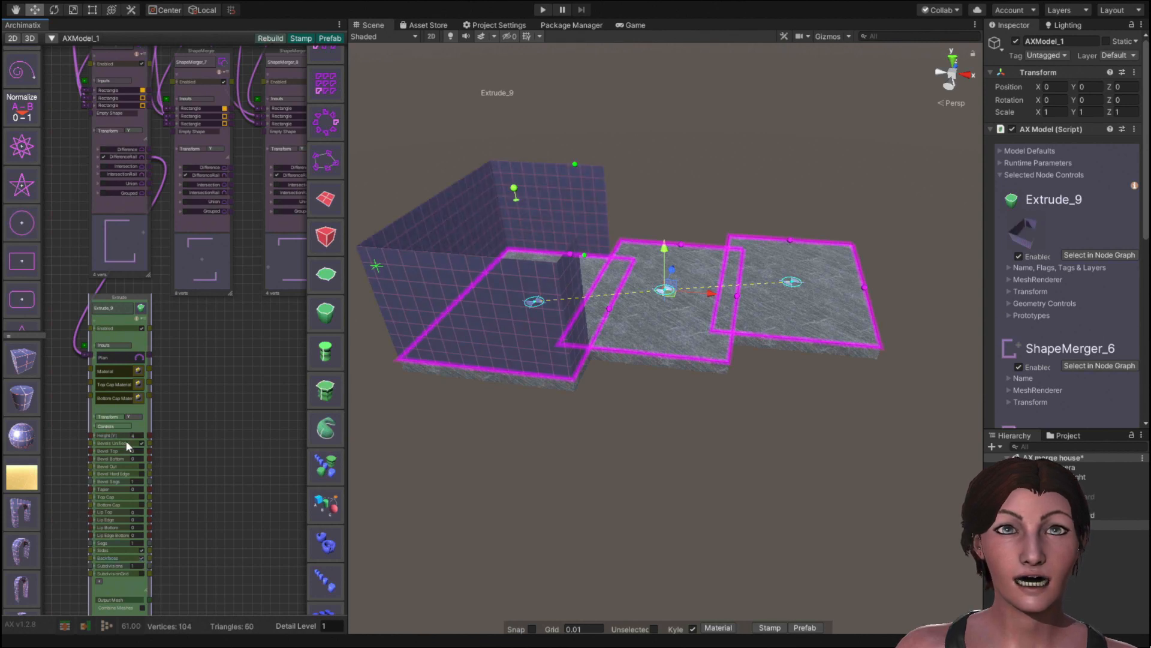
{"action": "left_click", "coordinate": [115, 424]}
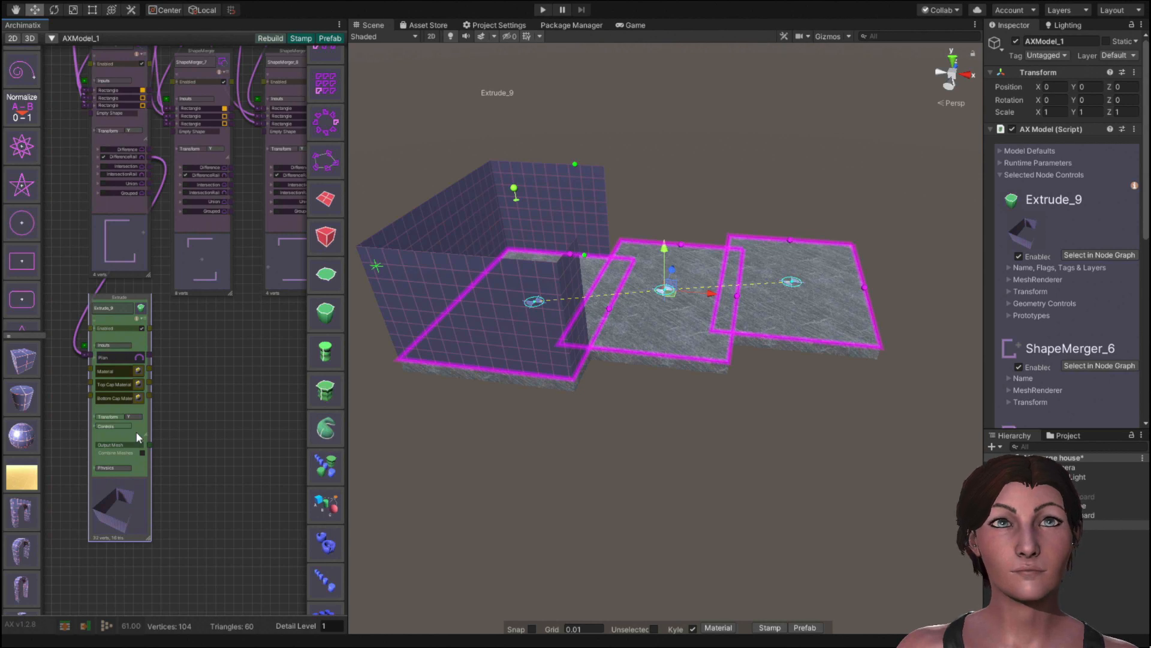
{"action": "left_click", "coordinate": [204, 459]}
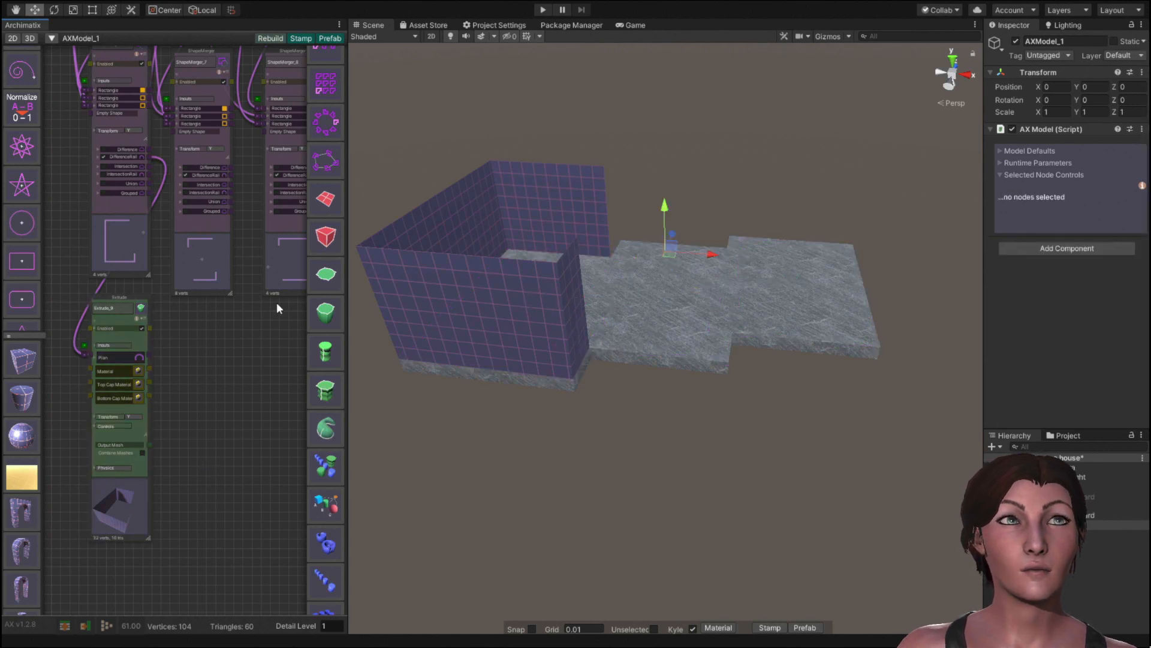
Add two more unconnected Extrude nodes beside the first wall Extrude.
{"action": "left_click", "coordinate": [330, 312]}
{"action": "left_click", "coordinate": [329, 312]}
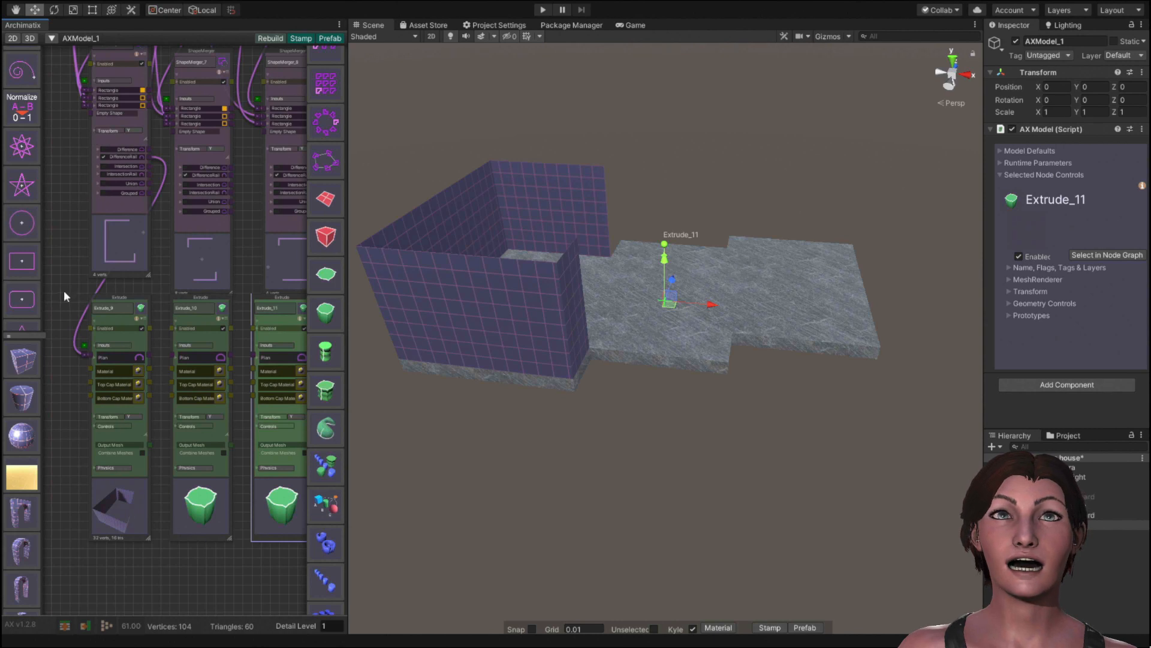
{"action": "scroll", "coordinate": [136, 282], "scroll_direction": "down", "scroll_amount": 1}
{"action": "scroll", "coordinate": [168, 279], "scroll_direction": "down", "scroll_amount": 1}
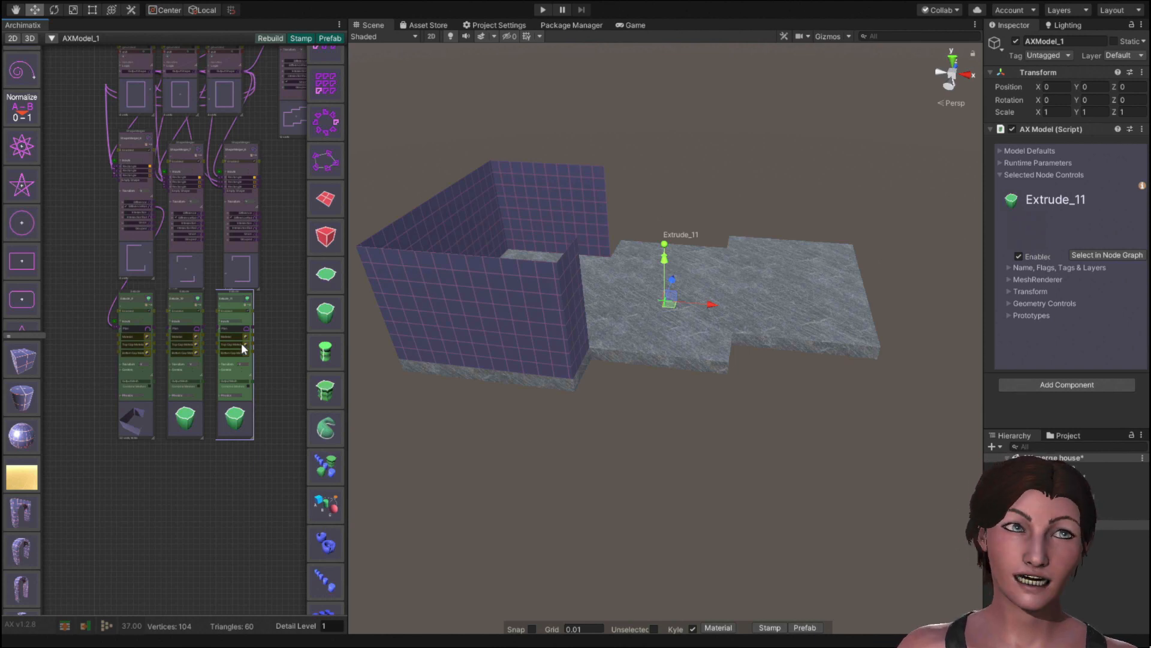
Connect the DifferenceRail outputs of the second and third lower ShapeMergers to the Plan inputs of the Extrudes beneath them.
{"action": "scroll", "coordinate": [183, 384], "scroll_direction": "up", "scroll_amount": 3}
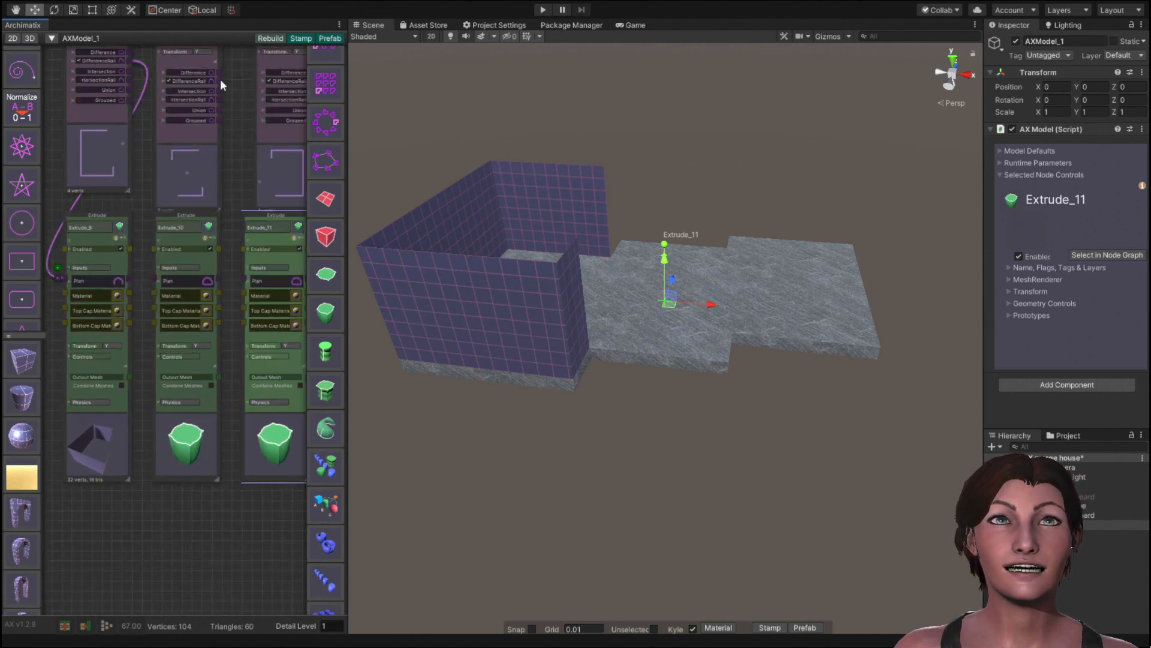
{"action": "left_click_drag", "start_coordinate": [220, 80], "coordinate": [154, 276]}
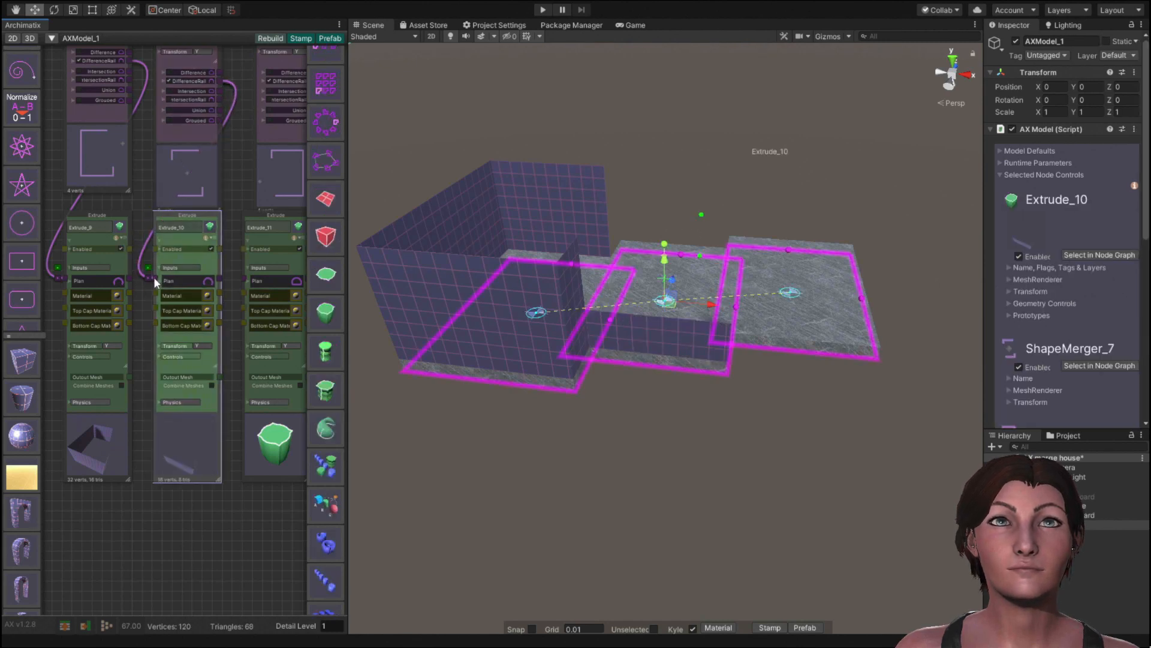
{"action": "middle_click_drag", "start_coordinate": [247, 142], "coordinate": [146, 157]}
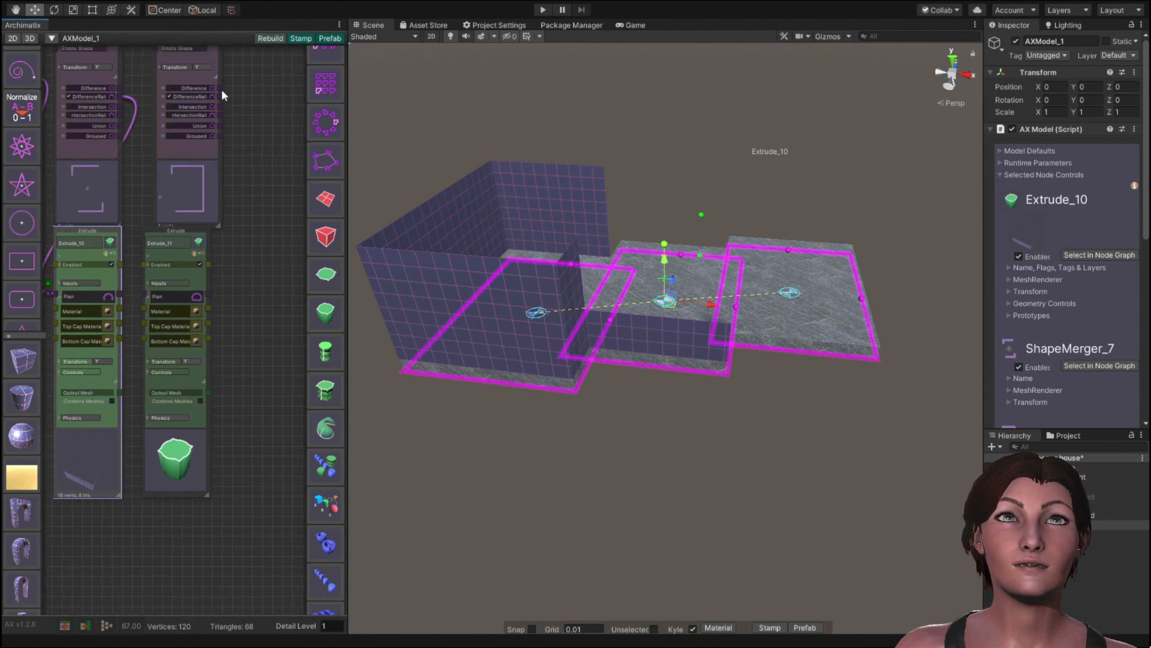
{"action": "left_click_drag", "start_coordinate": [221, 95], "coordinate": [144, 293]}
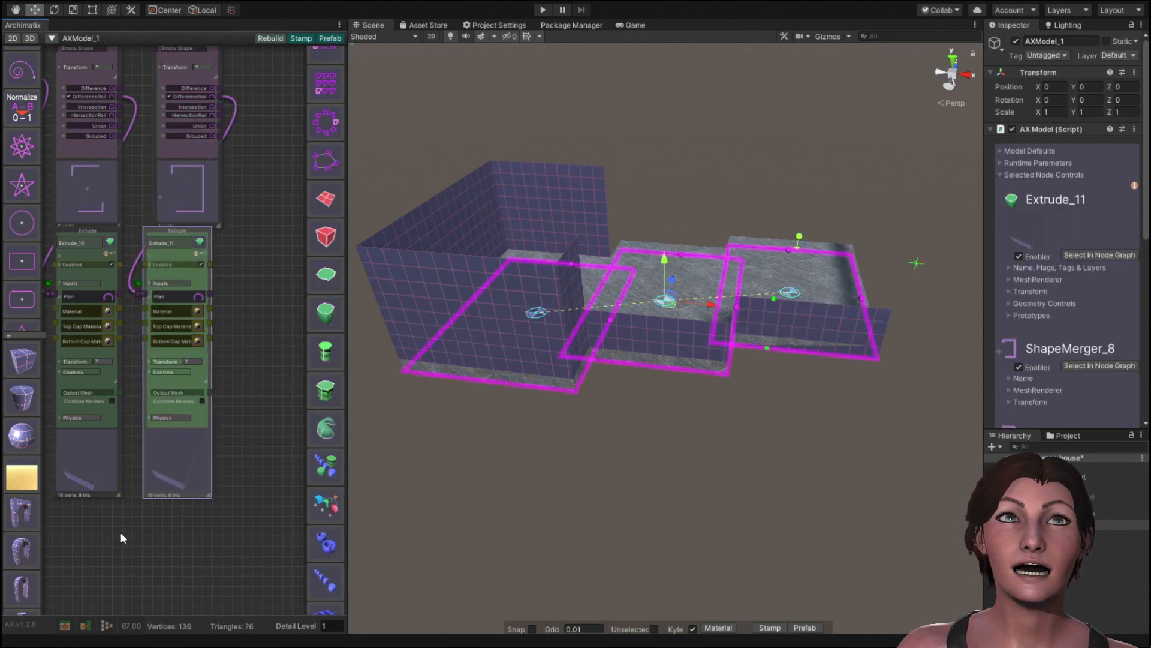
Add a CustomNode to the graph and place it in the empty space beside the first lower ShapeMerger, opposite the other mergers.
{"action": "middle_click_drag", "start_coordinate": [120, 533], "coordinate": [198, 505]}
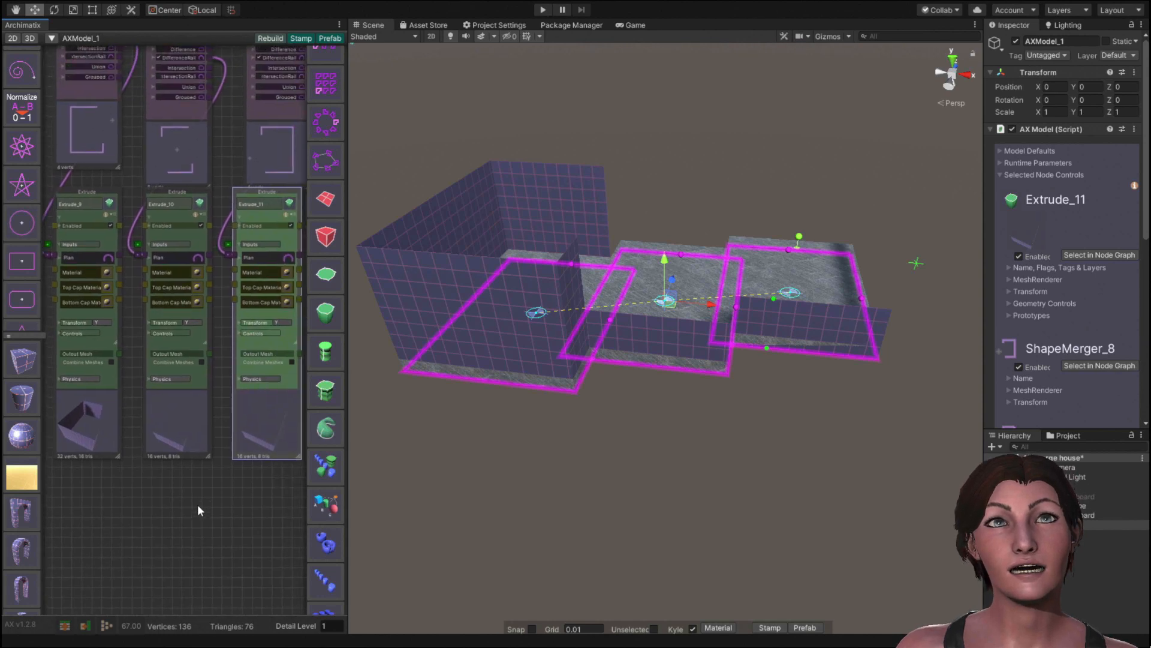
{"action": "scroll", "coordinate": [189, 494], "scroll_direction": "down", "scroll_amount": 3}
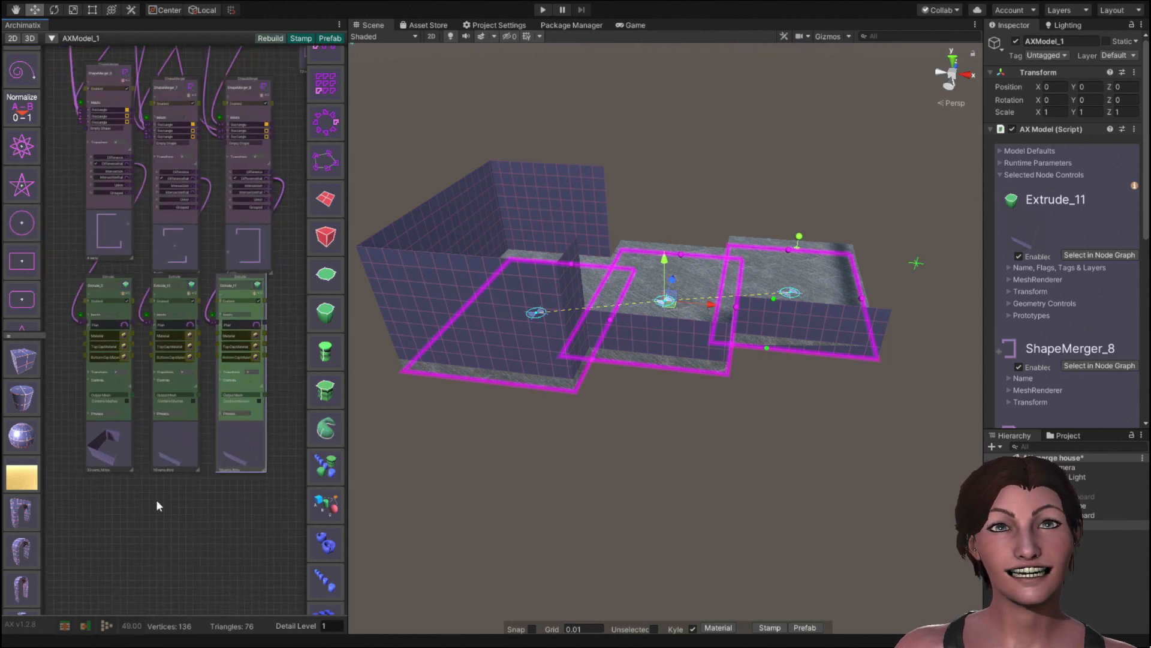
{"action": "middle_click_drag", "start_coordinate": [156, 506], "coordinate": [172, 532]}
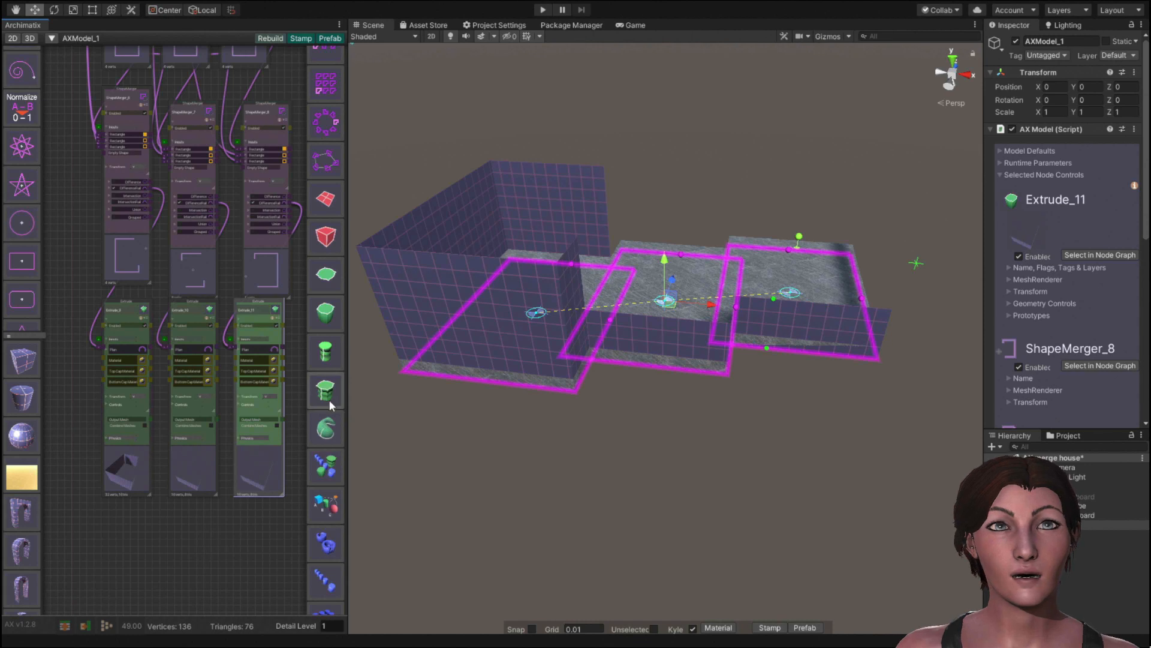
{"action": "scroll", "coordinate": [331, 400], "scroll_direction": "down", "scroll_amount": 10}
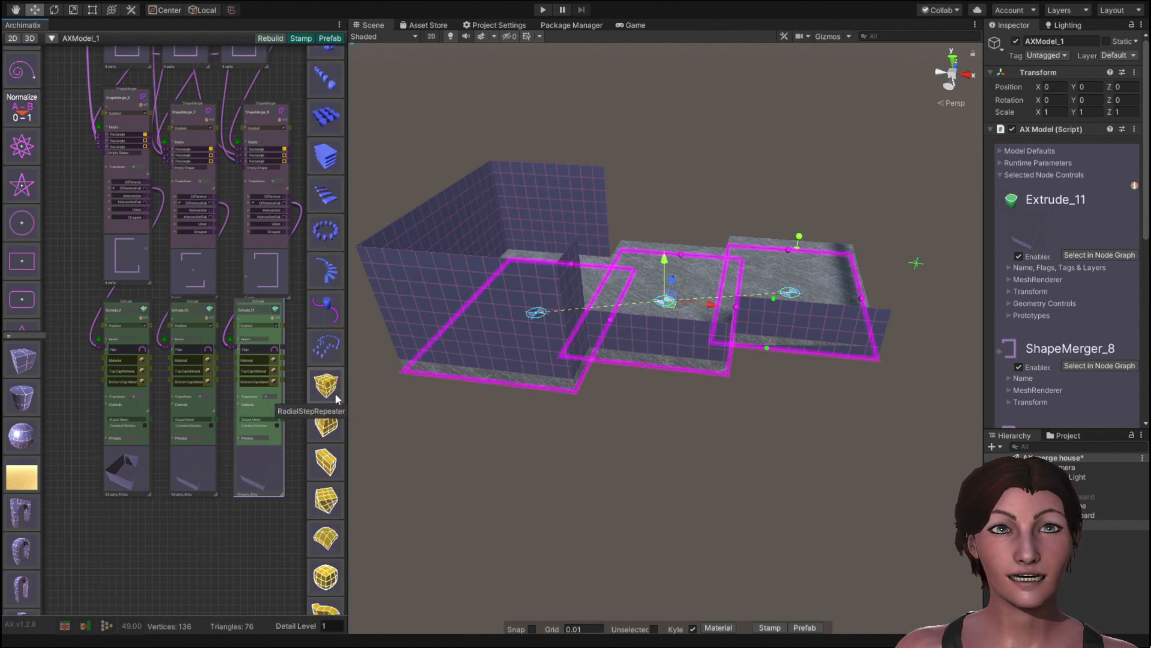
{"action": "scroll", "coordinate": [336, 396], "scroll_direction": "down", "scroll_amount": 9}
{"action": "scroll", "coordinate": [334, 402], "scroll_direction": "down", "scroll_amount": 4}
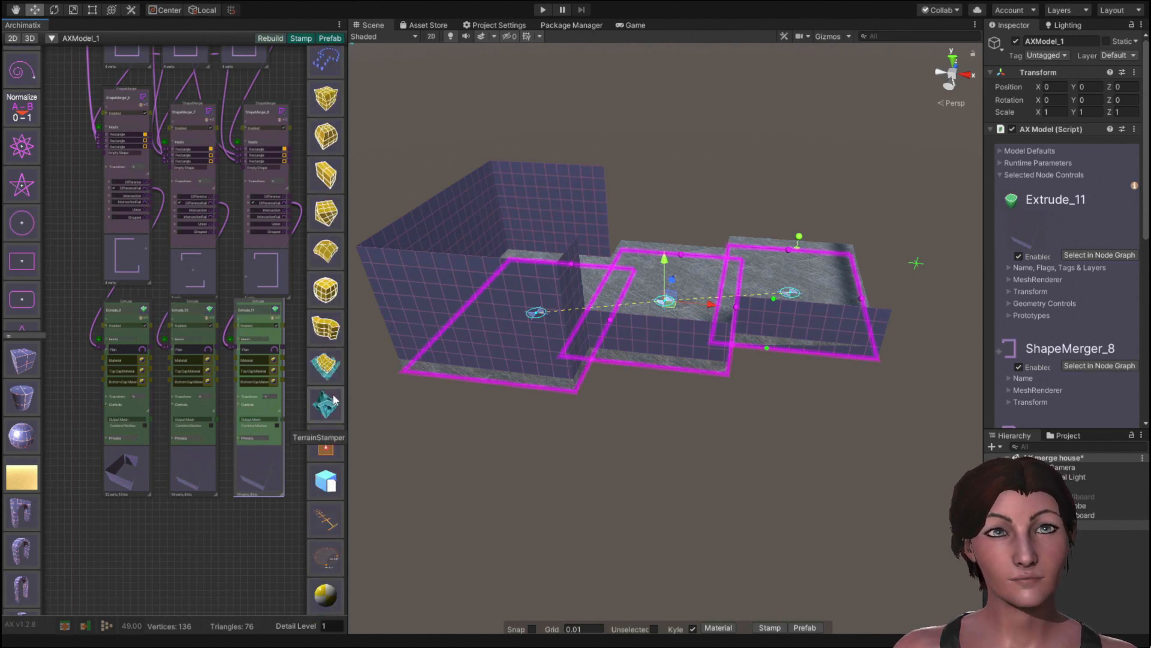
{"action": "scroll", "coordinate": [334, 401], "scroll_direction": "down", "scroll_amount": 2}
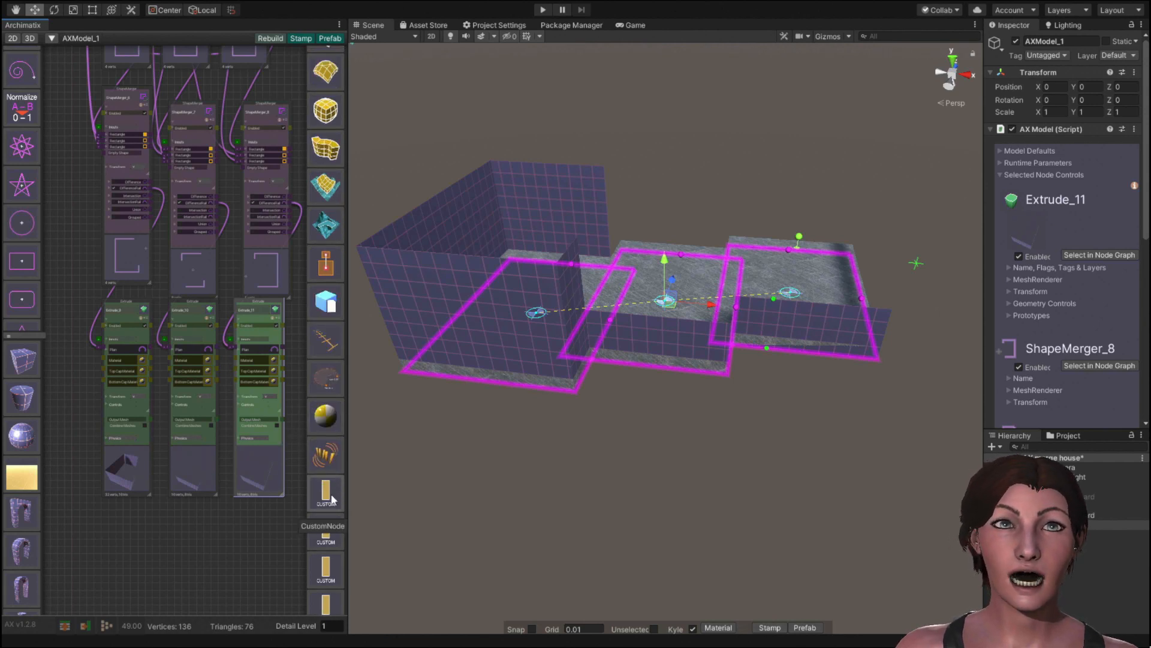
{"action": "left_click", "coordinate": [334, 500]}
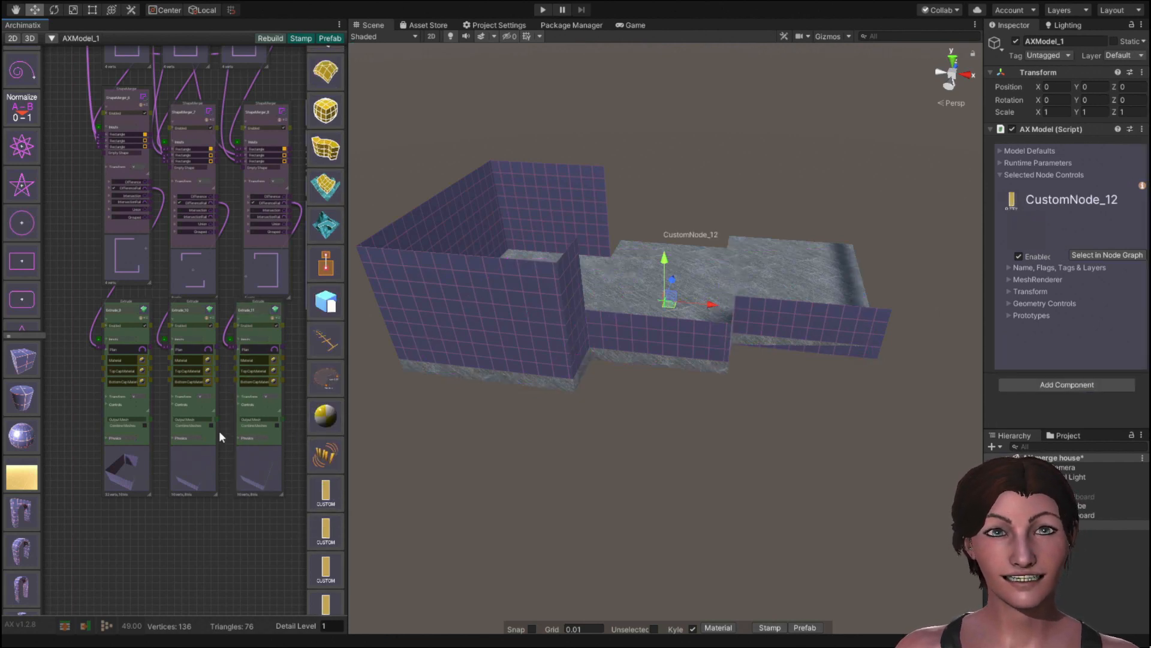
{"action": "scroll", "coordinate": [218, 431], "scroll_direction": "down", "scroll_amount": 3}
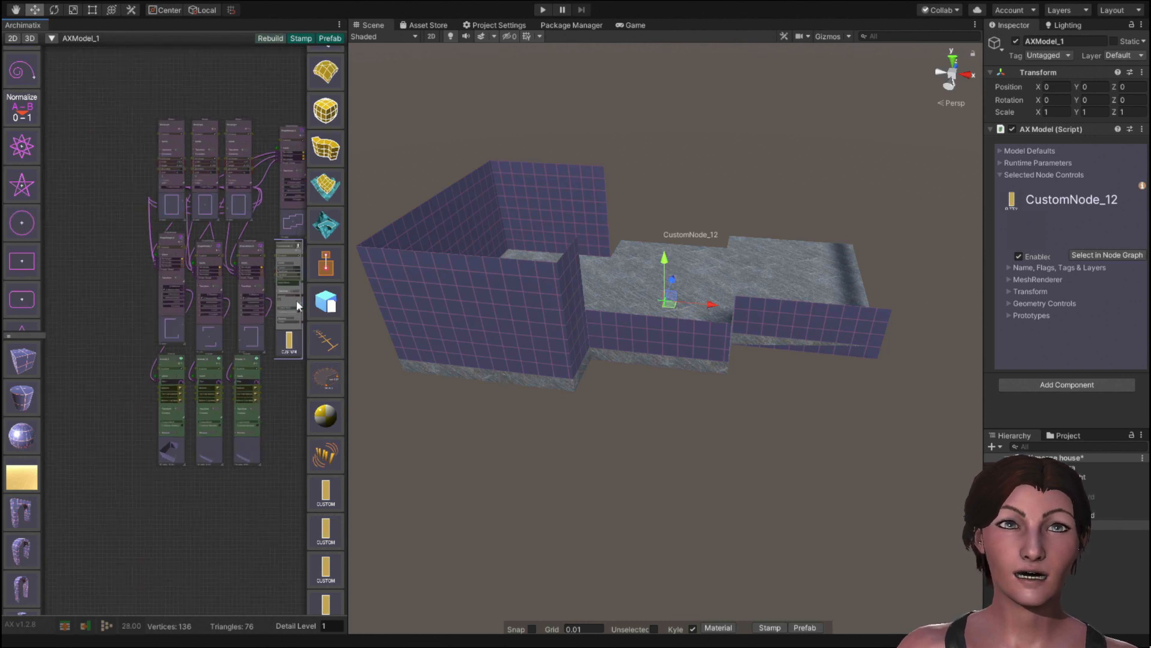
{"action": "left_click_drag", "start_coordinate": [297, 301], "coordinate": [114, 295]}
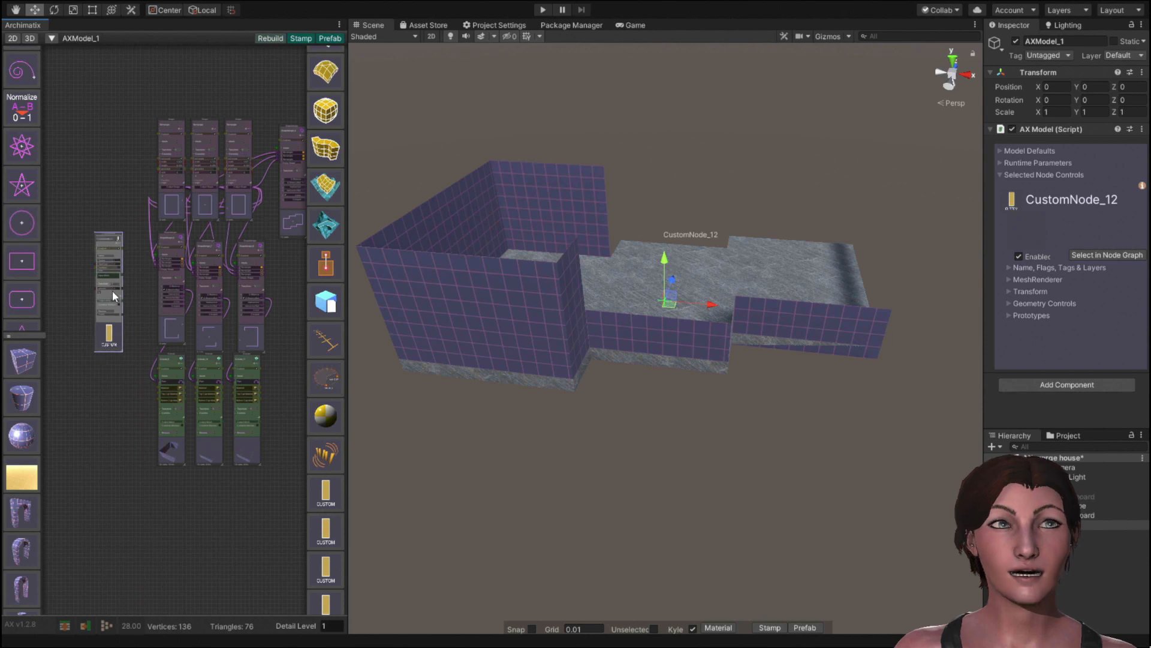
{"action": "scroll", "coordinate": [113, 290], "scroll_direction": "up", "scroll_amount": 5}
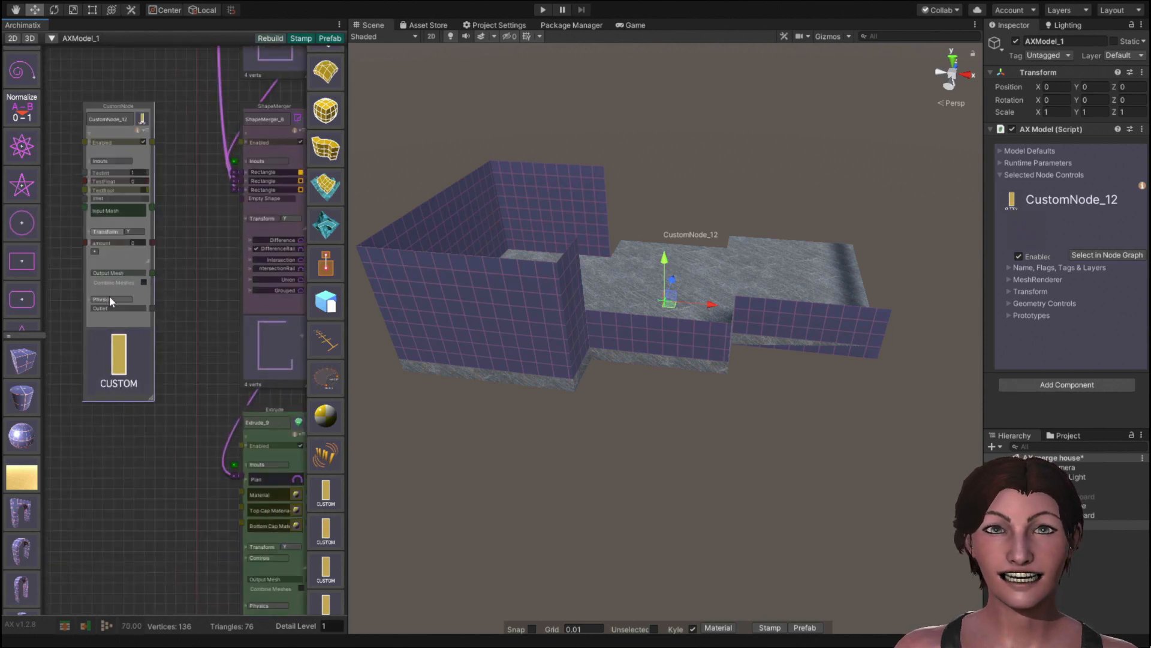
Rename the CustomNode's amount parameter to floorheight.
{"action": "scroll", "coordinate": [109, 296], "scroll_direction": "up", "scroll_amount": 1}
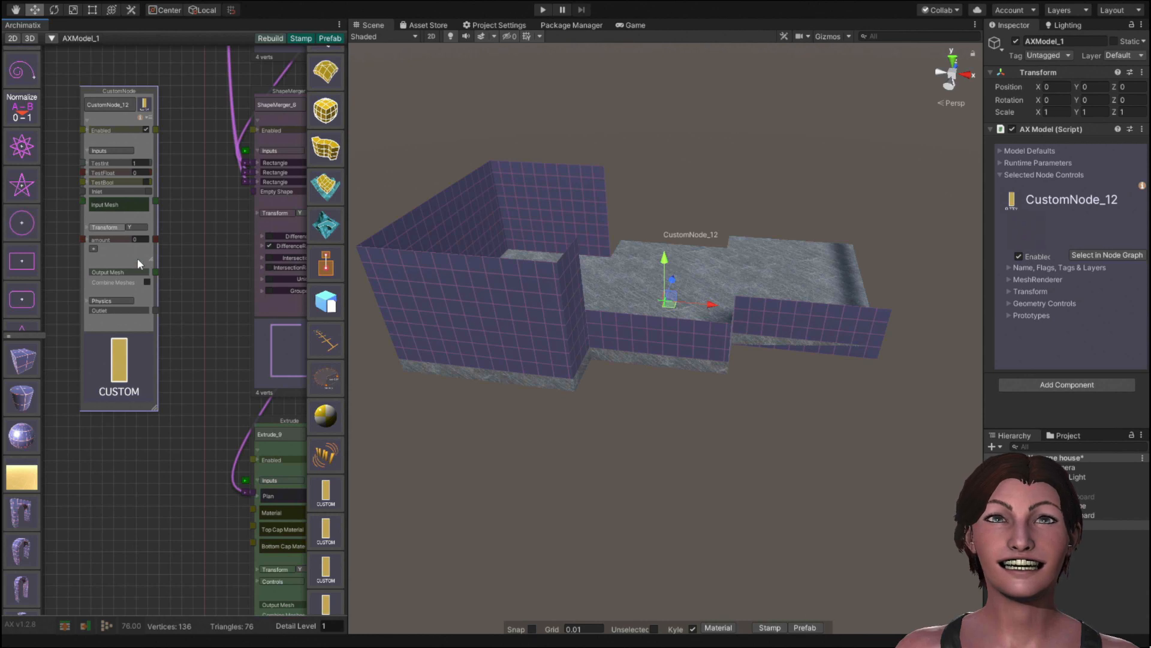
{"action": "scroll", "coordinate": [93, 328], "scroll_direction": "up", "scroll_amount": 2}
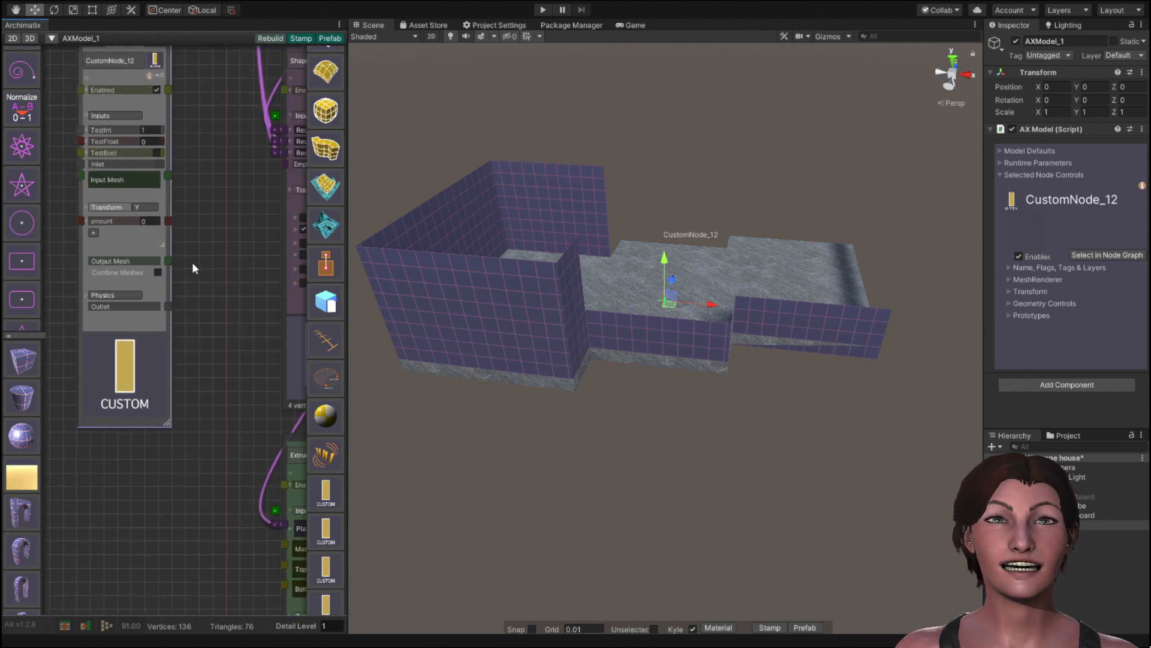
{"action": "middle_click_drag", "start_coordinate": [192, 262], "coordinate": [210, 344]}
{"action": "scroll", "coordinate": [103, 323], "scroll_direction": "up", "scroll_amount": 1}
{"action": "scroll", "coordinate": [105, 327], "scroll_direction": "up", "scroll_amount": 2}
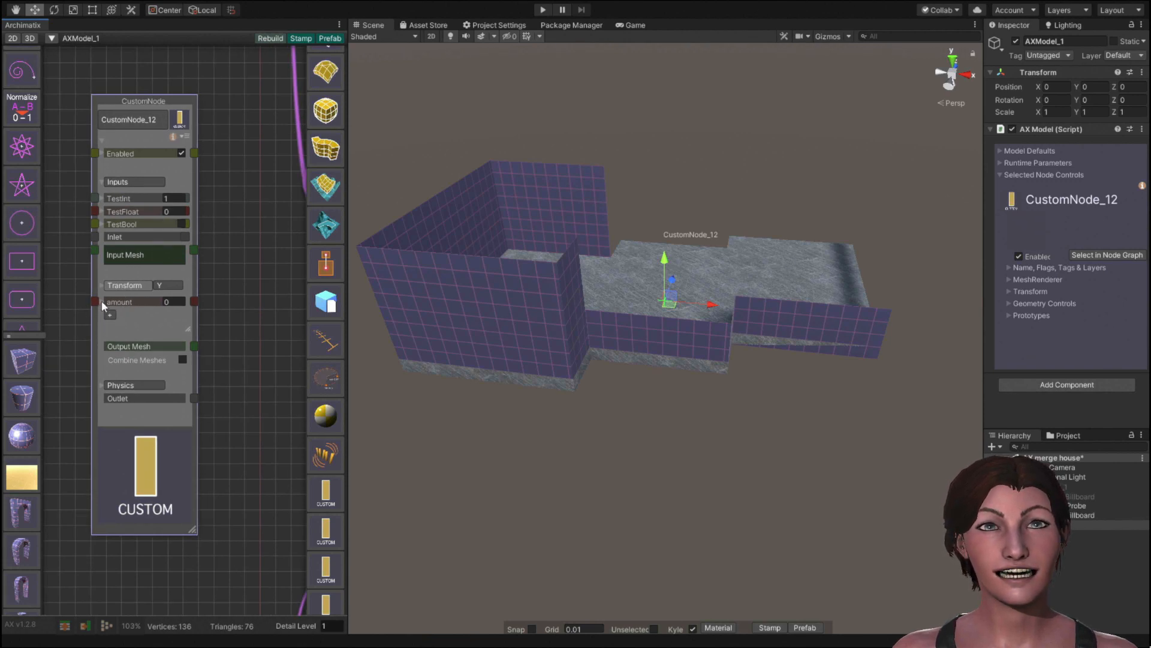
{"action": "left_click", "coordinate": [102, 301]}
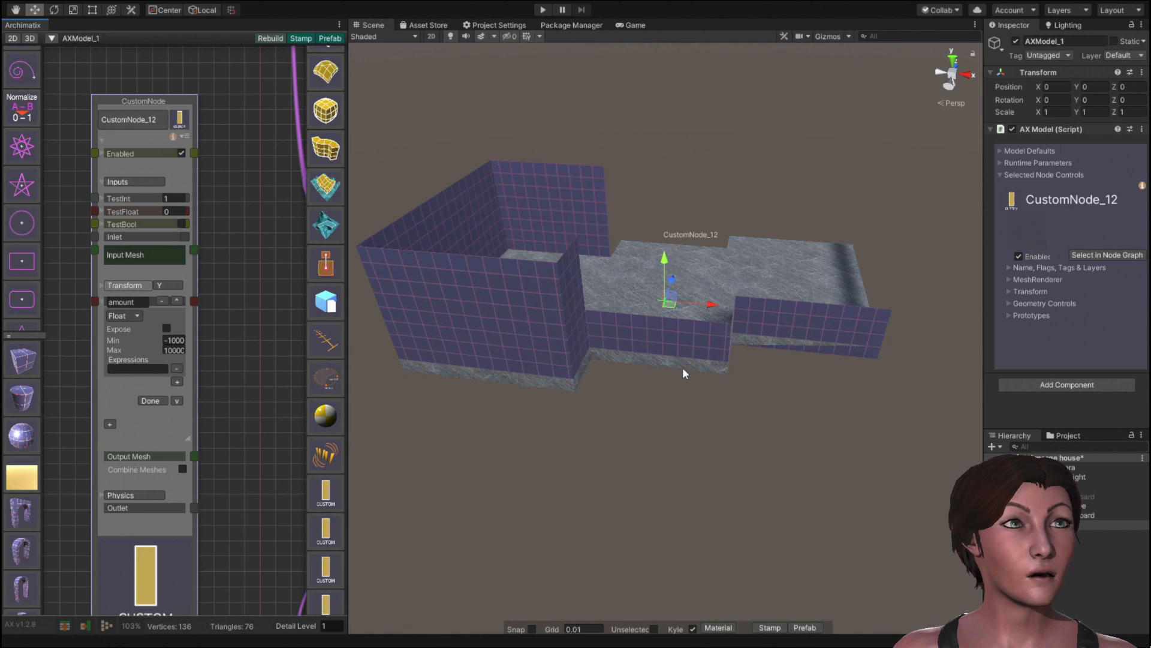
{"action": "left_click", "coordinate": [136, 302]}
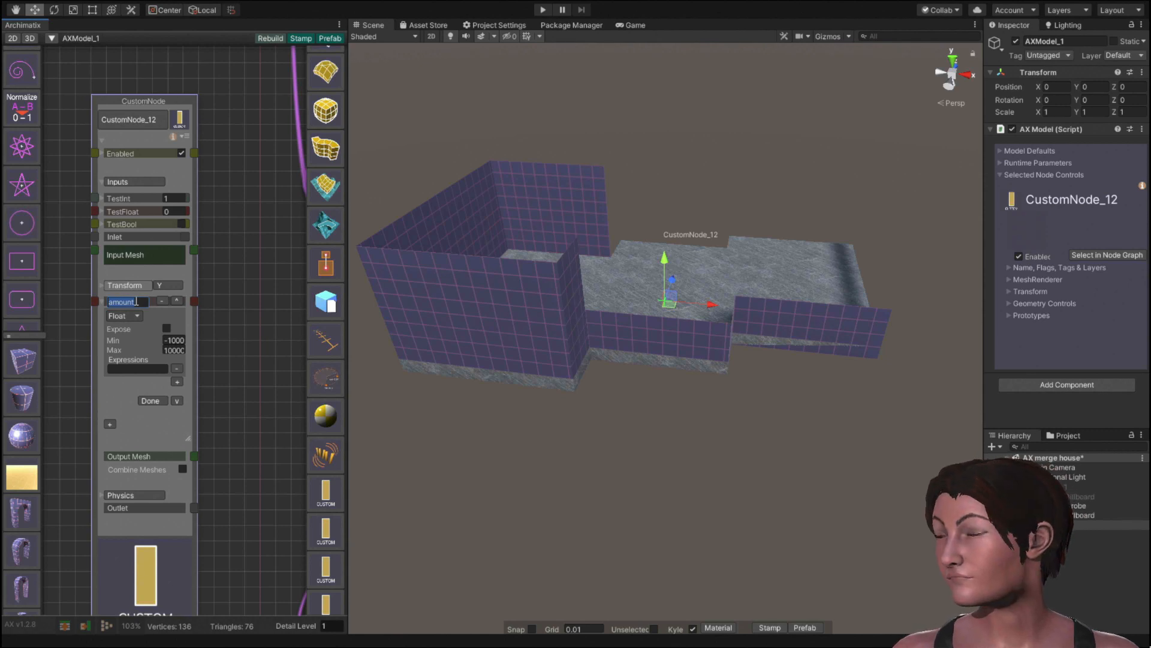
{"action": "type", "text": "floorheight"}
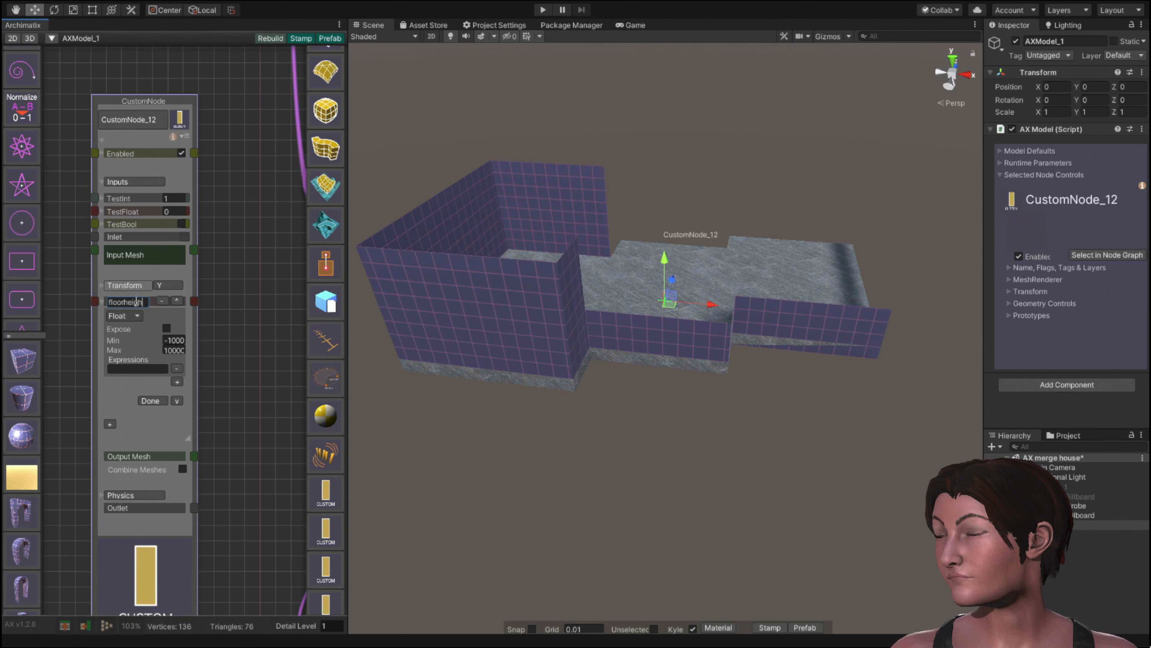
{"action": "left_click", "coordinate": [171, 301]}
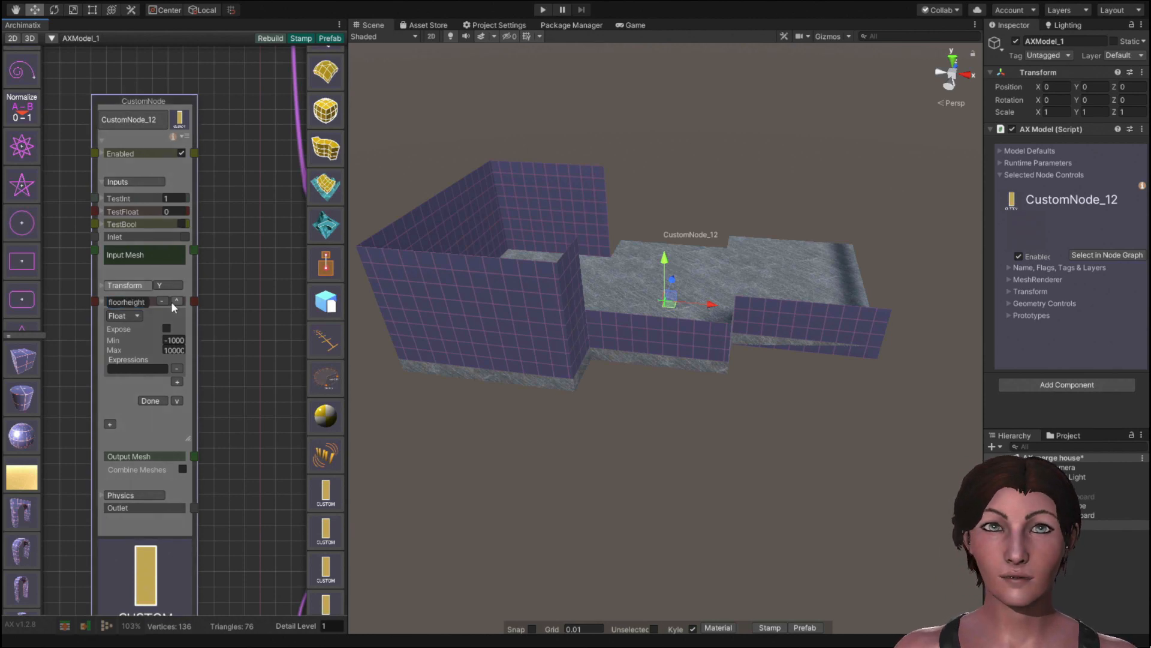
Set the floorheight parameter's minimum to 0.25 and finish editing it.
{"action": "left_click", "coordinate": [178, 340]}
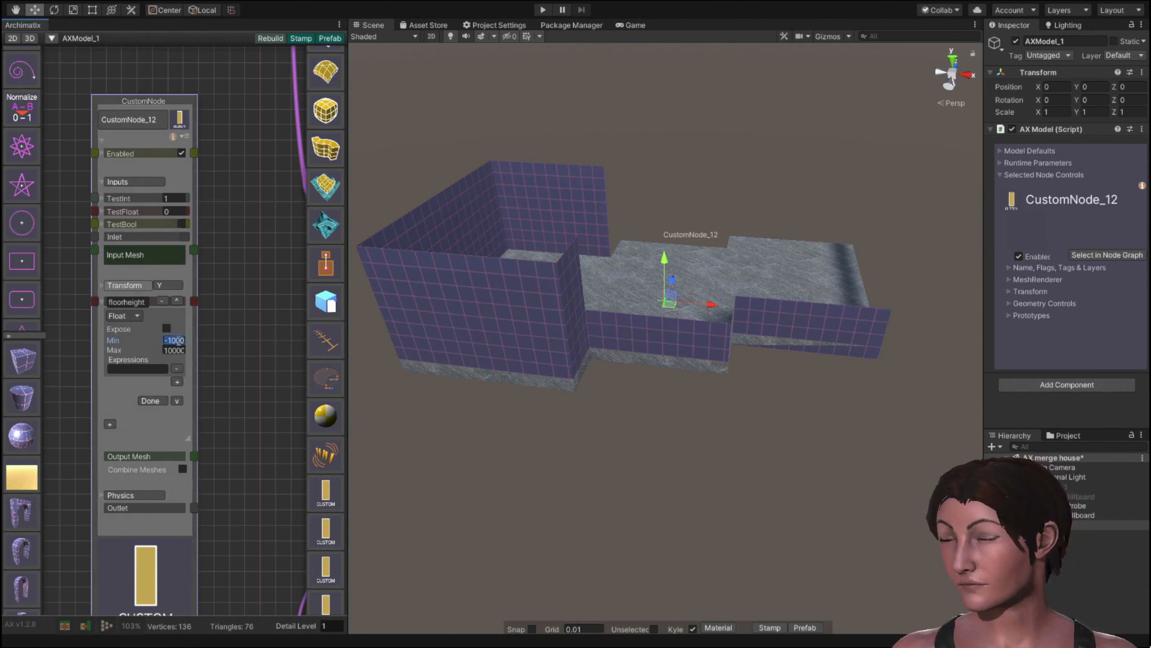
{"action": "type", "text": ".25"}
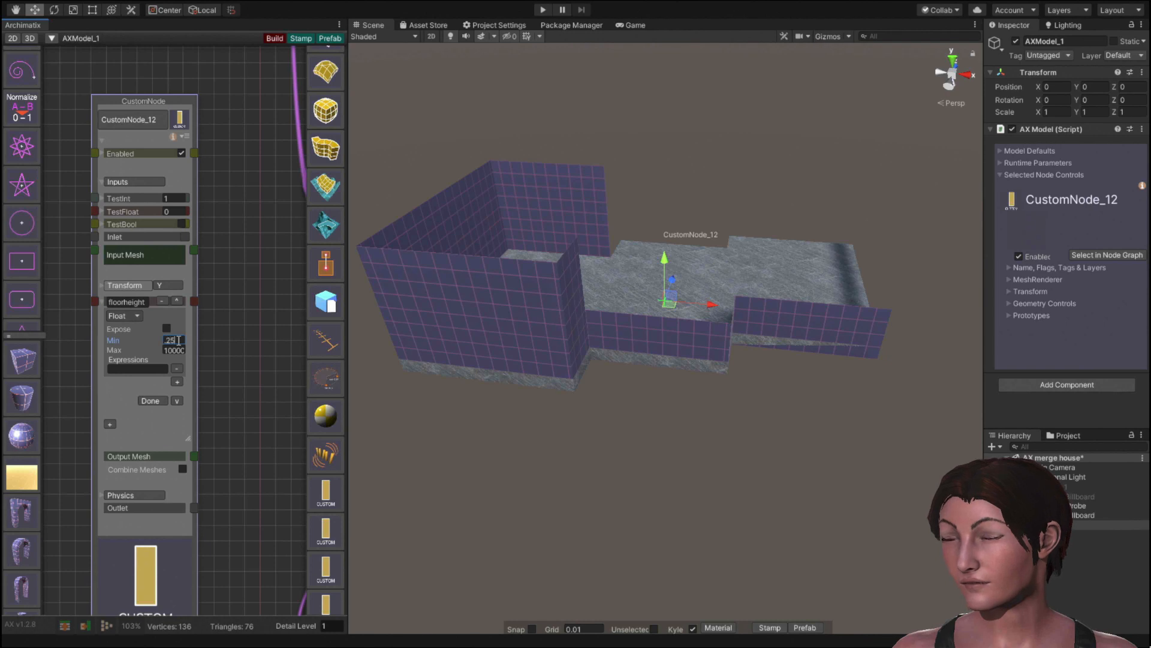
{"action": "key", "text": "Return"}
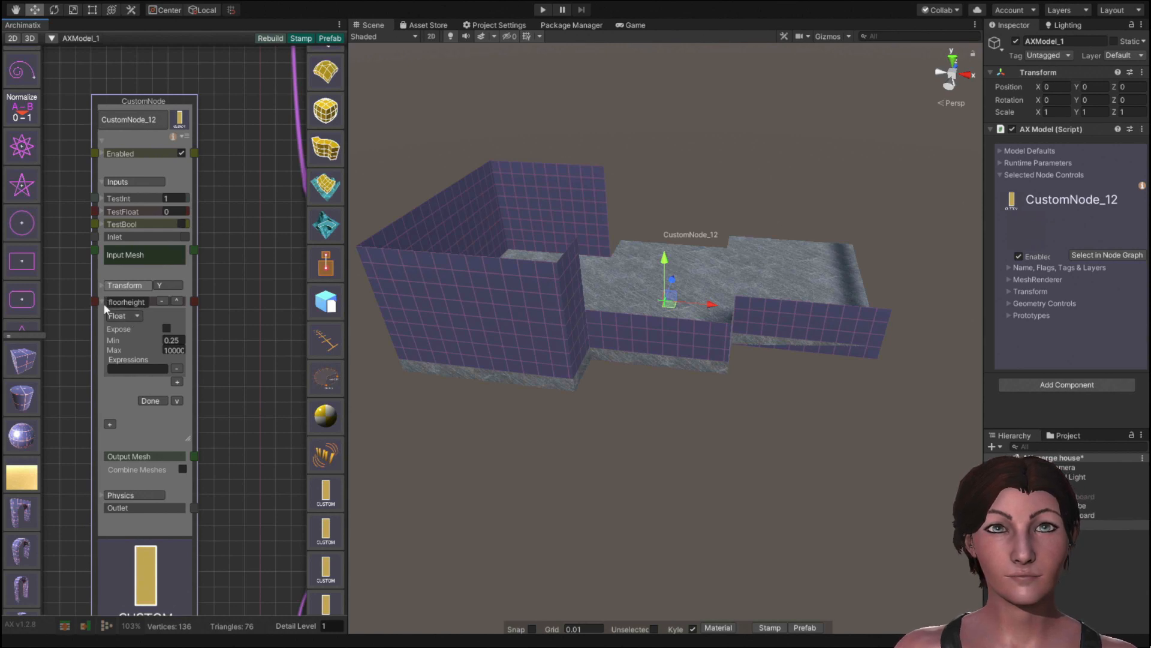
{"action": "left_click", "coordinate": [155, 400]}
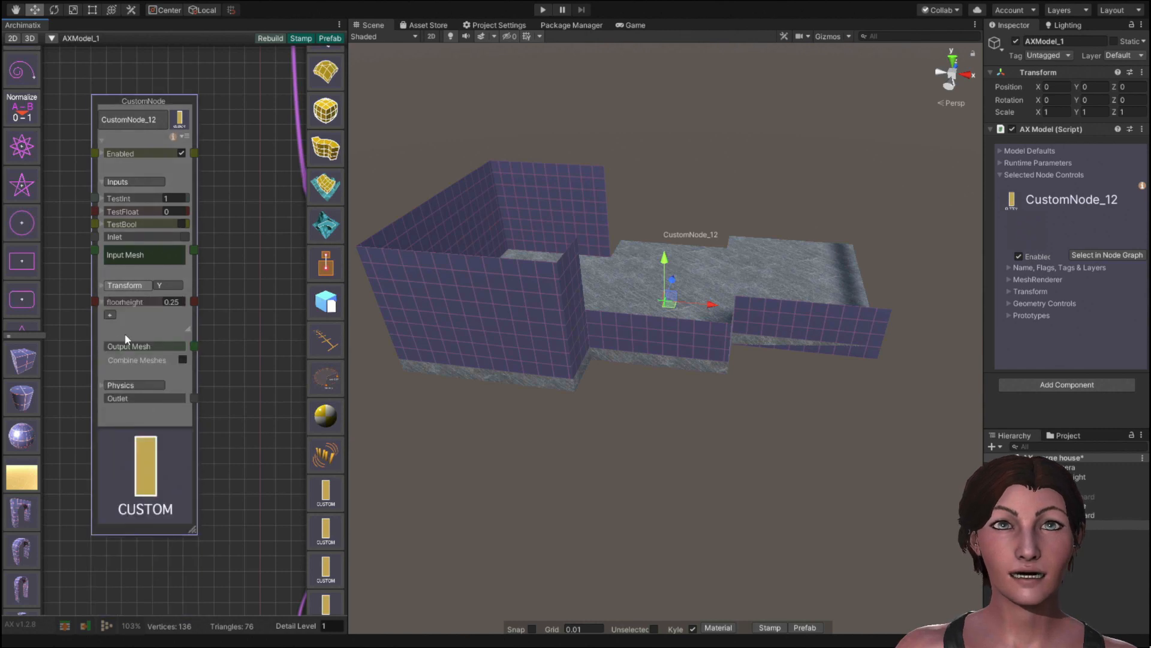
Add a second float parameter named wallheight to the CustomNode, with a minimum of 1 and a value of 4.
{"action": "left_click", "coordinate": [109, 311]}
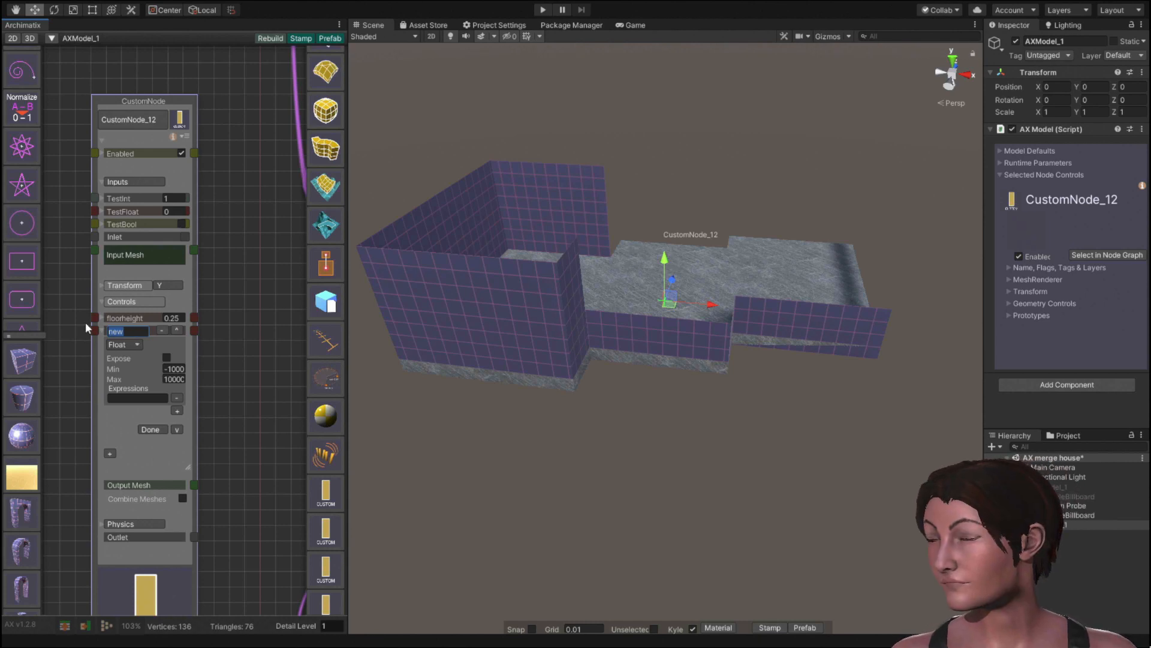
{"action": "type", "text": "wall"}
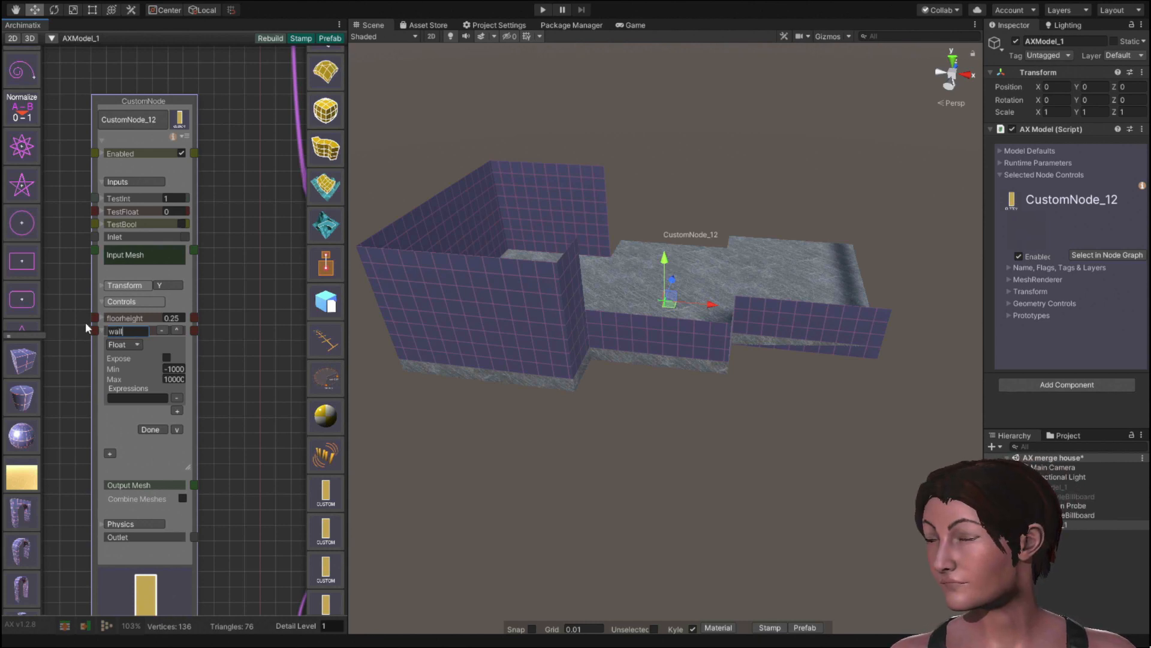
{"action": "type", "text": "height"}
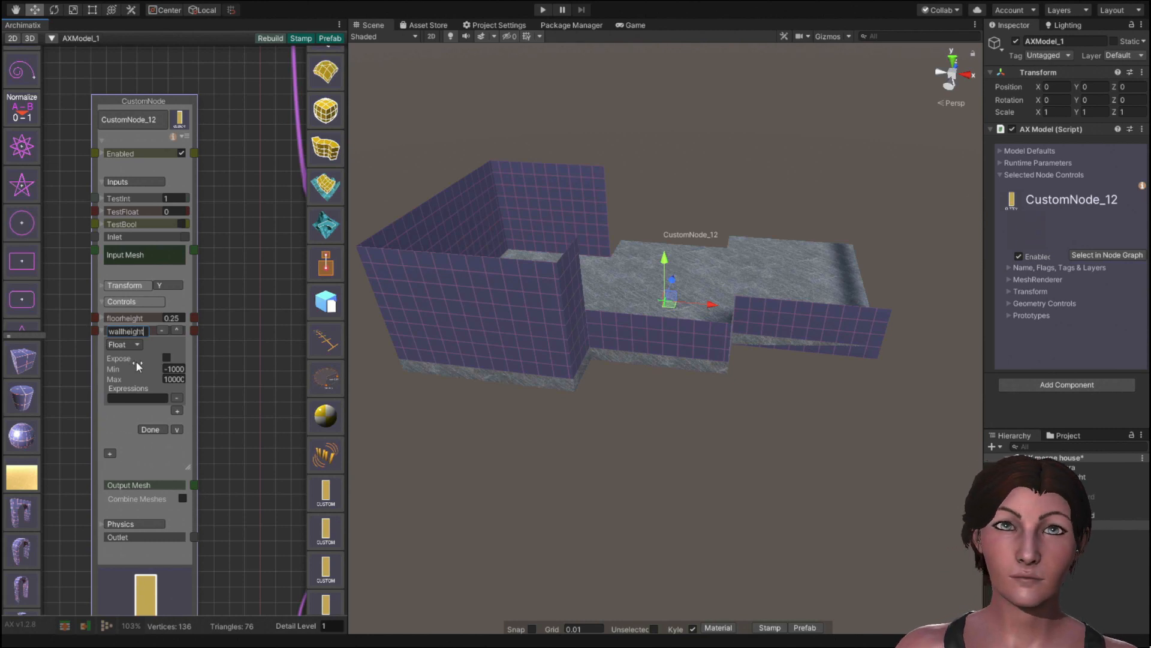
{"action": "left_click", "coordinate": [178, 370]}
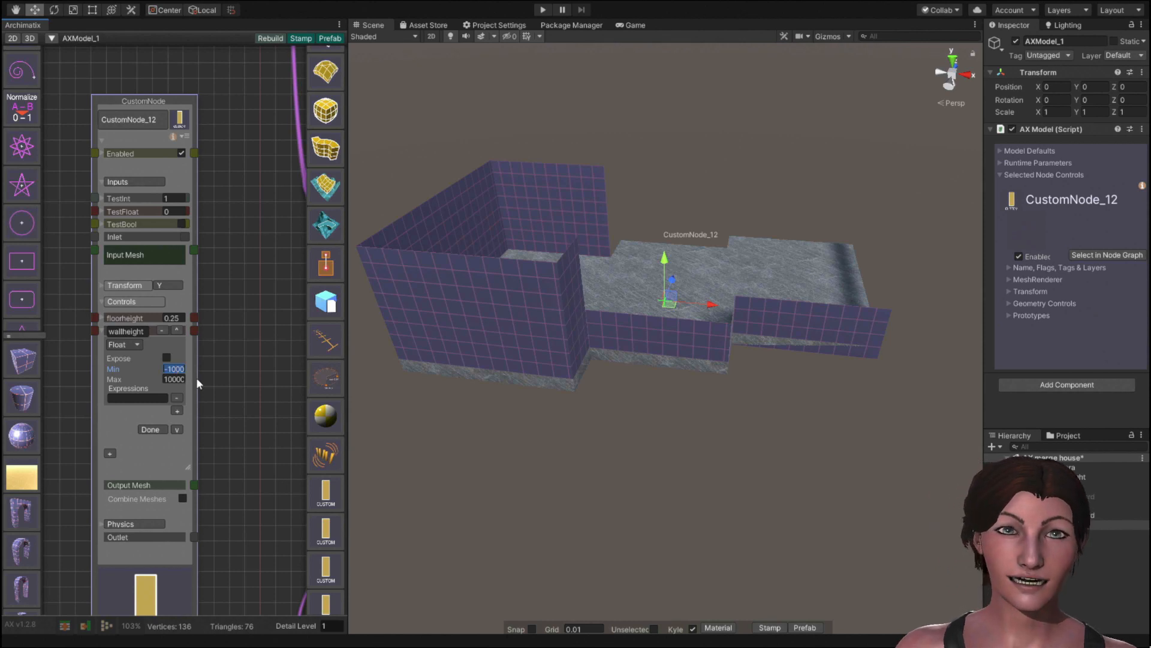
{"action": "type", "text": "1"}
{"action": "key", "text": "Return"}
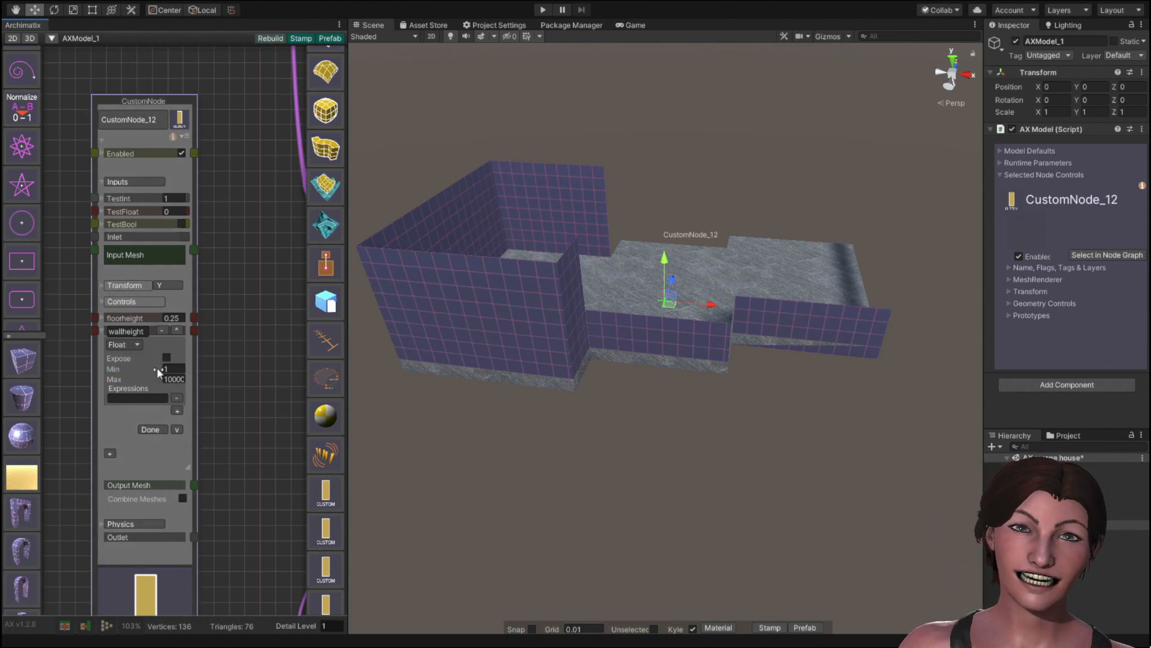
{"action": "left_click", "coordinate": [103, 331]}
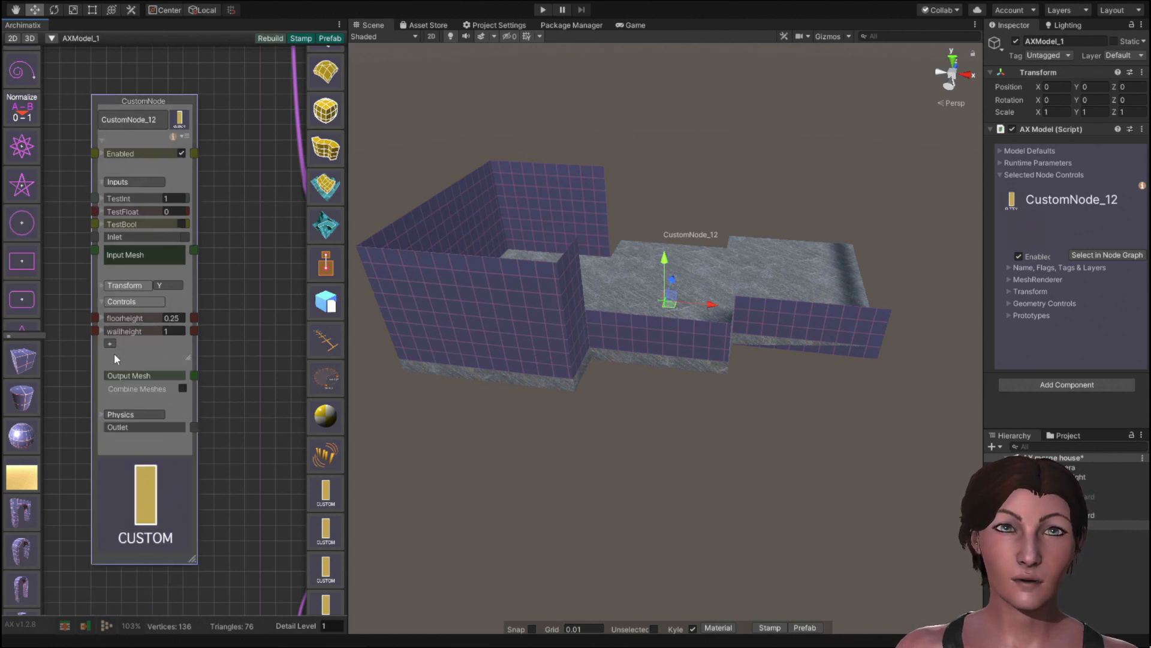
{"action": "left_click", "coordinate": [170, 331]}
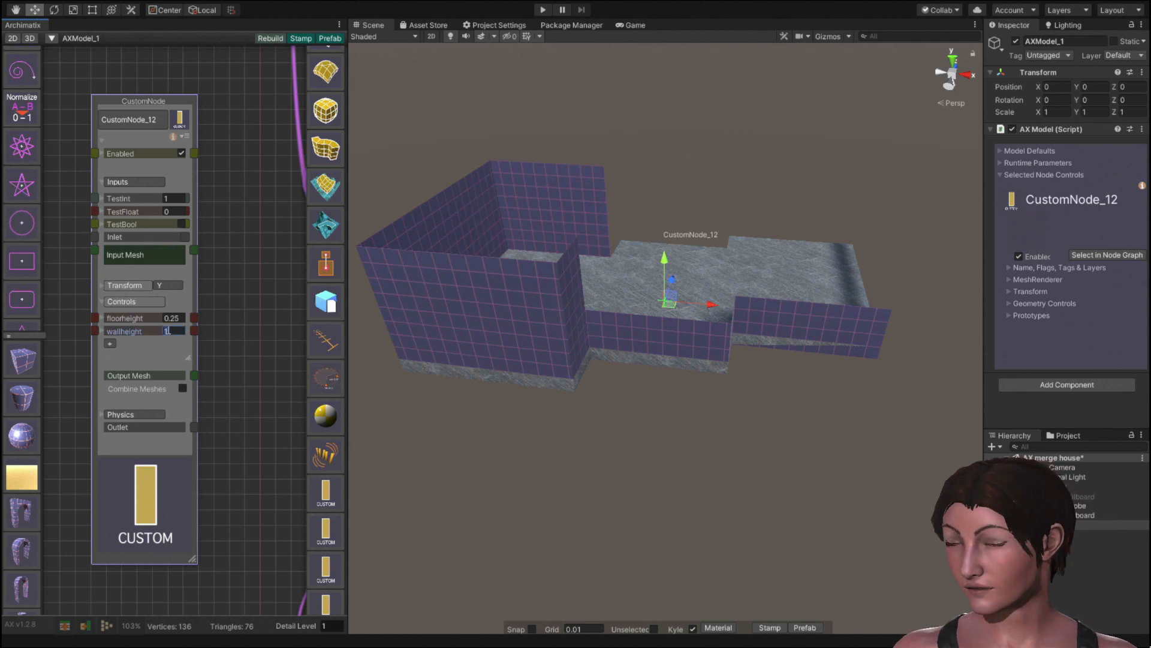
{"action": "type", "text": "4"}
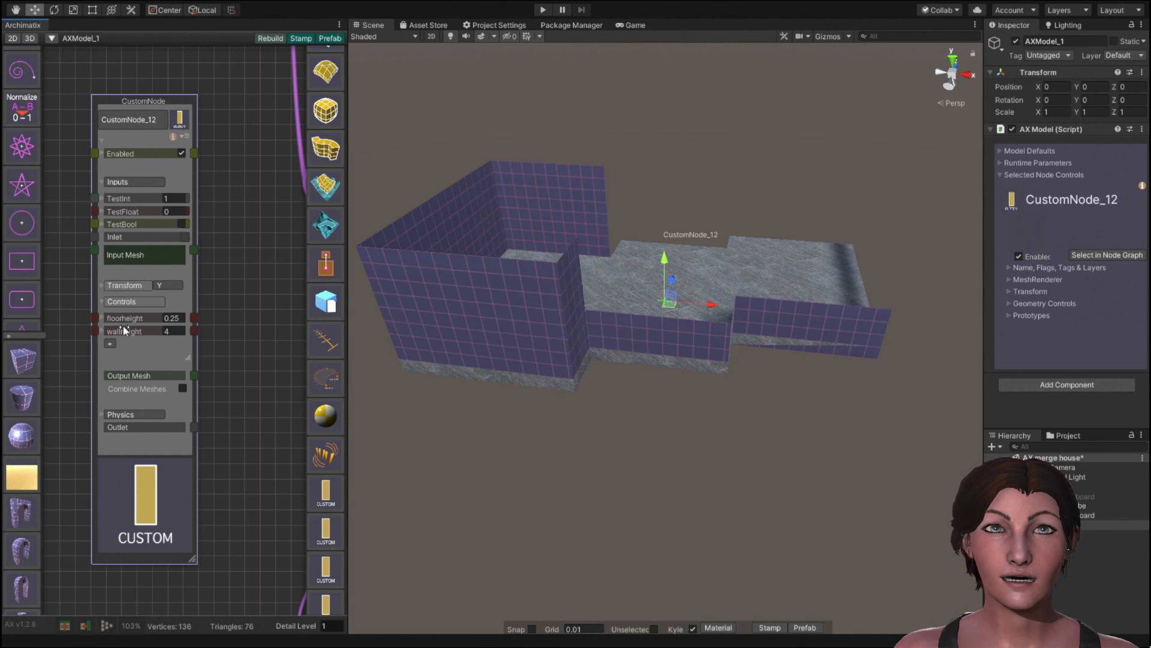
Rename the CustomNode to control.
{"action": "left_click", "coordinate": [136, 121]}
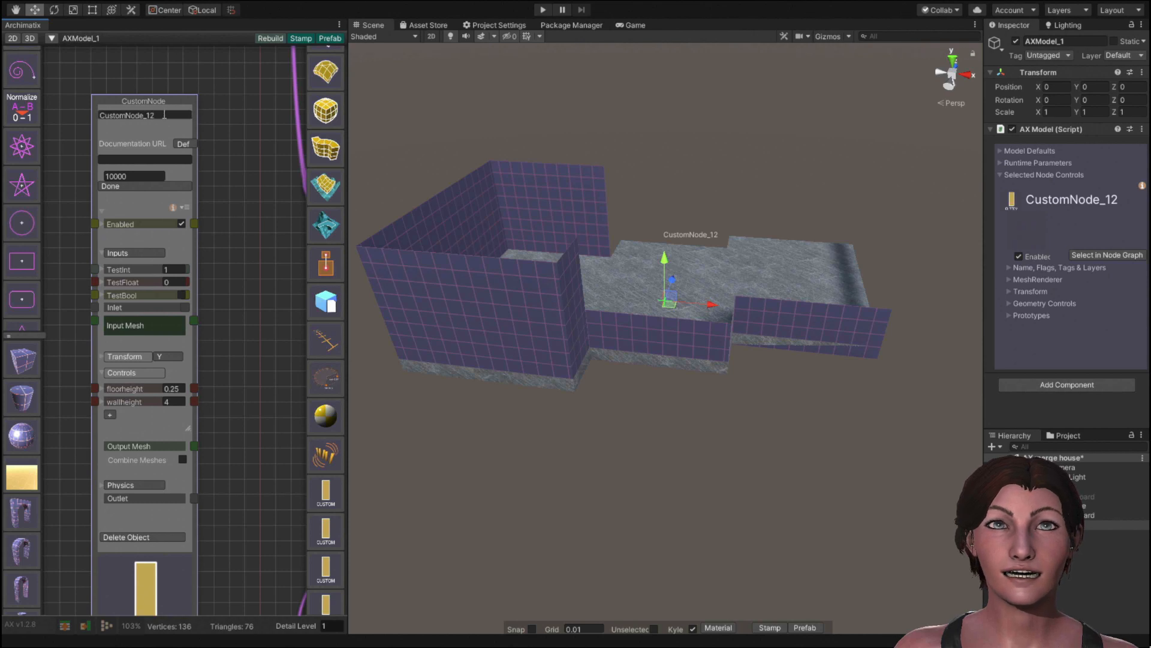
{"action": "left_click", "coordinate": [164, 115]}
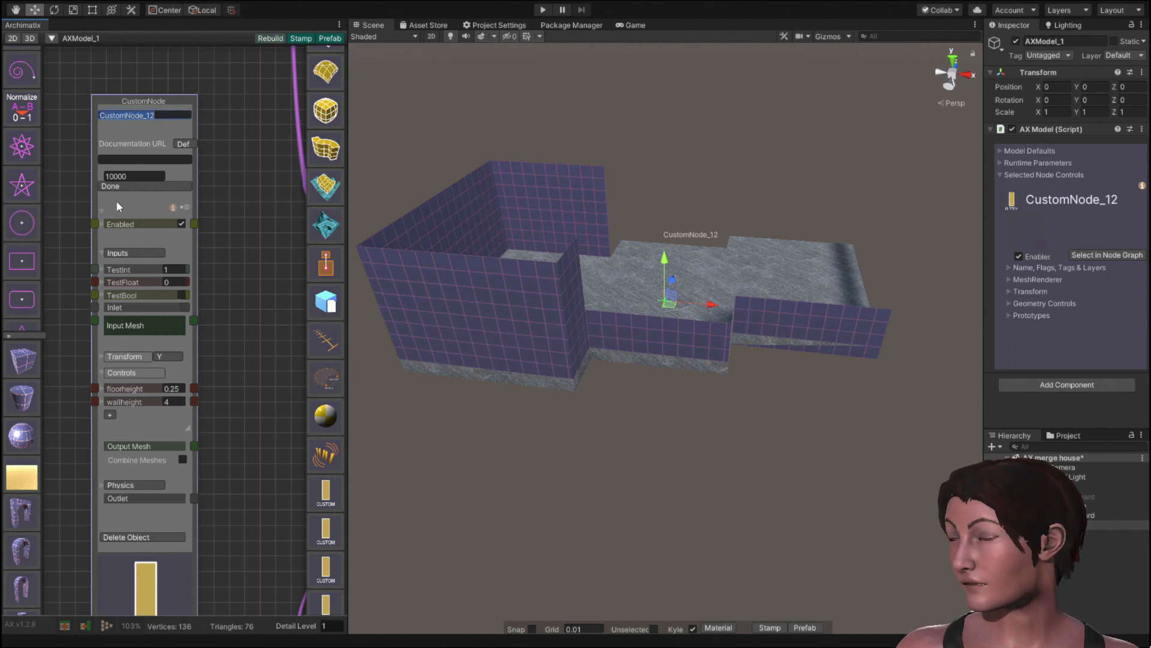
{"action": "type", "text": "co"}
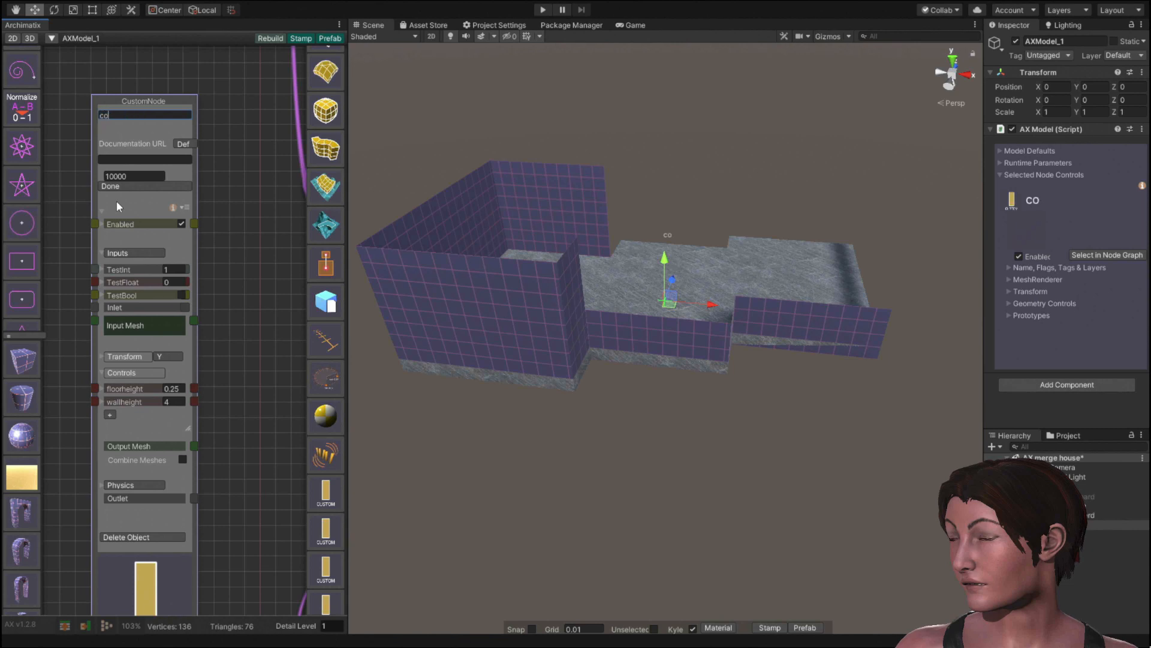
{"action": "type", "text": "ntrol"}
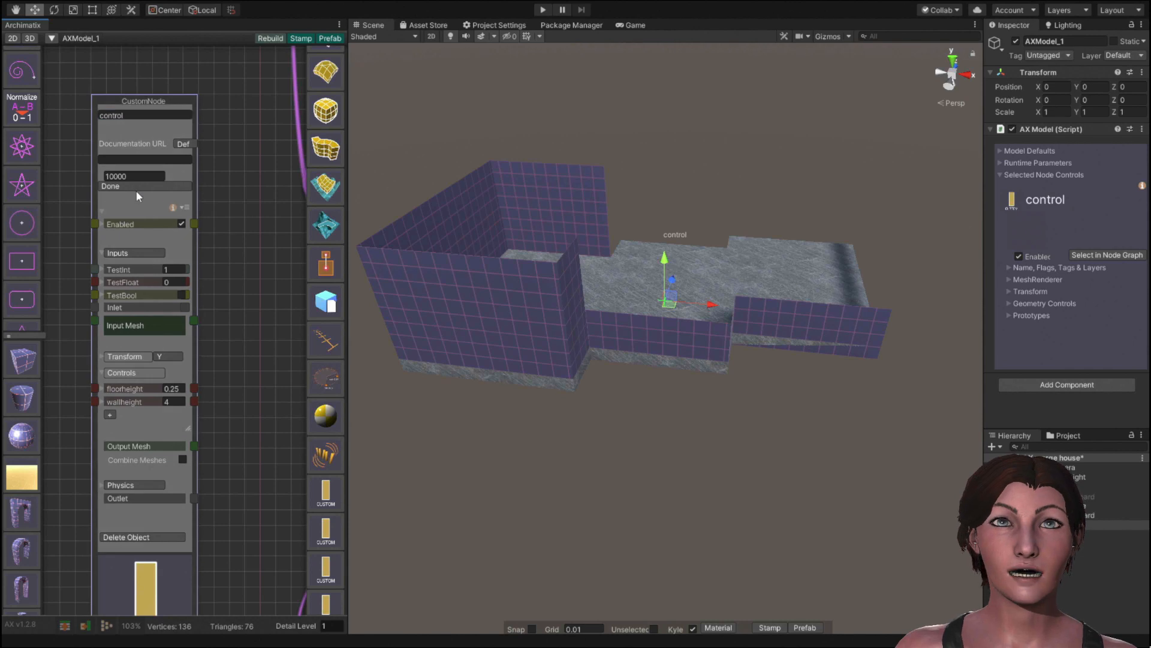
{"action": "left_click", "coordinate": [126, 186]}
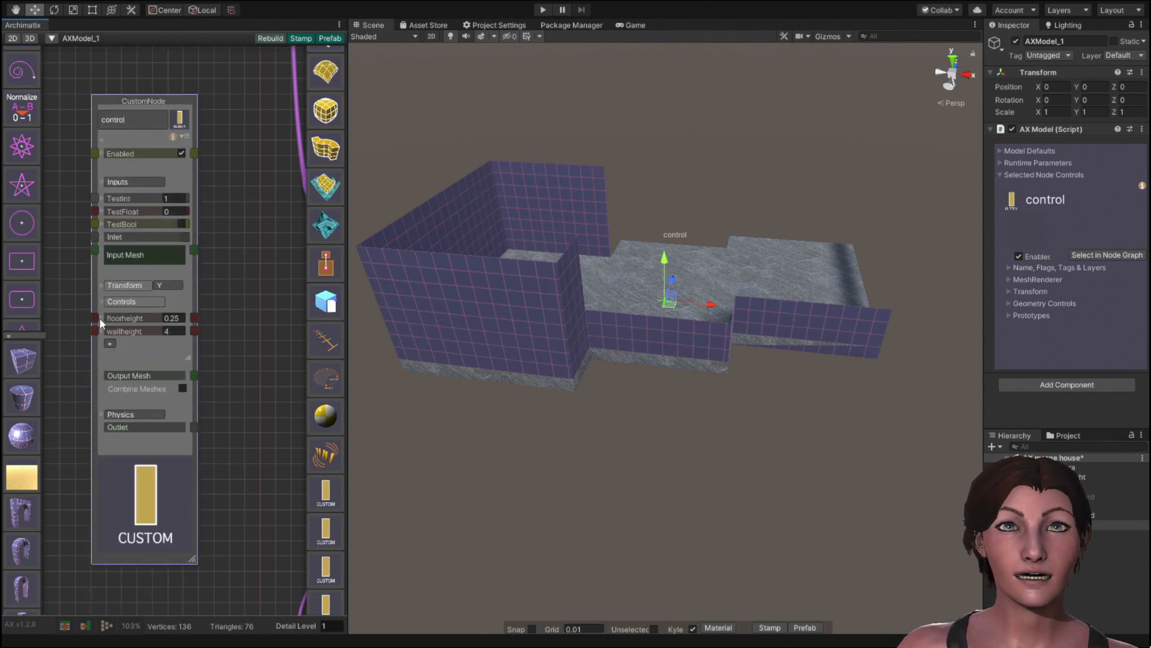
Expose the control node's floorheight and wallheight parameters as runtime parameters.
{"action": "left_click", "coordinate": [101, 318]}
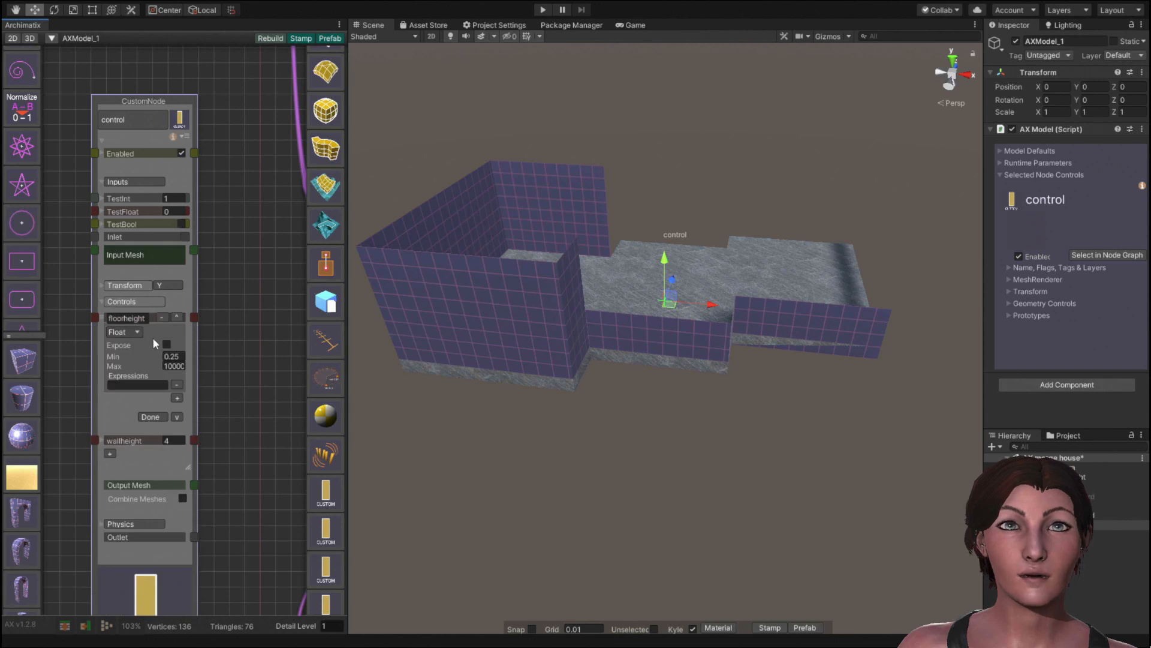
{"action": "left_click", "coordinate": [167, 345]}
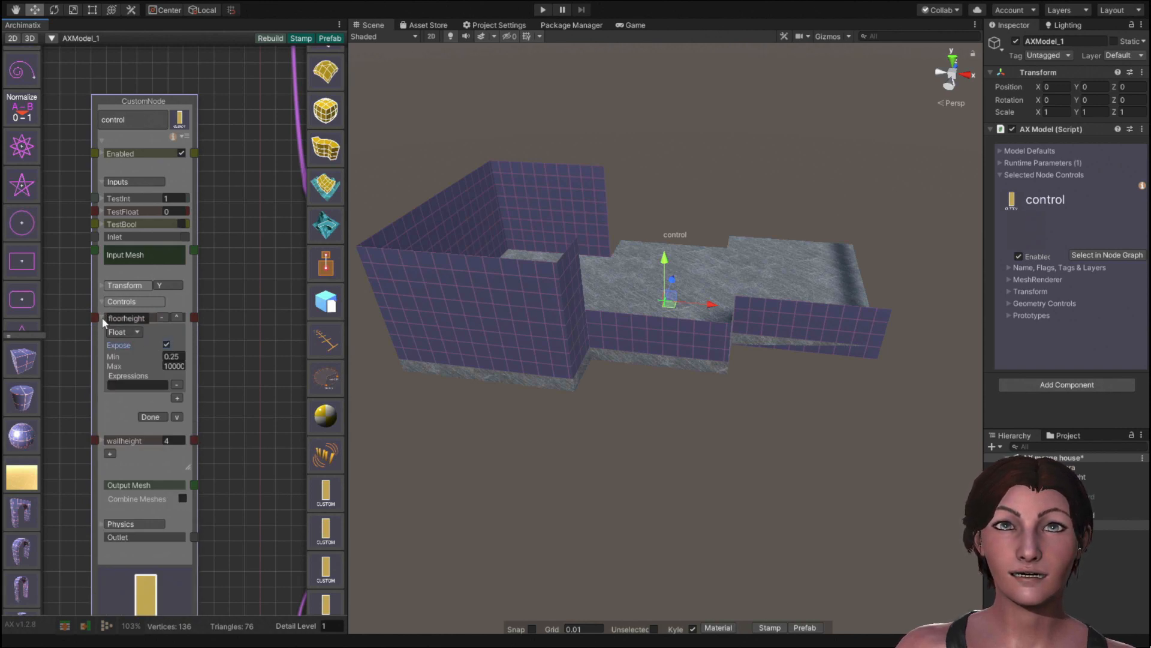
{"action": "left_click", "coordinate": [102, 318]}
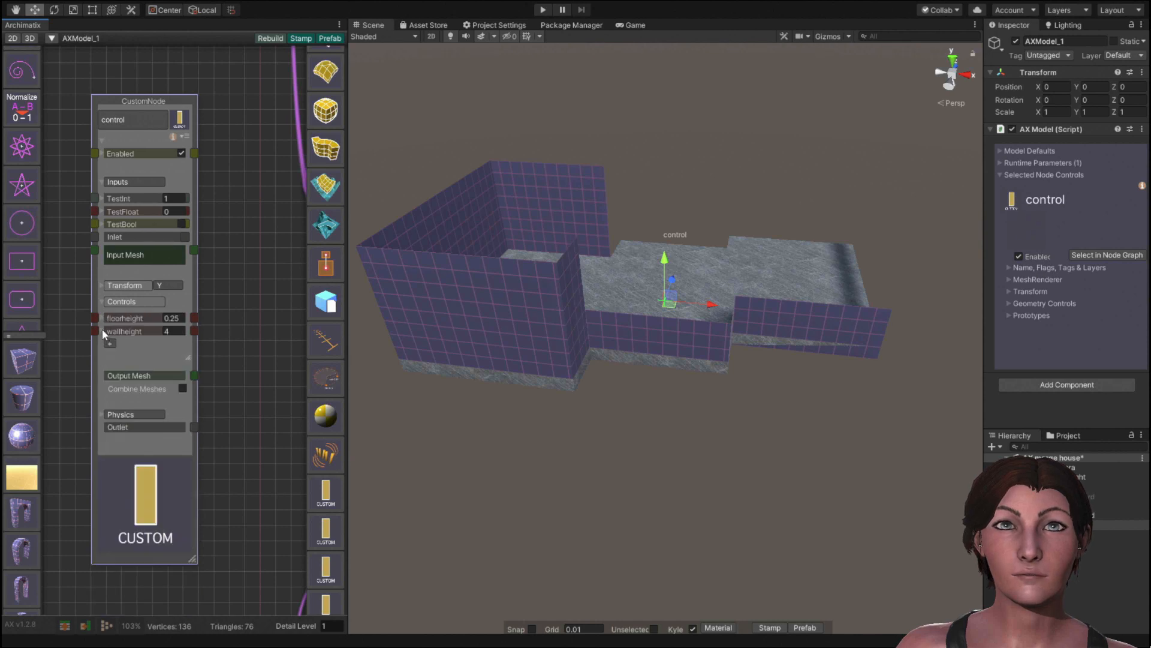
{"action": "left_click", "coordinate": [102, 330]}
{"action": "left_click", "coordinate": [166, 357]}
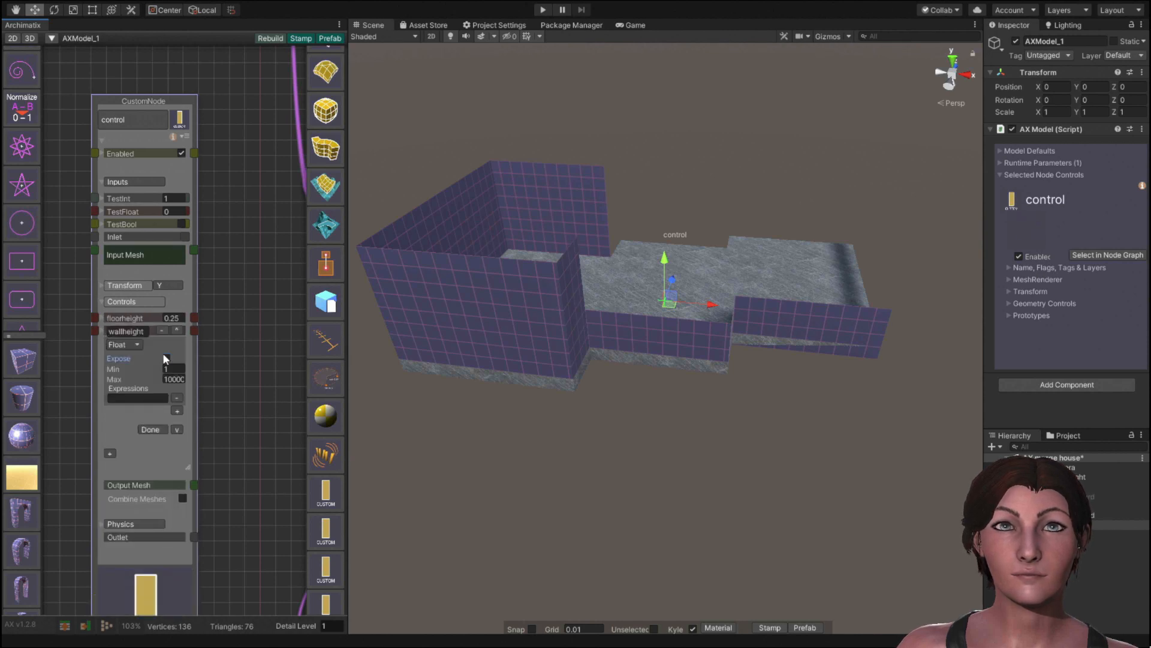
{"action": "left_click", "coordinate": [102, 328]}
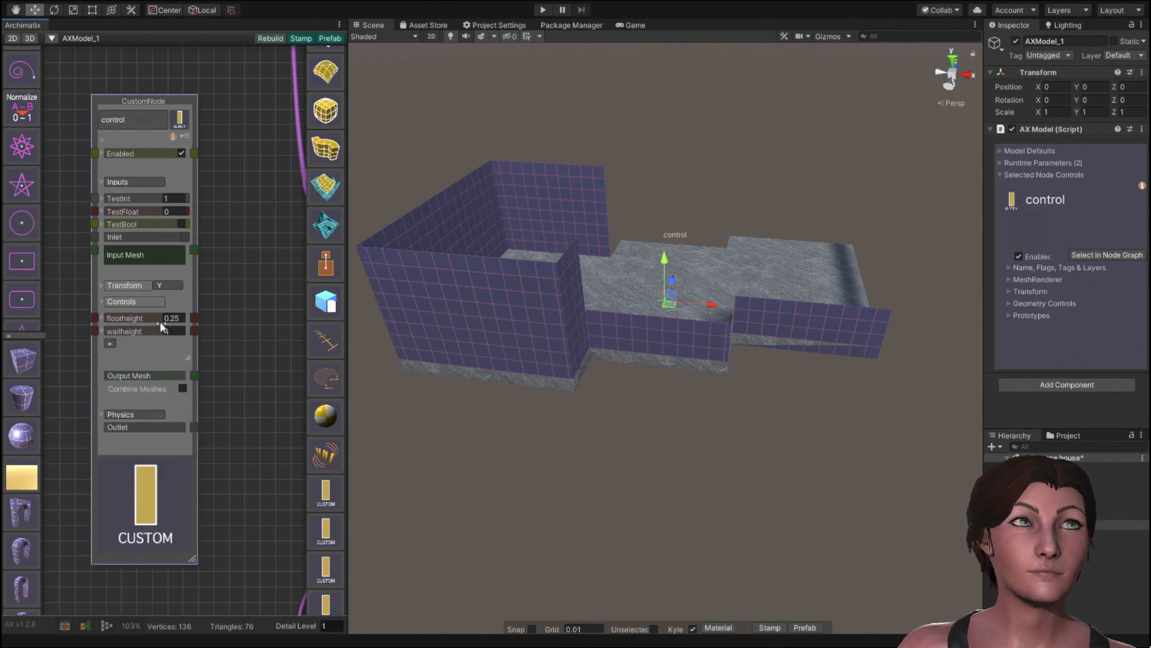
Expand the model's runtime parameters, try adjusting control_floorheight, and lower control_wallheight to 2.32.
{"action": "left_click", "coordinate": [1007, 164]}
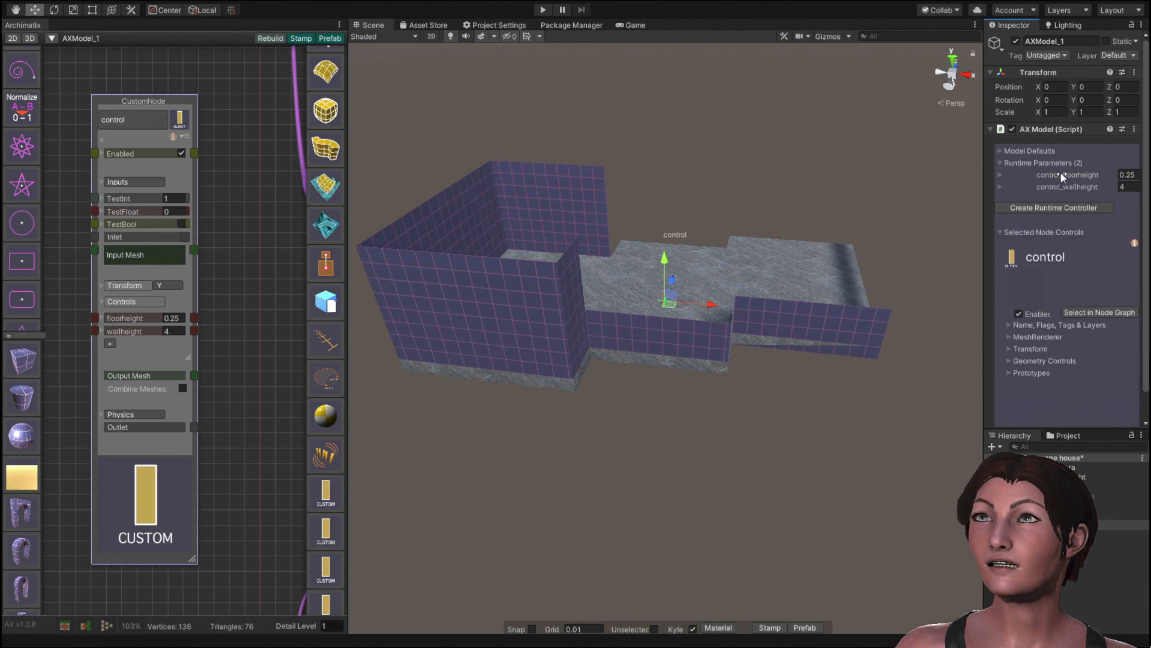
{"action": "left_click_drag", "start_coordinate": [1060, 171], "coordinate": [995, 175]}
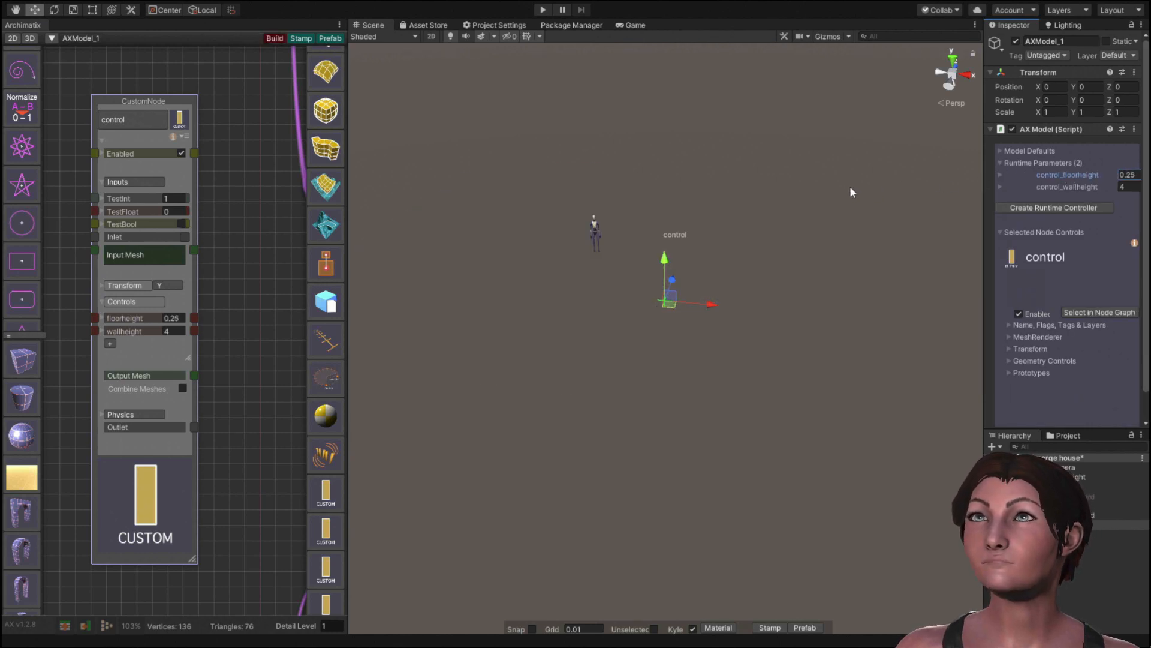
{"action": "mouse_move", "coordinate": [850, 187]}
{"action": "left_mouse_down"}
{"action": "mouse_move", "coordinate": [978, 185]}
{"action": "mouse_move", "coordinate": [840, 188]}
{"action": "left_mouse_up"}
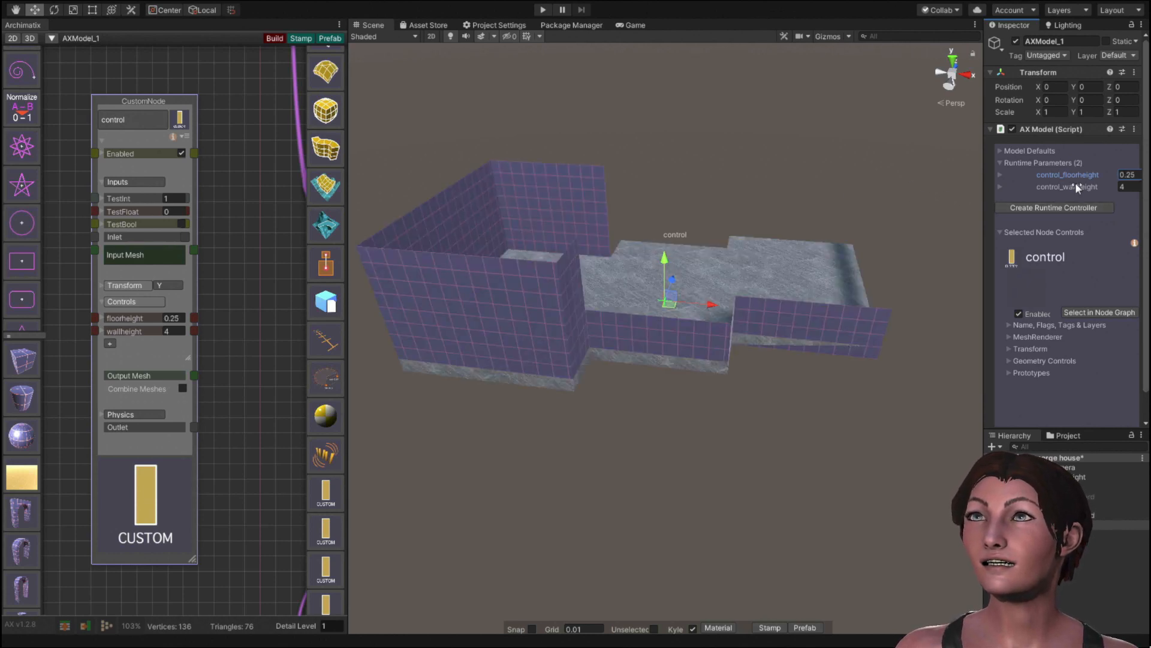
{"action": "left_click_drag", "start_coordinate": [1075, 182], "coordinate": [908, 202]}
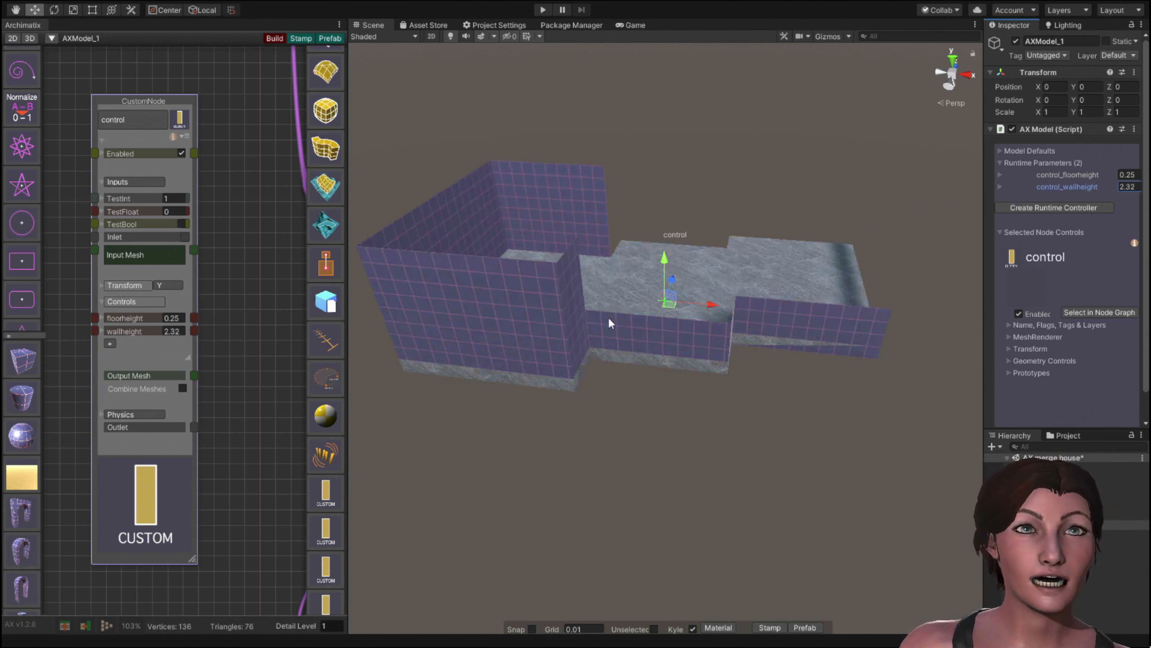
Move the control node next to the wall Extrude nodes in the node graph.
{"action": "scroll", "coordinate": [207, 303], "scroll_direction": "down", "scroll_amount": 6}
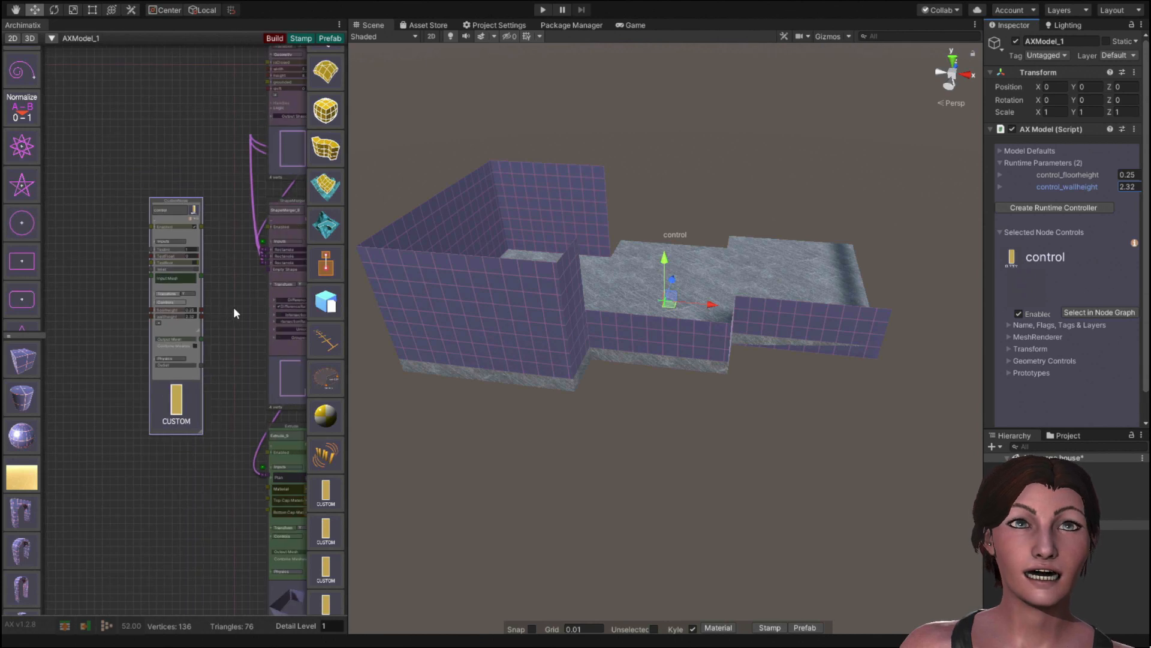
{"action": "mouse_move", "coordinate": [233, 307]}
{"action": "middle_mouse_down"}
{"action": "mouse_move", "coordinate": [177, 312]}
{"action": "mouse_move", "coordinate": [141, 182]}
{"action": "mouse_move", "coordinate": [95, 189]}
{"action": "middle_mouse_up"}
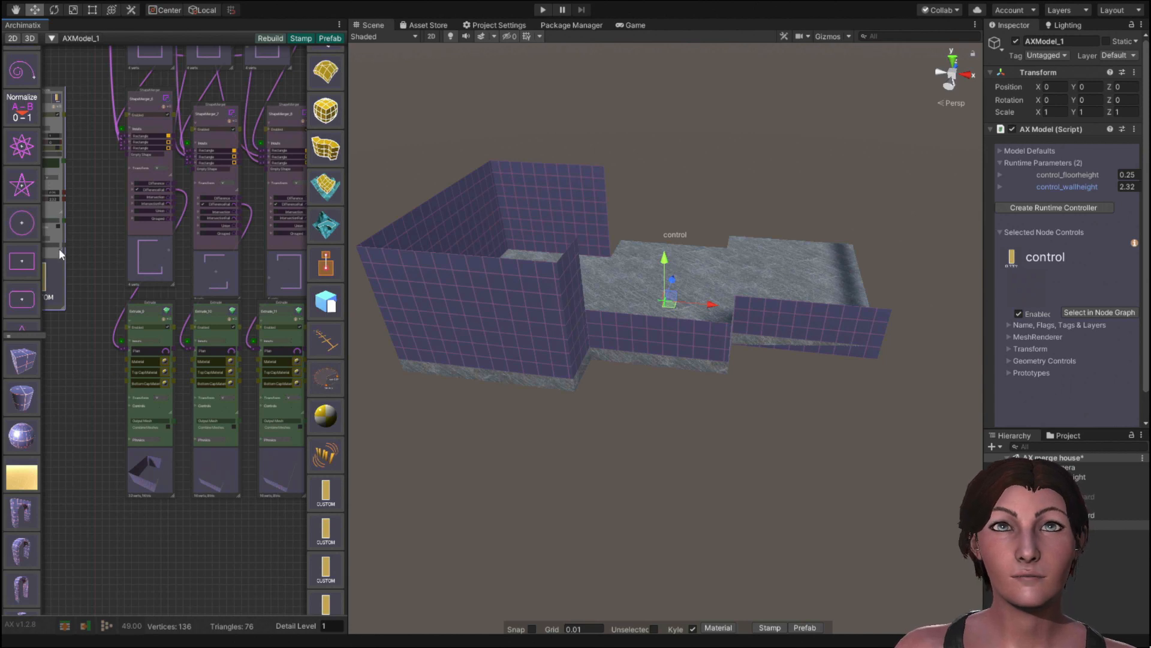
{"action": "left_click_drag", "start_coordinate": [59, 248], "coordinate": [85, 459]}
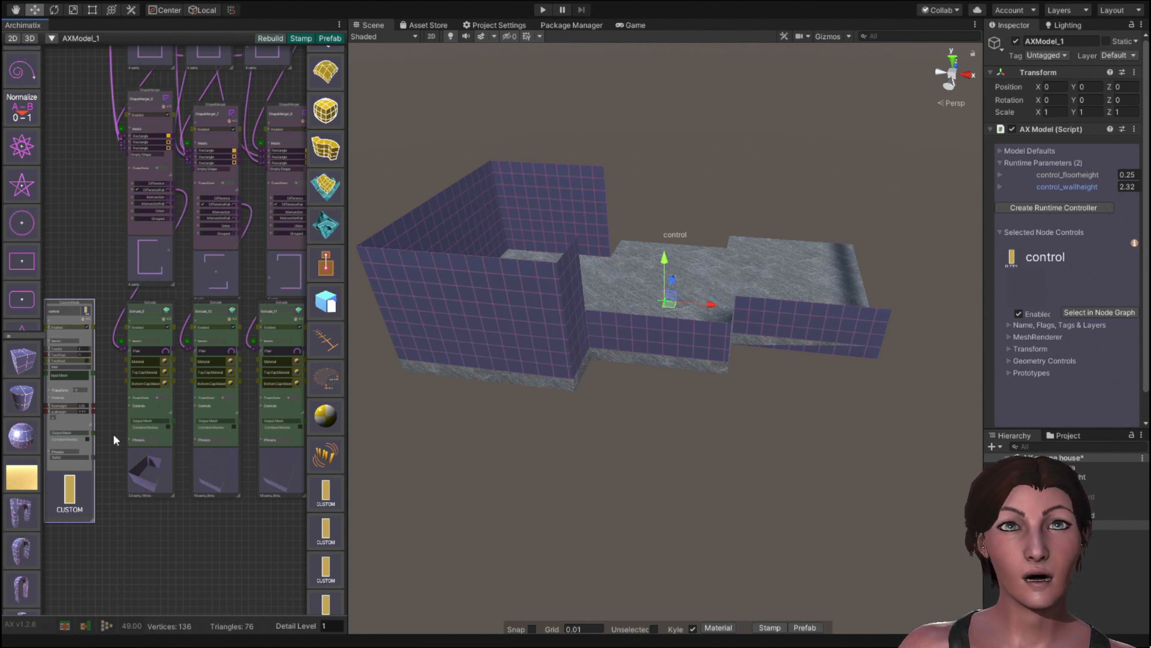
{"action": "scroll", "coordinate": [85, 443], "scroll_direction": "up", "scroll_amount": 3}
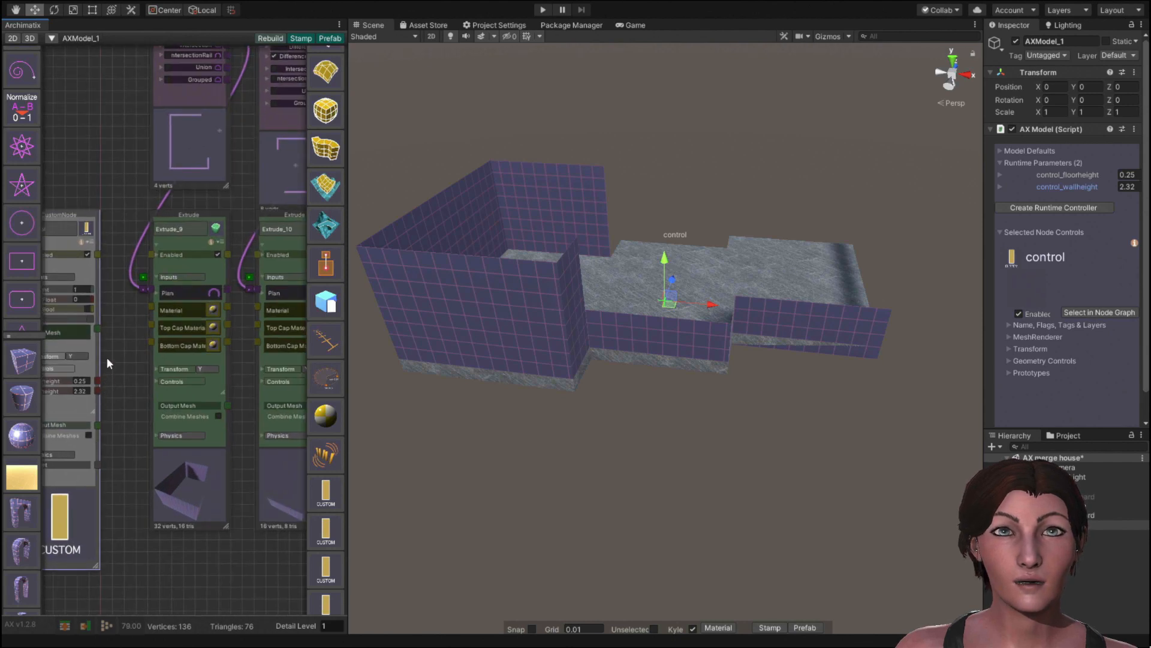
Connect the control node's floorheight parameter to the Height of the floor's Extrude_4 node.
{"action": "left_click_drag", "start_coordinate": [96, 380], "coordinate": [239, 541]}
{"action": "middle_click_drag", "start_coordinate": [239, 540], "coordinate": [3, 545]}
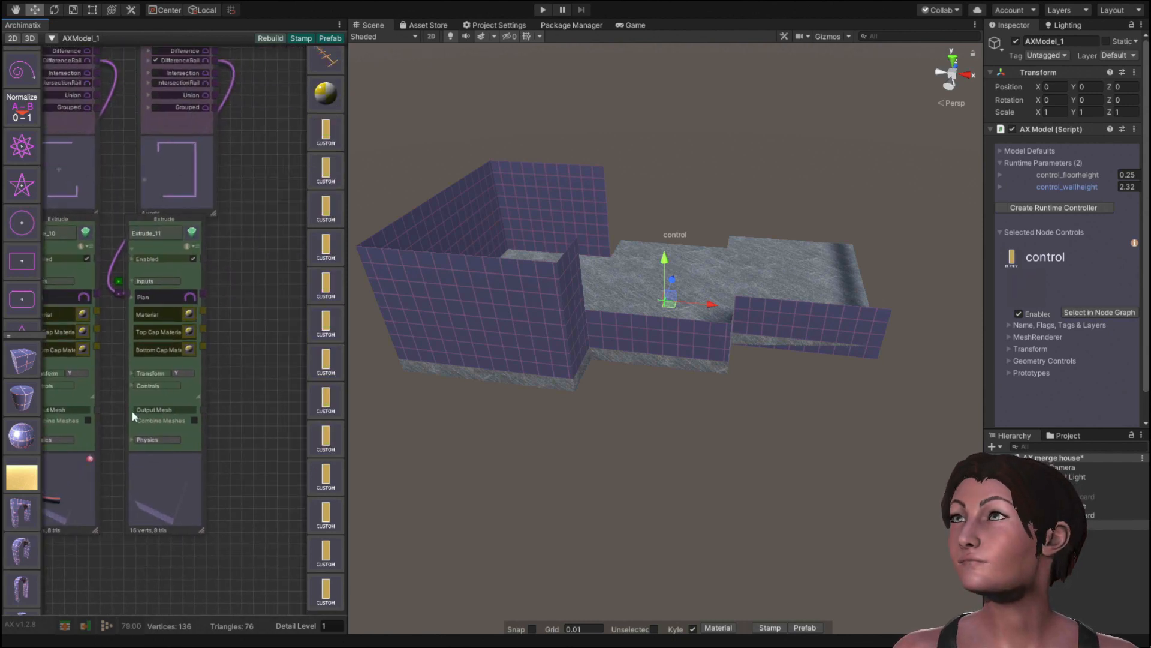
{"action": "middle_click_drag", "start_coordinate": [230, 267], "coordinate": [91, 436]}
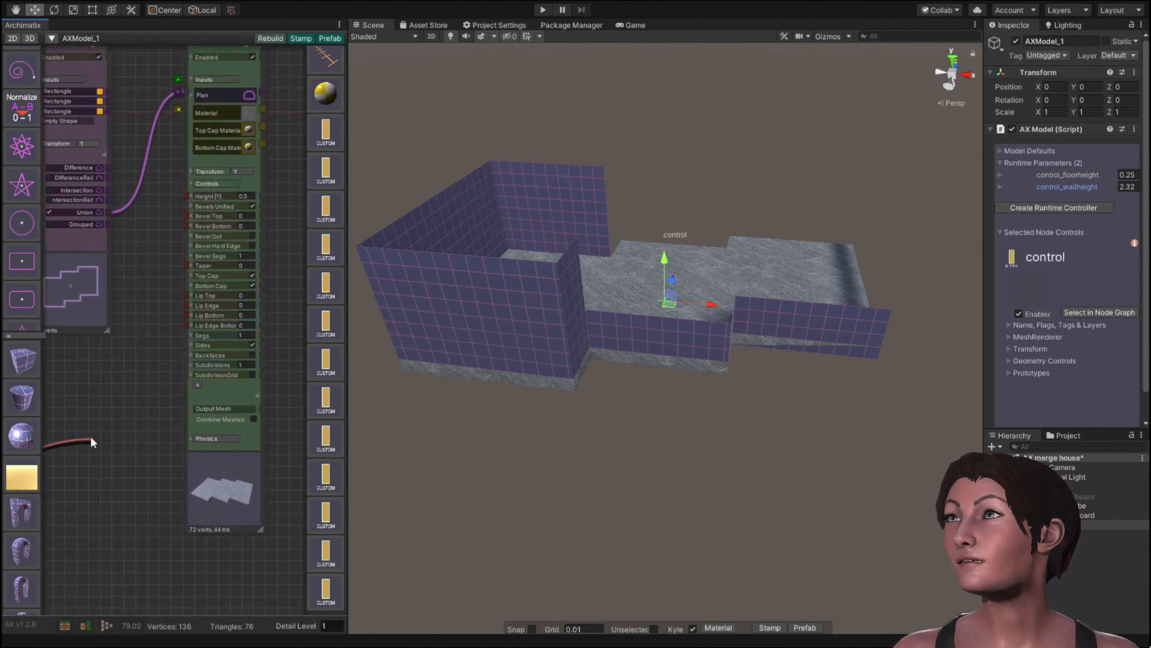
{"action": "left_click", "coordinate": [186, 196]}
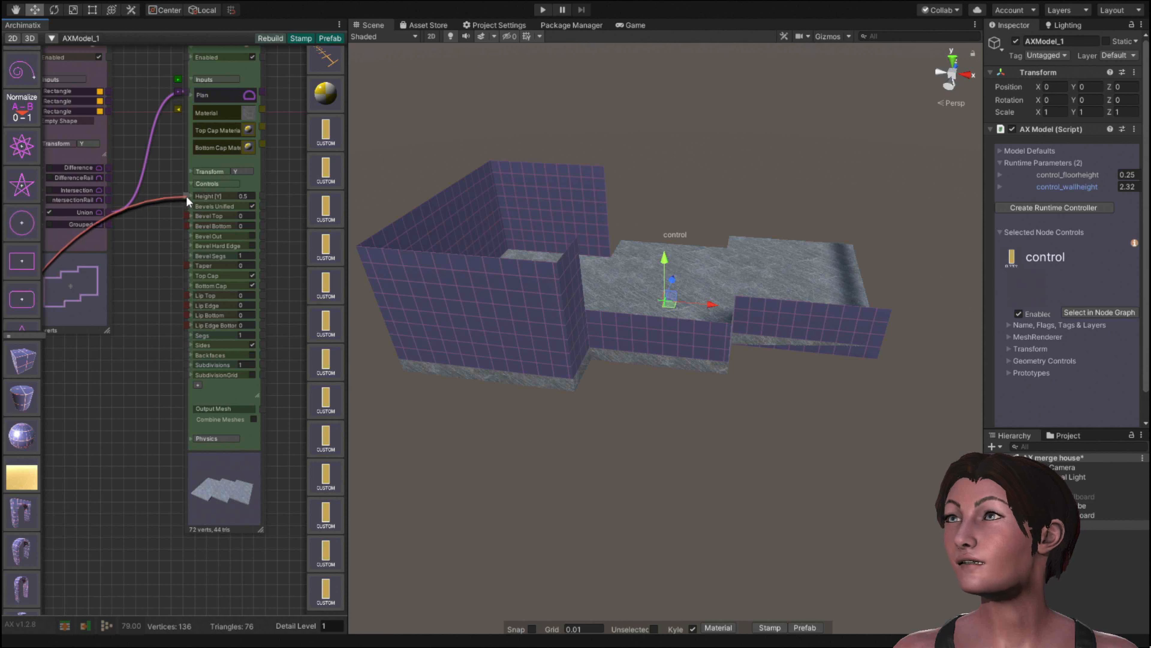
{"action": "left_click", "coordinate": [186, 196]}
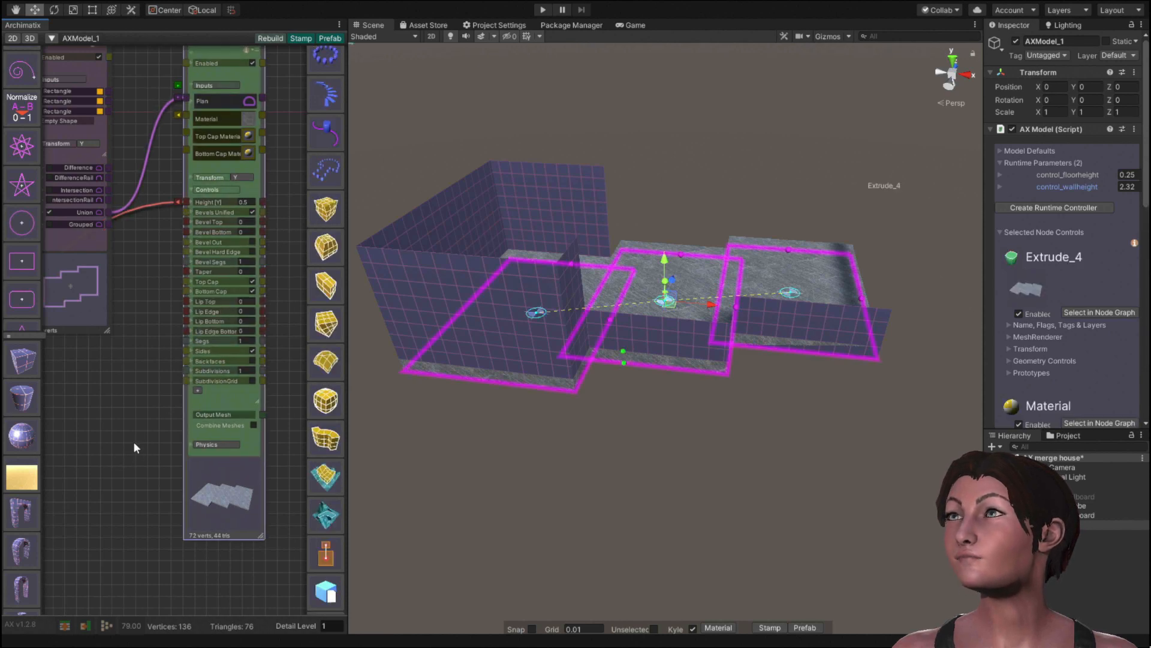
Expand the Transform parameters of the wall nodes Extrude_9, Extrude_10 and Extrude_11.
{"action": "middle_click_drag", "start_coordinate": [134, 442], "coordinate": [327, 268]}
{"action": "middle_click_drag", "start_coordinate": [195, 460], "coordinate": [391, 313]}
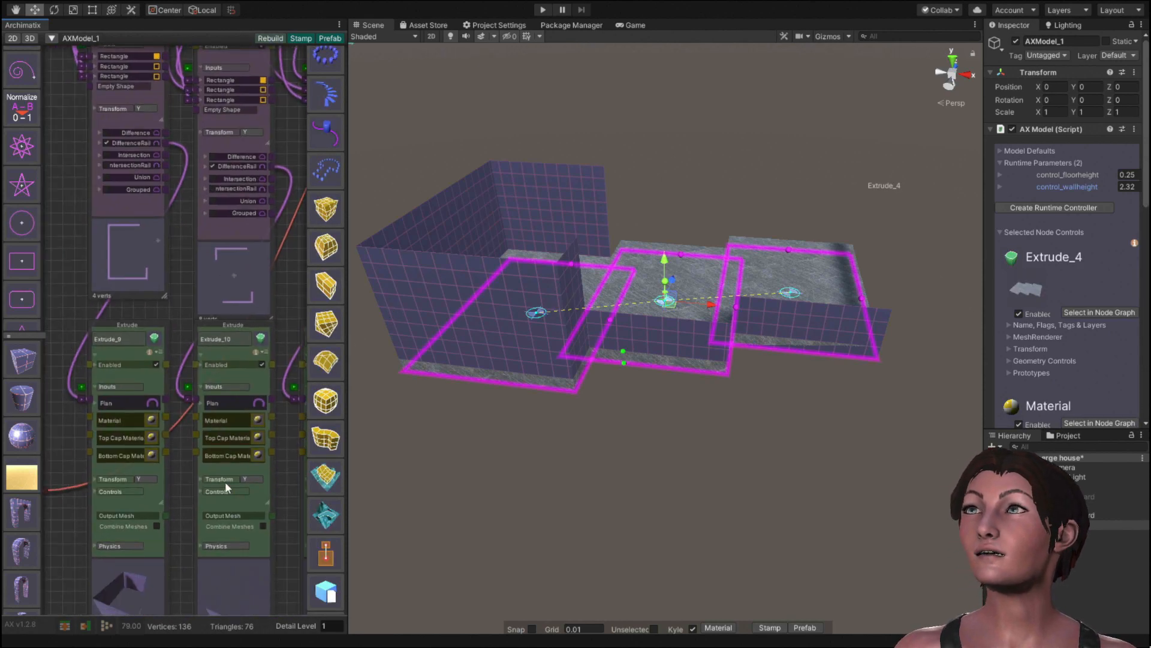
{"action": "middle_click_drag", "start_coordinate": [78, 535], "coordinate": [66, 390]}
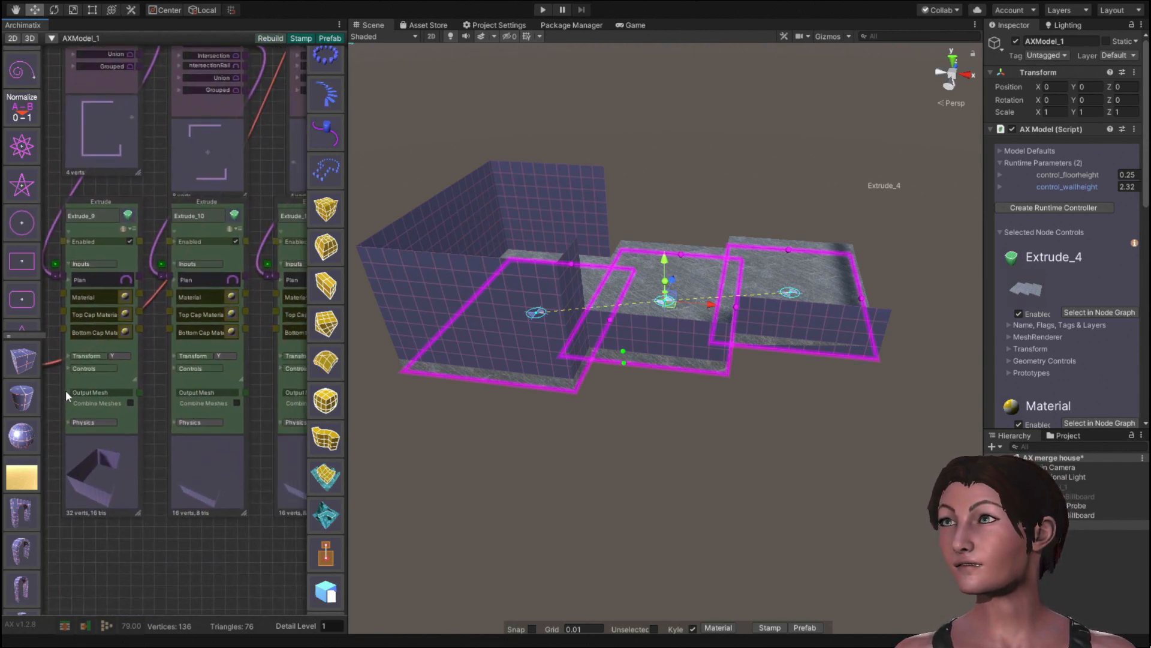
{"action": "left_click", "coordinate": [96, 355]}
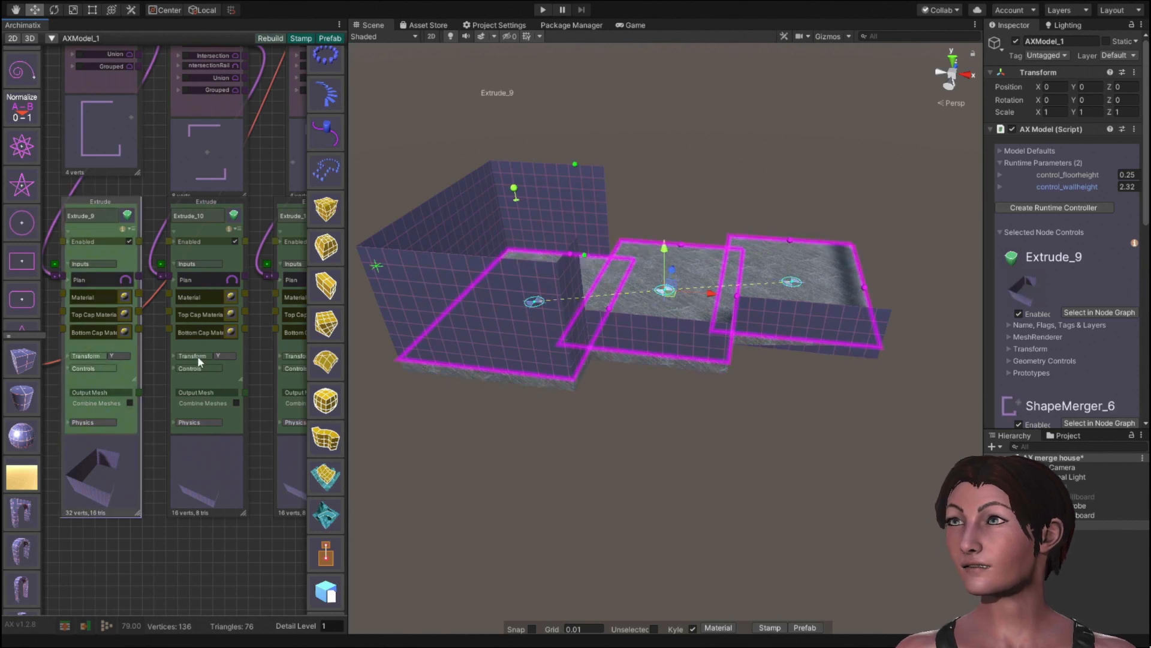
{"action": "left_click", "coordinate": [96, 355]}
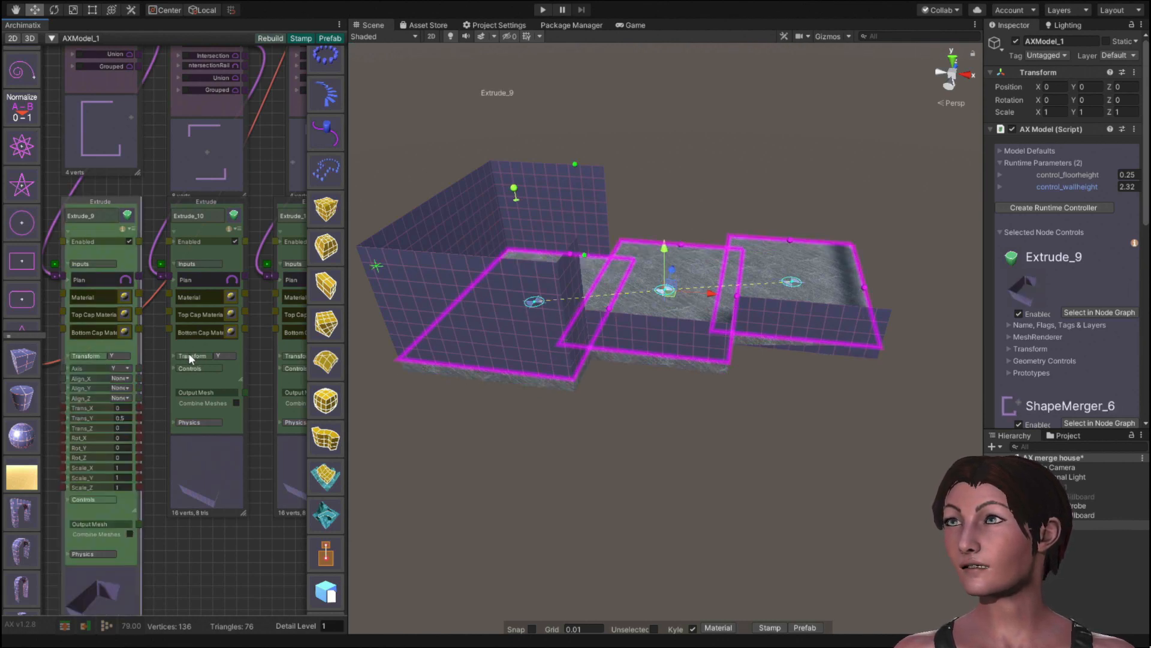
{"action": "left_click", "coordinate": [191, 355]}
{"action": "left_click", "coordinate": [286, 355]}
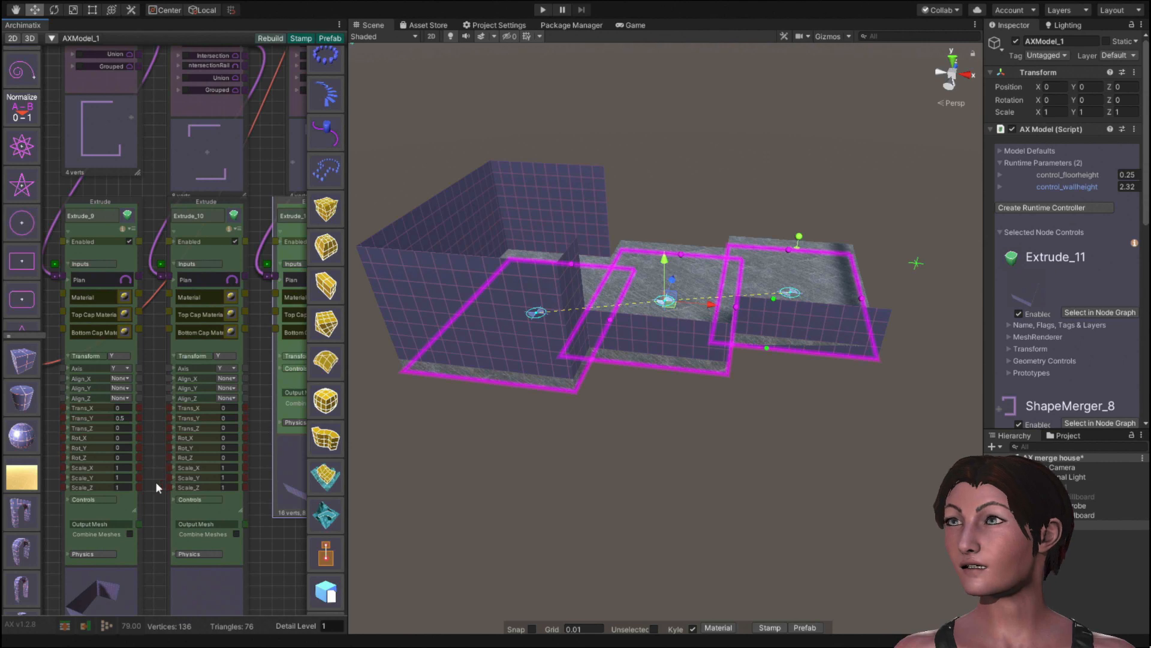
{"action": "left_click", "coordinate": [282, 356]}
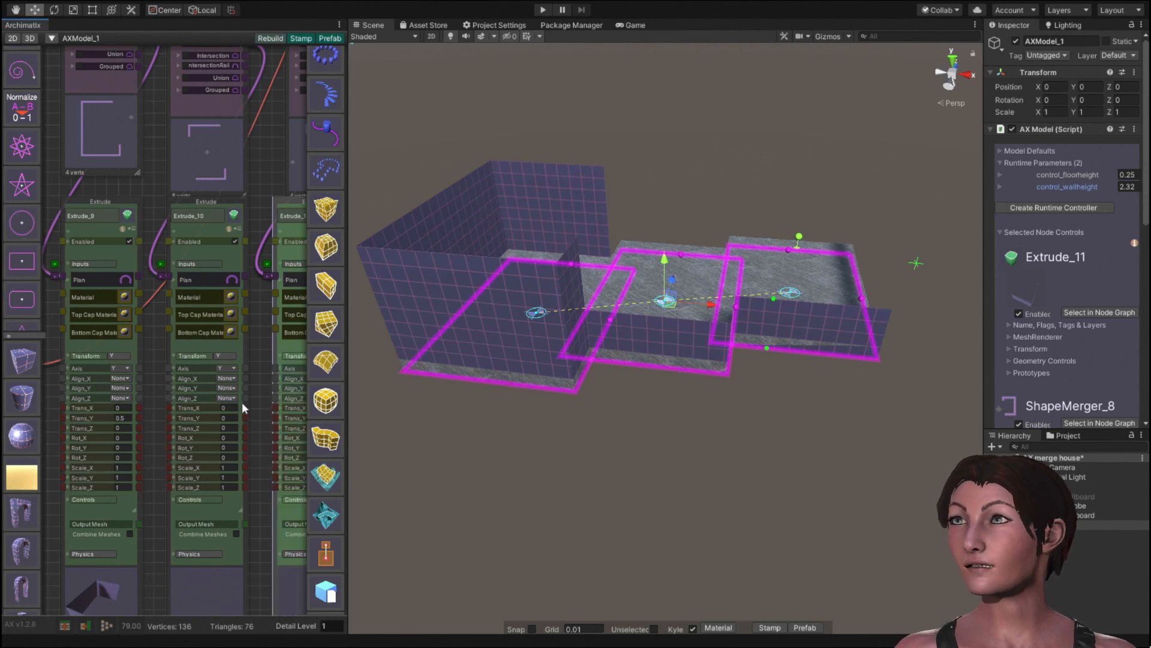
Connect the control node's floorheight parameter to Trans_Y of Extrude_9, Extrude_10 and Extrude_11.
{"action": "middle_click_drag", "start_coordinate": [161, 483], "coordinate": [259, 472]}
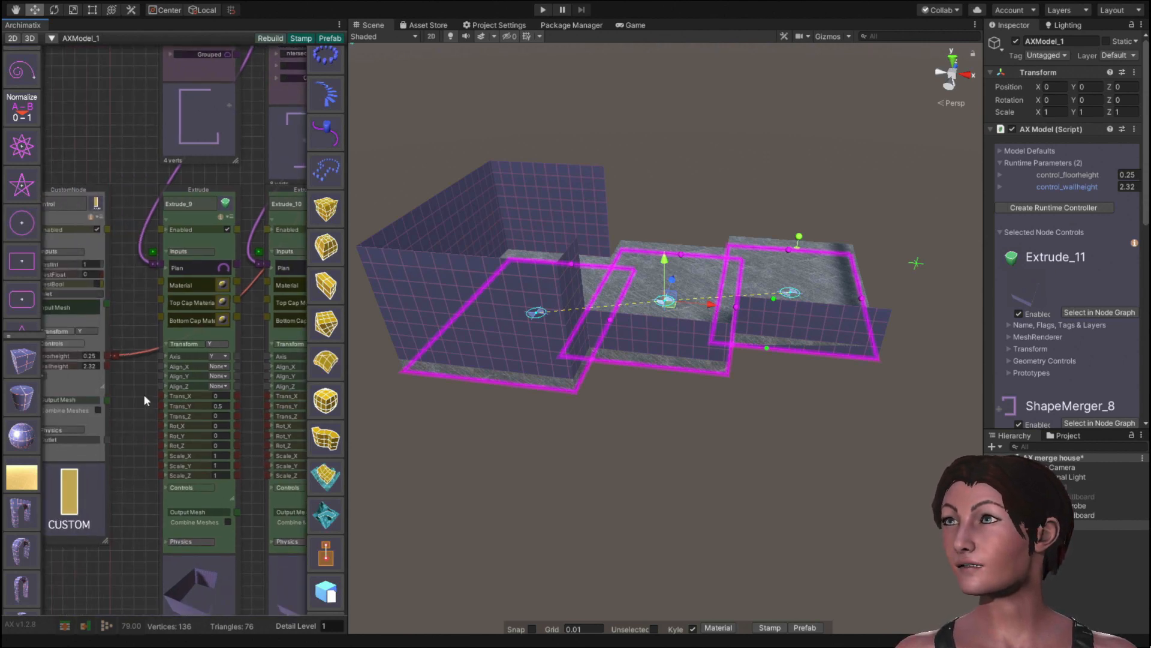
{"action": "left_click_drag", "start_coordinate": [109, 359], "coordinate": [159, 404]}
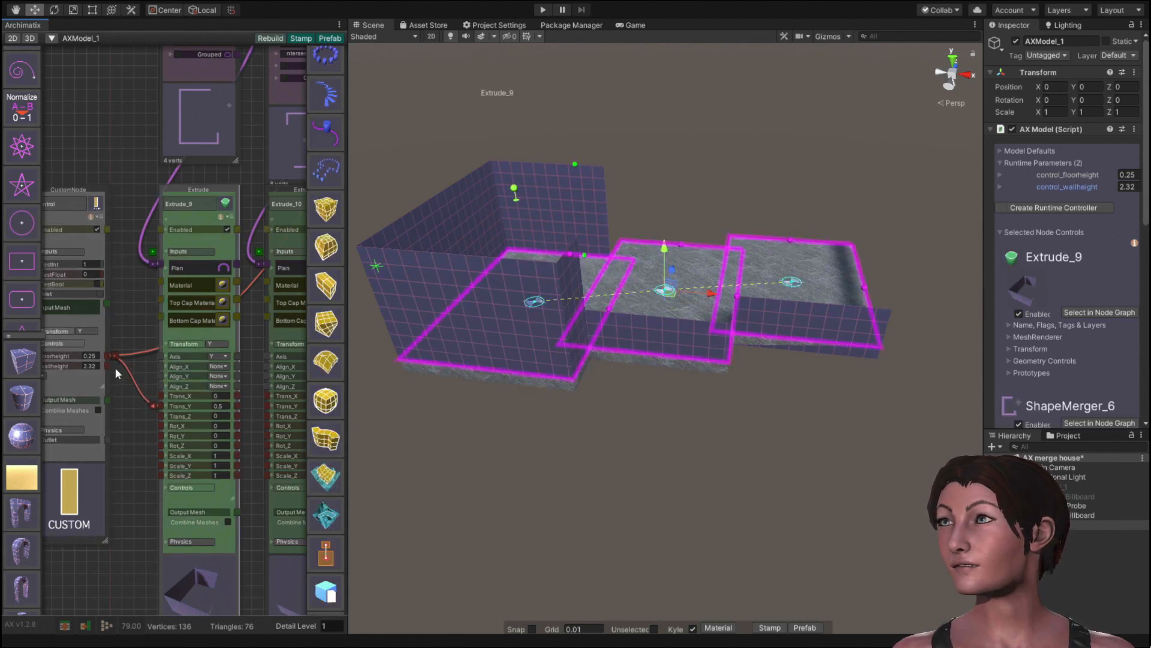
{"action": "left_click_drag", "start_coordinate": [107, 357], "coordinate": [261, 409]}
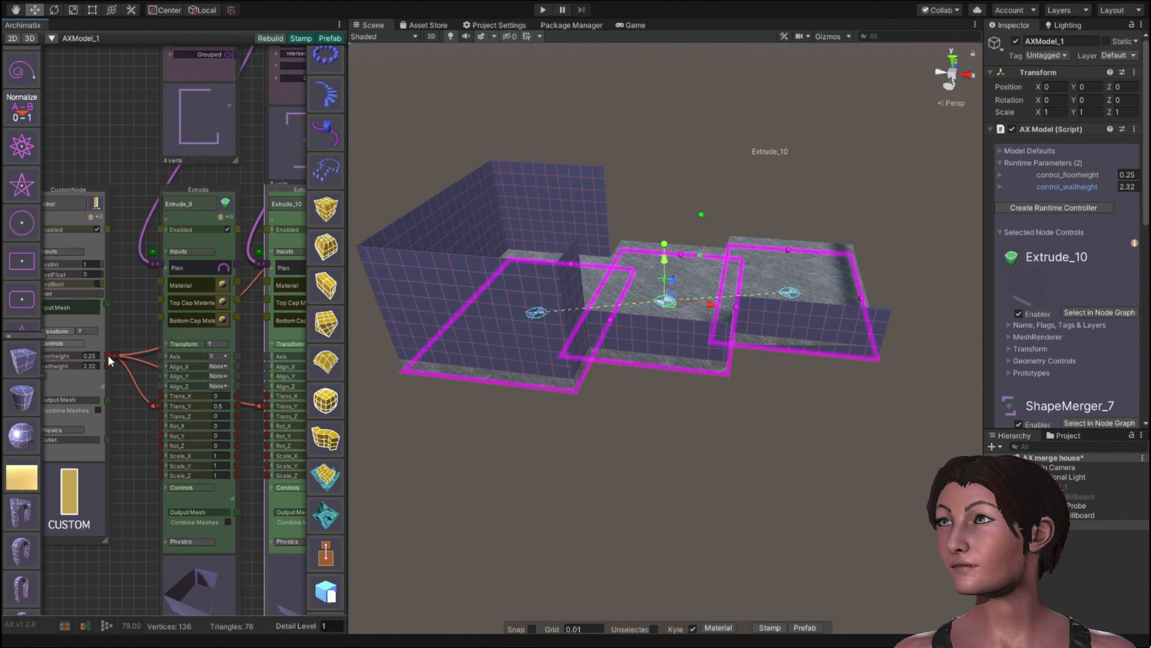
{"action": "left_click_drag", "start_coordinate": [108, 355], "coordinate": [228, 415]}
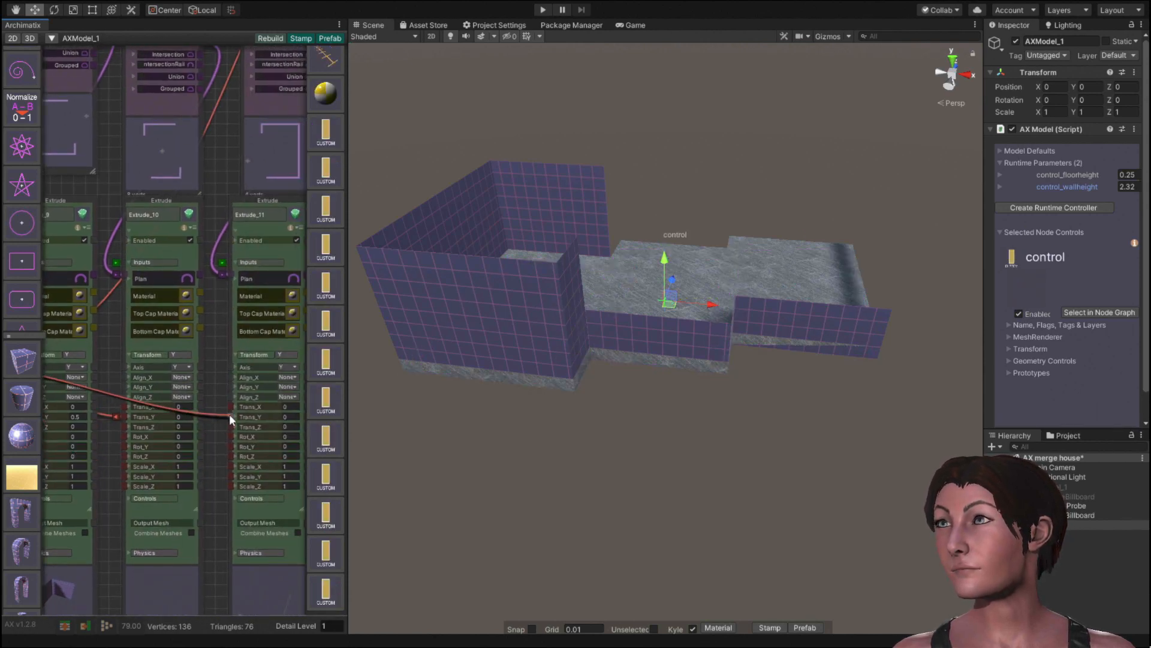
Collapse the Transform parameters of the three wall Extrude nodes and expand their Controls.
{"action": "middle_click_drag", "start_coordinate": [110, 505], "coordinate": [252, 461]}
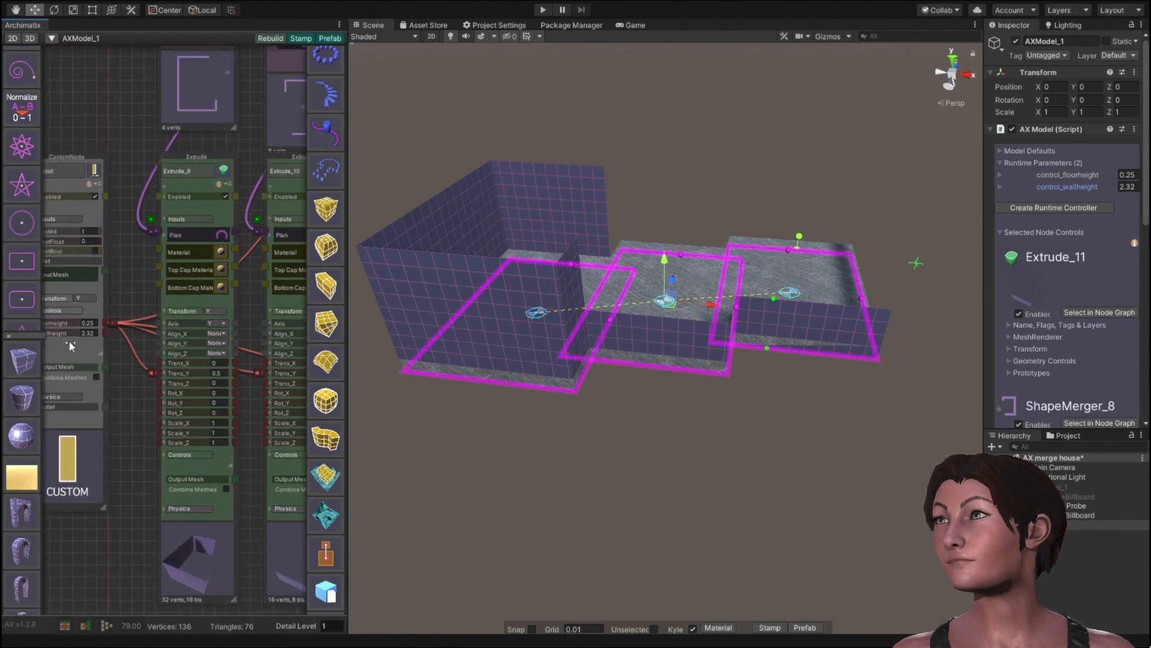
{"action": "left_click", "coordinate": [179, 310]}
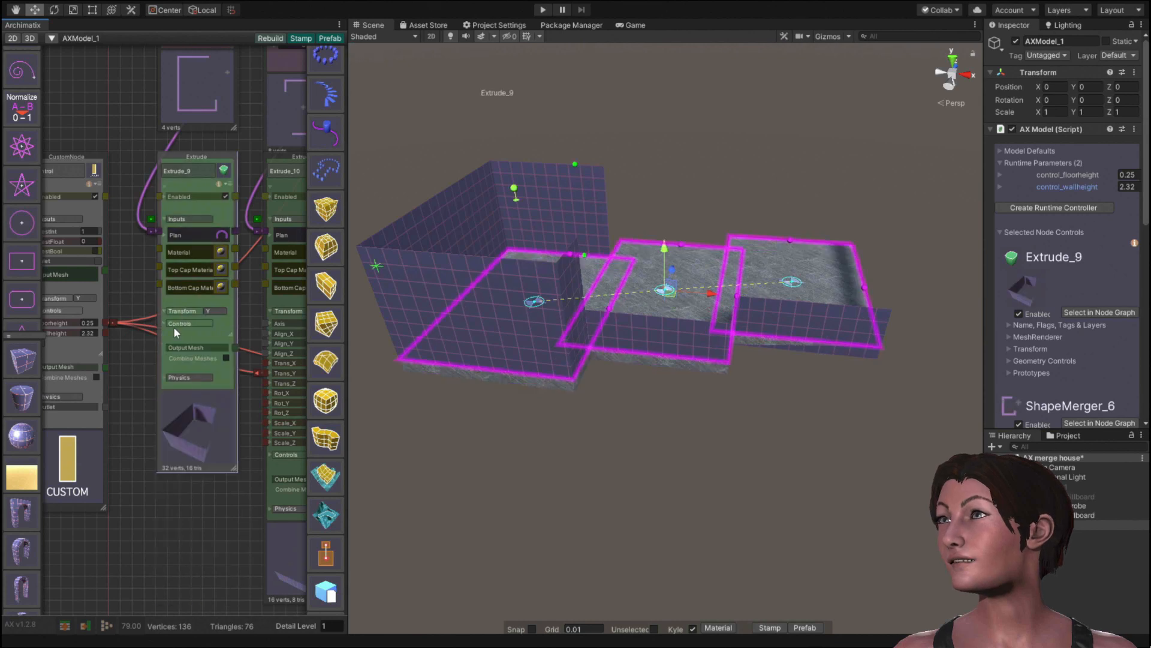
{"action": "left_click", "coordinate": [175, 323]}
{"action": "middle_click_drag", "start_coordinate": [247, 513], "coordinate": [175, 504]}
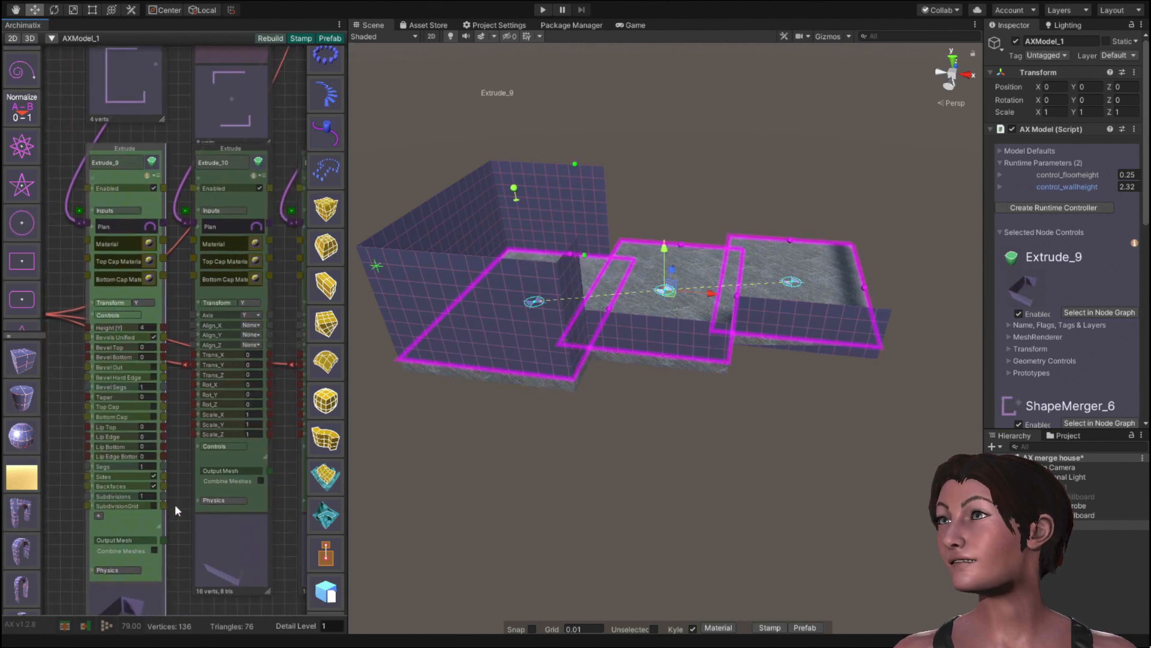
{"action": "left_click", "coordinate": [215, 446]}
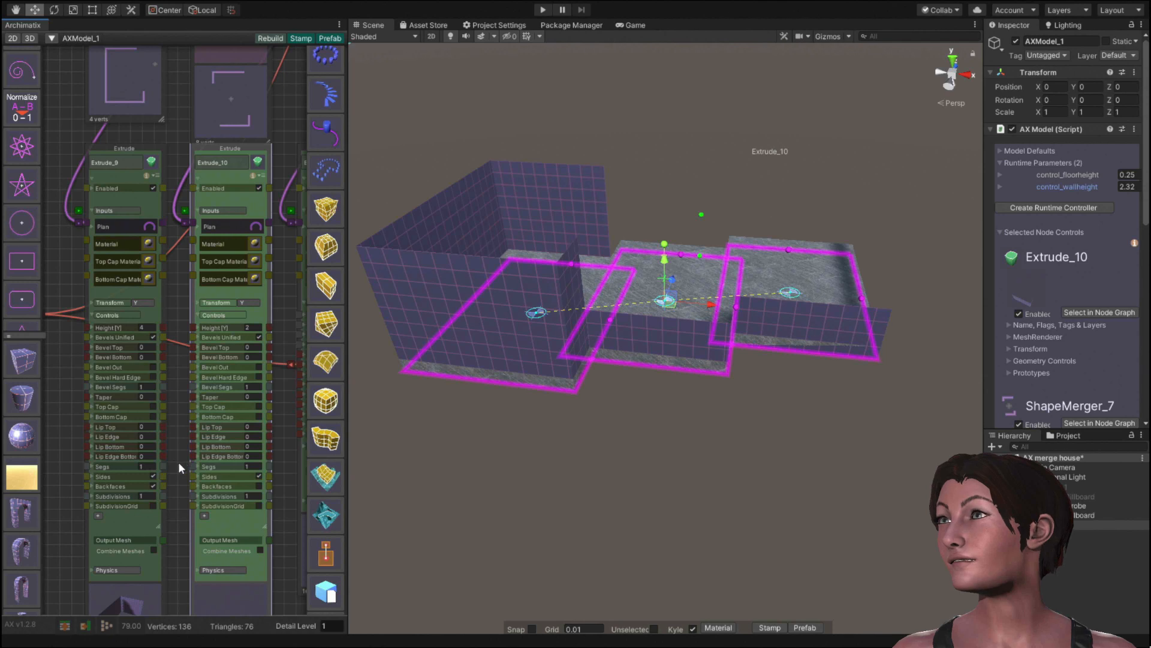
{"action": "middle_click_drag", "start_coordinate": [179, 463], "coordinate": [106, 467]}
{"action": "left_click", "coordinate": [258, 446]}
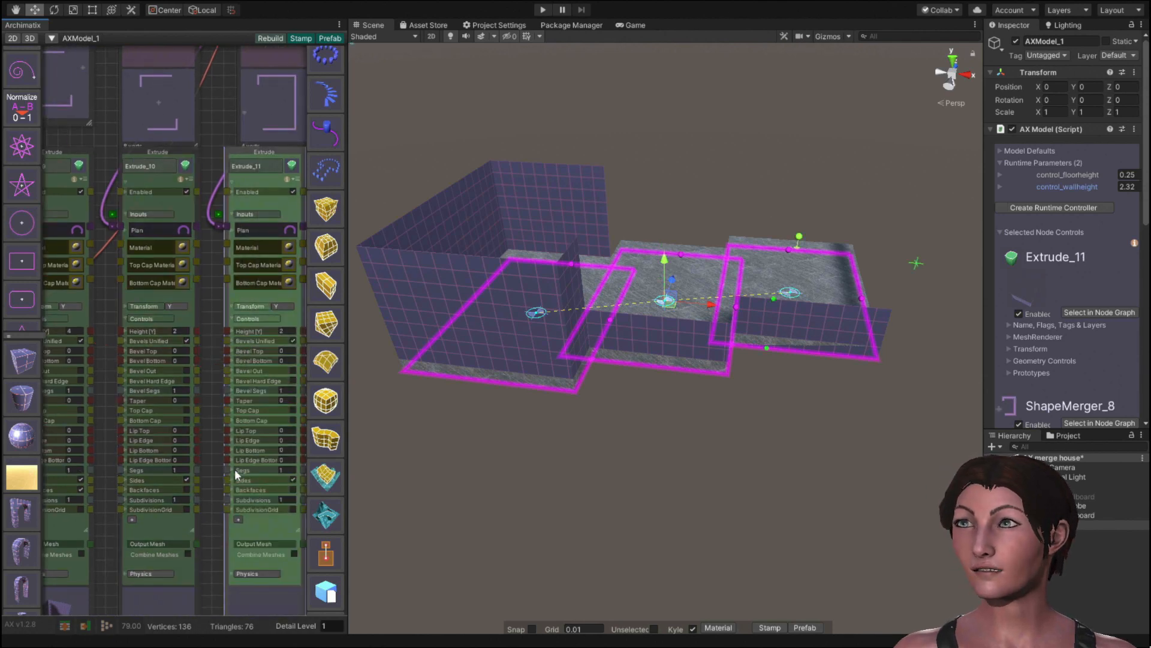
Connect the control node's wallheight parameter to the Height of Extrude_9, Extrude_10 and Extrude_11.
{"action": "middle_click_drag", "start_coordinate": [217, 494], "coordinate": [332, 445]}
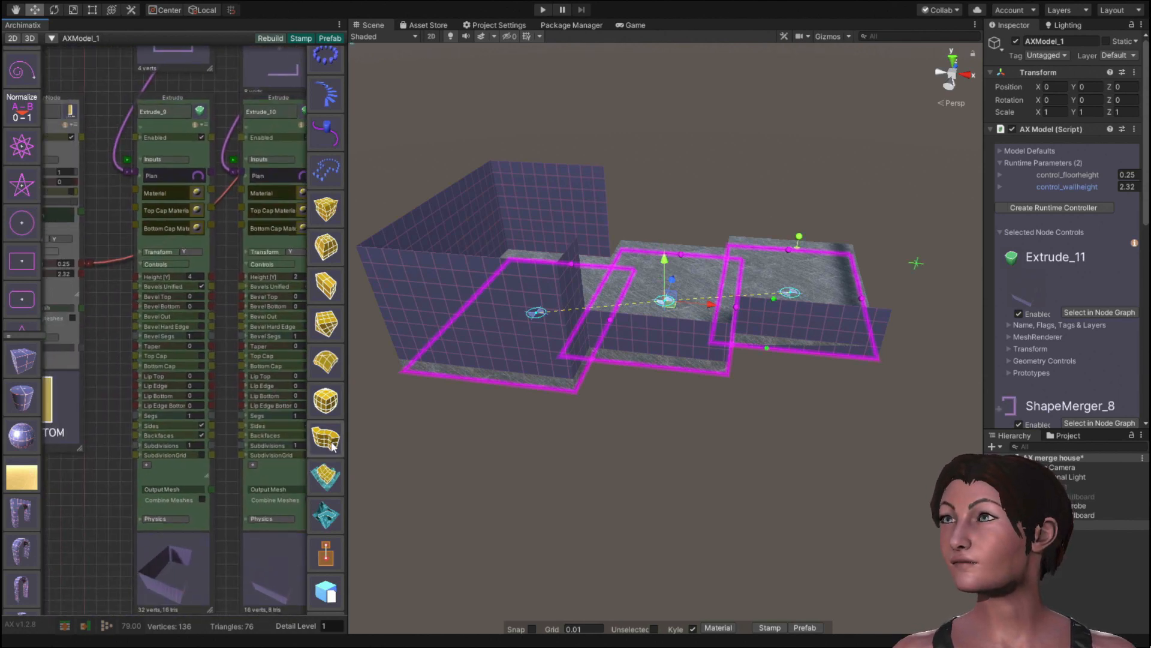
{"action": "left_click_drag", "start_coordinate": [82, 274], "coordinate": [137, 277]}
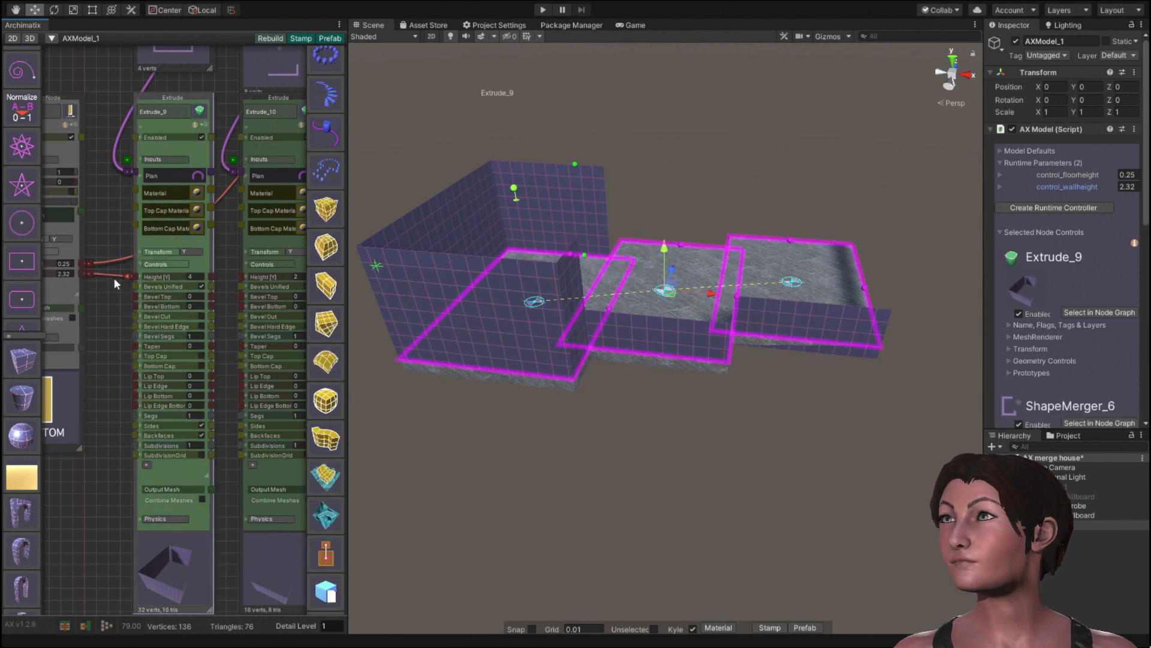
{"action": "left_click", "coordinate": [84, 273]}
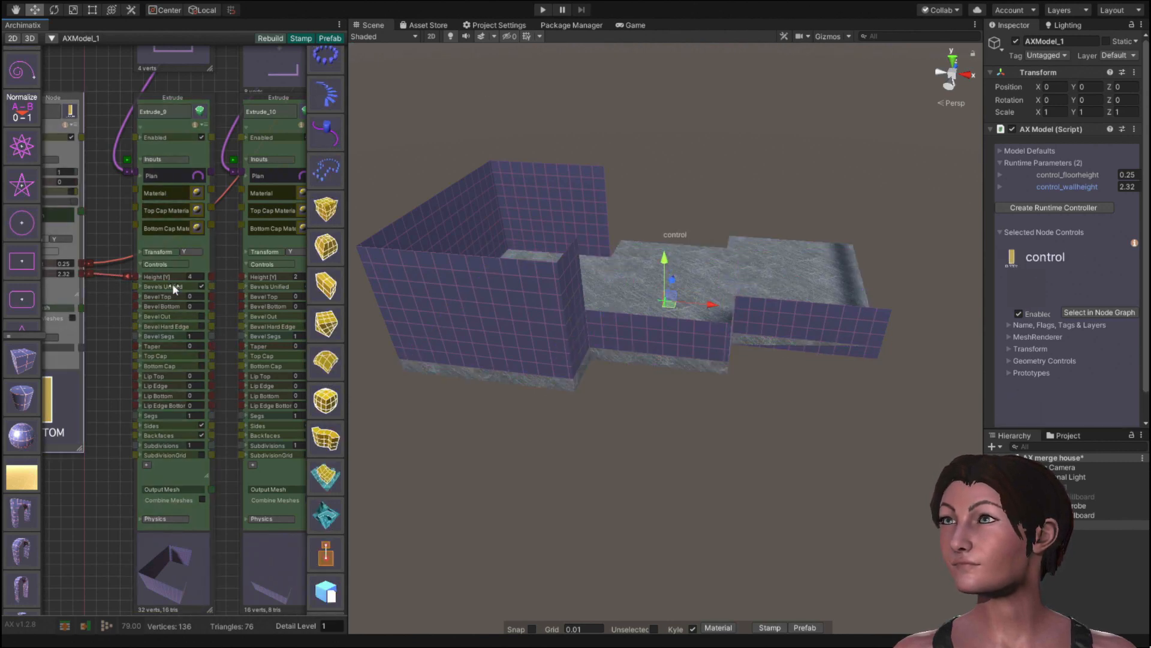
{"action": "left_click_drag", "start_coordinate": [83, 273], "coordinate": [239, 276]}
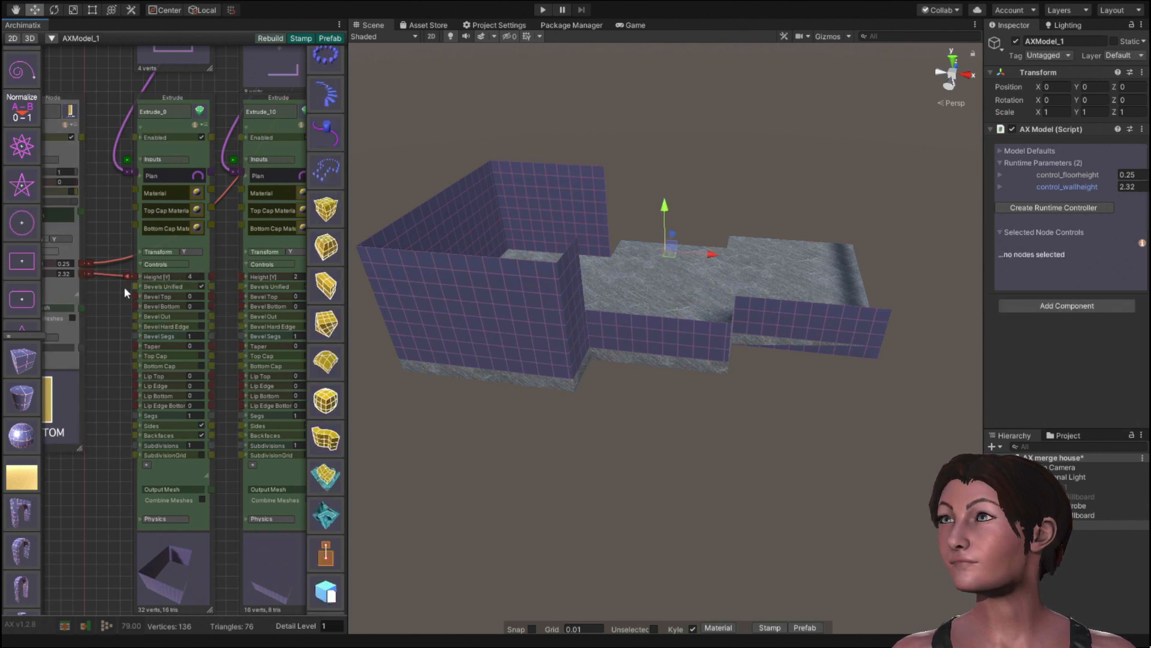
{"action": "left_click_drag", "start_coordinate": [82, 271], "coordinate": [242, 276]}
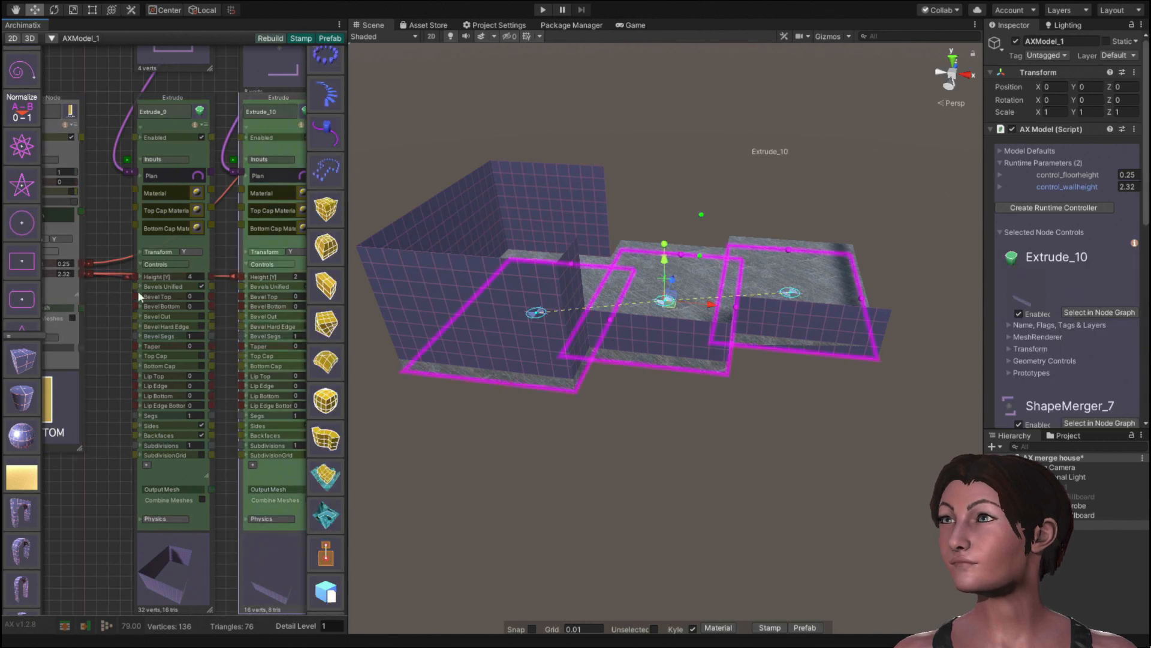
{"action": "left_click", "coordinate": [83, 273]}
{"action": "middle_click_drag", "start_coordinate": [224, 361], "coordinate": [88, 355]}
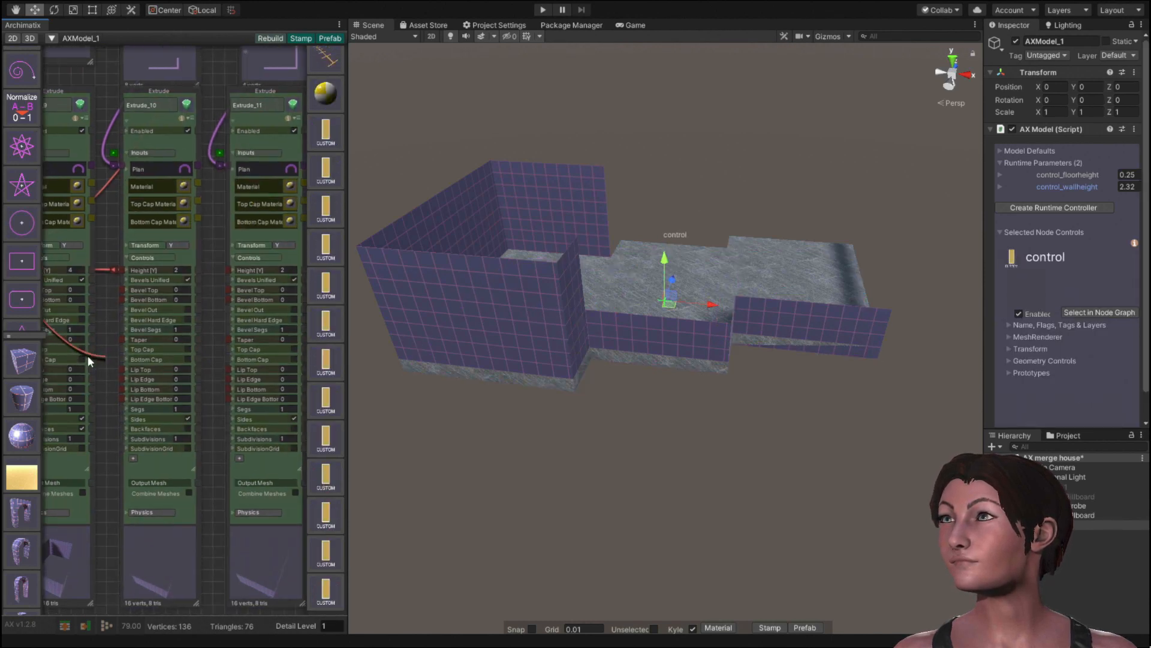
{"action": "left_click", "coordinate": [211, 268]}
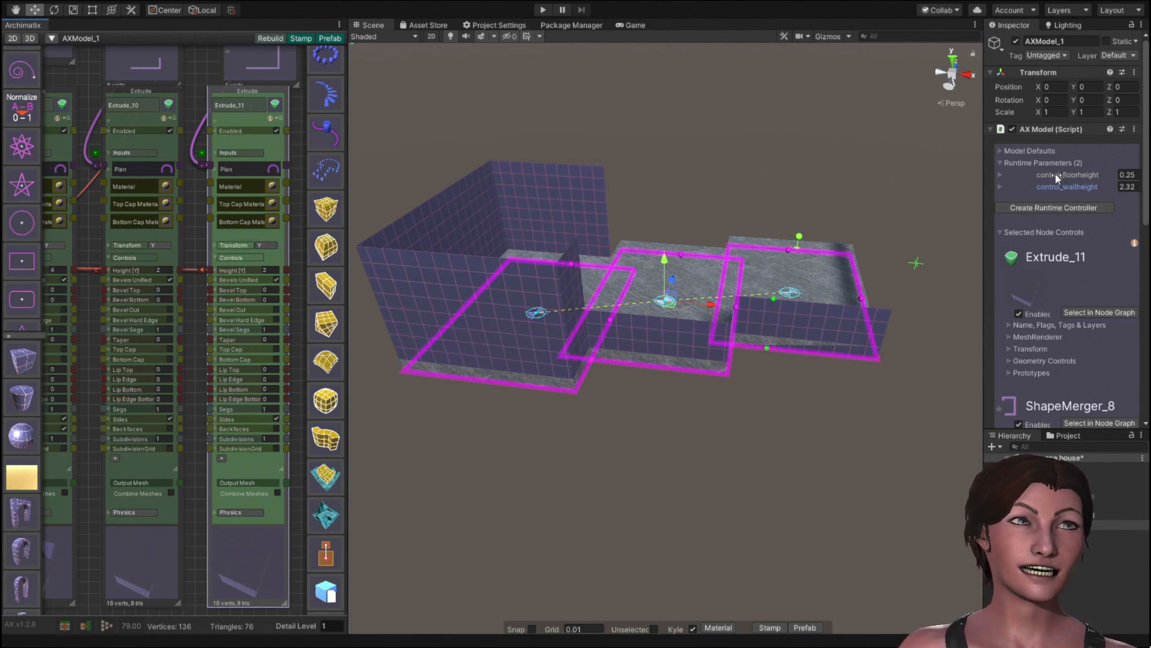
Set the runtime parameters control_floorheight to 1.83 and control_wallheight to 3.83.
{"action": "left_click_drag", "start_coordinate": [1056, 176], "coordinate": [1093, 173]}
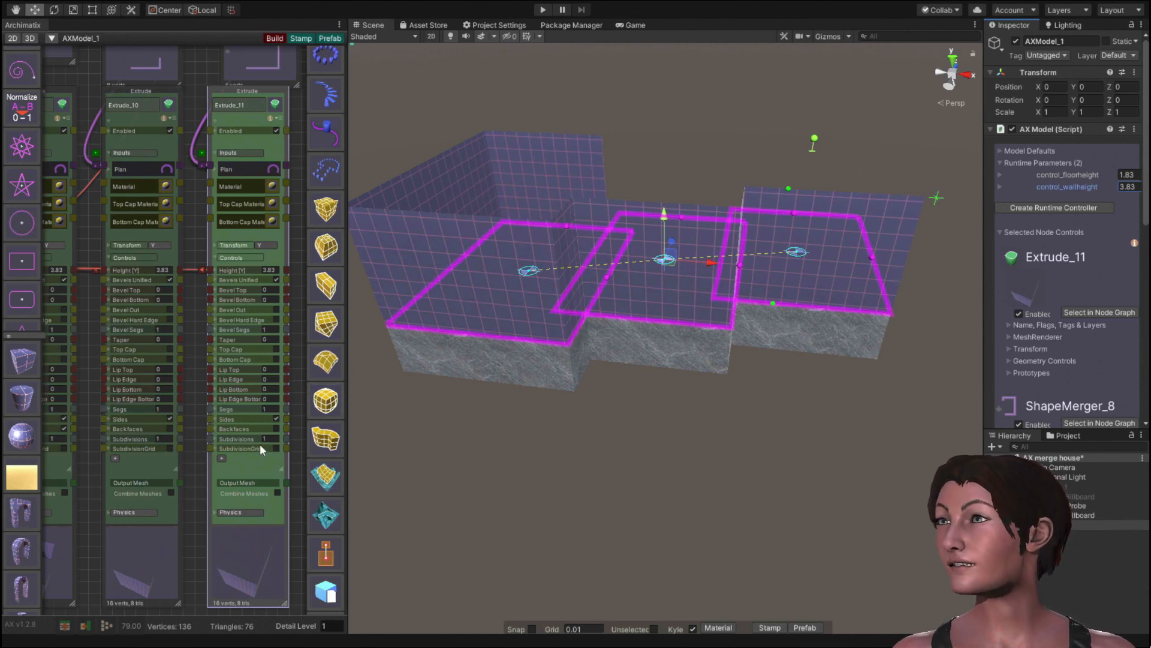
Enable Backfaces on Extrude_11 and Extrude_10, and collapse the Controls of both nodes.
{"action": "left_click", "coordinate": [276, 428]}
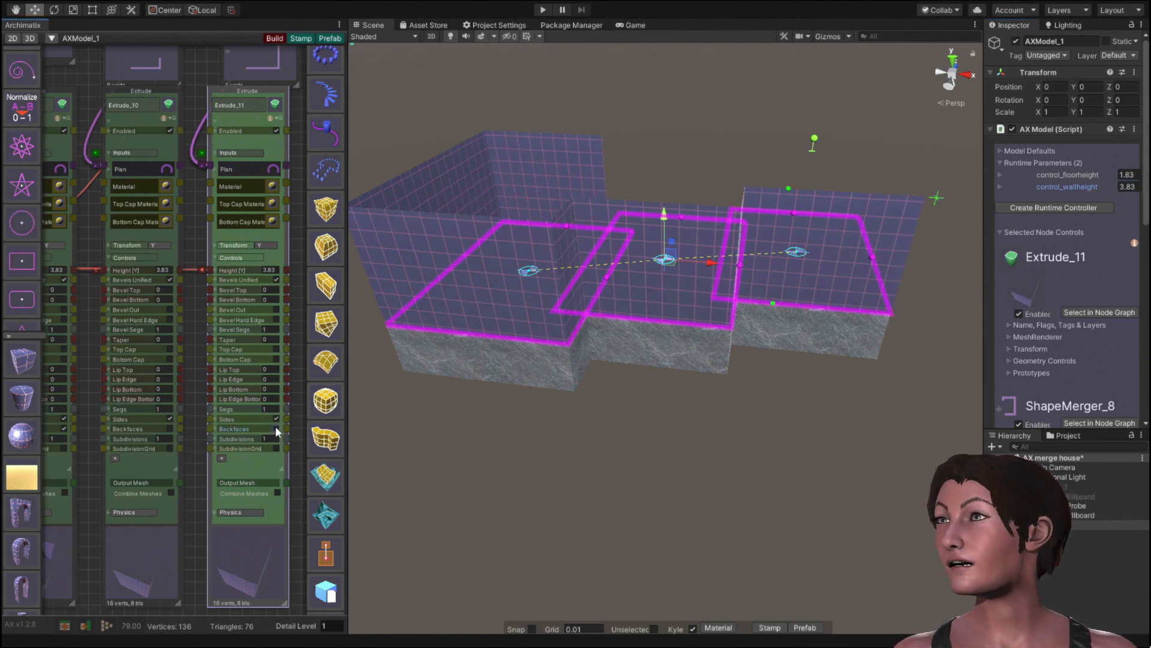
{"action": "left_click", "coordinate": [171, 427]}
{"action": "left_click", "coordinate": [170, 427]}
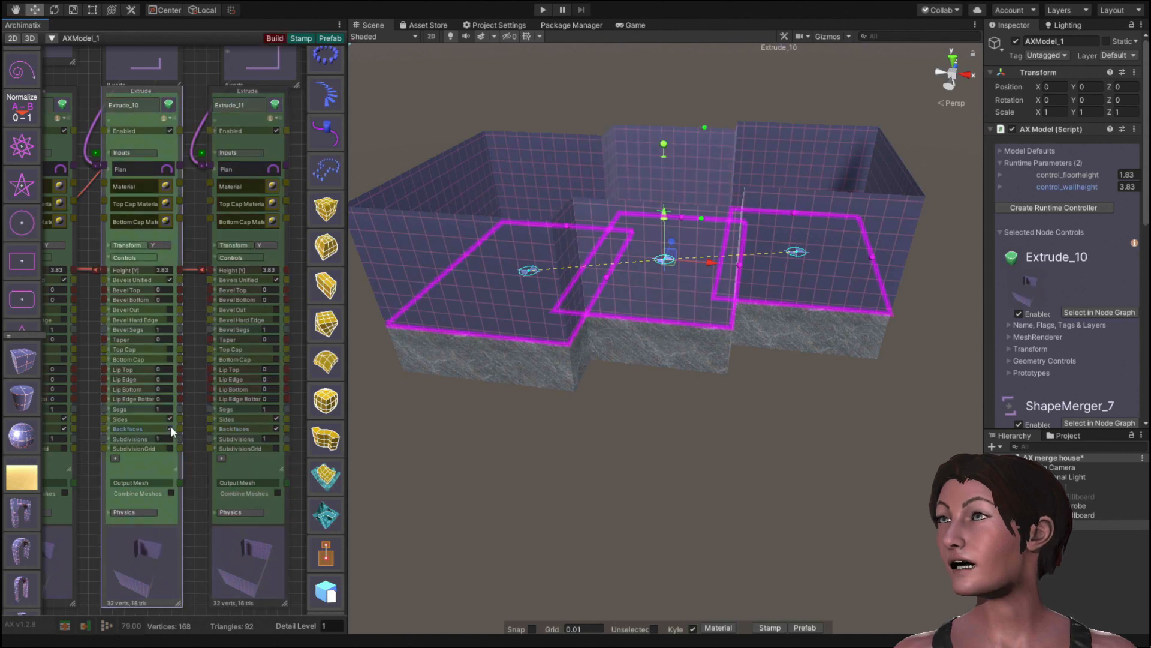
{"action": "left_click", "coordinate": [238, 257]}
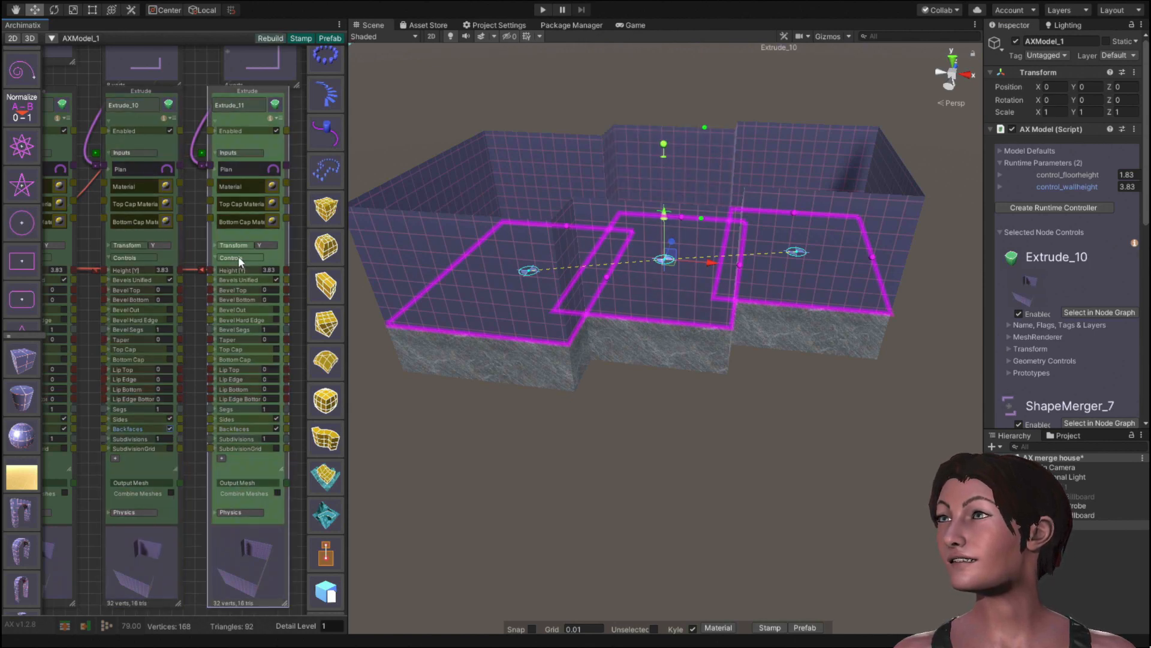
{"action": "left_click", "coordinate": [146, 256]}
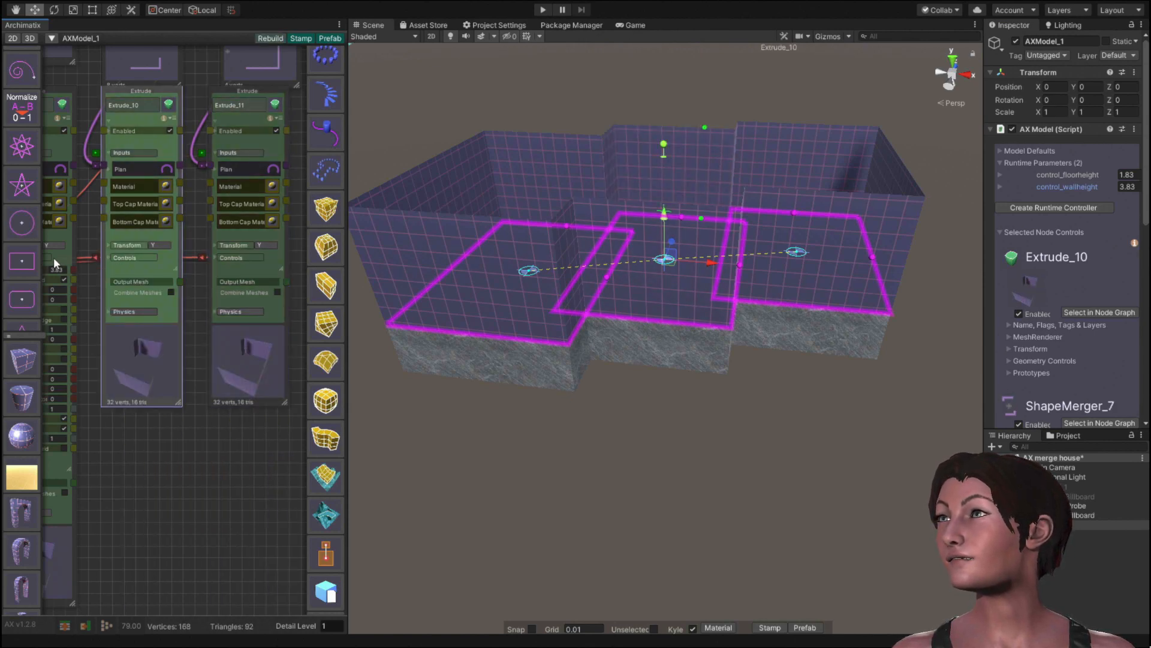
Collapse the Controls of the Extrude_9 node.
{"action": "left_click", "coordinate": [49, 257]}
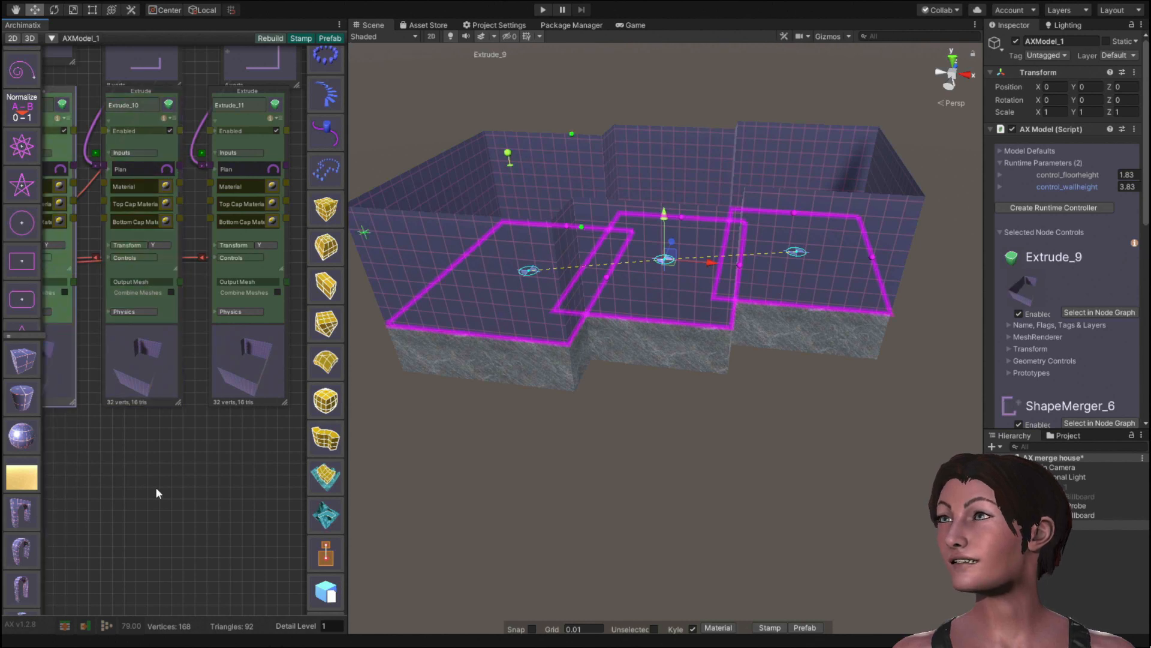
{"action": "middle_click_drag", "start_coordinate": [155, 487], "coordinate": [222, 487]}
{"action": "scroll", "coordinate": [222, 487], "scroll_direction": "down", "scroll_amount": 4}
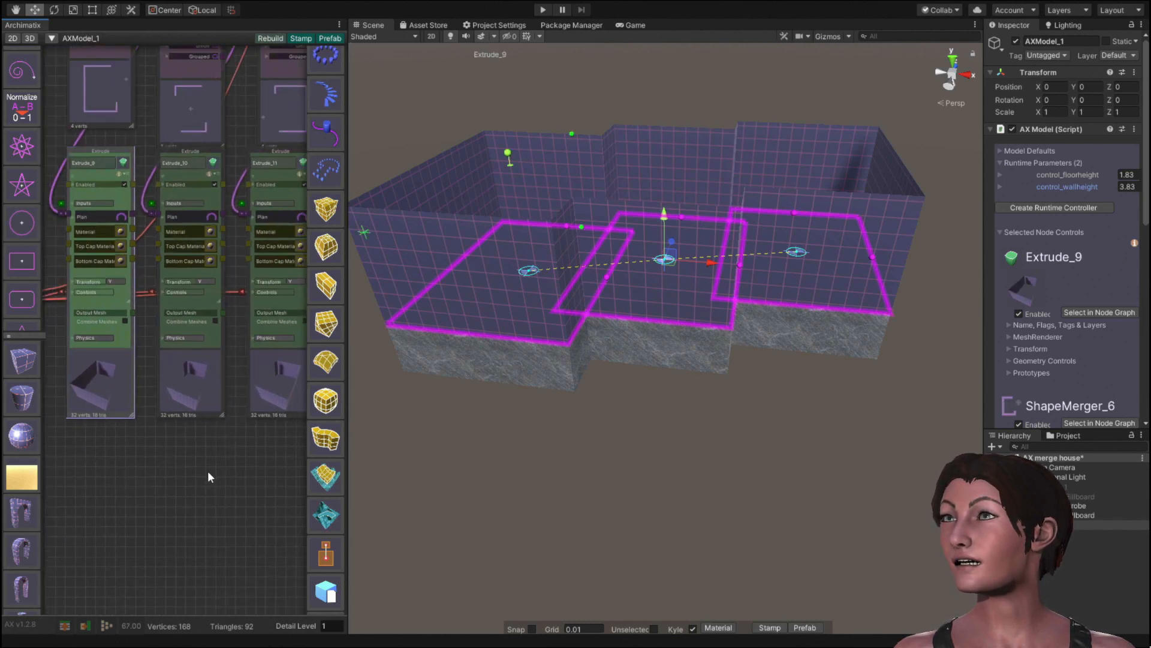
{"action": "scroll", "coordinate": [198, 473], "scroll_direction": "down", "scroll_amount": 2}
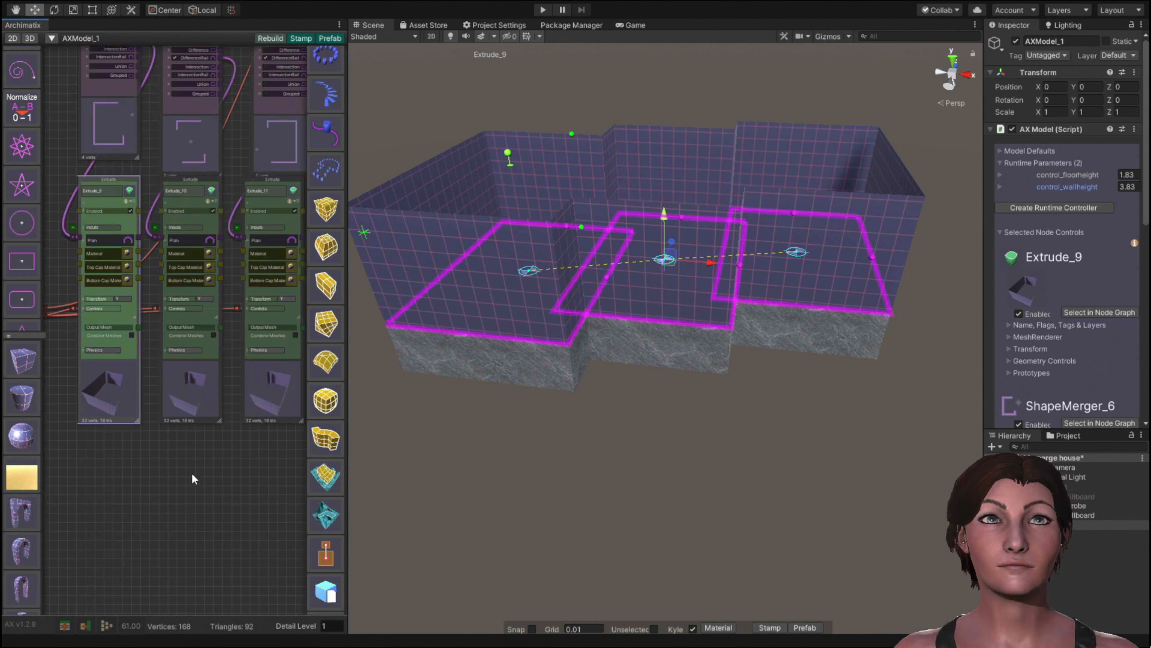
{"action": "middle_click_drag", "start_coordinate": [195, 472], "coordinate": [196, 383]}
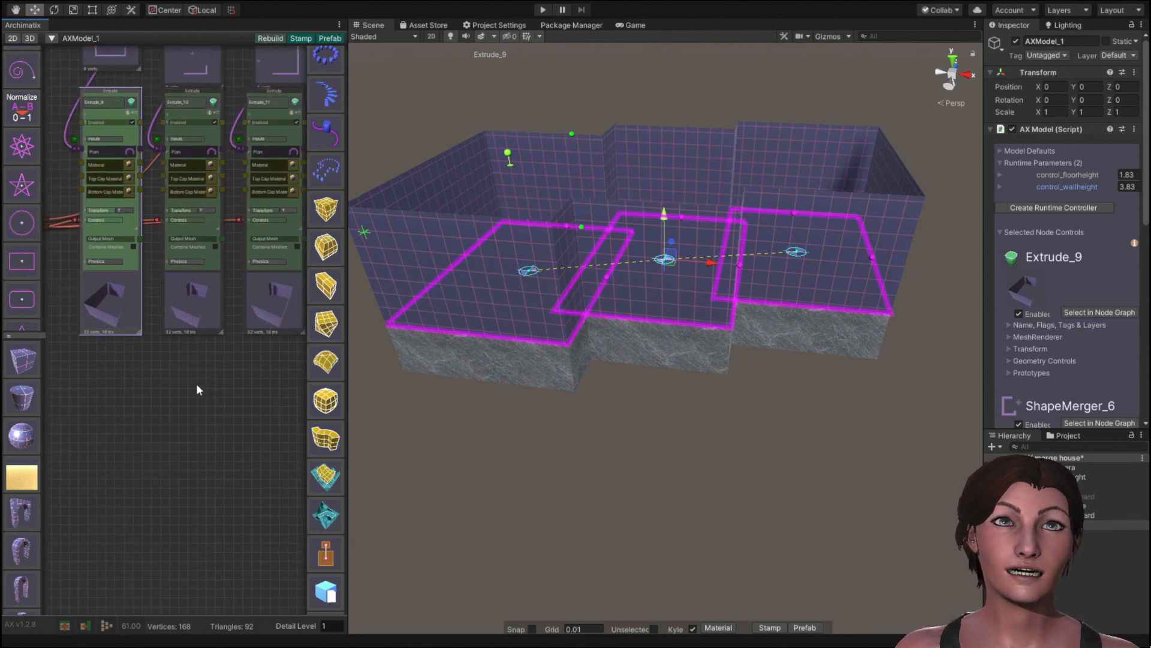
{"action": "scroll", "coordinate": [182, 391], "scroll_direction": "down", "scroll_amount": 2}
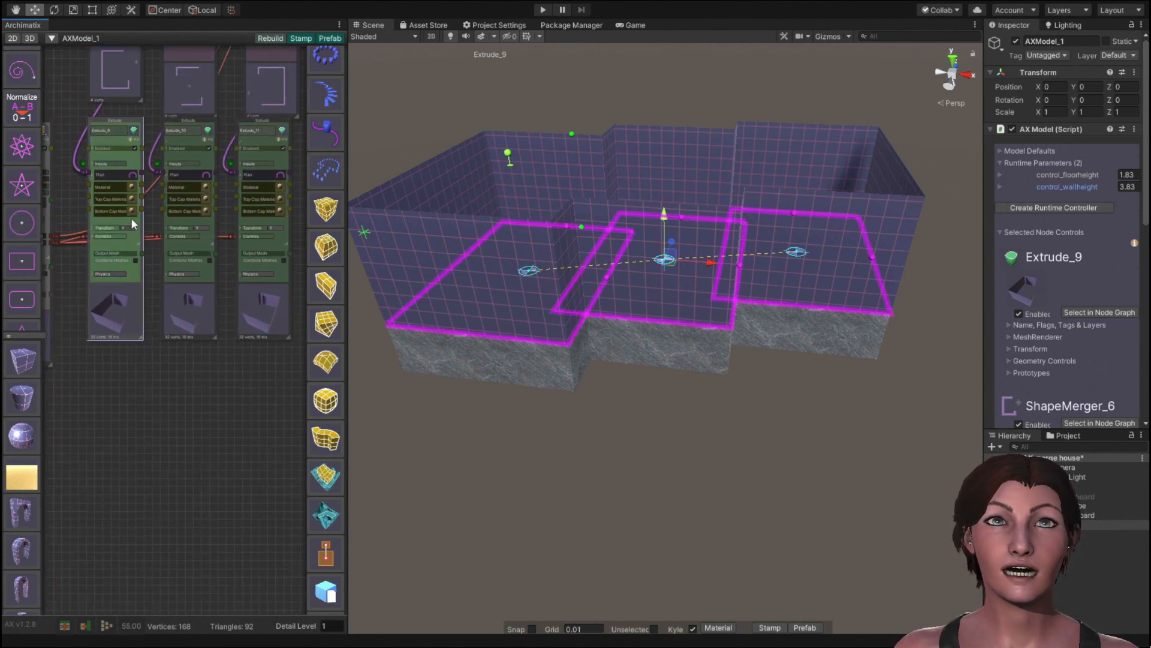
Add a material node to Extrude_9's Material input, place it below the node, and assign AX_GridPoche.
{"action": "left_click", "coordinate": [133, 188]}
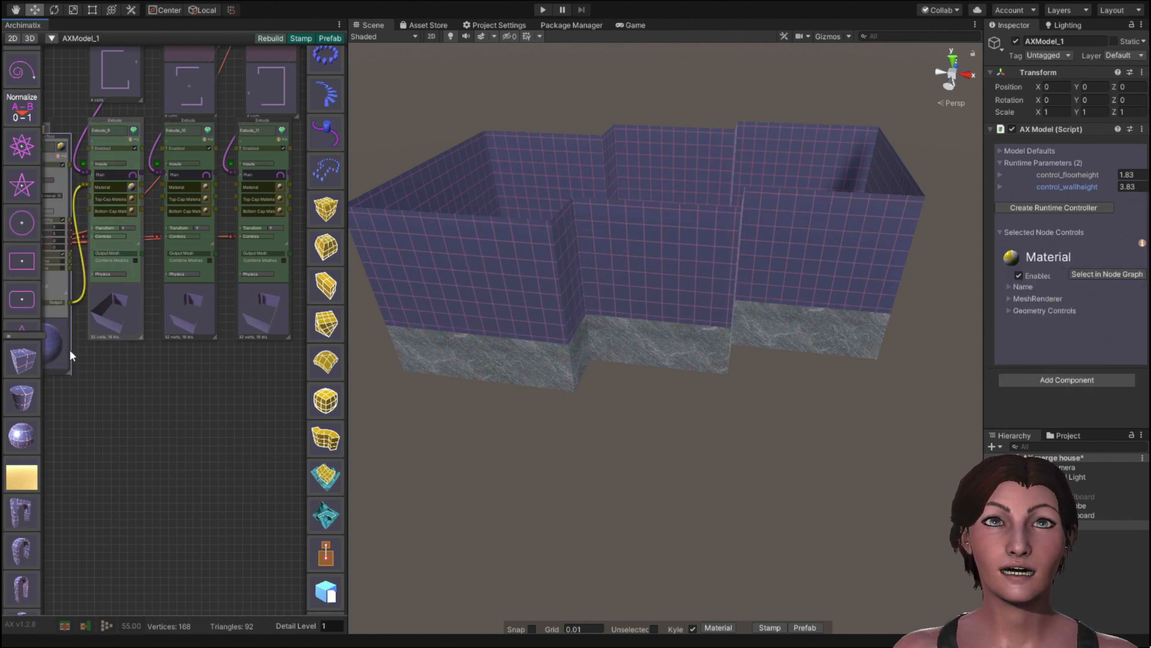
{"action": "left_click_drag", "start_coordinate": [69, 349], "coordinate": [143, 565]}
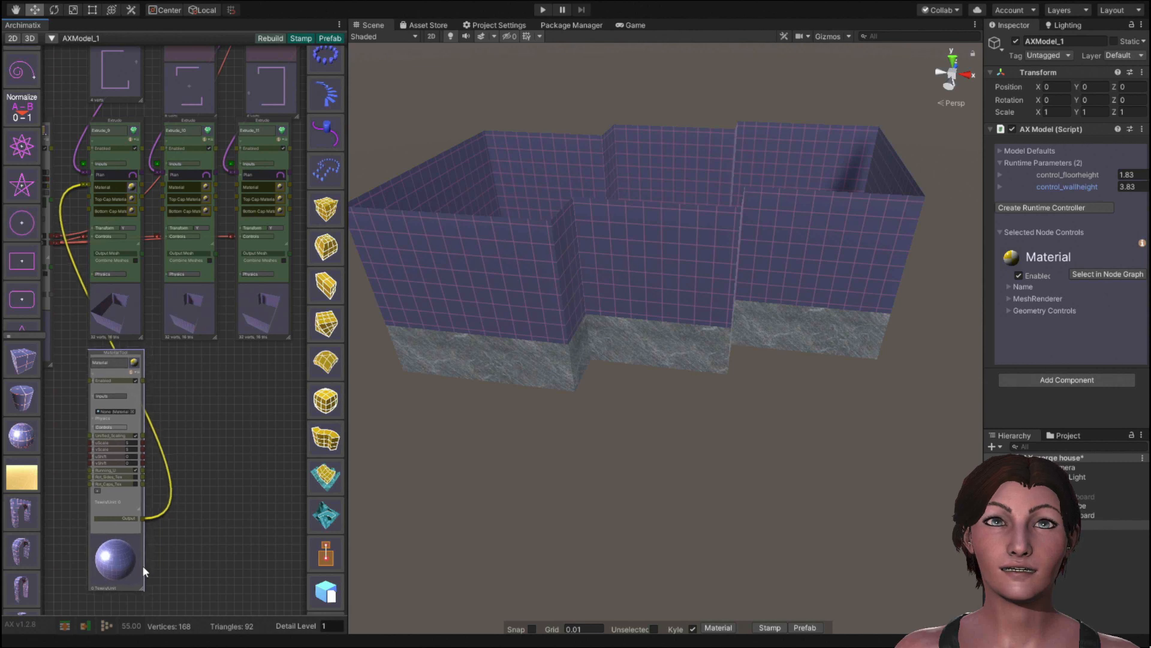
{"action": "left_click", "coordinate": [131, 409]}
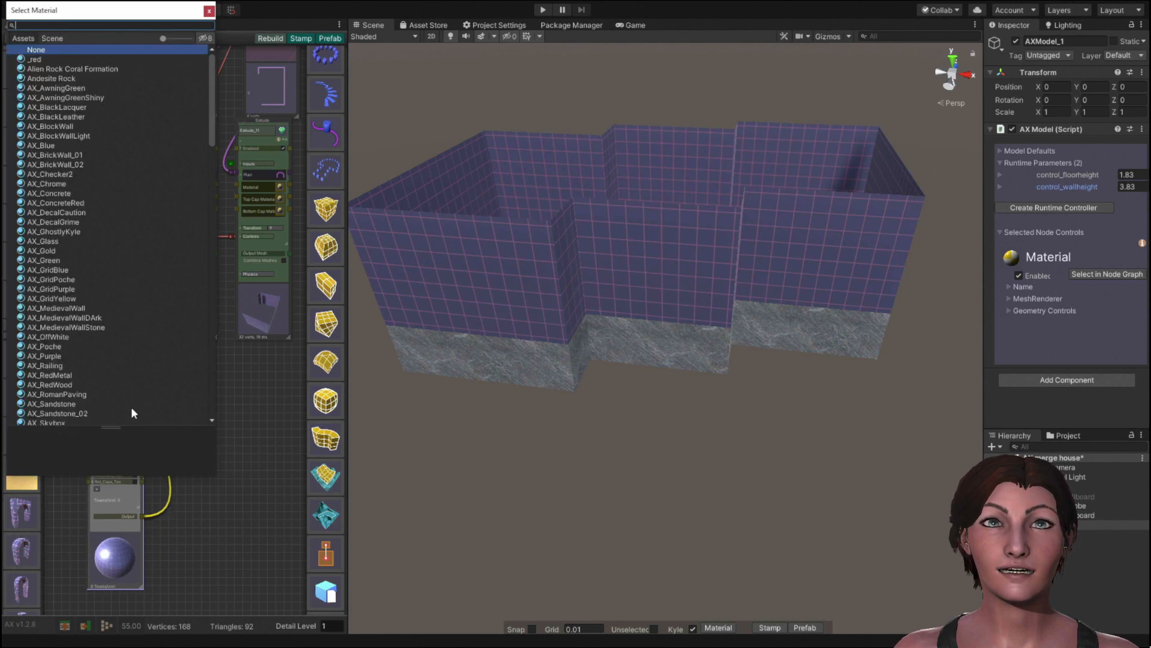
{"action": "left_click", "coordinate": [63, 279]}
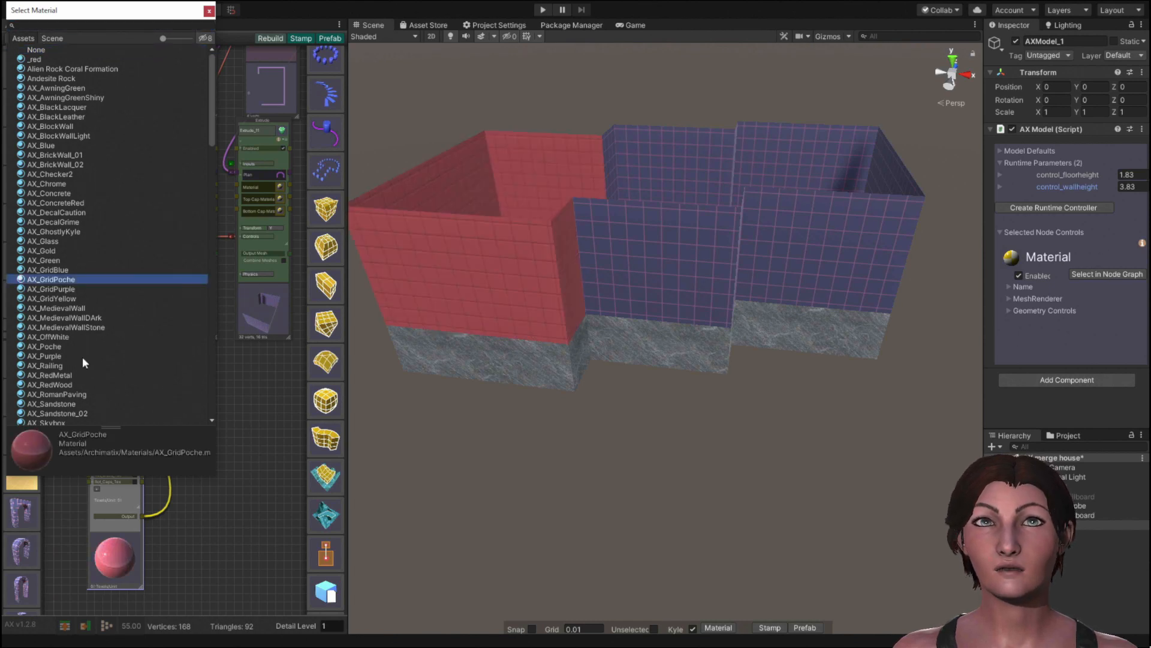
{"action": "double_click", "coordinate": [50, 275]}
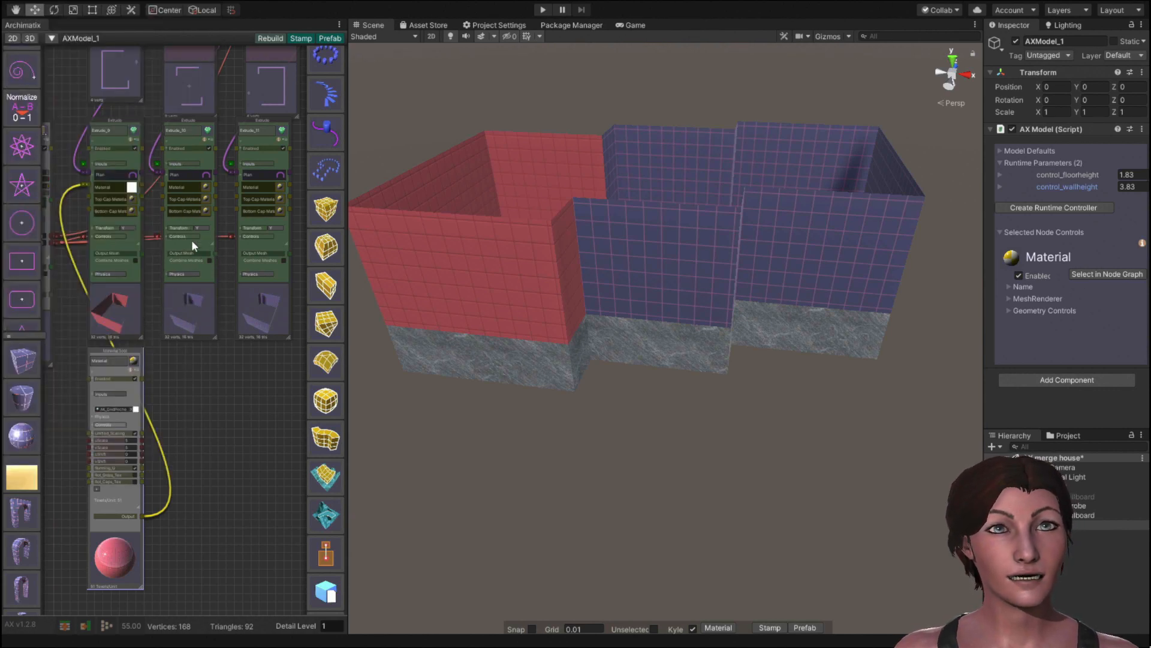
Add a material node to Extrude_10's Material input, place it below the node, and assign AX_GridYellow.
{"action": "left_click", "coordinate": [205, 188]}
{"action": "left_click_drag", "start_coordinate": [136, 308], "coordinate": [208, 531]}
{"action": "left_click", "coordinate": [204, 417]}
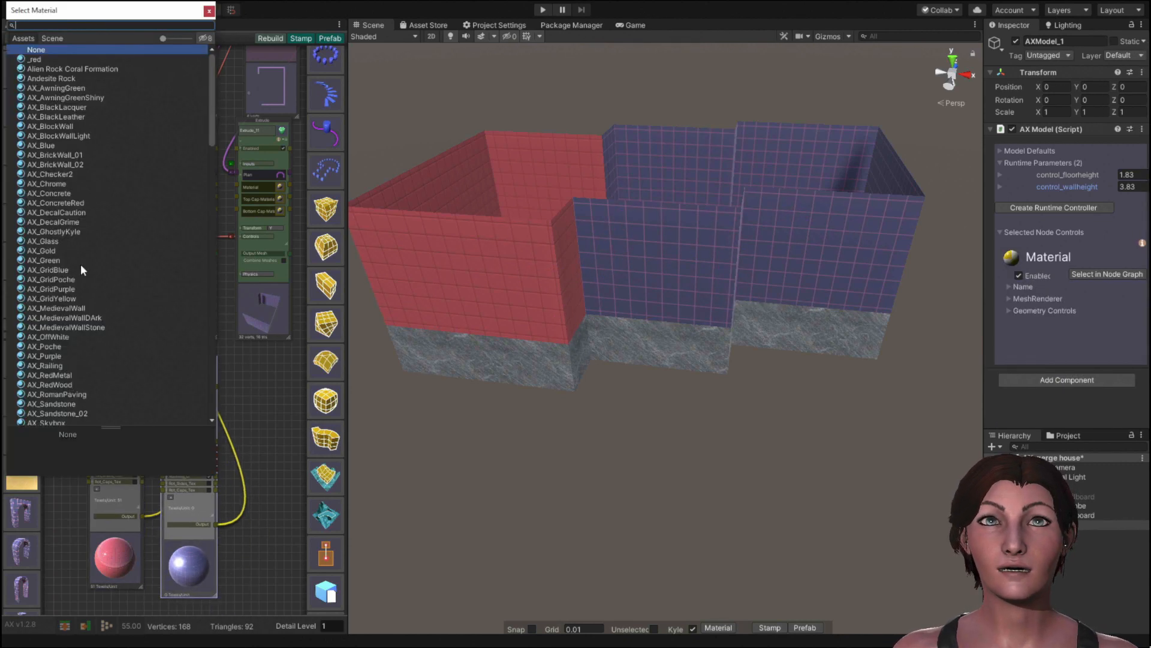
{"action": "double_click", "coordinate": [52, 298]}
Add a material node to Extrude_11's Material input, place it below the node, and assign AX_GridBlue.
{"action": "middle_click_drag", "start_coordinate": [233, 375], "coordinate": [184, 383]}
{"action": "left_click", "coordinate": [227, 194]}
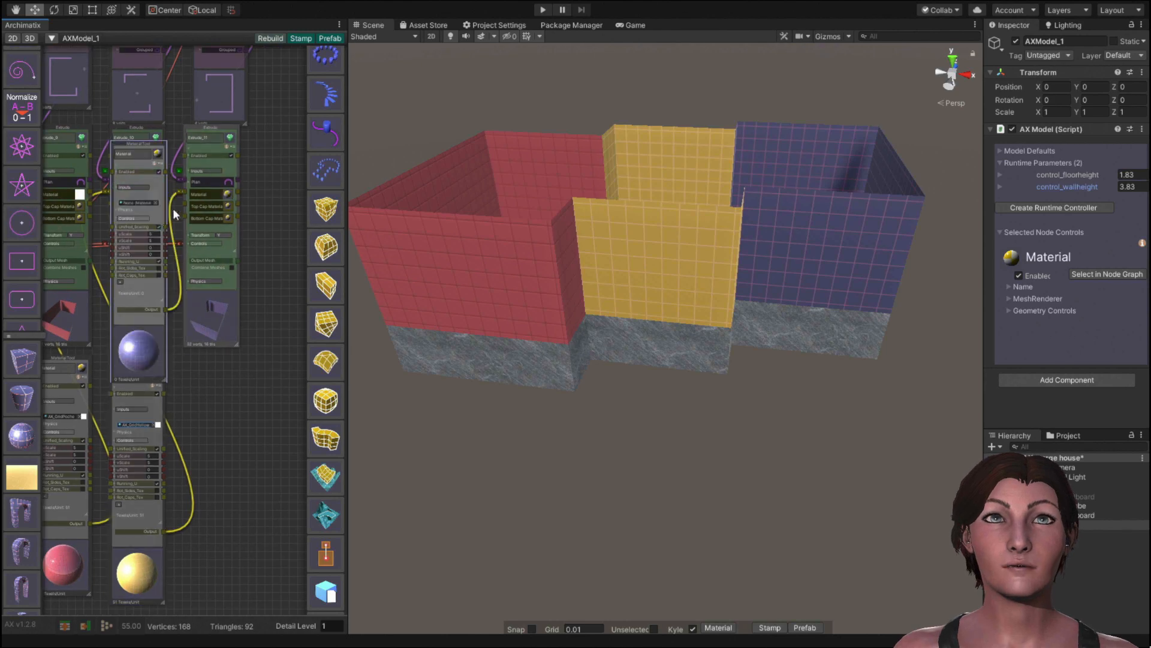
{"action": "left_click_drag", "start_coordinate": [136, 306], "coordinate": [213, 529]}
{"action": "left_click", "coordinate": [228, 424]}
{"action": "double_click", "coordinate": [50, 268]}
{"action": "scroll", "coordinate": [267, 280], "scroll_direction": "down", "scroll_amount": 5}
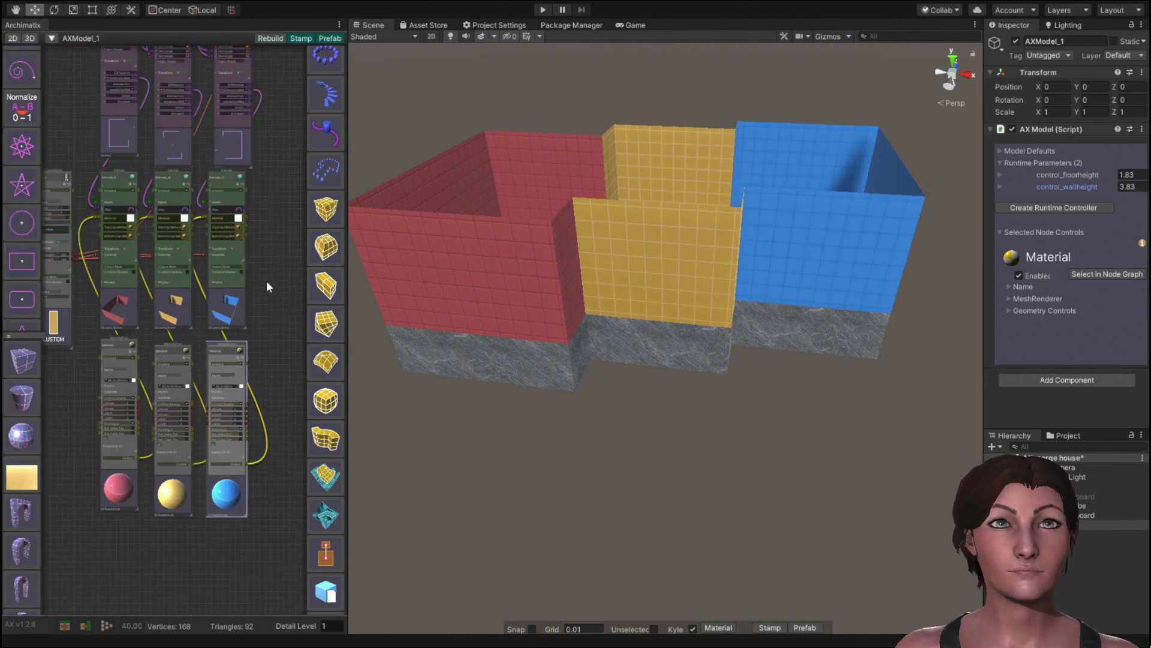
{"action": "scroll", "coordinate": [179, 154], "scroll_direction": "up", "scroll_amount": 10}
{"action": "scroll", "coordinate": [145, 311], "scroll_direction": "down", "scroll_amount": 6}
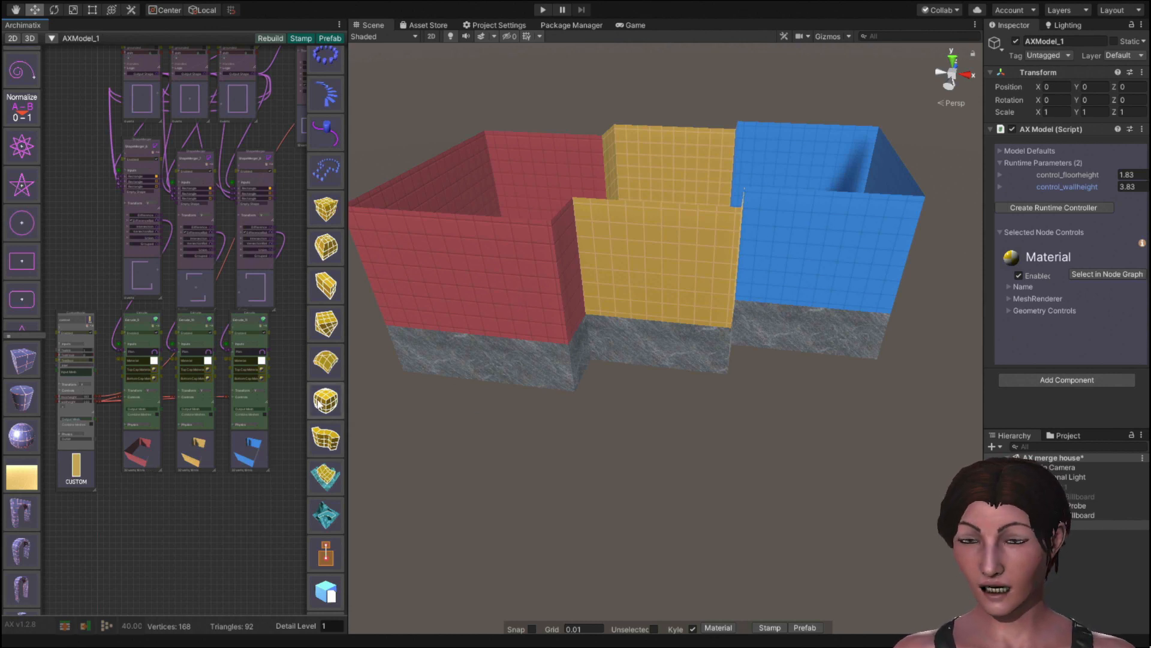
Resize the wing rectangles of the floor plan: shorten the red wing, widen the yellow and blue wings, and lengthen the blue wing.
{"action": "key", "text": "alt"}
{"action": "left_click_drag", "start_coordinate": [645, 431], "coordinate": [643, 412], "text": "alt"}
{"action": "left_click", "coordinate": [646, 405]}
{"action": "scroll", "coordinate": [630, 401], "scroll_direction": "down", "scroll_amount": 5}
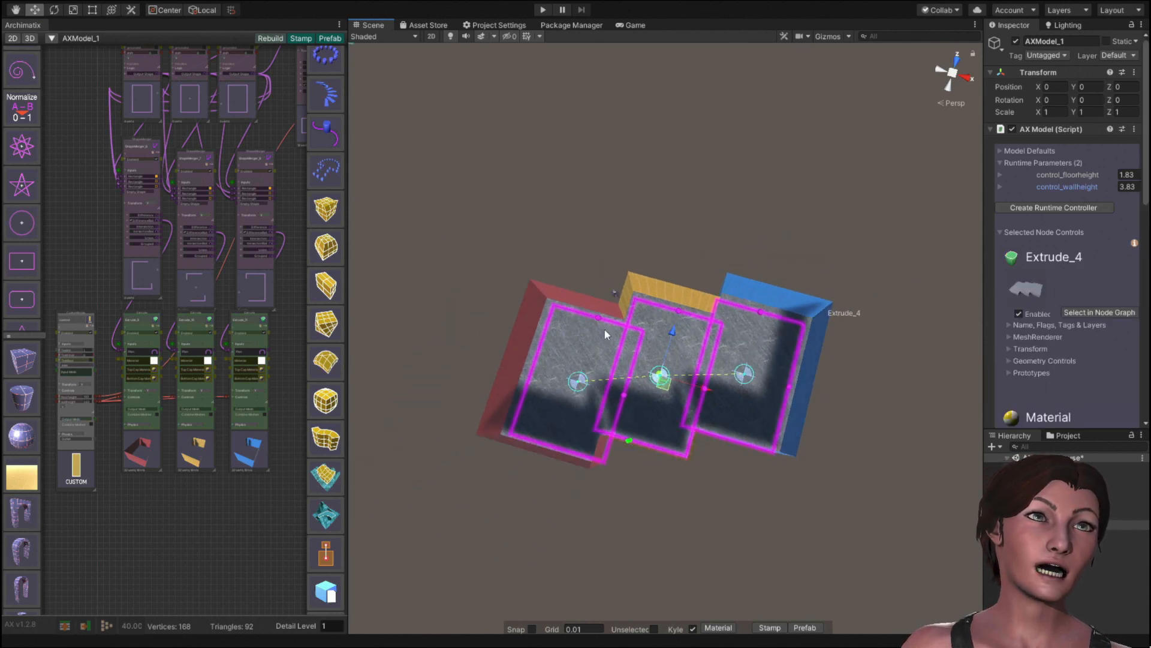
{"action": "left_click_drag", "start_coordinate": [598, 319], "coordinate": [592, 355]}
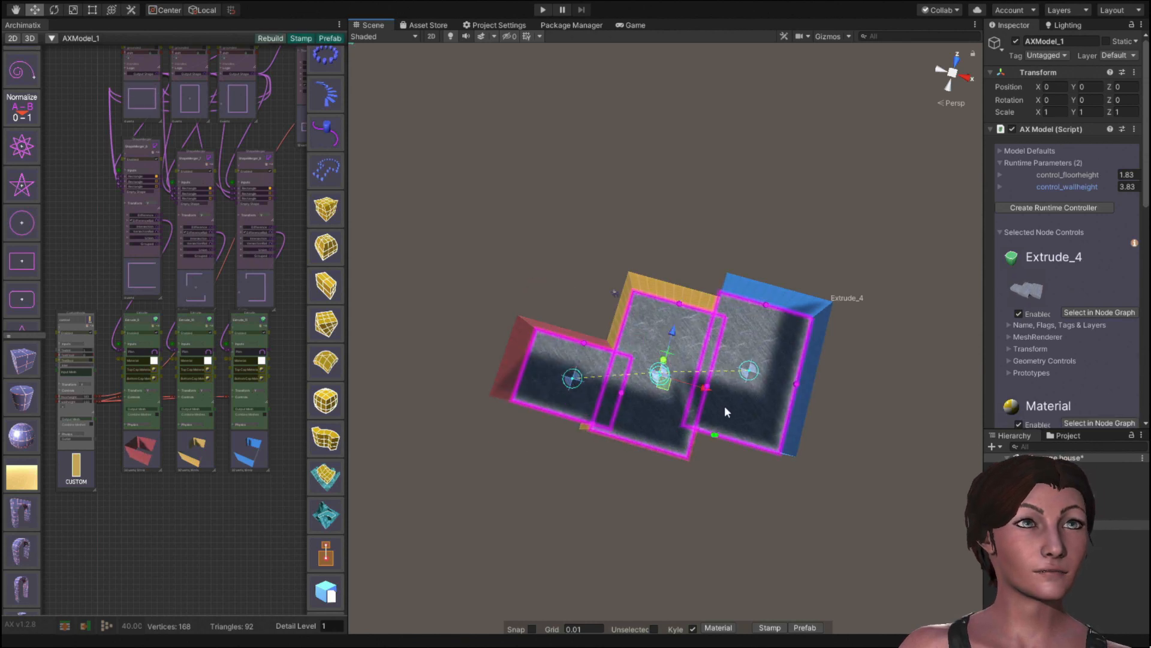
{"action": "left_click_drag", "start_coordinate": [708, 391], "coordinate": [823, 391]}
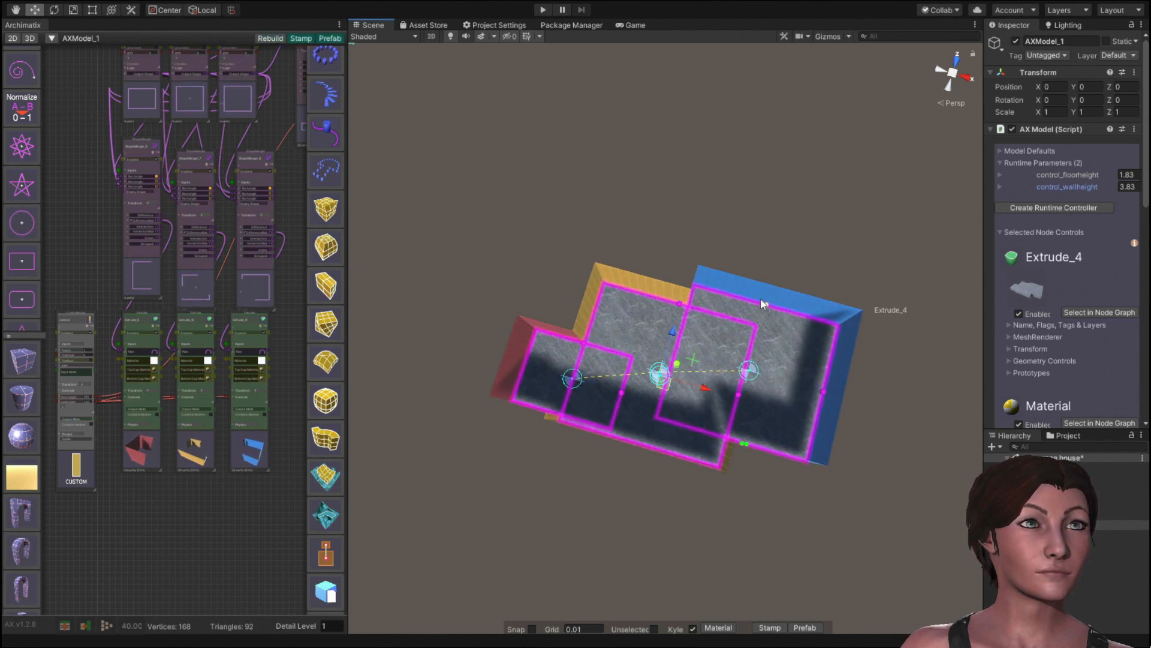
{"action": "left_click_drag", "start_coordinate": [767, 307], "coordinate": [779, 256]}
{"action": "mouse_move", "coordinate": [523, 545]}
{"action": "left_mouse_down", "text": "alt"}
{"action": "mouse_move", "coordinate": [607, 298]}
{"action": "mouse_move", "coordinate": [684, 318]}
{"action": "mouse_move", "coordinate": [767, 389]}
{"action": "mouse_move", "coordinate": [753, 419]}
{"action": "mouse_move", "coordinate": [293, 405]}
{"action": "mouse_move", "coordinate": [496, 471]}
{"action": "mouse_move", "coordinate": [658, 420]}
{"action": "mouse_move", "coordinate": [678, 402]}
{"action": "mouse_move", "coordinate": [588, 471]}
{"action": "mouse_move", "coordinate": [583, 515]}
{"action": "mouse_move", "coordinate": [536, 559]}
{"action": "left_mouse_up", "text": "alt"}
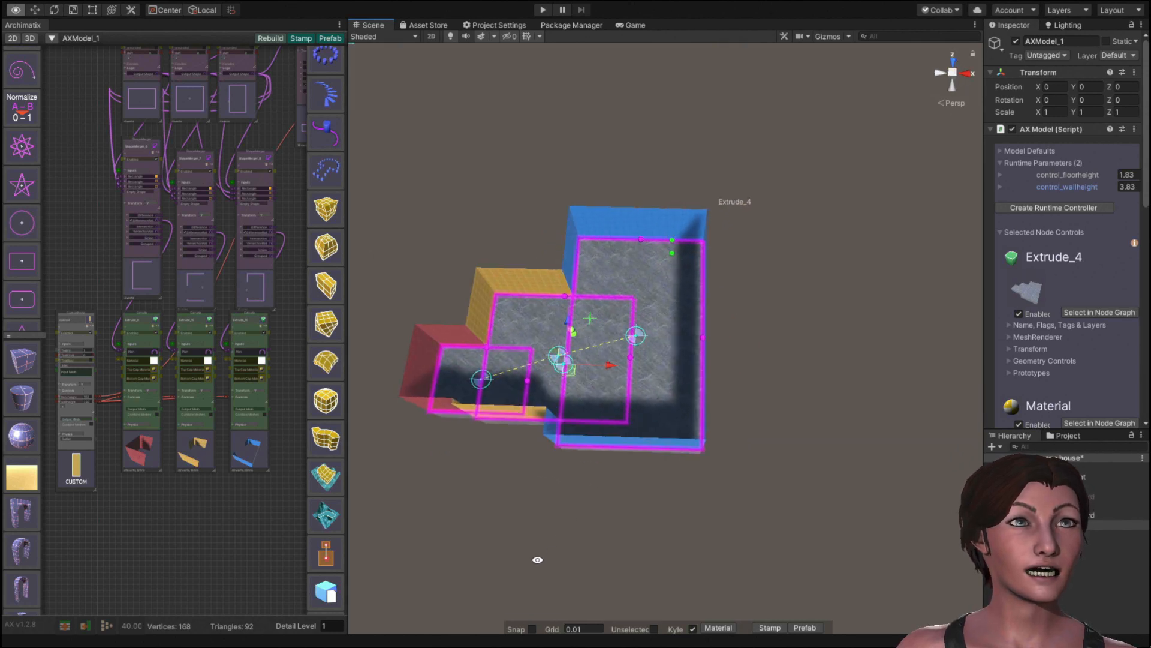
{"action": "middle_click_drag", "start_coordinate": [533, 526], "coordinate": [593, 537]}
{"action": "left_click_drag", "start_coordinate": [570, 538], "coordinate": [600, 480], "text": "alt"}
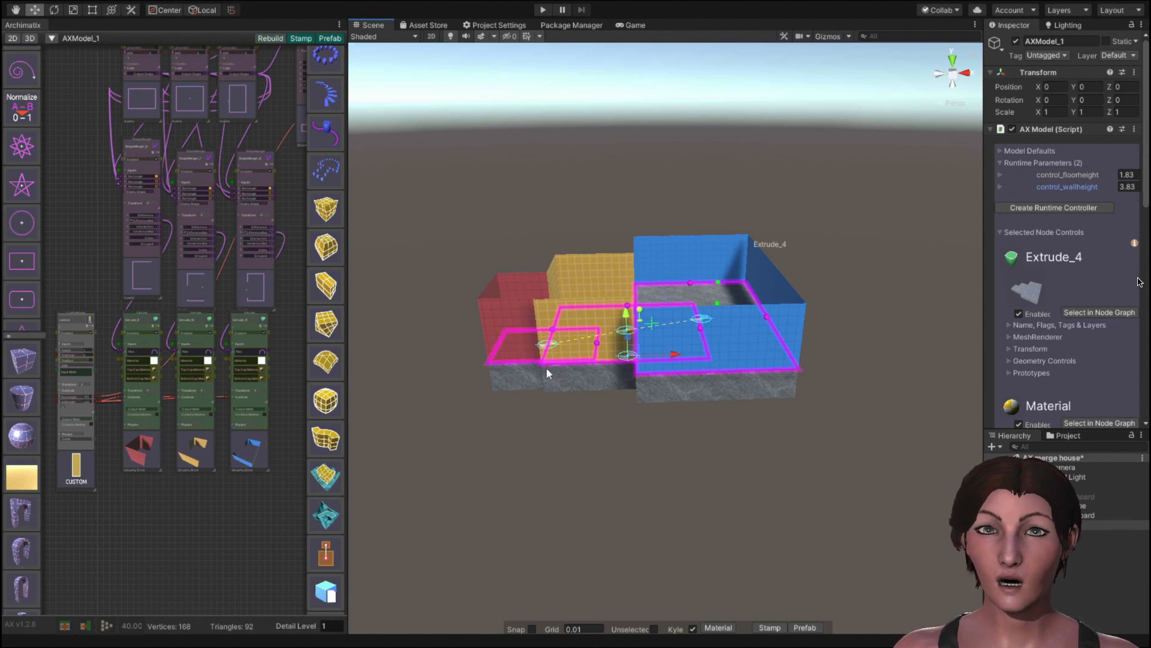
Expand the Plan input of the floor's Extrude_4 node and set its Offset to 0.2.
{"action": "middle_click_drag", "start_coordinate": [292, 347], "coordinate": [142, 516]}
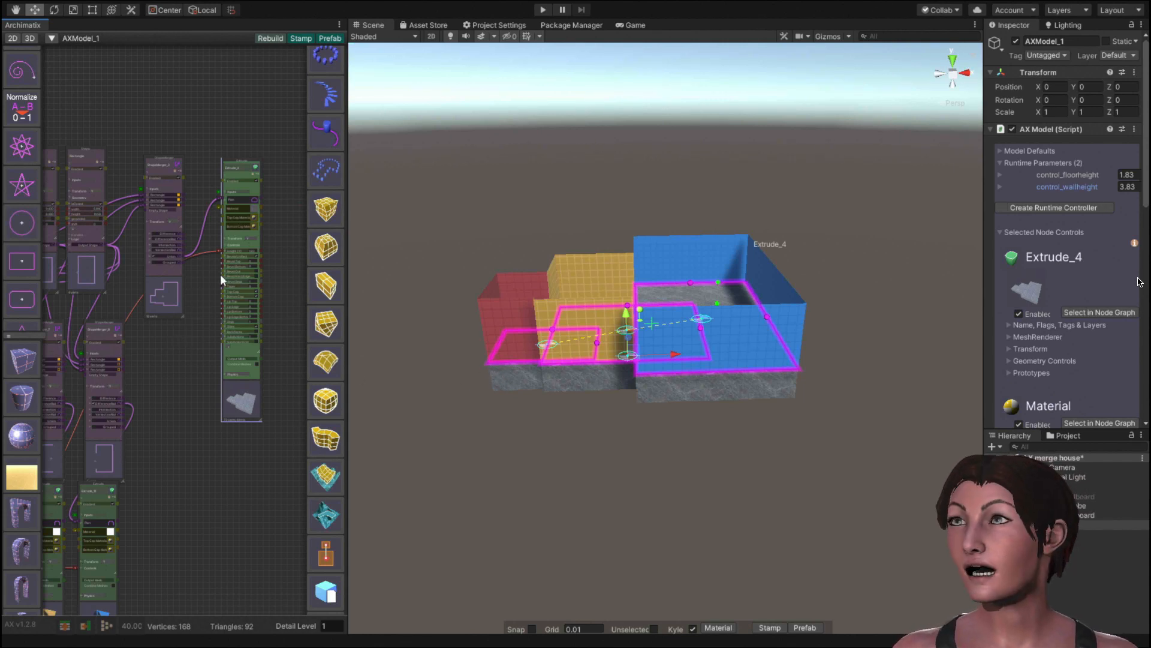
{"action": "scroll", "coordinate": [217, 274], "scroll_direction": "up", "scroll_amount": 8}
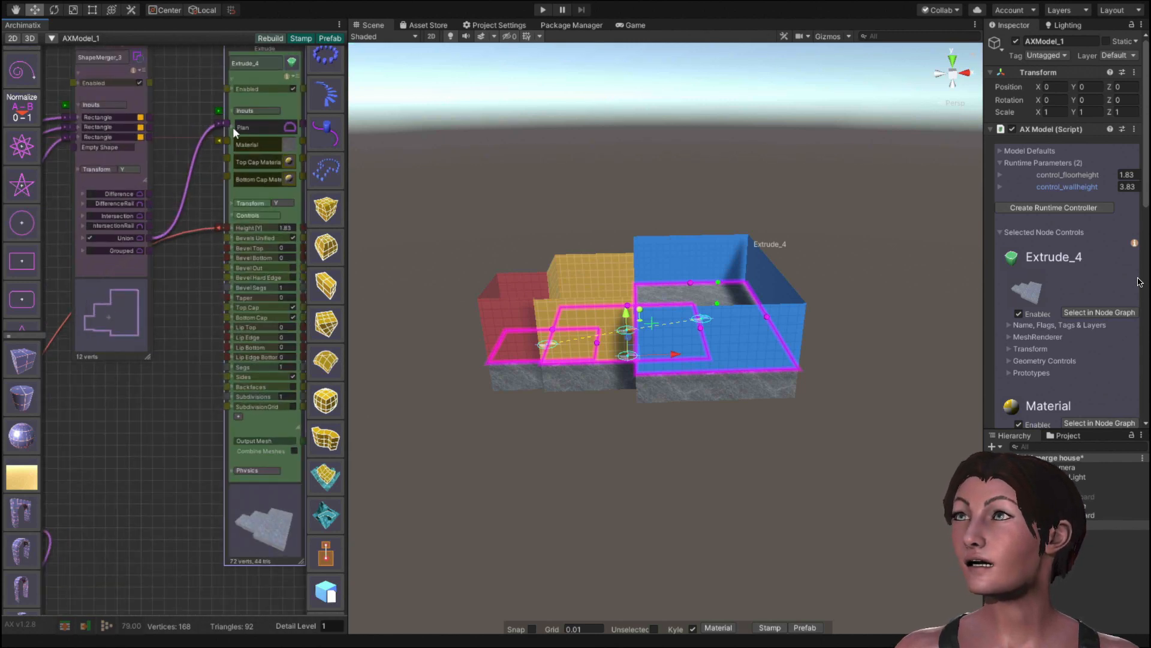
{"action": "left_click", "coordinate": [232, 124]}
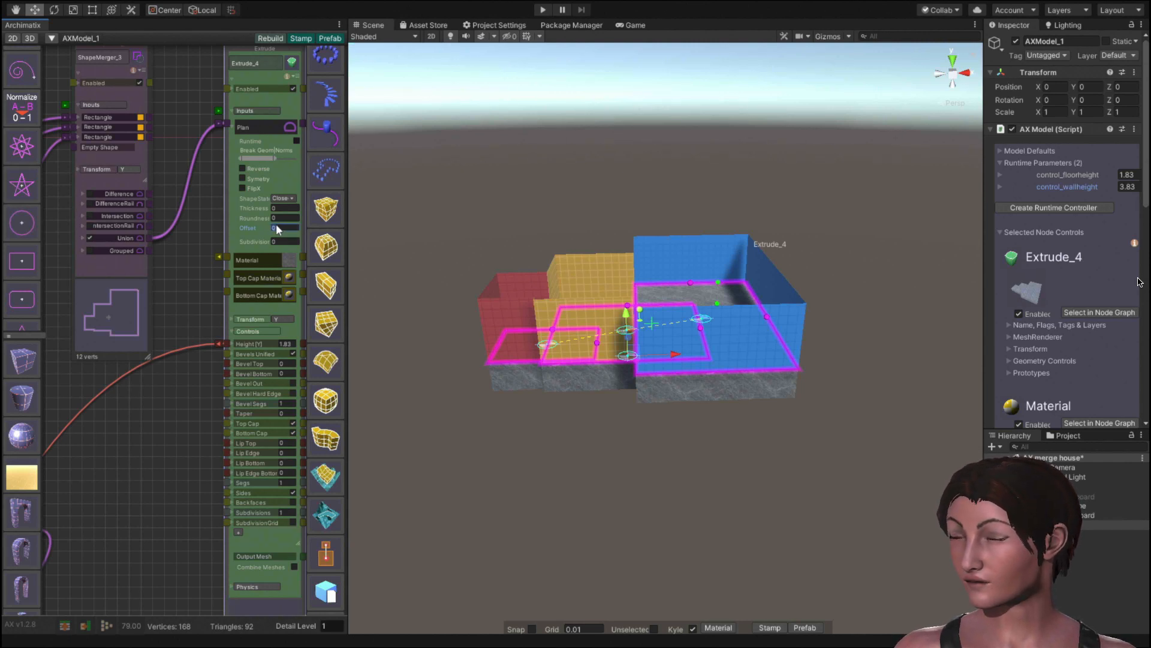
{"action": "key", "text": "BackSpace"}
{"action": "type", "text": "0.2"}
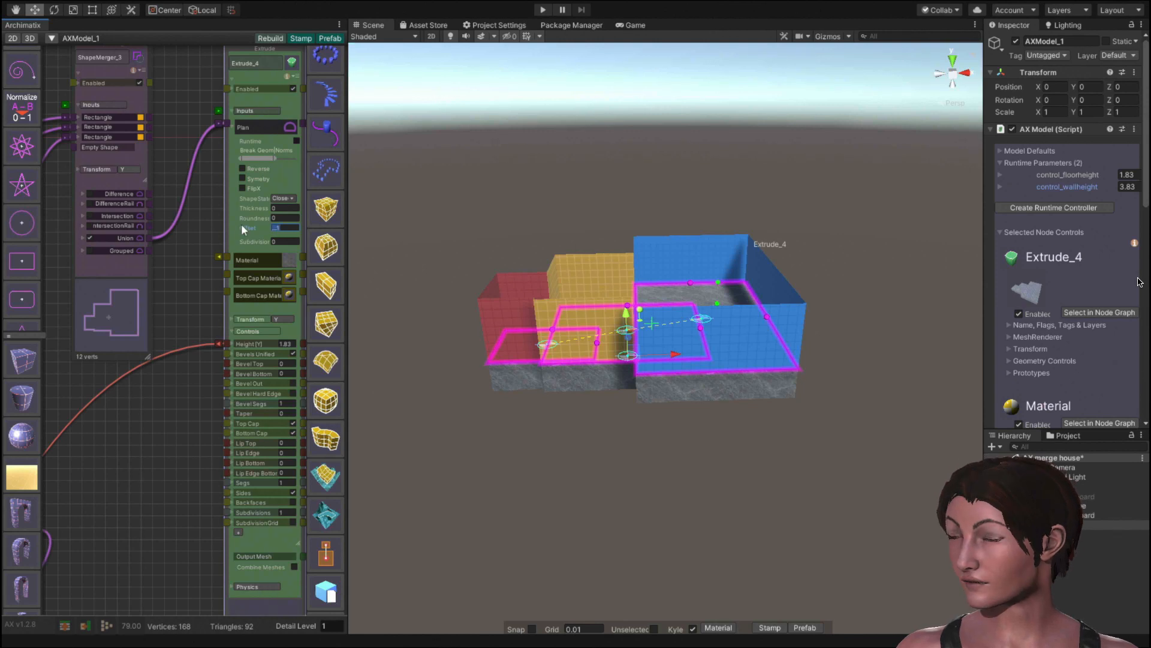
{"action": "key", "text": "Return"}
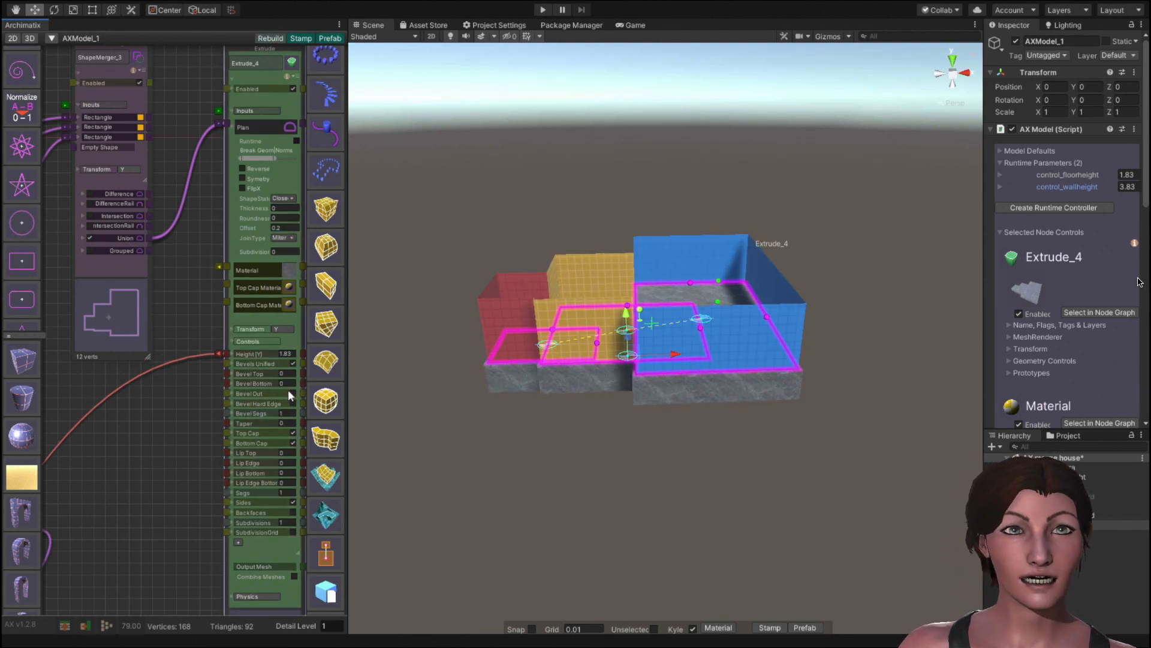
On Extrude_4, disable Bevels Unified, enable Bevel Out, and set Bevel Top to 0.2 and Bevel Segs to 2.
{"action": "left_click", "coordinate": [291, 393]}
{"action": "type", "text": "2"}
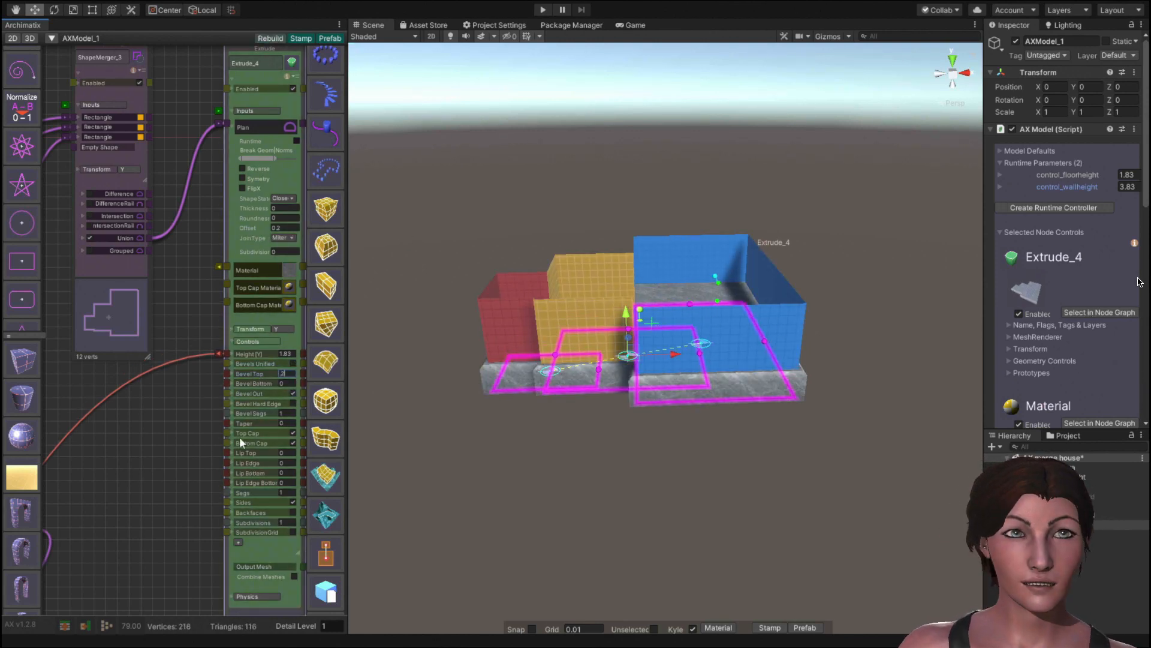
{"action": "left_click", "coordinate": [286, 413]}
{"action": "type", "text": "2"}
{"action": "key", "text": "Return"}
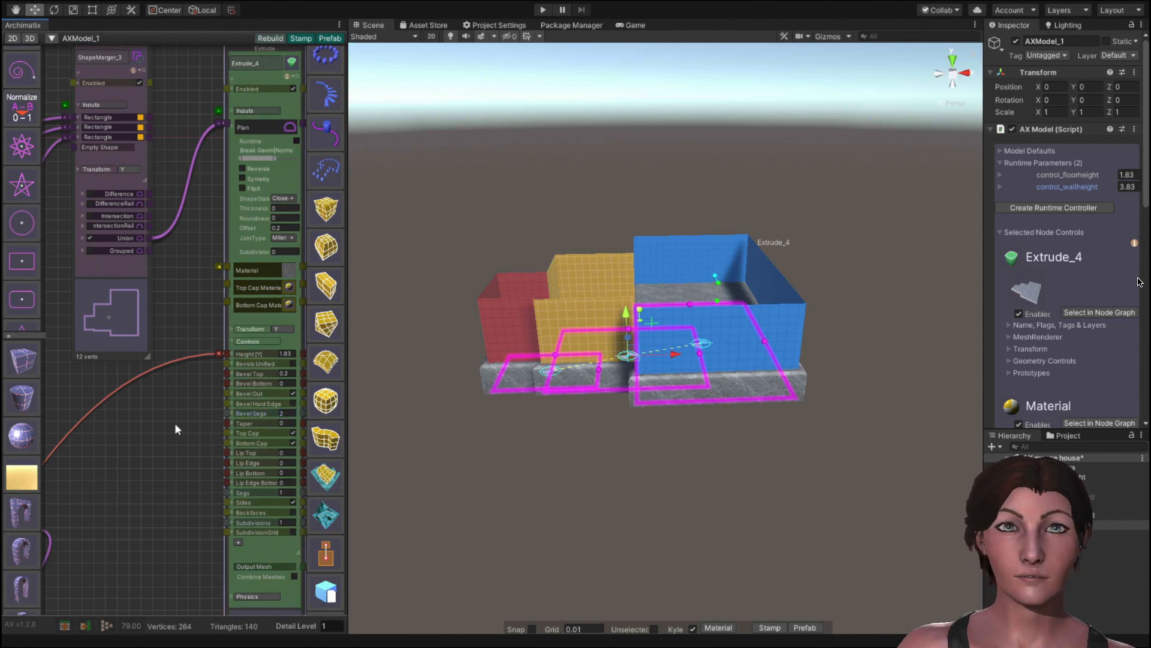
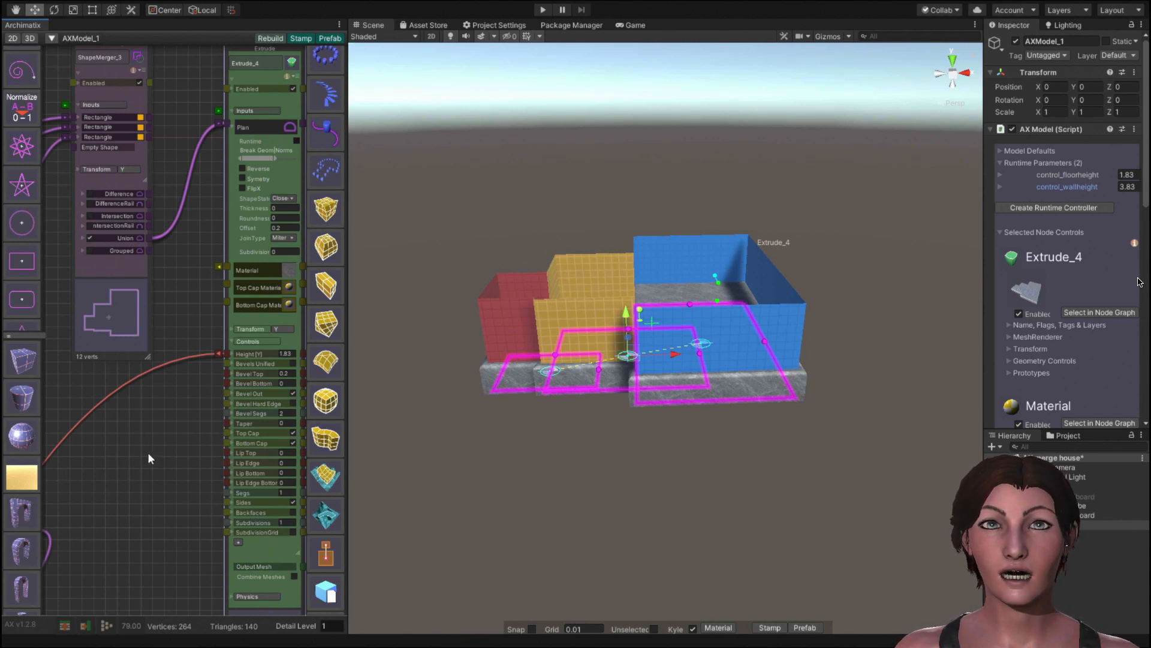
Add an OvoloMolding shape, place its node beside Extrude_4, and collapse Extrude_4's Controls.
{"action": "scroll", "coordinate": [33, 264], "scroll_direction": "down", "scroll_amount": 3}
{"action": "scroll", "coordinate": [33, 264], "scroll_direction": "down", "scroll_amount": 2}
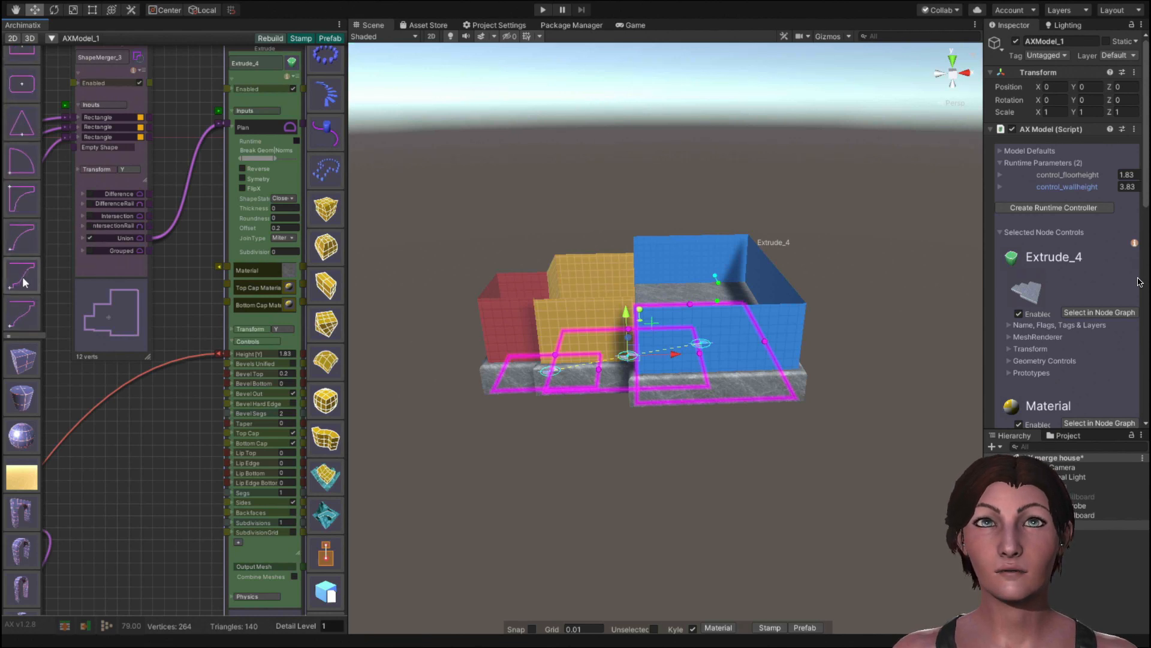
{"action": "scroll", "coordinate": [24, 276], "scroll_direction": "down", "scroll_amount": 2}
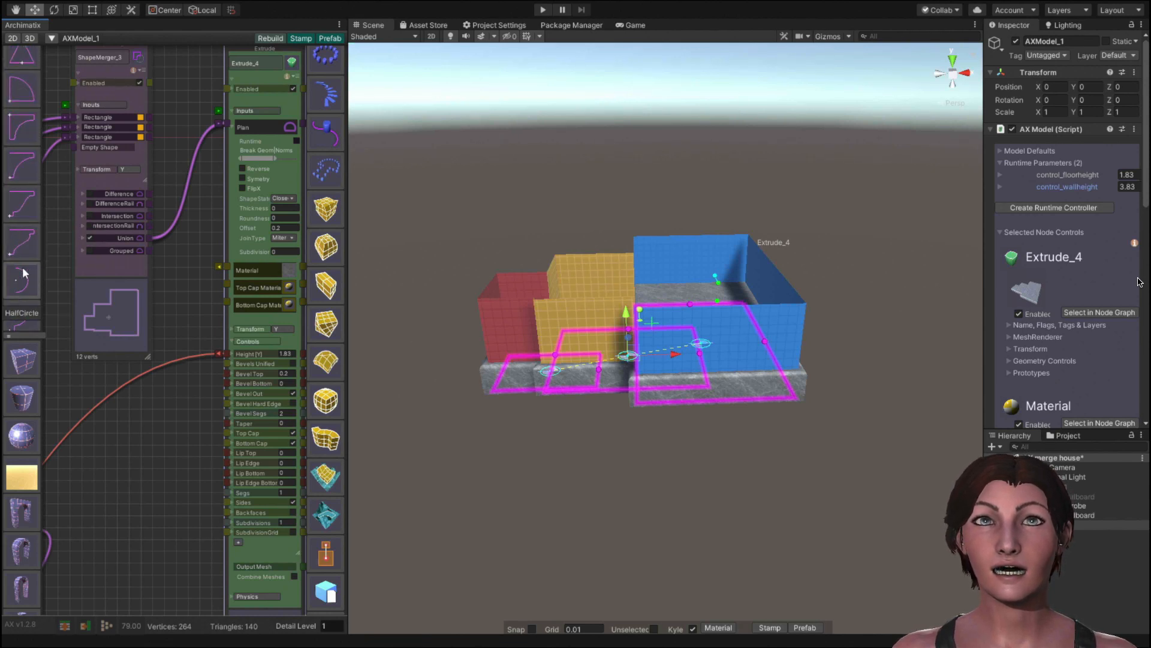
{"action": "scroll", "coordinate": [24, 274], "scroll_direction": "down", "scroll_amount": 1}
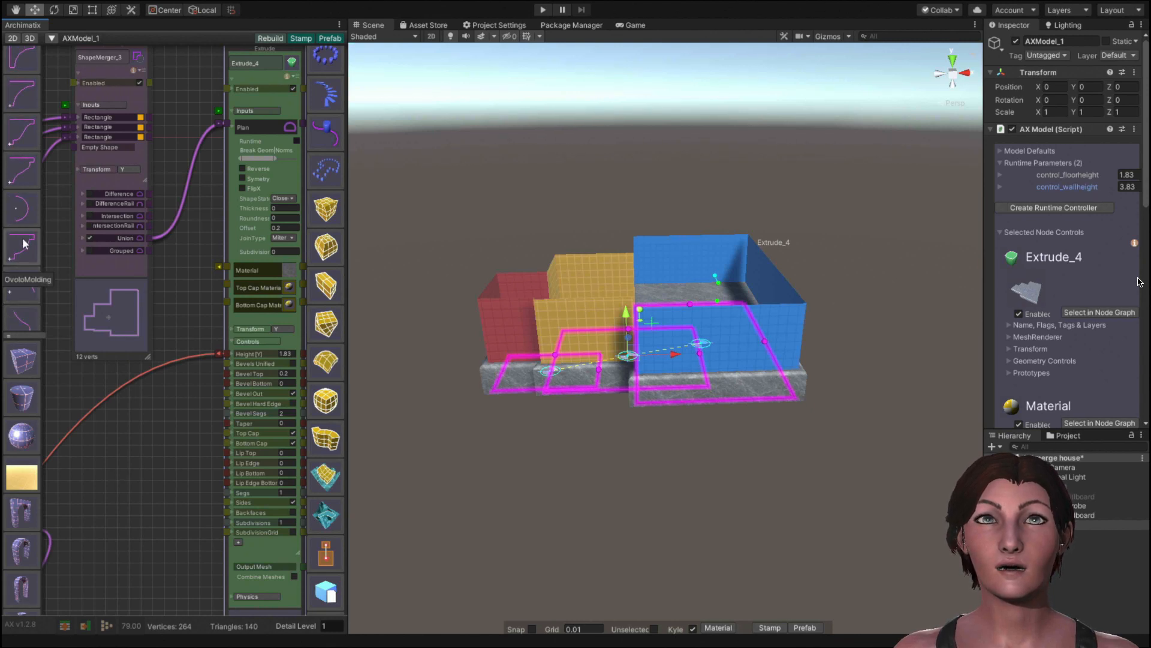
{"action": "left_click", "coordinate": [24, 243]}
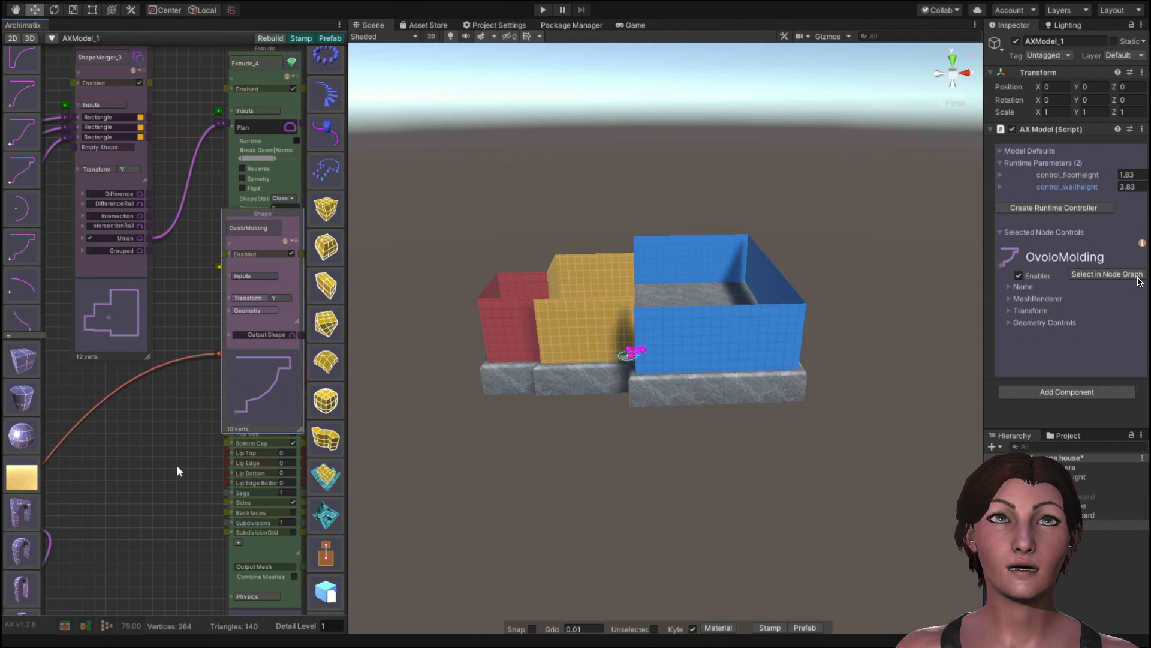
{"action": "scroll", "coordinate": [177, 466], "scroll_direction": "down", "scroll_amount": 1}
{"action": "middle_click_drag", "start_coordinate": [177, 467], "coordinate": [51, 517]}
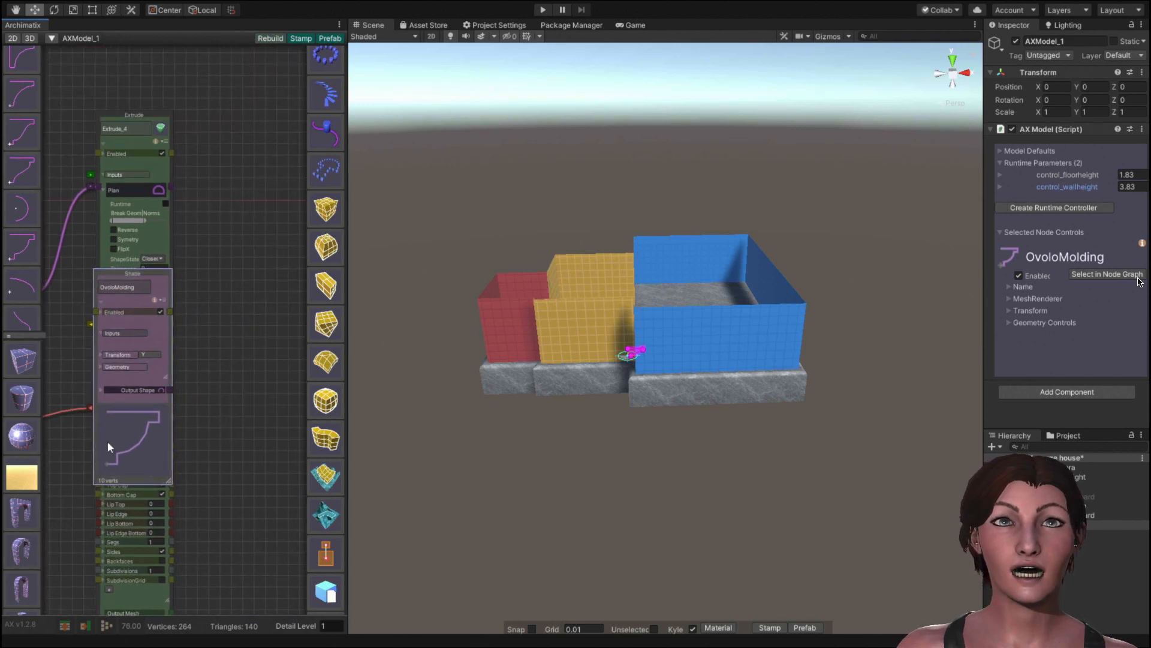
{"action": "left_click_drag", "start_coordinate": [175, 445], "coordinate": [270, 448]}
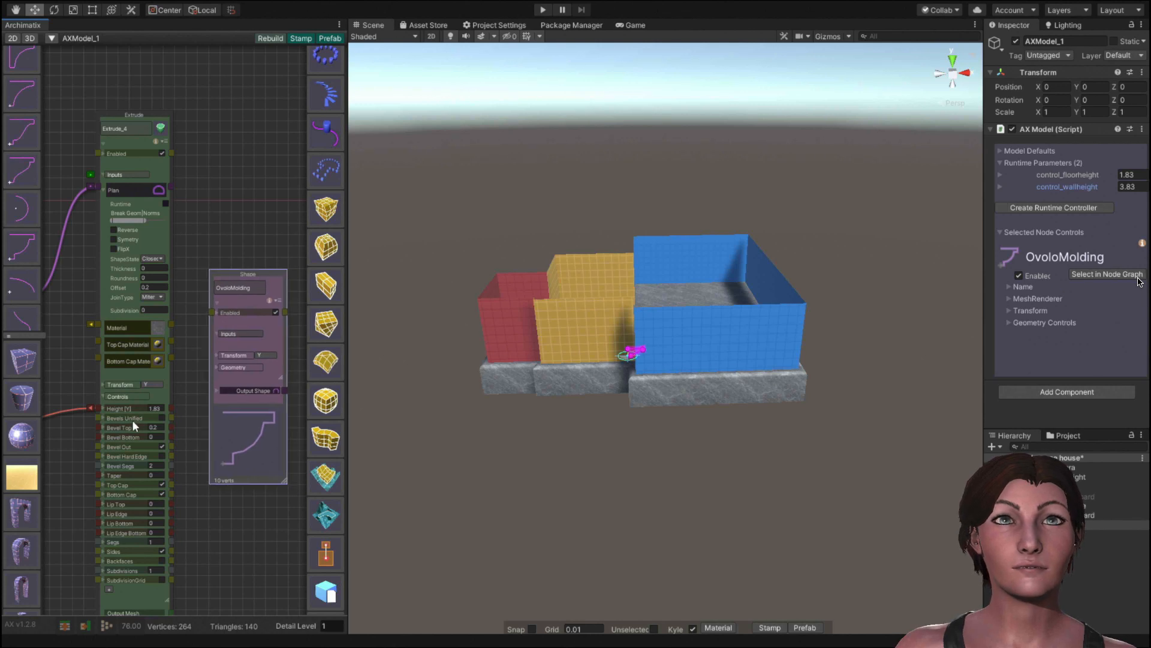
{"action": "left_click", "coordinate": [133, 395]}
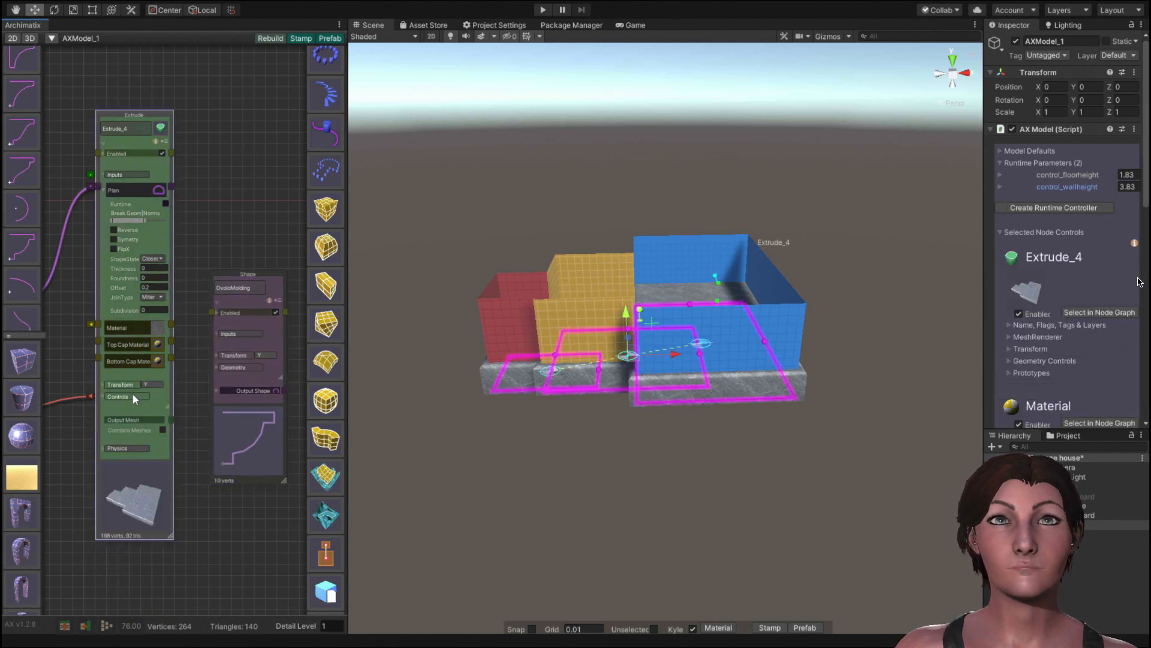
{"action": "middle_click_drag", "start_coordinate": [195, 512], "coordinate": [124, 503]}
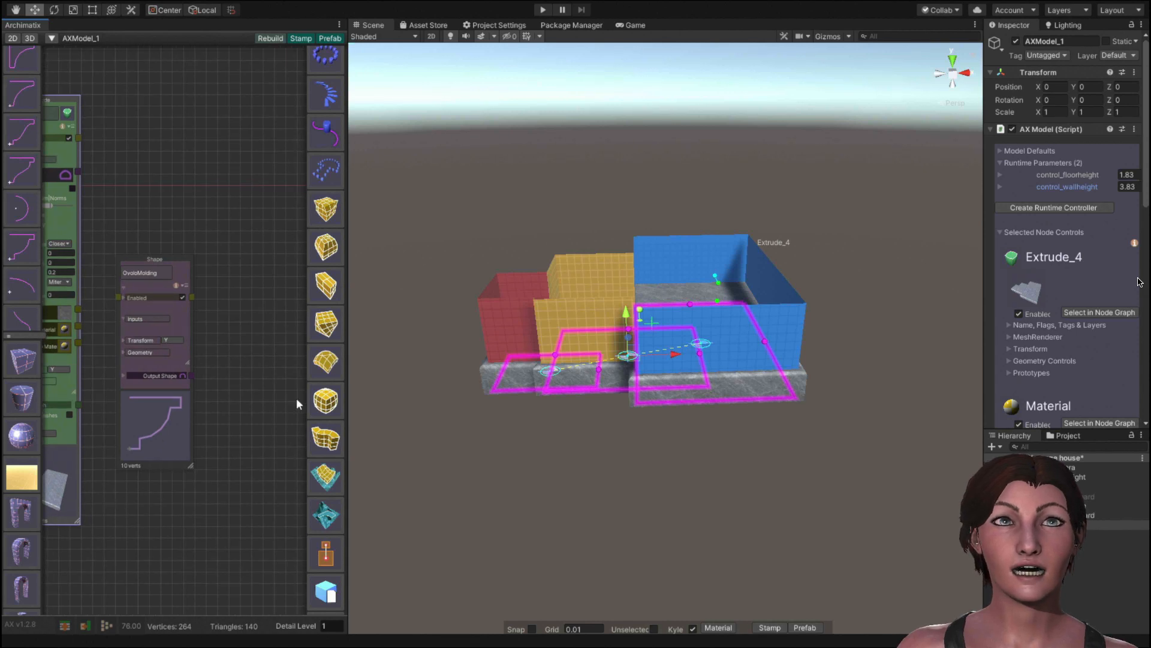
Add a PlanSweep node beside the OvoloMolding node and connect the molding's Output Shape to its Section input.
{"action": "scroll", "coordinate": [329, 352], "scroll_direction": "up", "scroll_amount": 3}
{"action": "scroll", "coordinate": [328, 353], "scroll_direction": "up", "scroll_amount": 3}
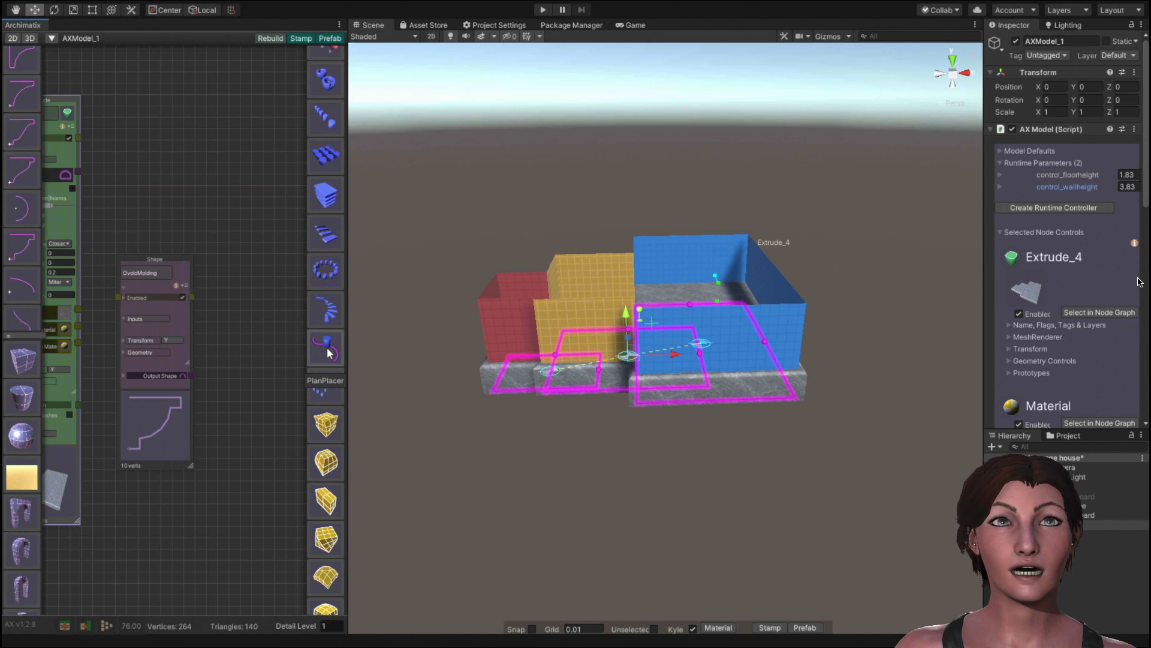
{"action": "scroll", "coordinate": [329, 353], "scroll_direction": "up", "scroll_amount": 9}
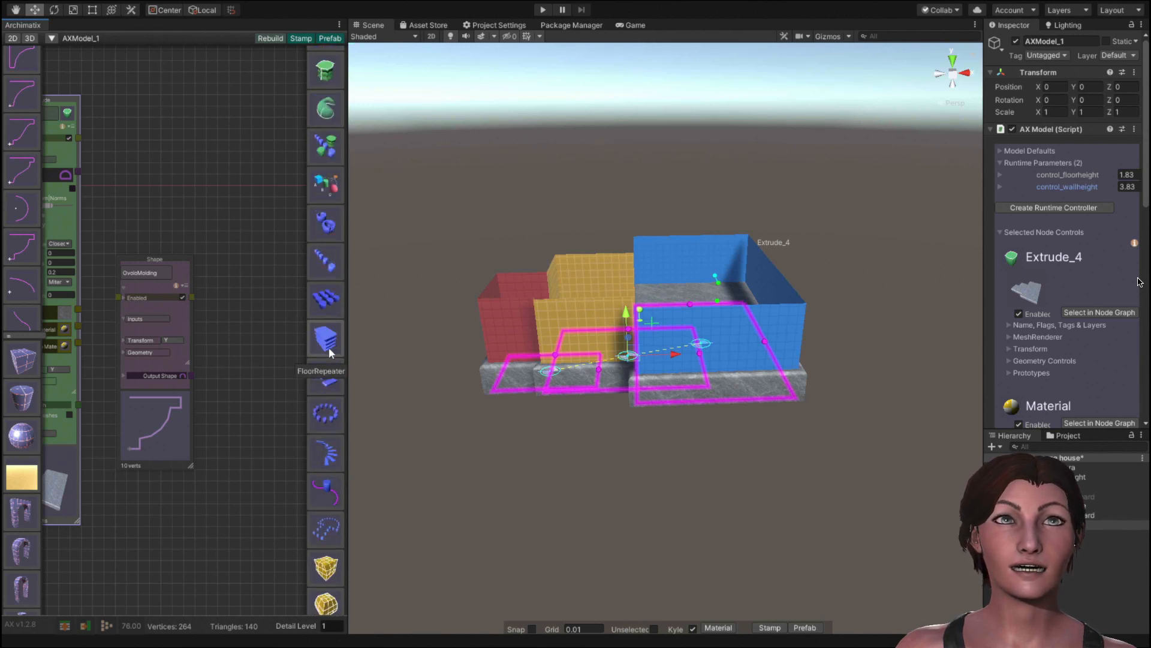
{"action": "scroll", "coordinate": [331, 353], "scroll_direction": "up", "scroll_amount": 2}
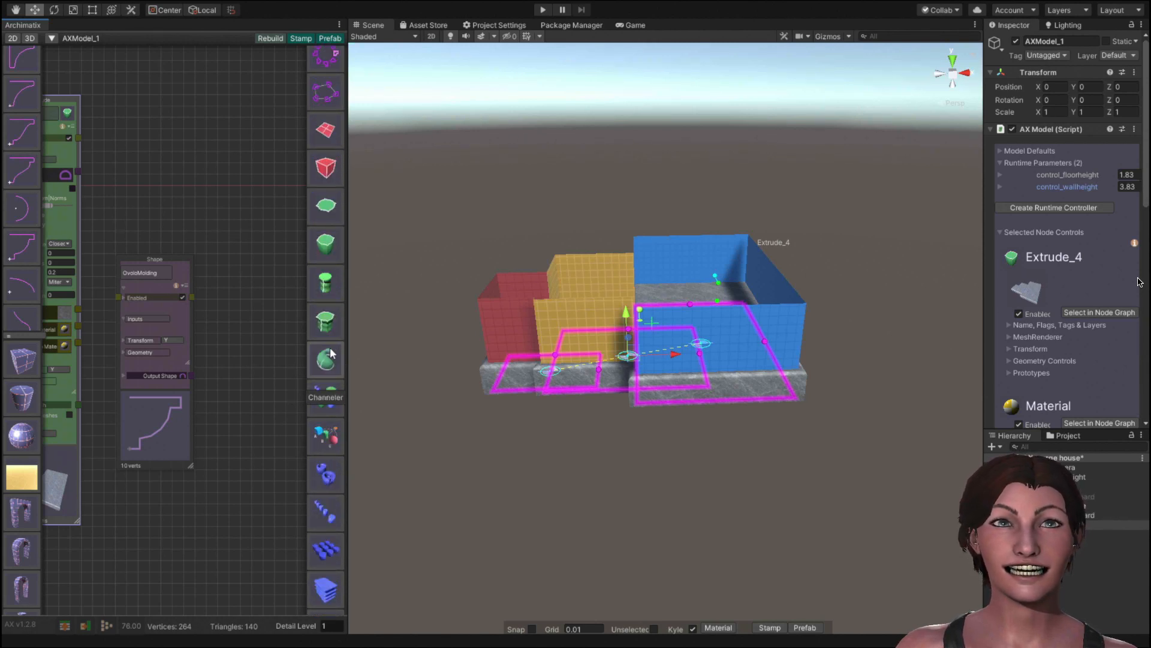
{"action": "left_click", "coordinate": [325, 321]}
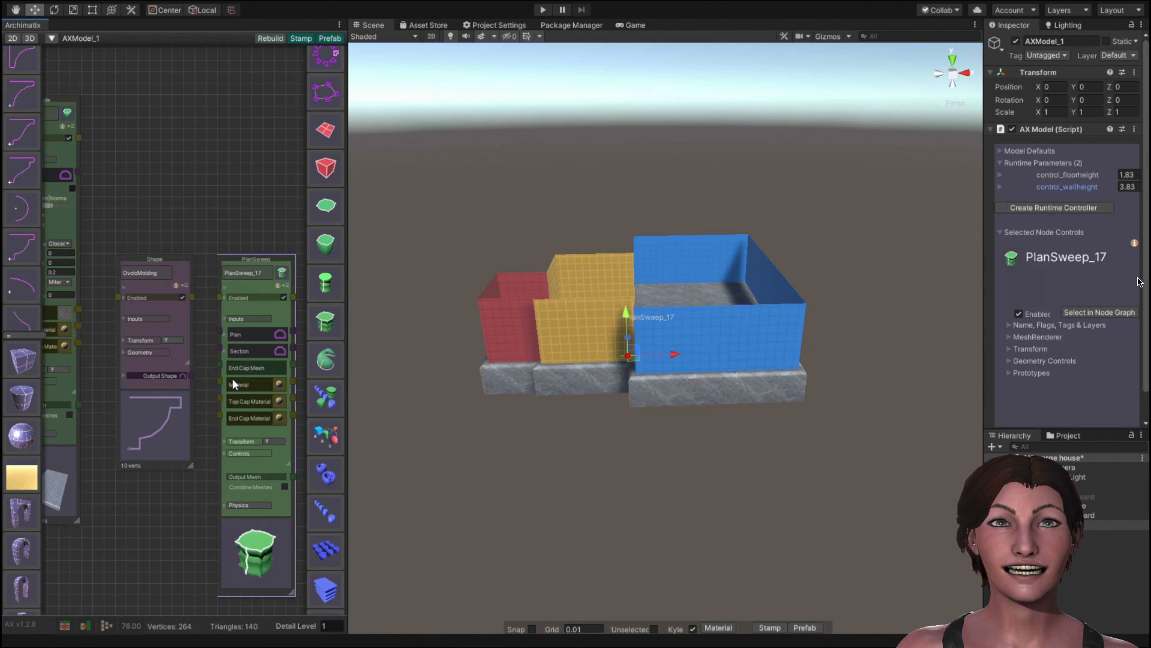
{"action": "left_click", "coordinate": [191, 375]}
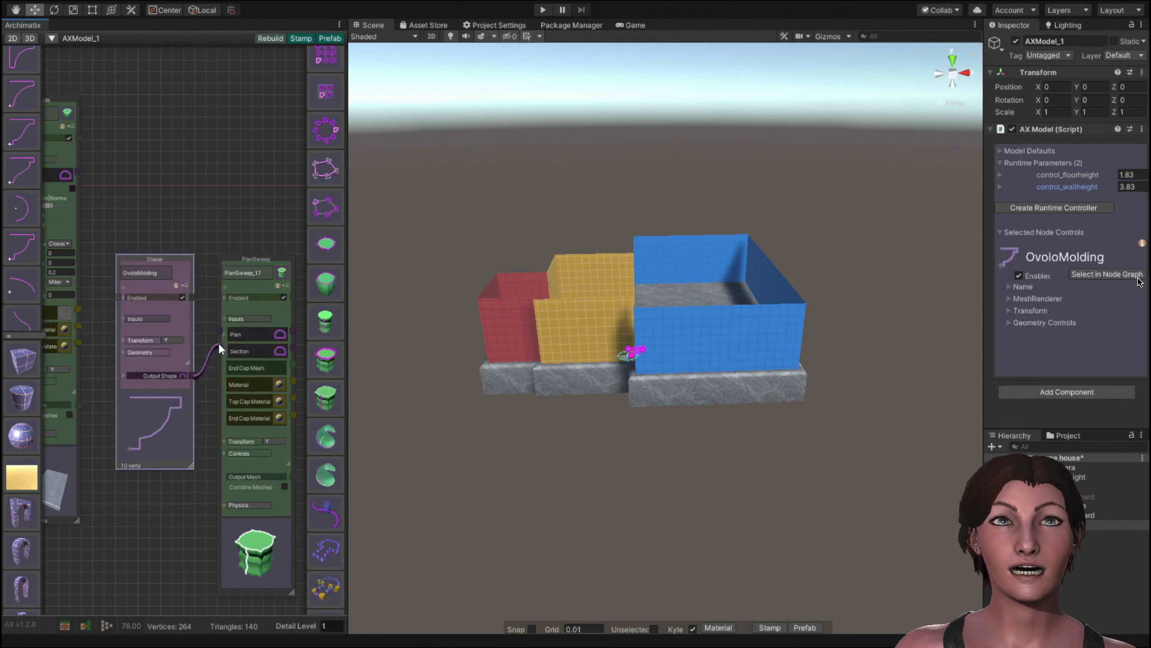
{"action": "left_click_drag", "start_coordinate": [218, 345], "coordinate": [95, 239]}
Connect PlanSweep_17's Plan input to the Union output of ShapeMerger_3.
{"action": "middle_click_drag", "start_coordinate": [96, 239], "coordinate": [350, 383]}
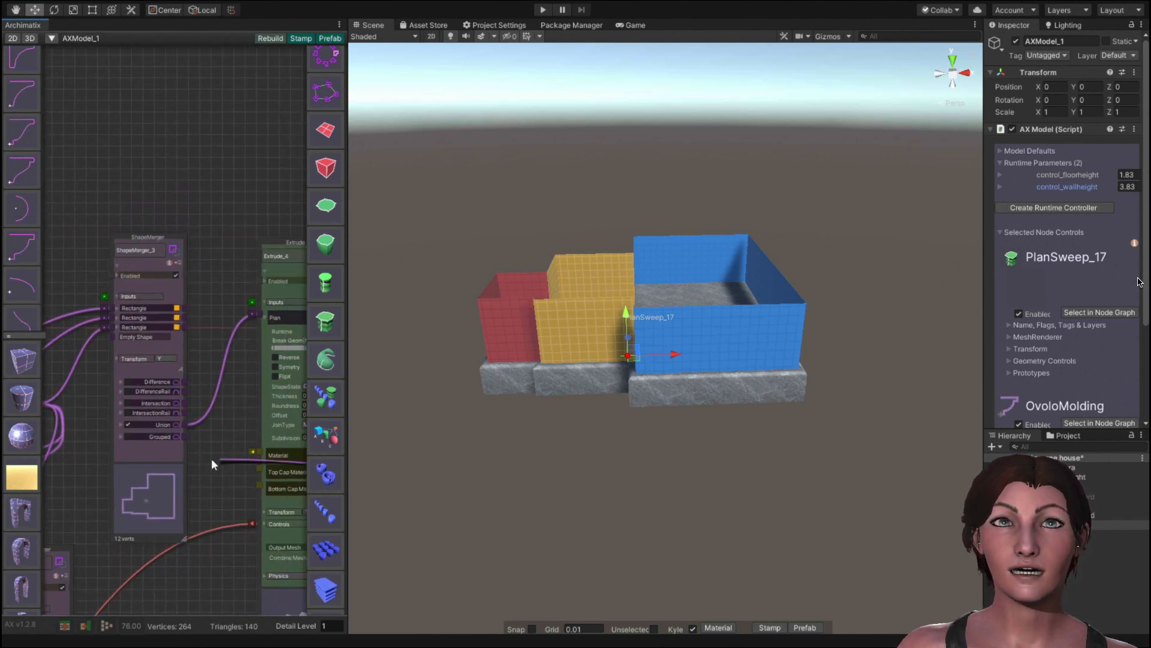
{"action": "left_click_drag", "start_coordinate": [193, 442], "coordinate": [184, 427]}
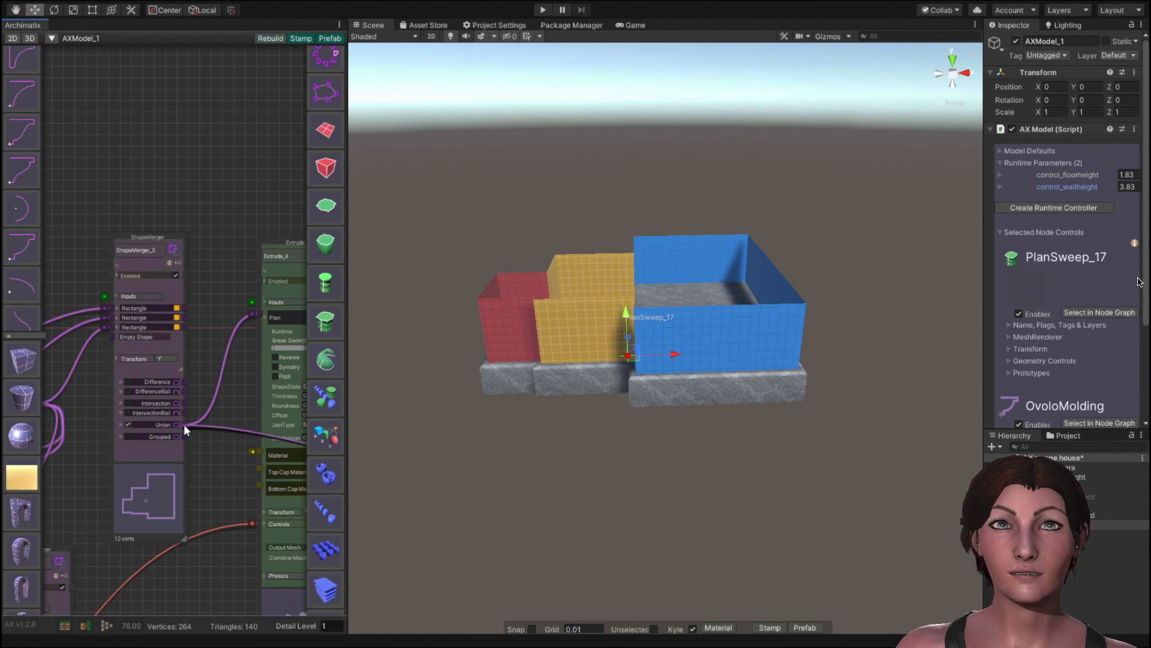
{"action": "left_click", "coordinate": [185, 426]}
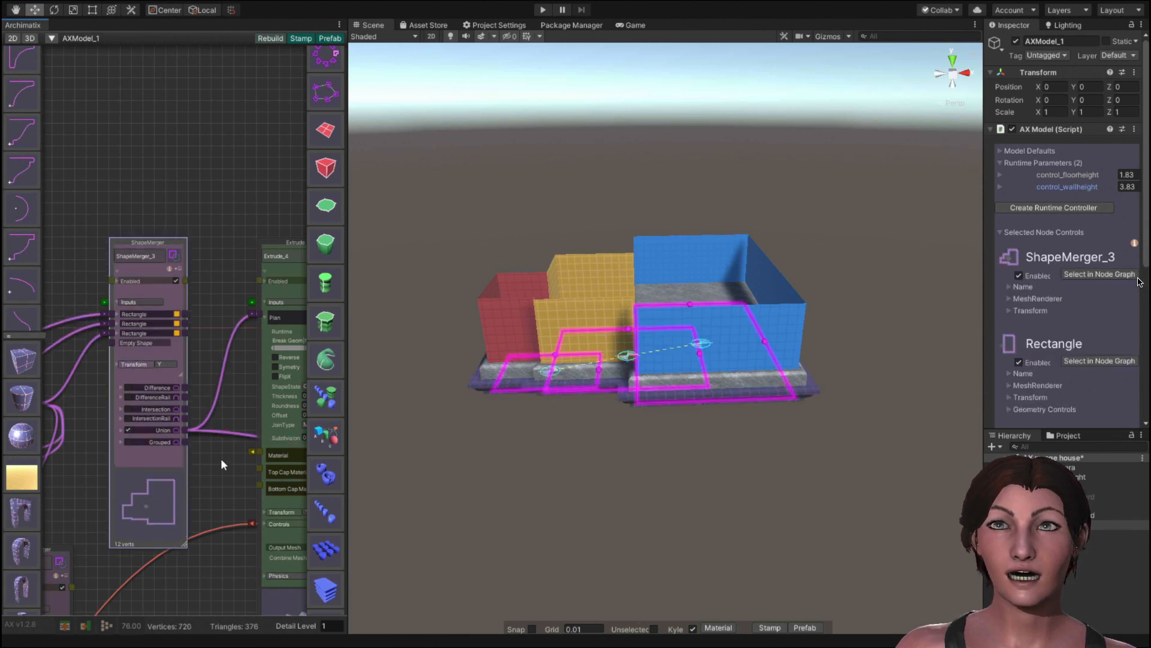
Expand PlanSweep_17's Transform settings and connect the control node's wallheight parameter to its Trans_Y.
{"action": "middle_click_drag", "start_coordinate": [221, 465], "coordinate": [67, 376]}
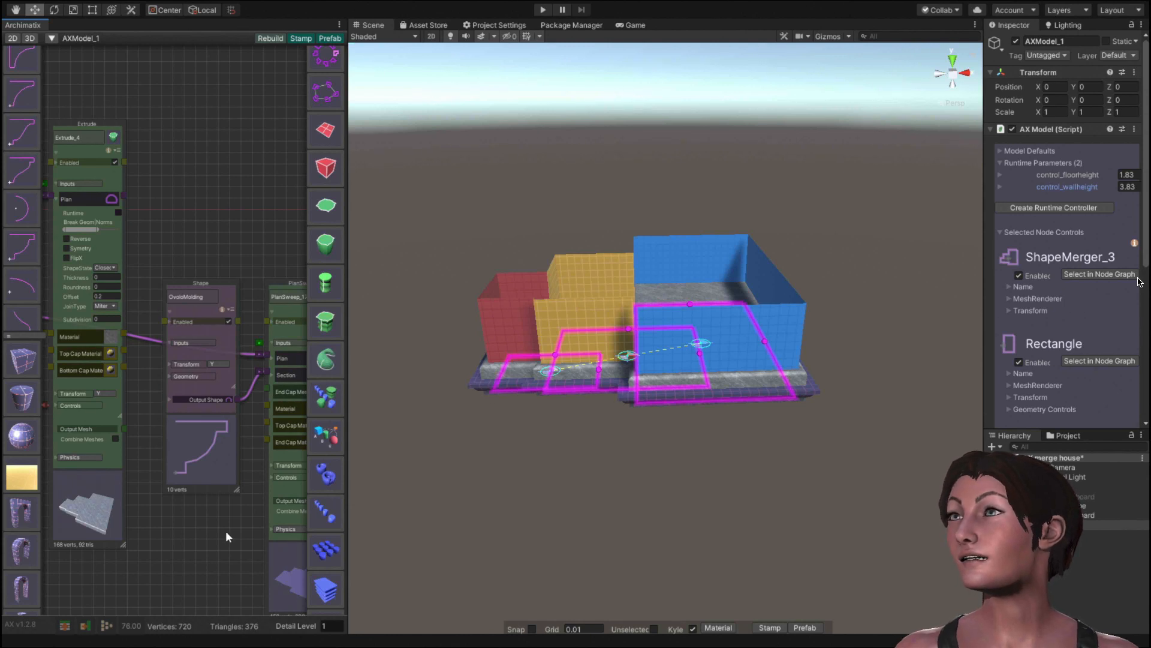
{"action": "middle_click_drag", "start_coordinate": [225, 531], "coordinate": [182, 505]}
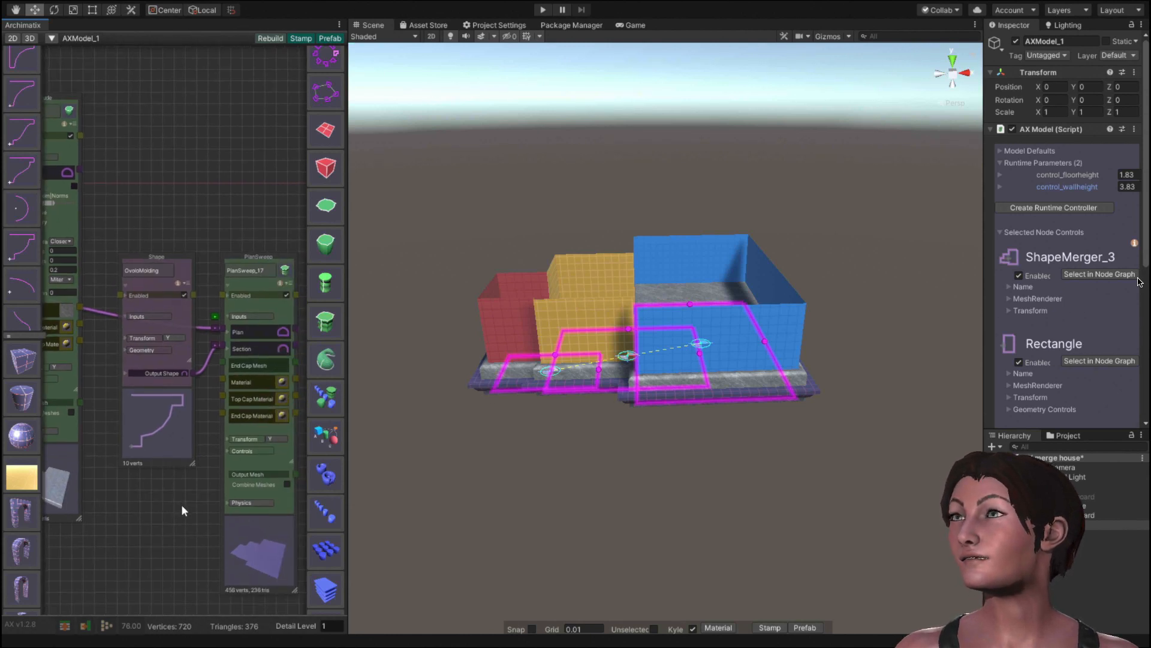
{"action": "left_click", "coordinate": [248, 440]}
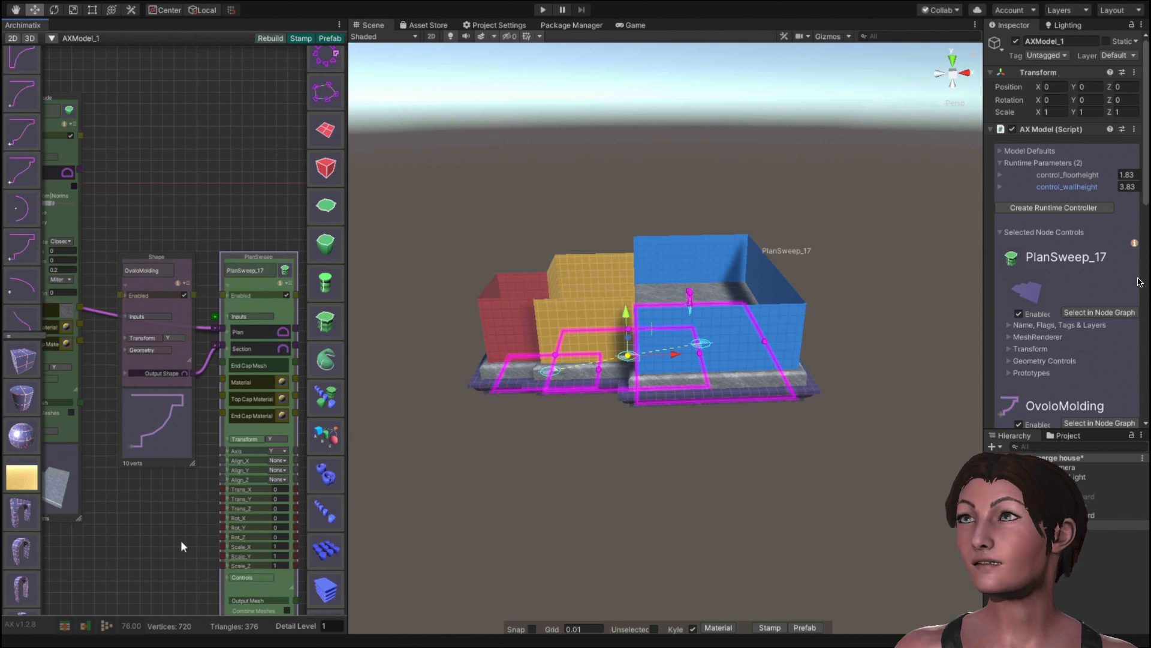
{"action": "middle_click_drag", "start_coordinate": [181, 541], "coordinate": [491, 336]}
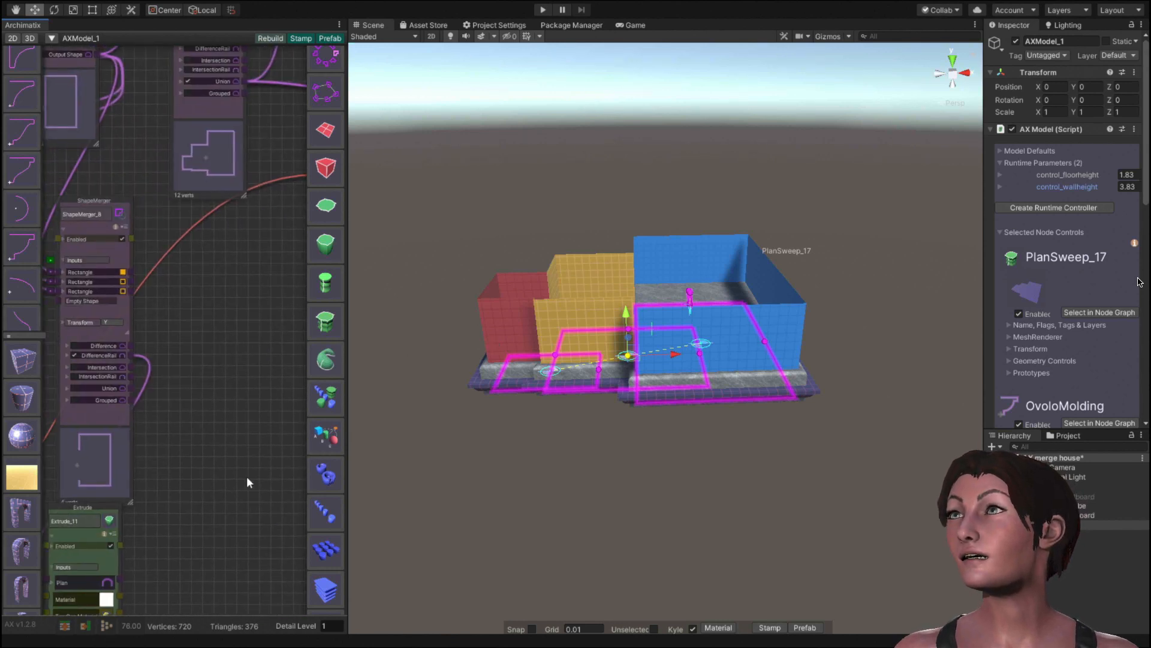
{"action": "scroll", "coordinate": [246, 474], "scroll_direction": "down", "scroll_amount": 6}
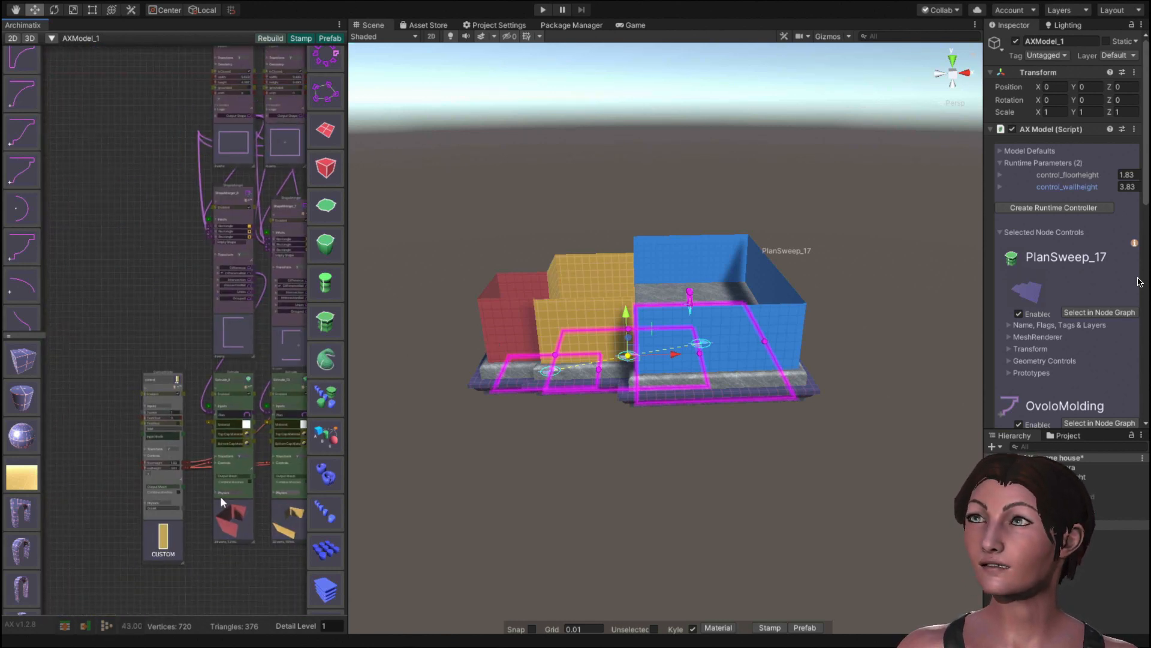
{"action": "scroll", "coordinate": [169, 465], "scroll_direction": "up", "scroll_amount": 7}
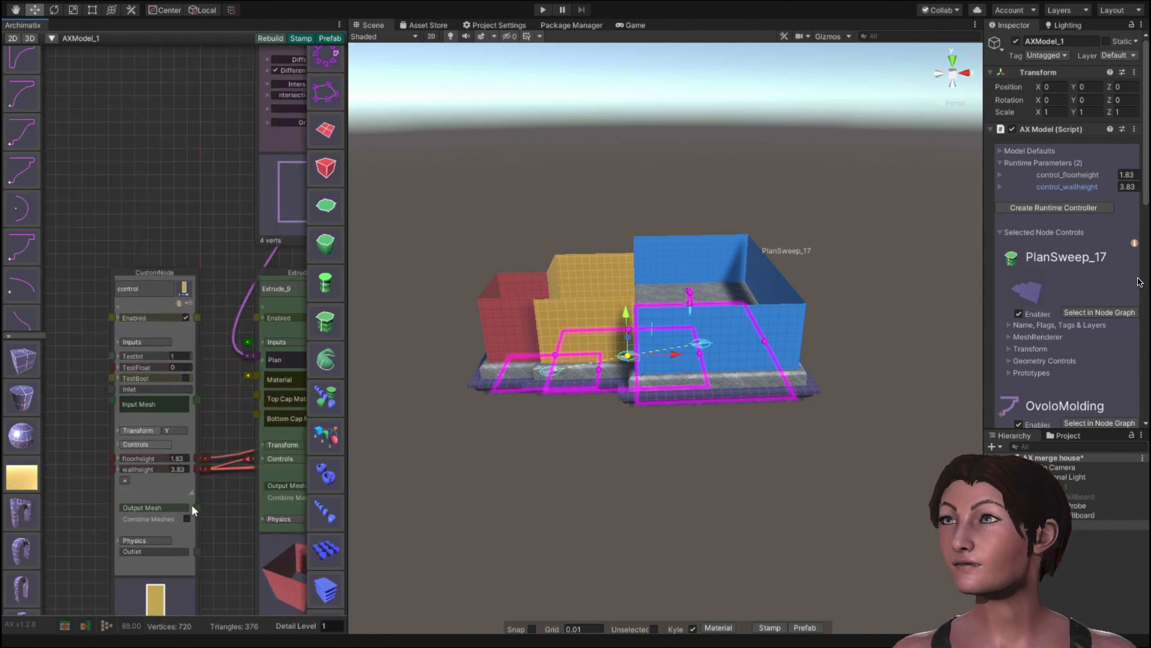
{"action": "left_click", "coordinate": [195, 467]}
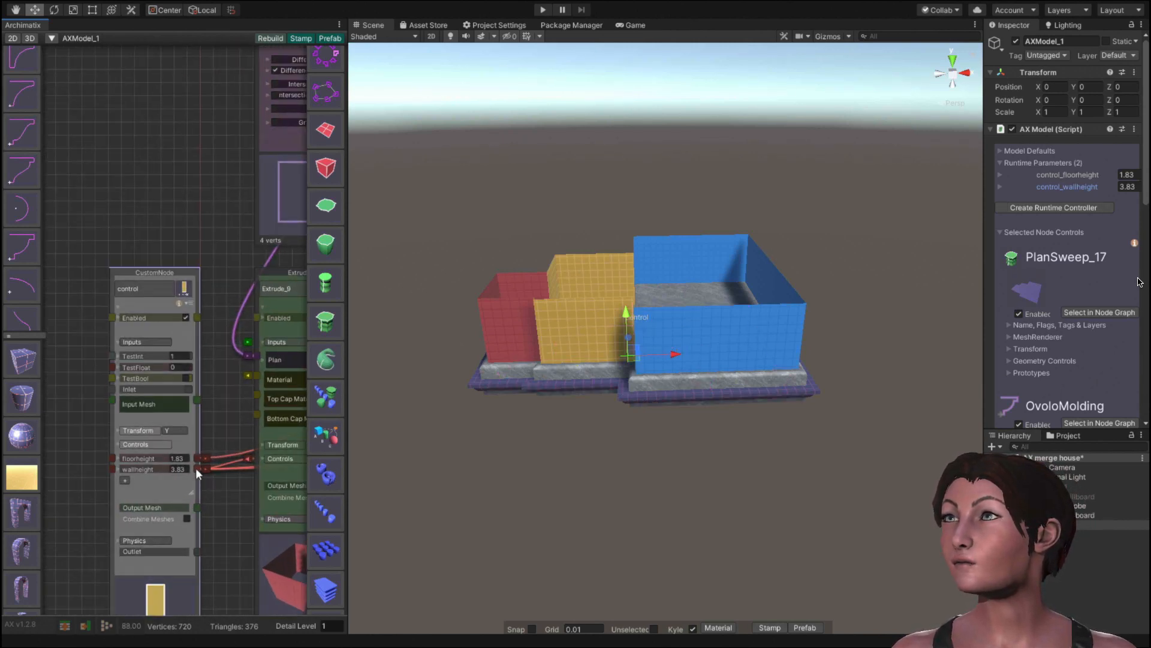
{"action": "middle_click_drag", "start_coordinate": [138, 509], "coordinate": [0, 568]}
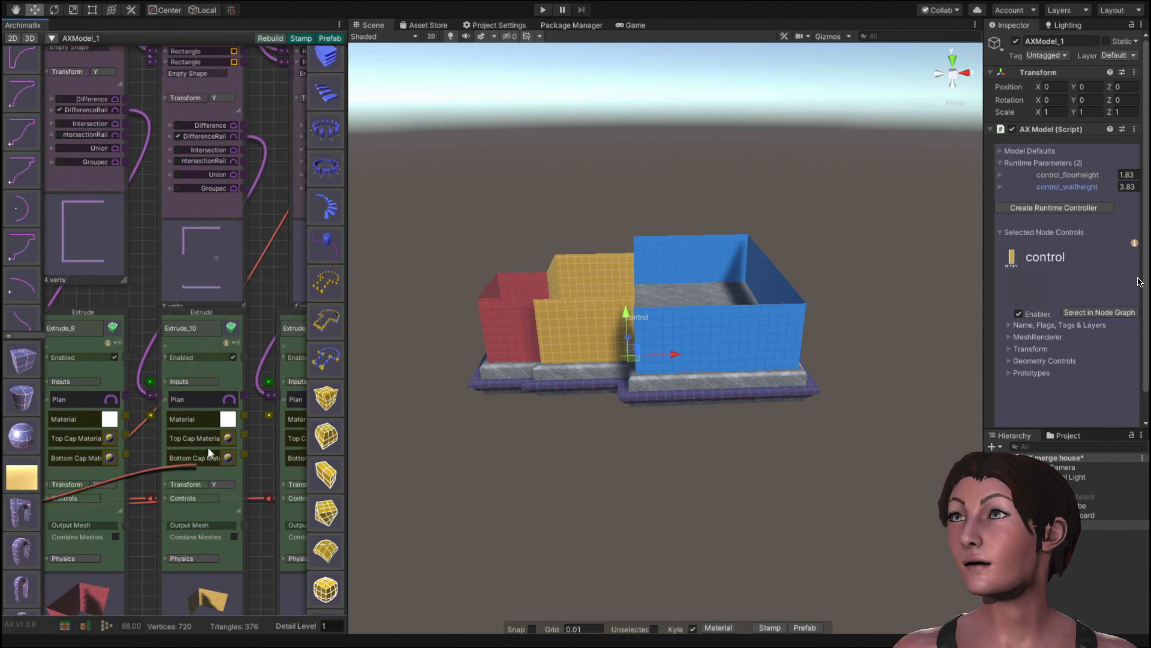
{"action": "middle_click_drag", "start_coordinate": [257, 442], "coordinate": [0, 568]}
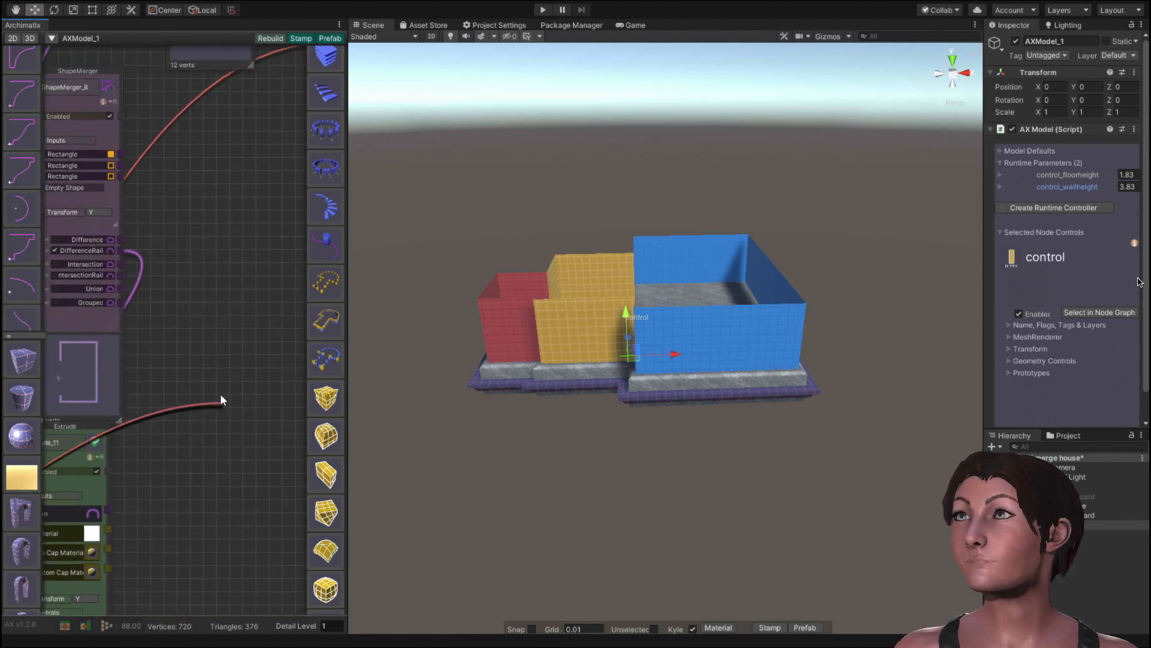
{"action": "middle_click_drag", "start_coordinate": [216, 387], "coordinate": [81, 578]}
{"action": "middle_click_drag", "start_coordinate": [160, 355], "coordinate": [2, 561]}
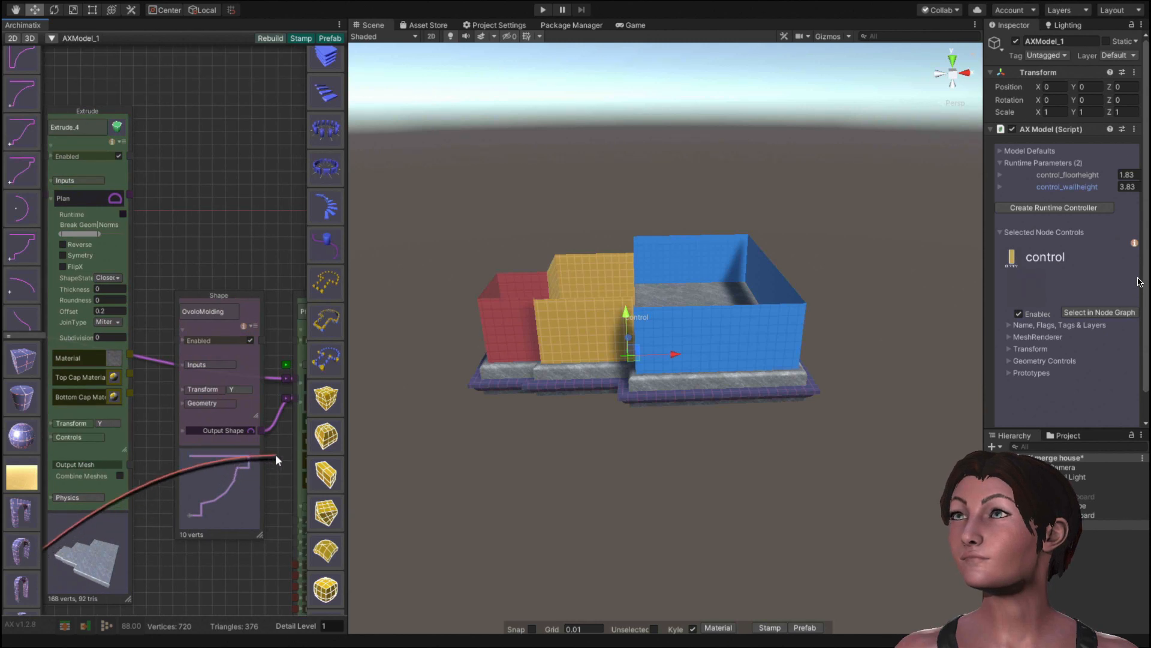
{"action": "middle_click_drag", "start_coordinate": [275, 455], "coordinate": [168, 404]}
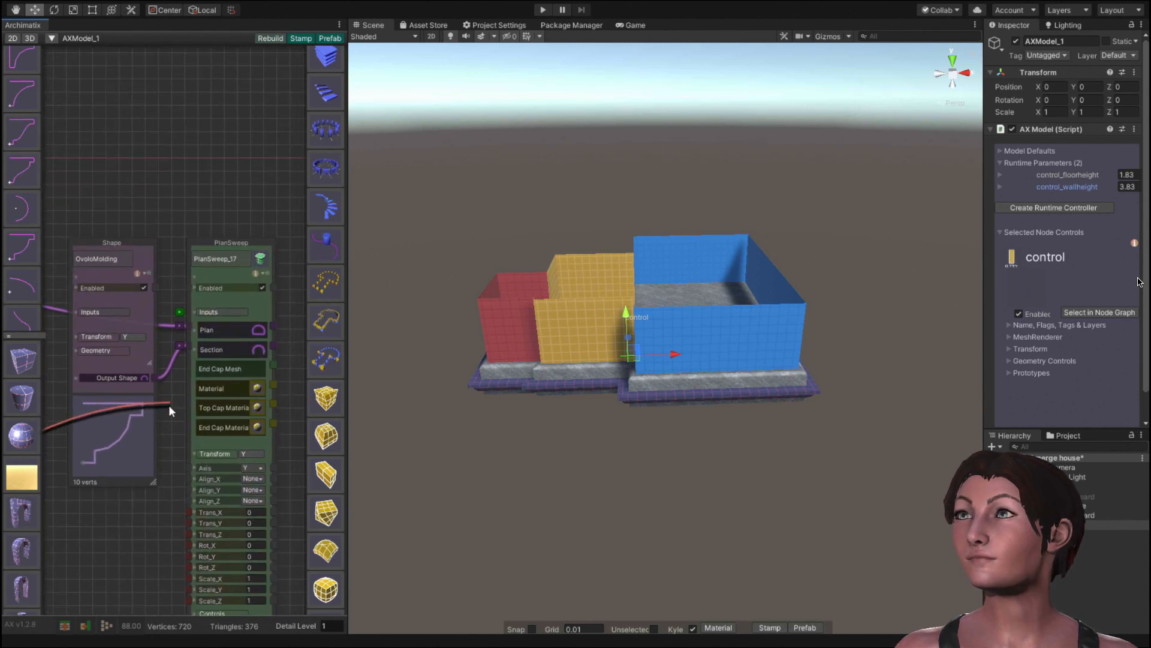
{"action": "left_click", "coordinate": [188, 520]}
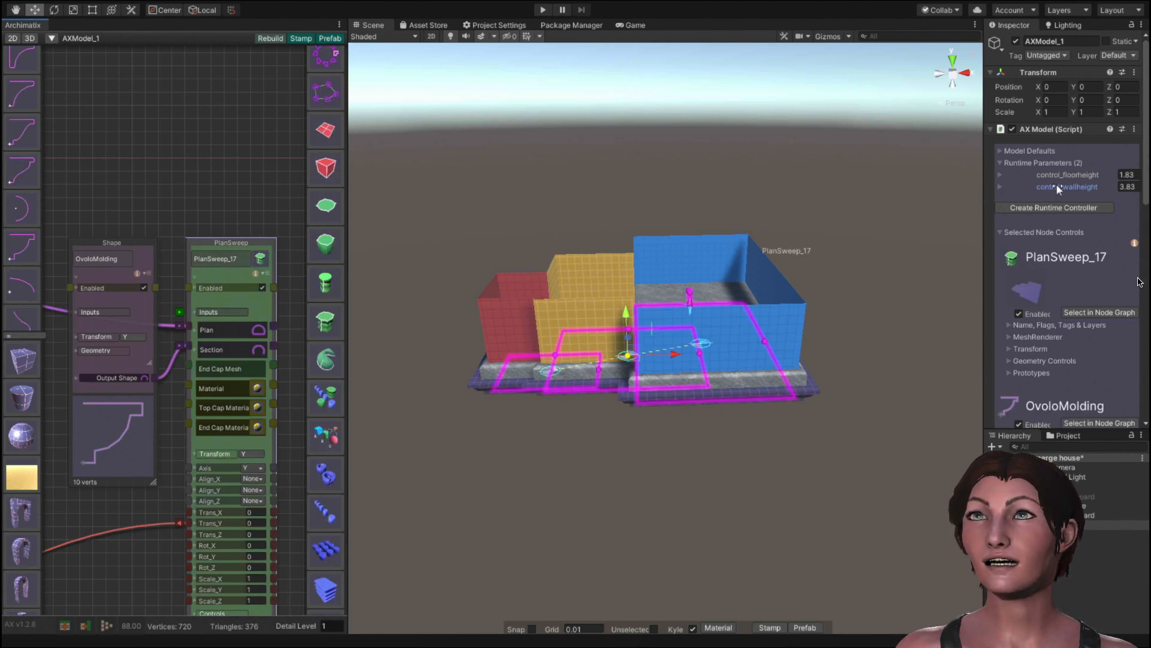
Test the molding's height link by setting control_wallheight to 4.21 and control_floorheight to 2.29.
{"action": "left_click_drag", "start_coordinate": [1064, 188], "coordinate": [1071, 187]}
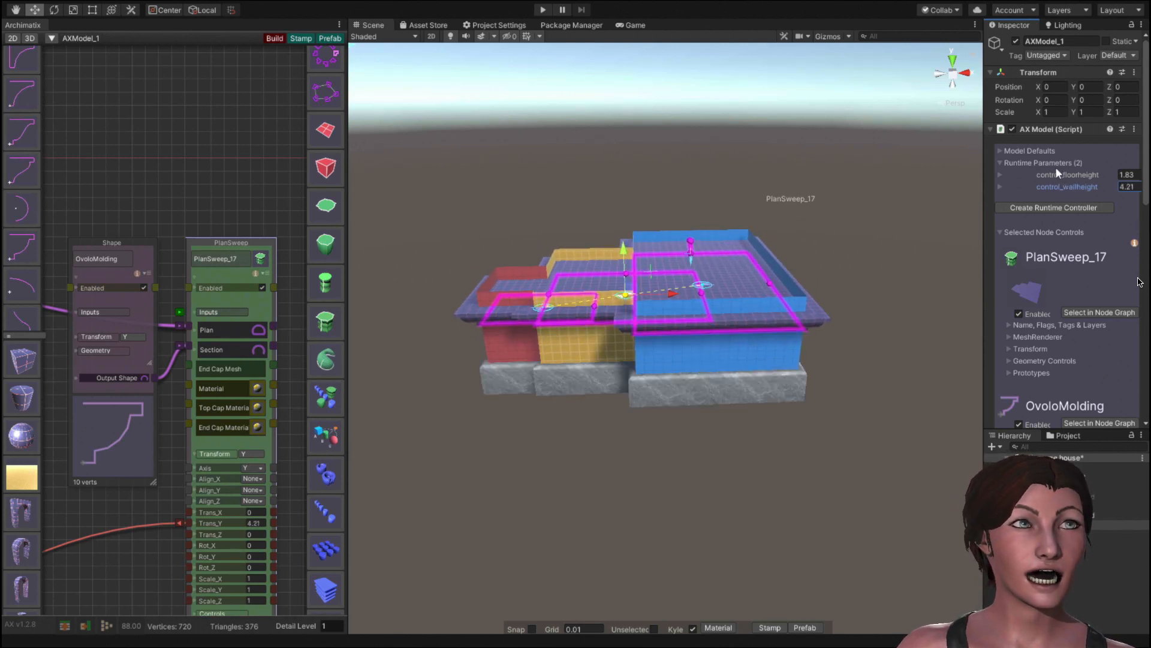
{"action": "mouse_move", "coordinate": [1056, 174]}
{"action": "left_mouse_down"}
{"action": "mouse_move", "coordinate": [1092, 174]}
{"action": "mouse_move", "coordinate": [1038, 169]}
{"action": "mouse_move", "coordinate": [1081, 172]}
{"action": "mouse_move", "coordinate": [1061, 173]}
{"action": "left_mouse_up"}
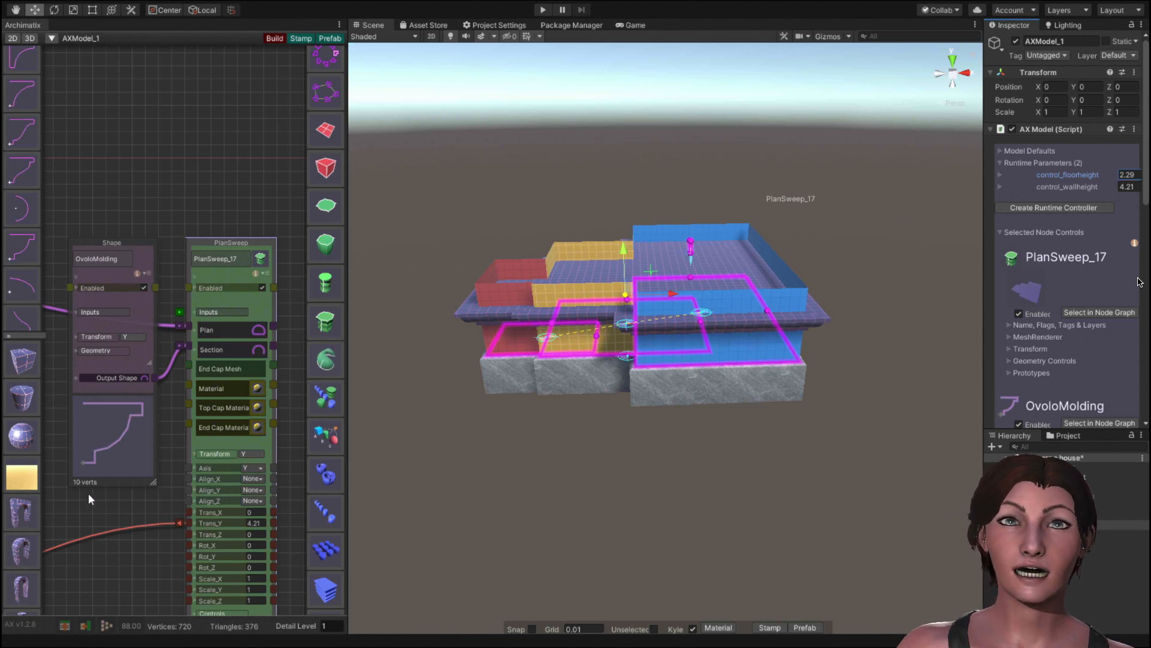
Expand the OvoloMolding node's Transform settings and connect the control node's floorheight parameter to its Trans_Y.
{"action": "middle_click_drag", "start_coordinate": [78, 501], "coordinate": [343, 309]}
{"action": "scroll", "coordinate": [157, 427], "scroll_direction": "down", "scroll_amount": 3}
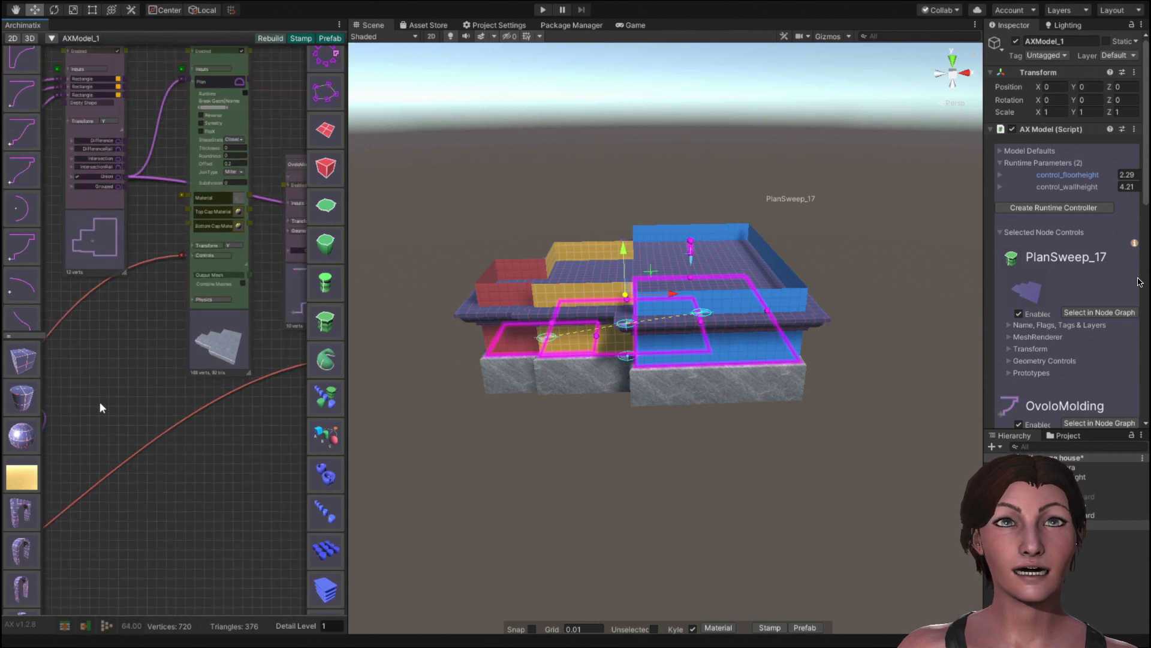
{"action": "middle_click_drag", "start_coordinate": [125, 387], "coordinate": [395, 336]}
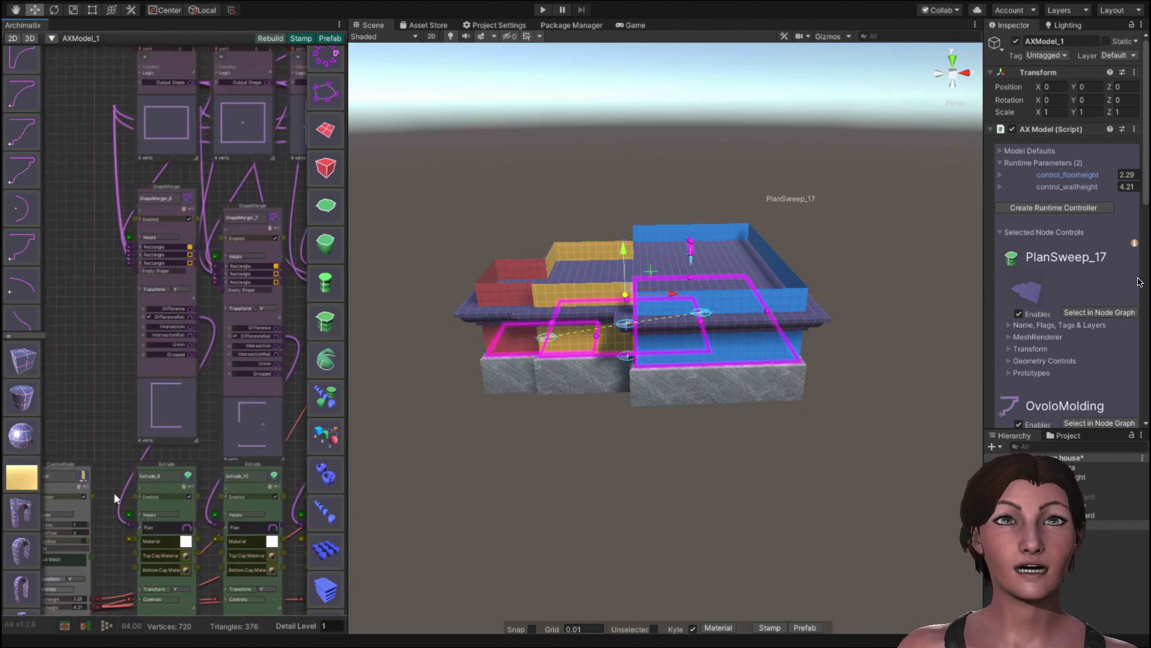
{"action": "middle_click_drag", "start_coordinate": [110, 532], "coordinate": [142, 419]}
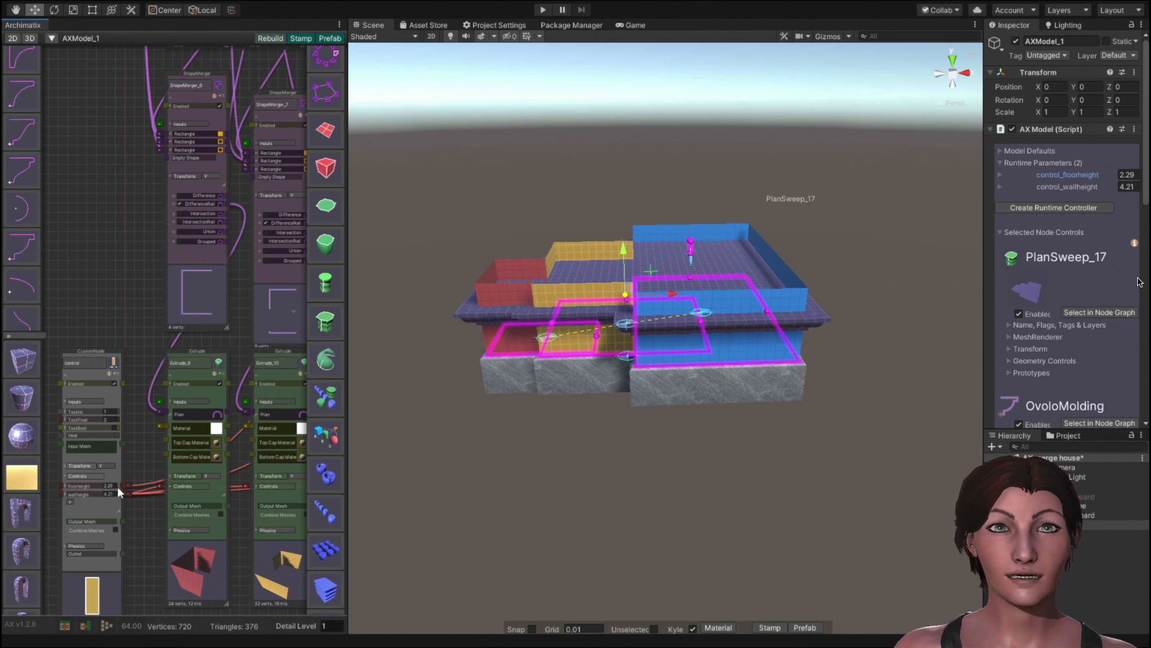
{"action": "left_click_drag", "start_coordinate": [121, 489], "coordinate": [99, 271]}
{"action": "middle_click_drag", "start_coordinate": [99, 271], "coordinate": [6, 437]}
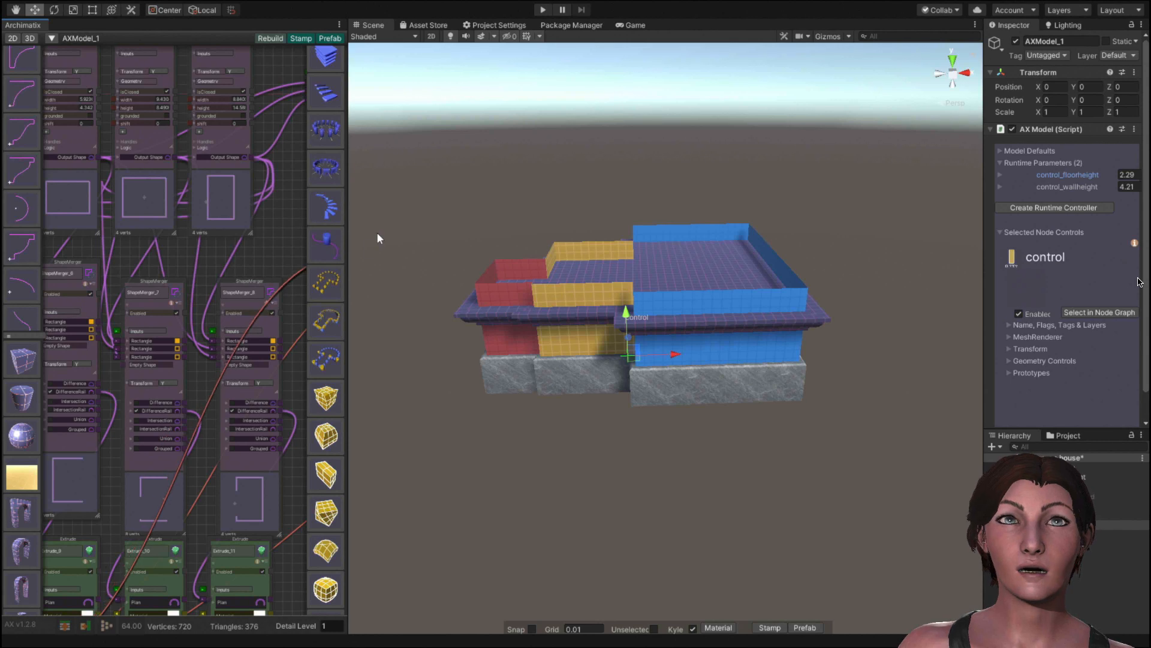
{"action": "middle_click_drag", "start_coordinate": [284, 238], "coordinate": [88, 418]}
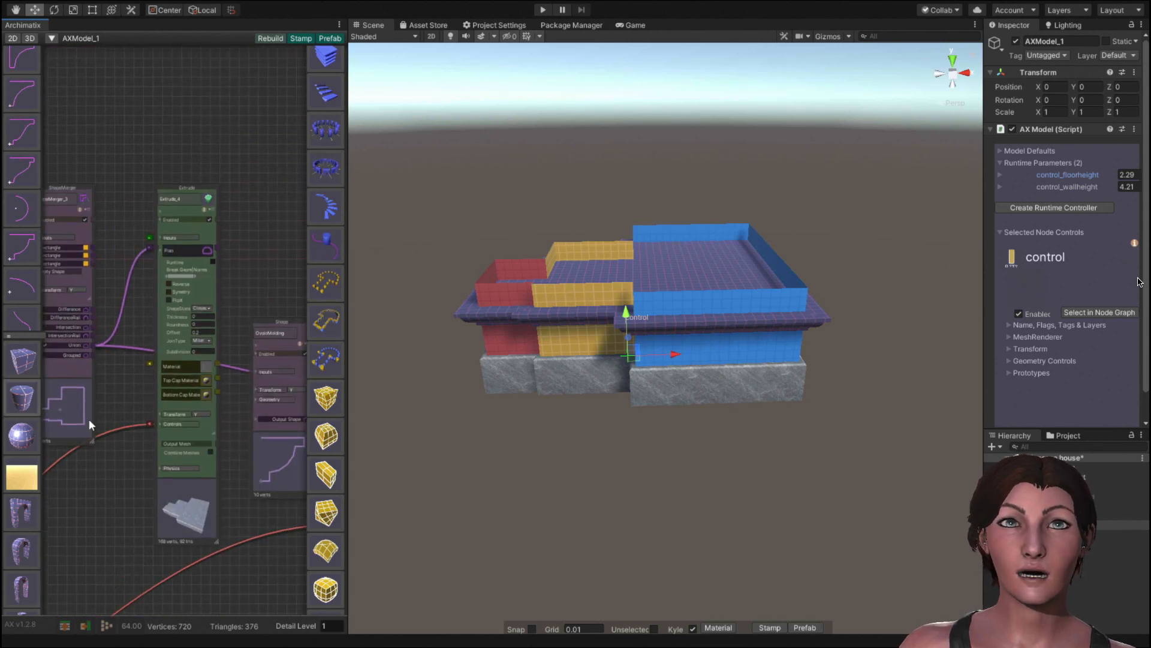
{"action": "left_click", "coordinate": [269, 386]}
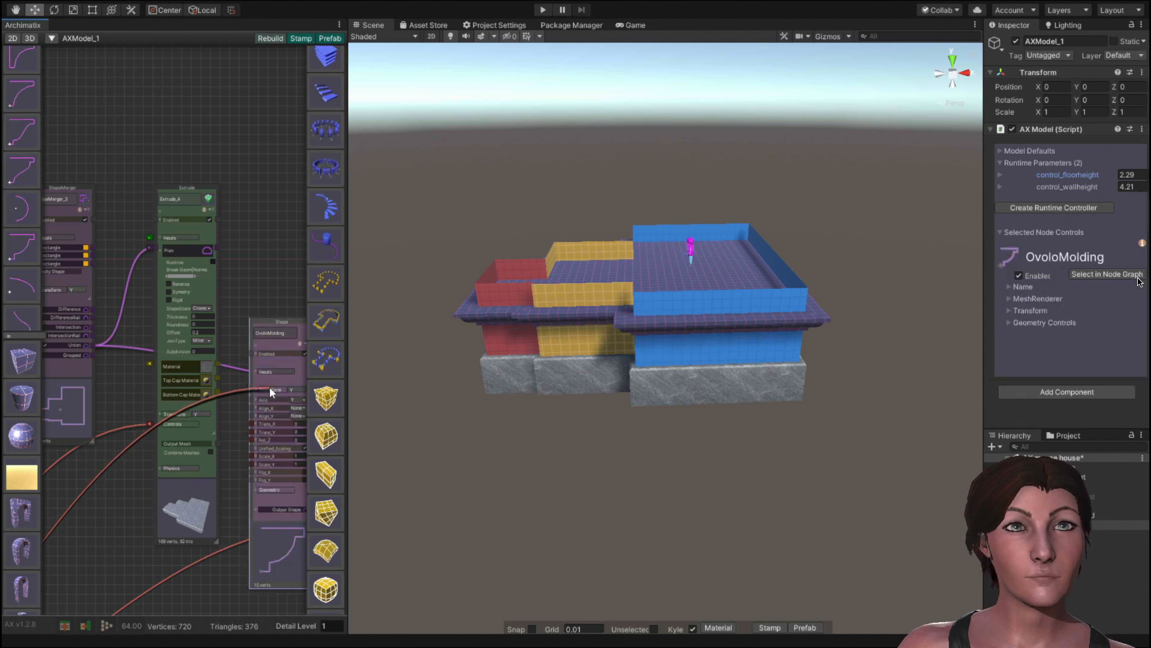
{"action": "left_click", "coordinate": [250, 430]}
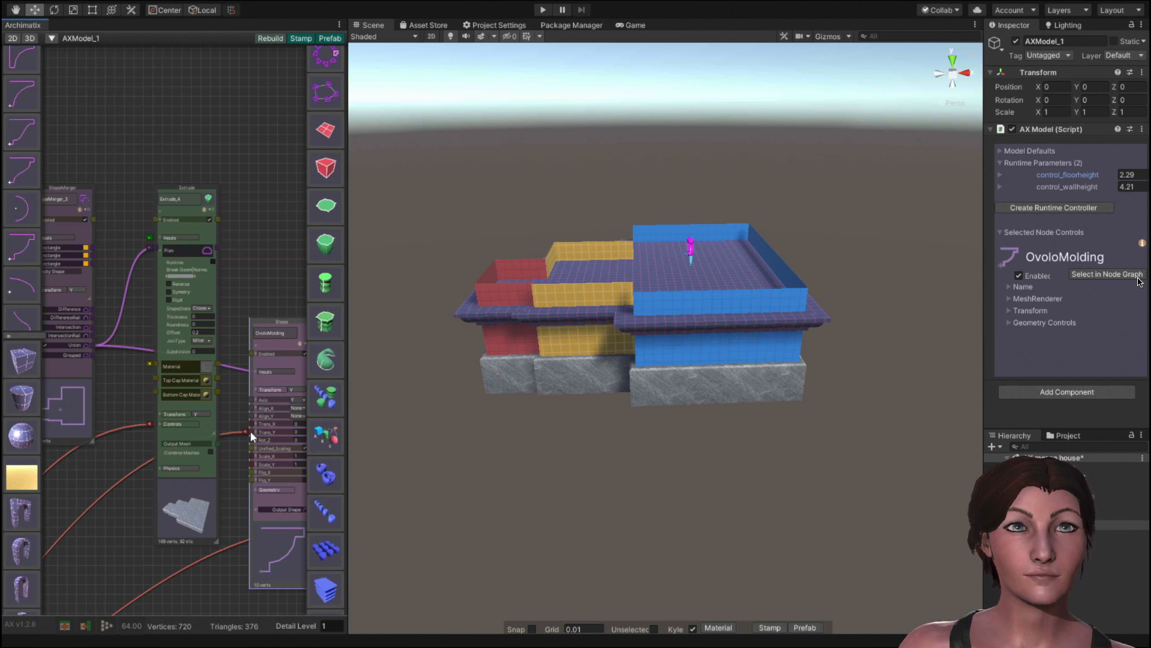
In OvoloMolding's Geometry settings, set width and height to 0.5 and the two Lower and Upper values beneath them to 0.1.
{"action": "left_click", "coordinate": [267, 489]}
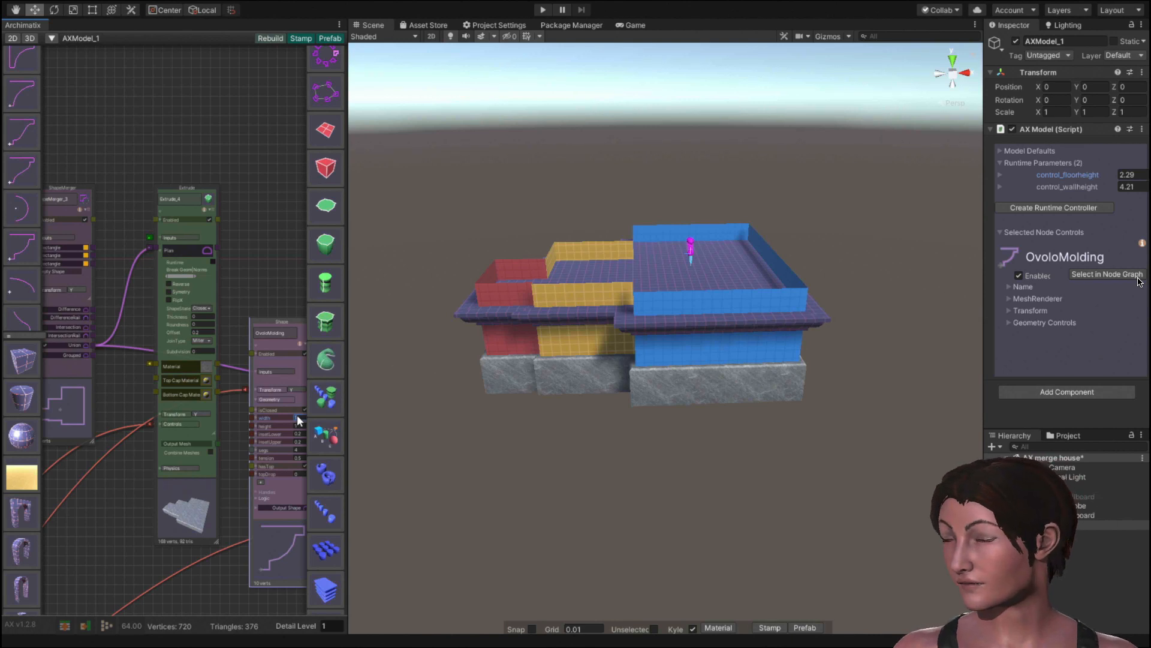
{"action": "type", "text": ".5"}
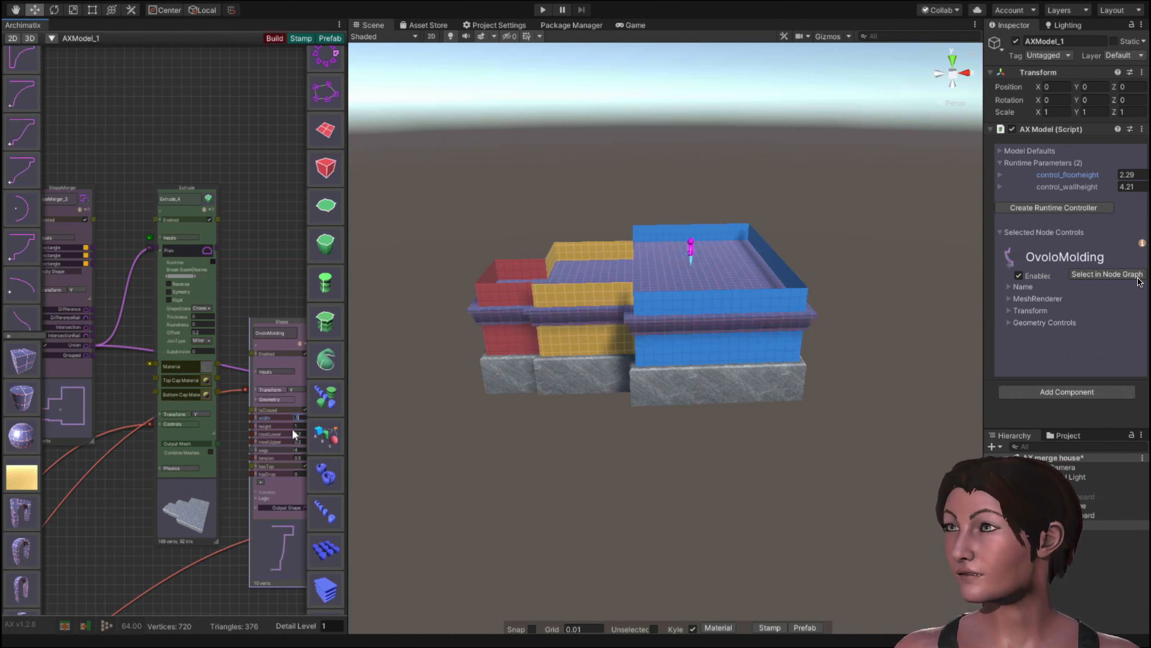
{"action": "left_click", "coordinate": [301, 424]}
{"action": "type", "text": ".5"}
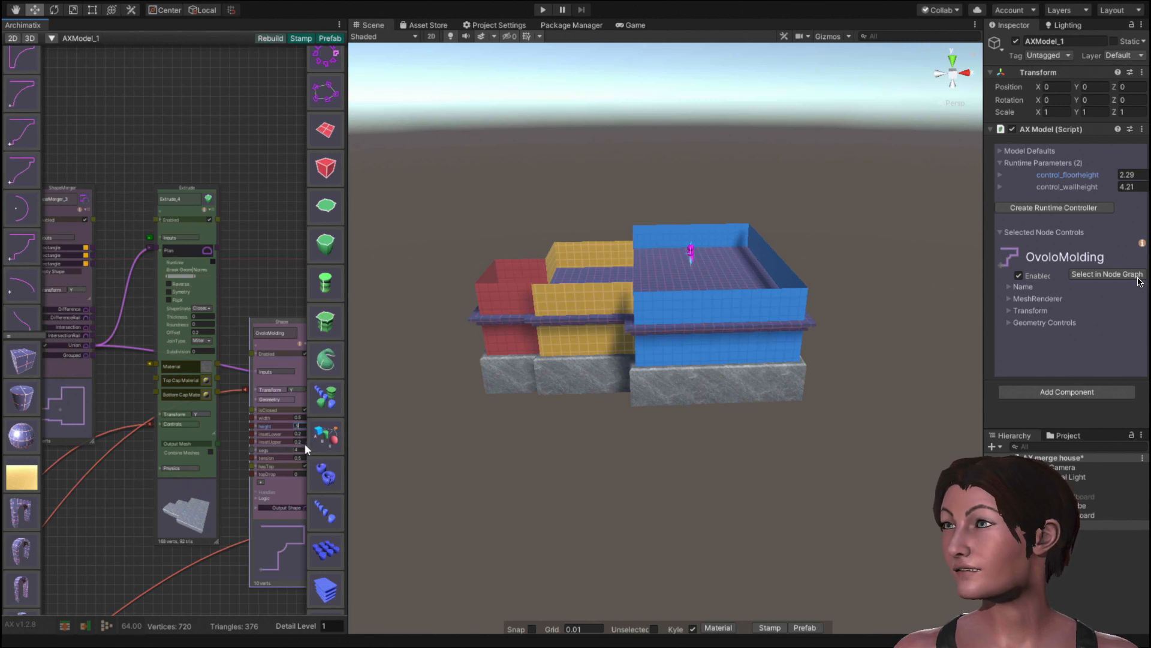
{"action": "left_click", "coordinate": [299, 434]}
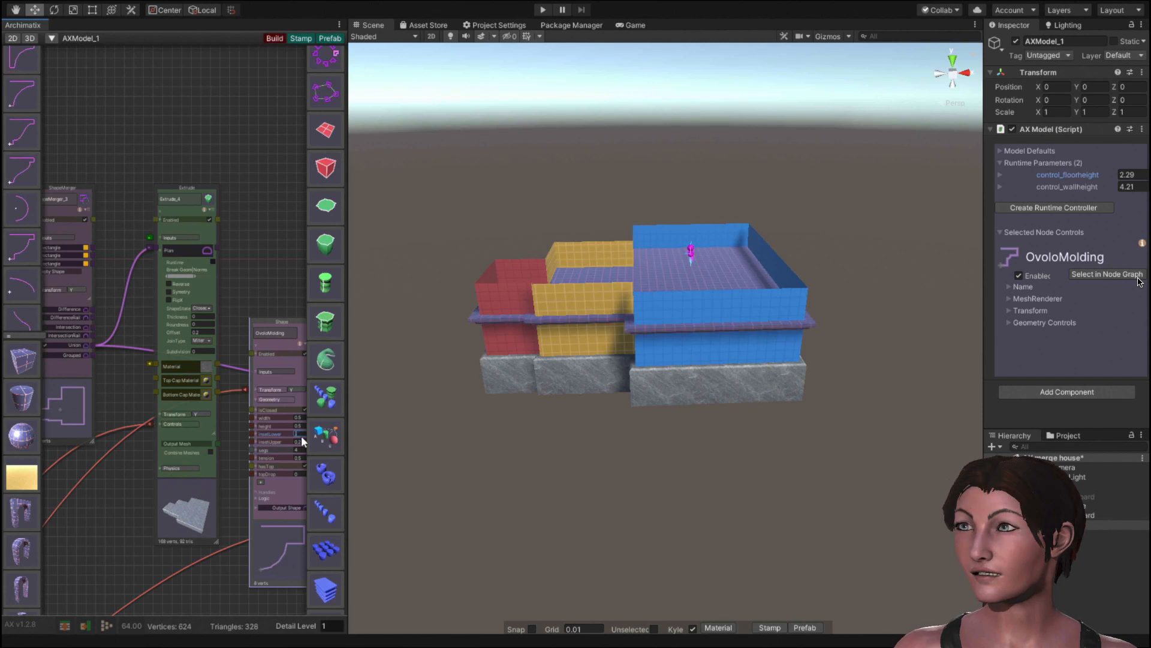
{"action": "type", "text": ".1"}
{"action": "left_click", "coordinate": [301, 441]}
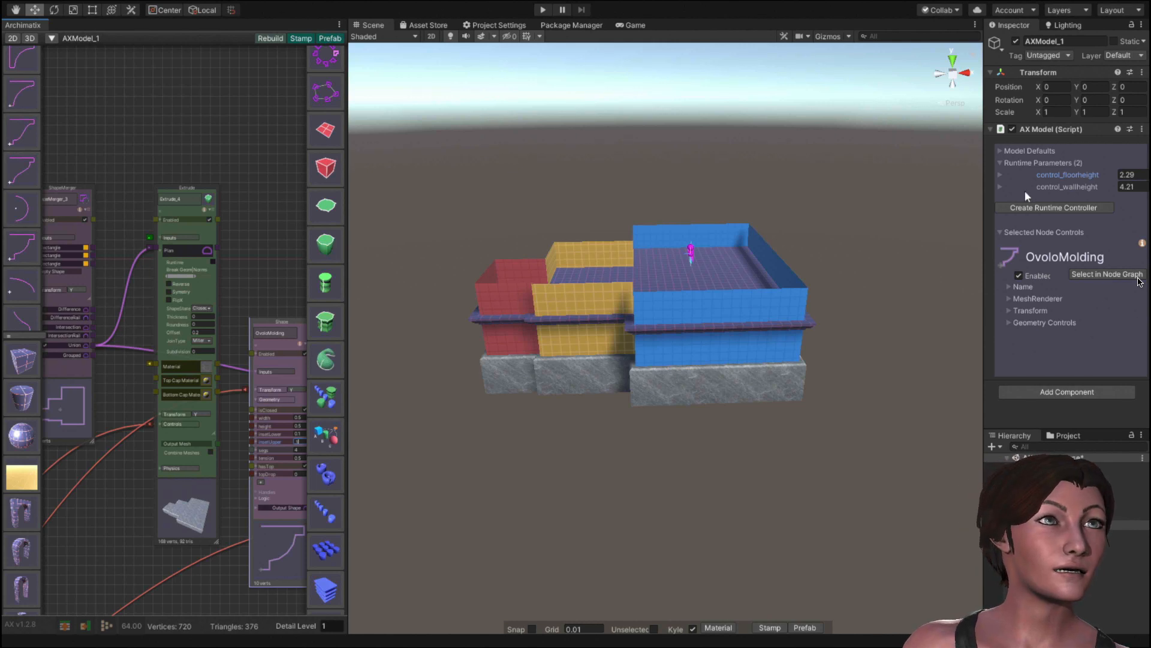
Adjust the runtime parameters, setting control_floorheight to 1.88 and control_wallheight to 4.54.
{"action": "left_click_drag", "start_coordinate": [1056, 175], "coordinate": [1078, 220]}
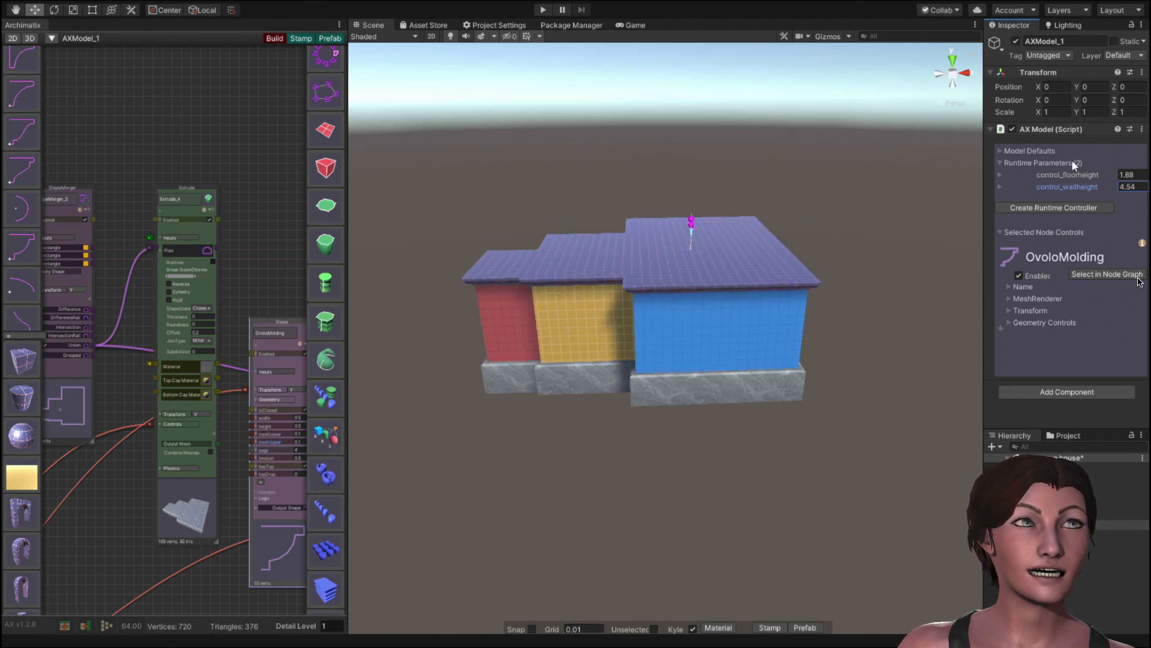
Lower the floor through the runtime parameters, setting control_floorheight to 1.
{"action": "left_click_drag", "start_coordinate": [1078, 174], "coordinate": [1046, 186]}
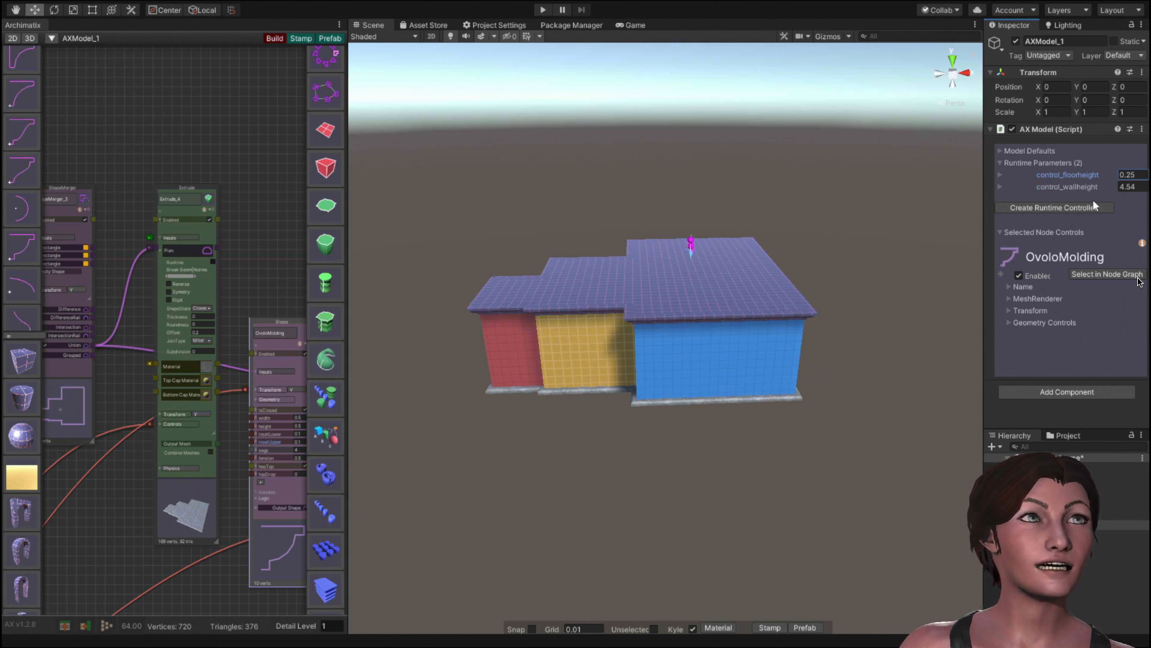
{"action": "left_click", "coordinate": [1140, 174]}
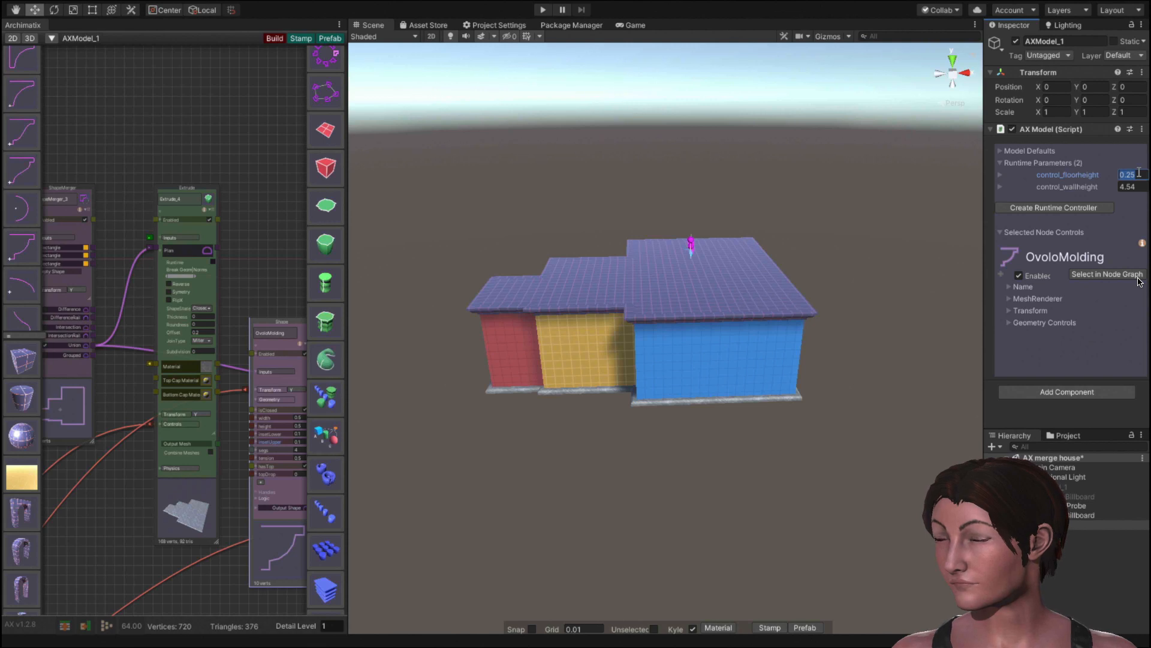
{"action": "type", "text": "1"}
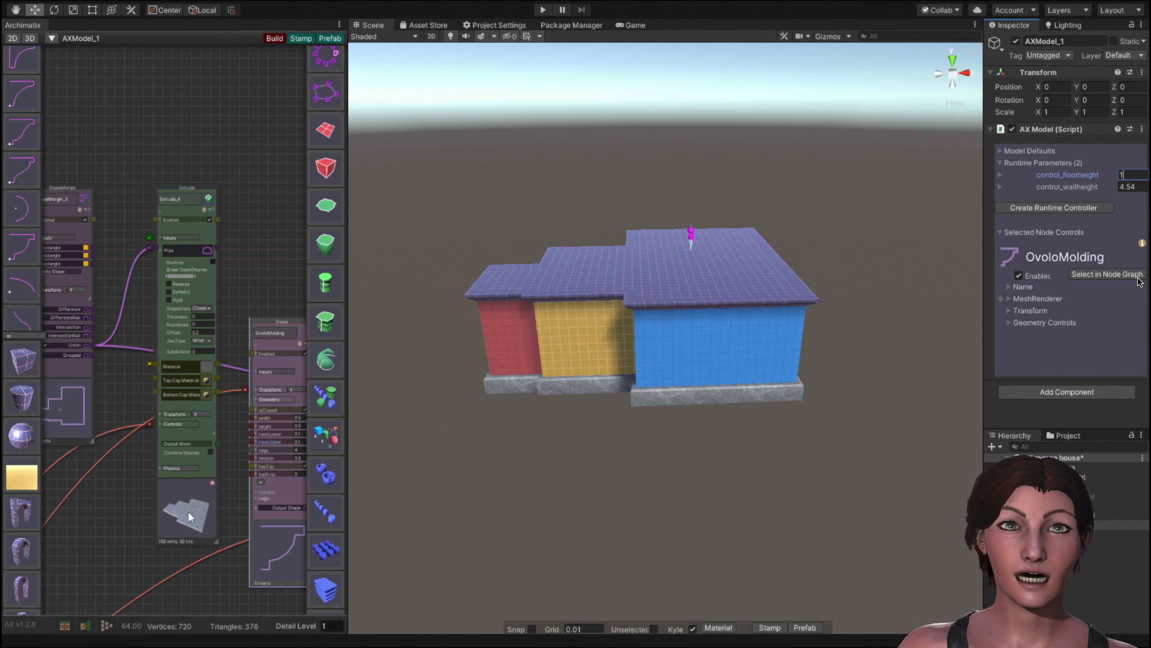
In the floor node Extrude_4's Controls, set Bevel Top to 0.2 and its minimum limit to 0.2.
{"action": "left_click", "coordinate": [173, 422]}
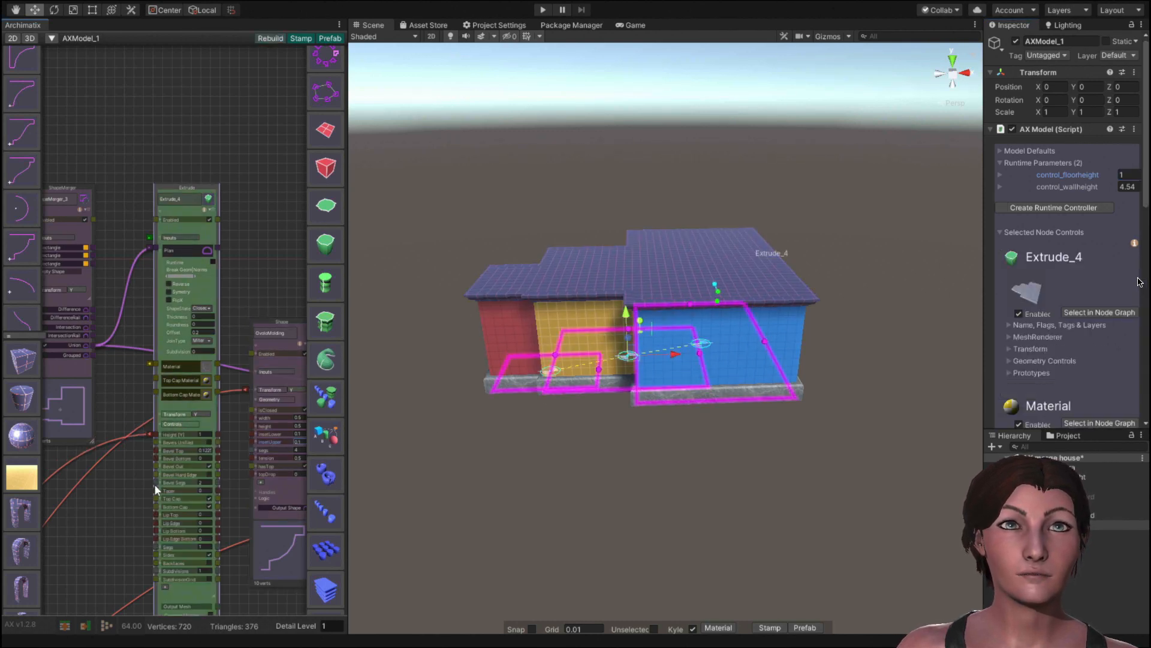
{"action": "left_click", "coordinate": [200, 450]}
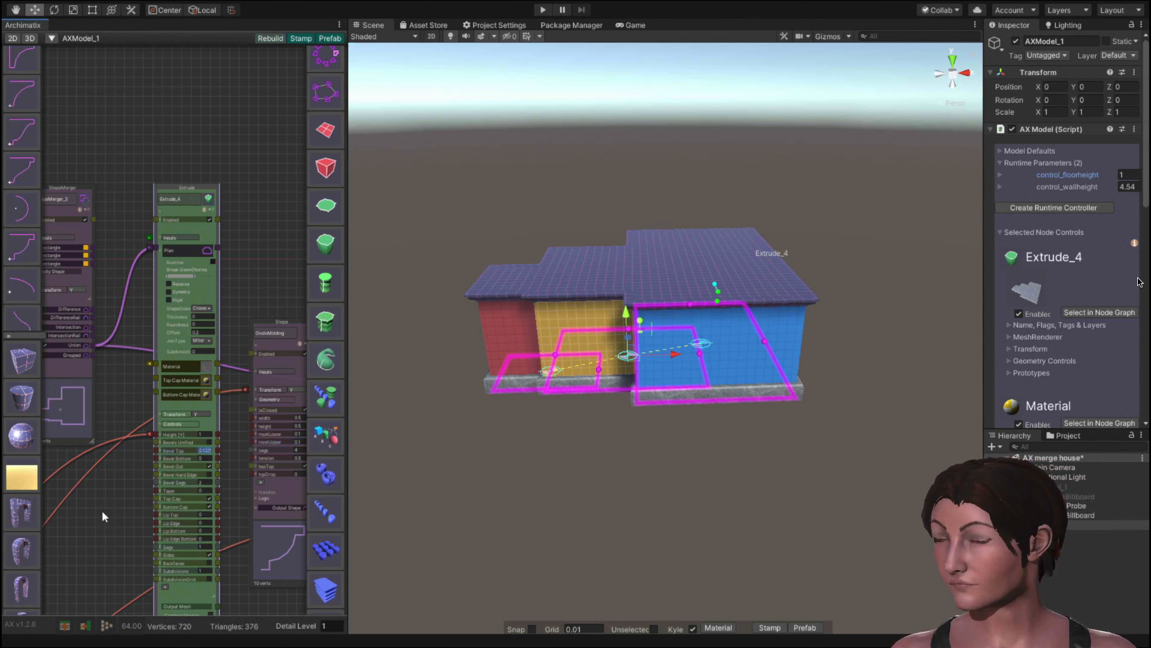
{"action": "type", "text": ".2"}
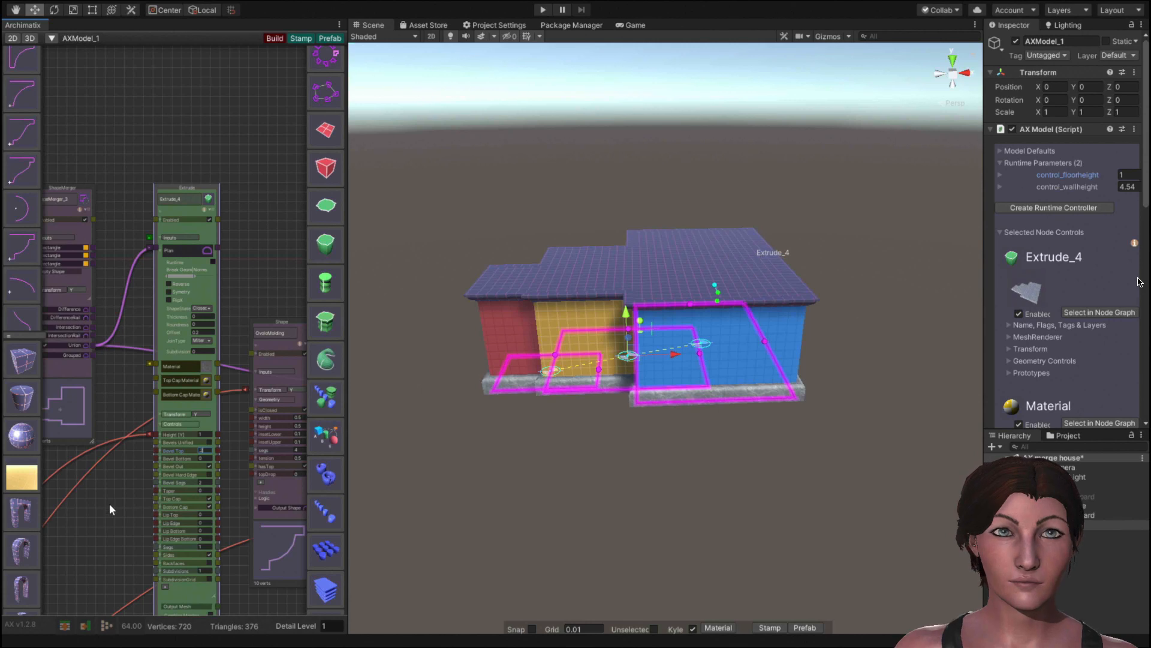
{"action": "left_click", "coordinate": [159, 447]}
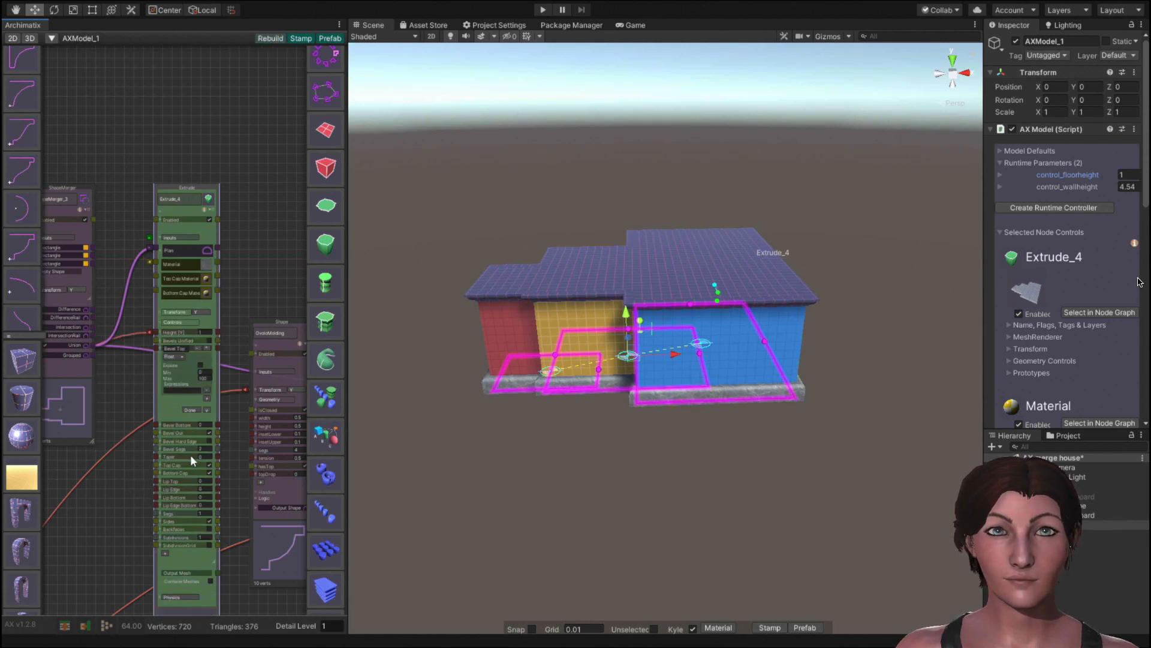
{"action": "scroll", "coordinate": [192, 455], "scroll_direction": "up", "scroll_amount": 3}
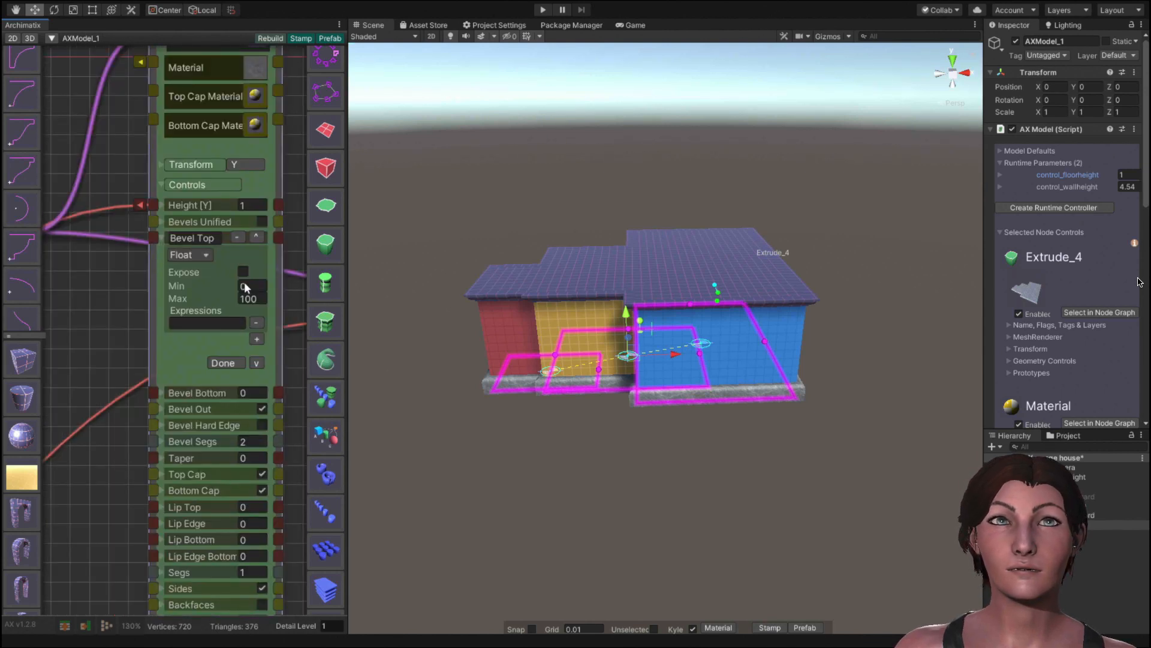
{"action": "type", "text": ".2"}
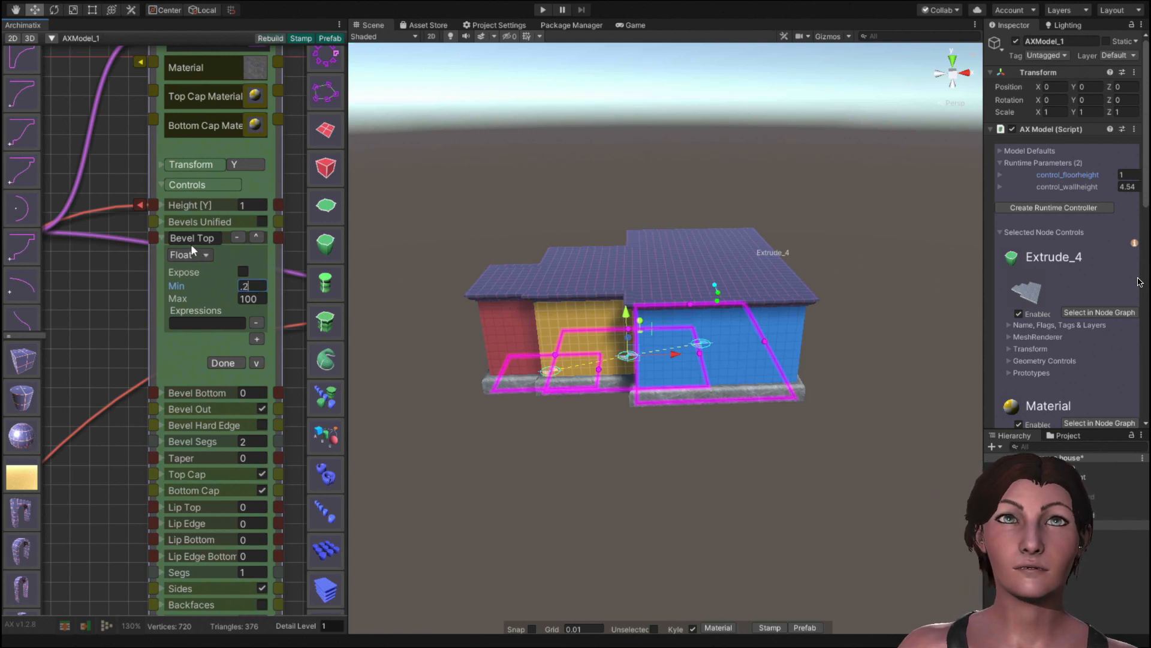
{"action": "left_click", "coordinate": [160, 238]}
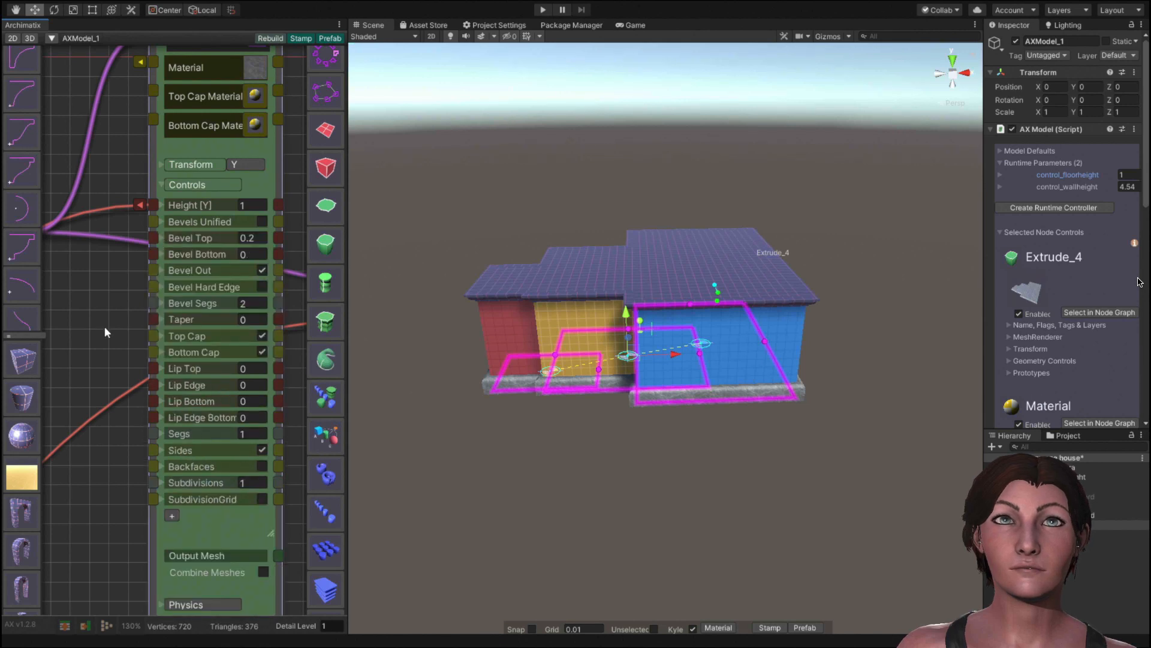
Add a material node to the roof molding's PlanSweep_17 Material input and assign AX_White to it.
{"action": "scroll", "coordinate": [104, 326], "scroll_direction": "down", "scroll_amount": 8}
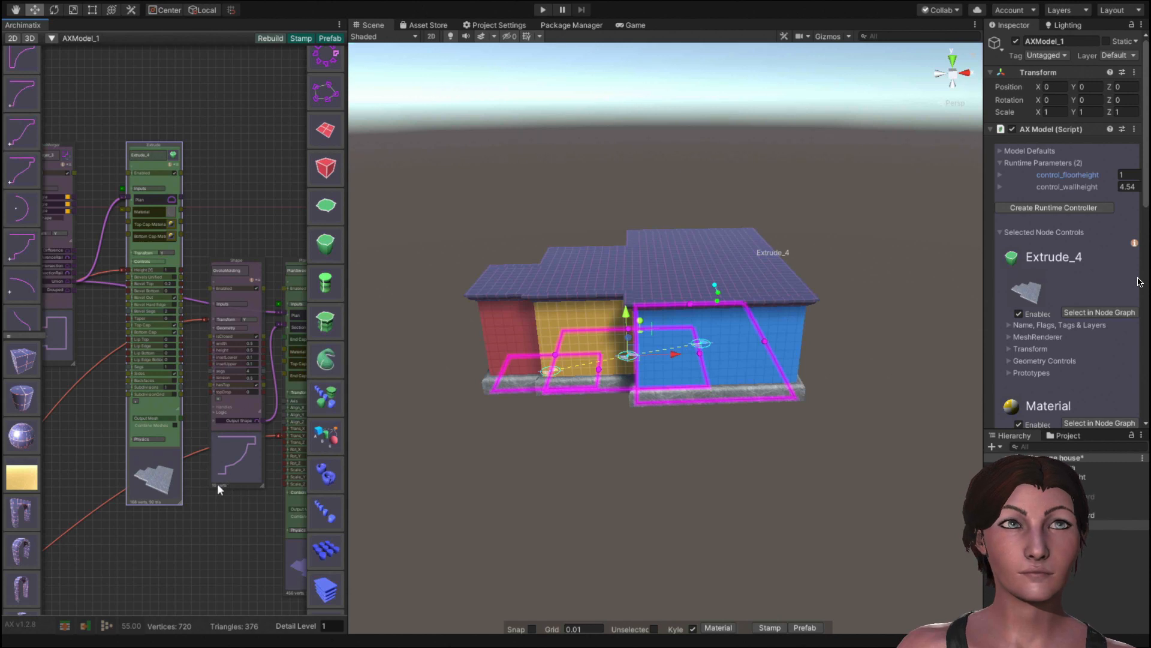
{"action": "scroll", "coordinate": [218, 484], "scroll_direction": "down", "scroll_amount": 3}
{"action": "middle_click_drag", "start_coordinate": [218, 549], "coordinate": [137, 465]}
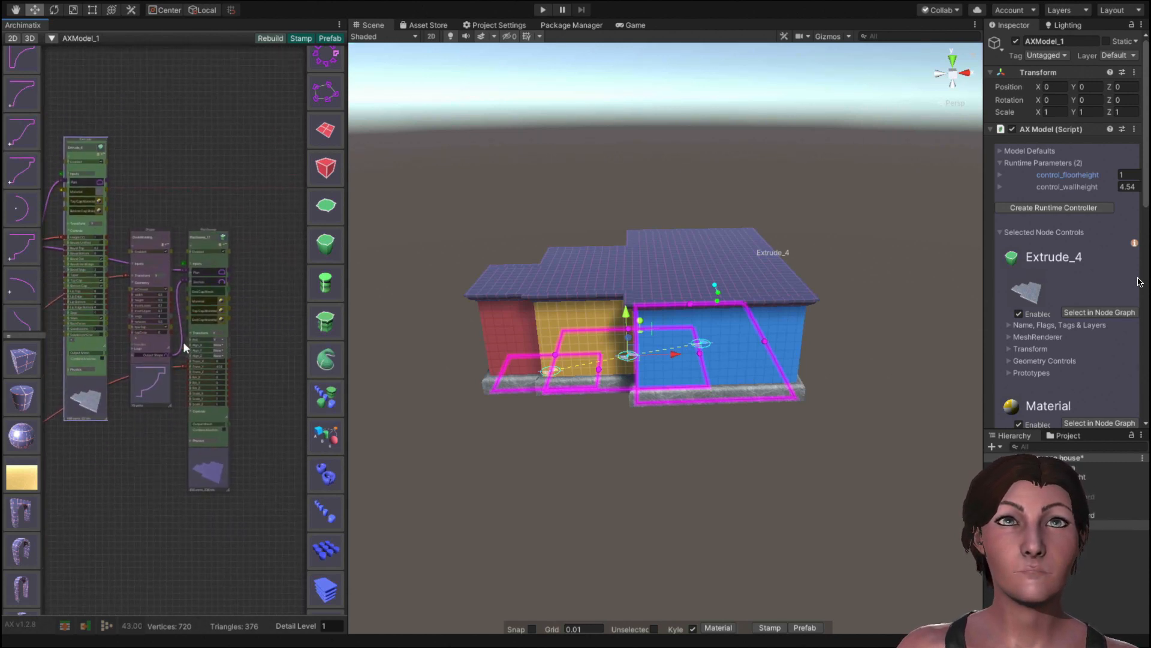
{"action": "scroll", "coordinate": [186, 340], "scroll_direction": "up", "scroll_amount": 6}
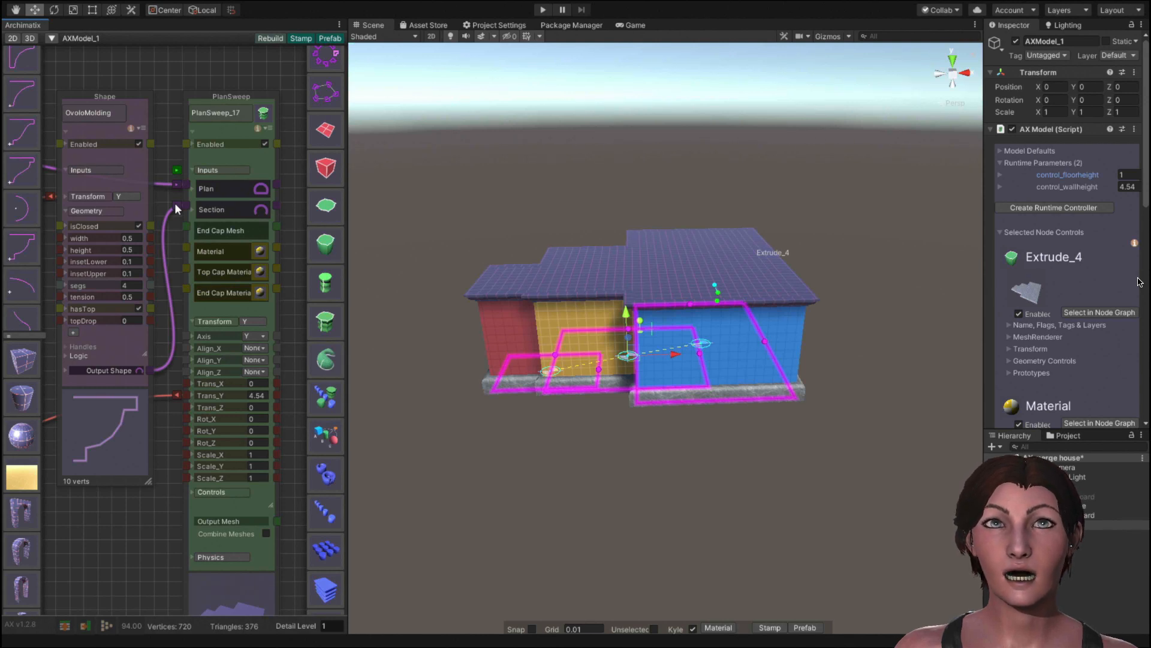
{"action": "left_click", "coordinate": [175, 204]}
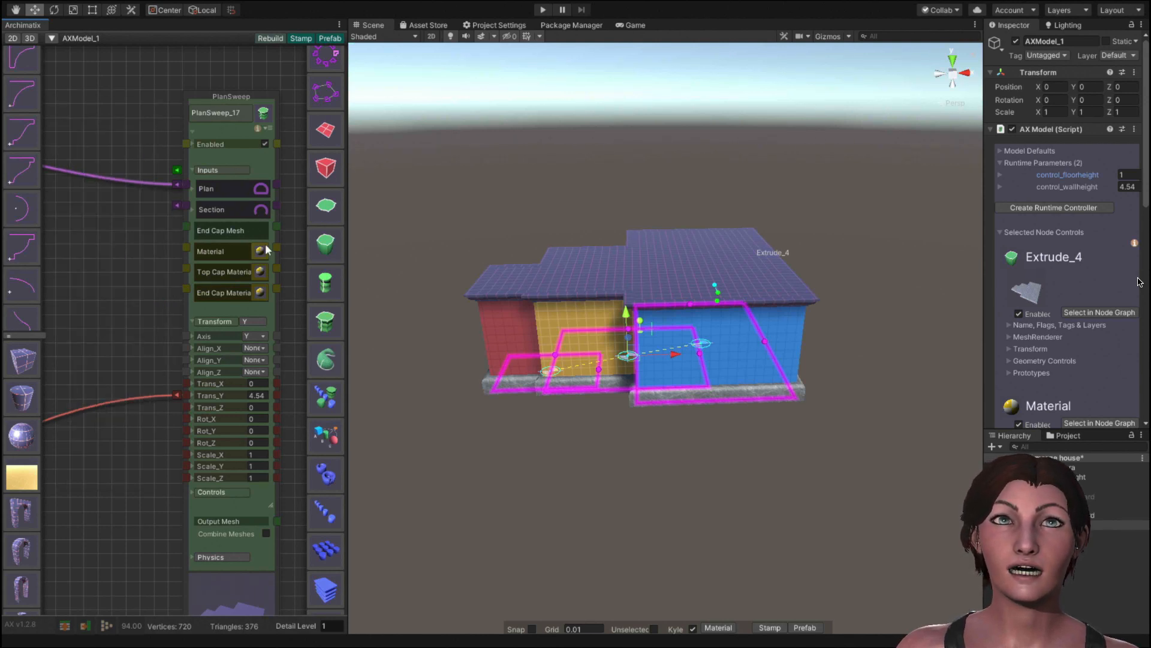
{"action": "left_click", "coordinate": [178, 247]}
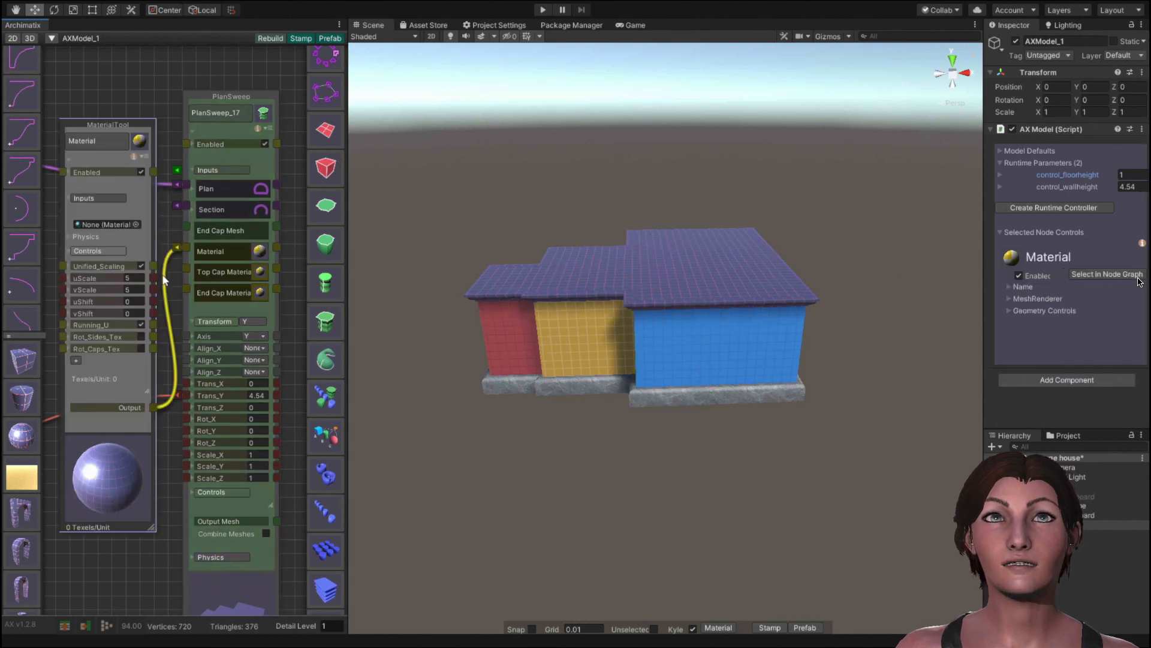
{"action": "left_click", "coordinate": [137, 225]}
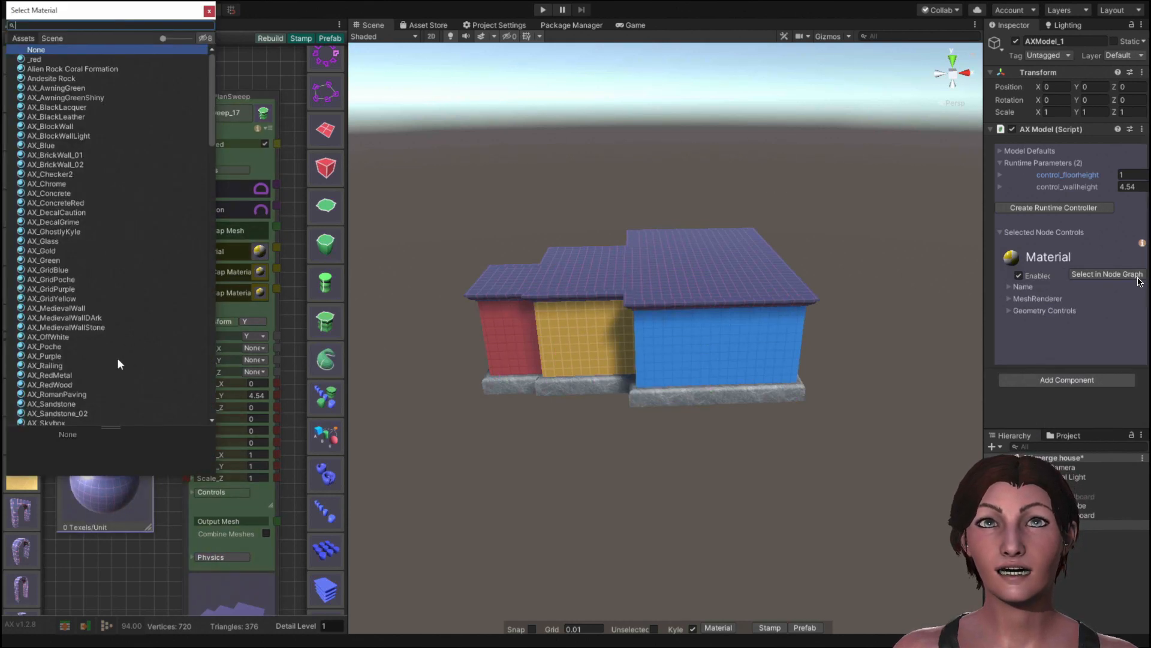
{"action": "scroll", "coordinate": [117, 358], "scroll_direction": "down", "scroll_amount": 3}
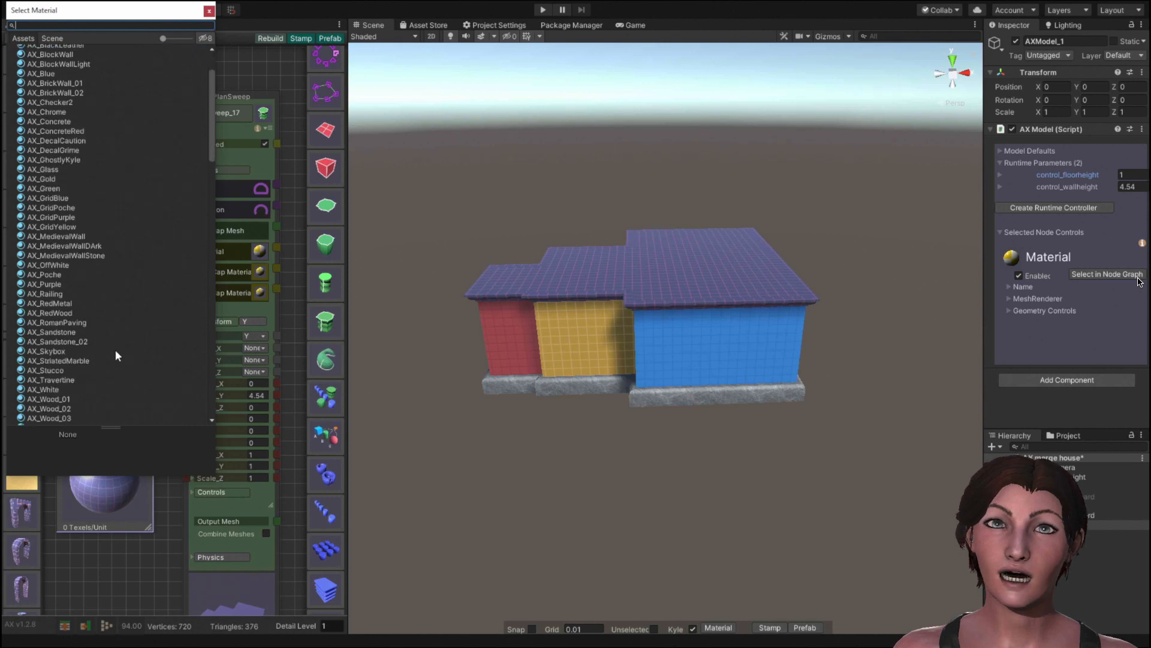
{"action": "left_click", "coordinate": [52, 390]}
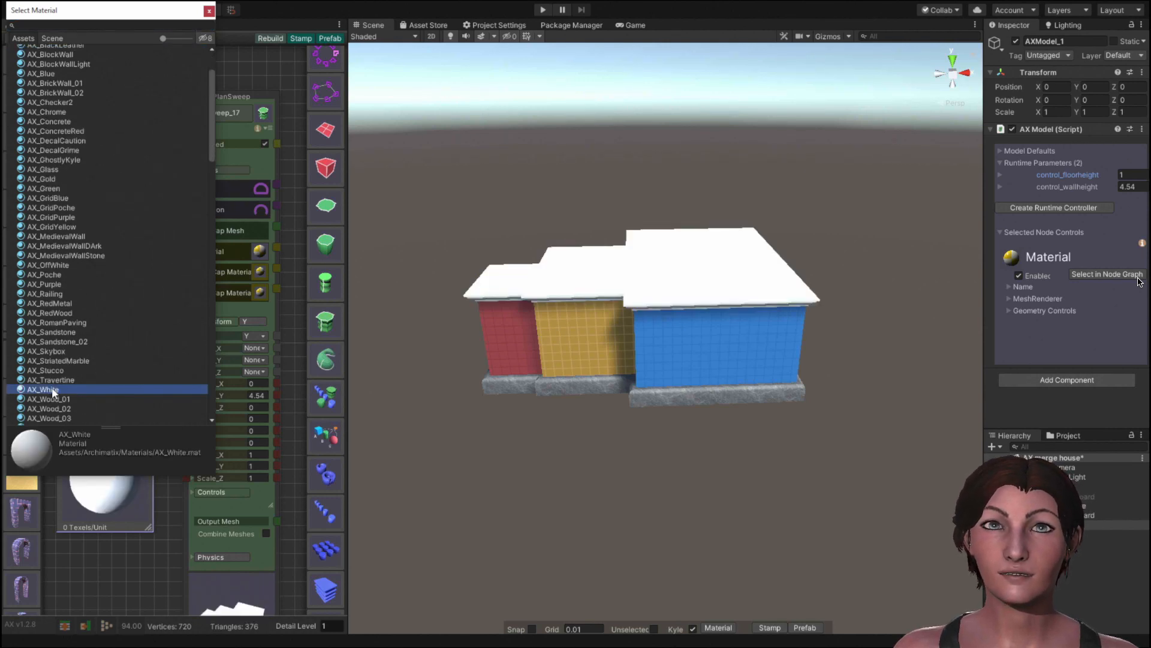
{"action": "key", "text": "Return"}
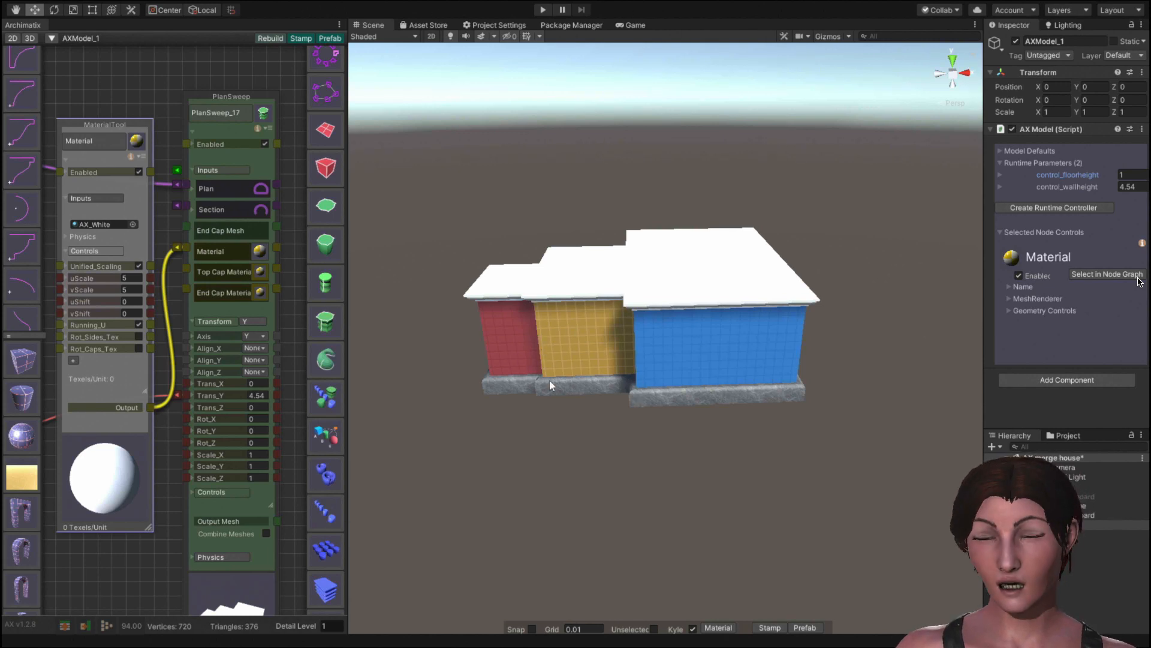
Add a Square shape and an Extrude node, and connect the square's Output Shape to the extrude's Plan input.
{"action": "left_click_drag", "start_coordinate": [604, 426], "coordinate": [596, 397], "text": "alt"}
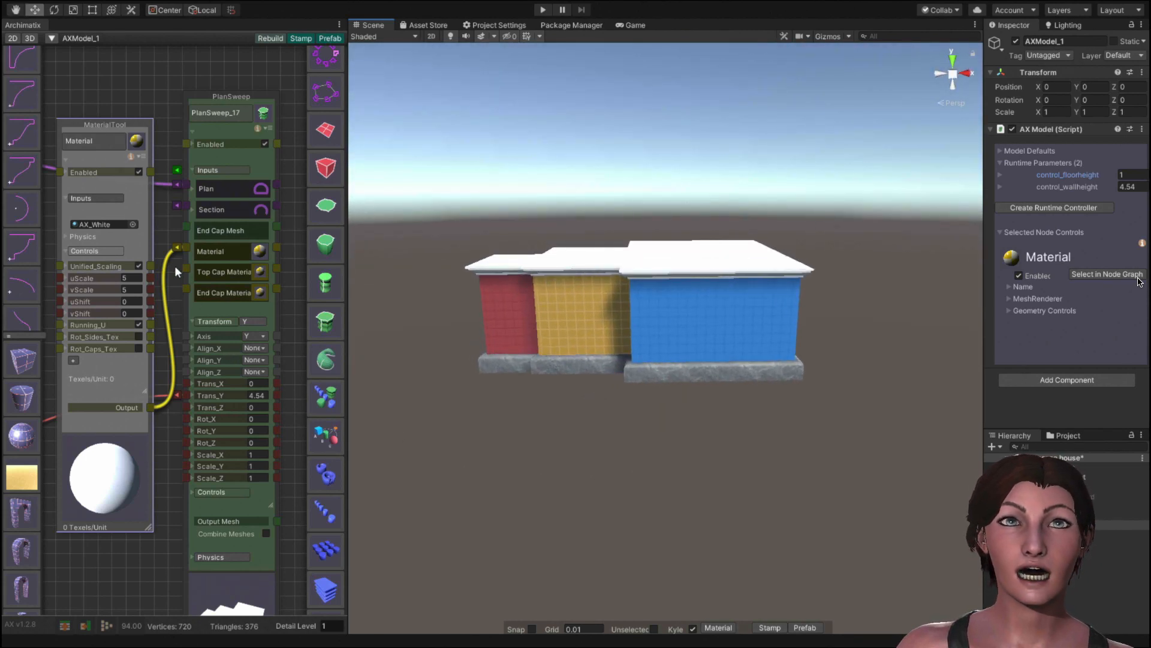
{"action": "scroll", "coordinate": [137, 424], "scroll_direction": "down", "scroll_amount": 3}
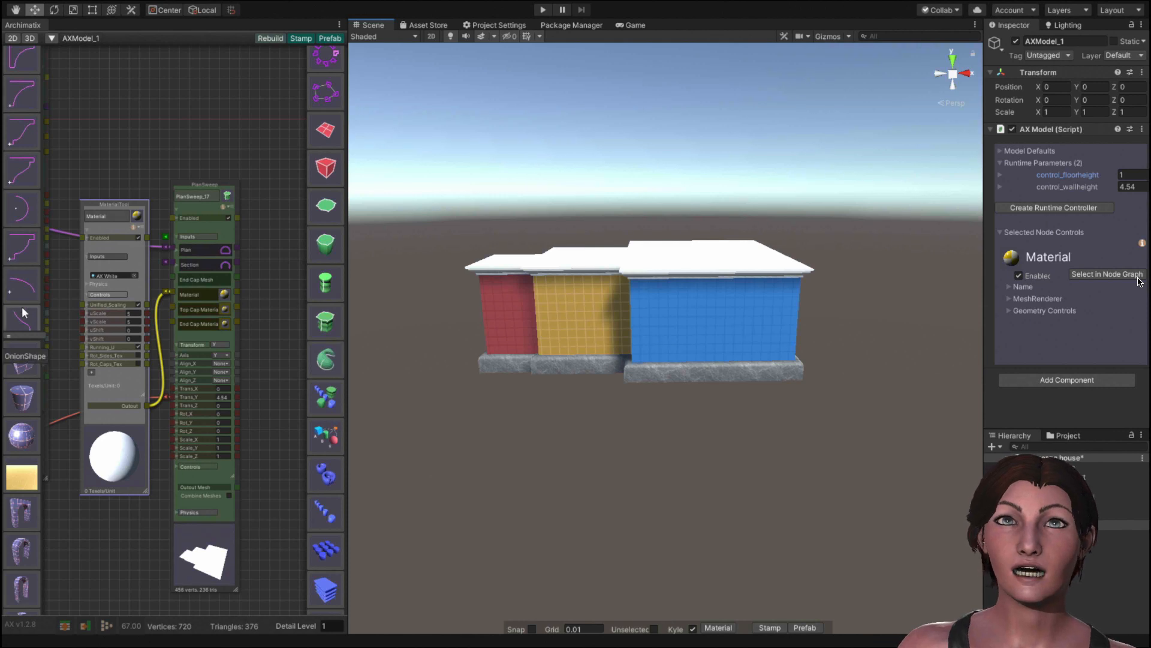
{"action": "scroll", "coordinate": [23, 300], "scroll_direction": "up", "scroll_amount": 5}
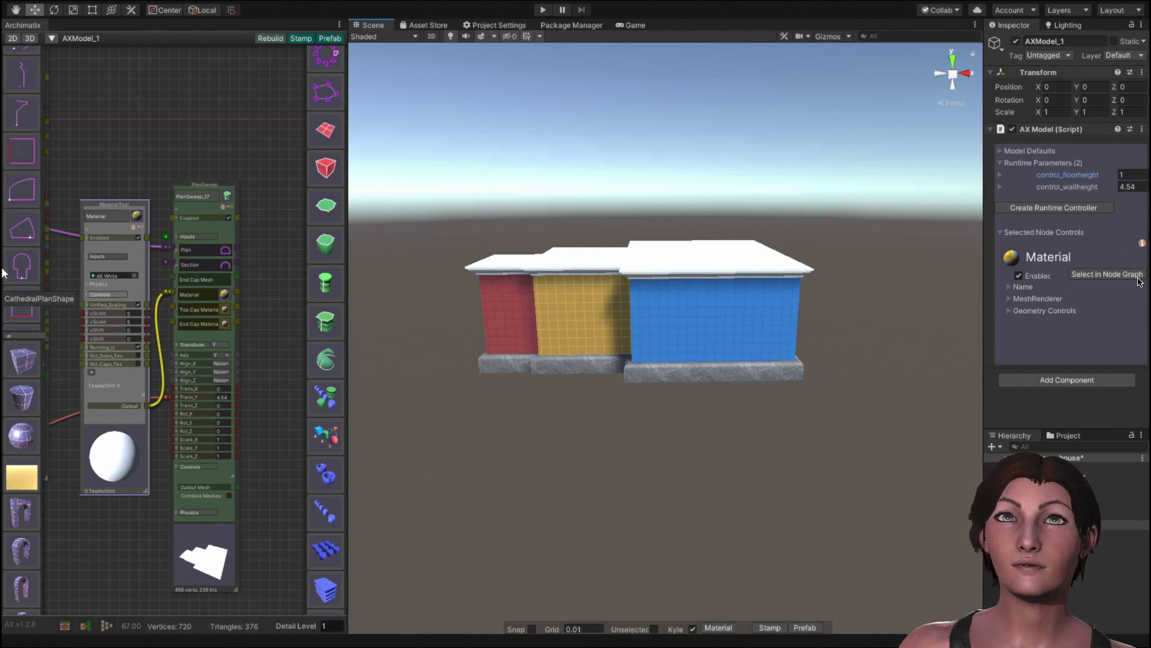
{"action": "left_click", "coordinate": [21, 157]}
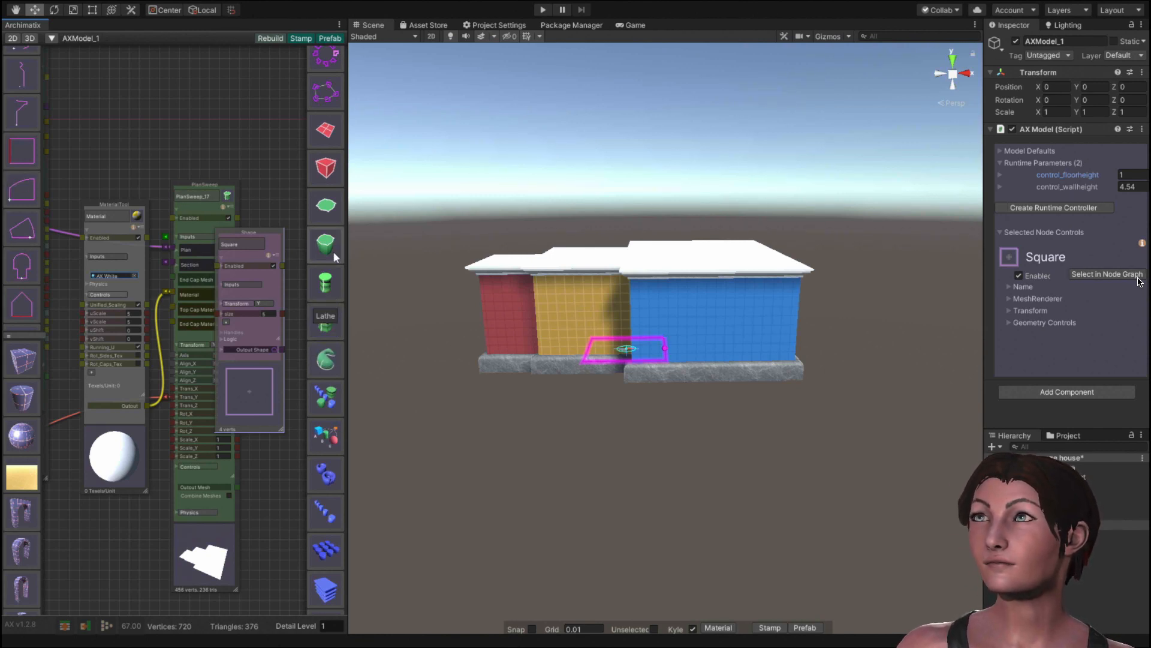
{"action": "left_click", "coordinate": [328, 275]}
{"action": "middle_click_drag", "start_coordinate": [272, 451], "coordinate": [183, 472]}
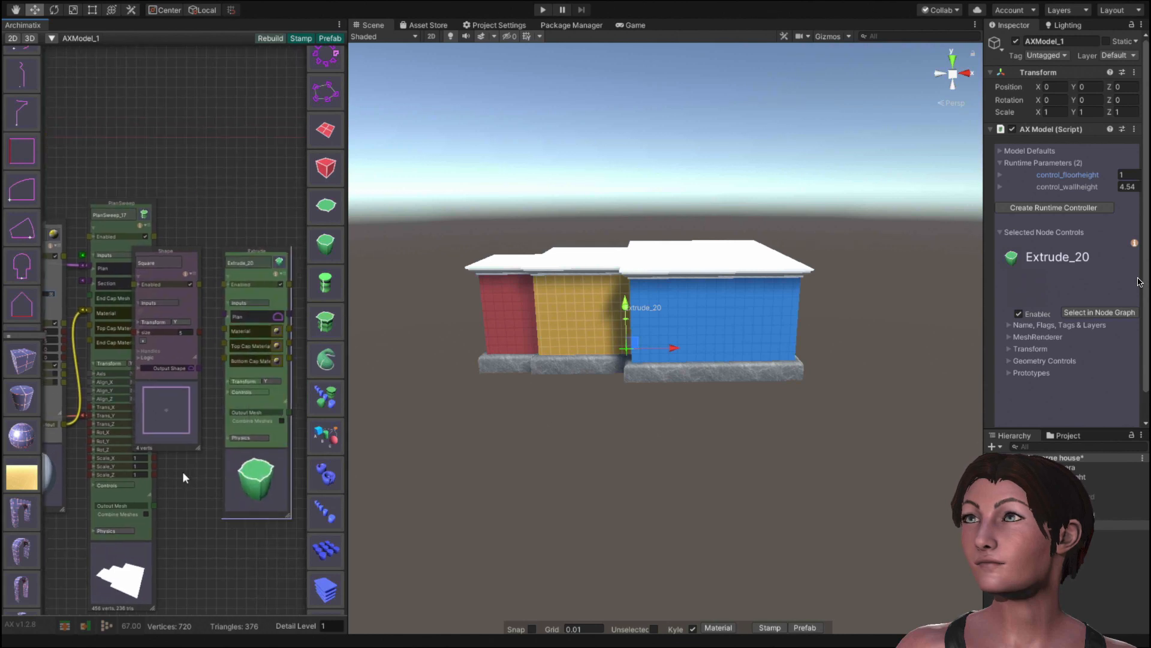
{"action": "left_click_drag", "start_coordinate": [193, 369], "coordinate": [217, 312]}
{"action": "left_click", "coordinate": [217, 312]}
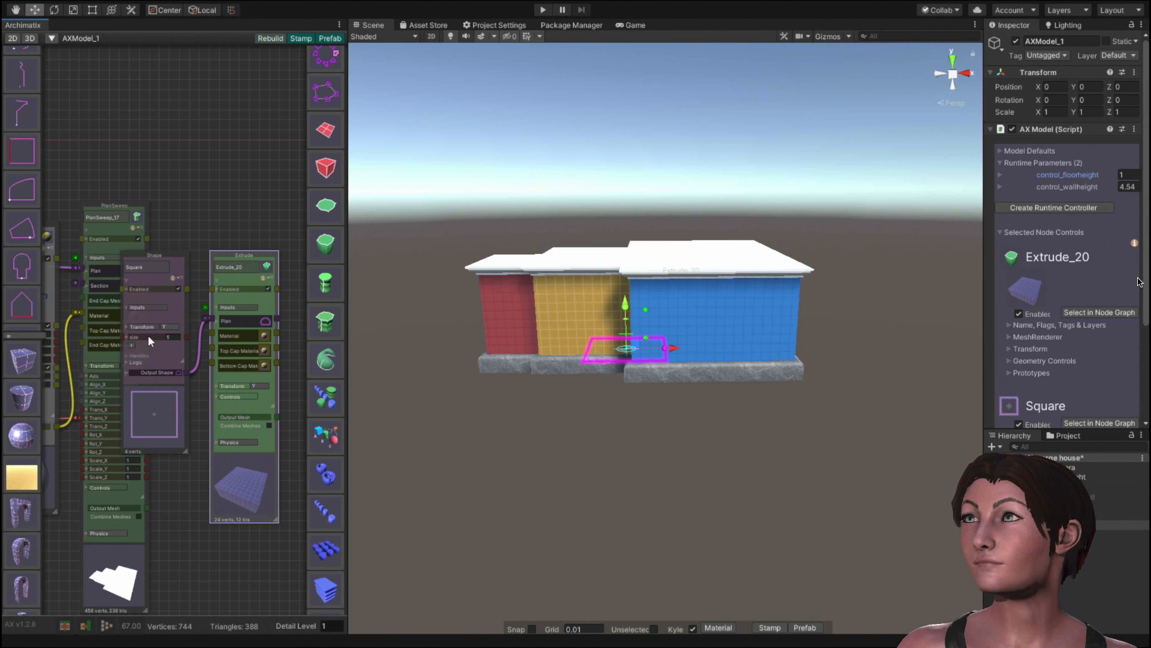
Set the Square's size to 0.25 and connect the AX_White material node to Extrude_20's Material input.
{"action": "left_click", "coordinate": [175, 335]}
{"action": "left_click", "coordinate": [177, 338]}
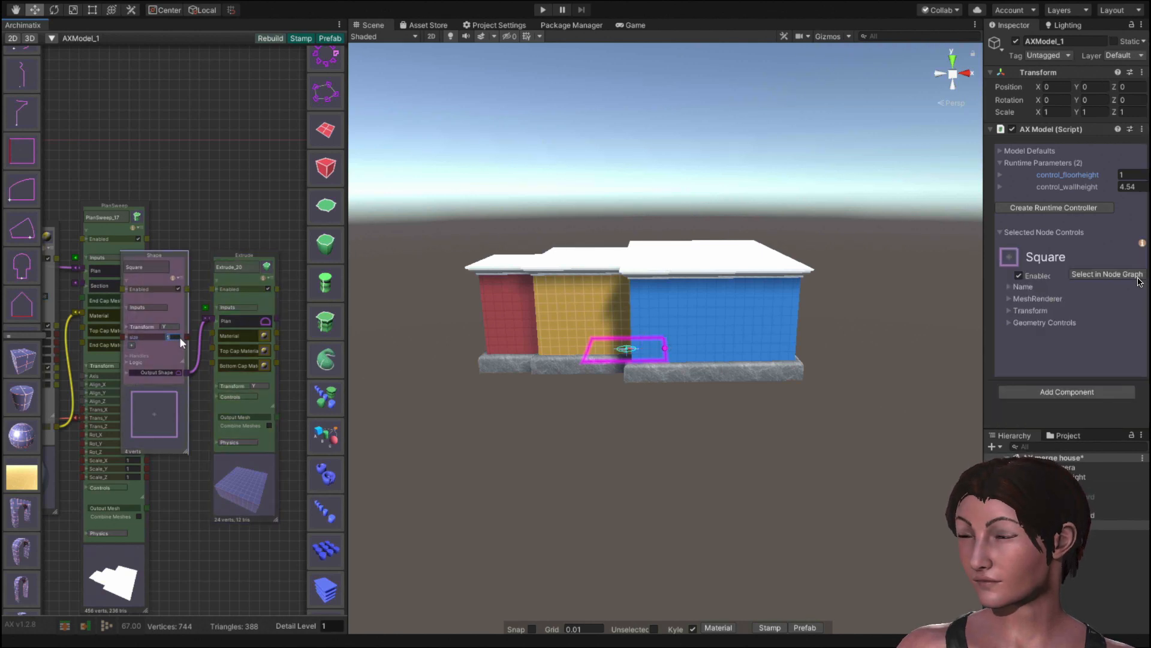
{"action": "type", "text": "0.25"}
{"action": "key", "text": "Return"}
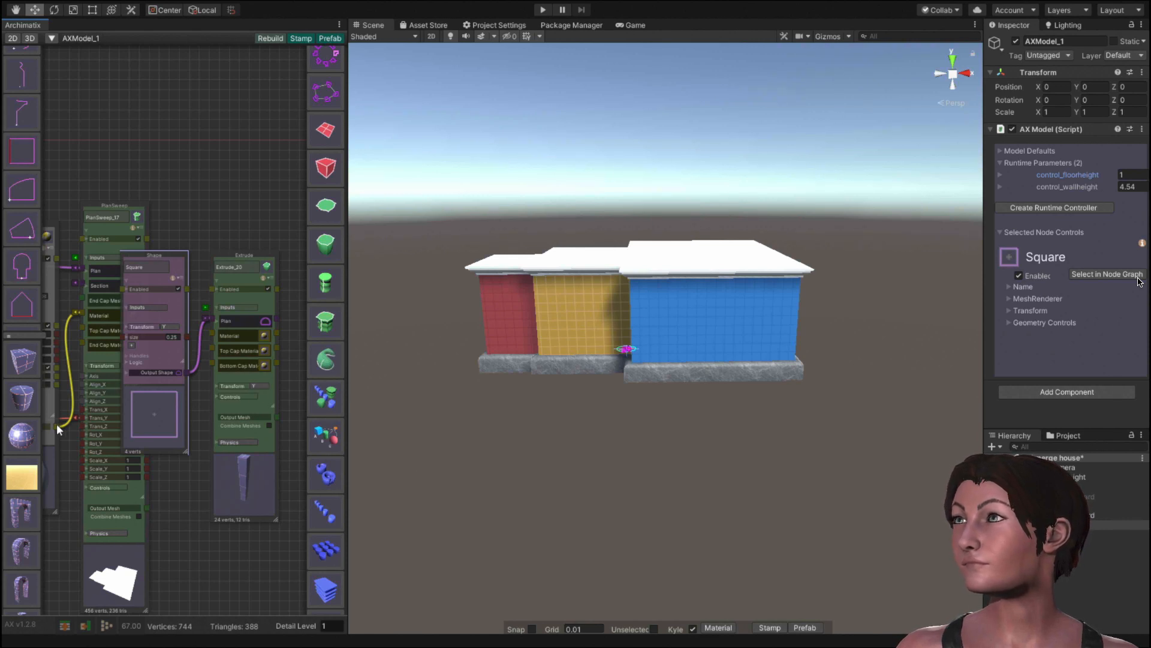
{"action": "left_click_drag", "start_coordinate": [58, 429], "coordinate": [211, 331]}
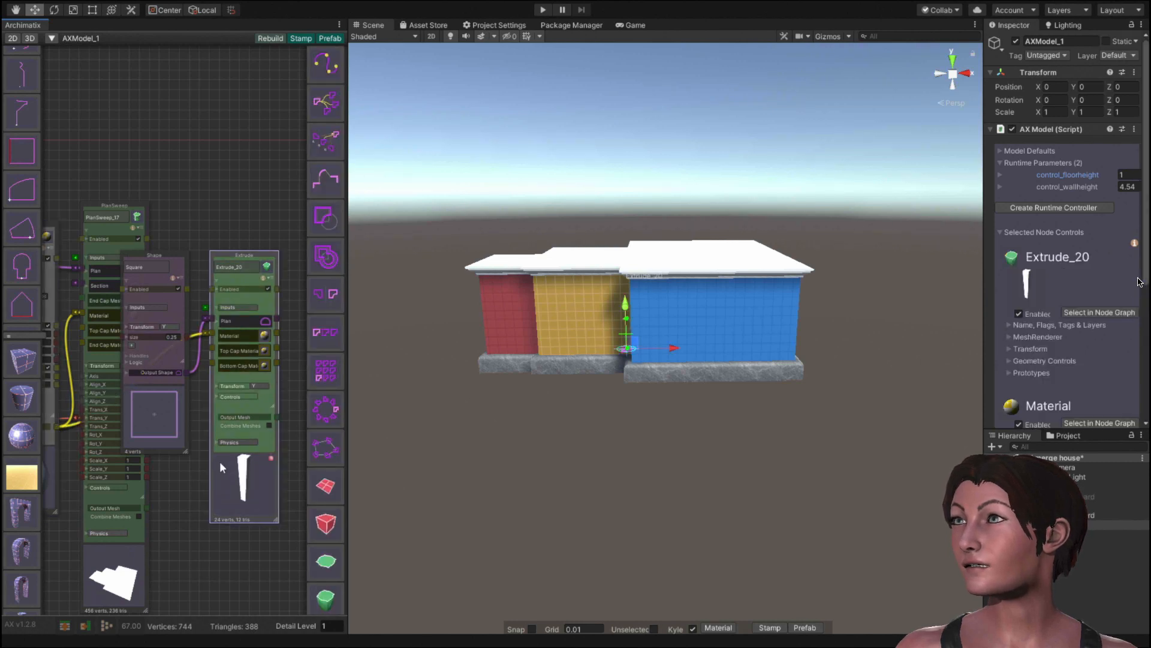
Add a PlanRepeater node and place it beside the Extrude_20 node in the graph.
{"action": "scroll", "coordinate": [318, 388], "scroll_direction": "down", "scroll_amount": 5}
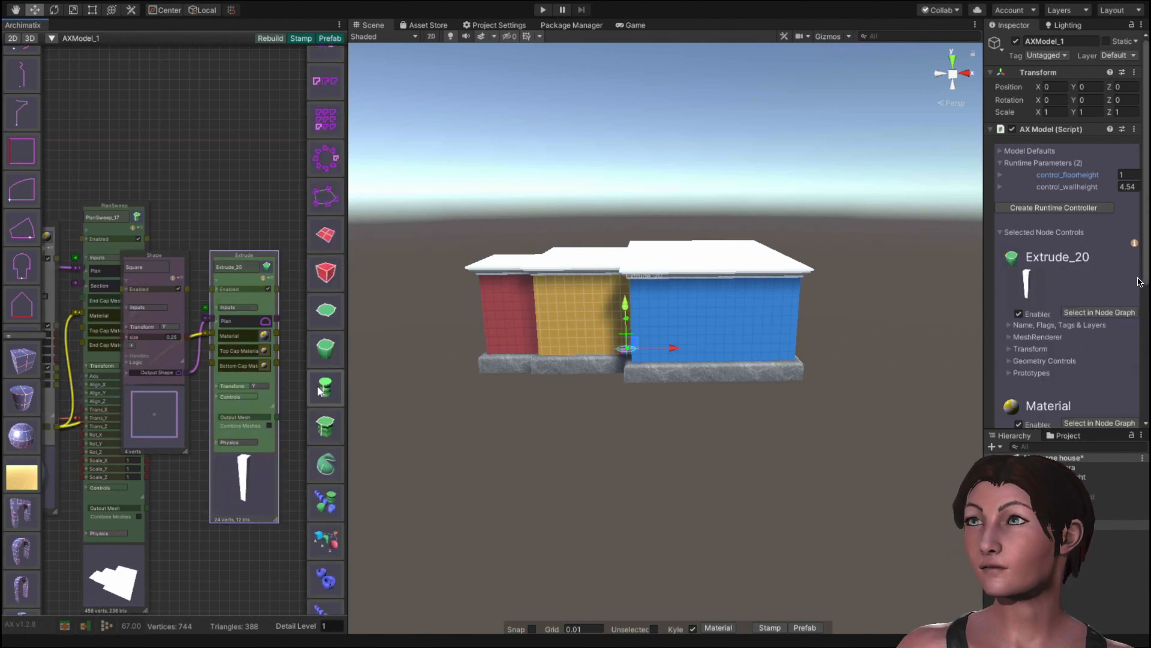
{"action": "scroll", "coordinate": [318, 391], "scroll_direction": "down", "scroll_amount": 3}
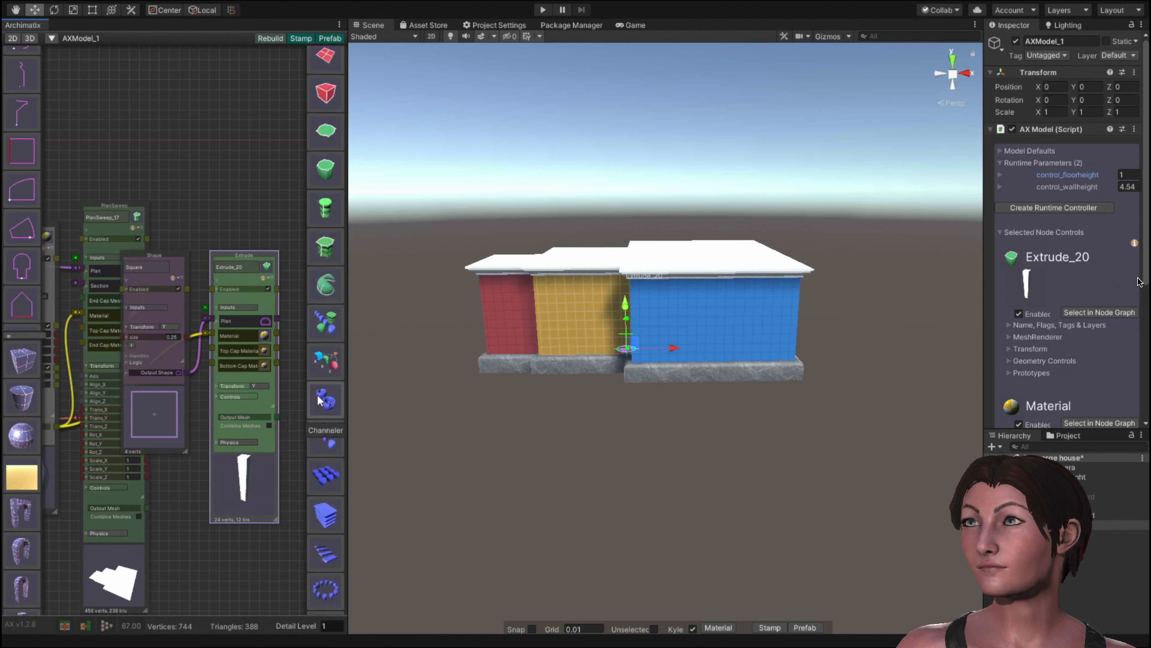
{"action": "scroll", "coordinate": [317, 399], "scroll_direction": "down", "scroll_amount": 4}
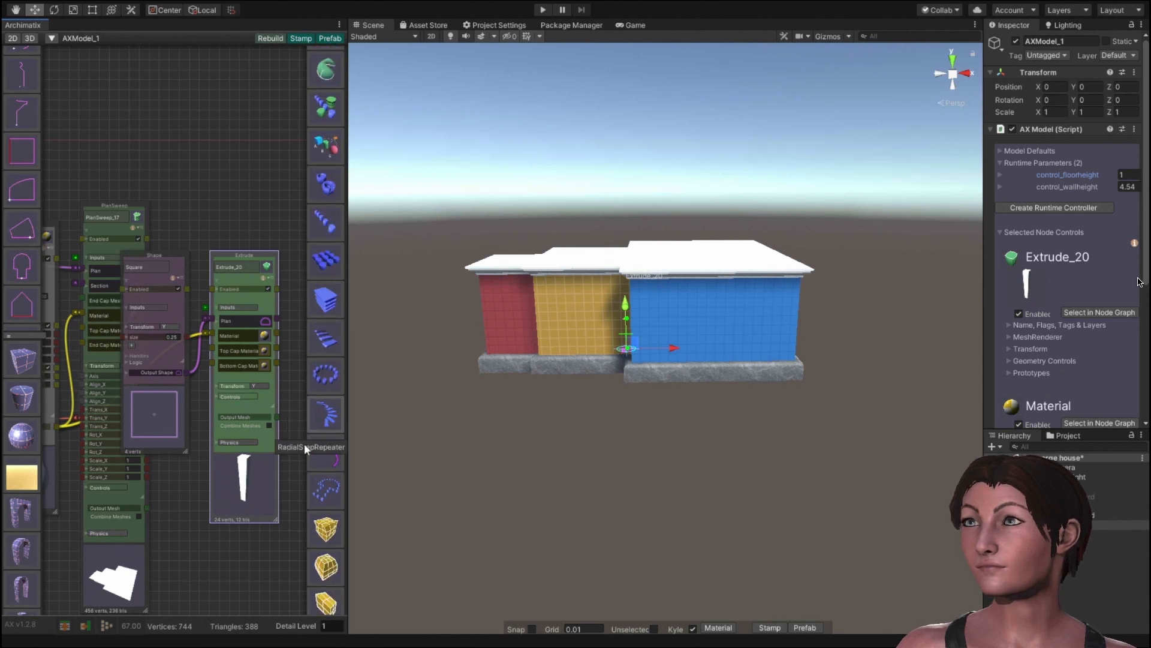
{"action": "left_click", "coordinate": [324, 489]}
{"action": "middle_click_drag", "start_coordinate": [168, 484], "coordinate": [103, 398]}
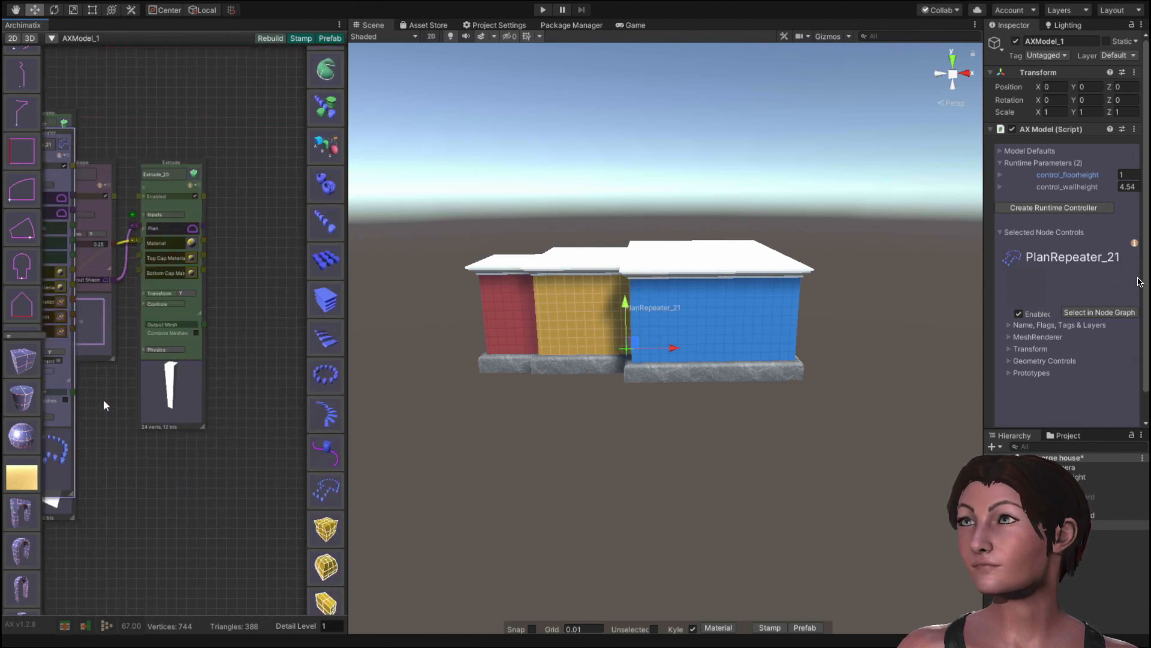
{"action": "left_click_drag", "start_coordinate": [69, 412], "coordinate": [291, 442]}
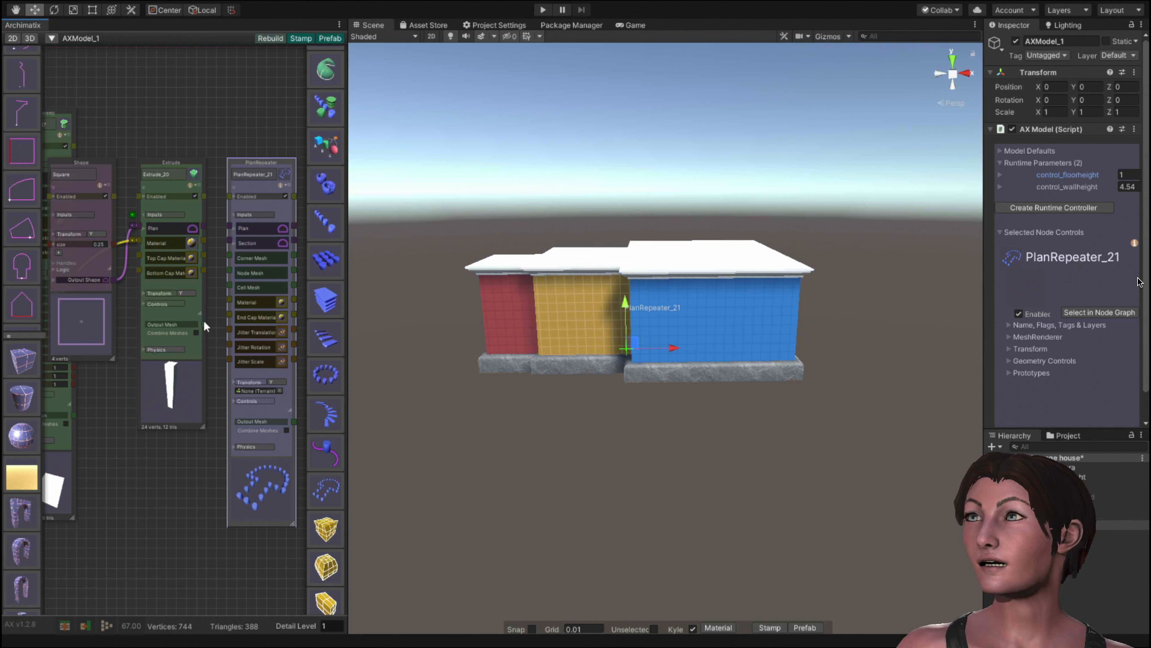
Connect Extrude_20's Output Mesh to the Corner Mesh input of the PlanRepeater_21 node.
{"action": "left_click_drag", "start_coordinate": [204, 324], "coordinate": [180, 388]}
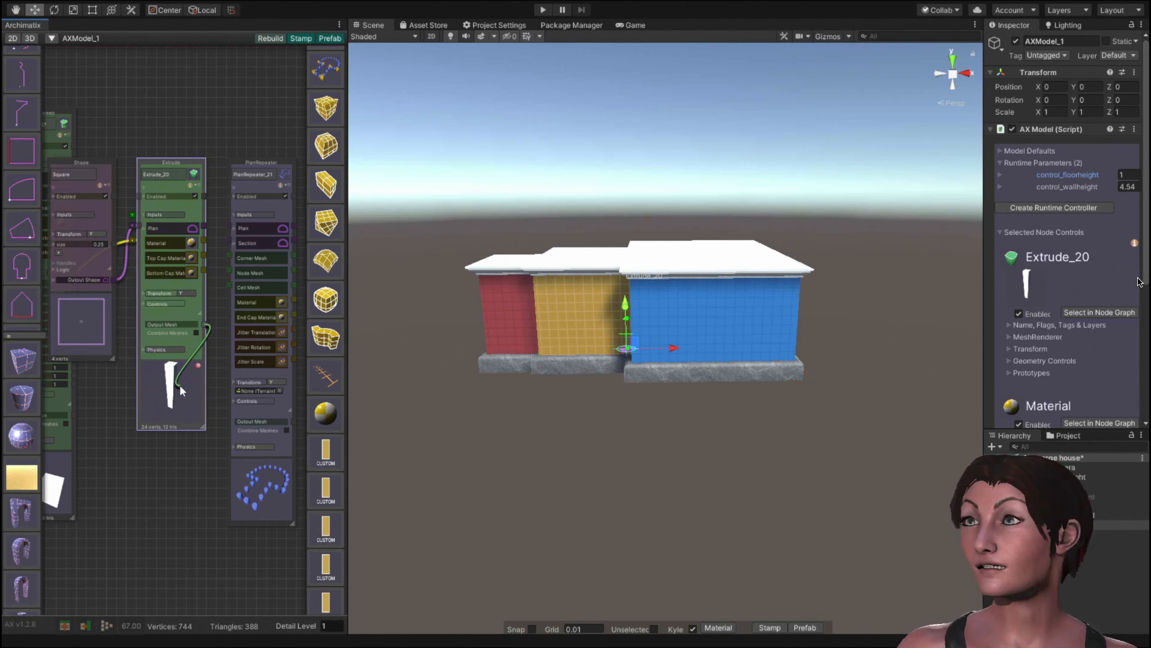
{"action": "left_click_drag", "start_coordinate": [178, 384], "coordinate": [204, 314]}
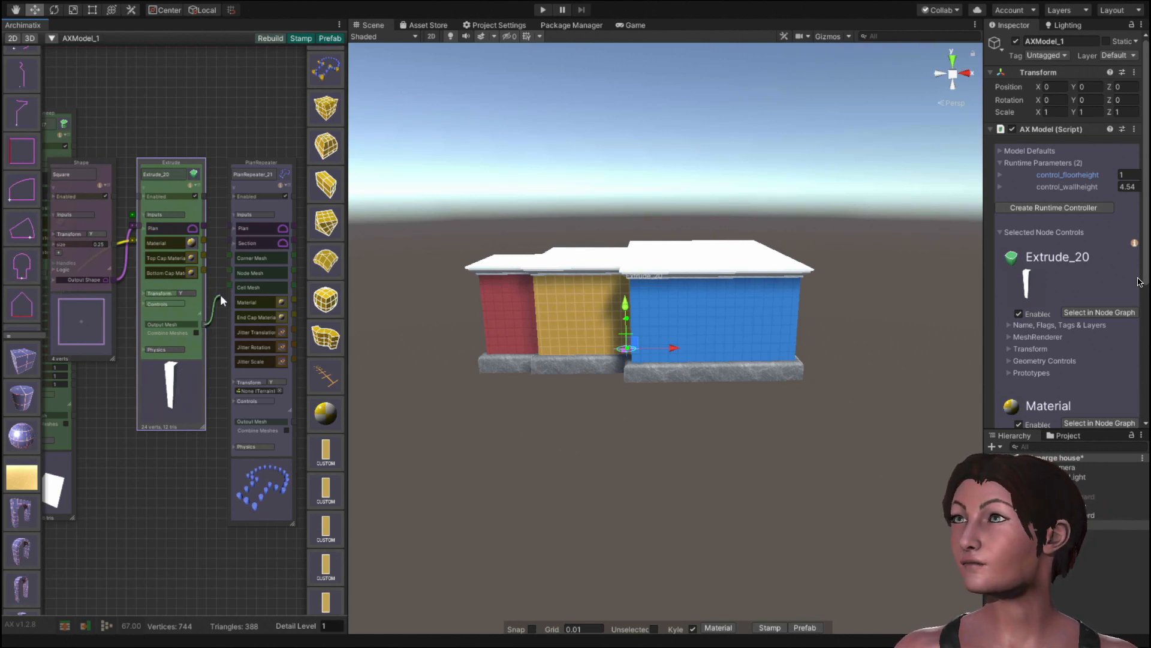
{"action": "left_click_drag", "start_coordinate": [216, 278], "coordinate": [228, 254]}
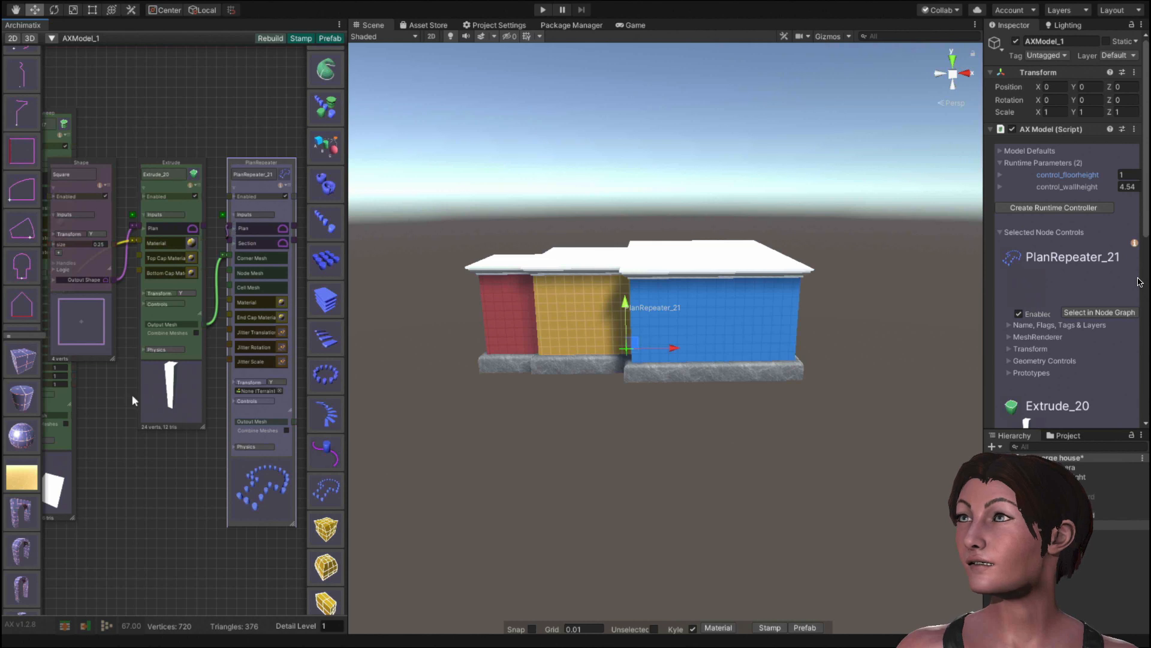
Connect the PlanRepeater_21 node's Plan input to the Union output of ShapeMerger_3.
{"action": "middle_click_drag", "start_coordinate": [113, 459], "coordinate": [249, 505]}
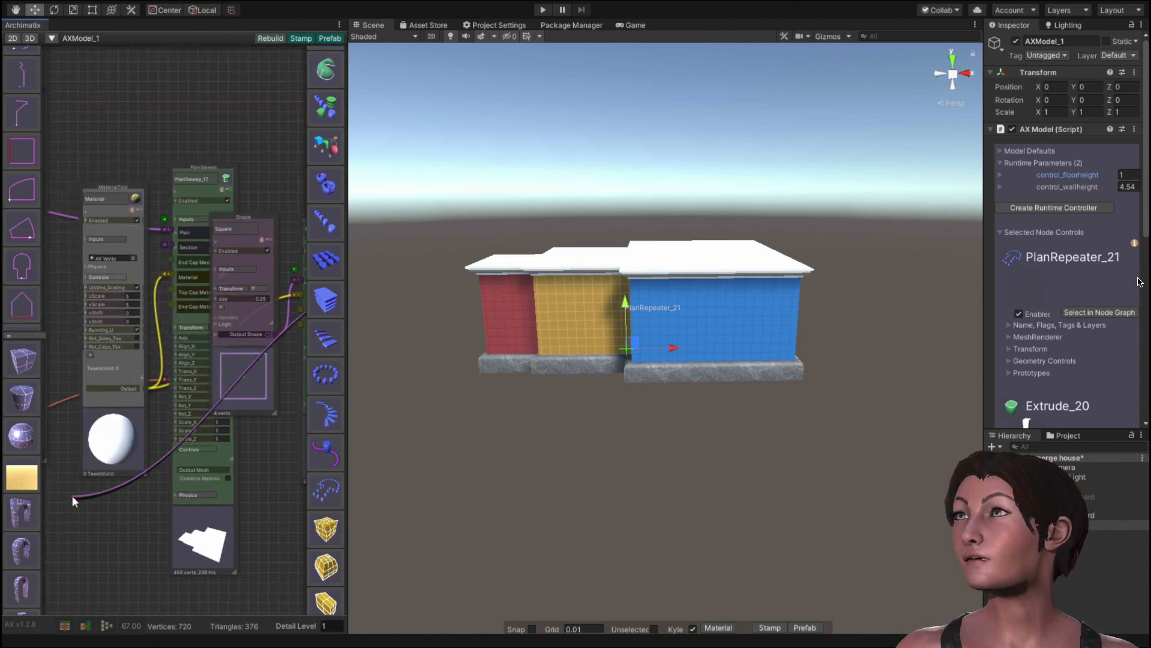
{"action": "middle_click_drag", "start_coordinate": [72, 495], "coordinate": [218, 523]}
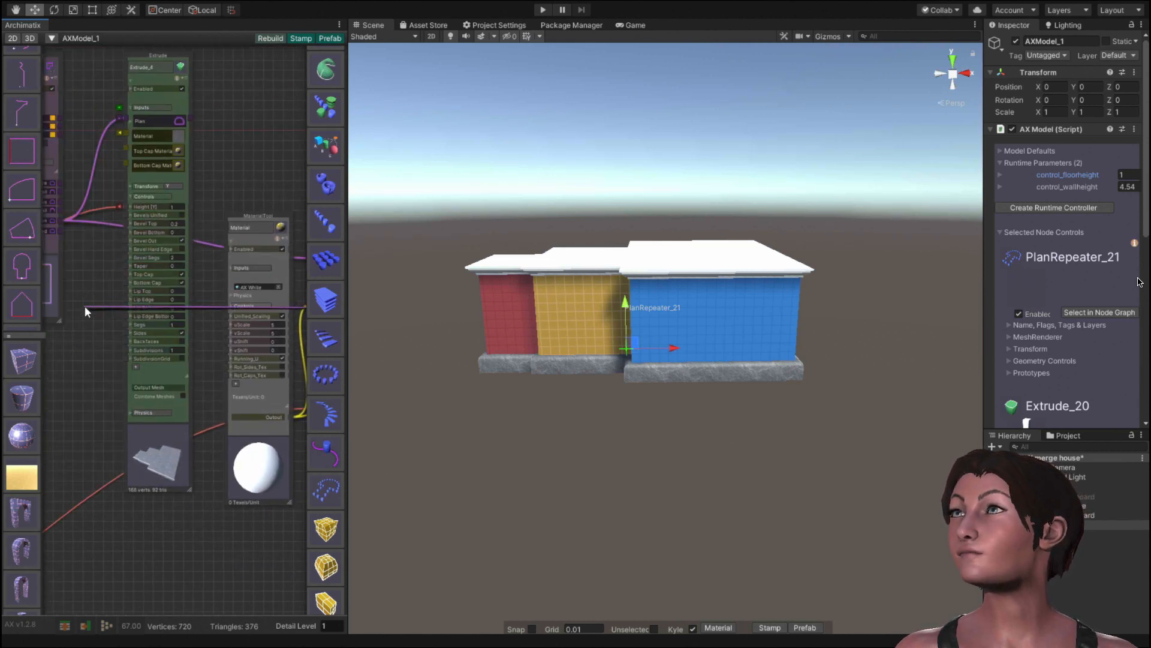
{"action": "middle_click_drag", "start_coordinate": [85, 306], "coordinate": [168, 438]}
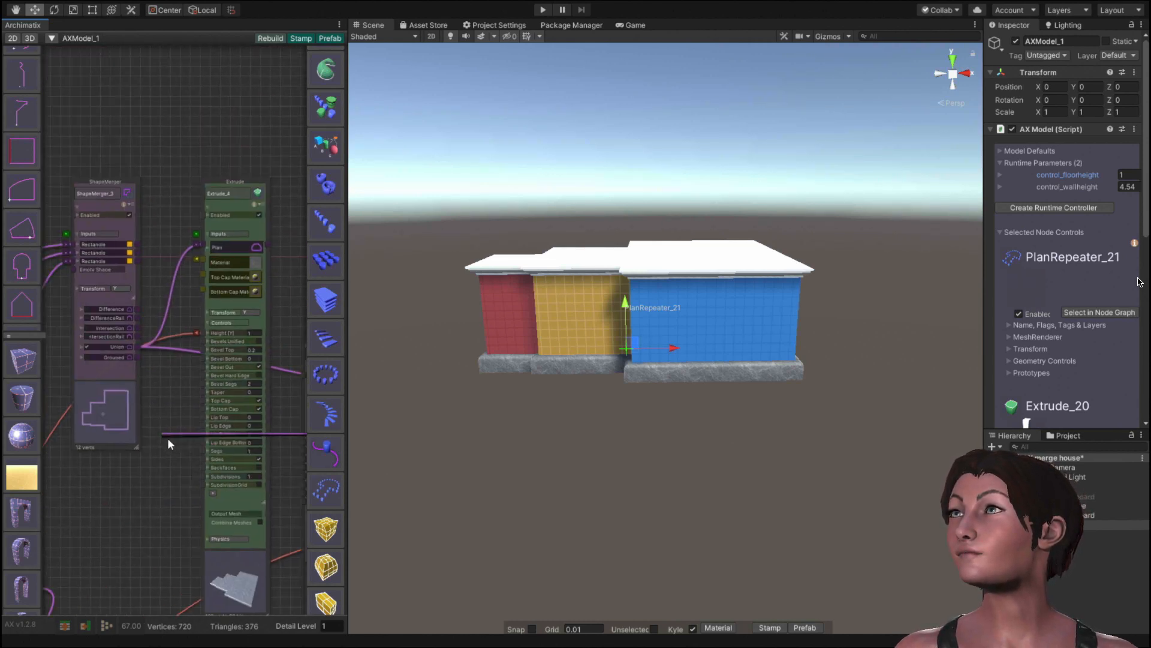
{"action": "left_click", "coordinate": [144, 353]}
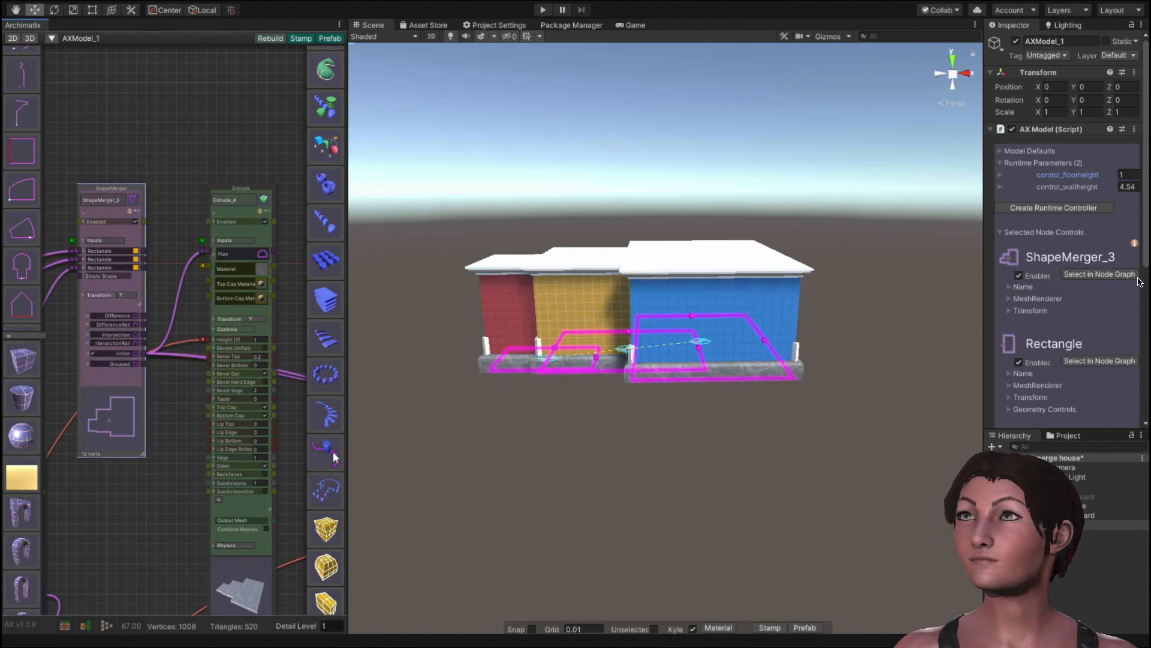
{"action": "middle_click_drag", "start_coordinate": [166, 476], "coordinate": [1, 320]}
{"action": "scroll", "coordinate": [145, 479], "scroll_direction": "down", "scroll_amount": 3}
{"action": "middle_click_drag", "start_coordinate": [128, 527], "coordinate": [143, 429]}
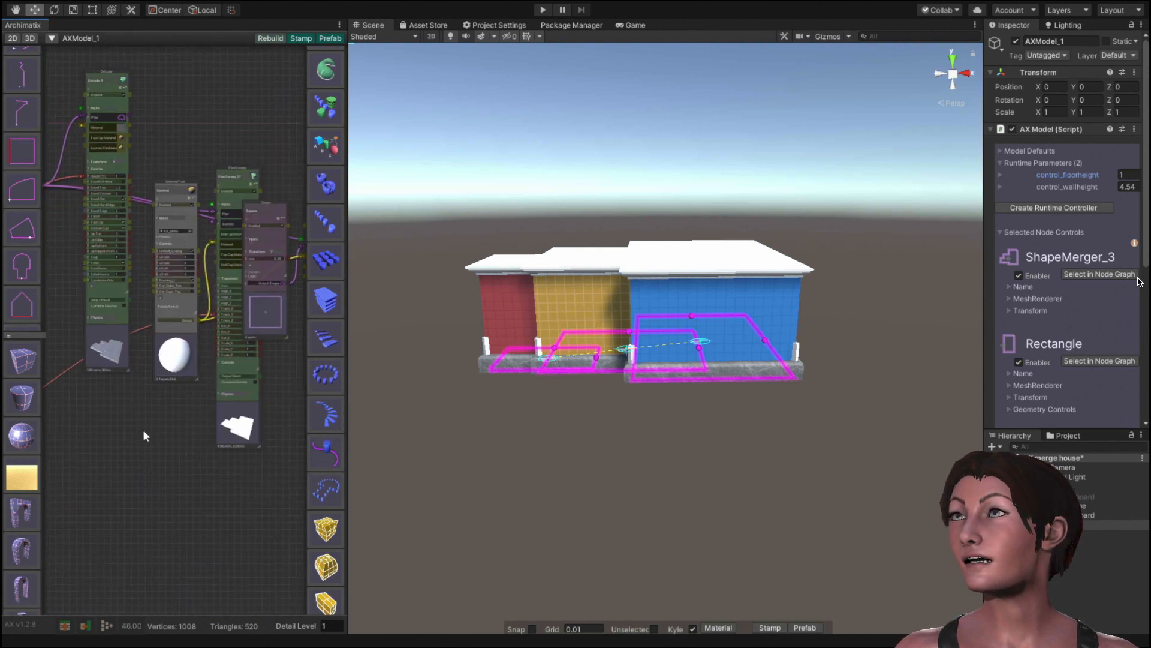
{"action": "scroll", "coordinate": [136, 434], "scroll_direction": "down", "scroll_amount": 2}
{"action": "scroll", "coordinate": [251, 430], "scroll_direction": "down", "scroll_amount": 1}
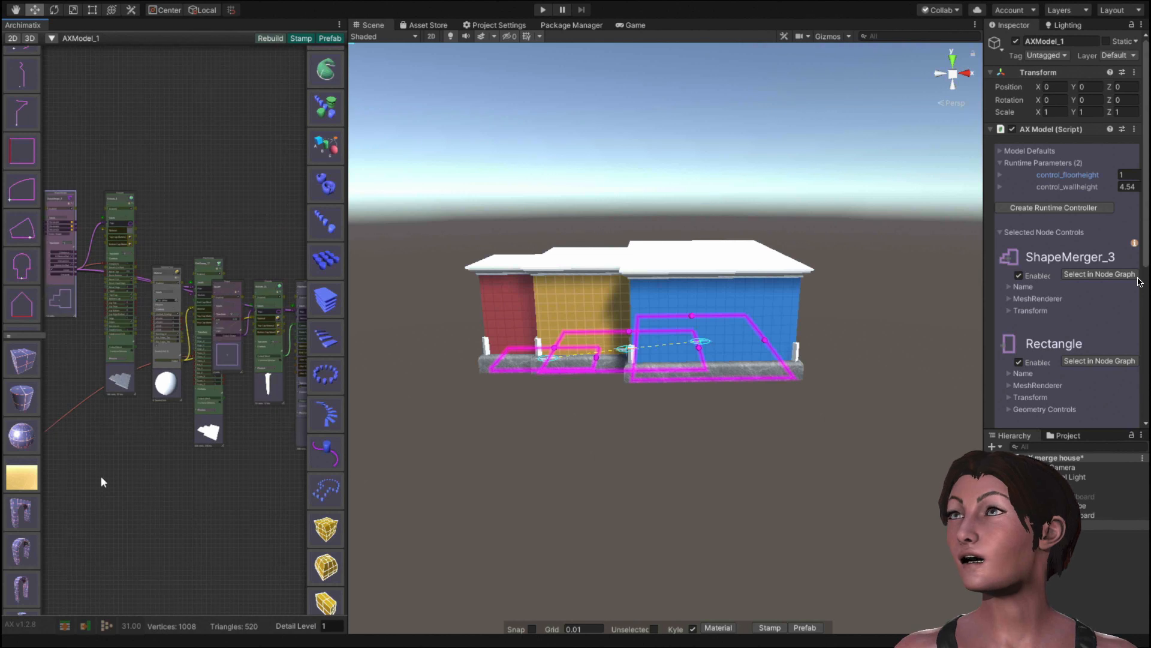
Link the control node's wallheight parameter to the Height (Y) control of the corner-post extrusion Extrude_20.
{"action": "middle_click_drag", "start_coordinate": [101, 476], "coordinate": [359, 409]}
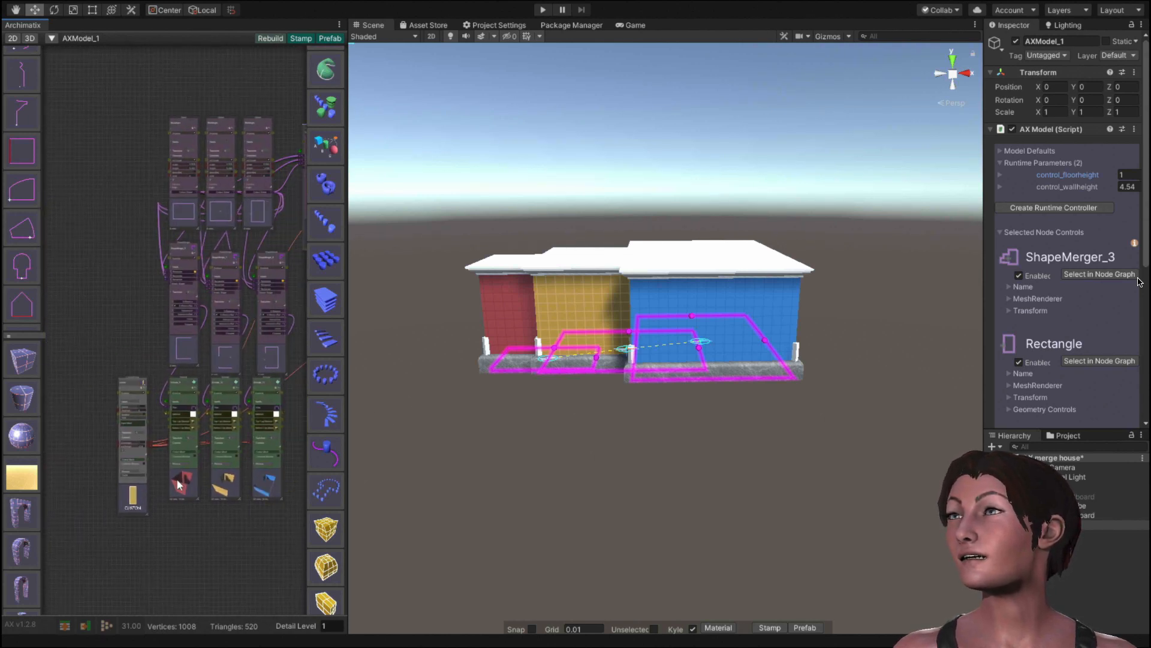
{"action": "scroll", "coordinate": [132, 456], "scroll_direction": "up", "scroll_amount": 10}
{"action": "scroll", "coordinate": [135, 427], "scroll_direction": "up", "scroll_amount": 1}
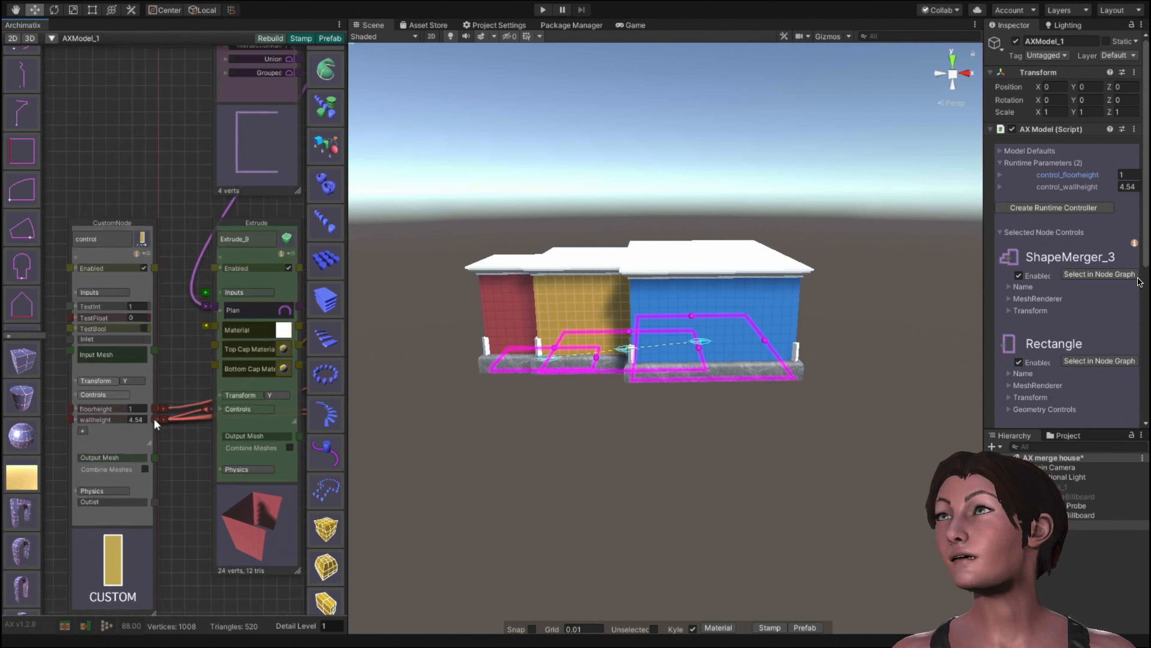
{"action": "left_click", "coordinate": [154, 419]}
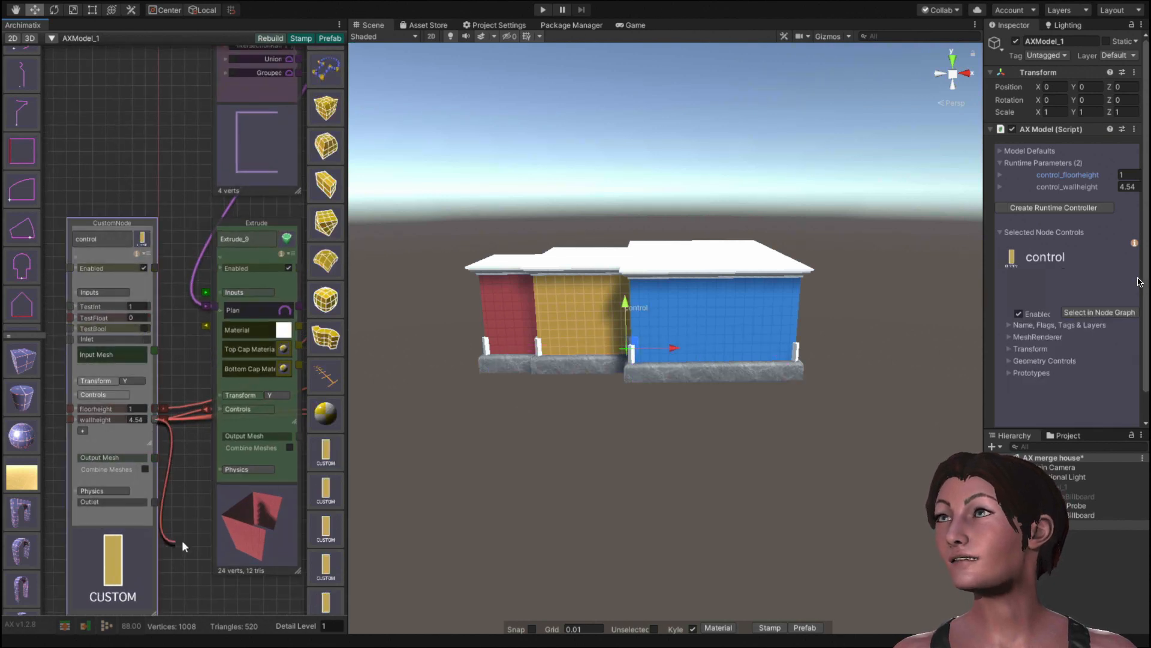
{"action": "middle_click_drag", "start_coordinate": [210, 535], "coordinate": [28, 523]}
{"action": "middle_click_drag", "start_coordinate": [245, 442], "coordinate": [3, 527]}
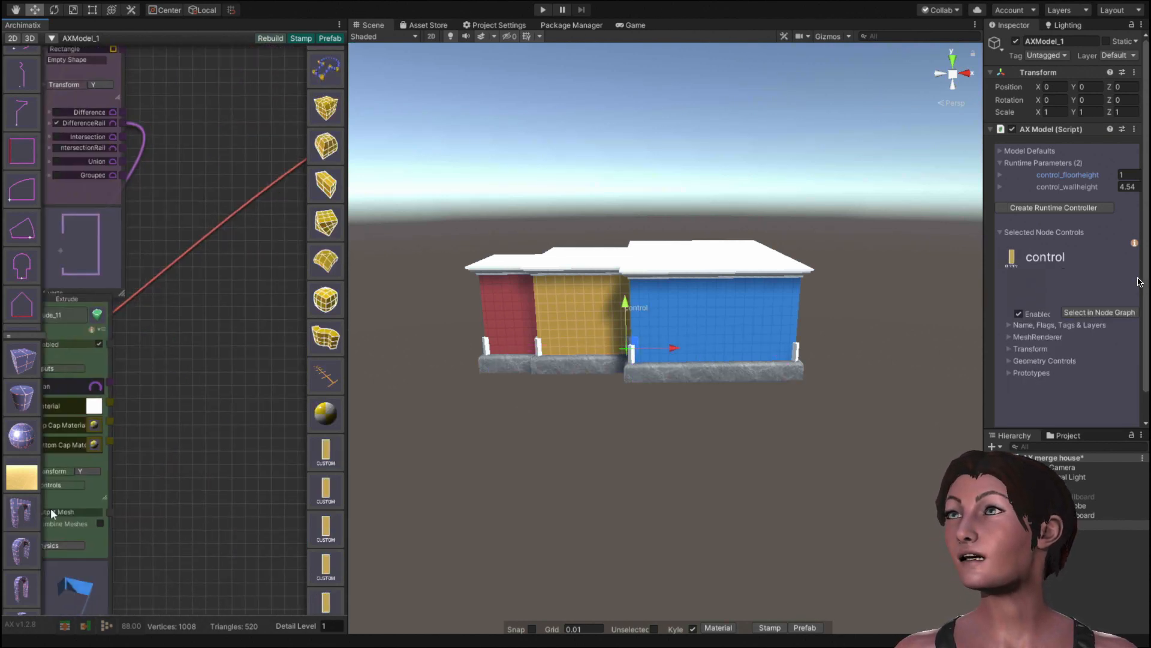
{"action": "middle_click_drag", "start_coordinate": [227, 409], "coordinate": [2, 507]}
{"action": "middle_click_drag", "start_coordinate": [223, 423], "coordinate": [110, 530]}
{"action": "middle_click_drag", "start_coordinate": [275, 581], "coordinate": [66, 544]}
{"action": "middle_click_drag", "start_coordinate": [209, 458], "coordinate": [219, 569]}
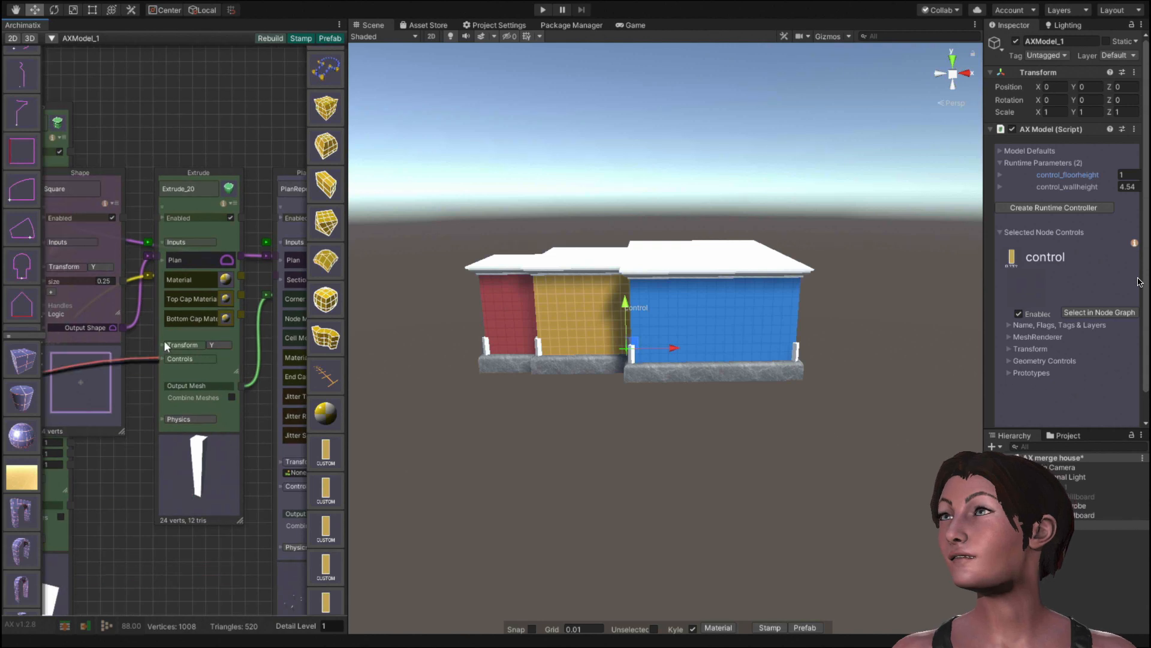
{"action": "left_click", "coordinate": [187, 359]}
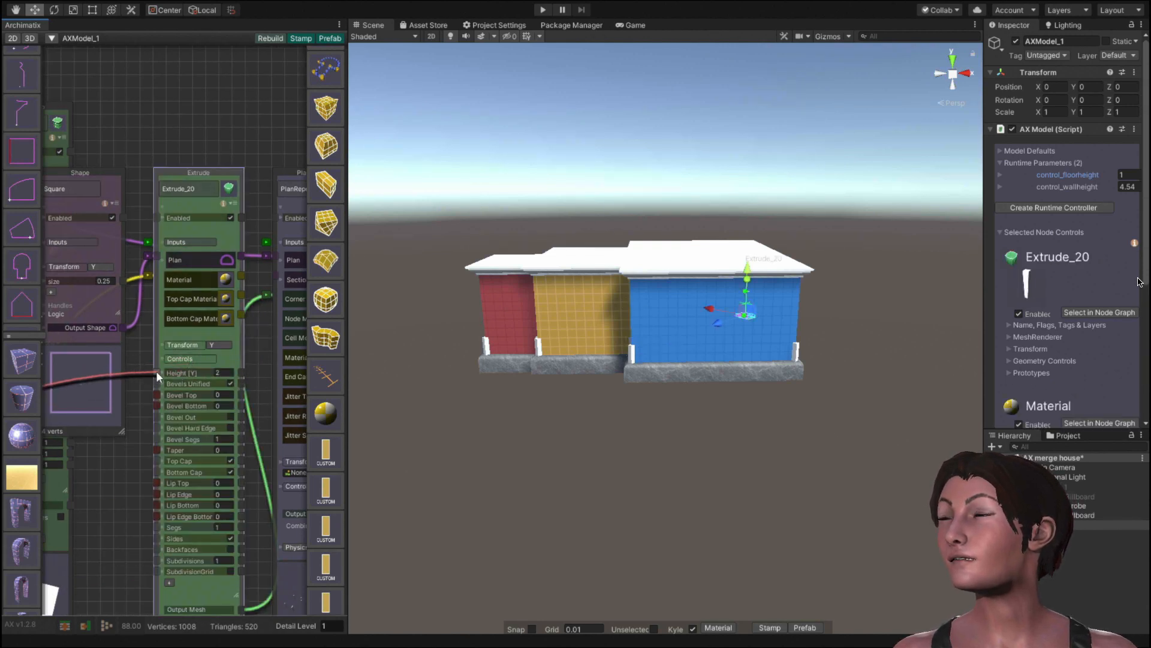
{"action": "left_click", "coordinate": [156, 370]}
Link the Trans_Y parameter of the corner-post extrusion Extrude_20 to the control node's floorheight parameter.
{"action": "left_click", "coordinate": [182, 344]}
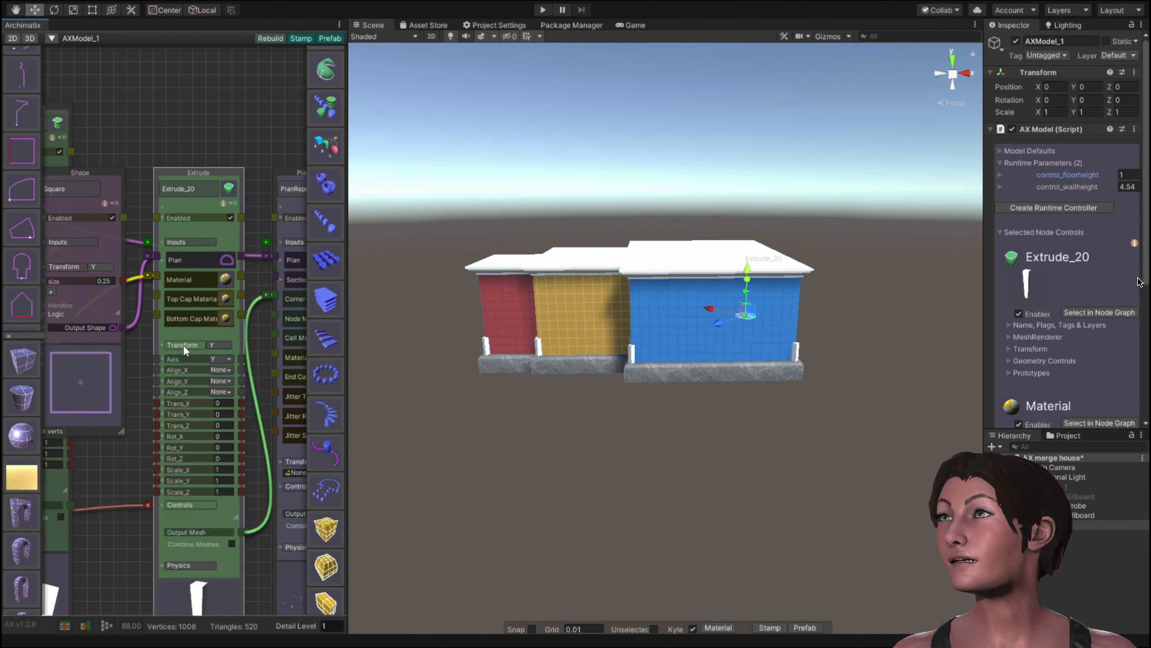
{"action": "scroll", "coordinate": [124, 463], "scroll_direction": "down", "scroll_amount": 2}
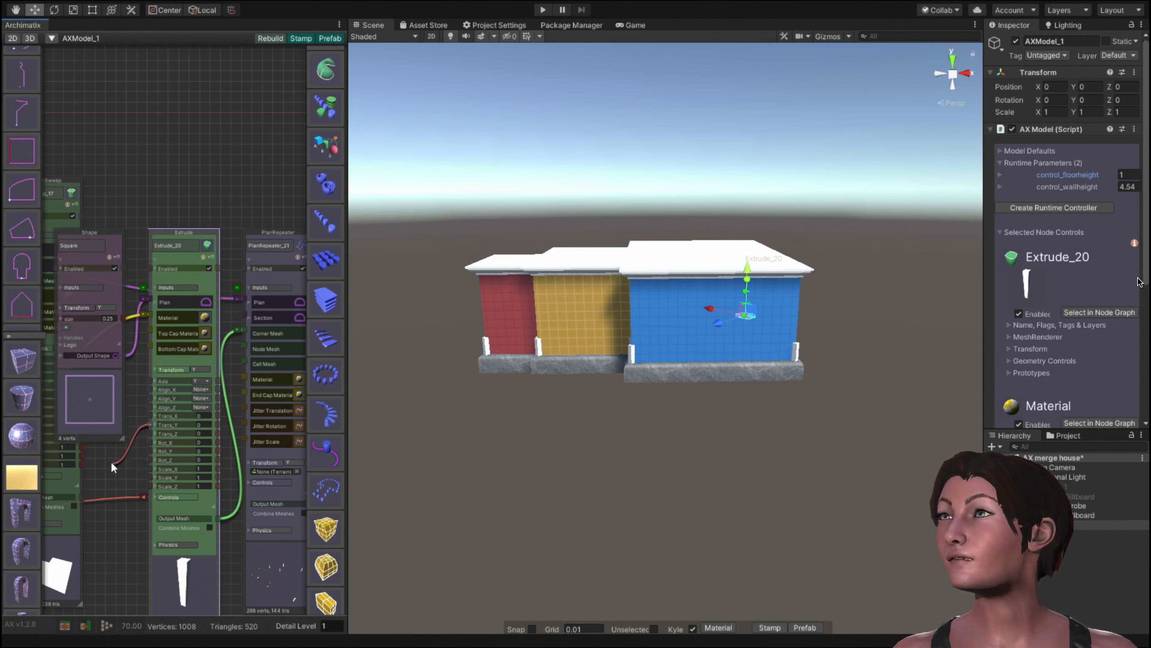
{"action": "middle_click_drag", "start_coordinate": [112, 463], "coordinate": [427, 390]}
{"action": "middle_click_drag", "start_coordinate": [120, 511], "coordinate": [417, 418]}
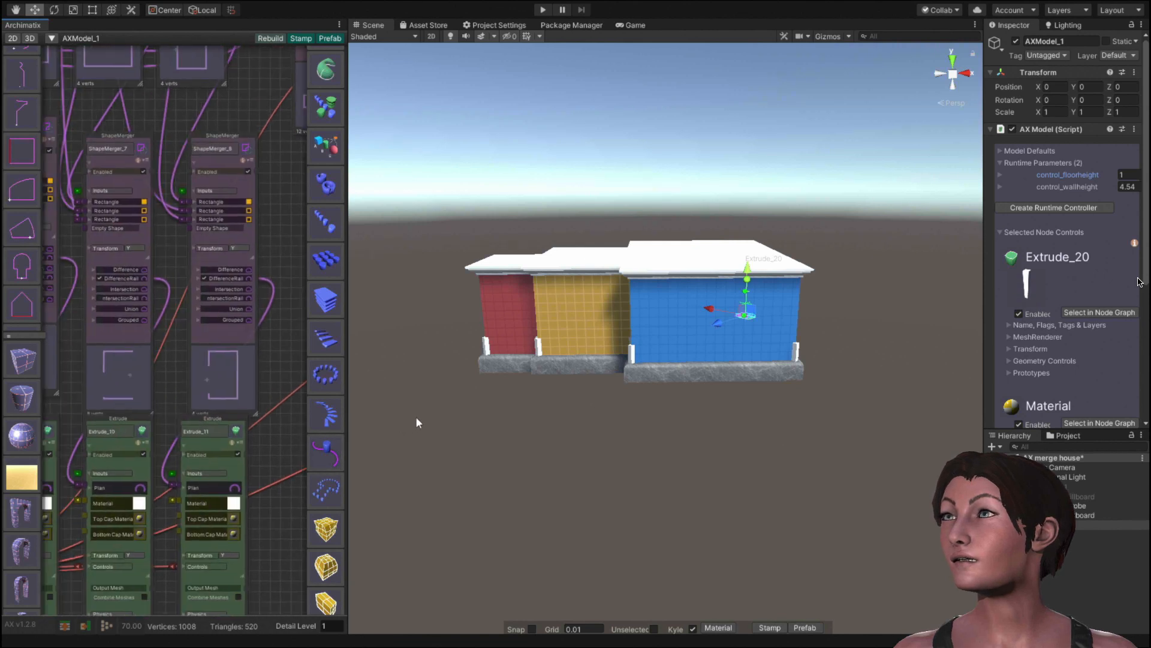
{"action": "middle_click_drag", "start_coordinate": [87, 589], "coordinate": [314, 499]}
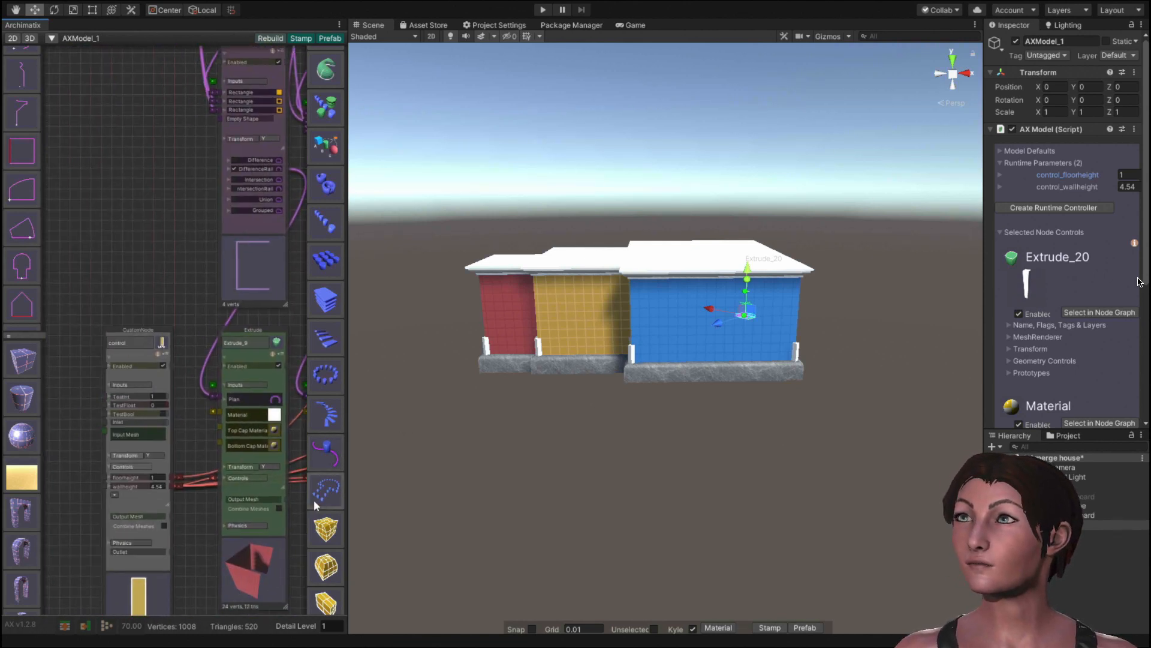
{"action": "left_click", "coordinate": [179, 479]}
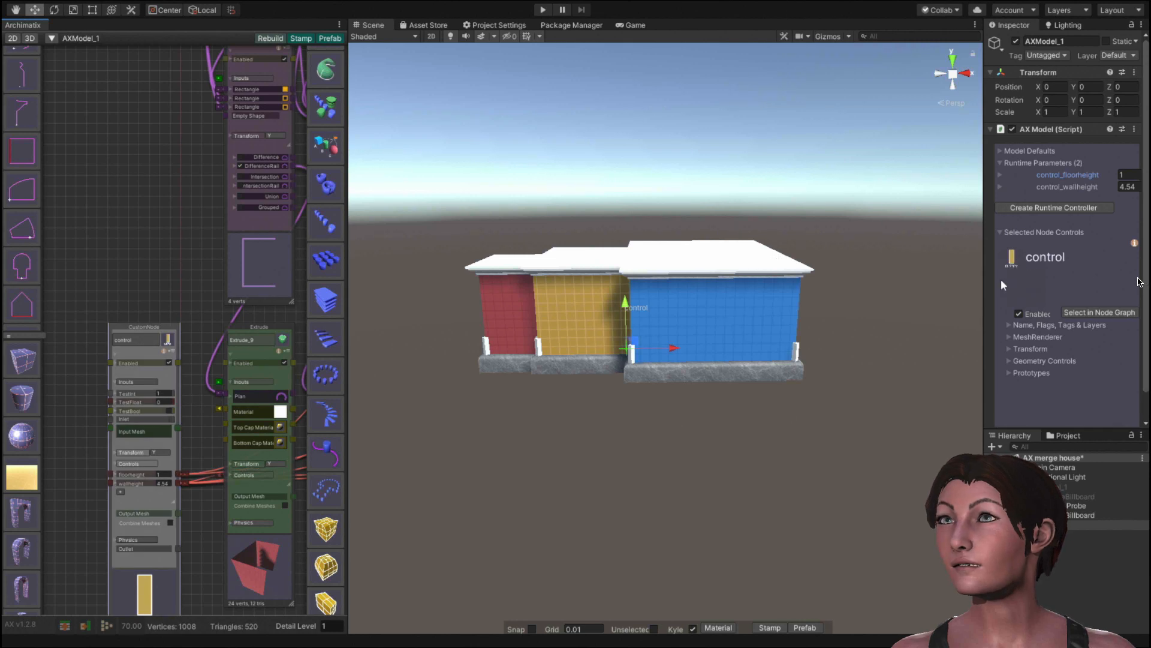
Set the runtime parameters control_floorheight to 0.59 and control_wallheight to 4.42.
{"action": "left_click", "coordinate": [1049, 174]}
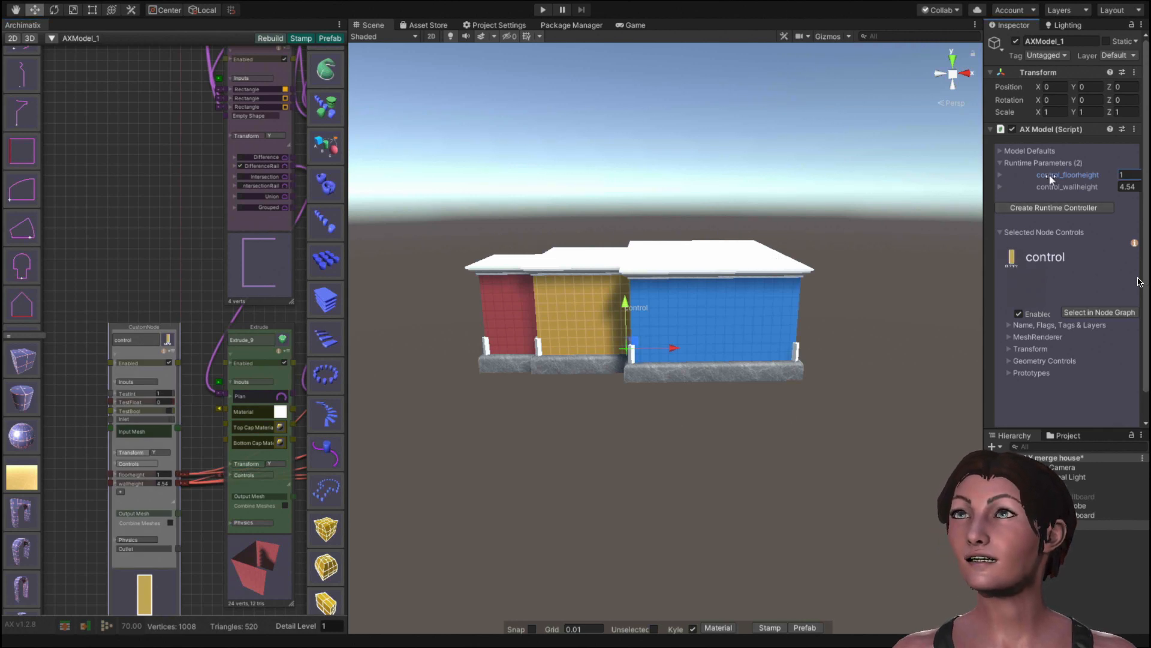
{"action": "left_click_drag", "start_coordinate": [1055, 175], "coordinate": [1038, 198]}
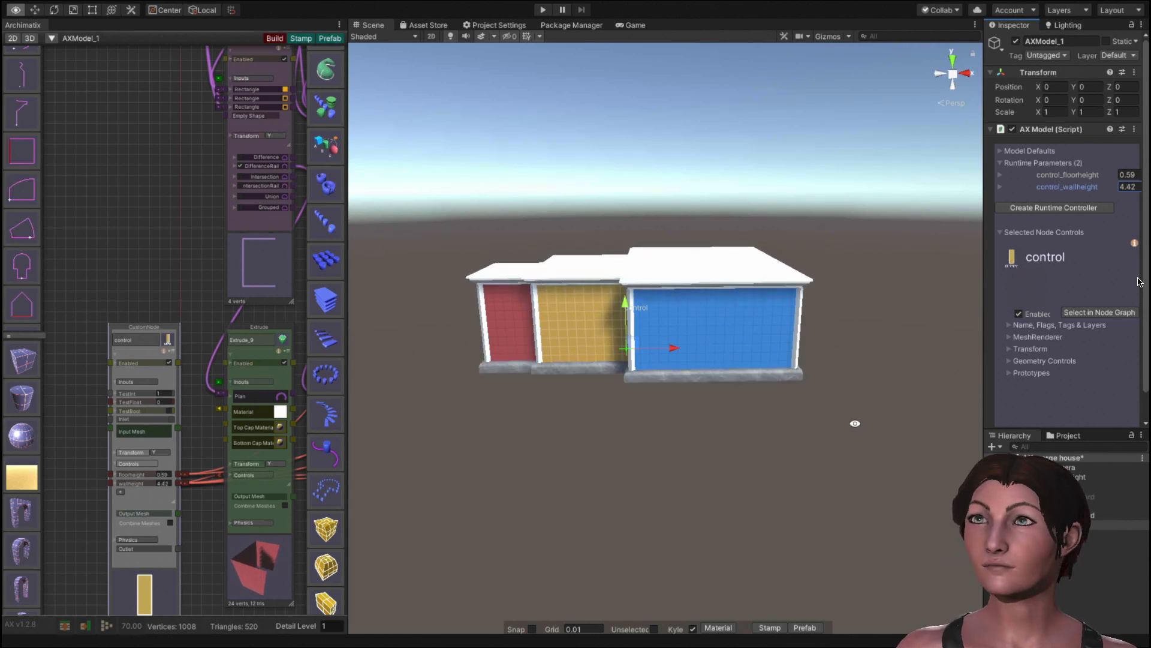
Select the roof and move the blue and red sections' plan rectangles apart from the yellow one, separating the house into three blocks.
{"action": "left_click_drag", "start_coordinate": [856, 423], "coordinate": [736, 500], "text": "alt"}
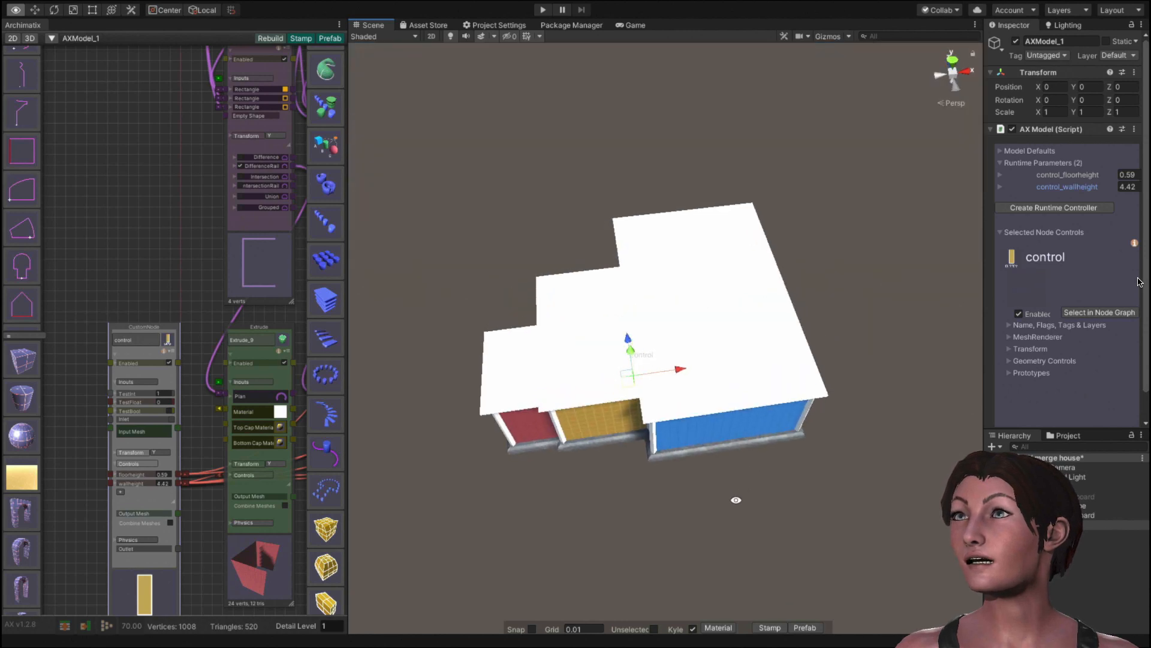
{"action": "left_click", "coordinate": [724, 352]}
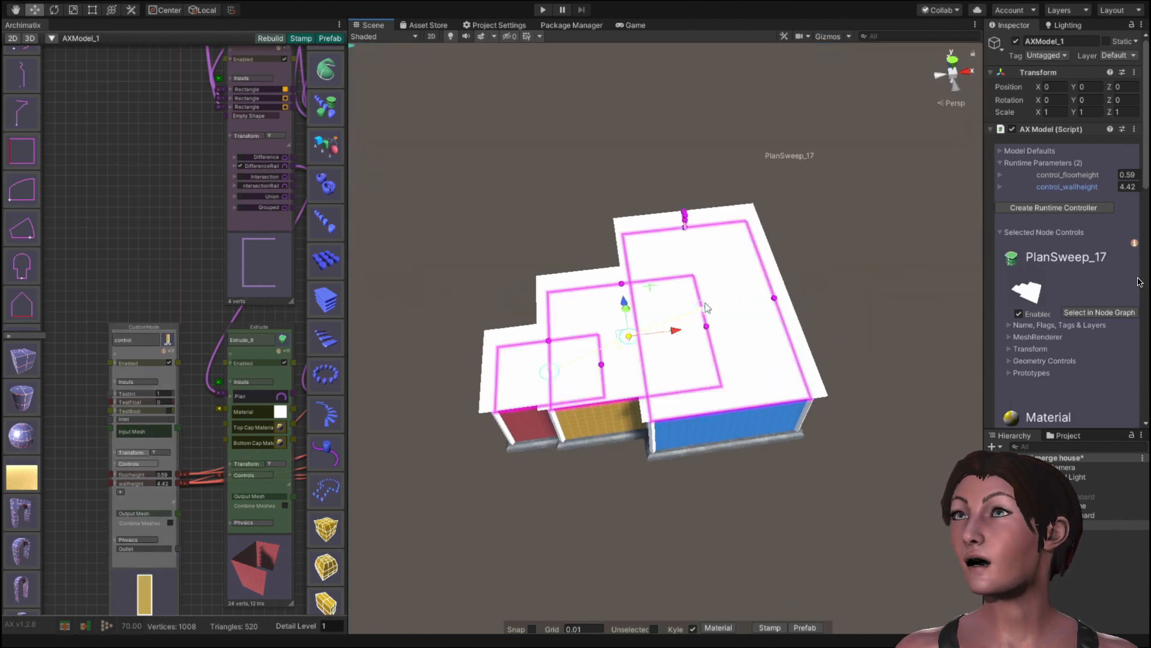
{"action": "left_click_drag", "start_coordinate": [705, 311], "coordinate": [834, 288]}
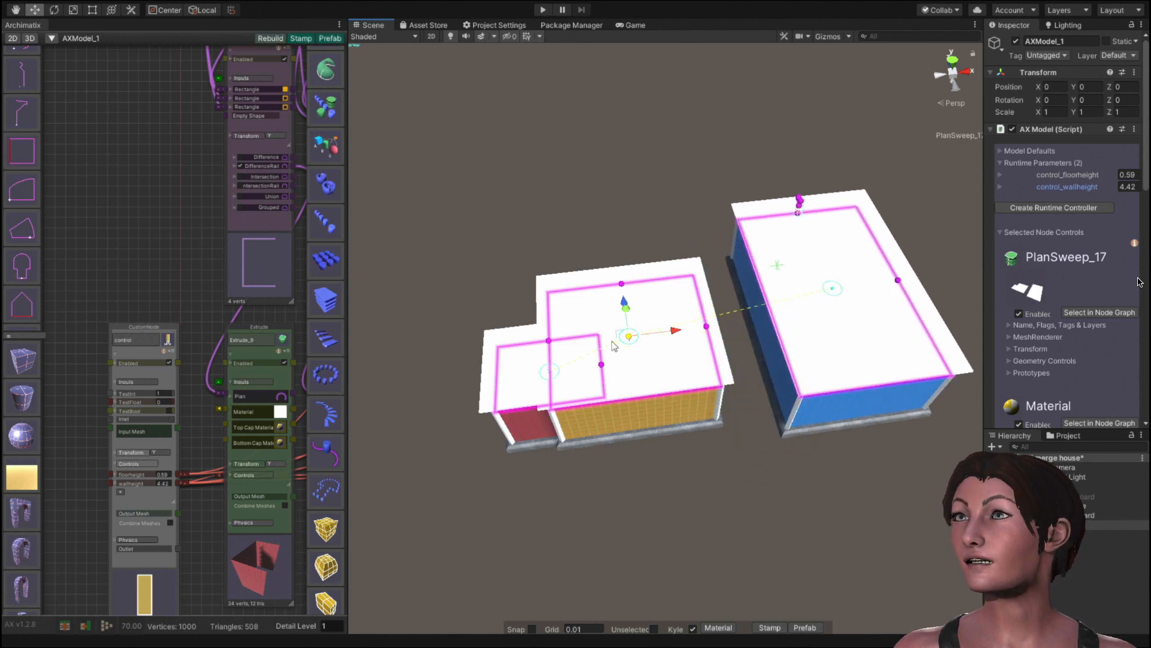
{"action": "left_click_drag", "start_coordinate": [550, 374], "coordinate": [415, 350]}
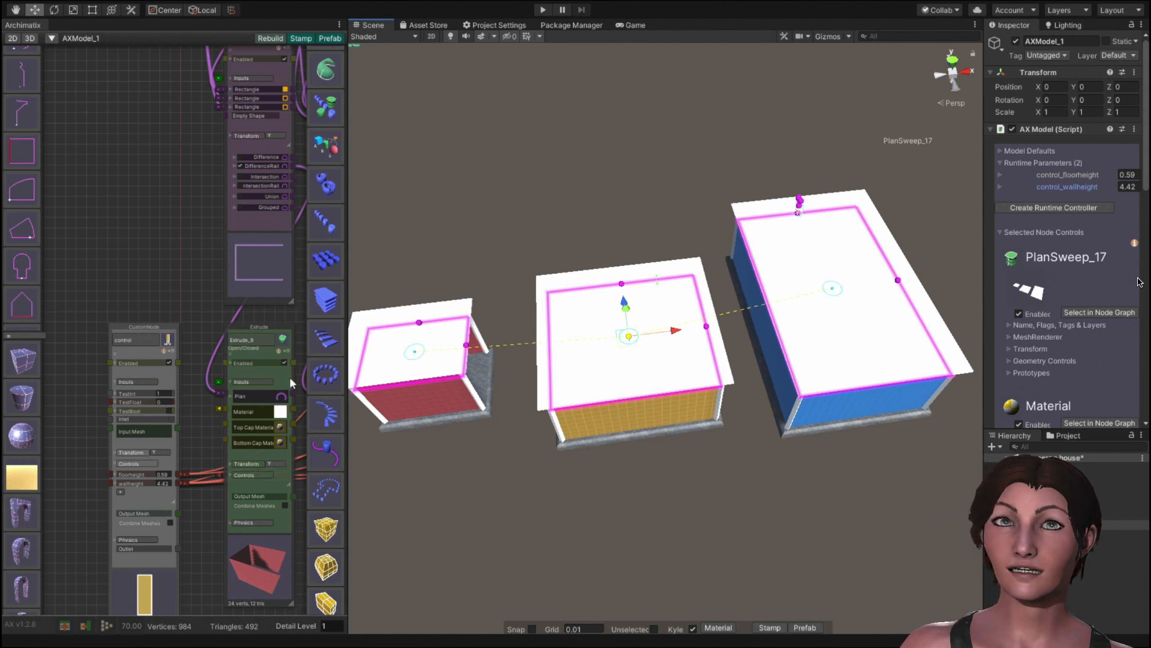
{"action": "left_click_drag", "start_coordinate": [469, 452], "coordinate": [442, 466], "text": "alt"}
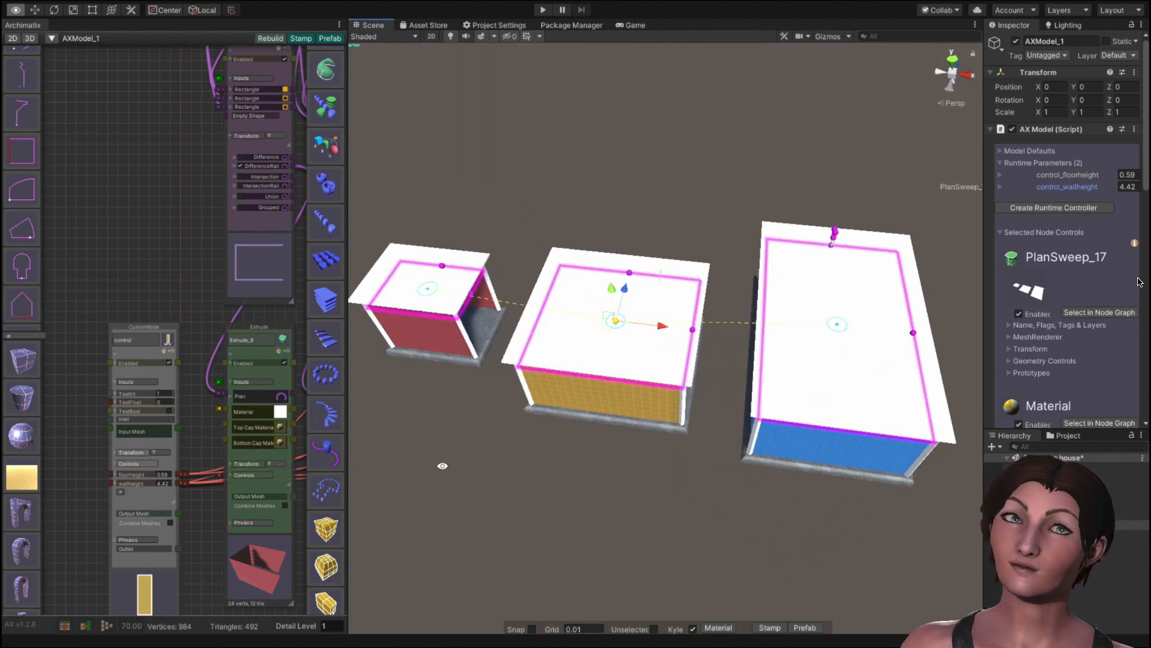
Switch the output of ShapeMerger_6 and ShapeMerger_7 from DifferenceRail to Difference.
{"action": "scroll", "coordinate": [206, 414], "scroll_direction": "down", "scroll_amount": 6}
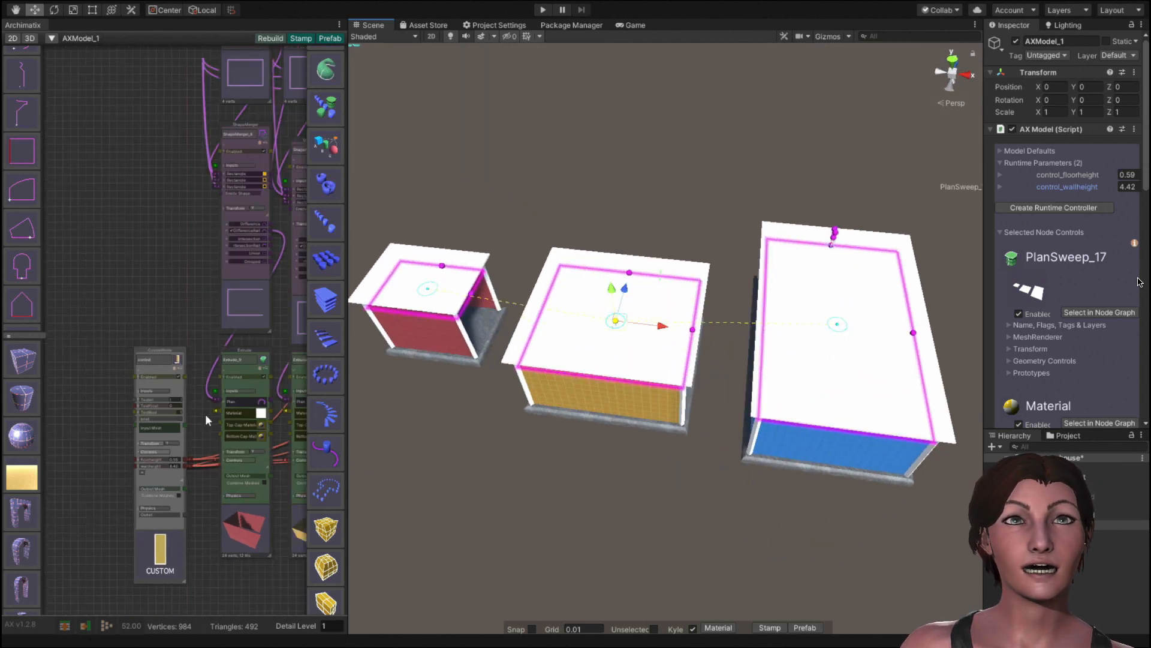
{"action": "middle_click_drag", "start_coordinate": [205, 413], "coordinate": [83, 482]}
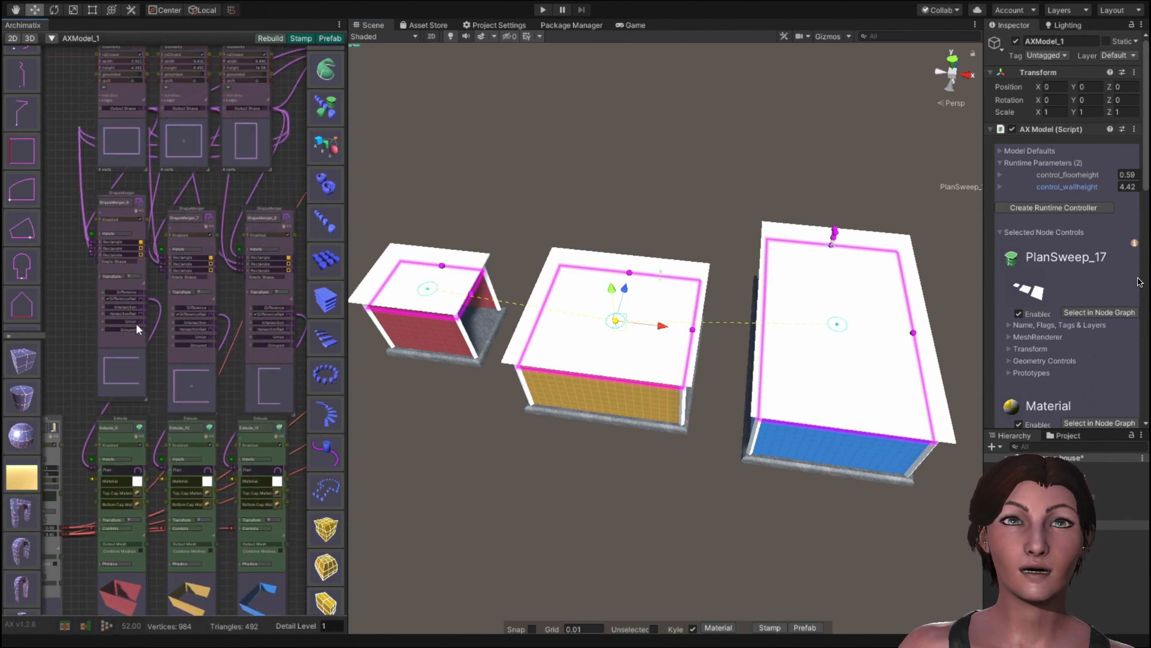
{"action": "left_click", "coordinate": [106, 290]}
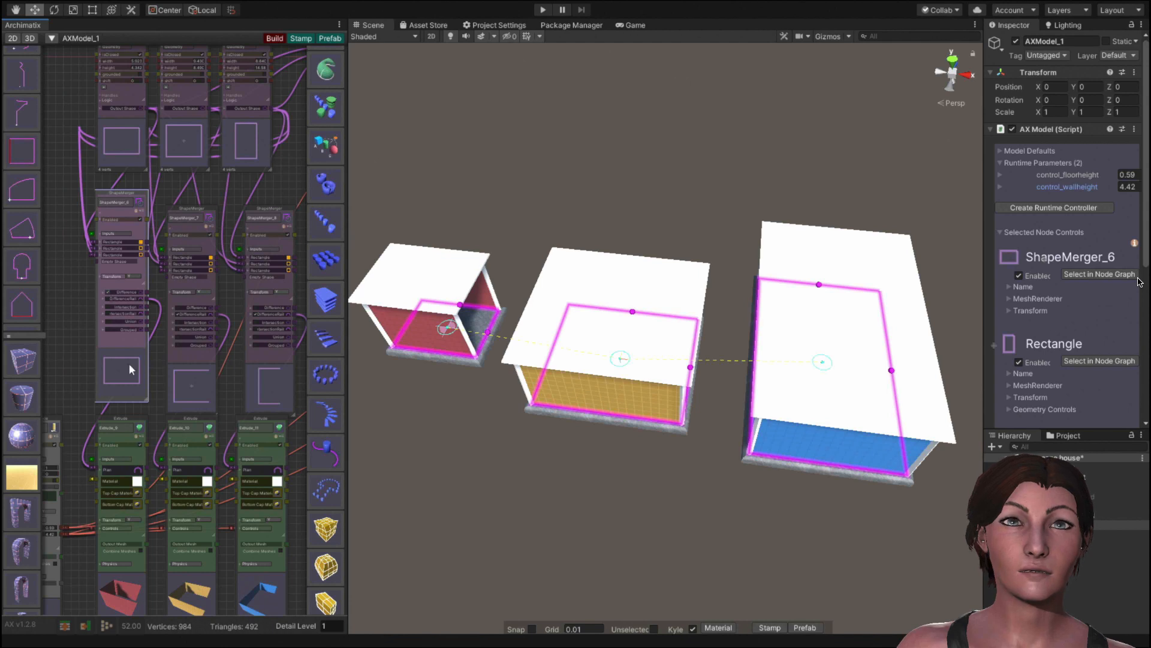
{"action": "left_click", "coordinate": [176, 304]}
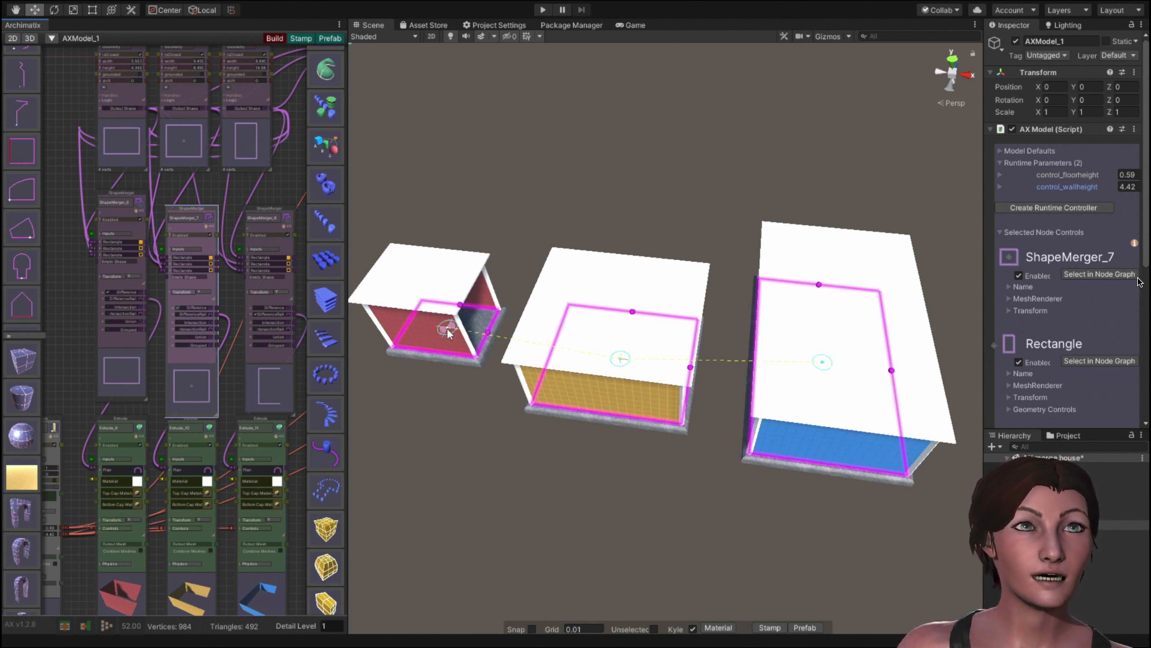
Move the red and blue plan rectangles back to overlap the yellow section, projecting forward at either end, and clear the selection.
{"action": "left_click_drag", "start_coordinate": [449, 331], "coordinate": [519, 462]}
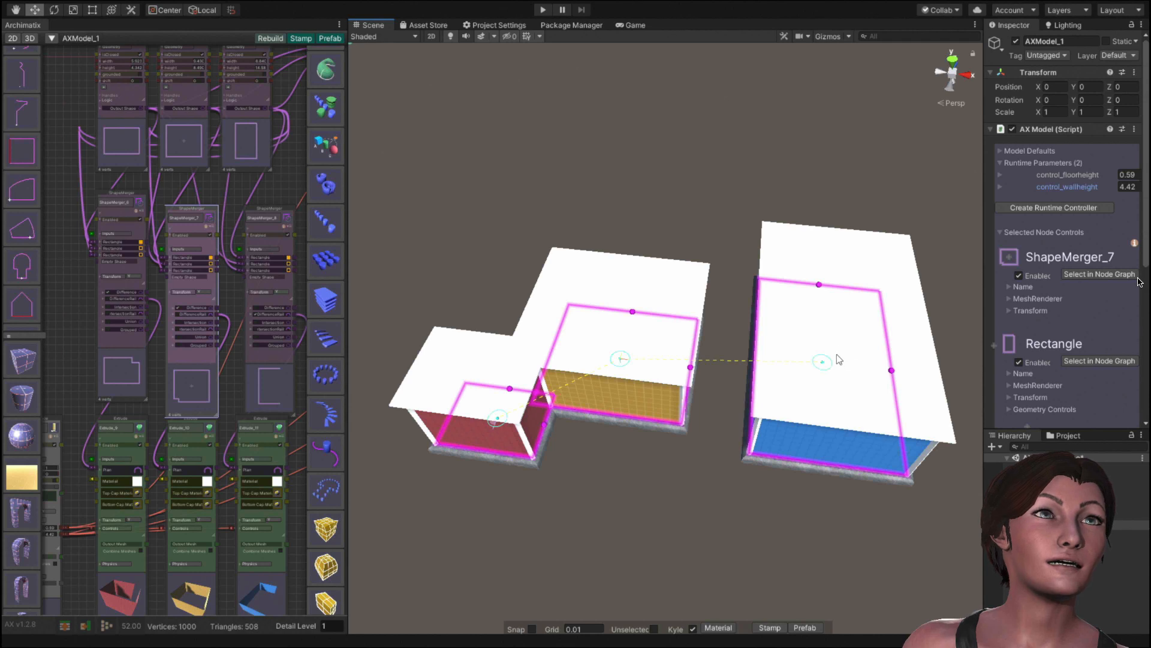
{"action": "left_click_drag", "start_coordinate": [823, 364], "coordinate": [746, 408]}
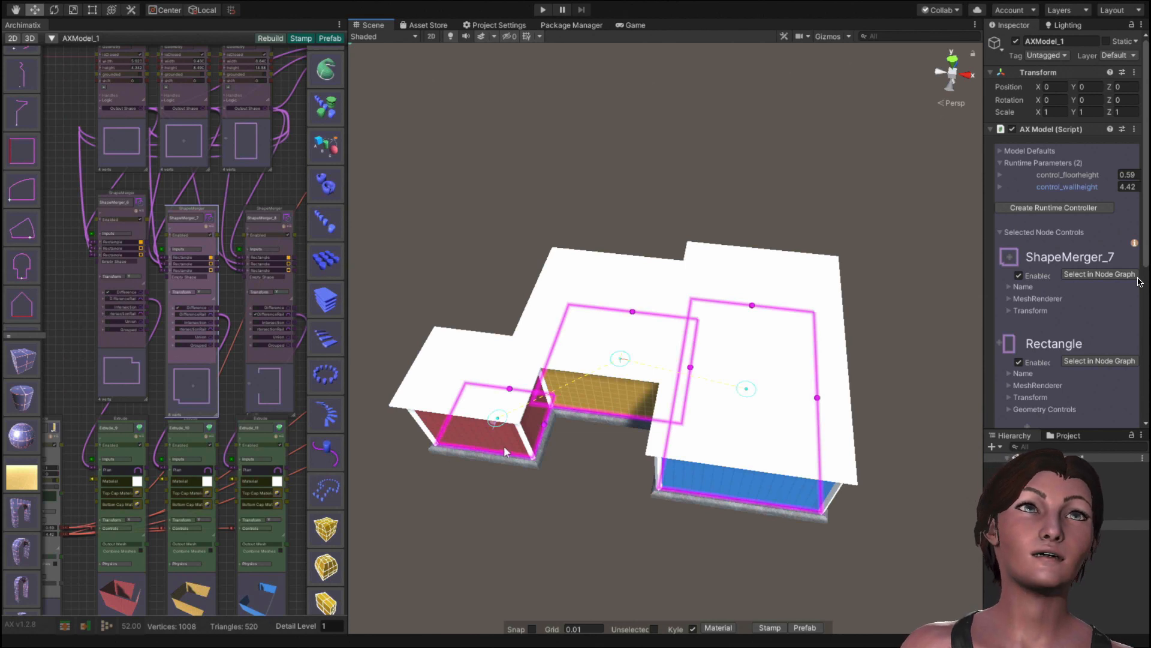
{"action": "scroll", "coordinate": [563, 486], "scroll_direction": "down", "scroll_amount": 2}
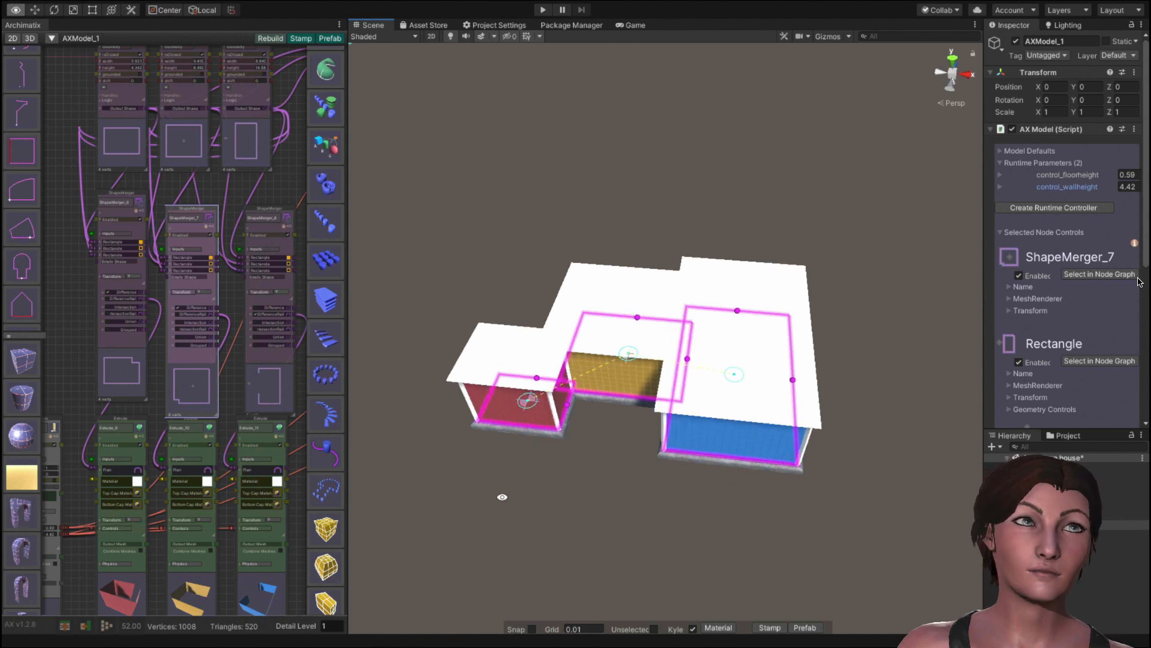
{"action": "left_click_drag", "start_coordinate": [501, 496], "coordinate": [524, 399], "text": "alt"}
{"action": "scroll", "coordinate": [620, 426], "scroll_direction": "up", "scroll_amount": 3}
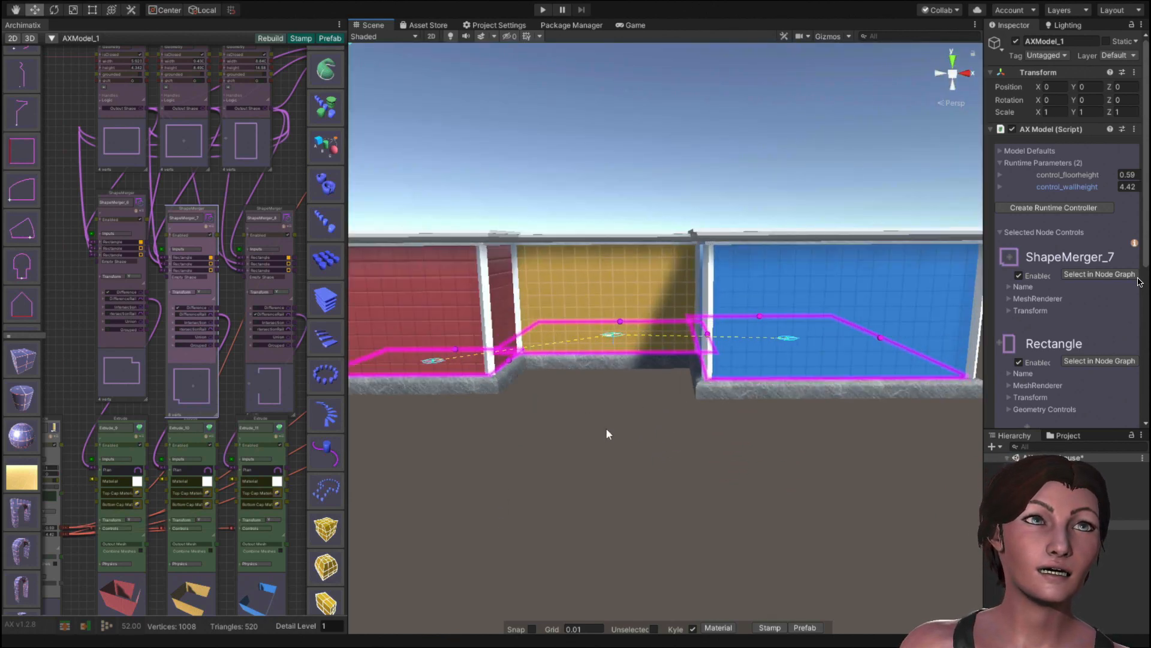
{"action": "left_click_drag", "start_coordinate": [606, 465], "coordinate": [604, 570], "text": "alt"}
{"action": "left_click", "coordinate": [543, 533]}
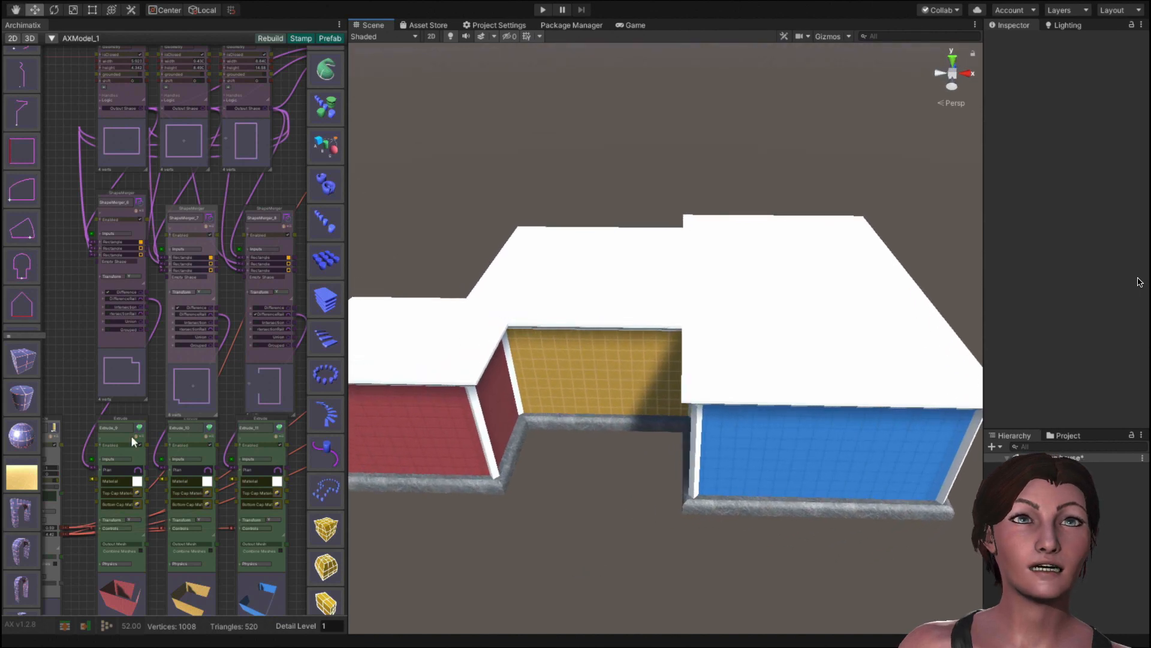
Add a new Rectangle shape node in the empty area of the graph below the wall extrusions.
{"action": "scroll", "coordinate": [113, 383], "scroll_direction": "down", "scroll_amount": 7}
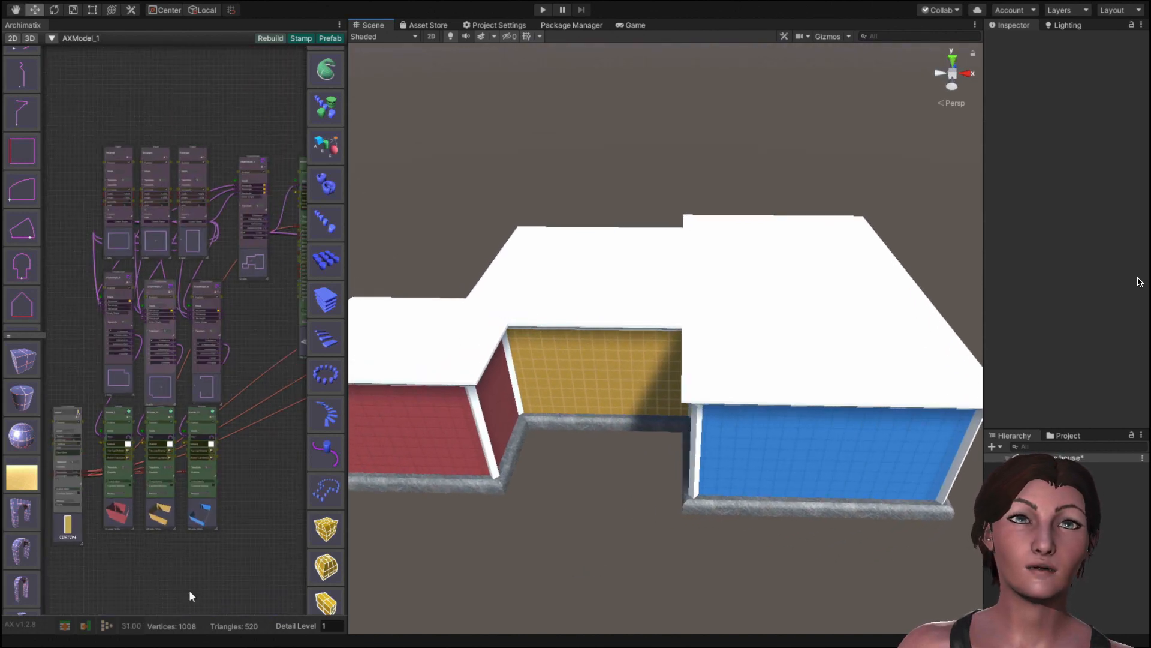
{"action": "middle_click_drag", "start_coordinate": [189, 588], "coordinate": [200, 328]}
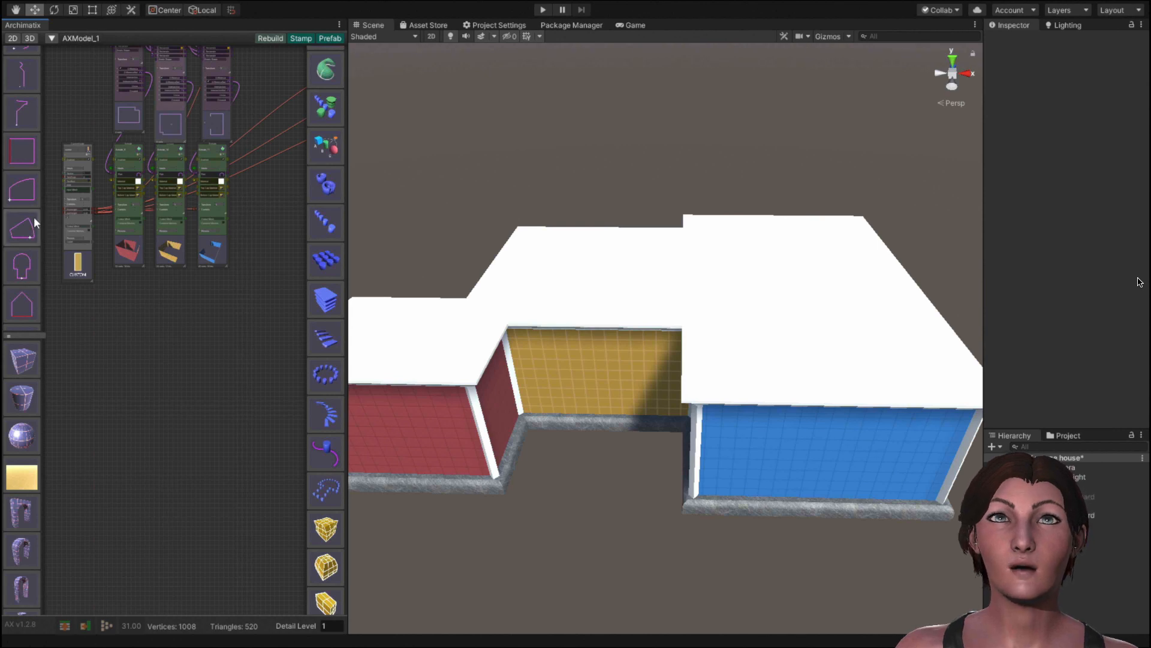
{"action": "scroll", "coordinate": [27, 217], "scroll_direction": "down", "scroll_amount": 3}
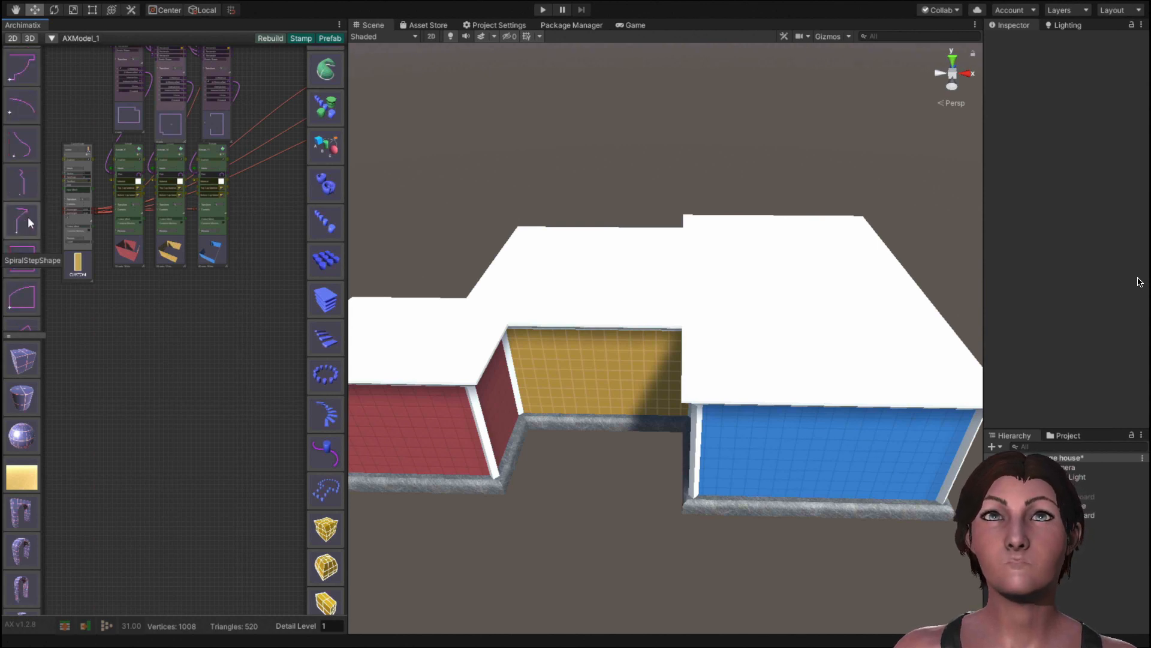
{"action": "scroll", "coordinate": [28, 217], "scroll_direction": "down", "scroll_amount": 5}
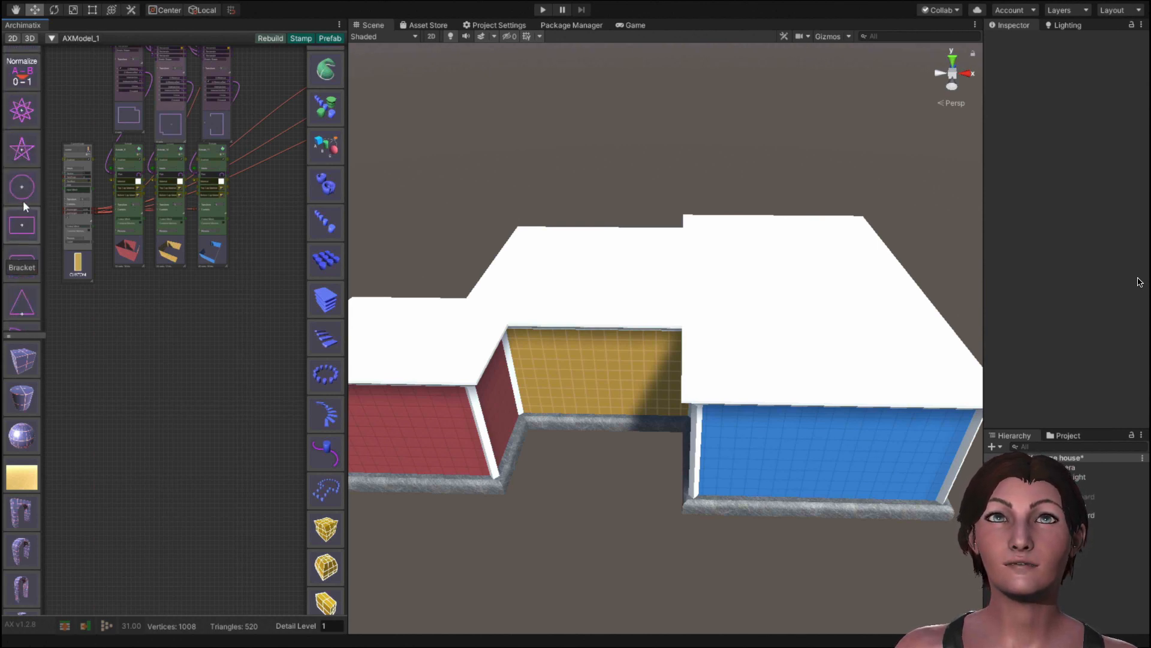
{"action": "left_click", "coordinate": [27, 229]}
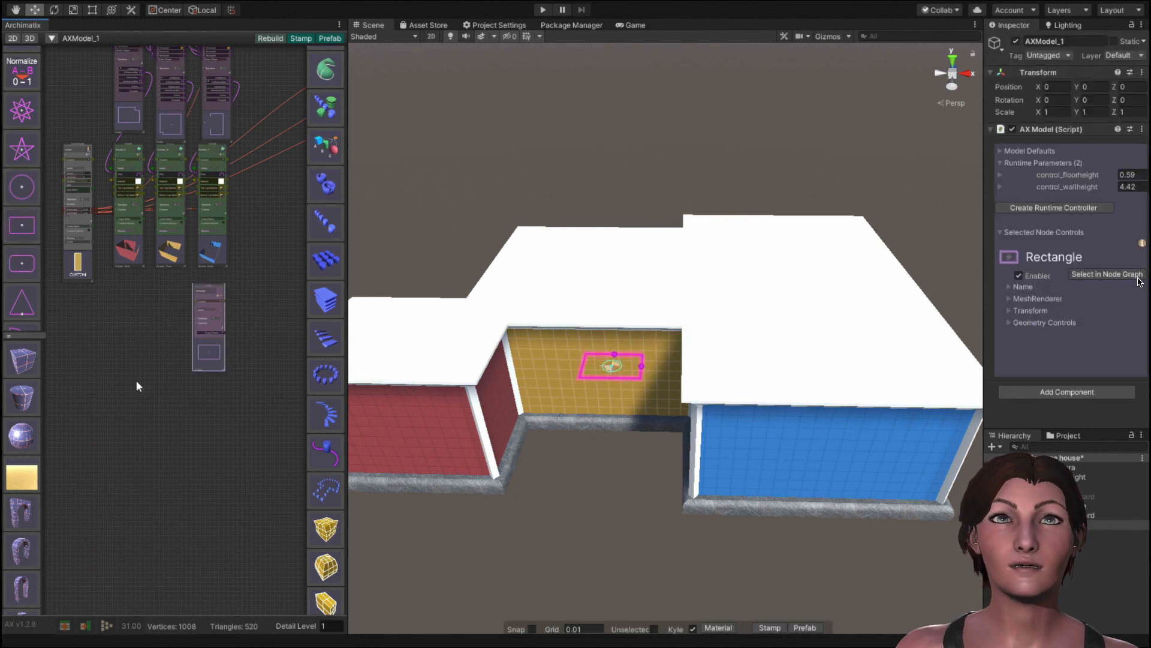
Reposition the new Rectangle node and create an Extrude node from its output shape.
{"action": "scroll", "coordinate": [208, 331], "scroll_direction": "up", "scroll_amount": 5}
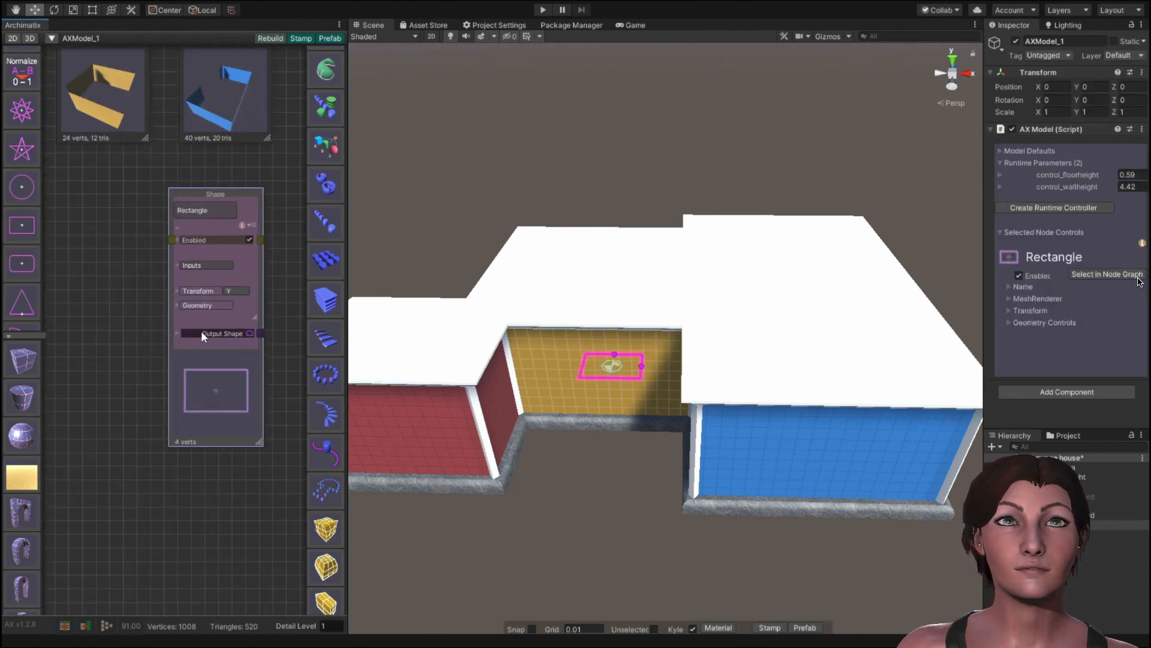
{"action": "left_click_drag", "start_coordinate": [236, 315], "coordinate": [314, 250]}
{"action": "scroll", "coordinate": [312, 252], "scroll_direction": "up", "scroll_amount": 3}
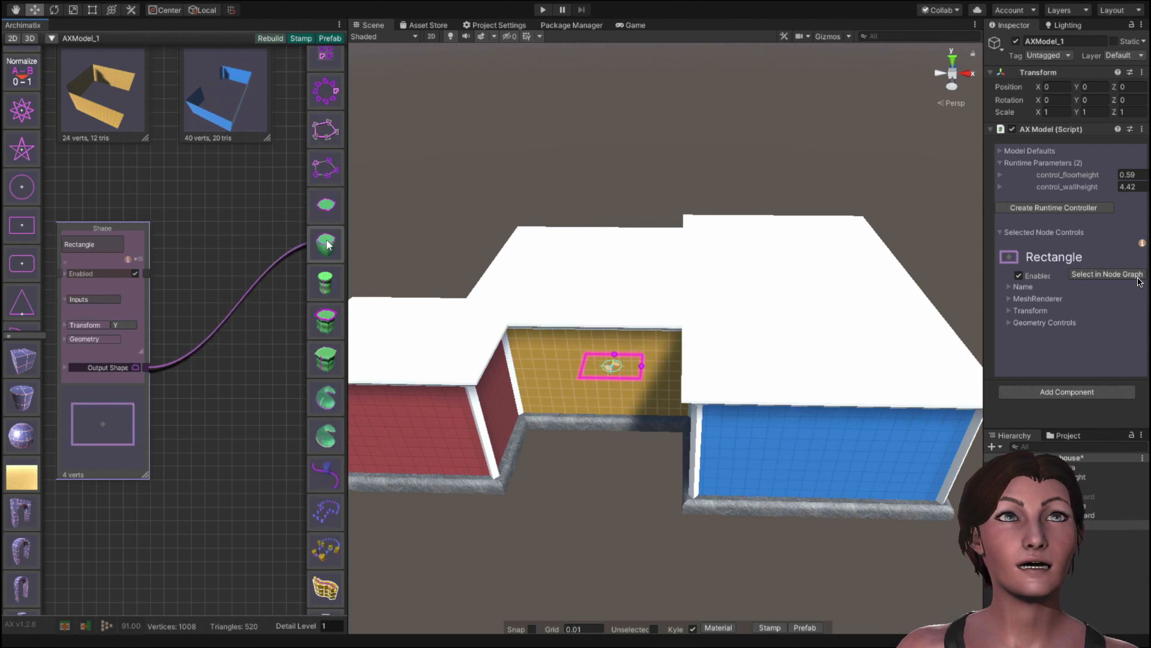
{"action": "left_click", "coordinate": [326, 243]}
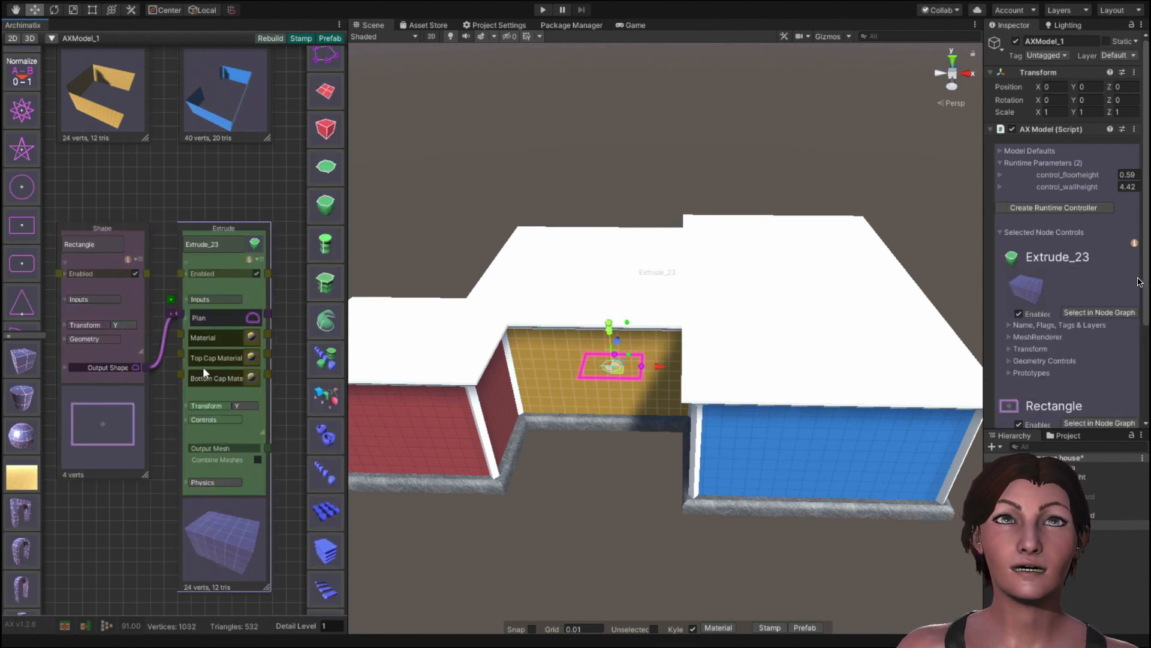
Expand Extrude_23's controls and set its extrusion height to 0.2.
{"action": "left_click", "coordinate": [204, 420]}
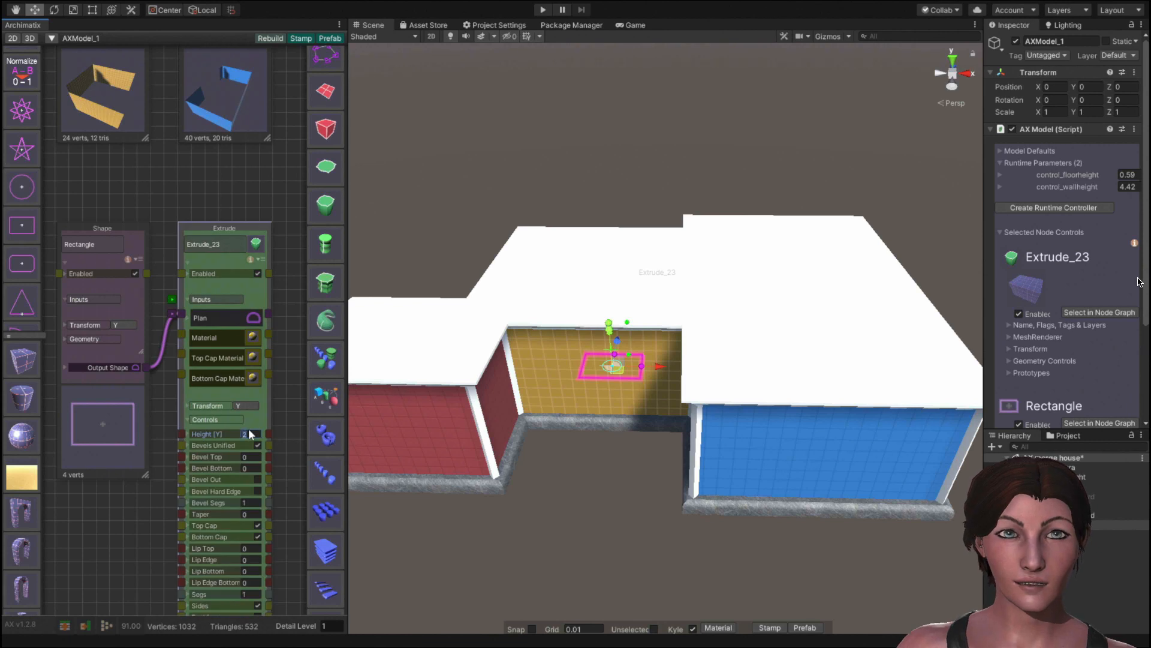
{"action": "left_click", "coordinate": [247, 433]}
{"action": "type", "text": "0.2"}
Set the new Rectangle shape's geometry to a width of 1 and a height of 1.5.
{"action": "left_click", "coordinate": [109, 389]}
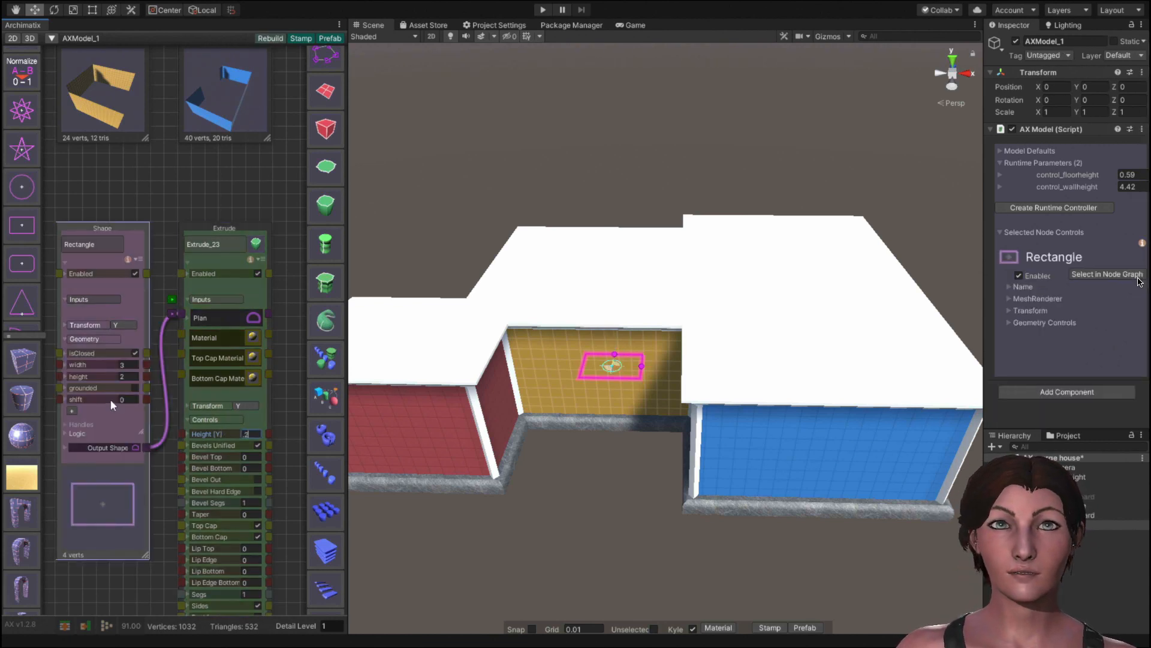
{"action": "left_click", "coordinate": [126, 364]}
{"action": "type", "text": "1"}
{"action": "left_click", "coordinate": [127, 376]}
{"action": "type", "text": "1.5"}
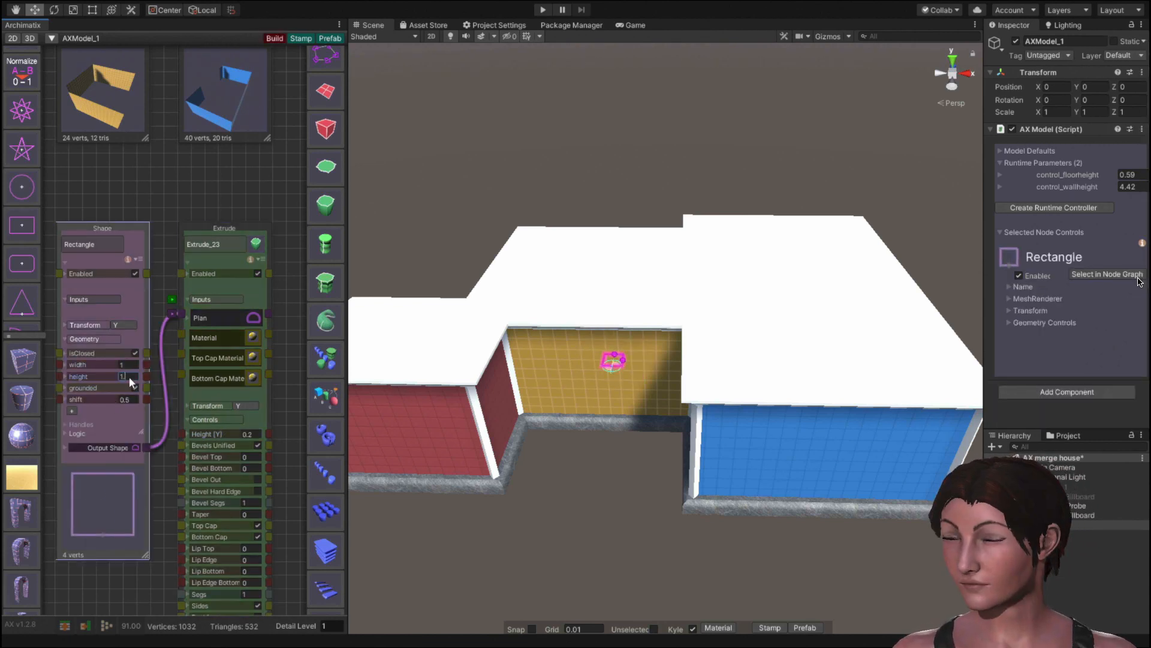
Expand the Rectangle node's transform settings and set its Trans_Y to 1.
{"action": "left_click", "coordinate": [84, 322]}
{"action": "left_click", "coordinate": [128, 381]}
{"action": "type", "text": "1"}
Link the floor height parameter of the custom control node to Extrude_23's Trans_Y.
{"action": "scroll", "coordinate": [127, 378], "scroll_direction": "down", "scroll_amount": 5}
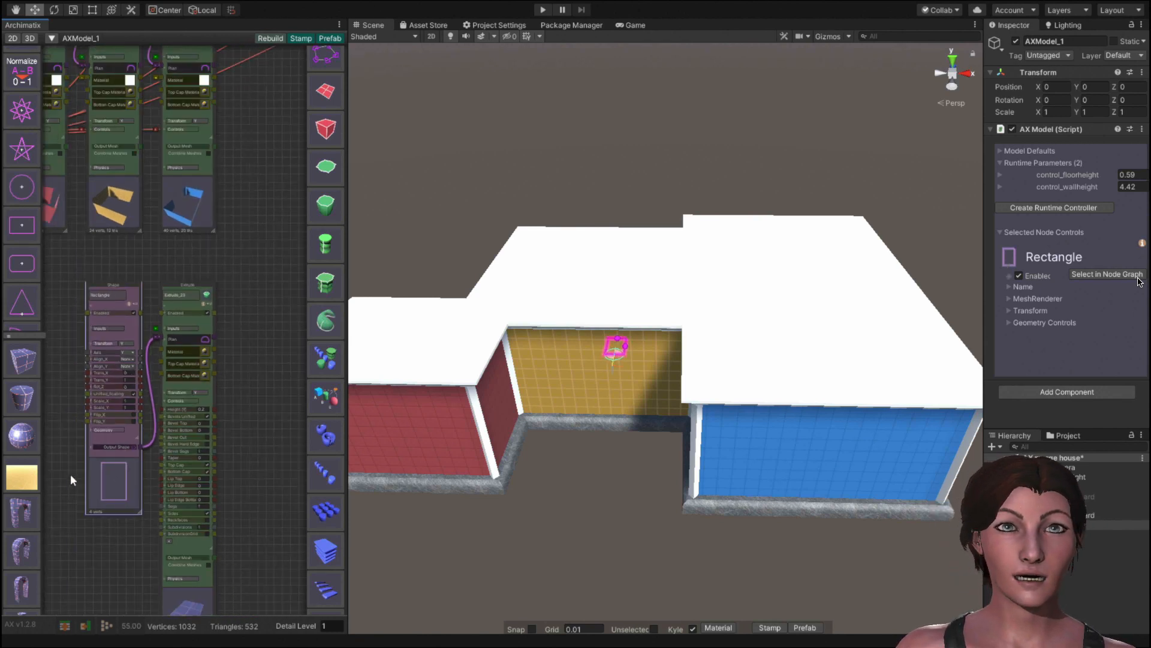
{"action": "scroll", "coordinate": [78, 437], "scroll_direction": "down", "scroll_amount": 2}
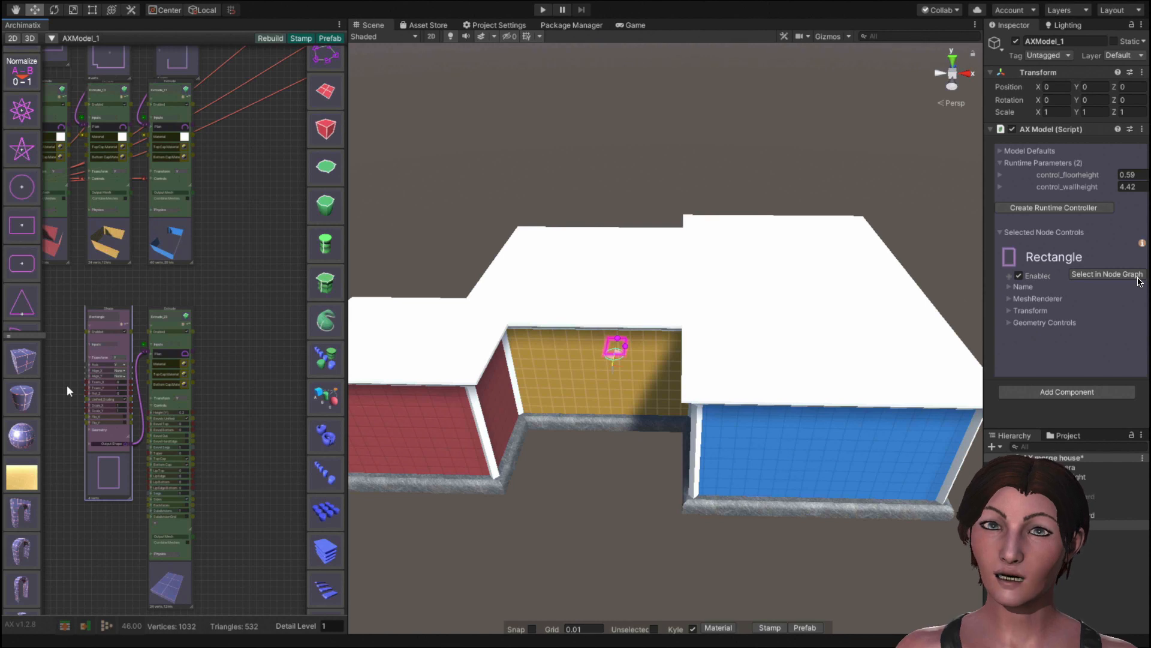
{"action": "middle_click_drag", "start_coordinate": [66, 384], "coordinate": [161, 559]}
{"action": "scroll", "coordinate": [94, 373], "scroll_direction": "up", "scroll_amount": 6}
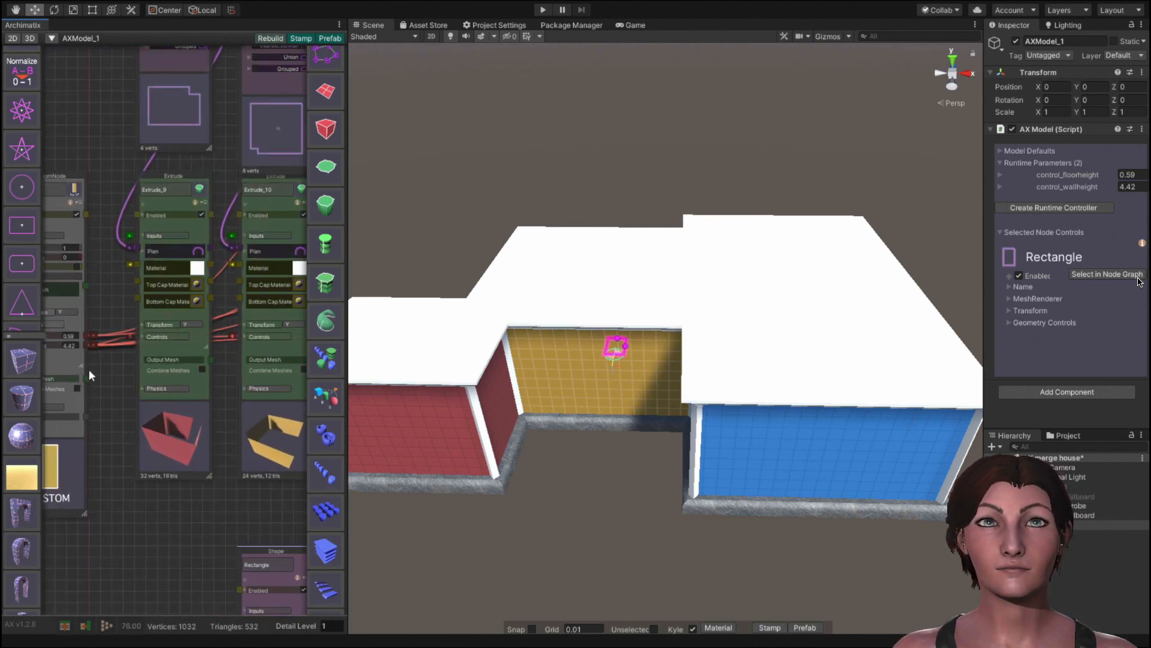
{"action": "scroll", "coordinate": [88, 368], "scroll_direction": "up", "scroll_amount": 1}
{"action": "left_click_drag", "start_coordinate": [87, 339], "coordinate": [174, 486]}
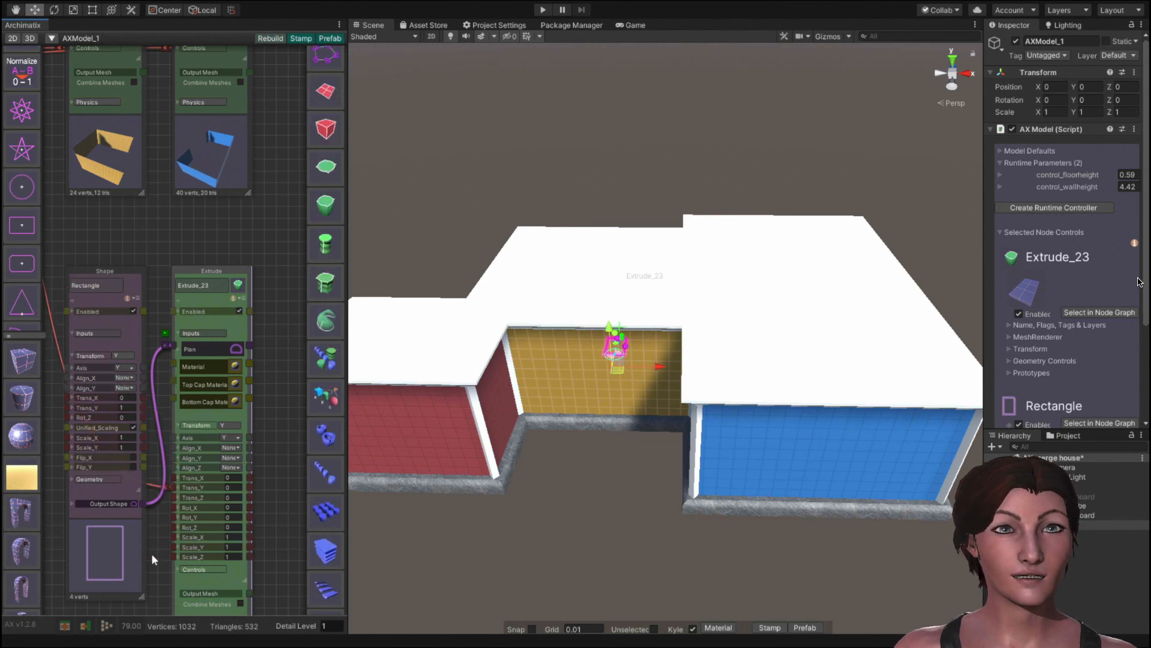
Add a PlanRepeater node beside Extrude_23 and connect Extrude_23's output mesh to its Cell Mesh input.
{"action": "scroll", "coordinate": [150, 540], "scroll_direction": "down", "scroll_amount": 3}
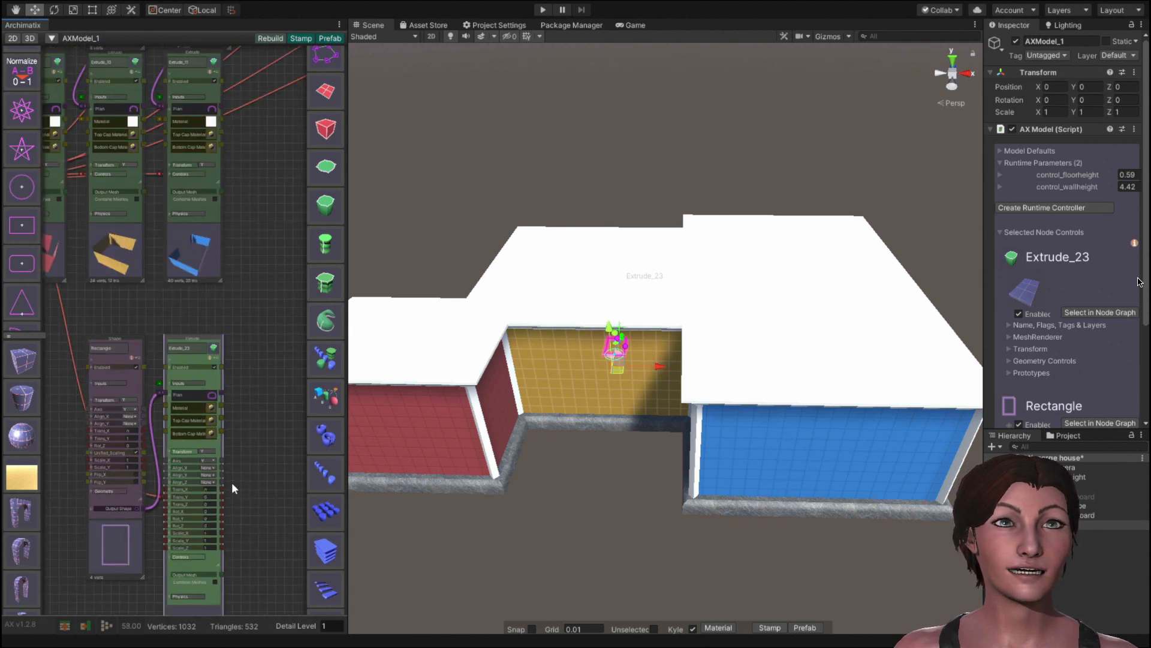
{"action": "middle_click_drag", "start_coordinate": [228, 471], "coordinate": [175, 419]}
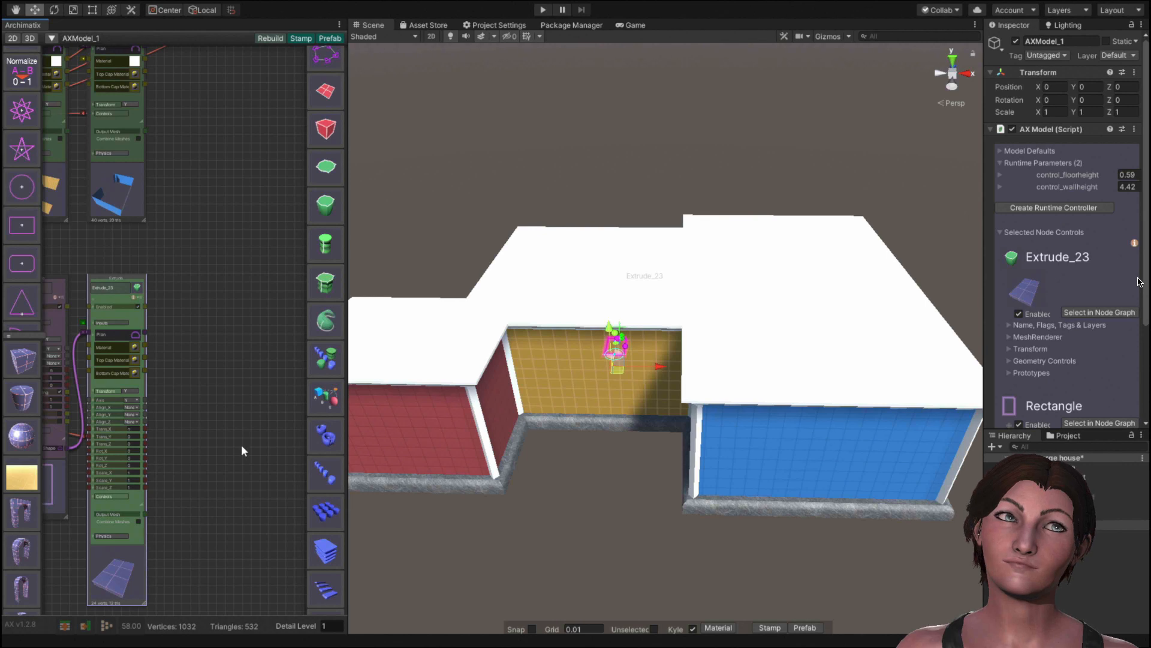
{"action": "scroll", "coordinate": [318, 512], "scroll_direction": "down", "scroll_amount": 6}
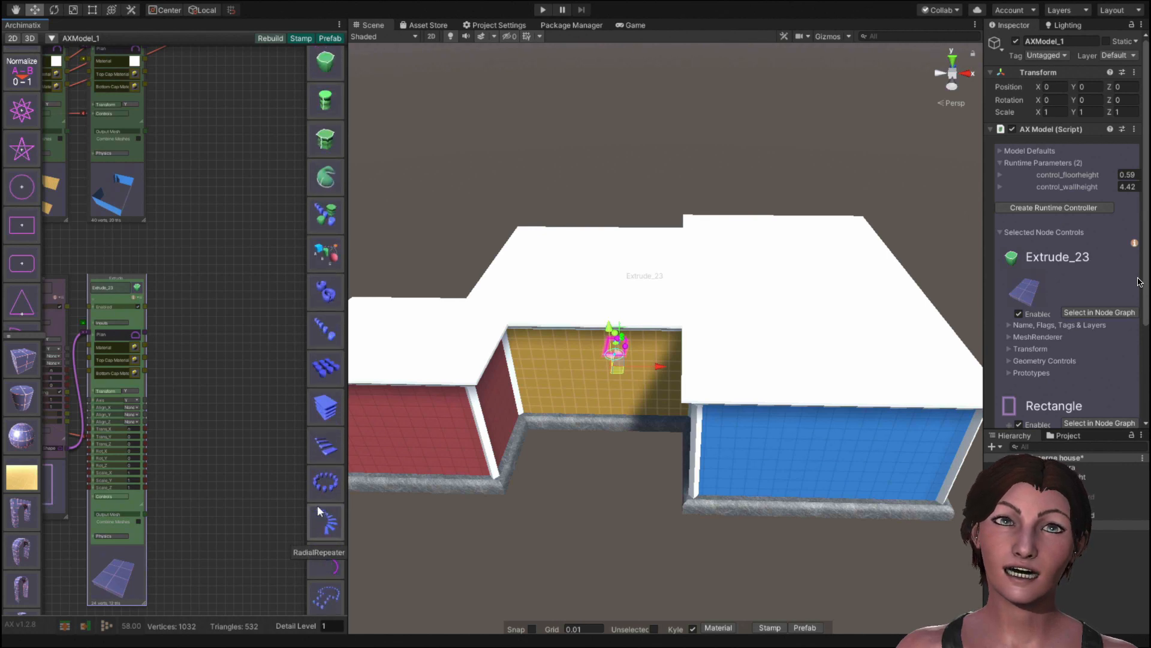
{"action": "left_click", "coordinate": [328, 524]}
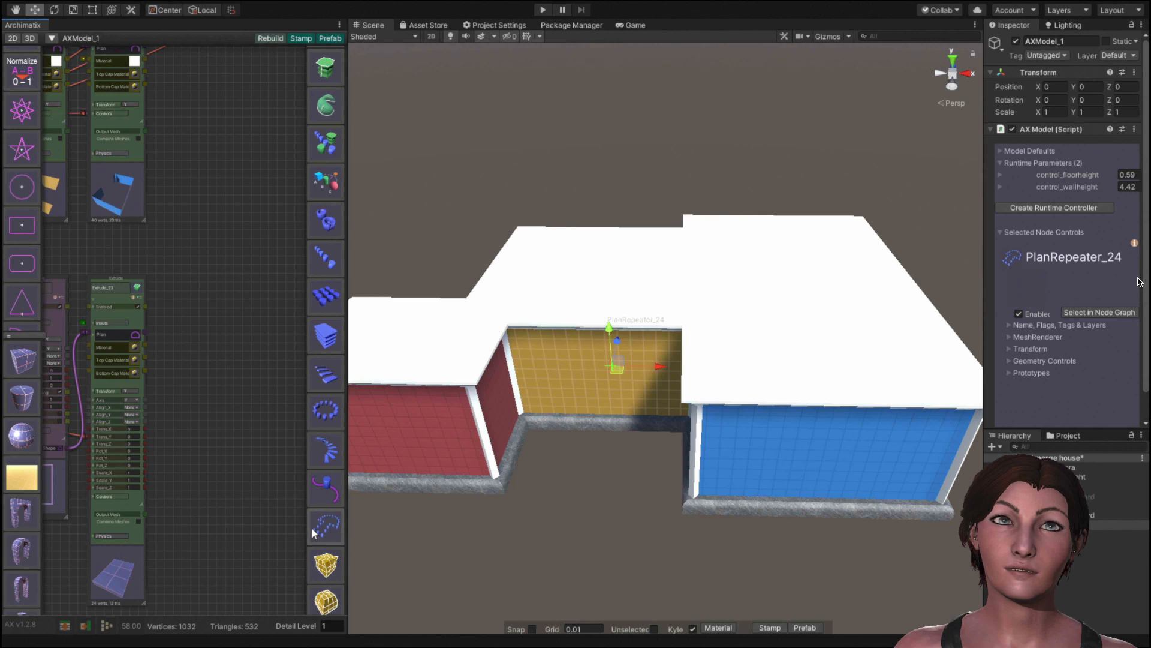
{"action": "scroll", "coordinate": [228, 513], "scroll_direction": "down", "scroll_amount": 5}
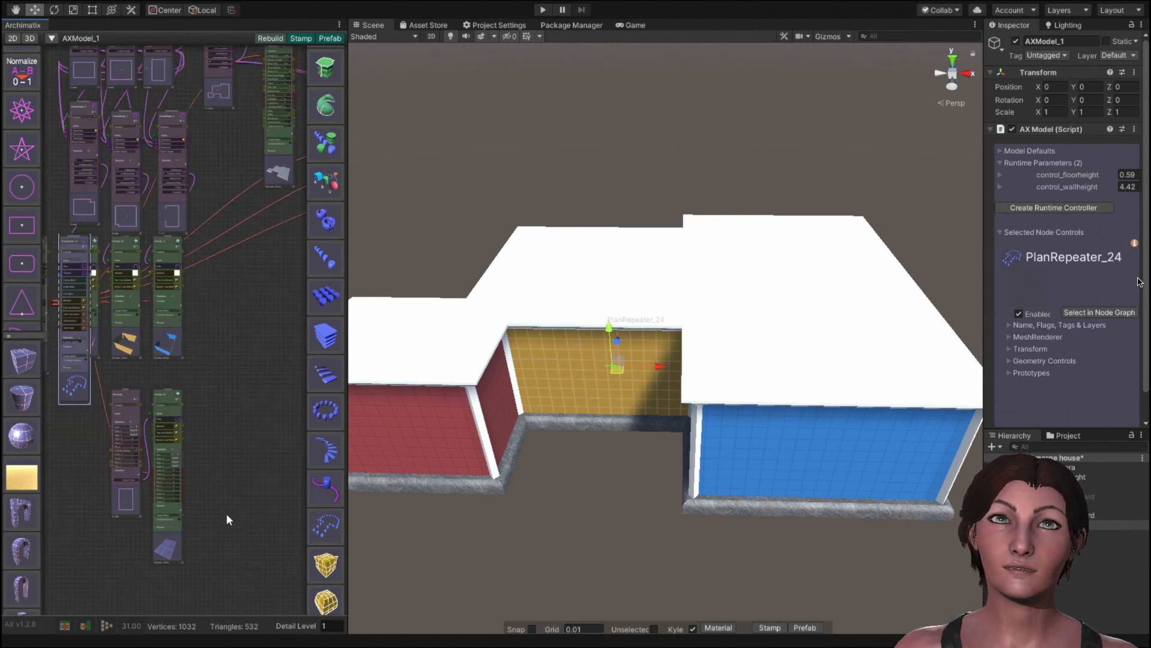
{"action": "left_click_drag", "start_coordinate": [80, 373], "coordinate": [200, 463]}
{"action": "scroll", "coordinate": [200, 443], "scroll_direction": "up", "scroll_amount": 4}
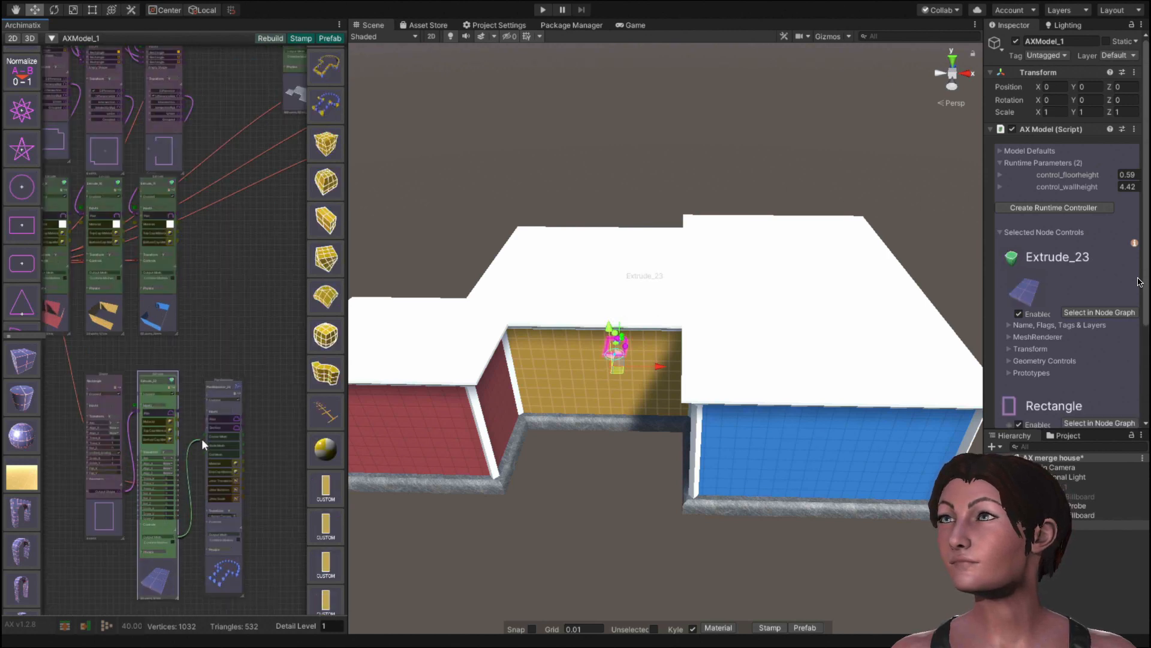
{"action": "mouse_move", "coordinate": [188, 451]}
{"action": "left_mouse_down"}
{"action": "mouse_move", "coordinate": [200, 453]}
{"action": "mouse_move", "coordinate": [196, 466]}
{"action": "mouse_move", "coordinate": [206, 460]}
{"action": "left_mouse_up"}
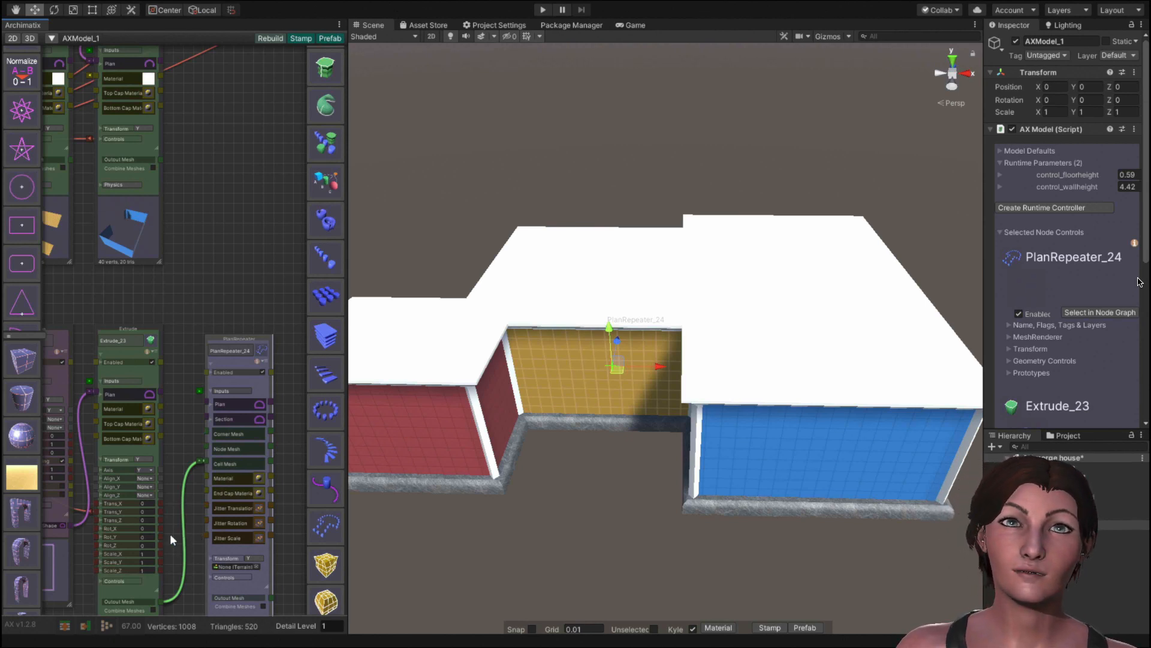
Connect the DifferenceRail output of ShapeMerger_6 to the Plan input of PlanRepeater_24.
{"action": "middle_click_drag", "start_coordinate": [170, 534], "coordinate": [308, 540]}
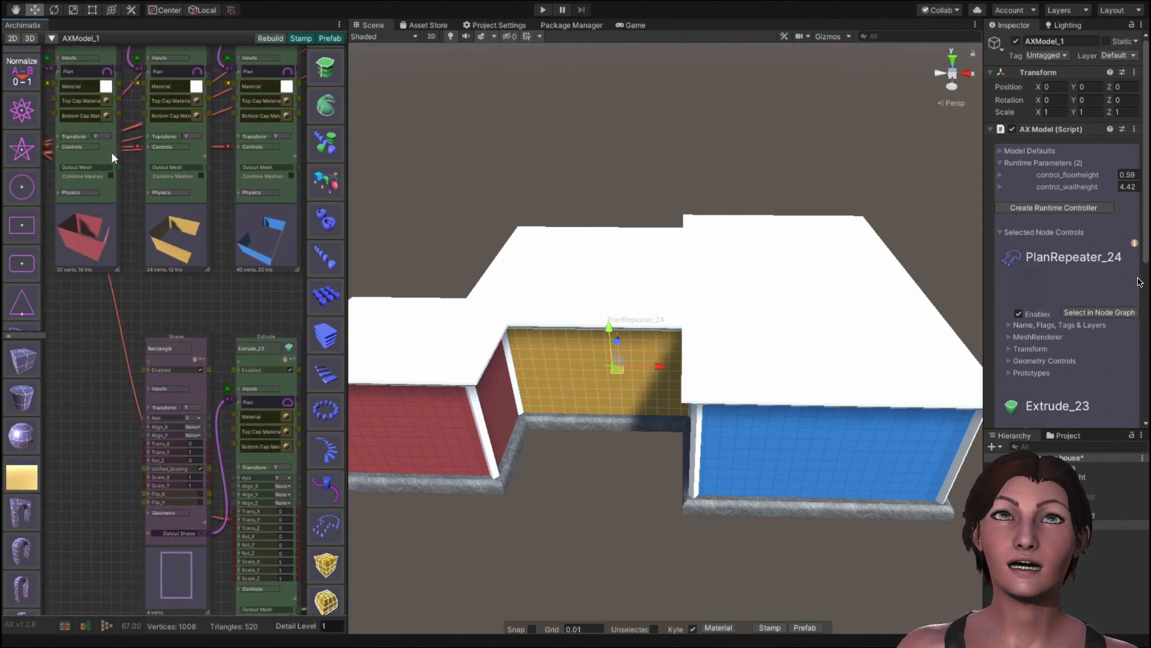
{"action": "scroll", "coordinate": [87, 358], "scroll_direction": "up", "scroll_amount": 5}
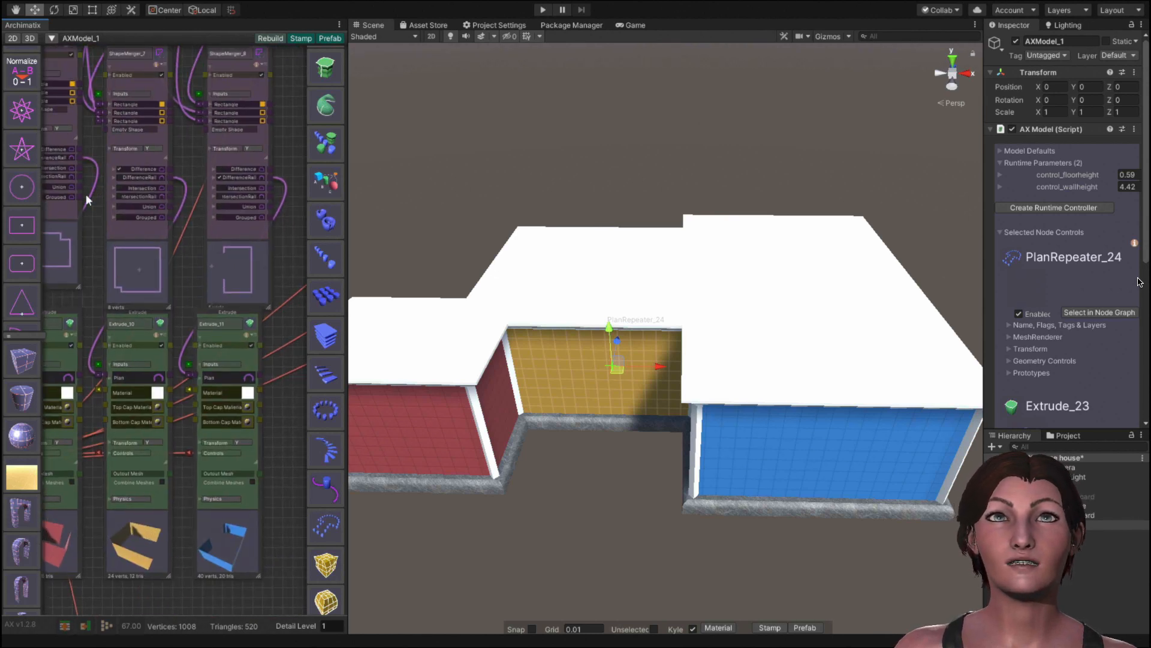
{"action": "left_click_drag", "start_coordinate": [78, 153], "coordinate": [203, 619]}
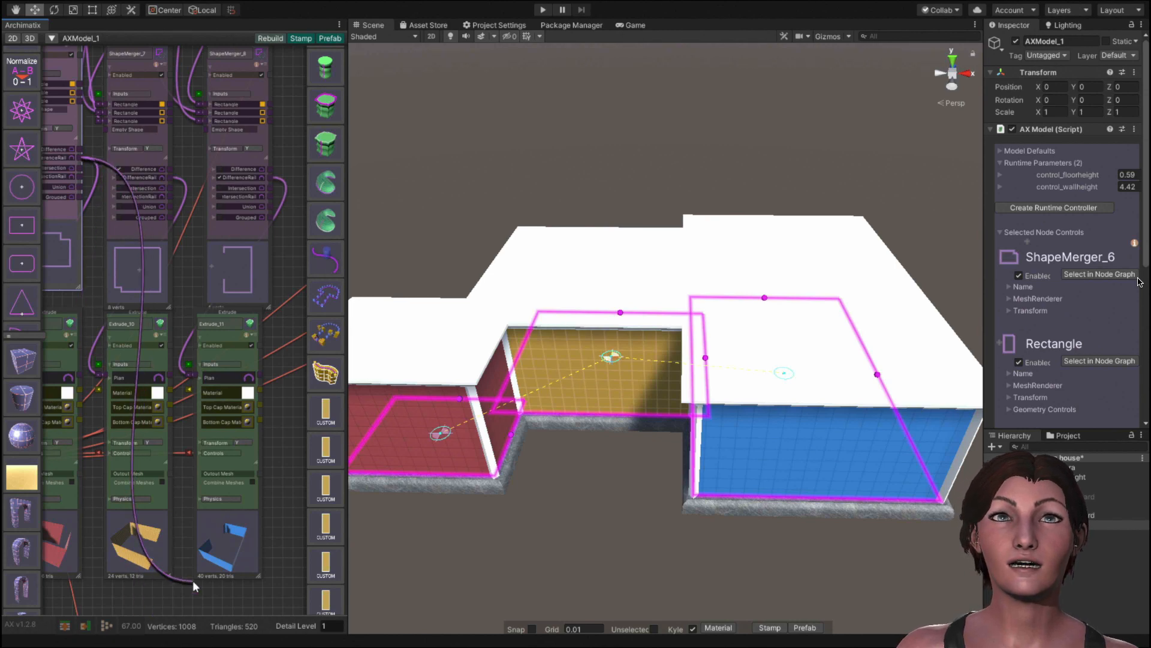
{"action": "middle_click_drag", "start_coordinate": [190, 591], "coordinate": [96, 163]}
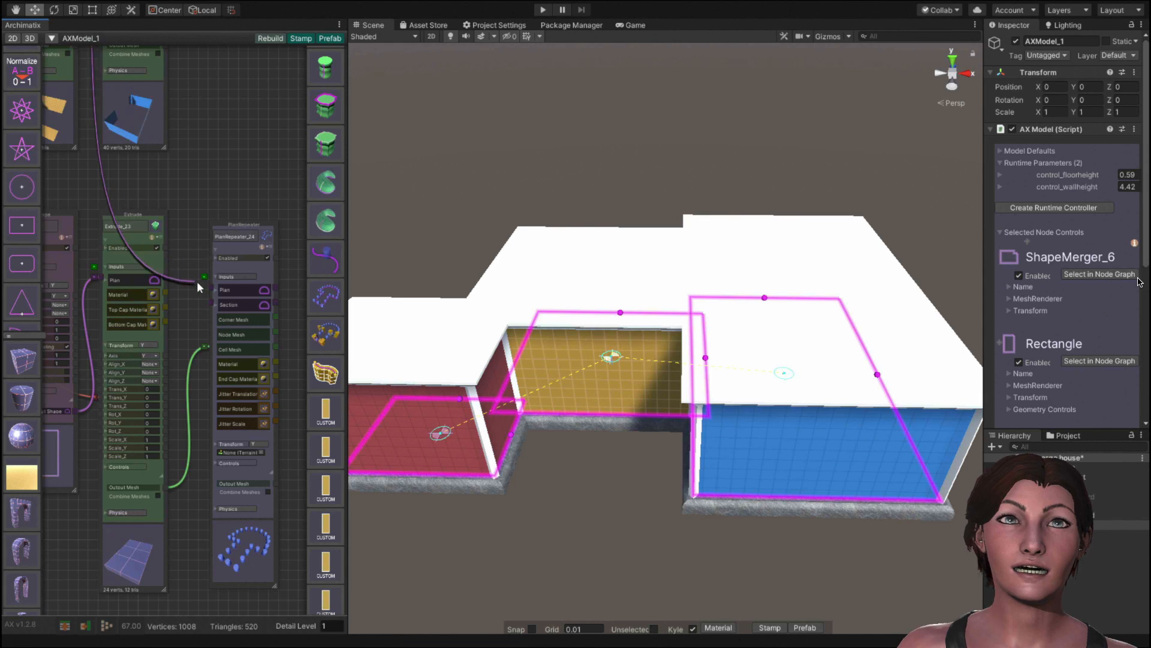
{"action": "left_click", "coordinate": [211, 289]}
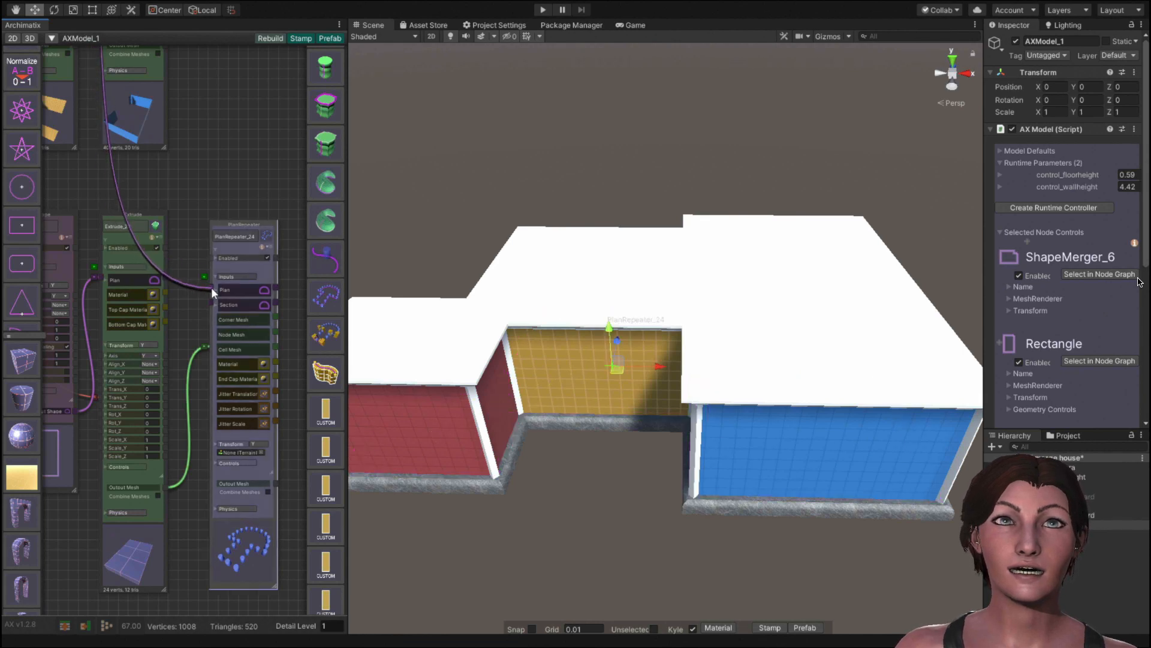
Expand PlanRepeater_24's controls and move the red plan rectangle back, further into the yellow section.
{"action": "scroll", "coordinate": [199, 304], "scroll_direction": "down", "scroll_amount": 1}
{"action": "left_click", "coordinate": [224, 436]}
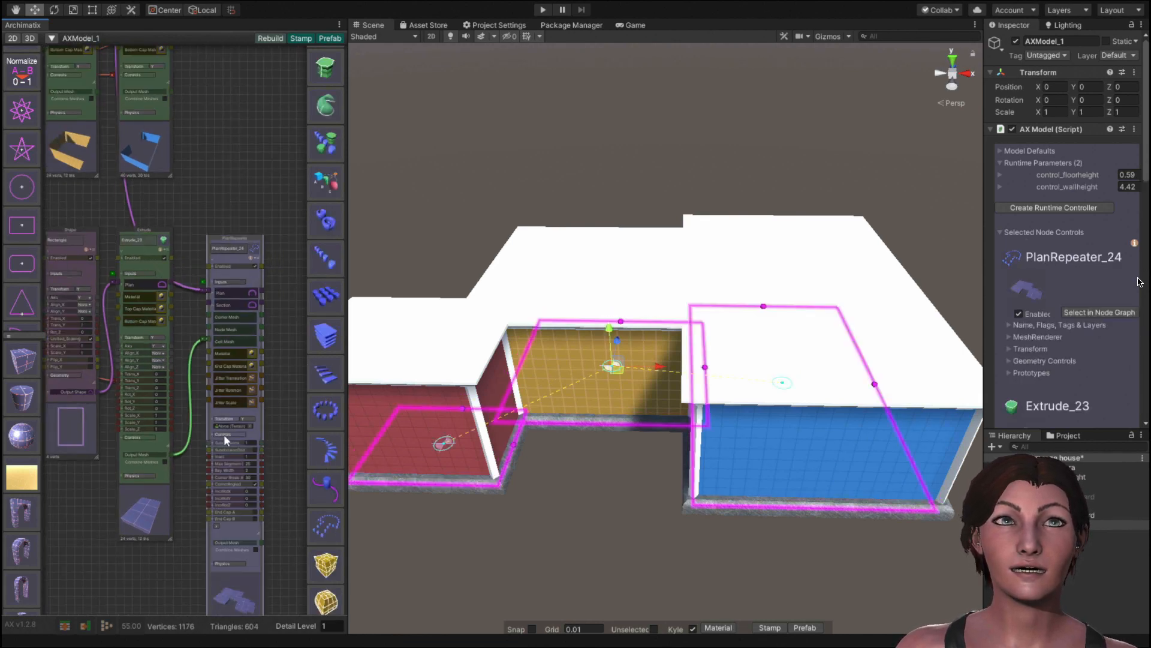
{"action": "scroll", "coordinate": [210, 428], "scroll_direction": "down", "scroll_amount": 4}
{"action": "scroll", "coordinate": [82, 300], "scroll_direction": "up", "scroll_amount": 4}
{"action": "middle_click_drag", "start_coordinate": [62, 75], "coordinate": [77, 49]}
{"action": "left_click", "coordinate": [83, 301]}
{"action": "middle_click_drag", "start_coordinate": [252, 564], "coordinate": [176, 362]}
{"action": "left_click_drag", "start_coordinate": [462, 409], "coordinate": [483, 361]}
{"action": "left_click_drag", "start_coordinate": [428, 419], "coordinate": [493, 375]}
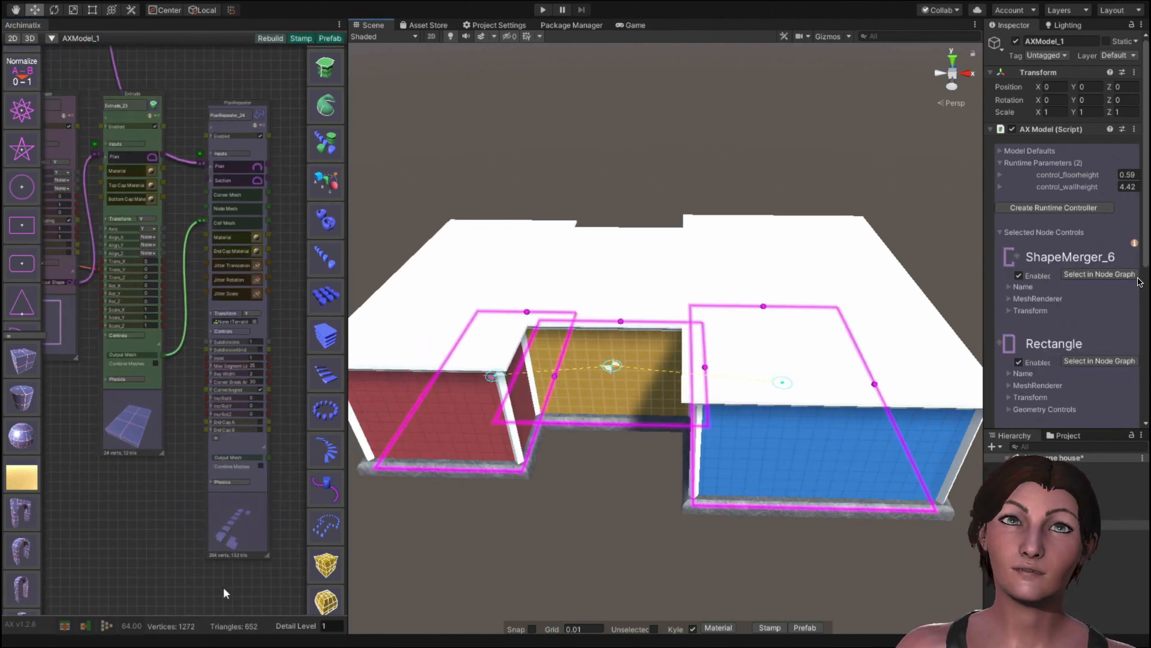
Connect the existing white material node to the Material input of Extrude_23.
{"action": "scroll", "coordinate": [148, 159], "scroll_direction": "down", "scroll_amount": 4}
{"action": "middle_click_drag", "start_coordinate": [148, 159], "coordinate": [138, 458]}
{"action": "left_click", "coordinate": [193, 276]}
{"action": "scroll", "coordinate": [193, 276], "scroll_direction": "up", "scroll_amount": 5}
{"action": "left_click", "coordinate": [234, 300]}
{"action": "middle_click_drag", "start_coordinate": [111, 591], "coordinate": [174, 90]}
{"action": "middle_click_drag", "start_coordinate": [166, 491], "coordinate": [174, 477]}
{"action": "left_click", "coordinate": [84, 373]}
{"action": "scroll", "coordinate": [185, 595], "scroll_direction": "down", "scroll_amount": 4}
{"action": "middle_click_drag", "start_coordinate": [184, 595], "coordinate": [194, 427]}
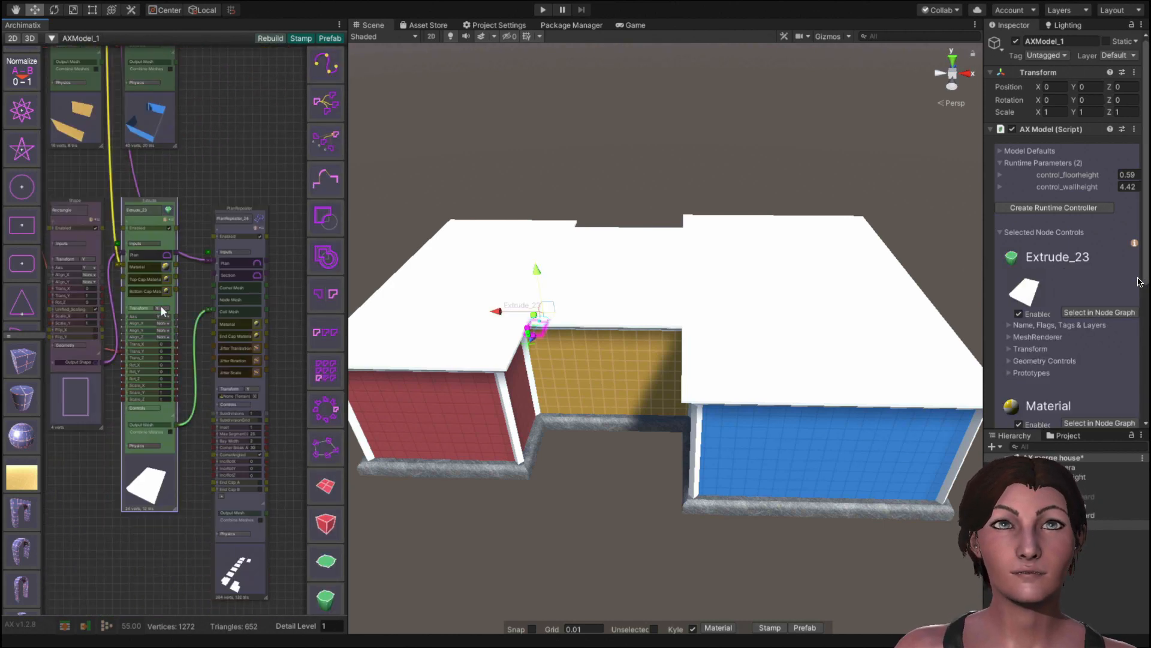
Set Extrude_23's axis to NZ and increase the Rectangle's Trans_Y to raise the window panels on the walls.
{"action": "left_click", "coordinate": [163, 306]}
{"action": "left_click", "coordinate": [163, 305]}
{"action": "left_click_drag", "start_coordinate": [60, 295], "coordinate": [67, 297]}
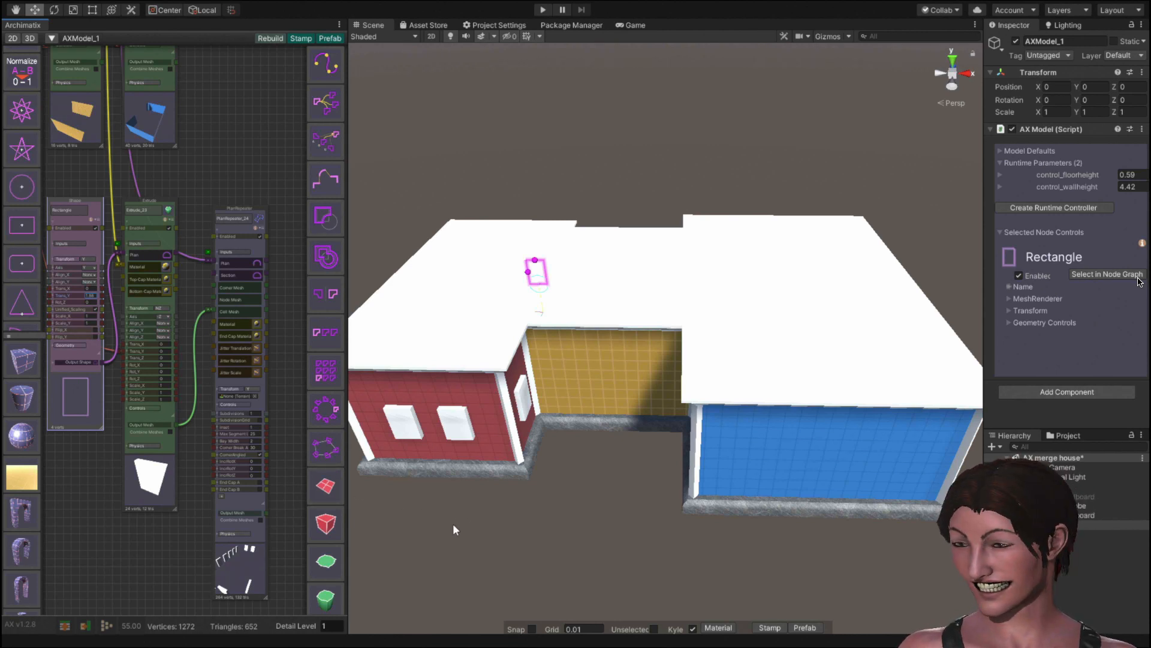
Select the first window panel on the front red wall and stretch its rectangle taller and wider.
{"action": "key", "text": "alt"}
{"action": "left_click_drag", "start_coordinate": [434, 521], "coordinate": [497, 438], "text": "alt"}
{"action": "left_click", "coordinate": [482, 377]}
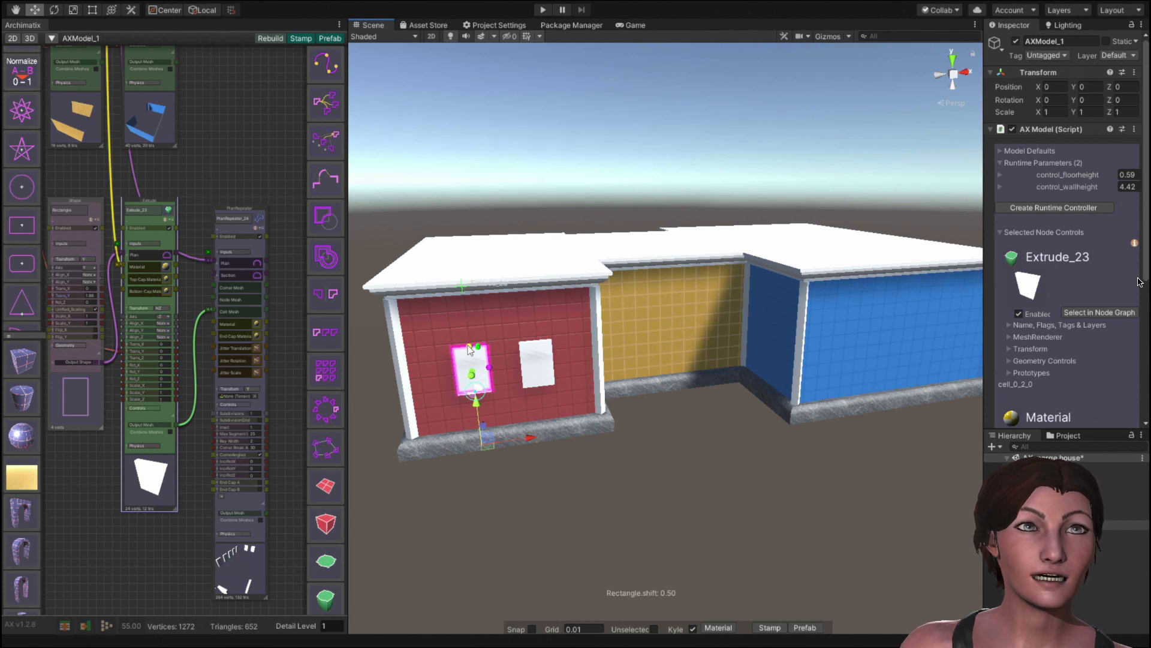
{"action": "left_click_drag", "start_coordinate": [469, 350], "coordinate": [467, 327]}
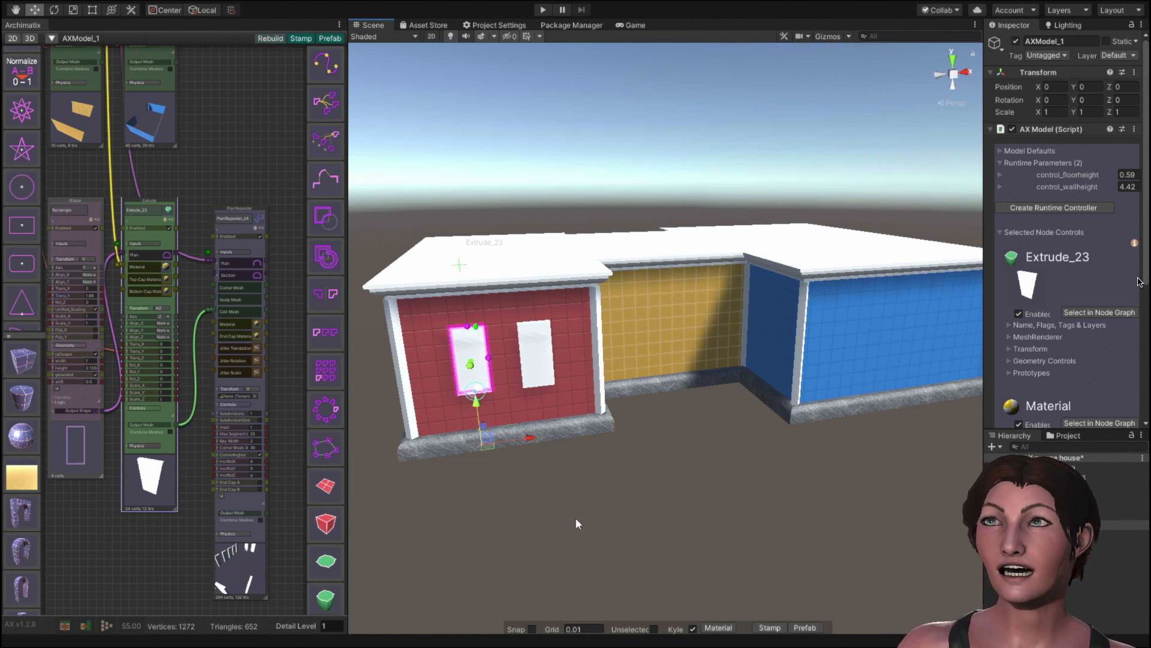
{"action": "left_click_drag", "start_coordinate": [576, 517], "coordinate": [535, 471], "text": "alt"}
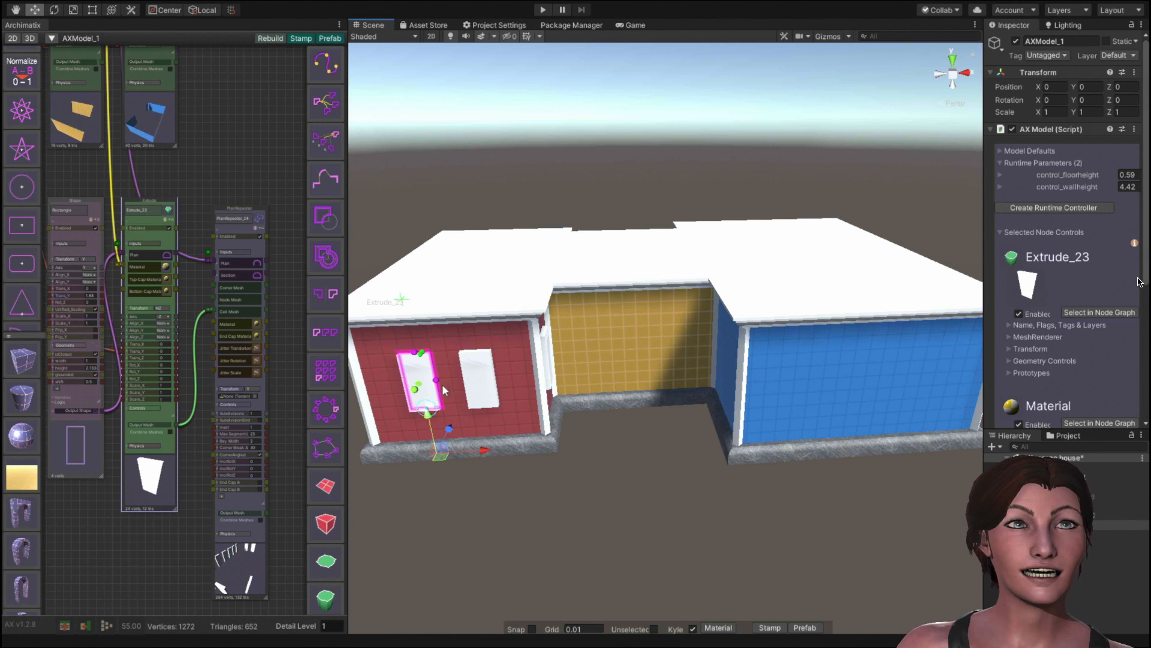
{"action": "left_click_drag", "start_coordinate": [437, 380], "coordinate": [444, 380]}
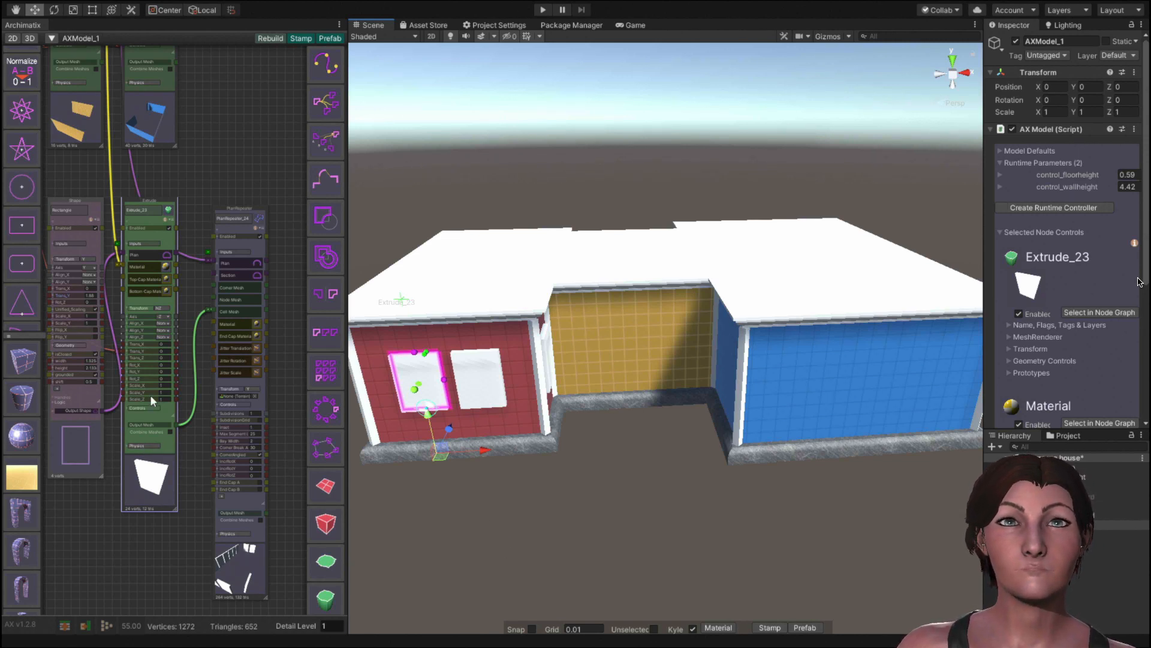
Form the window frame on Extrude_23 with a Lip Top of 0.14 and a Lip Edge of 0.1.
{"action": "scroll", "coordinate": [151, 390], "scroll_direction": "up", "scroll_amount": 3}
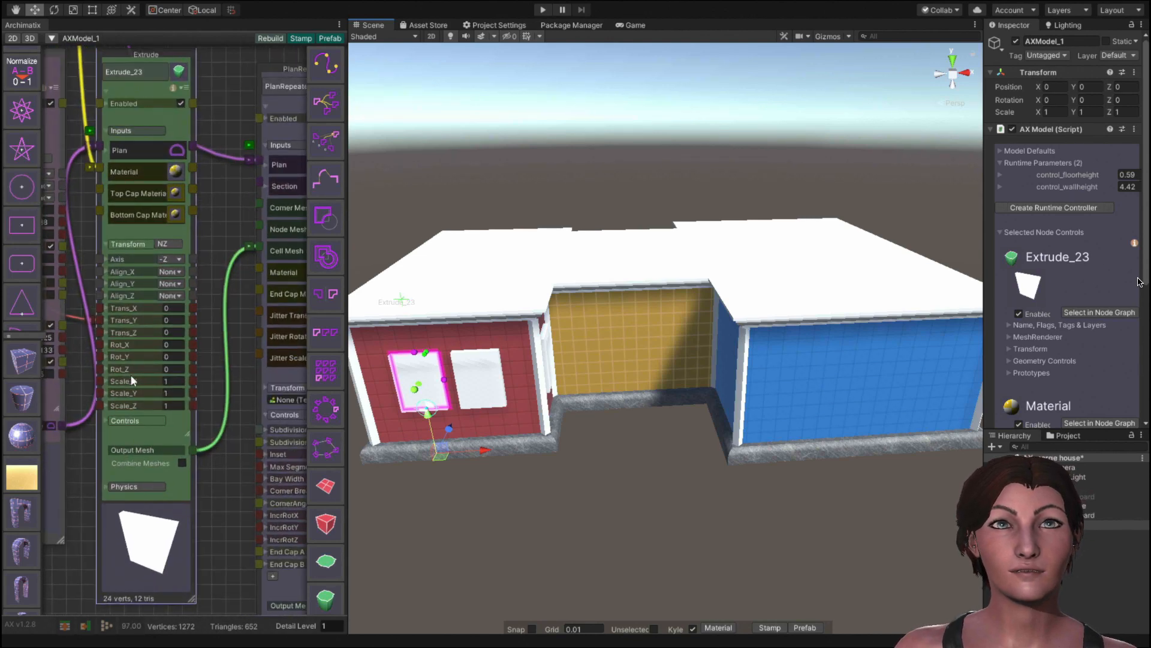
{"action": "left_click", "coordinate": [132, 423]}
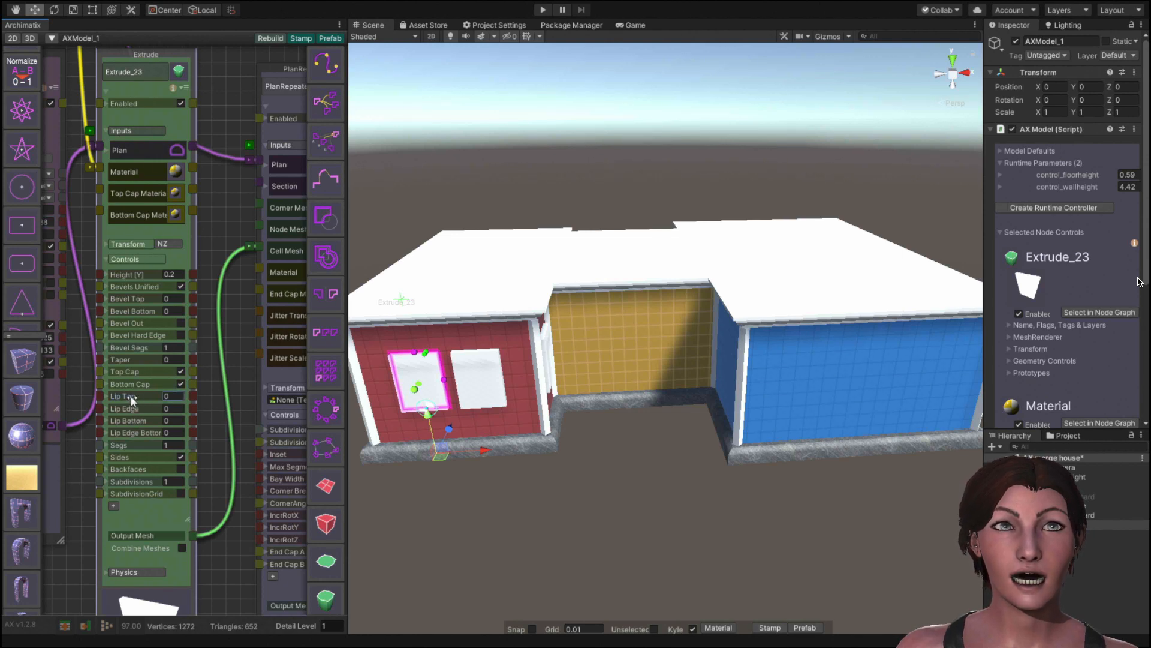
{"action": "mouse_move", "coordinate": [131, 399]}
{"action": "left_mouse_down"}
{"action": "mouse_move", "coordinate": [120, 414]}
{"action": "mouse_move", "coordinate": [129, 408]}
{"action": "left_mouse_up"}
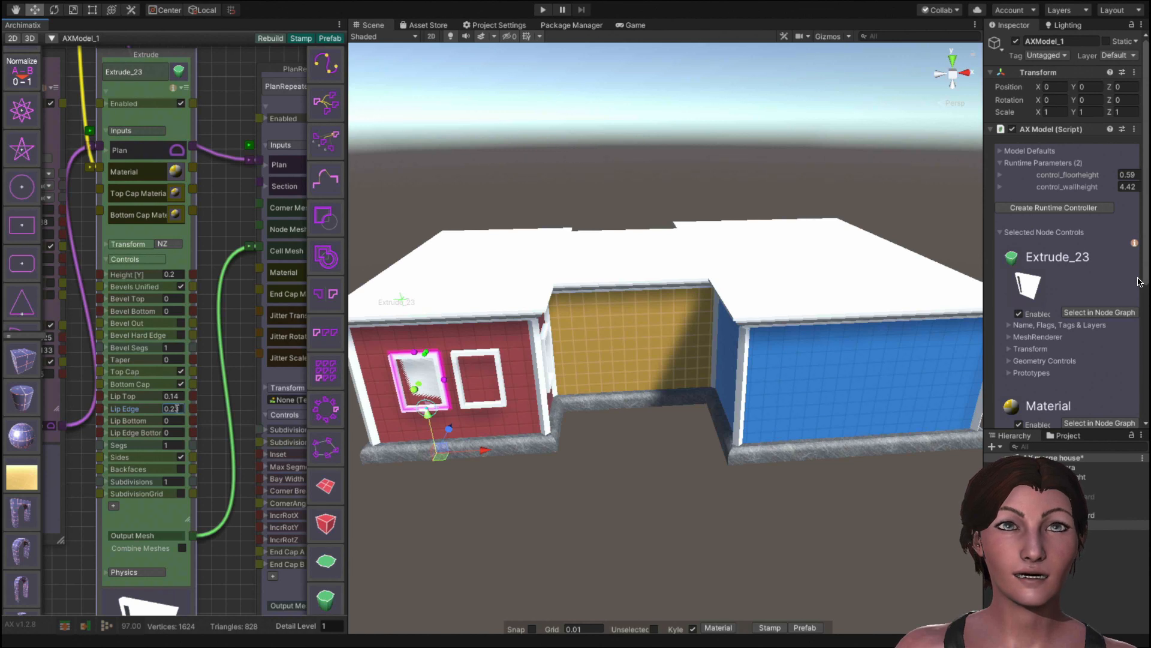
{"action": "left_click", "coordinate": [176, 408]}
{"action": "type", "text": "0.20"}
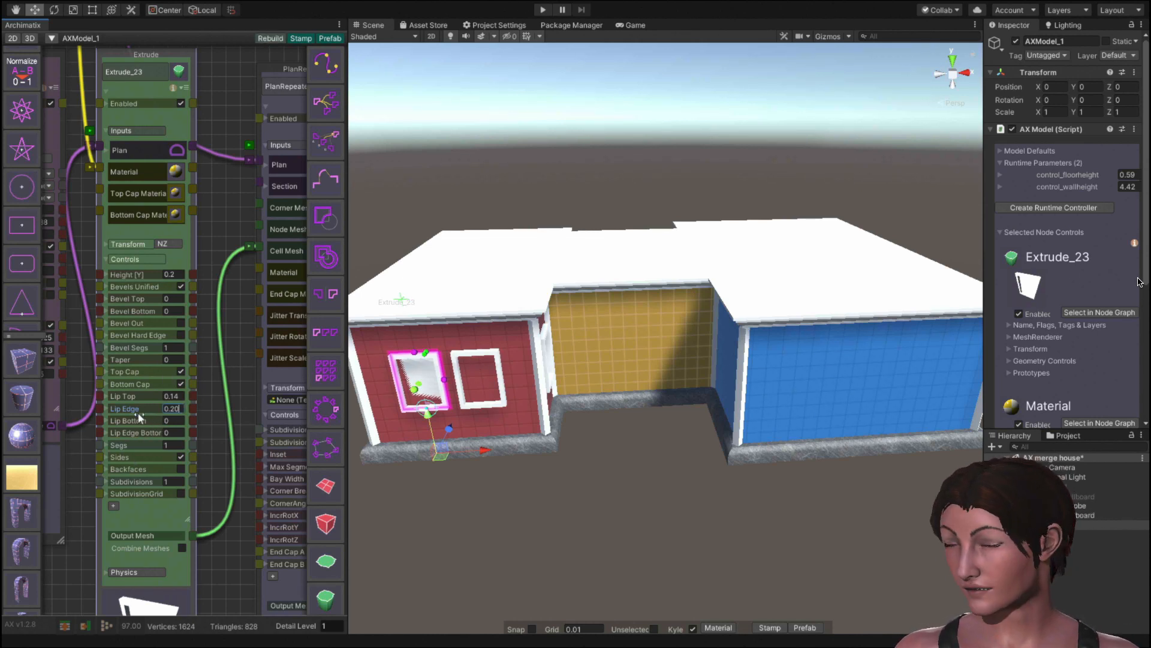
{"action": "type", "text": "0.1"}
{"action": "key", "text": "Return"}
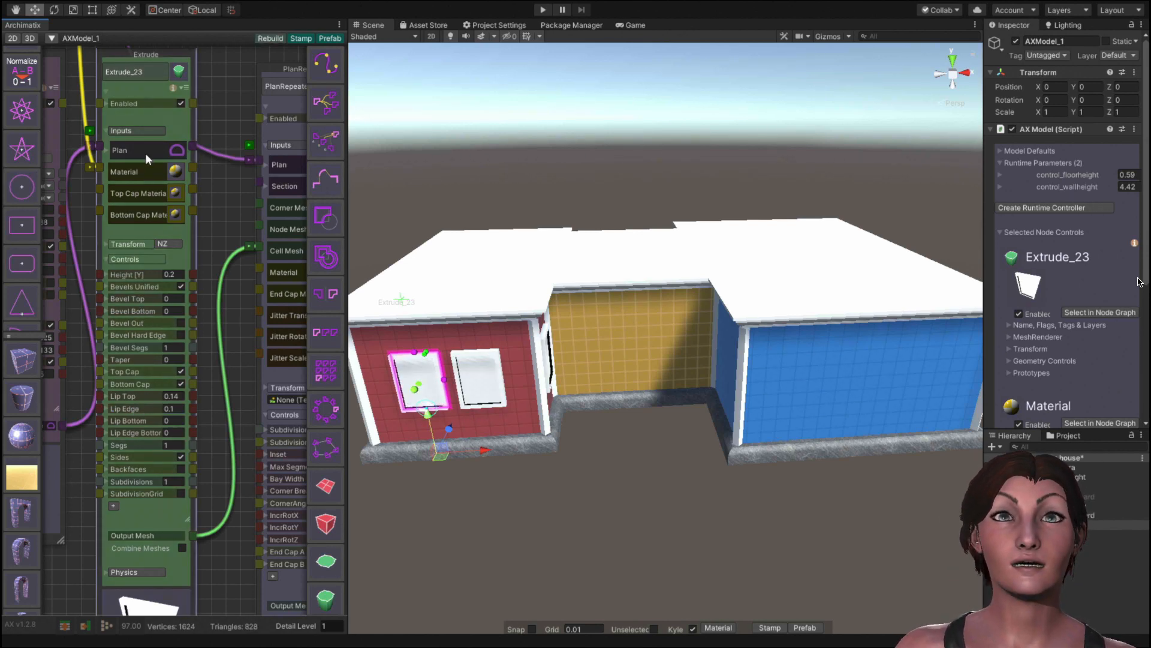
Add a top cap material node to Extrude_23 and assign AX_Glass to it.
{"action": "left_click", "coordinate": [175, 194]}
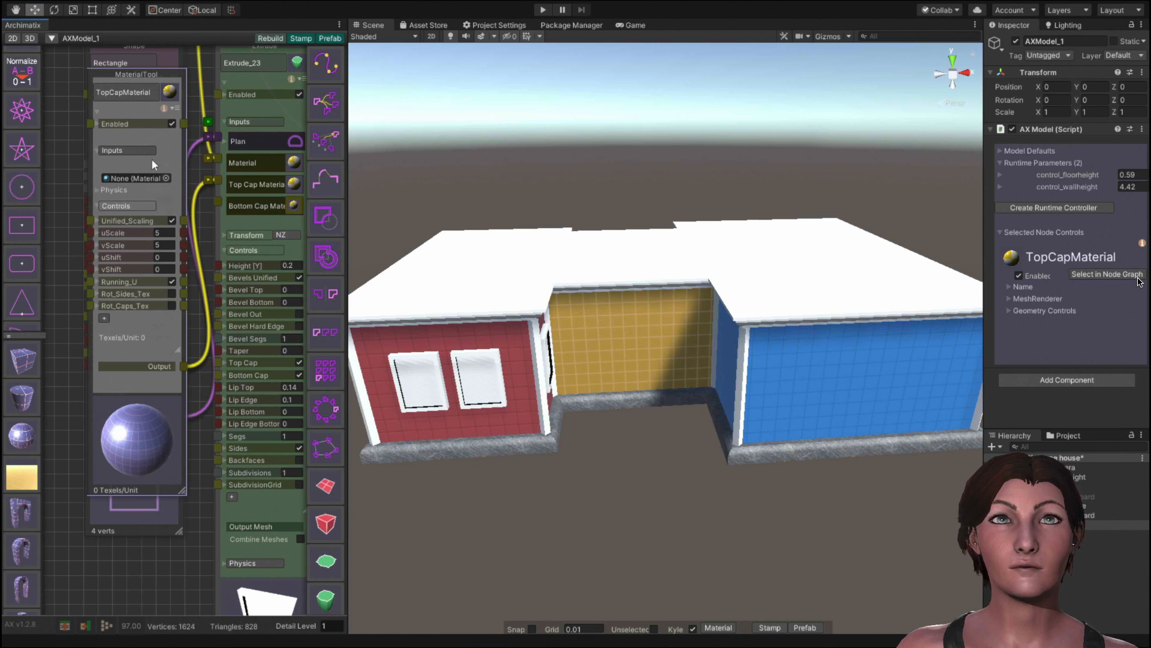
{"action": "left_click", "coordinate": [166, 176]}
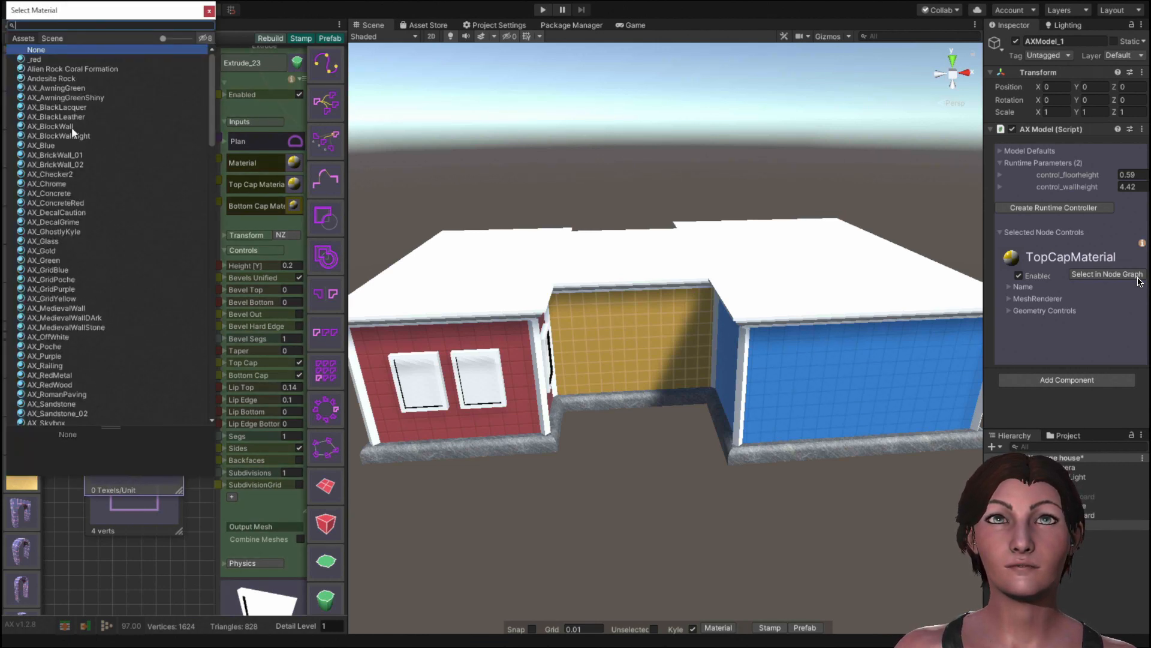
{"action": "left_click", "coordinate": [43, 241]}
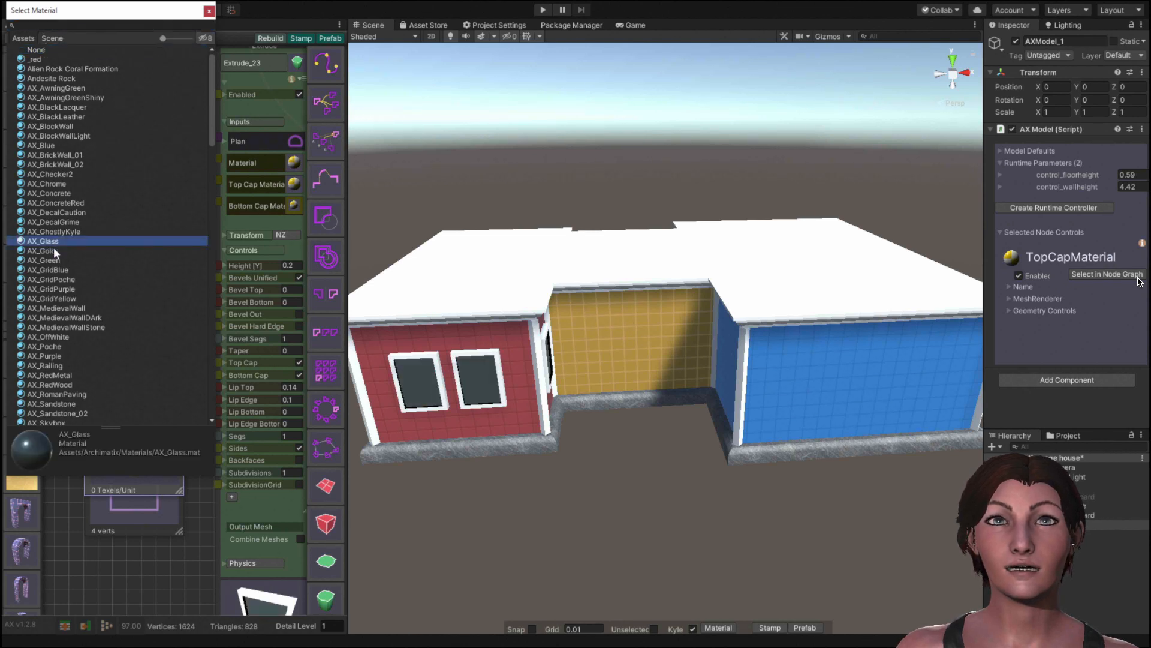
Collapse the nodes feeding PlanRepeater_24's Cell Mesh and place PlanRepeater_24 directly beneath the red wall's extrude node.
{"action": "left_click", "coordinate": [208, 11]}
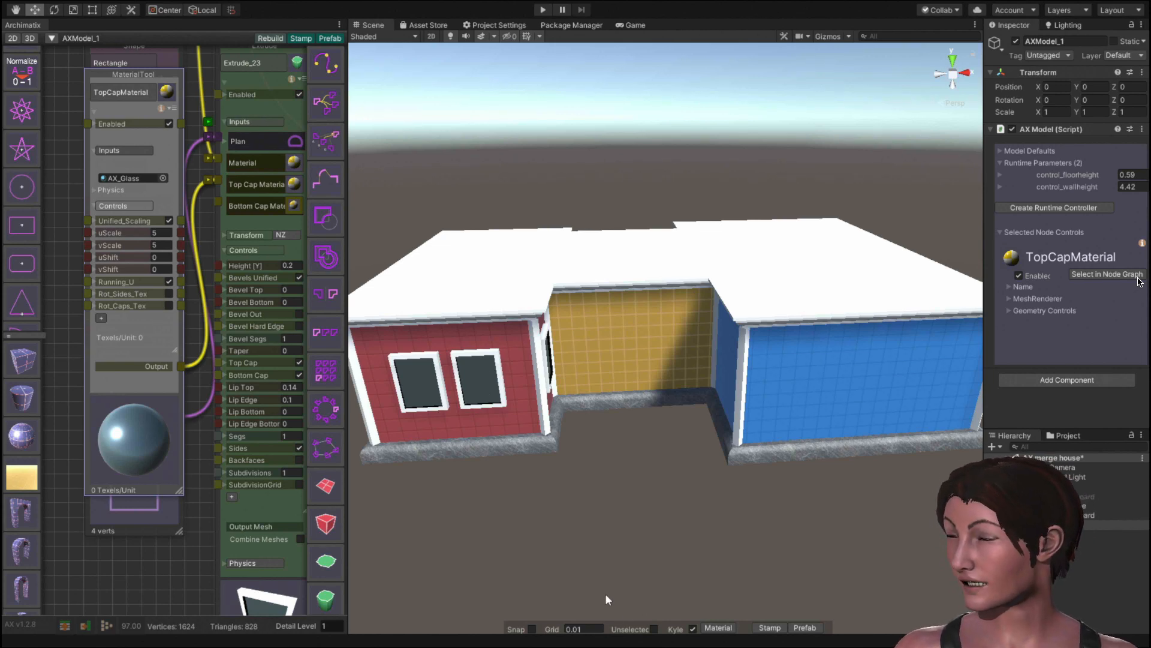
{"action": "mouse_move", "coordinate": [576, 519]}
{"action": "left_mouse_down", "text": "alt"}
{"action": "mouse_move", "coordinate": [457, 473]}
{"action": "mouse_move", "coordinate": [749, 467]}
{"action": "mouse_move", "coordinate": [840, 478]}
{"action": "mouse_move", "coordinate": [475, 464]}
{"action": "mouse_move", "coordinate": [398, 481]}
{"action": "mouse_move", "coordinate": [648, 460]}
{"action": "mouse_move", "coordinate": [614, 452]}
{"action": "mouse_move", "coordinate": [584, 501]}
{"action": "left_mouse_up", "text": "alt"}
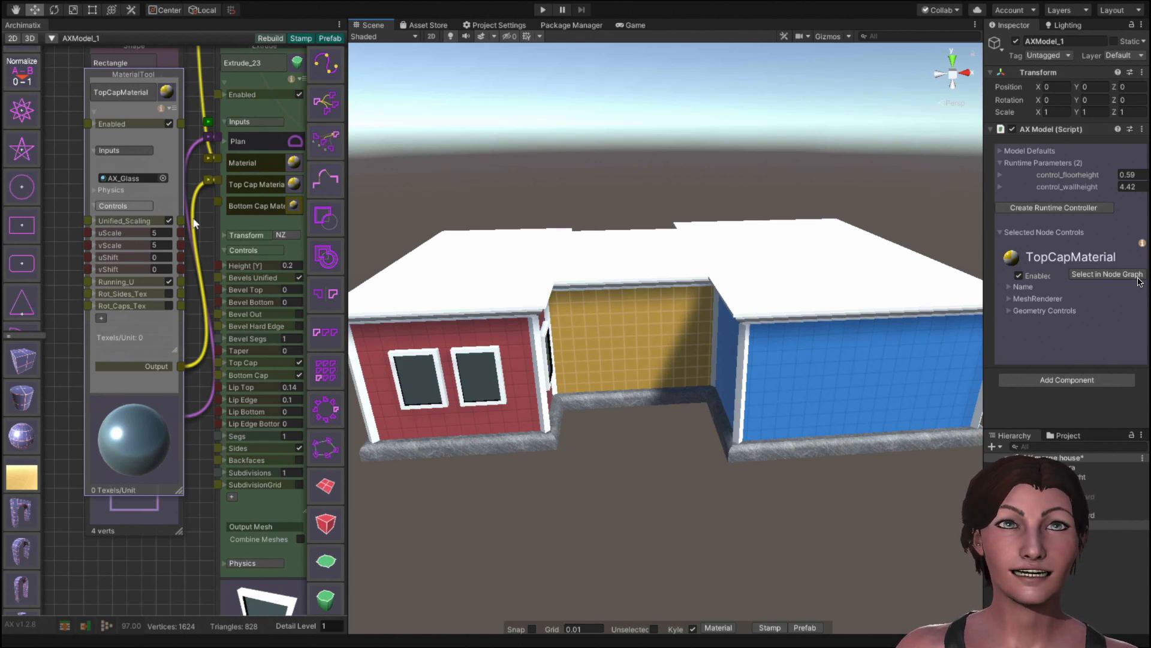
{"action": "scroll", "coordinate": [131, 471], "scroll_direction": "down", "scroll_amount": 5}
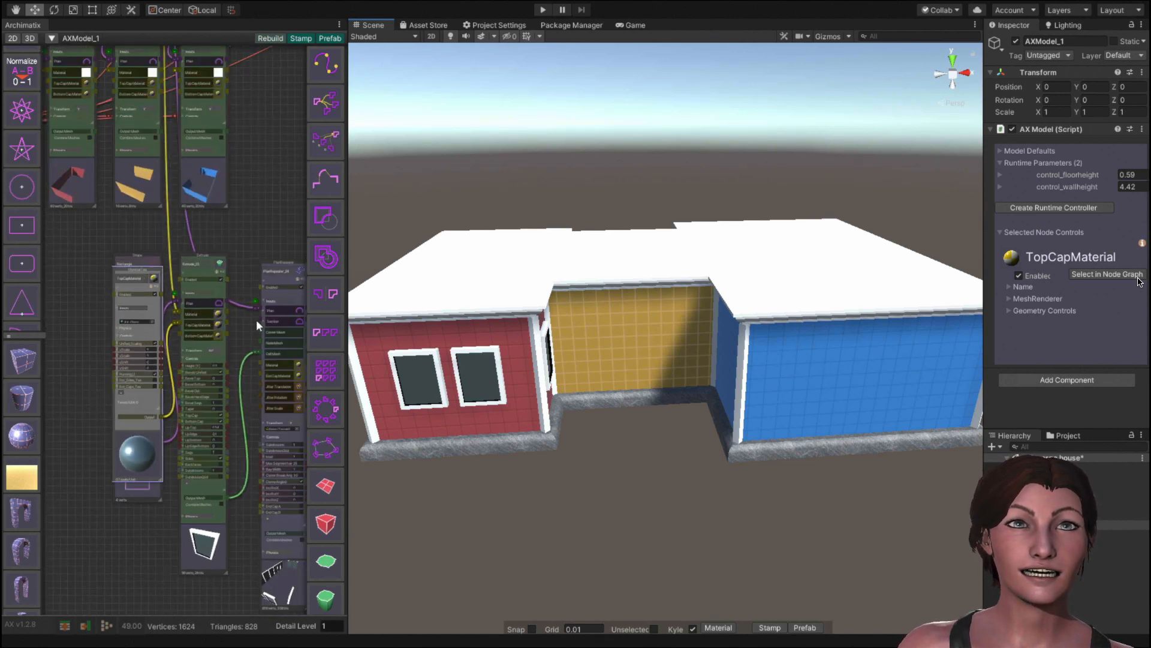
{"action": "scroll", "coordinate": [258, 346], "scroll_direction": "up", "scroll_amount": 3}
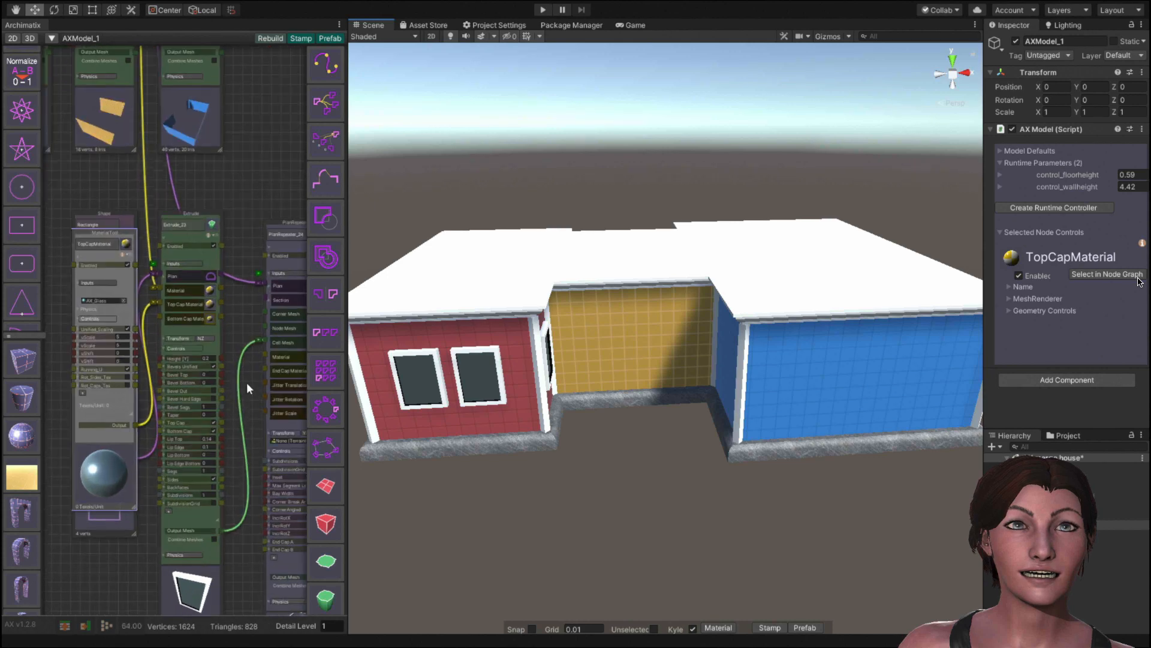
{"action": "left_click", "coordinate": [260, 329]}
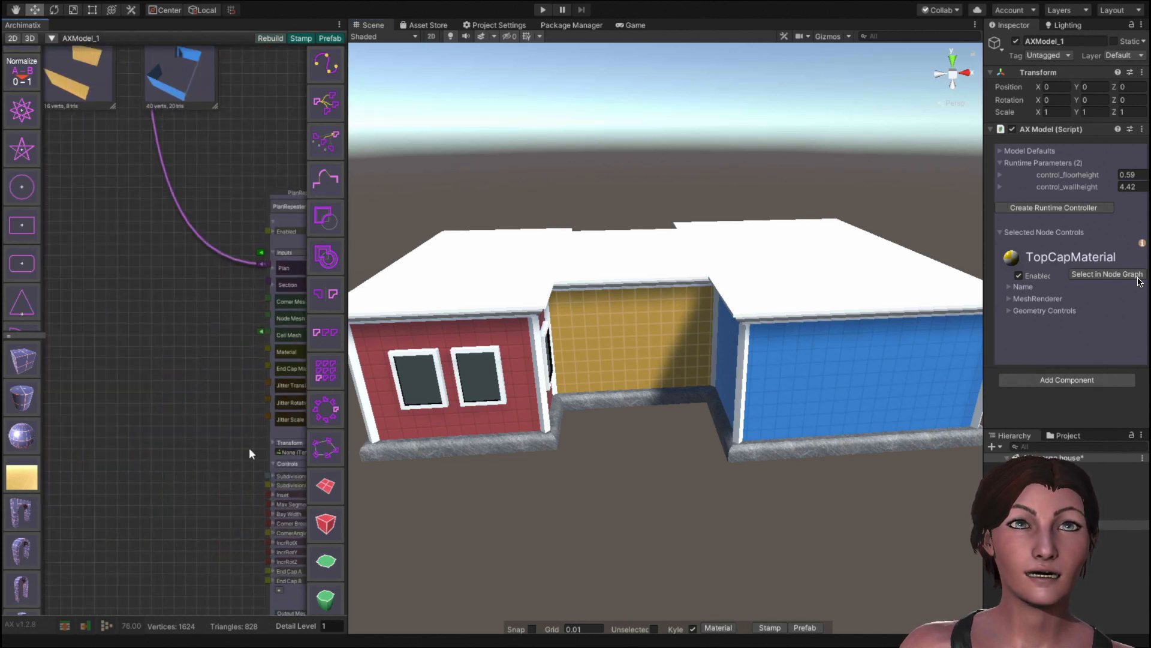
{"action": "left_click_drag", "start_coordinate": [285, 427], "coordinate": [3, 396]}
{"action": "middle_click_drag", "start_coordinate": [153, 397], "coordinate": [323, 412]}
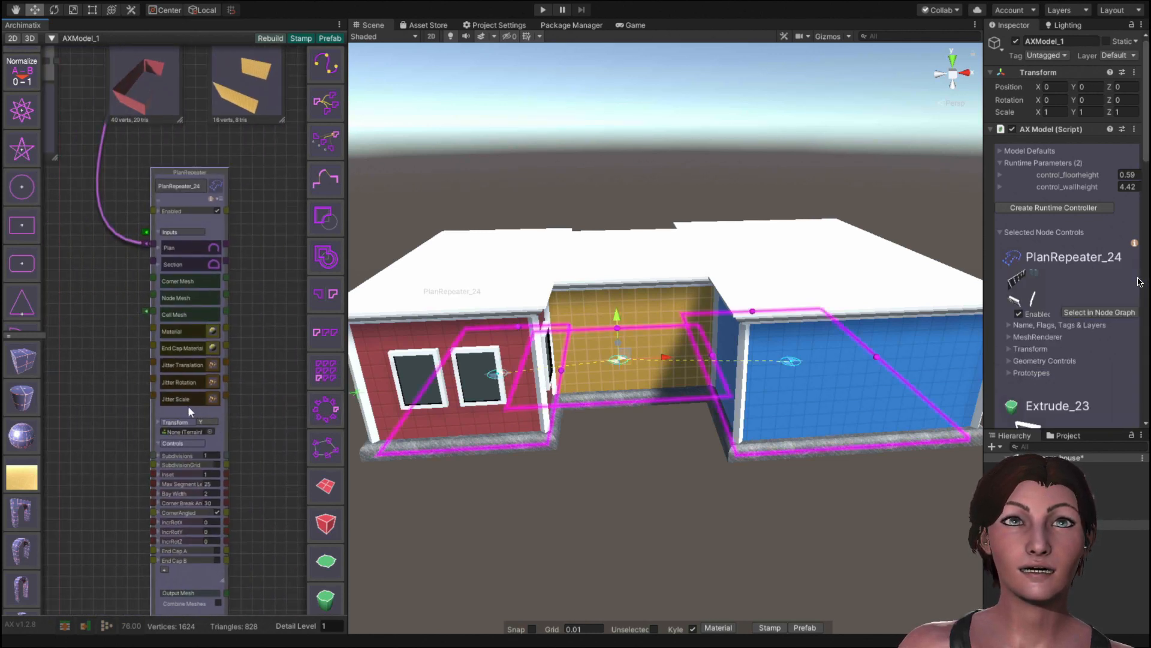
{"action": "middle_click_drag", "start_coordinate": [186, 406], "coordinate": [137, 390]}
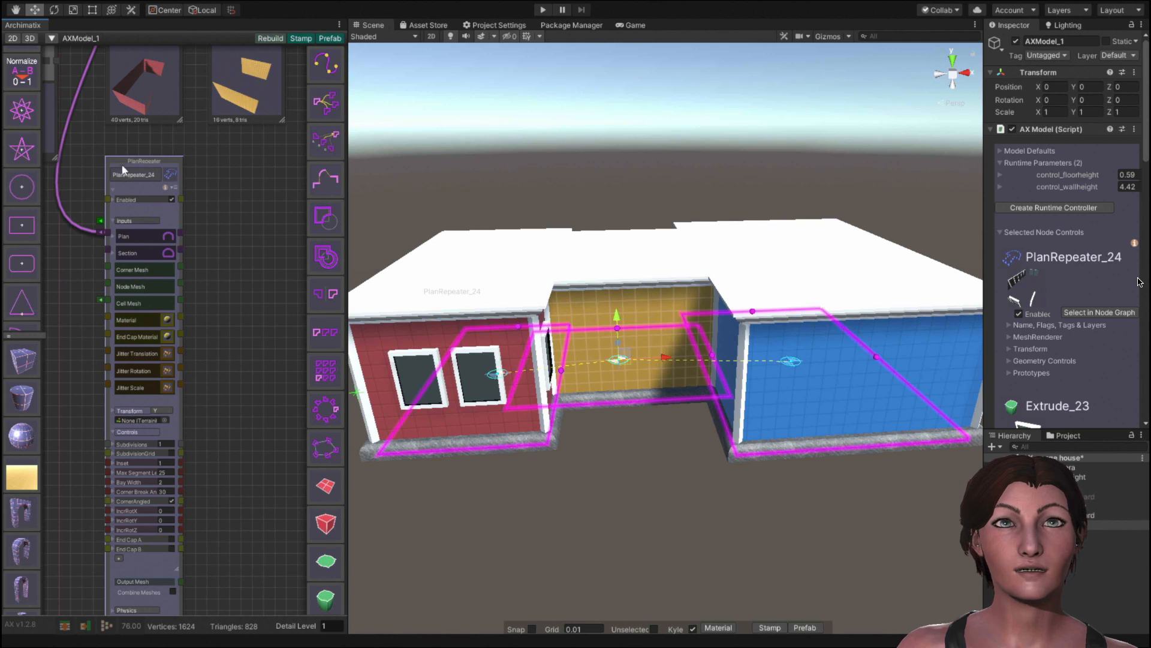
{"action": "scroll", "coordinate": [207, 395], "scroll_direction": "down", "scroll_amount": 6}
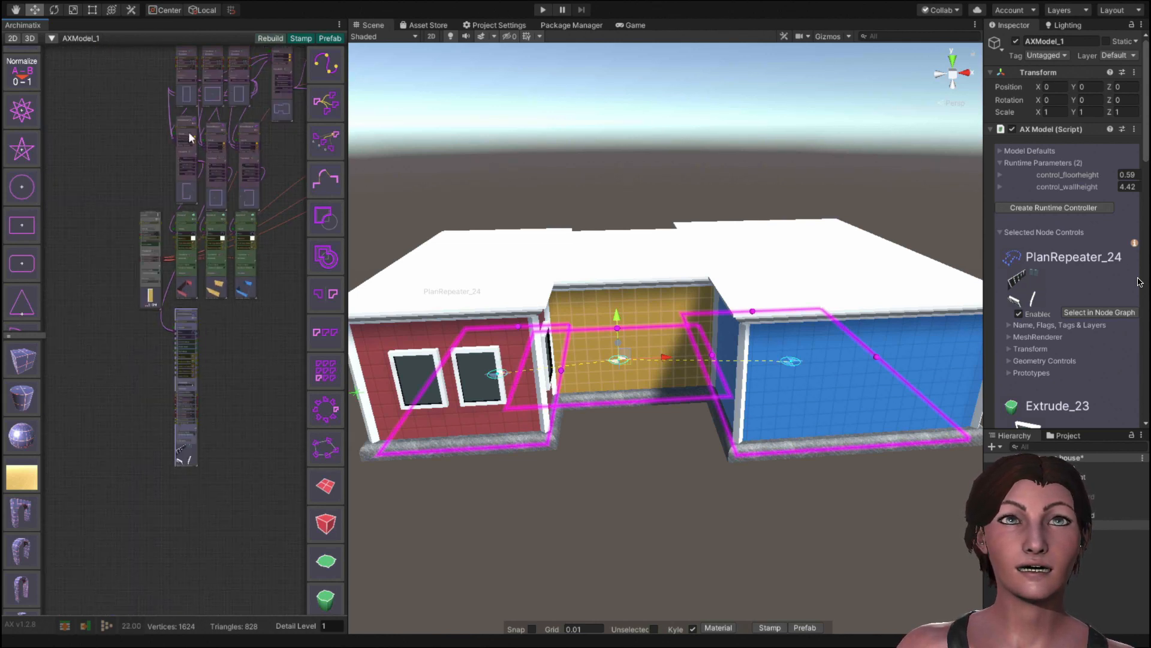
{"action": "scroll", "coordinate": [187, 434], "scroll_direction": "up", "scroll_amount": 5}
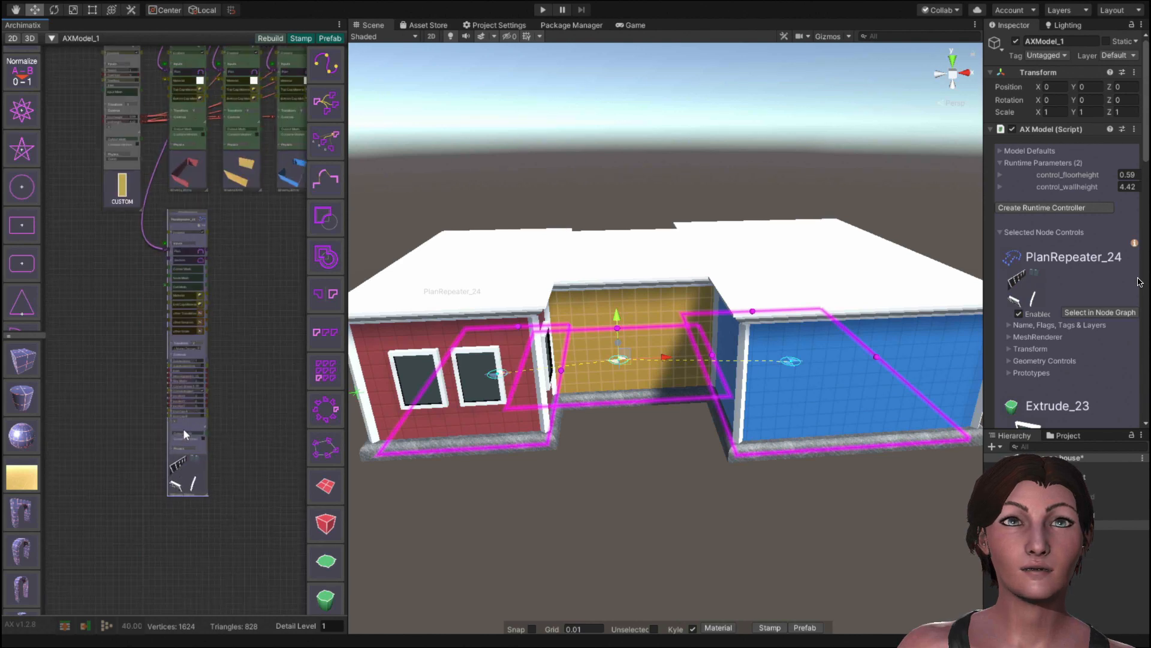
Add an ArchShape in free space beside PlanRepeater_24 and extrude it.
{"action": "left_click", "coordinate": [579, 527]}
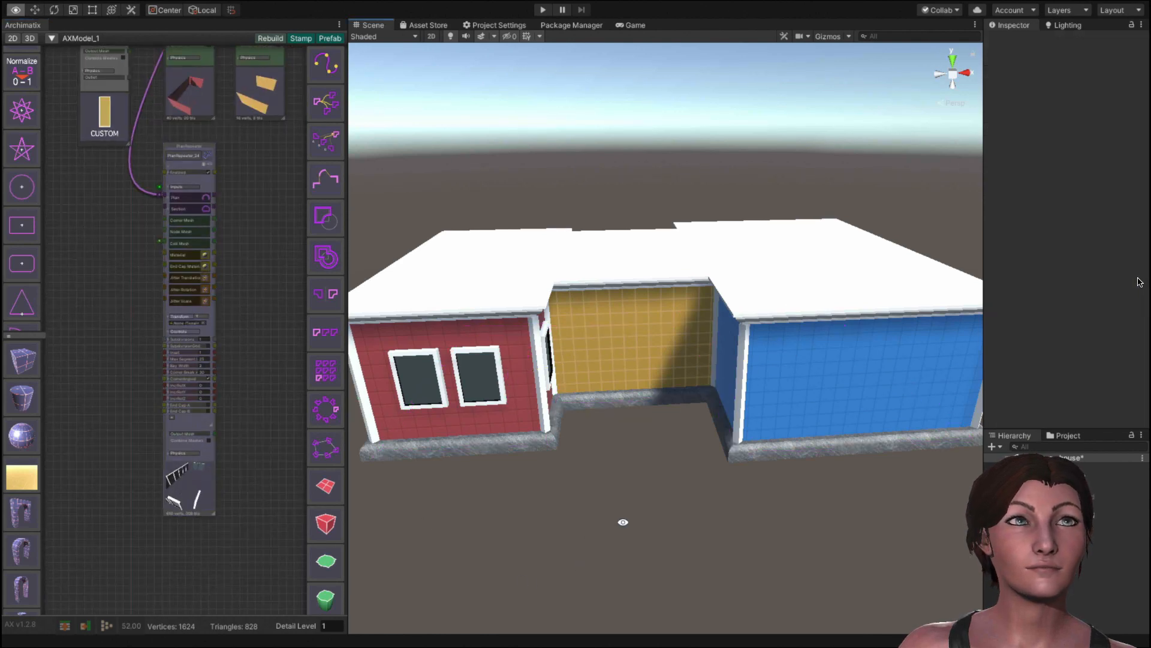
{"action": "left_click_drag", "start_coordinate": [619, 521], "coordinate": [552, 552], "text": "alt"}
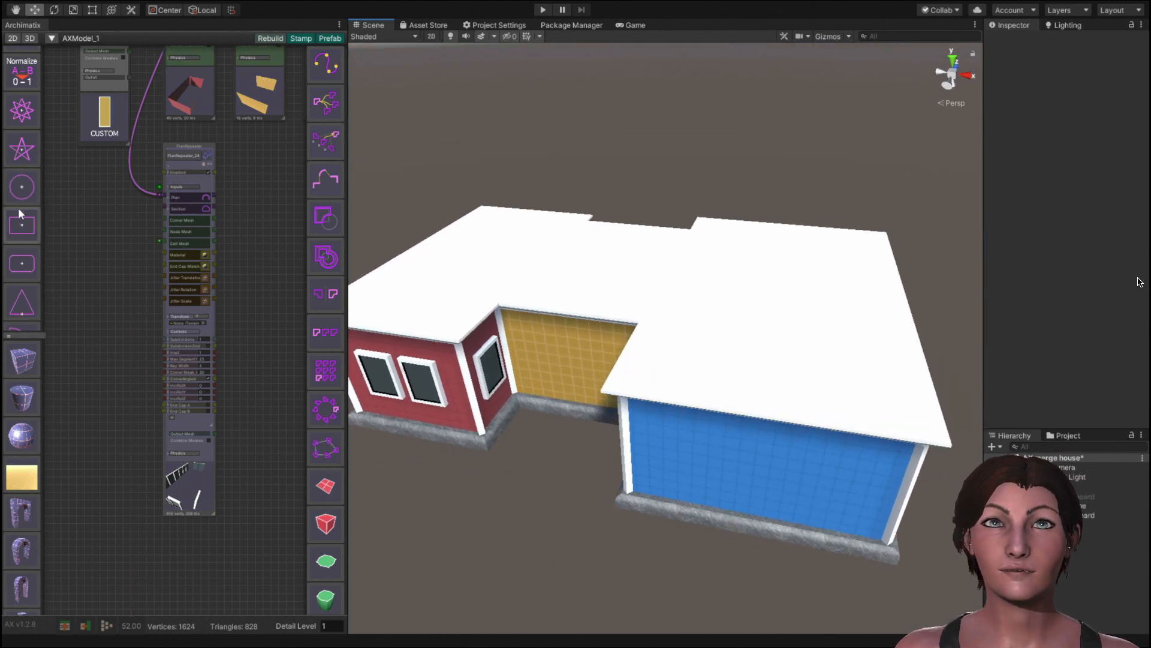
{"action": "scroll", "coordinate": [22, 210], "scroll_direction": "down", "scroll_amount": 5}
{"action": "scroll", "coordinate": [18, 210], "scroll_direction": "down", "scroll_amount": 1}
{"action": "left_click", "coordinate": [22, 267]}
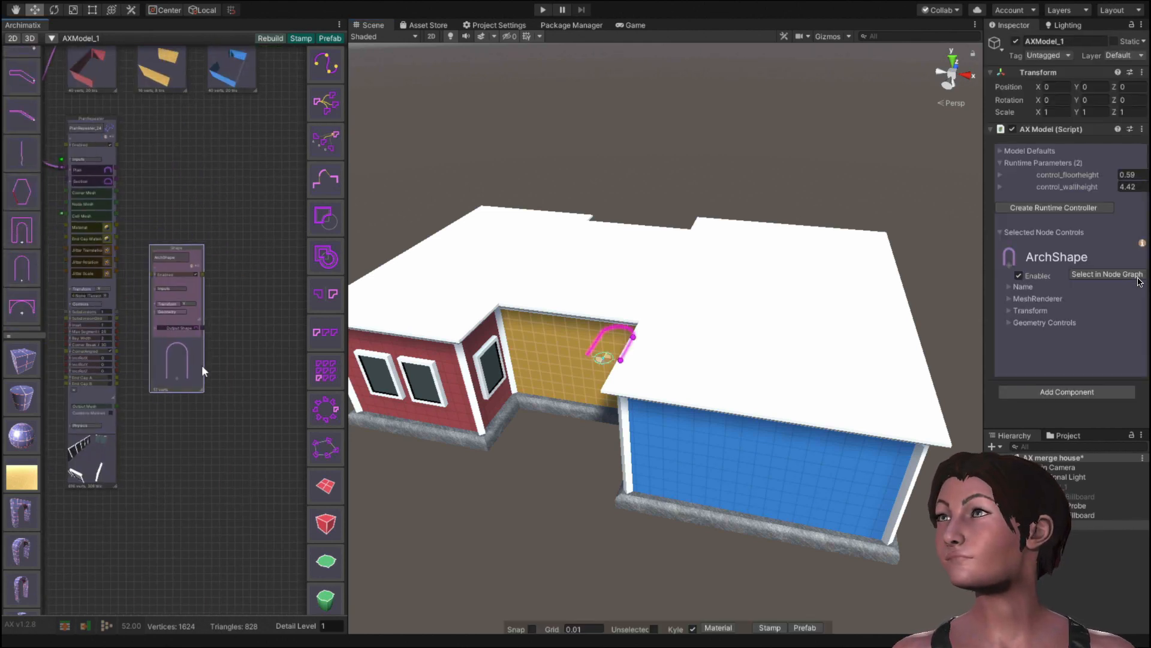
{"action": "scroll", "coordinate": [326, 217], "scroll_direction": "down", "scroll_amount": 3}
{"action": "left_click", "coordinate": [326, 492]}
{"action": "left_click_drag", "start_coordinate": [205, 337], "coordinate": [227, 309]}
{"action": "scroll", "coordinate": [198, 324], "scroll_direction": "up", "scroll_amount": 3}
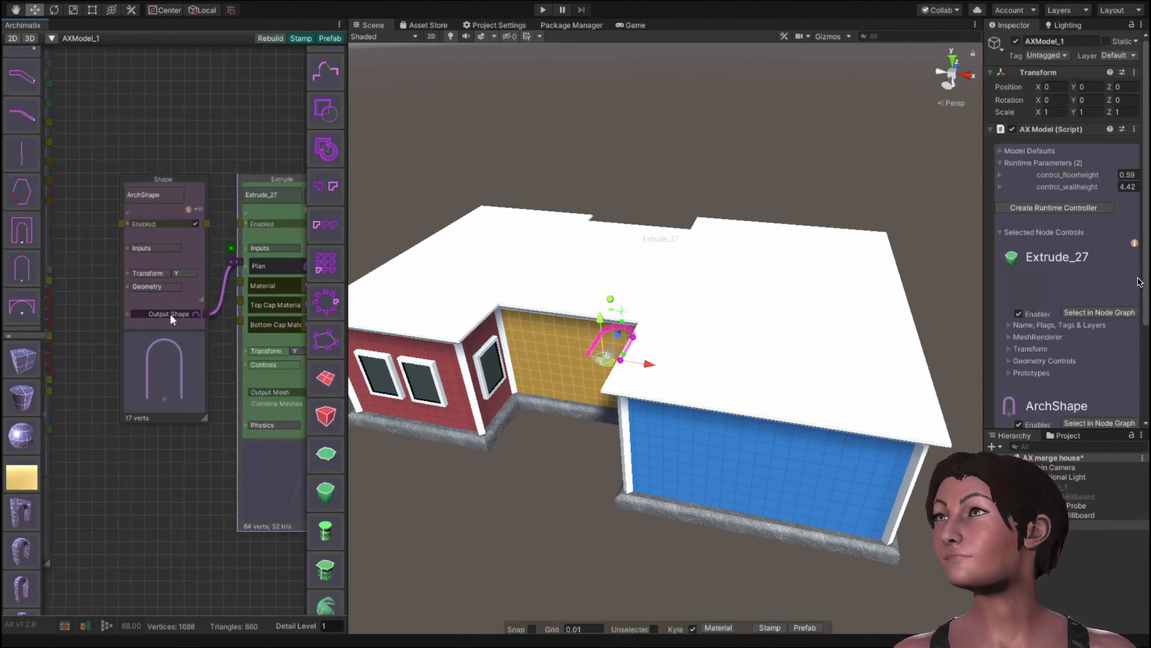
Expand the ArchShape's transform settings and connect the AX_White material node to the Material input of Extrude_27.
{"action": "left_click", "coordinate": [153, 273]}
{"action": "middle_click_drag", "start_coordinate": [231, 559], "coordinate": [280, 583]}
{"action": "scroll", "coordinate": [106, 386], "scroll_direction": "down", "scroll_amount": 4}
{"action": "left_click", "coordinate": [238, 189]}
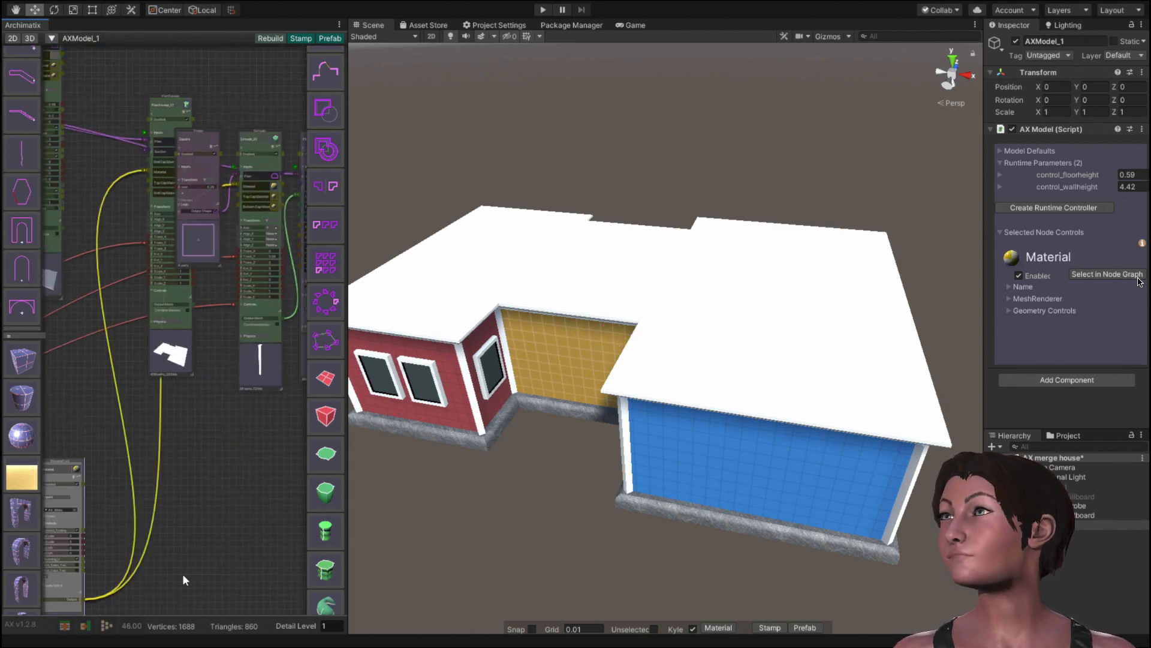
{"action": "left_click_drag", "start_coordinate": [60, 591], "coordinate": [118, 580]}
{"action": "left_click", "coordinate": [140, 579]}
{"action": "left_click", "coordinate": [234, 405]}
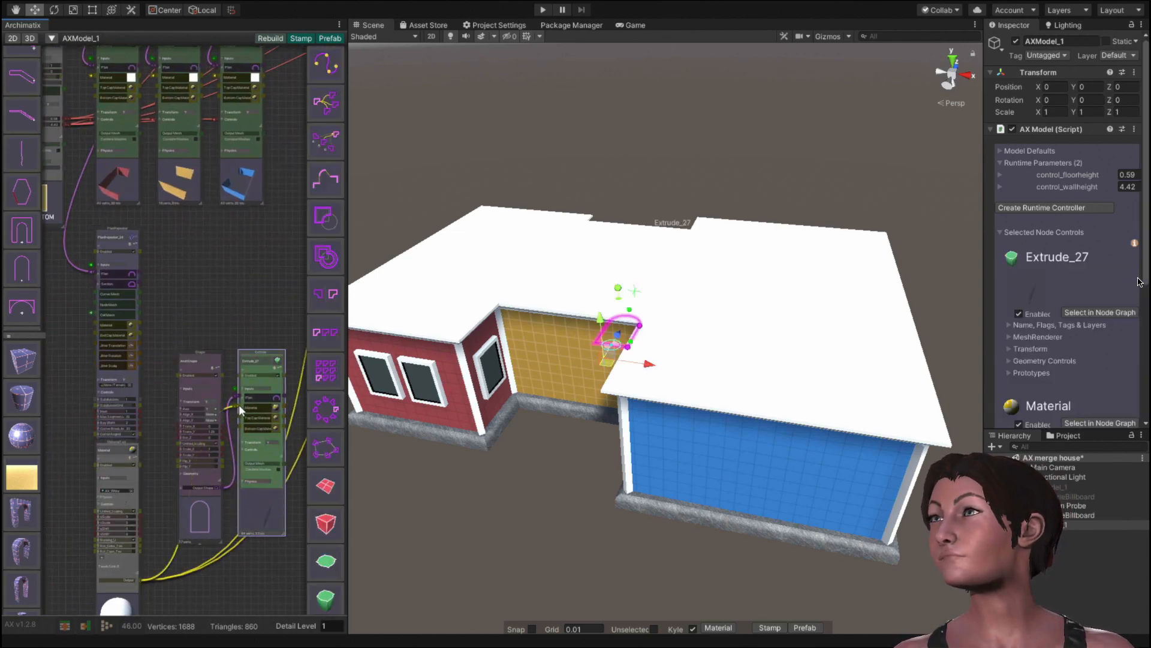
Set Extrude_27's axis to Z, its Lip Top to 0.1 and its Lip Edge to 0.2.
{"action": "scroll", "coordinate": [258, 425], "scroll_direction": "up", "scroll_amount": 2}
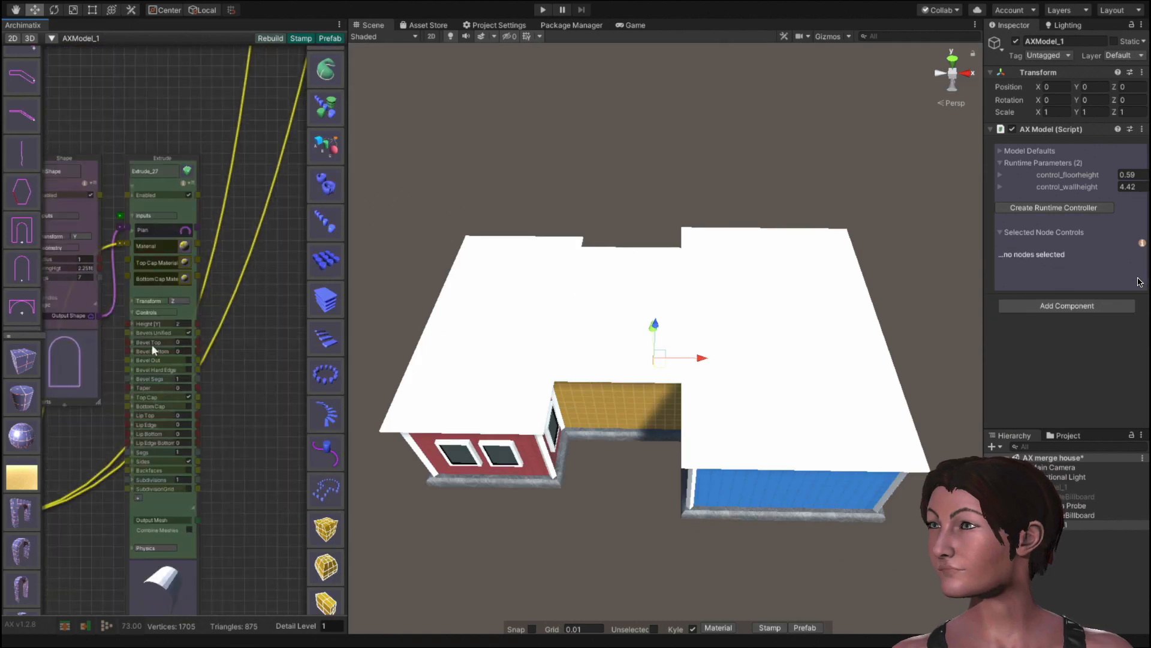
{"action": "left_click", "coordinate": [181, 300]}
{"action": "left_click", "coordinate": [181, 300]}
{"action": "left_click", "coordinate": [181, 301]}
{"action": "left_click", "coordinate": [181, 301]}
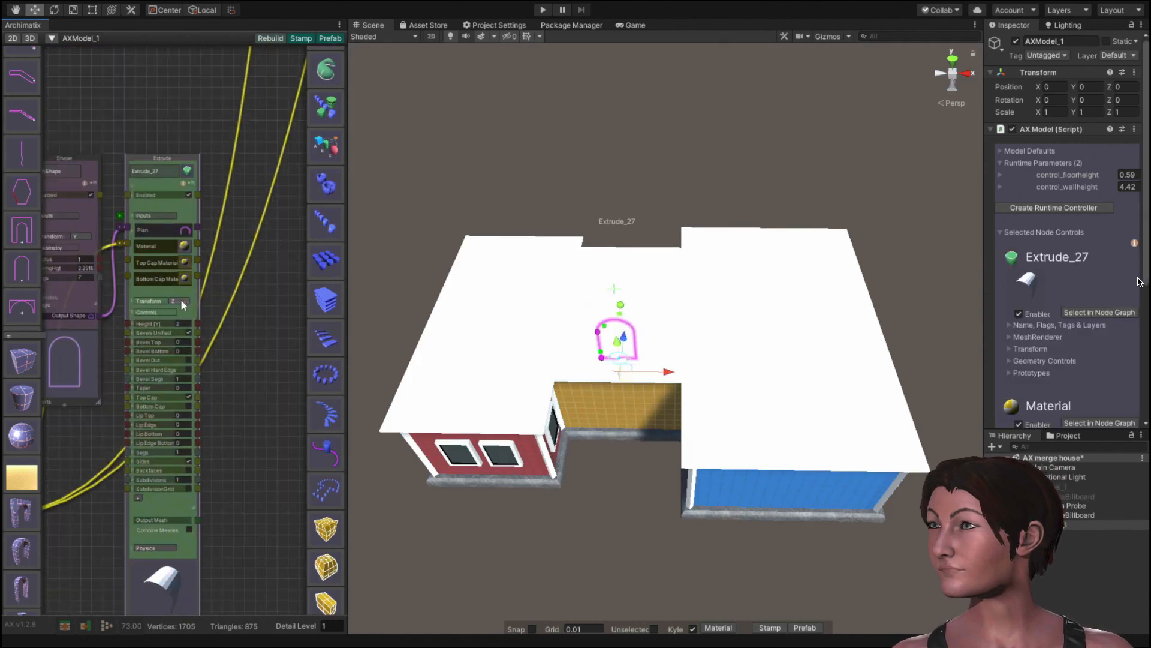
{"action": "left_click", "coordinate": [180, 414]}
{"action": "type", "text": "0.1"}
{"action": "key", "text": "Tab"}
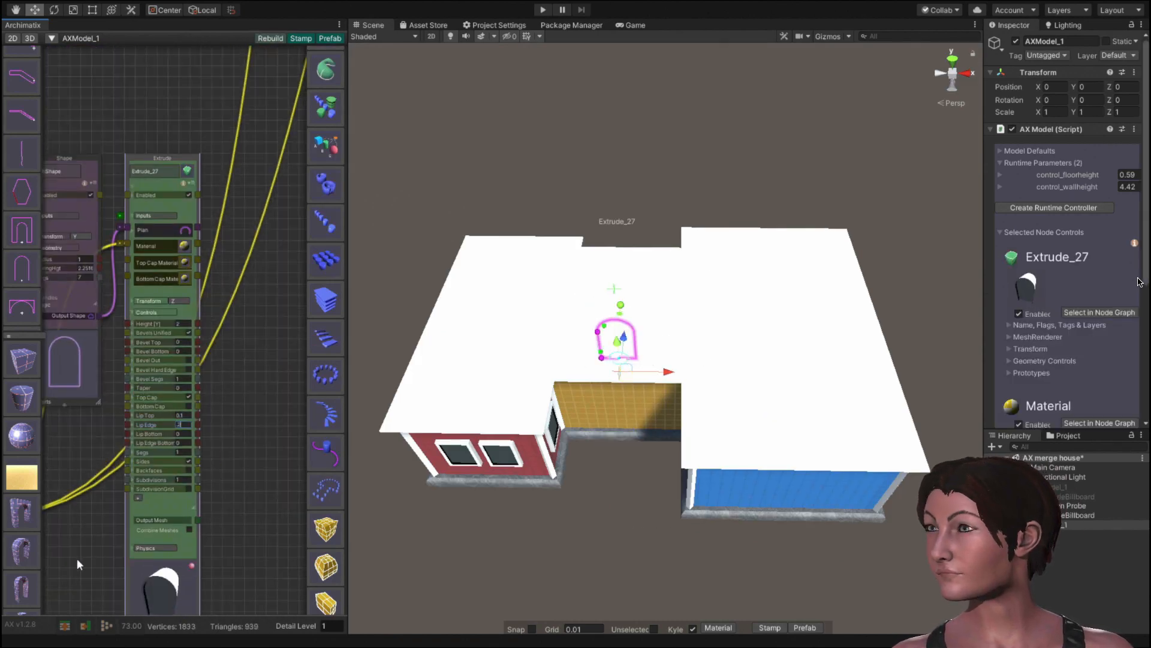
Repeat Extrude_27 with a new PlanRepeater that uses ShapeMerger_7's DifferenceRail as its plan.
{"action": "scroll", "coordinate": [240, 437], "scroll_direction": "down", "scroll_amount": 3}
{"action": "scroll", "coordinate": [322, 323], "scroll_direction": "down", "scroll_amount": 3}
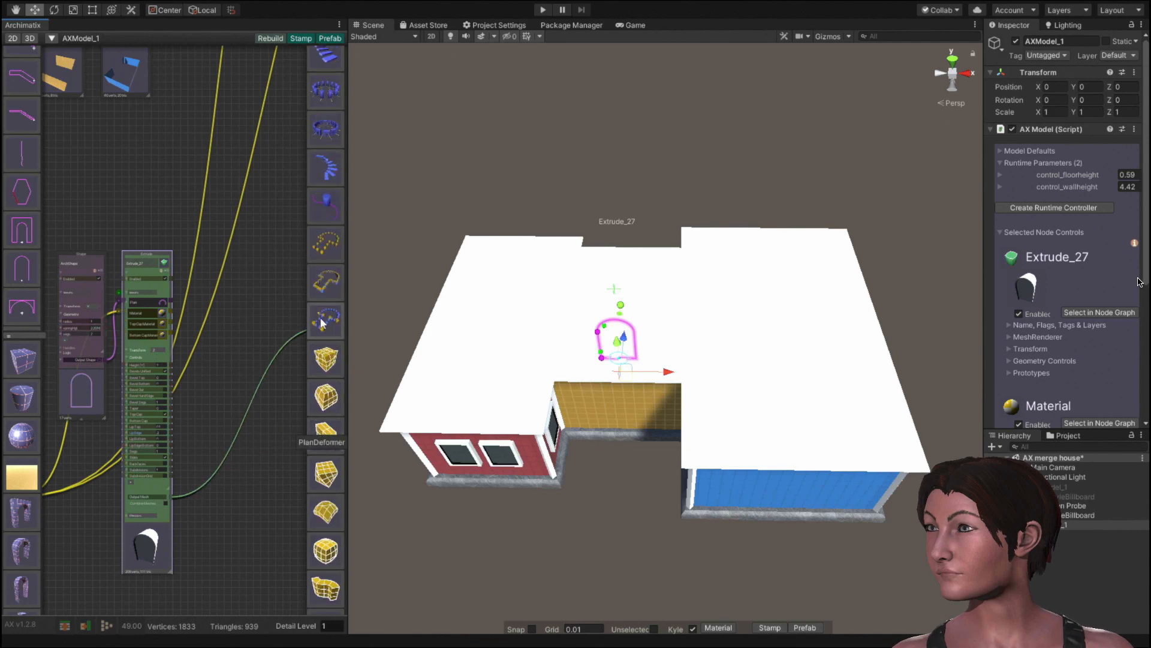
{"action": "left_click", "coordinate": [322, 324]}
{"action": "scroll", "coordinate": [222, 182], "scroll_direction": "up", "scroll_amount": 5}
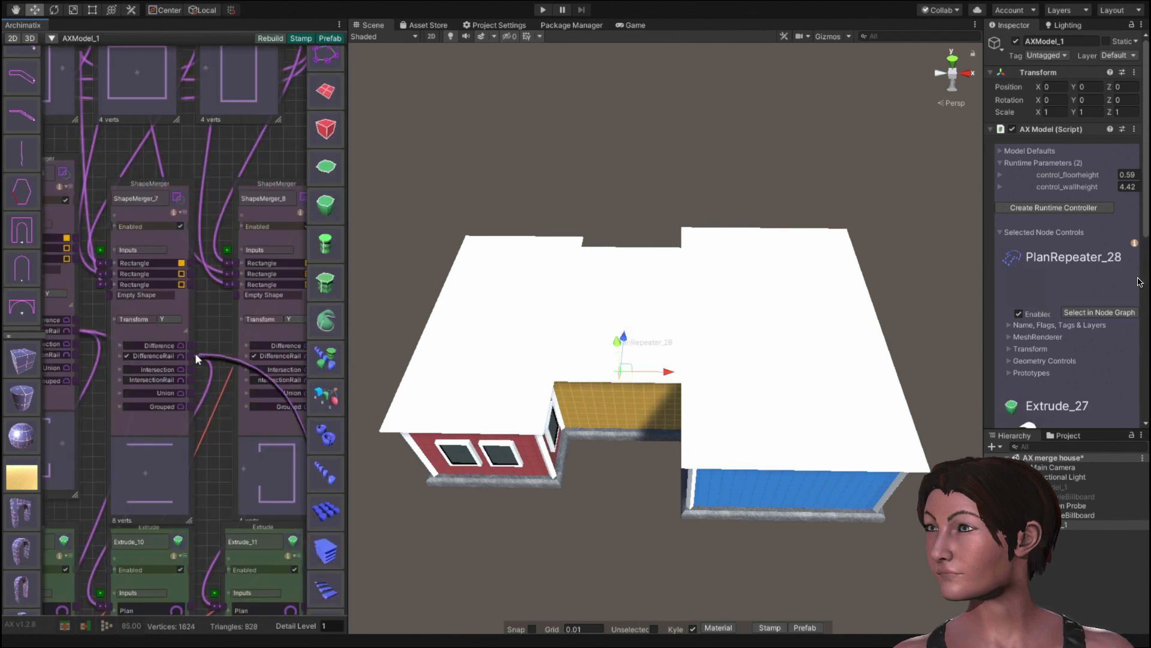
{"action": "left_click", "coordinate": [189, 355]}
{"action": "scroll", "coordinate": [216, 383], "scroll_direction": "down", "scroll_amount": 5}
{"action": "middle_click_drag", "start_coordinate": [201, 532], "coordinate": [123, 148]}
{"action": "left_click", "coordinate": [225, 389]}
Pull the red and blue sections away from the yellow section and enlarge the yellow section's rectangle in both directions.
{"action": "left_click_drag", "start_coordinate": [521, 380], "coordinate": [448, 371]}
{"action": "left_click_drag", "start_coordinate": [764, 387], "coordinate": [858, 364]}
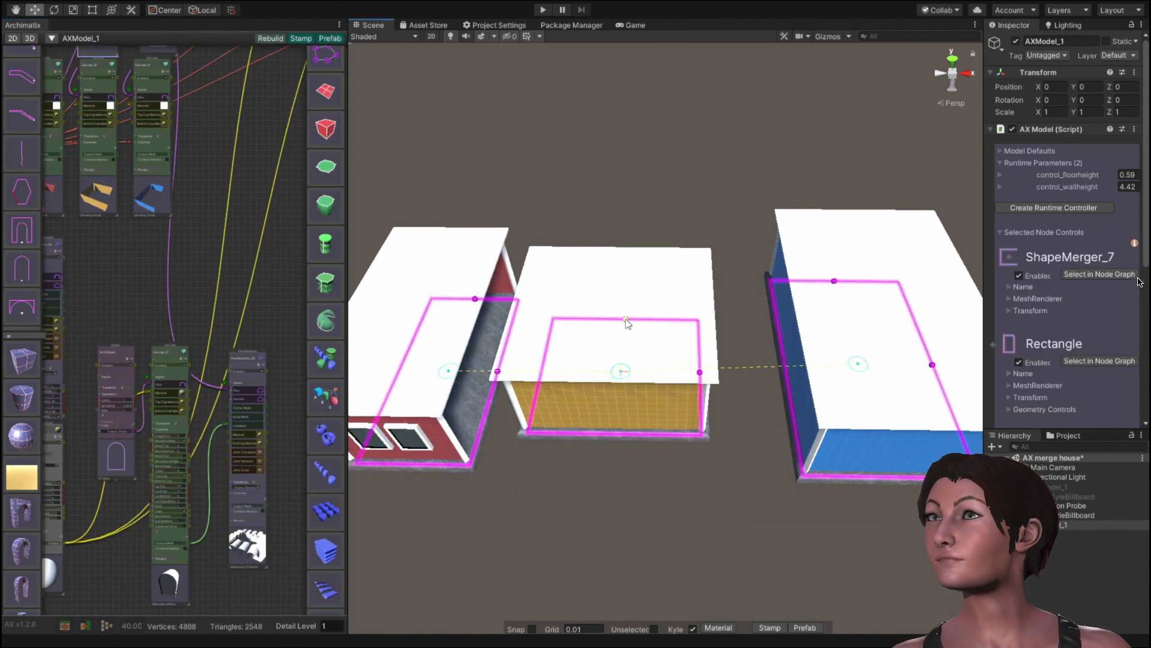
{"action": "left_click_drag", "start_coordinate": [626, 320], "coordinate": [624, 281]}
{"action": "left_click_drag", "start_coordinate": [699, 372], "coordinate": [722, 379]}
{"action": "scroll", "coordinate": [722, 379], "scroll_direction": "down", "scroll_amount": 3}
{"action": "scroll", "coordinate": [154, 498], "scroll_direction": "up", "scroll_amount": 3}
Set Extrude_27's axis to NZ and the Bay Width of PlanRepeater_28 to 2.5.
{"action": "left_click", "coordinate": [192, 391]}
{"action": "left_click", "coordinate": [192, 391]}
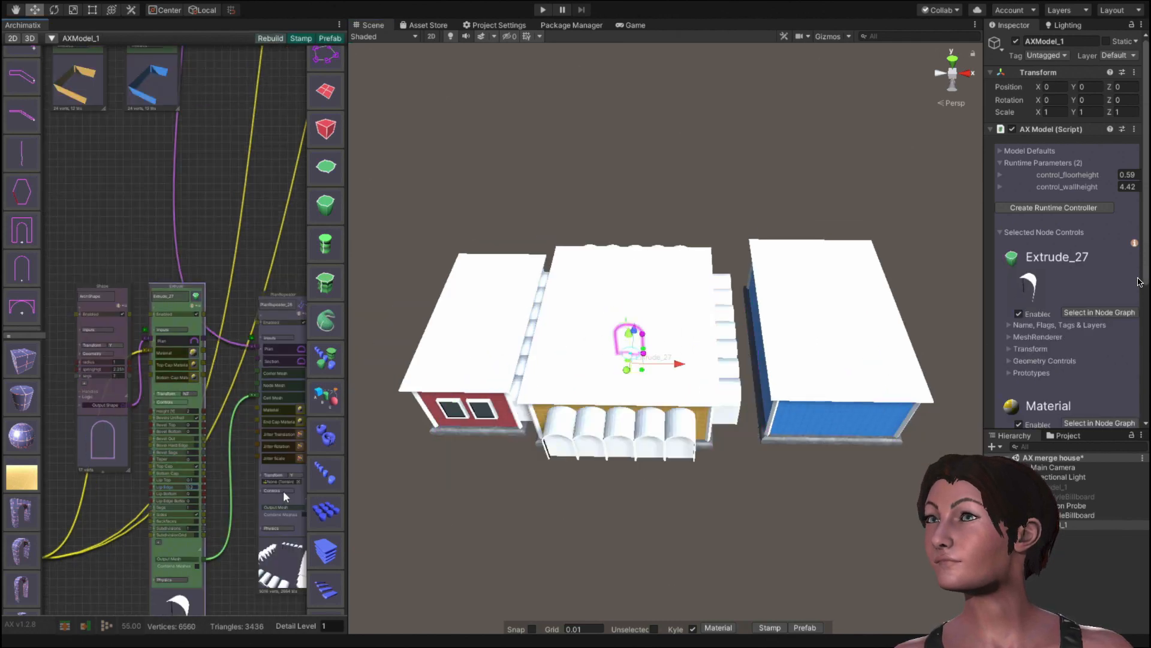
{"action": "left_click", "coordinate": [283, 490]}
{"action": "scroll", "coordinate": [298, 525], "scroll_direction": "up", "scroll_amount": 5}
{"action": "middle_click_drag", "start_coordinate": [215, 529], "coordinate": [166, 466]}
{"action": "left_click", "coordinate": [225, 462]}
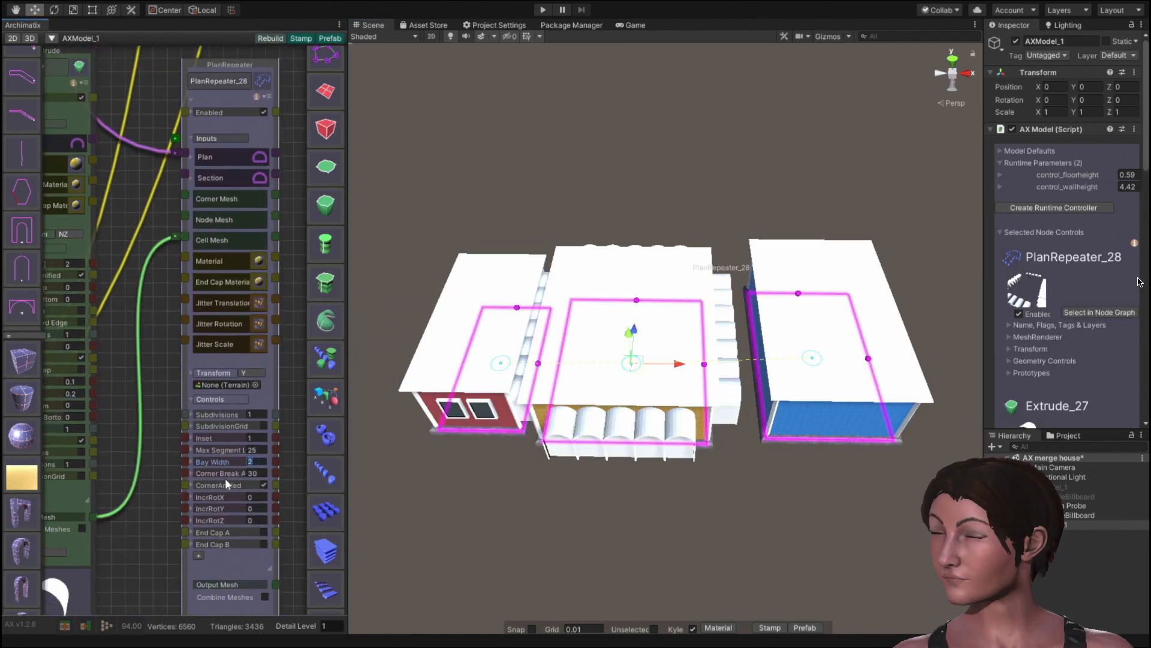
{"action": "type", "text": "2.5"}
Move the red and blue sections back so they overlap the yellow section.
{"action": "left_click_drag", "start_coordinate": [501, 363], "coordinate": [541, 385]}
{"action": "left_click_drag", "start_coordinate": [812, 358], "coordinate": [742, 320]}
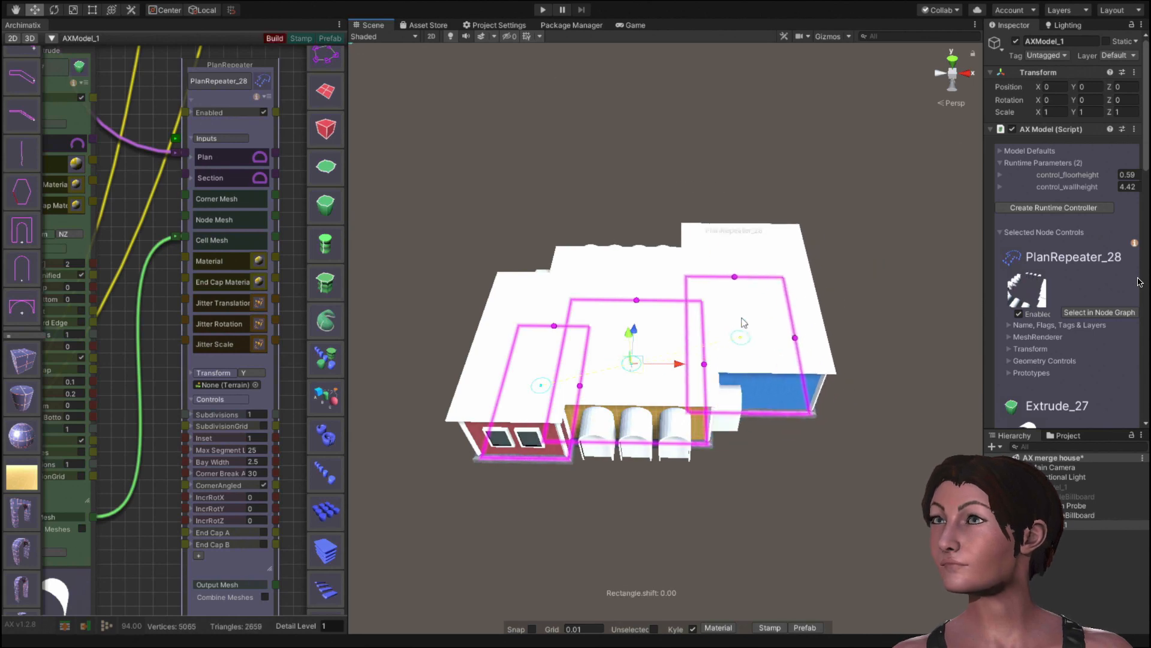
Thin the arched windows by setting Extrude_27's Height to 0.2 and its Lip Edge to 0.1.
{"action": "middle_click_drag", "start_coordinate": [68, 310], "coordinate": [170, 277]}
{"action": "left_click", "coordinate": [157, 233]}
{"action": "type", "text": "0"}
{"action": "left_click", "coordinate": [153, 360]}
{"action": "type", "text": "1"}
Connect the existing AX_Glass top cap material node to Extrude_27's Top Cap Material input.
{"action": "middle_click_drag", "start_coordinate": [151, 358], "coordinate": [227, 490]}
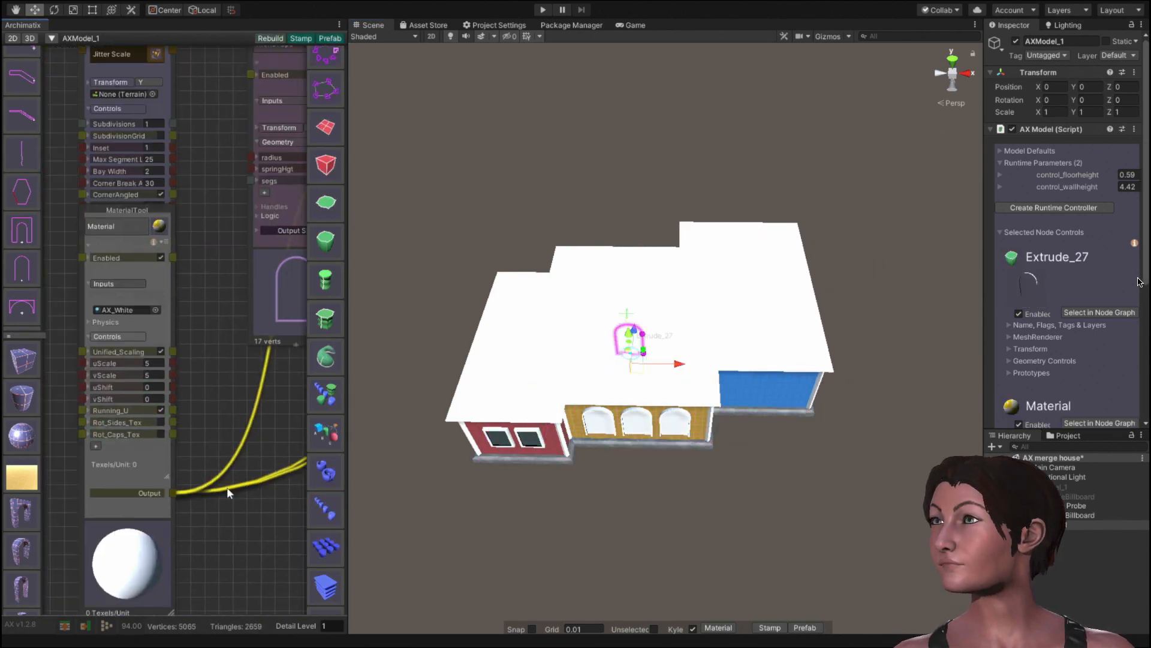
{"action": "middle_click_drag", "start_coordinate": [102, 66], "coordinate": [158, 243]}
{"action": "scroll", "coordinate": [159, 243], "scroll_direction": "down", "scroll_amount": 3}
{"action": "left_click", "coordinate": [60, 354]}
{"action": "middle_click_drag", "start_coordinate": [300, 534], "coordinate": [245, 509]}
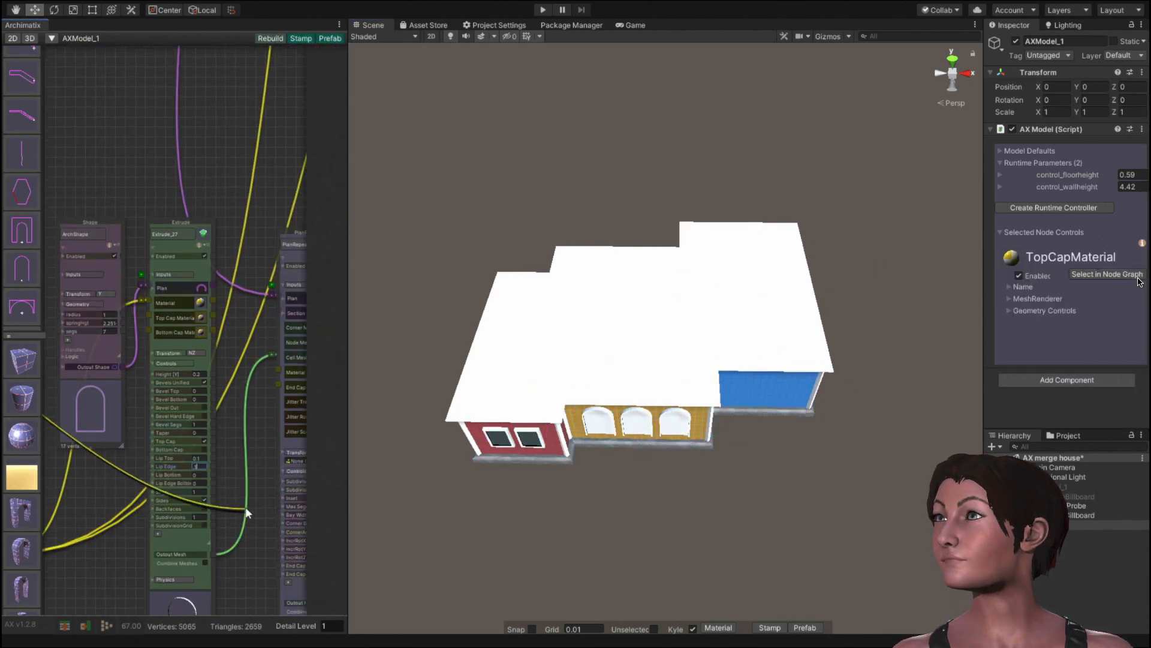
{"action": "left_click", "coordinate": [144, 315]}
Collapse the nodes feeding Extrude_27 and PlanRepeater_28, and place PlanRepeater_28 beside PlanRepeater_24.
{"action": "left_click_drag", "start_coordinate": [688, 610], "coordinate": [564, 456], "text": "alt"}
{"action": "middle_click_drag", "start_coordinate": [143, 288], "coordinate": [180, 392]}
{"action": "scroll", "coordinate": [180, 393], "scroll_direction": "down", "scroll_amount": 1}
{"action": "left_click", "coordinate": [185, 387]}
{"action": "scroll", "coordinate": [283, 458], "scroll_direction": "down", "scroll_amount": 2}
{"action": "scroll", "coordinate": [282, 465], "scroll_direction": "up", "scroll_amount": 4}
{"action": "middle_click_drag", "start_coordinate": [300, 473], "coordinate": [231, 477]}
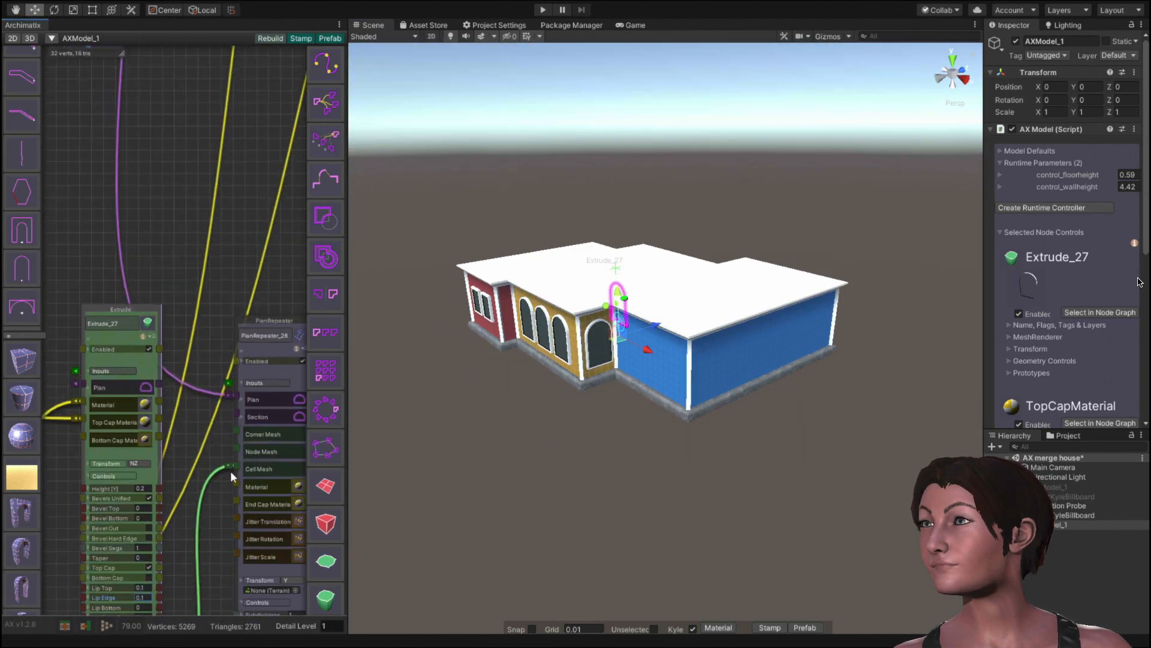
{"action": "left_click", "coordinate": [229, 466]}
{"action": "scroll", "coordinate": [235, 510], "scroll_direction": "down", "scroll_amount": 5}
{"action": "left_click_drag", "start_coordinate": [239, 538], "coordinate": [85, 450]}
{"action": "middle_click_drag", "start_coordinate": [192, 526], "coordinate": [300, 468]}
{"action": "left_click_drag", "start_coordinate": [191, 479], "coordinate": [195, 453]}
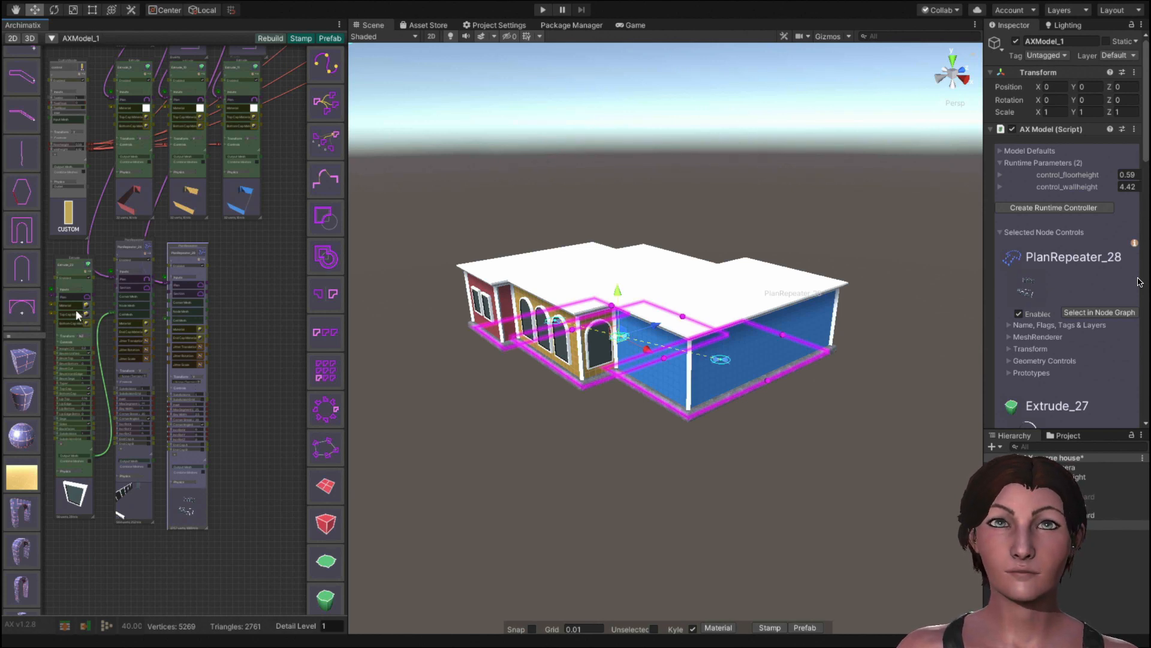
Add a Rectangle with a width of 0.5 and a Trans_Y of 2, and extrude it with a Height of 0.2.
{"action": "scroll", "coordinate": [28, 264], "scroll_direction": "up", "scroll_amount": 5}
{"action": "left_click", "coordinate": [28, 191]}
{"action": "left_click_drag", "start_coordinate": [219, 326], "coordinate": [253, 397]}
{"action": "scroll", "coordinate": [253, 398], "scroll_direction": "up", "scroll_amount": 6}
{"action": "left_click", "coordinate": [273, 408]}
{"action": "type", "text": ".5"}
{"action": "middle_click_drag", "start_coordinate": [184, 446], "coordinate": [150, 452]}
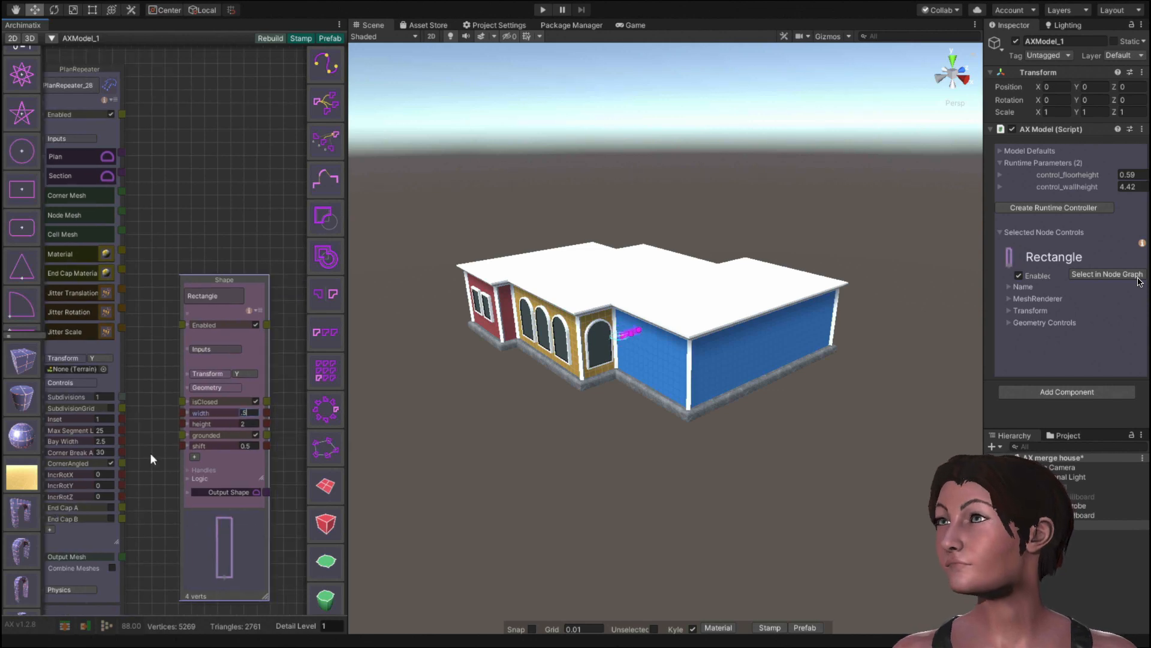
{"action": "left_click", "coordinate": [326, 560]}
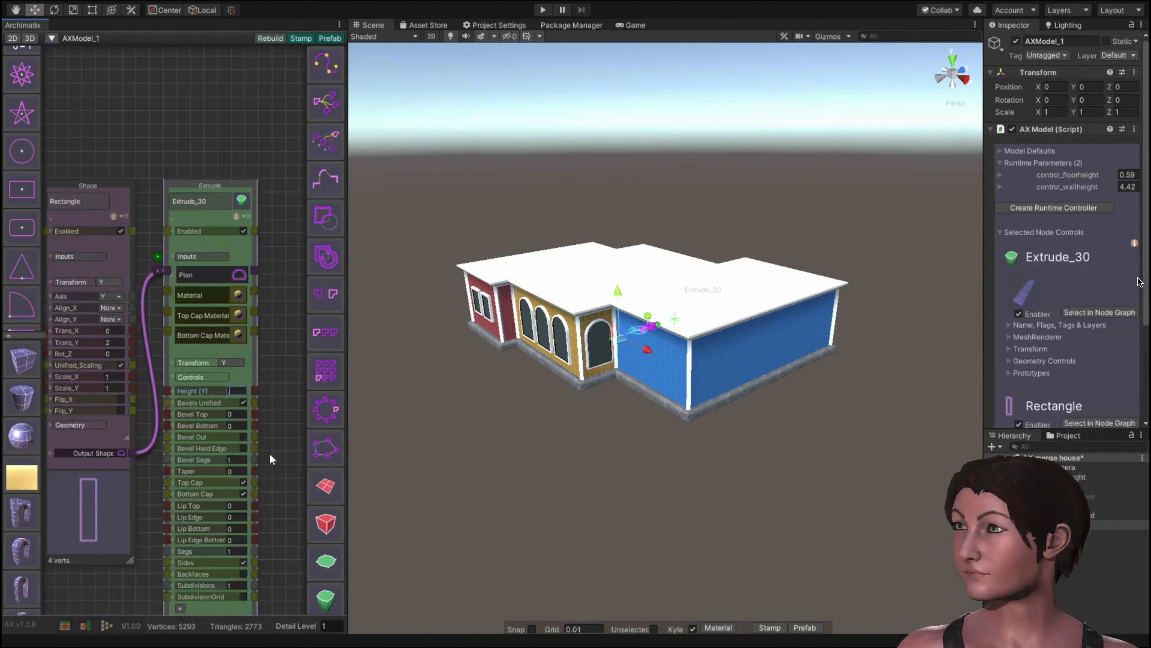
{"action": "type", "text": "2"}
Connect the AX_Glass top cap material node to the Top Cap Material input of Extrude_30.
{"action": "middle_click_drag", "start_coordinate": [133, 578], "coordinate": [149, 358]}
{"action": "left_click", "coordinate": [90, 445]}
{"action": "left_click", "coordinate": [144, 367]}
Set Extrude_30's Lip Top and Lip Edge to 0.1 and its axis to NZ.
{"action": "left_click", "coordinate": [196, 505]}
{"action": "type", "text": ".1"}
{"action": "left_click", "coordinate": [195, 513]}
{"action": "type", "text": ".1"}
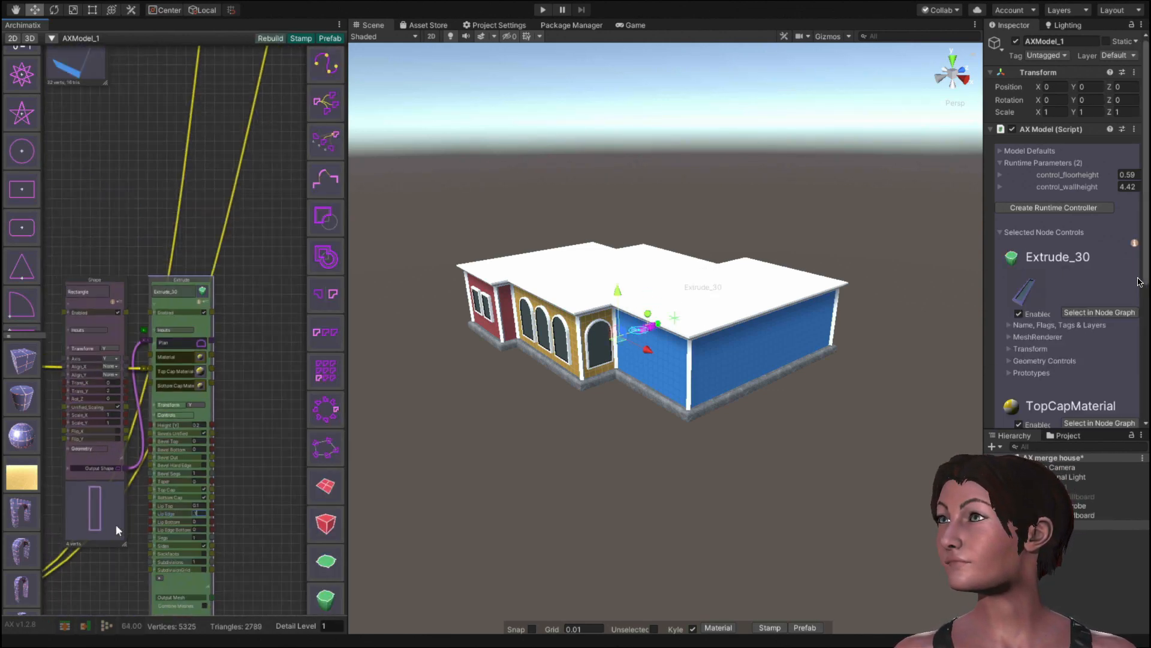
{"action": "middle_click_drag", "start_coordinate": [116, 524], "coordinate": [259, 349]}
{"action": "left_click", "coordinate": [190, 390]}
{"action": "middle_click_drag", "start_coordinate": [252, 287], "coordinate": [156, 216]}
{"action": "scroll", "coordinate": [180, 180], "scroll_direction": "up", "scroll_amount": 3}
{"action": "left_click", "coordinate": [185, 104]}
{"action": "left_click", "coordinate": [247, 152]}
{"action": "scroll", "coordinate": [226, 256], "scroll_direction": "down", "scroll_amount": 2}
{"action": "middle_click_drag", "start_coordinate": [180, 336], "coordinate": [139, 378]}
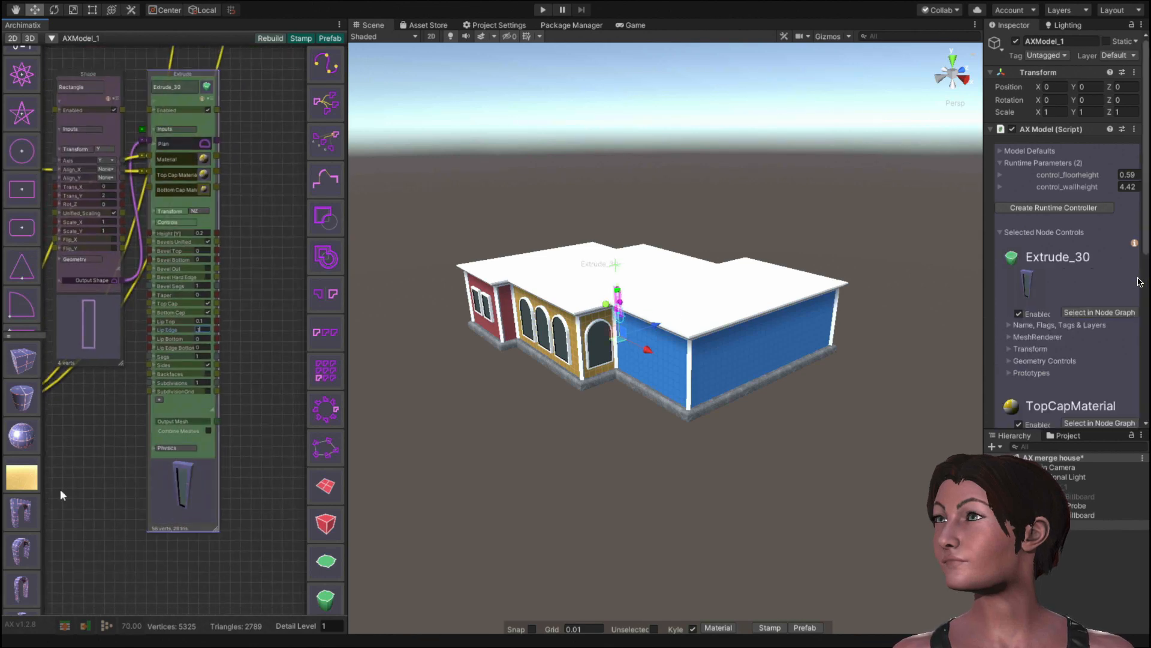
Connect the AX_White material node to Extrude_30's Material input to make the narrow window frame white.
{"action": "middle_click_drag", "start_coordinate": [60, 488], "coordinate": [161, 425]}
{"action": "left_click", "coordinate": [137, 411]}
{"action": "scroll", "coordinate": [156, 300], "scroll_direction": "up", "scroll_amount": 4}
{"action": "left_click", "coordinate": [179, 304]}
{"action": "middle_click_drag", "start_coordinate": [124, 524], "coordinate": [103, 357]}
Repeat Extrude_30 along the blue walls with a new PlanRepeater, using ShapeMerger_8's DifferenceRail as its plan.
{"action": "scroll", "coordinate": [326, 493], "scroll_direction": "down", "scroll_amount": 5}
{"action": "left_click", "coordinate": [326, 493]}
{"action": "left_click", "coordinate": [217, 430]}
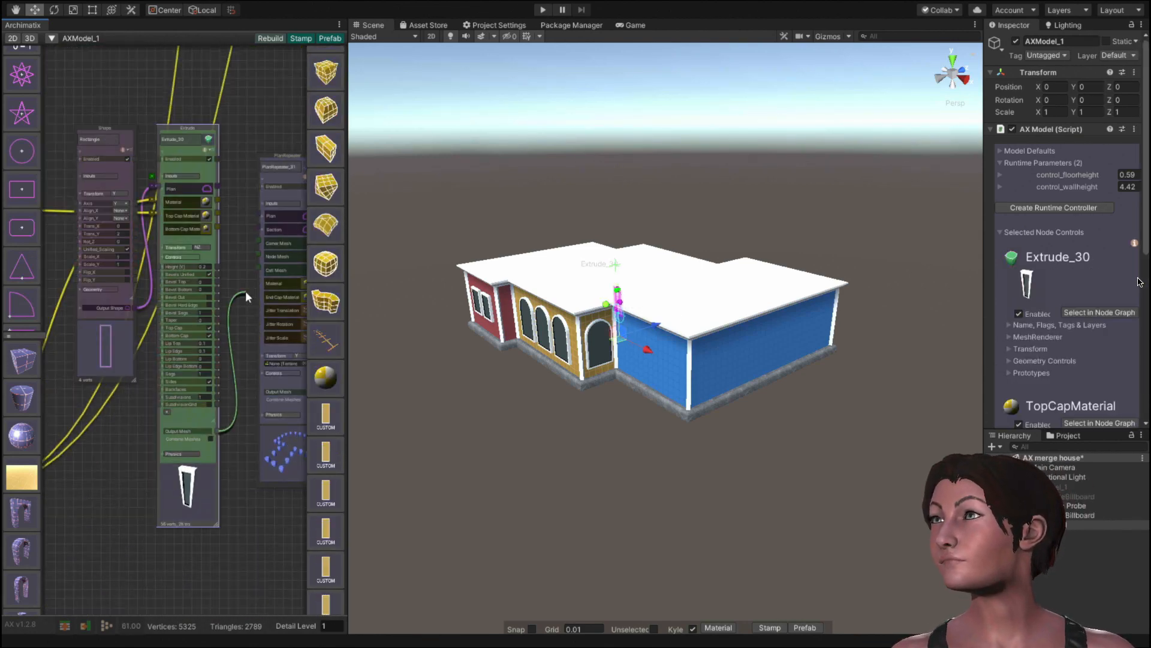
{"action": "left_click", "coordinate": [258, 269]}
{"action": "left_click", "coordinate": [246, 156]}
{"action": "left_click", "coordinate": [258, 216]}
{"action": "middle_click_drag", "start_coordinate": [246, 156], "coordinate": [185, 232]}
{"action": "scroll", "coordinate": [185, 232], "scroll_direction": "up", "scroll_amount": 3}
{"action": "left_click", "coordinate": [185, 234]}
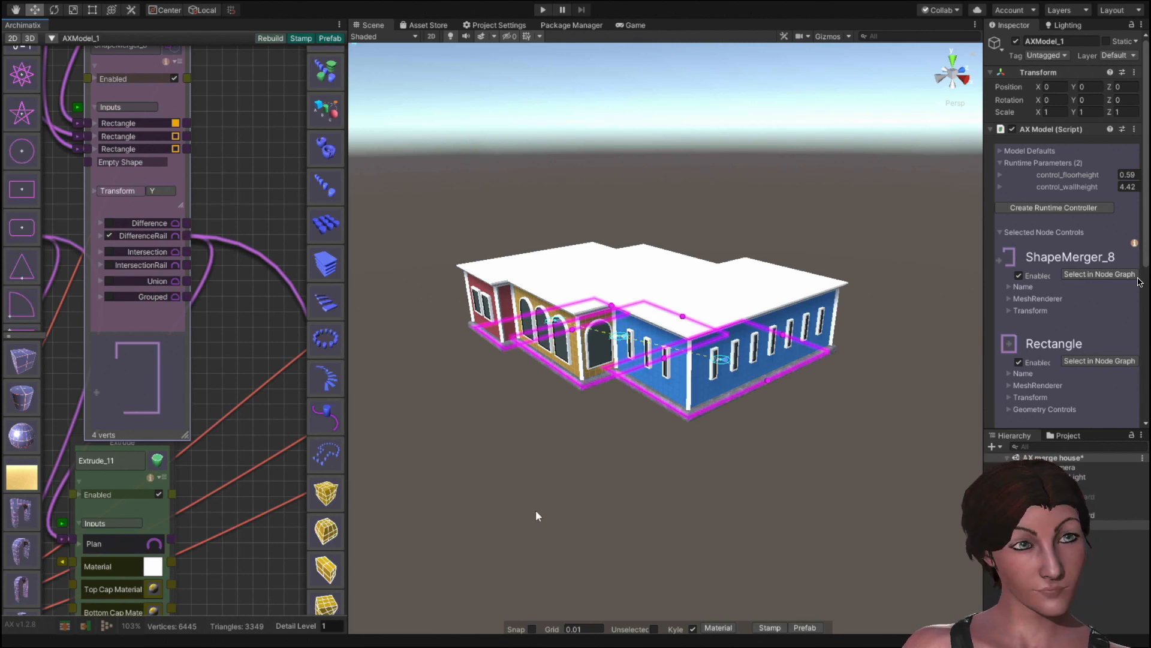
{"action": "left_click", "coordinate": [542, 465]}
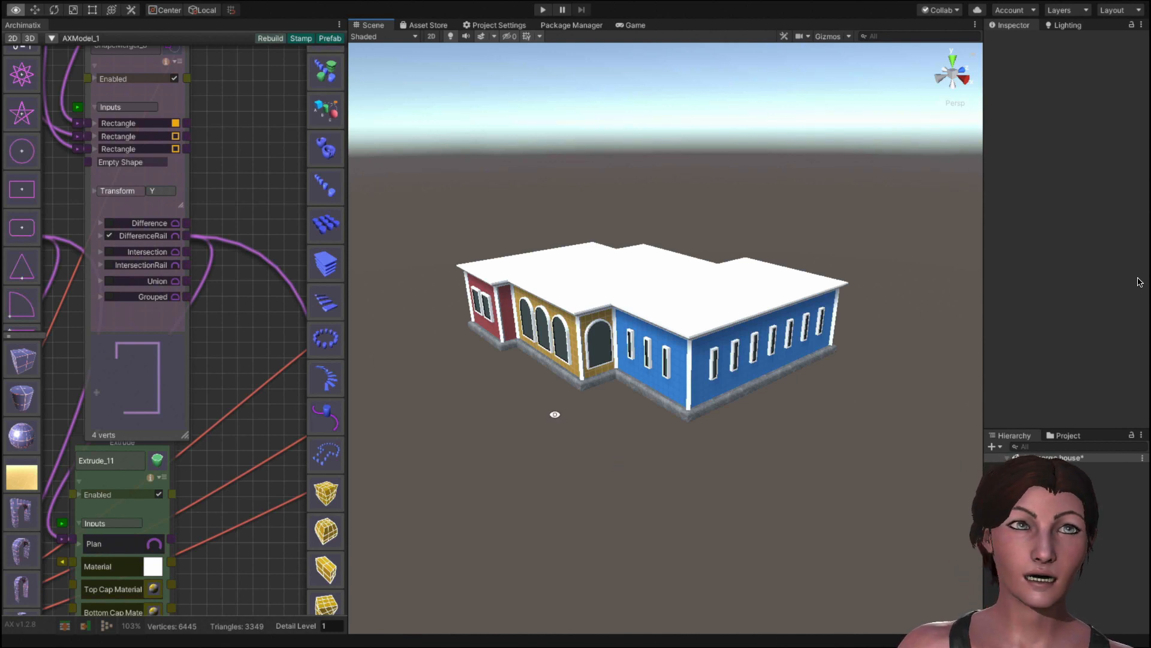
Examine the finished windows around the red, yellow and blue walls and survey the node graph's layout.
{"action": "left_click_drag", "start_coordinate": [552, 411], "coordinate": [571, 379], "text": "alt"}
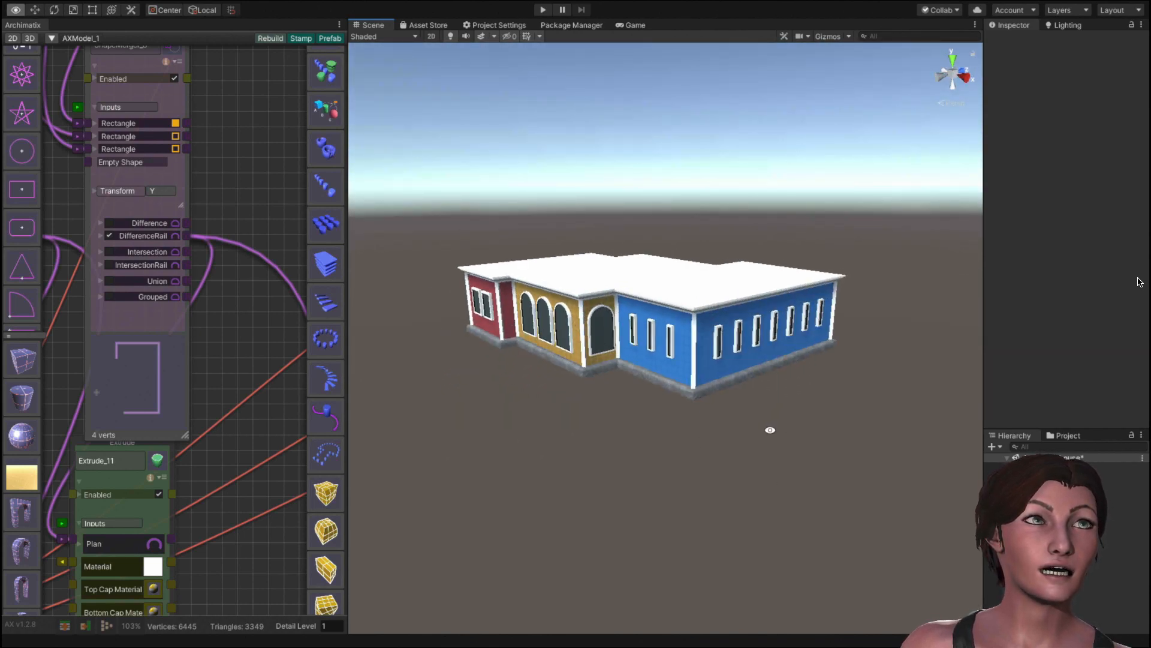
{"action": "left_click_drag", "start_coordinate": [766, 430], "coordinate": [706, 366], "text": "alt"}
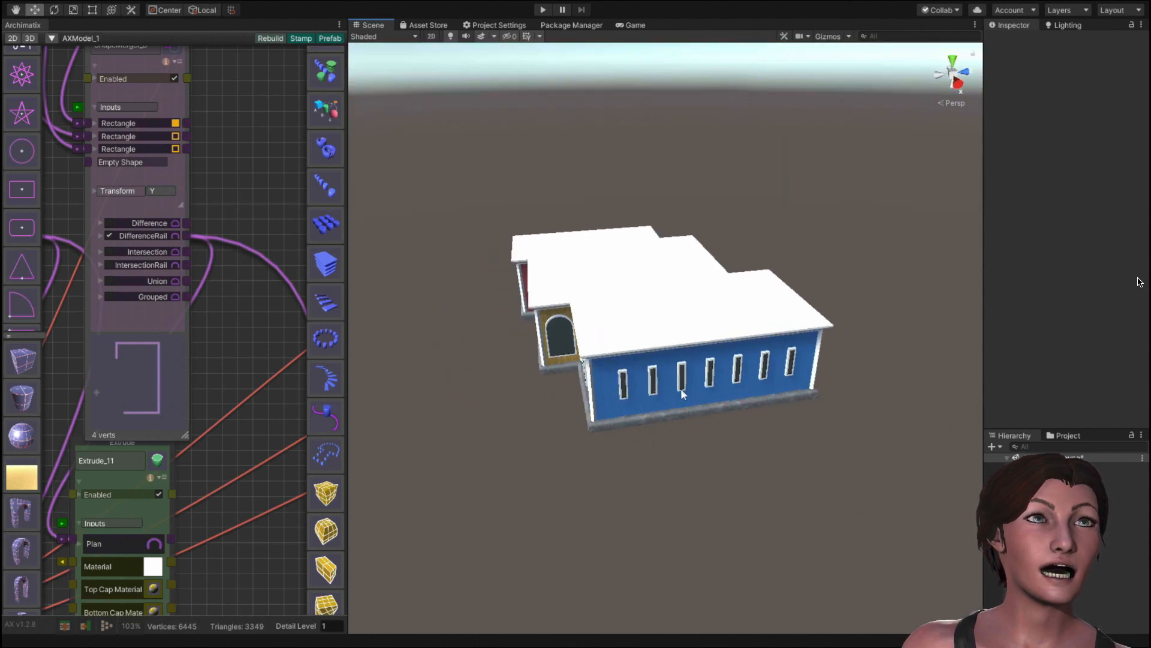
{"action": "left_click_drag", "start_coordinate": [490, 498], "coordinate": [552, 470], "text": "alt"}
{"action": "scroll", "coordinate": [207, 487], "scroll_direction": "down", "scroll_amount": 10}
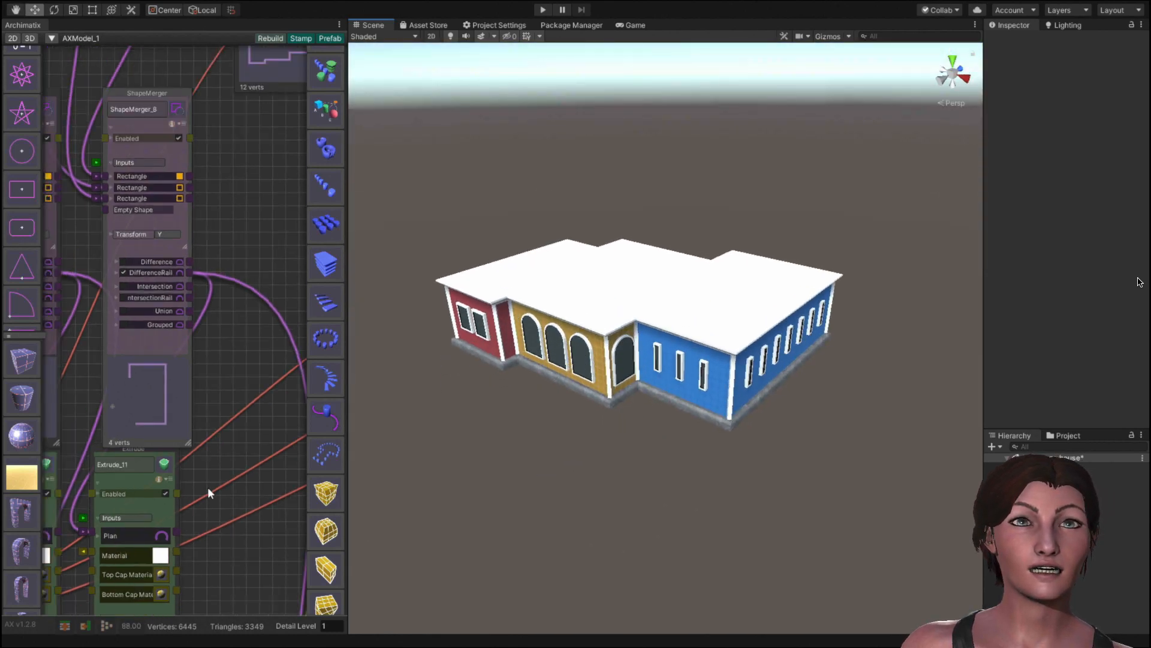
{"action": "middle_click_drag", "start_coordinate": [228, 570], "coordinate": [279, 294]}
{"action": "scroll", "coordinate": [242, 408], "scroll_direction": "down", "scroll_amount": 5}
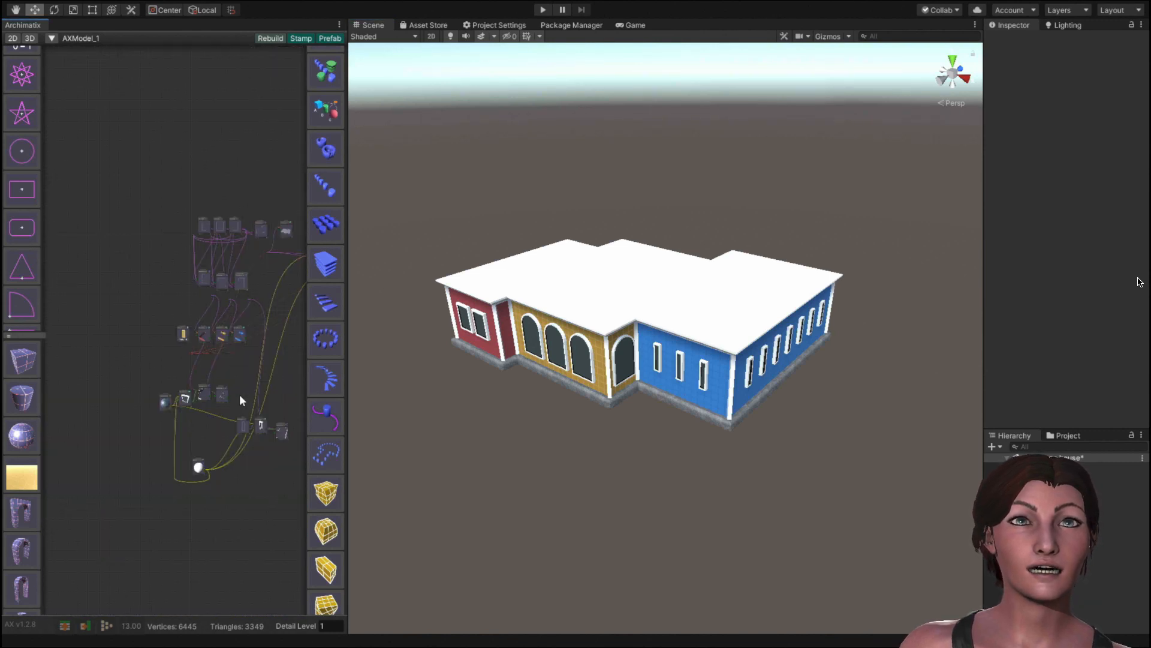
{"action": "middle_click_drag", "start_coordinate": [241, 486], "coordinate": [157, 502]}
{"action": "scroll", "coordinate": [171, 492], "scroll_direction": "up", "scroll_amount": 4}
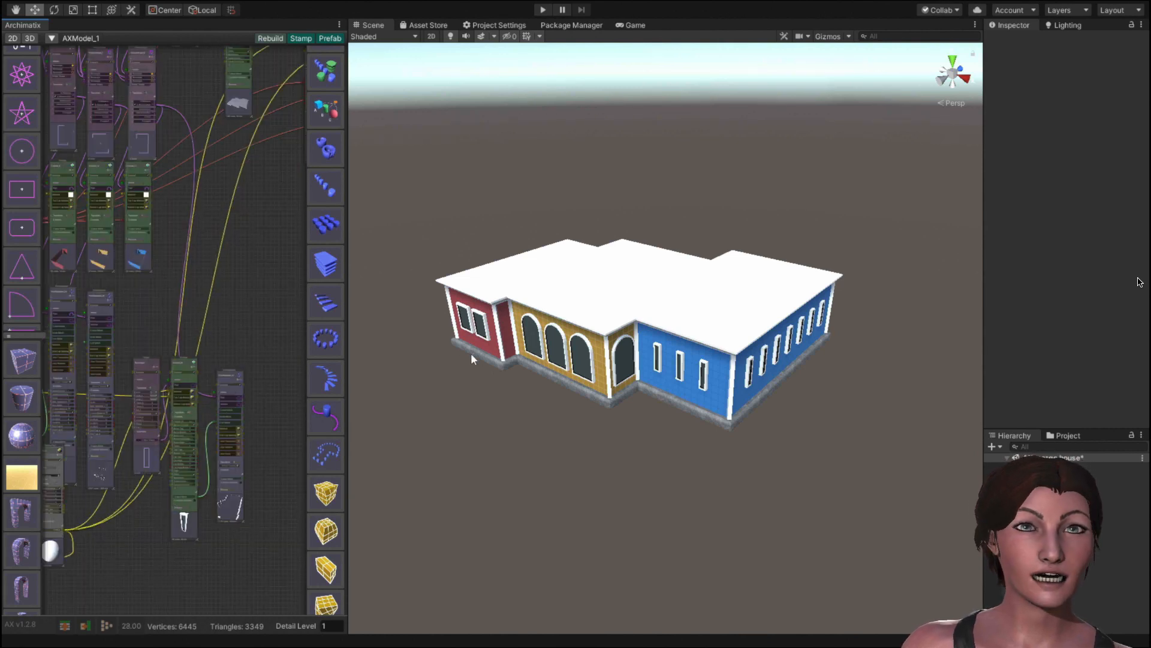
Select the whole model and raise its runtime parameters control_floorheight to 1.64 and control_wallheight to 4.65.
{"action": "left_click", "coordinate": [303, 313]}
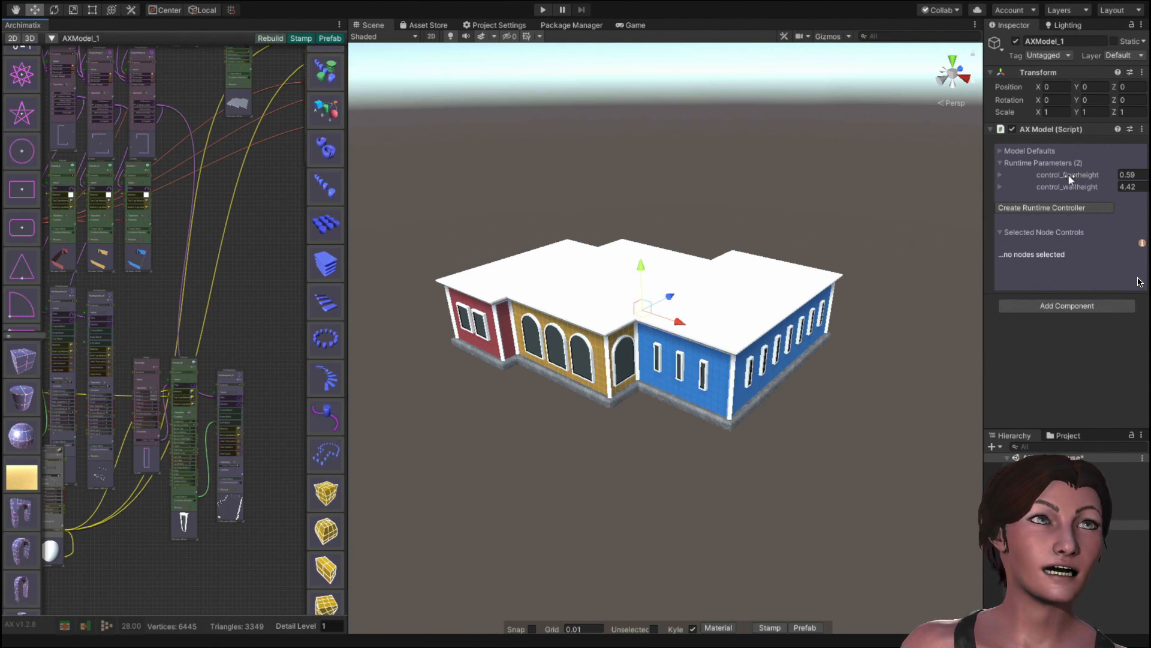
{"action": "left_click_drag", "start_coordinate": [1068, 175], "coordinate": [1077, 174]}
{"action": "mouse_move", "coordinate": [1081, 174]}
{"action": "left_mouse_down"}
{"action": "mouse_move", "coordinate": [1117, 164]}
{"action": "mouse_move", "coordinate": [1063, 164]}
{"action": "left_mouse_up"}
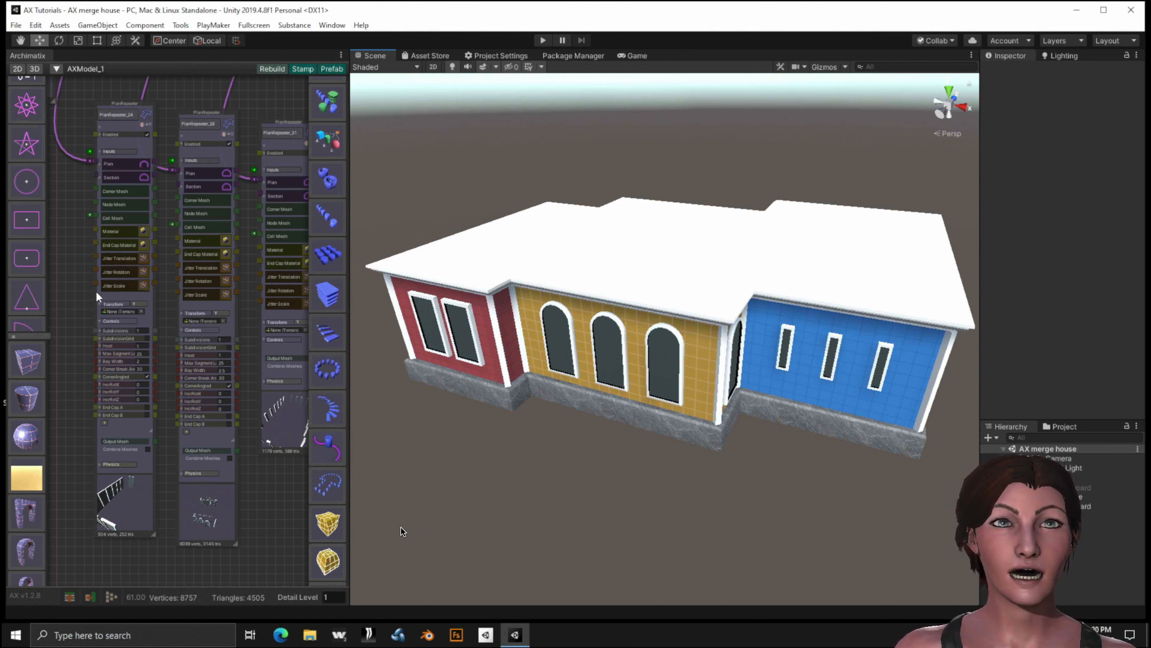
{"action": "left_click", "coordinate": [82, 301]}
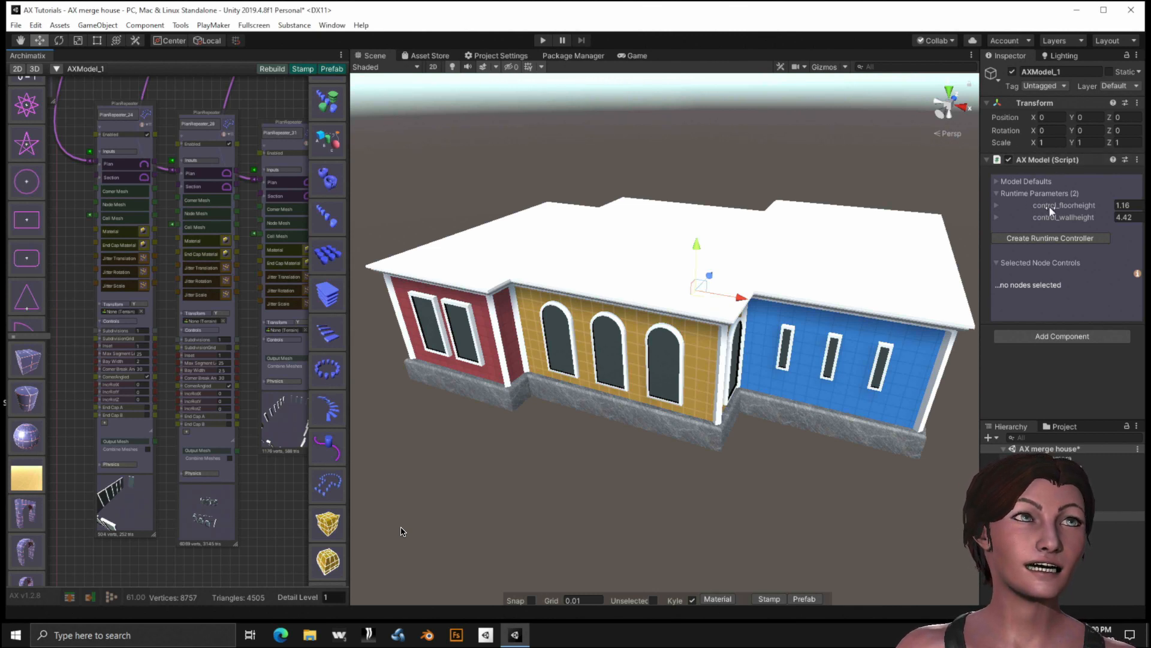
{"action": "left_click_drag", "start_coordinate": [1046, 204], "coordinate": [1078, 219]}
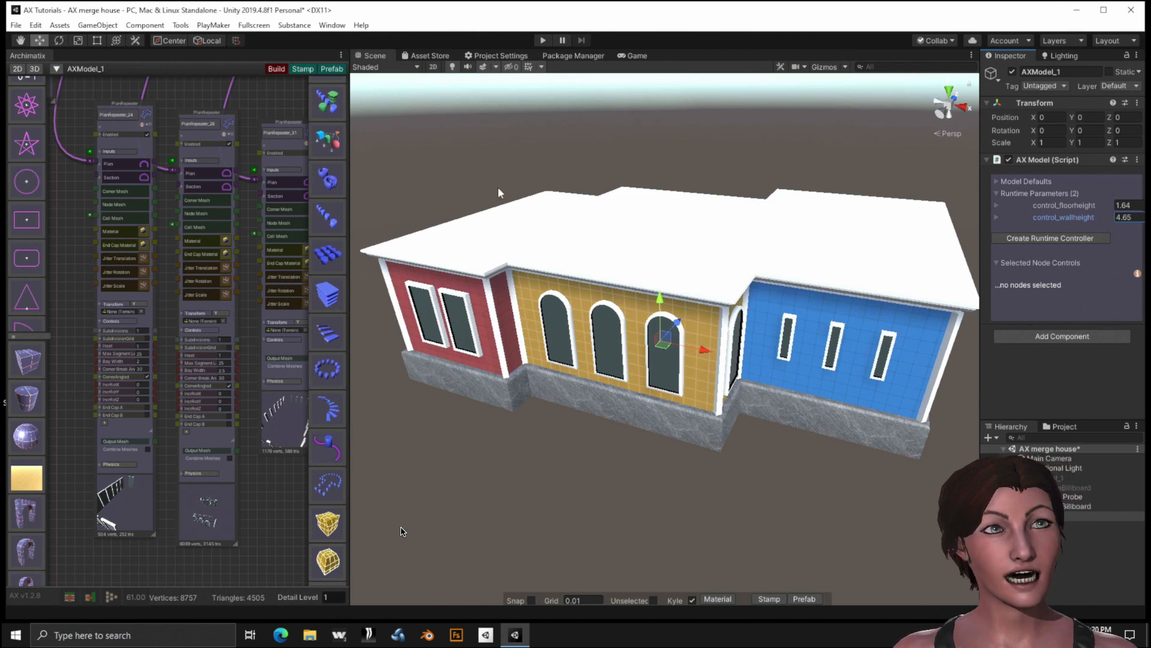
Turn off CornerAngled in the controls of PlanRepeater_21, which places the white corner posts.
{"action": "scroll", "coordinate": [165, 290], "scroll_direction": "down", "scroll_amount": 4}
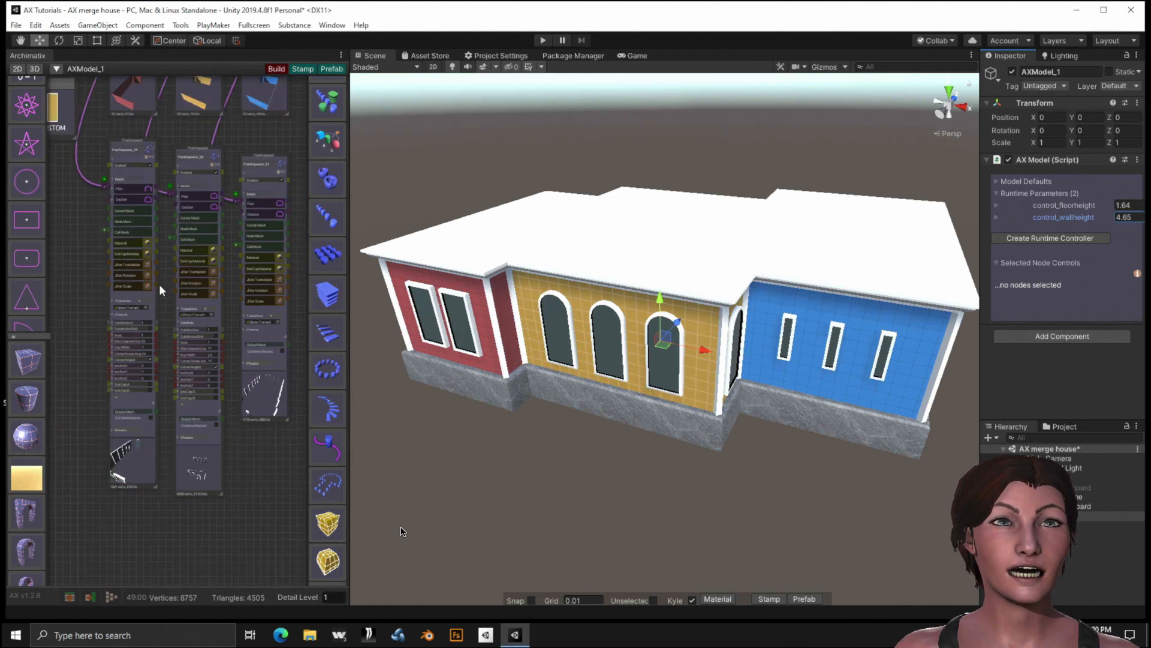
{"action": "middle_click_drag", "start_coordinate": [294, 174], "coordinate": [172, 410]}
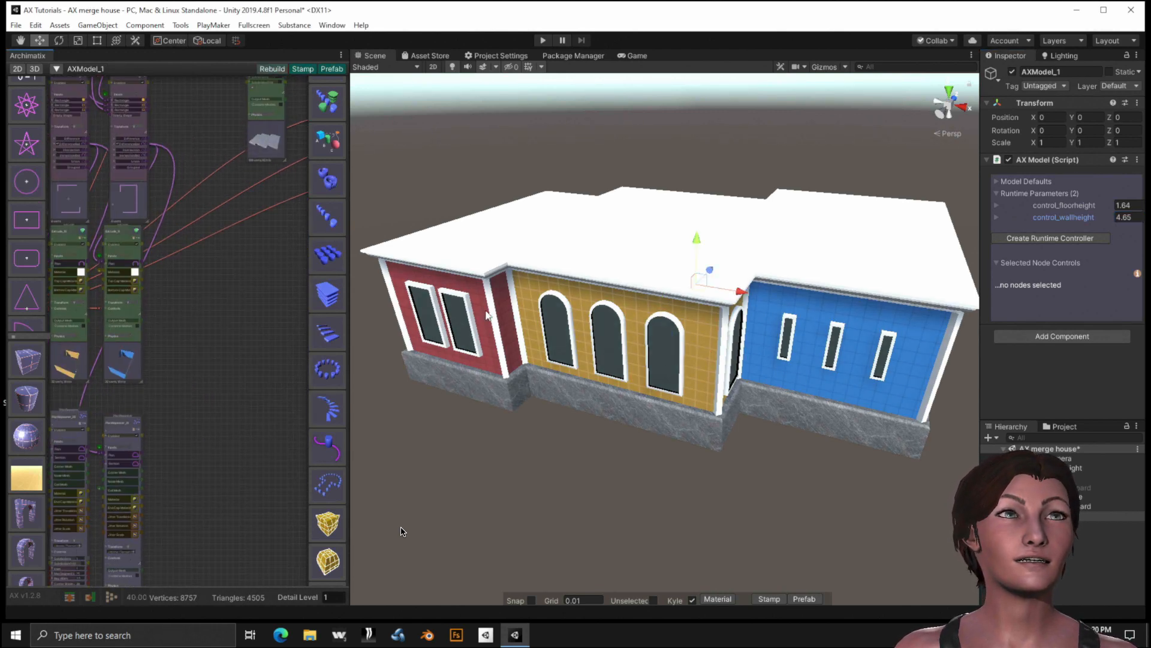
{"action": "scroll", "coordinate": [482, 295], "scroll_direction": "up", "scroll_amount": 5}
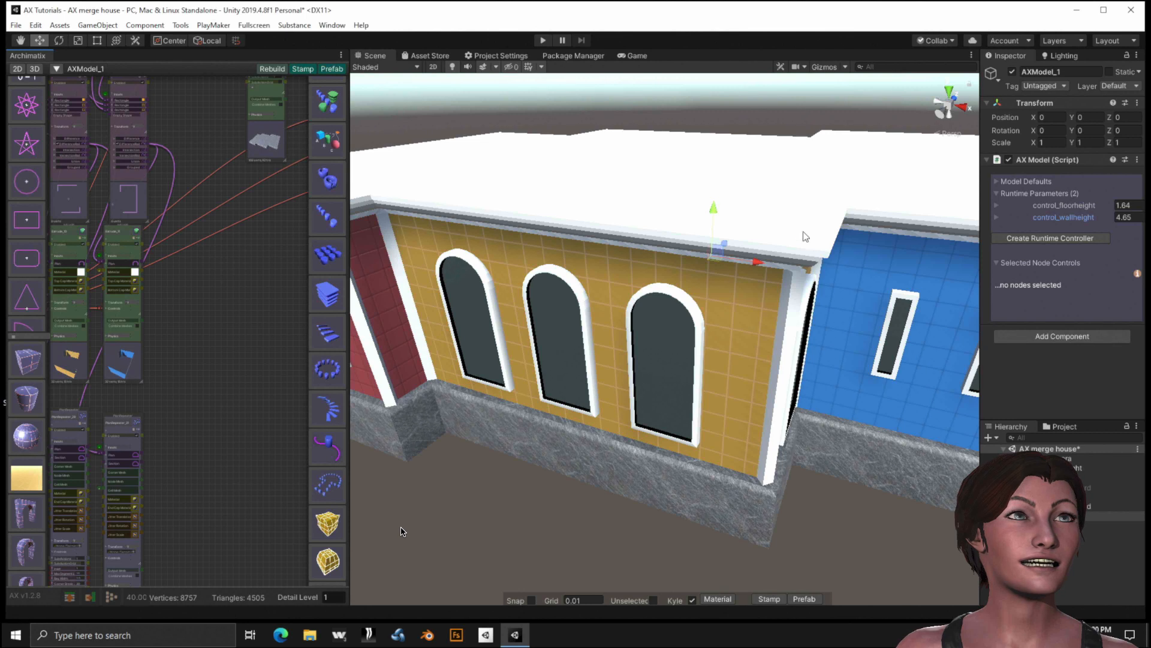
{"action": "middle_click_drag", "start_coordinate": [214, 290], "coordinate": [42, 476]}
{"action": "middle_click_drag", "start_coordinate": [228, 507], "coordinate": [38, 493]}
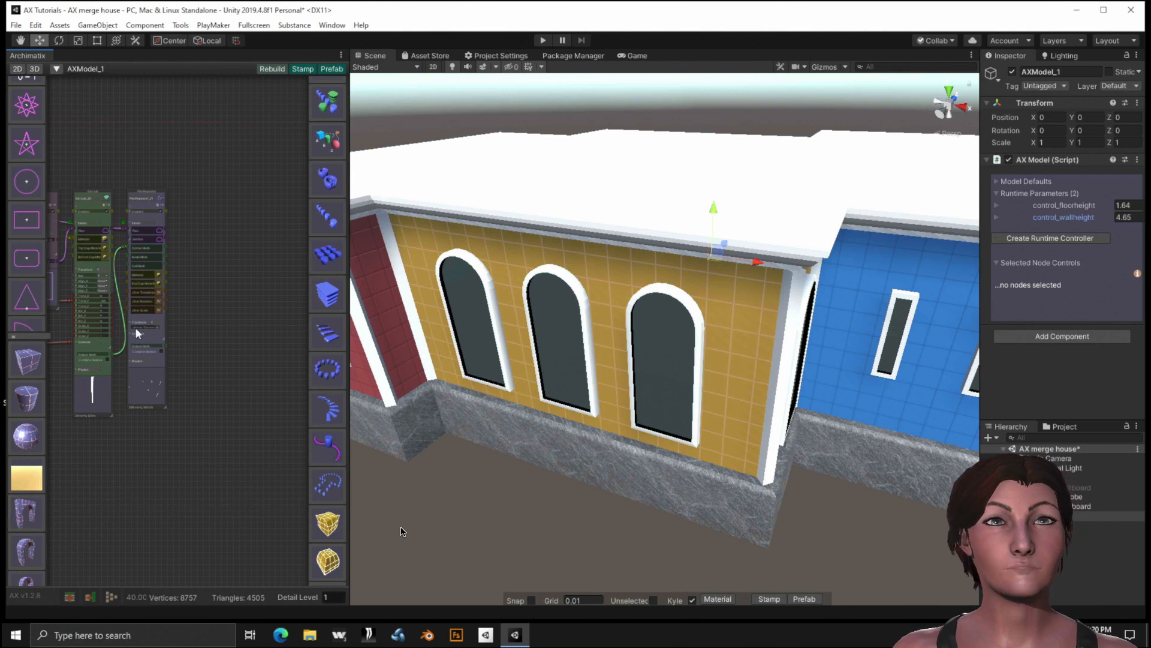
{"action": "scroll", "coordinate": [141, 347], "scroll_direction": "up", "scroll_amount": 4}
{"action": "scroll", "coordinate": [143, 348], "scroll_direction": "up", "scroll_amount": 3}
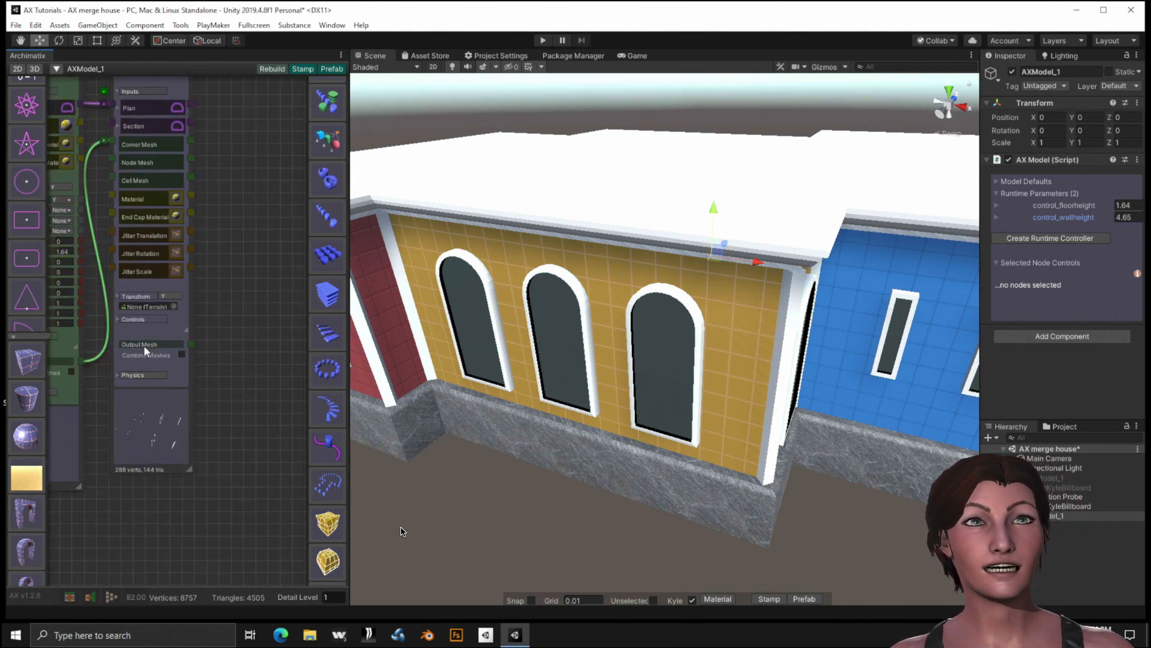
{"action": "left_click", "coordinate": [142, 315]}
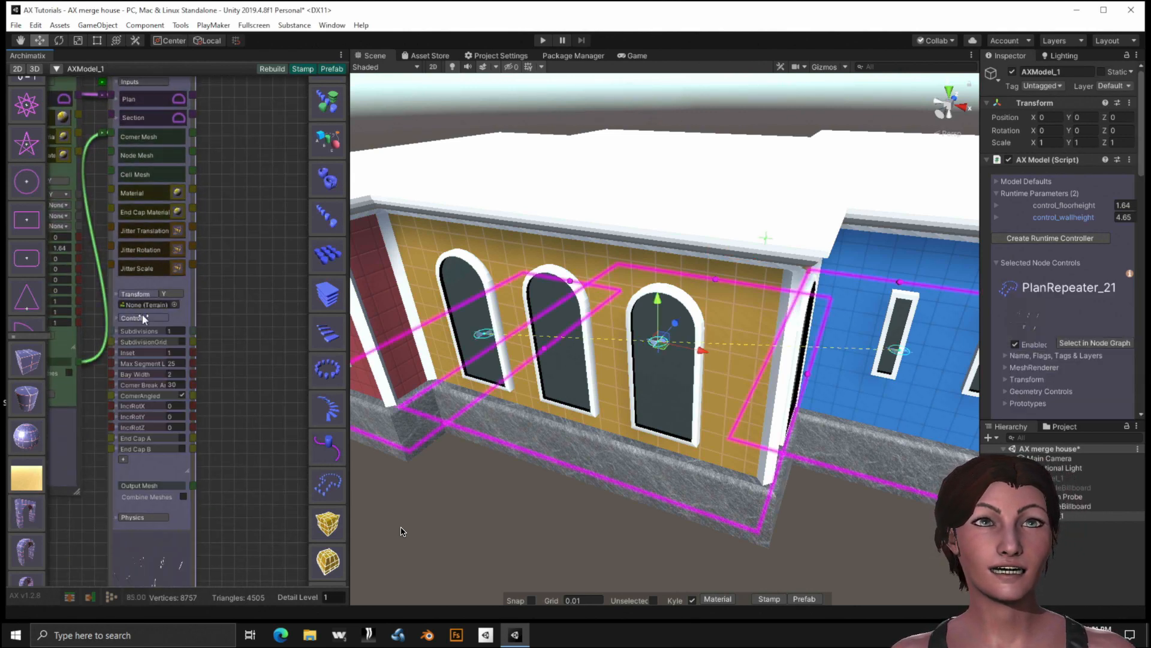
{"action": "left_click", "coordinate": [182, 395]}
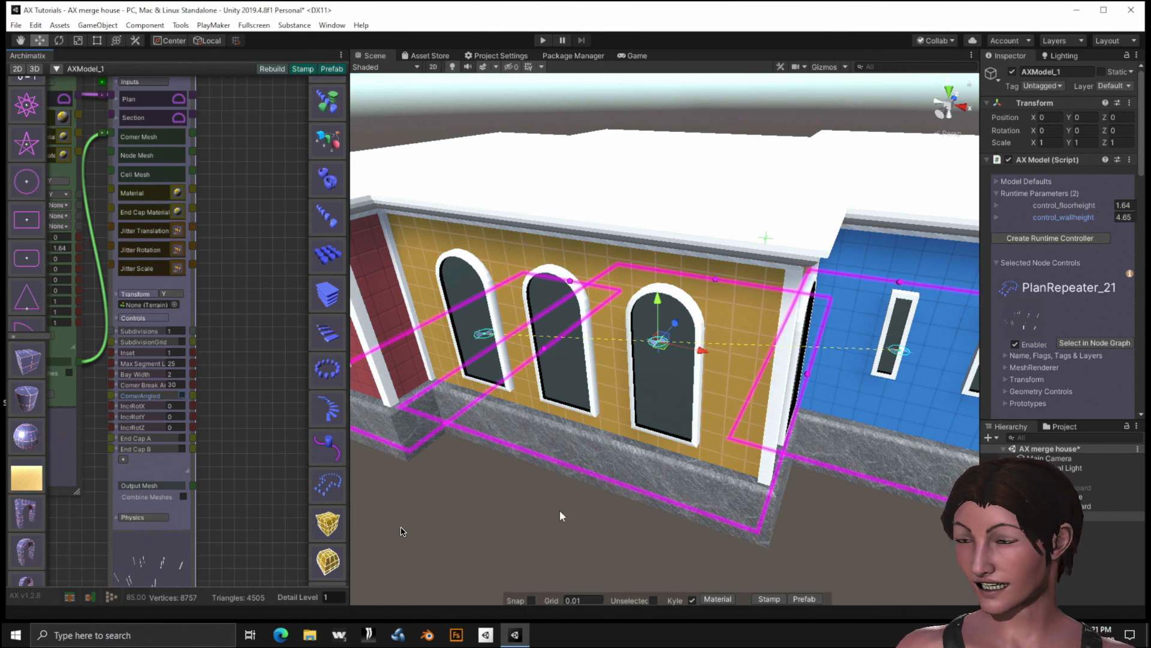
Check the corner posts from low and high angles around the house and save the scene.
{"action": "left_click_drag", "start_coordinate": [545, 515], "coordinate": [470, 529], "text": "alt"}
{"action": "scroll", "coordinate": [465, 522], "scroll_direction": "down", "scroll_amount": 4}
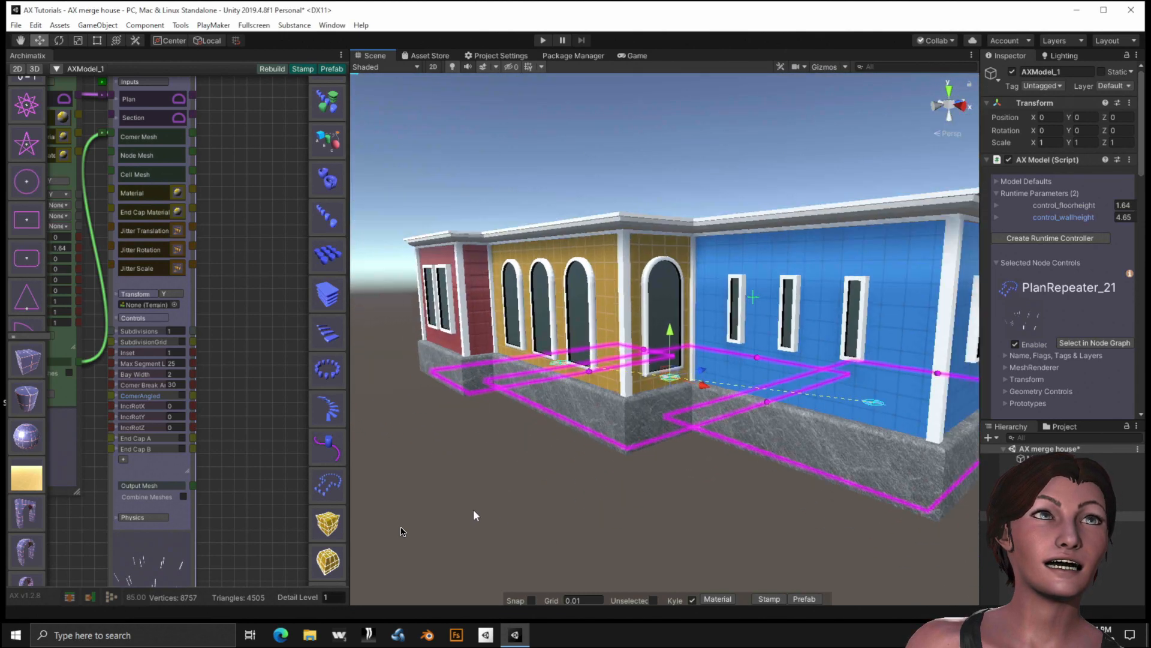
{"action": "scroll", "coordinate": [473, 513], "scroll_direction": "down", "scroll_amount": 1}
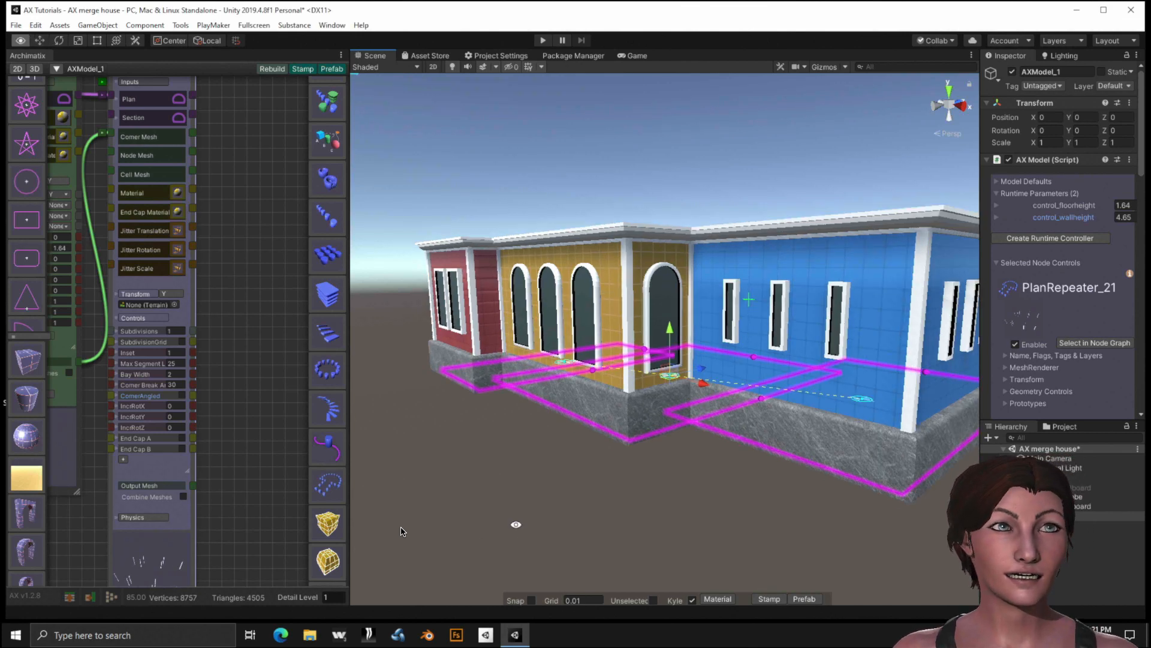
{"action": "left_click_drag", "start_coordinate": [474, 529], "coordinate": [590, 617], "text": "alt"}
{"action": "left_click_drag", "start_coordinate": [576, 517], "coordinate": [559, 520], "text": "alt"}
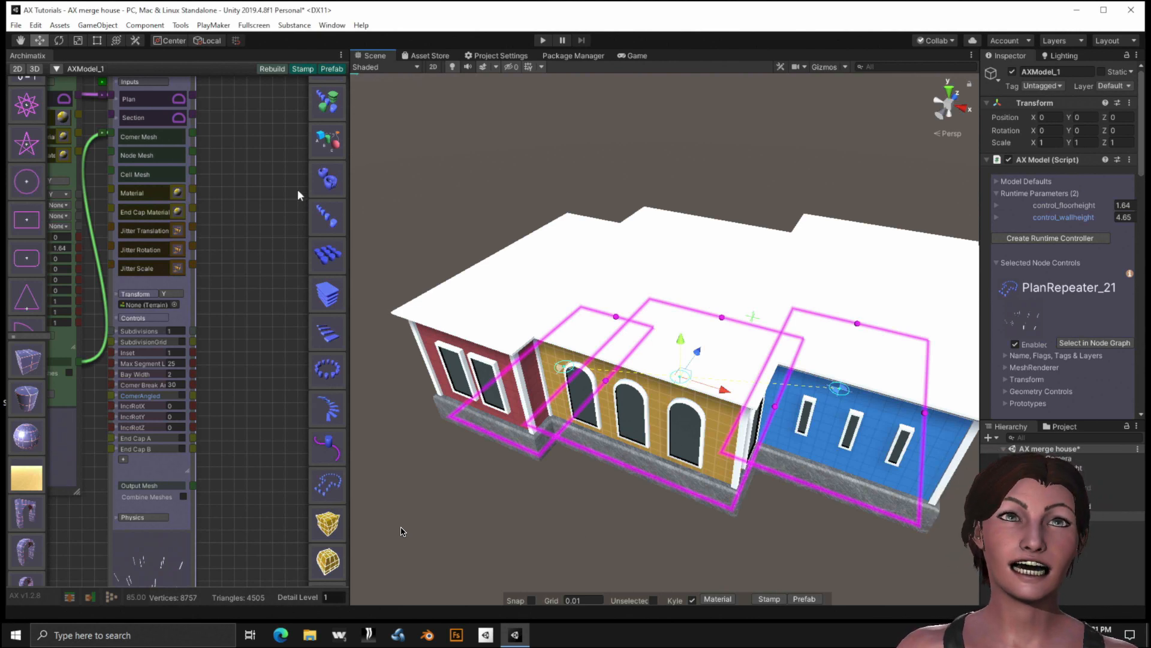
{"action": "left_click", "coordinate": [18, 25]}
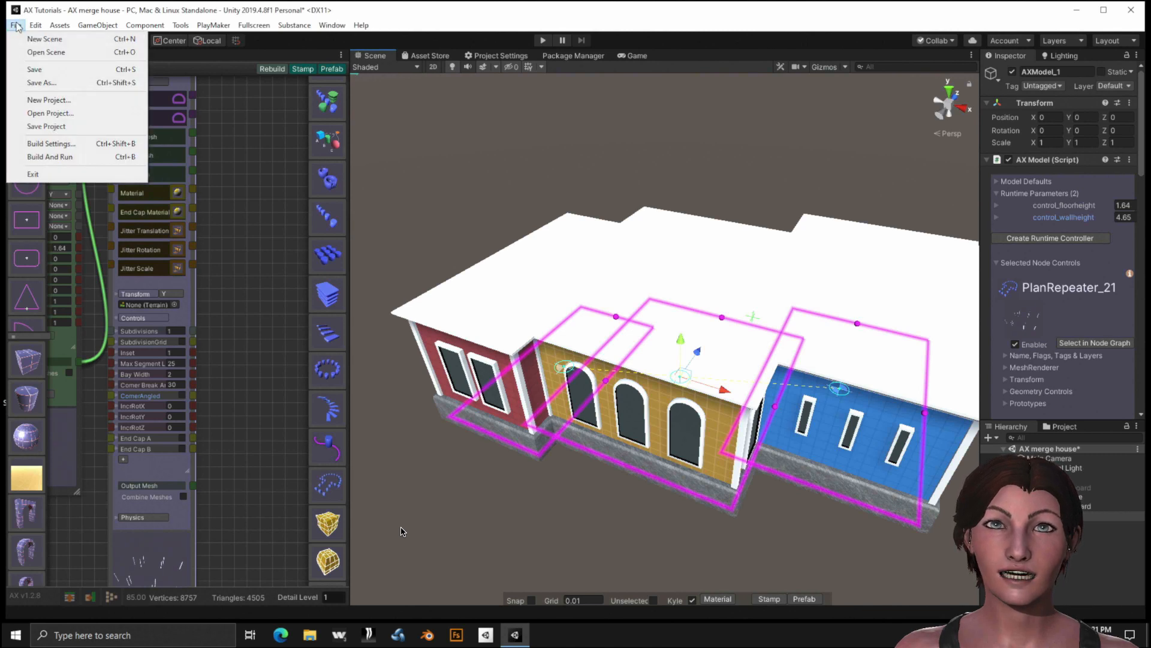
{"action": "left_click", "coordinate": [38, 70]}
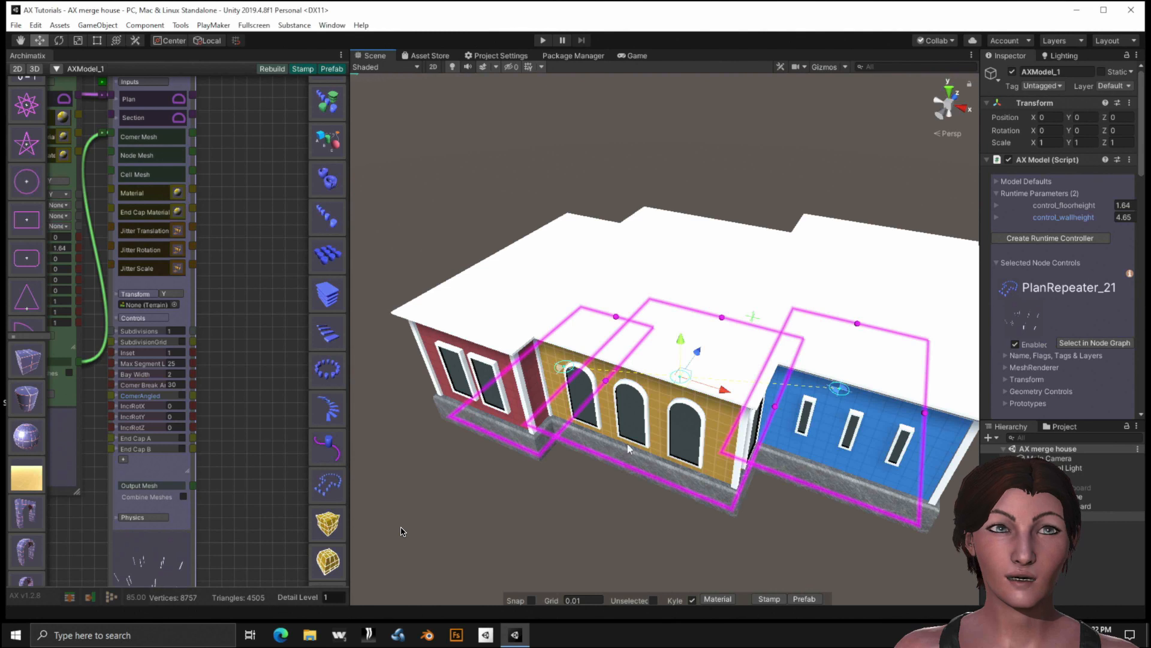
{"action": "scroll", "coordinate": [539, 468], "scroll_direction": "down", "scroll_amount": 3}
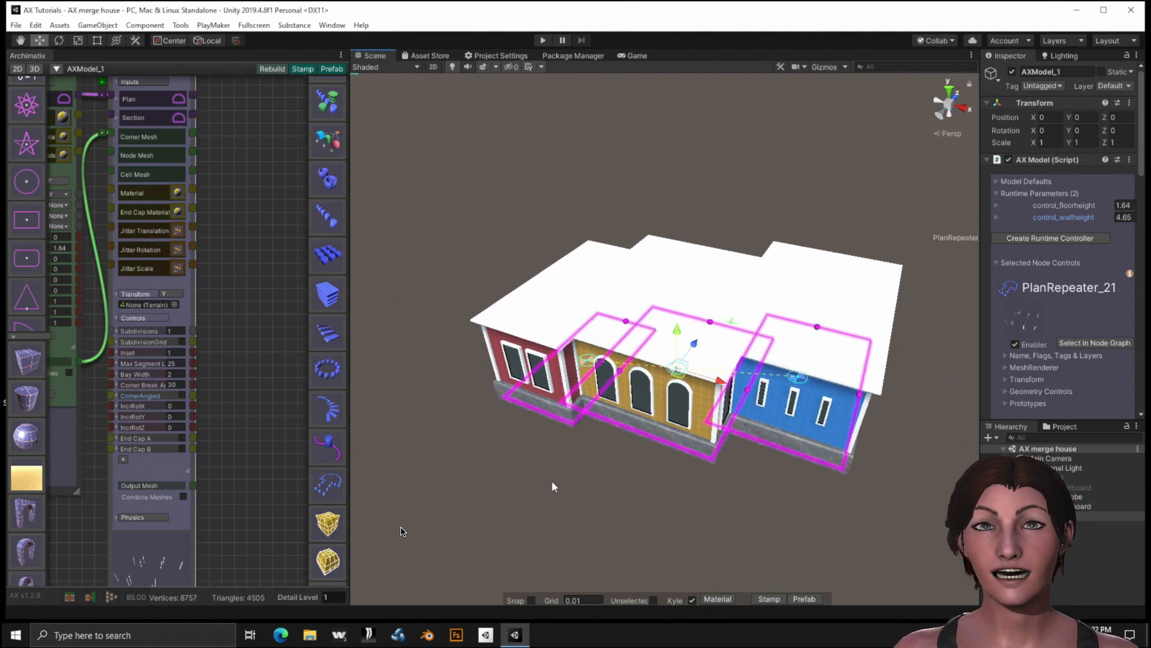
{"action": "key", "text": "alt"}
{"action": "left_click_drag", "start_coordinate": [543, 463], "coordinate": [571, 488], "text": "alt"}
{"action": "left_click_drag", "start_coordinate": [655, 474], "coordinate": [612, 442]}
{"action": "key", "text": "w"}
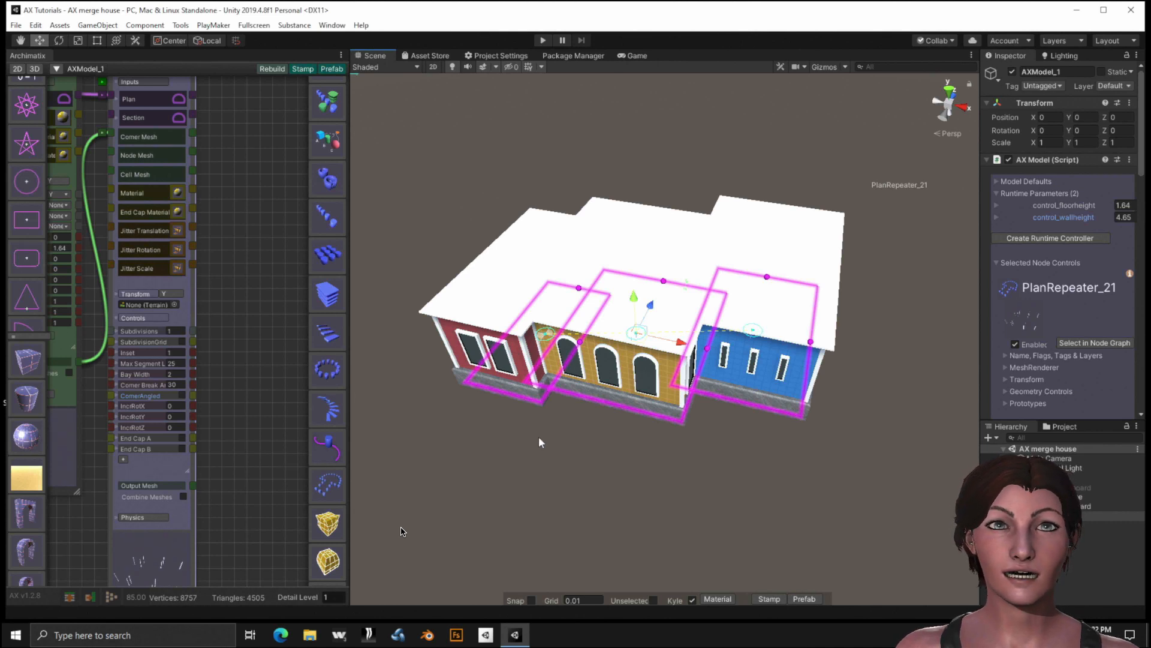
Collapse the nodes feeding PlanRepeater_21's Corner Mesh input and move PlanRepeater_21 closer to PlanSweep_17.
{"action": "middle_click_drag", "start_coordinate": [252, 430], "coordinate": [517, 521]}
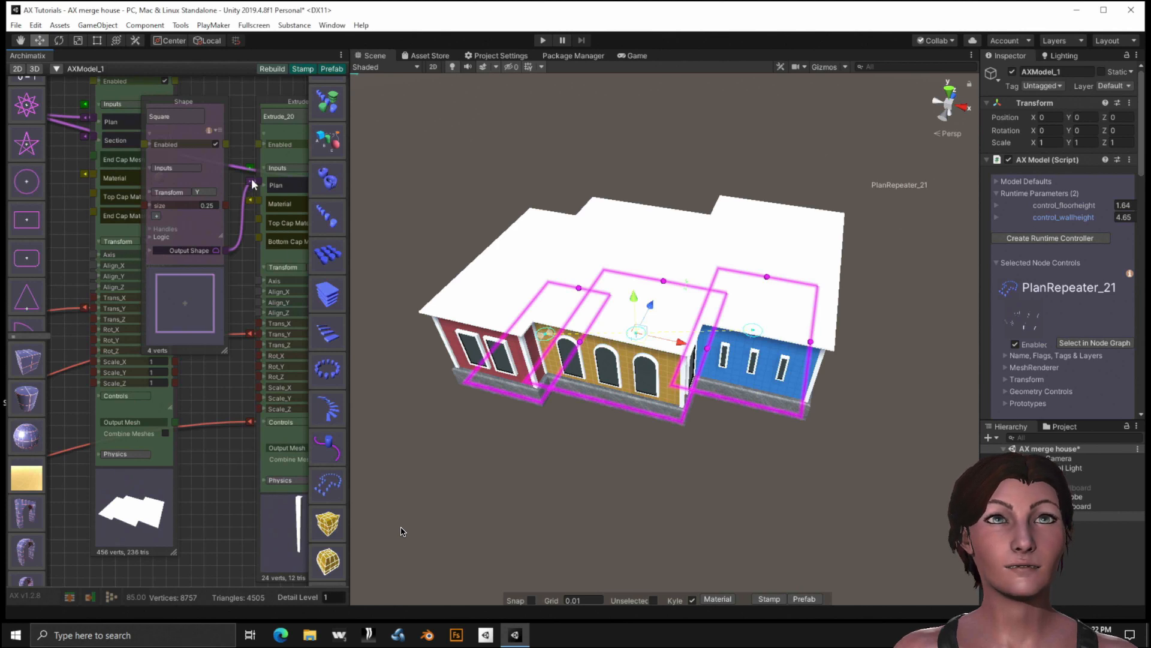
{"action": "middle_click_drag", "start_coordinate": [204, 533], "coordinate": [49, 506]}
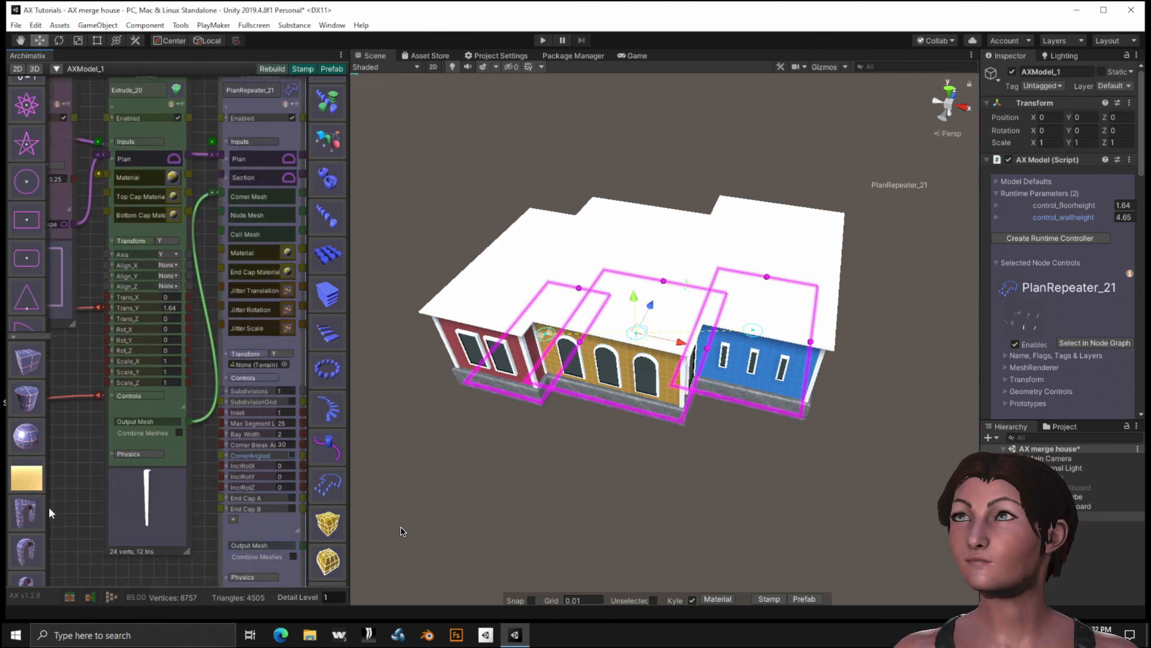
{"action": "left_click", "coordinate": [210, 190]}
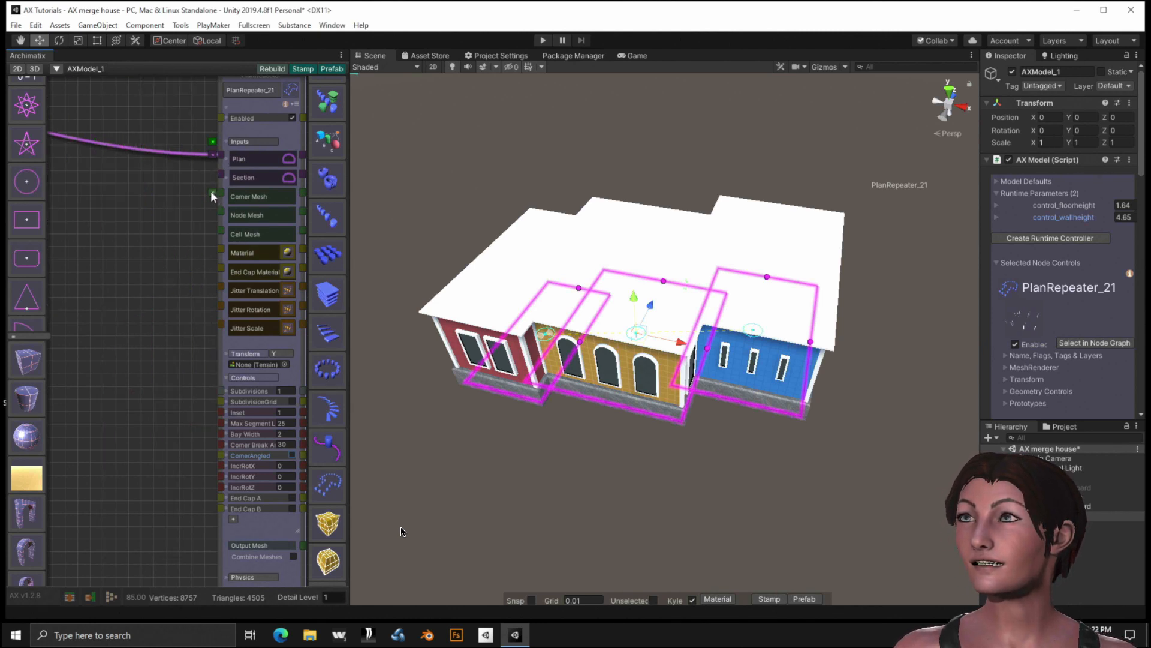
{"action": "scroll", "coordinate": [184, 243], "scroll_direction": "down", "scroll_amount": 4}
{"action": "scroll", "coordinate": [173, 242], "scroll_direction": "down", "scroll_amount": 2}
{"action": "middle_click_drag", "start_coordinate": [155, 243], "coordinate": [203, 239]}
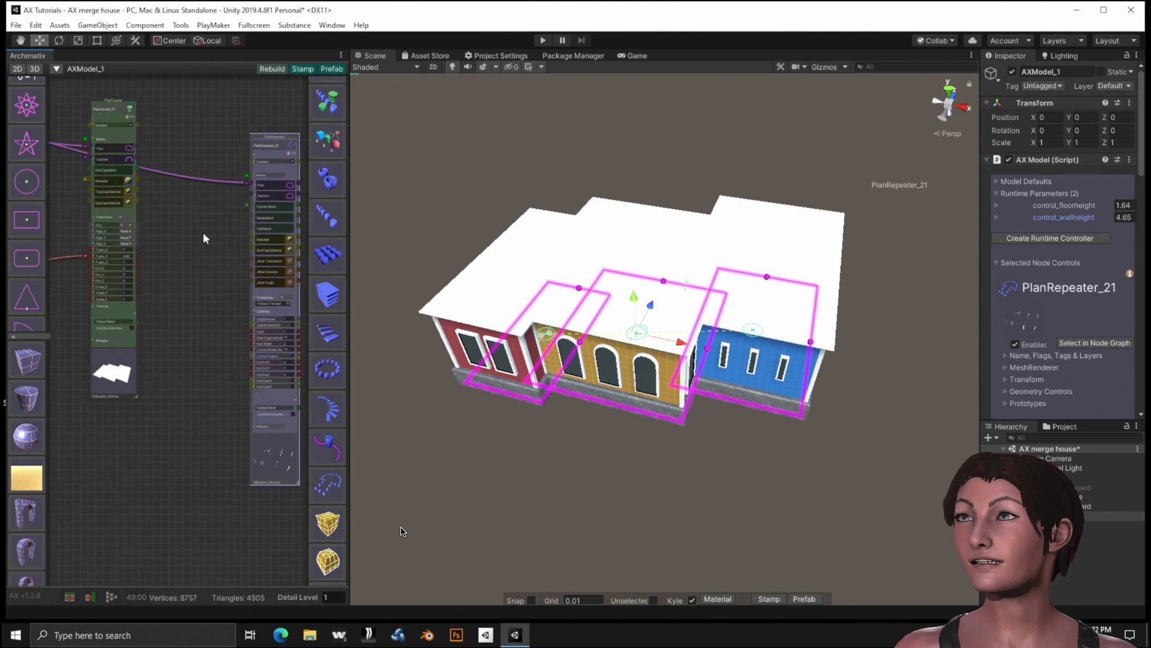
{"action": "left_click_drag", "start_coordinate": [290, 312], "coordinate": [189, 321]}
{"action": "middle_click_drag", "start_coordinate": [164, 324], "coordinate": [256, 336]}
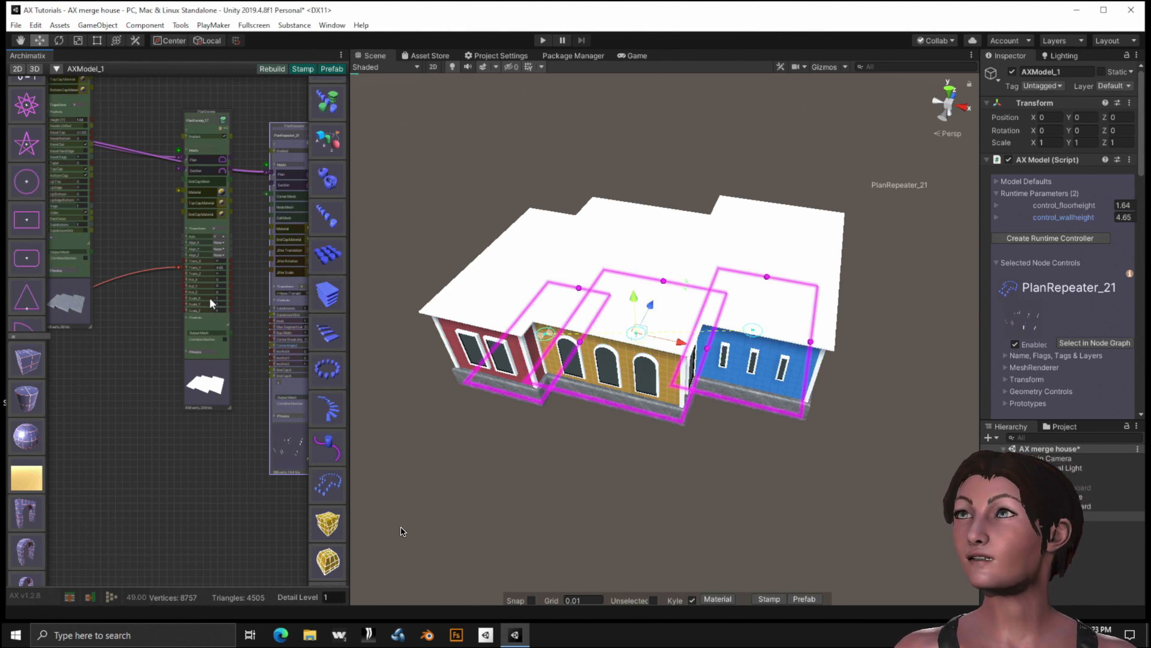
Turn off PlanSweep_17's Bottom Cap and Top Cap to open the roof, and look down into the interior.
{"action": "scroll", "coordinate": [210, 298], "scroll_direction": "up", "scroll_amount": 3}
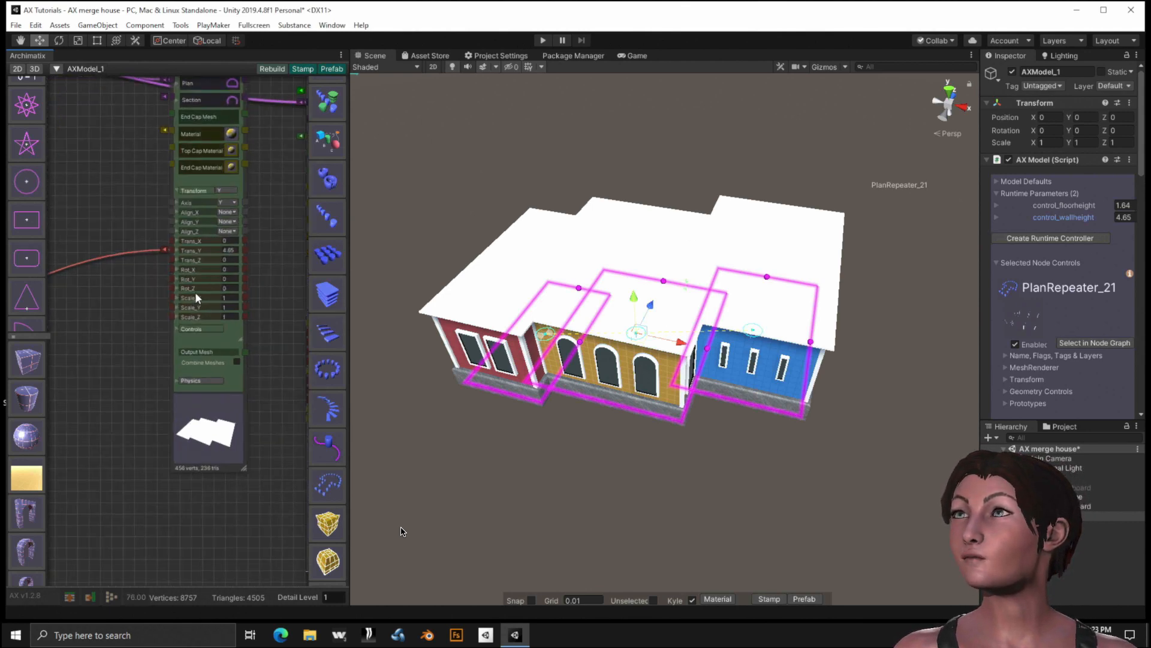
{"action": "left_click", "coordinate": [203, 333]}
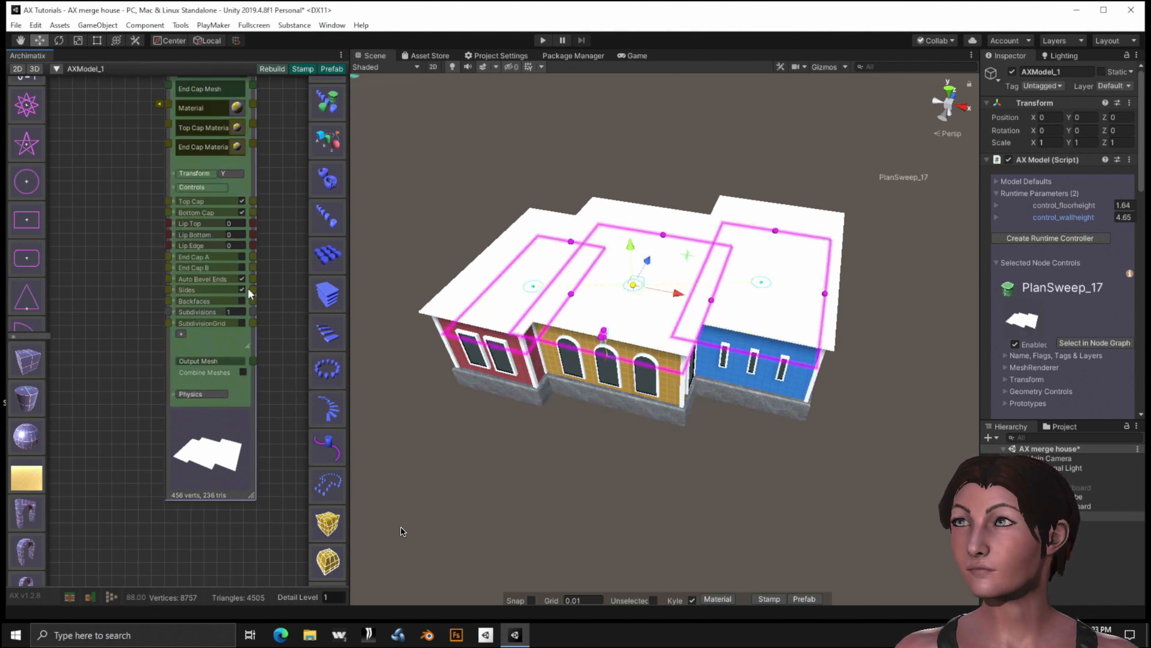
{"action": "left_click", "coordinate": [242, 212]}
{"action": "left_click", "coordinate": [241, 201]}
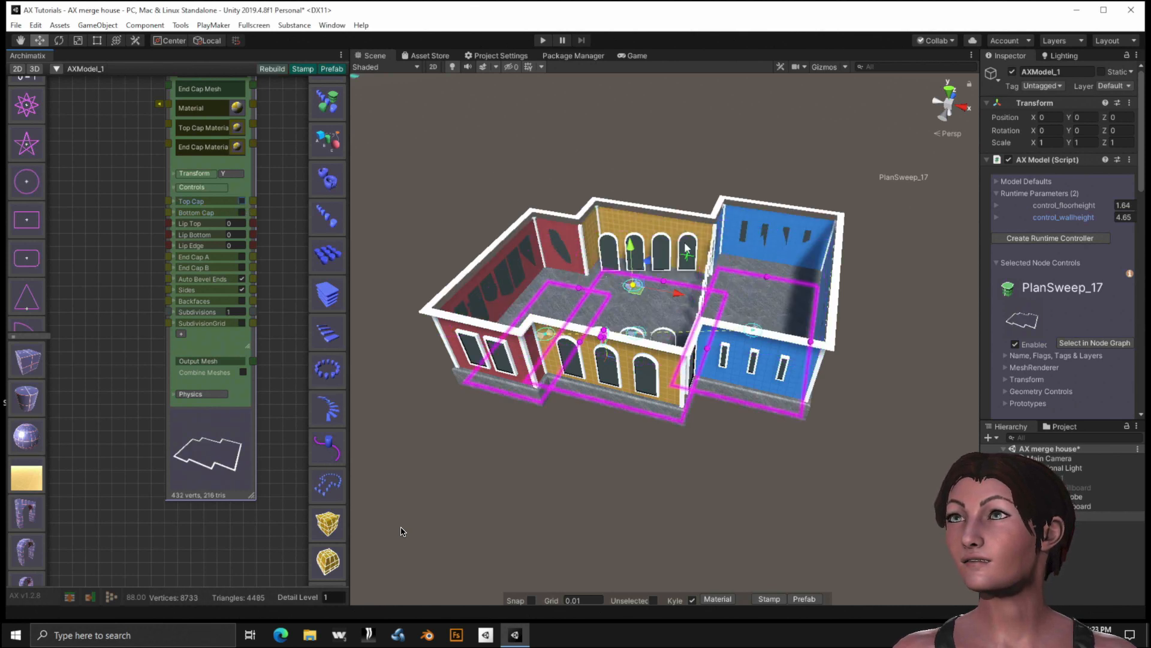
{"action": "left_click_drag", "start_coordinate": [690, 454], "coordinate": [729, 525], "text": "alt"}
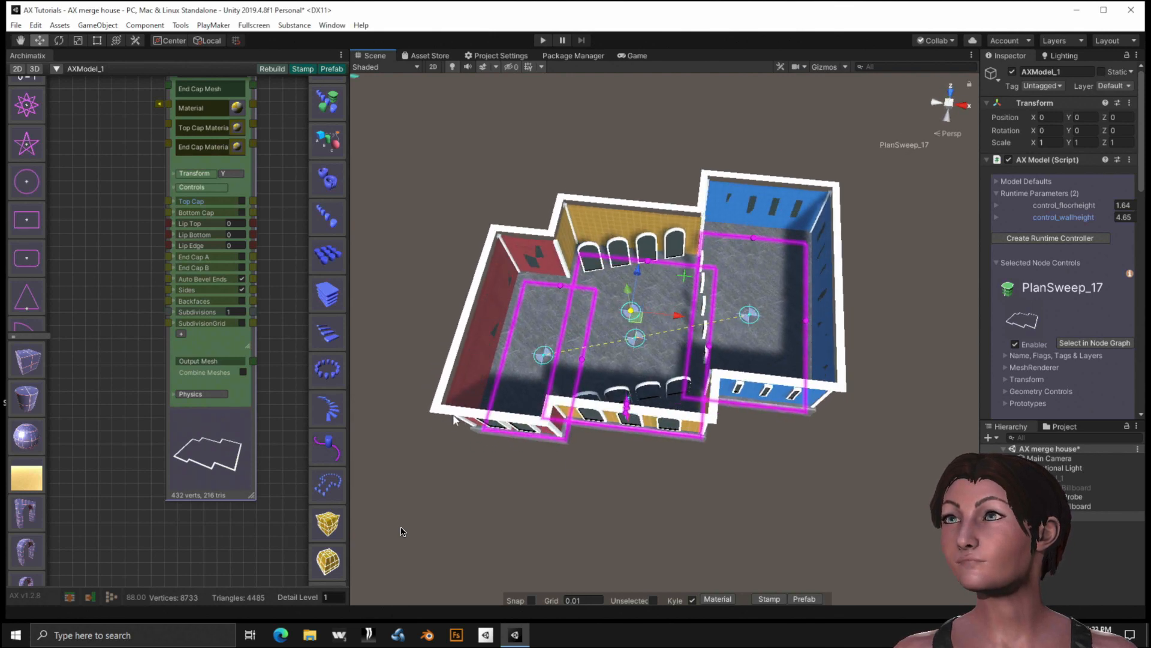
Switch the Plan shapes of PlanRepeater_28 and PlanRepeater_31 from closed to open to drop the window frames crossing the interior.
{"action": "scroll", "coordinate": [135, 397], "scroll_direction": "down", "scroll_amount": 3}
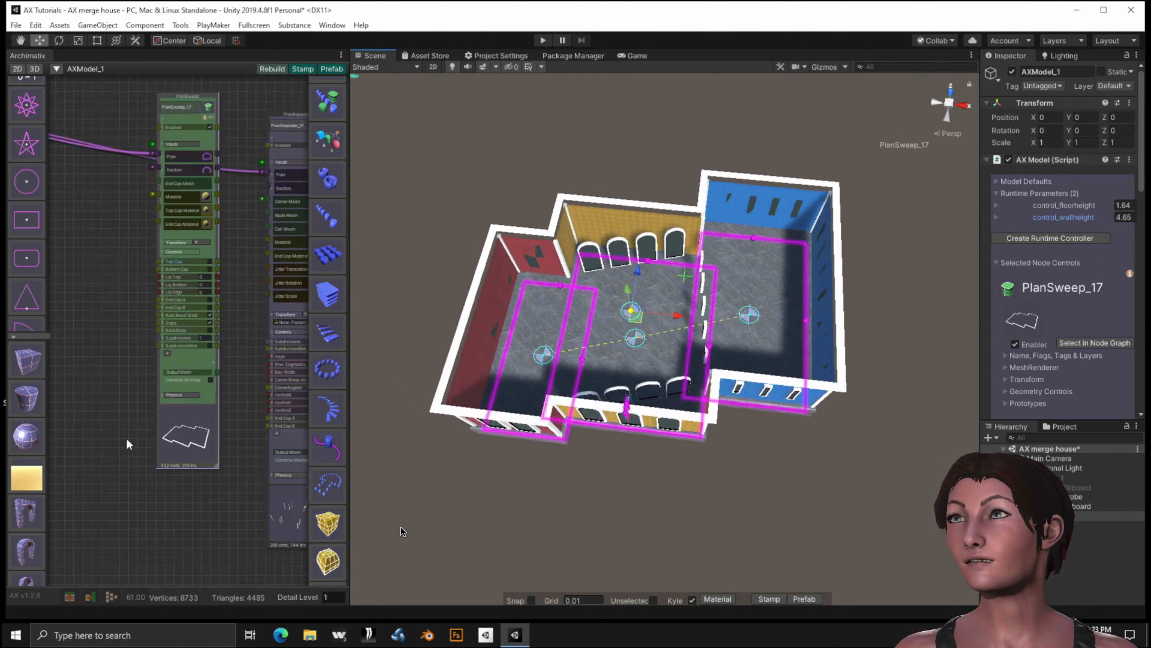
{"action": "middle_click_drag", "start_coordinate": [123, 466], "coordinate": [230, 362]}
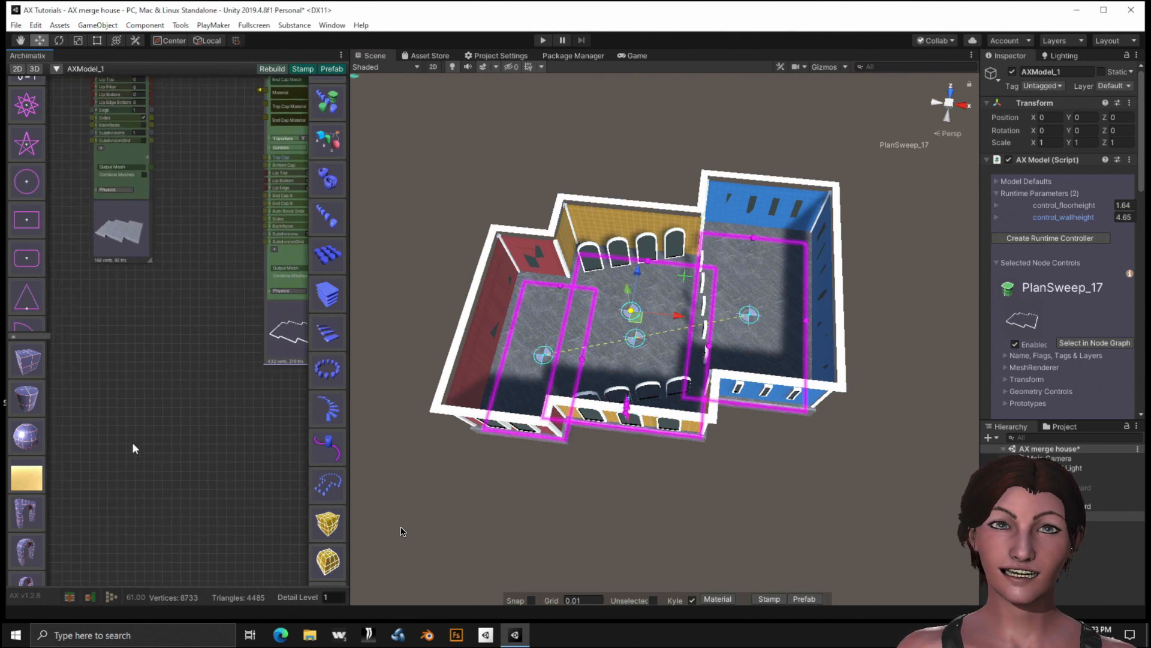
{"action": "middle_click_drag", "start_coordinate": [121, 430], "coordinate": [280, 391]}
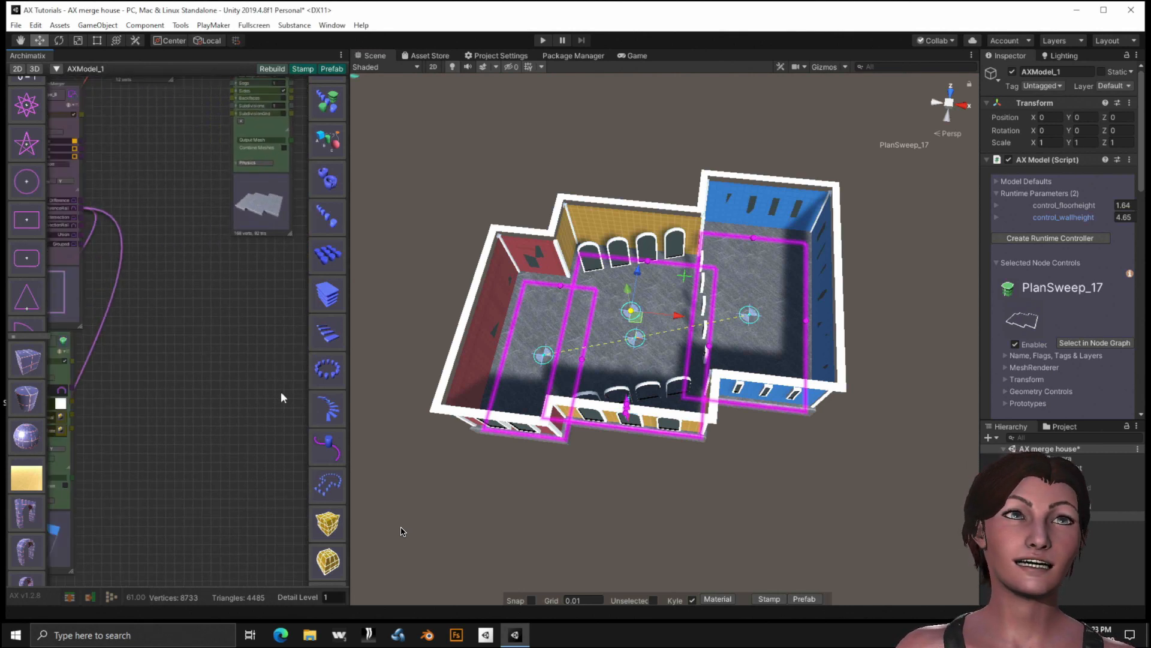
{"action": "middle_click_drag", "start_coordinate": [174, 468], "coordinate": [300, 538]}
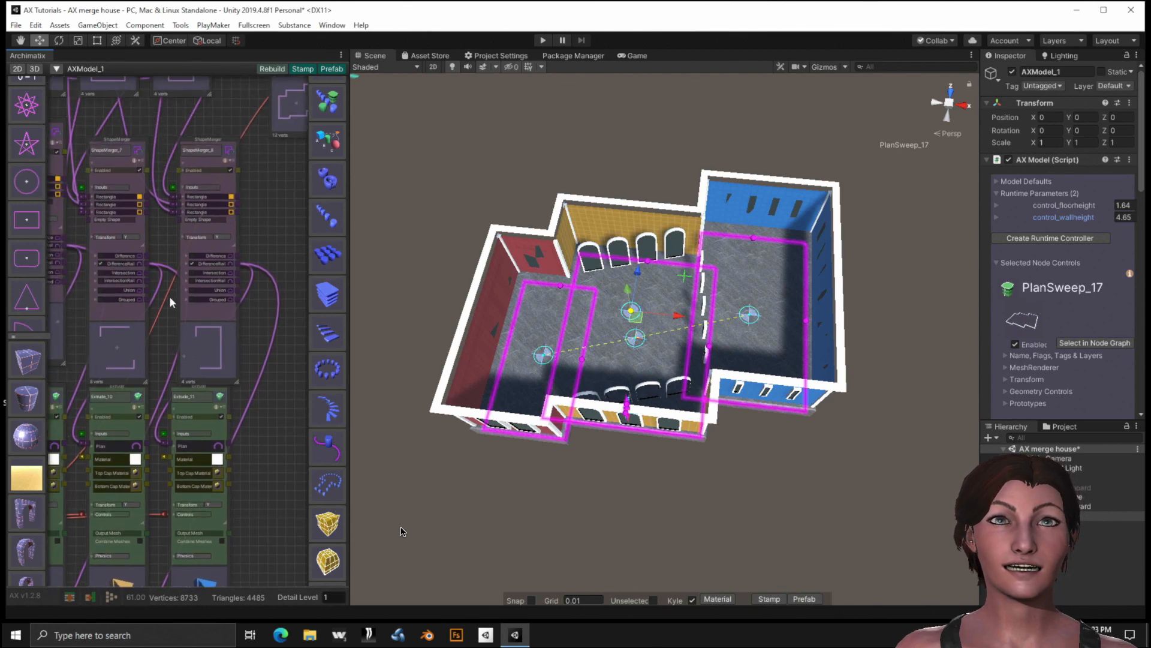
{"action": "scroll", "coordinate": [126, 265], "scroll_direction": "up", "scroll_amount": 3}
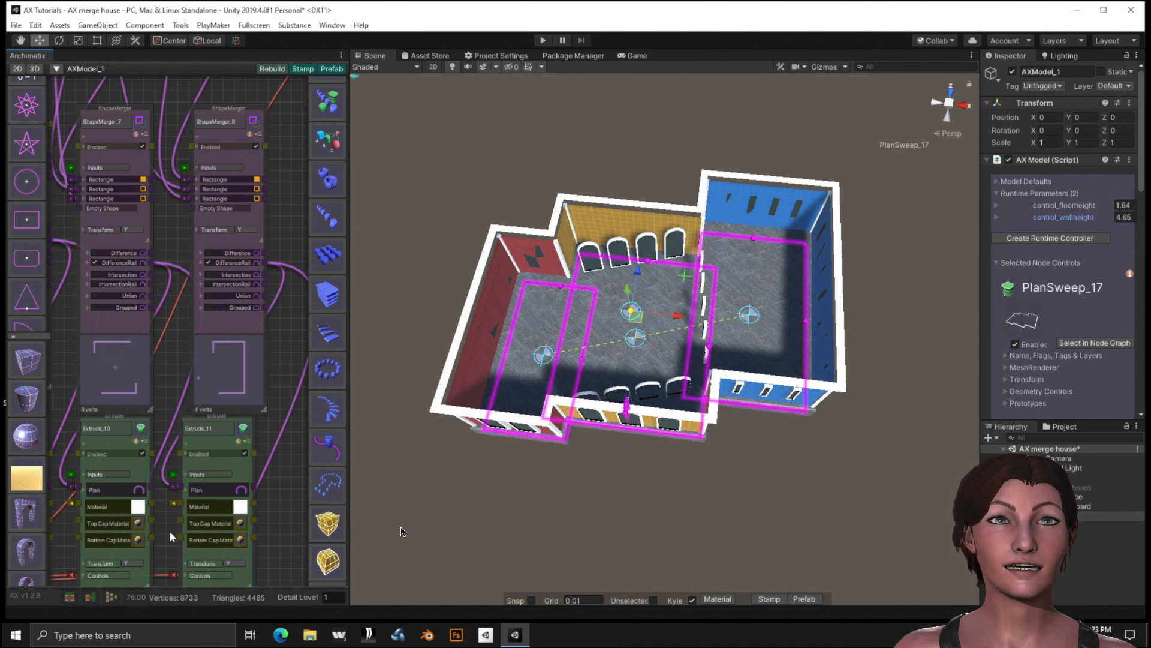
{"action": "middle_click_drag", "start_coordinate": [168, 527], "coordinate": [204, 197]}
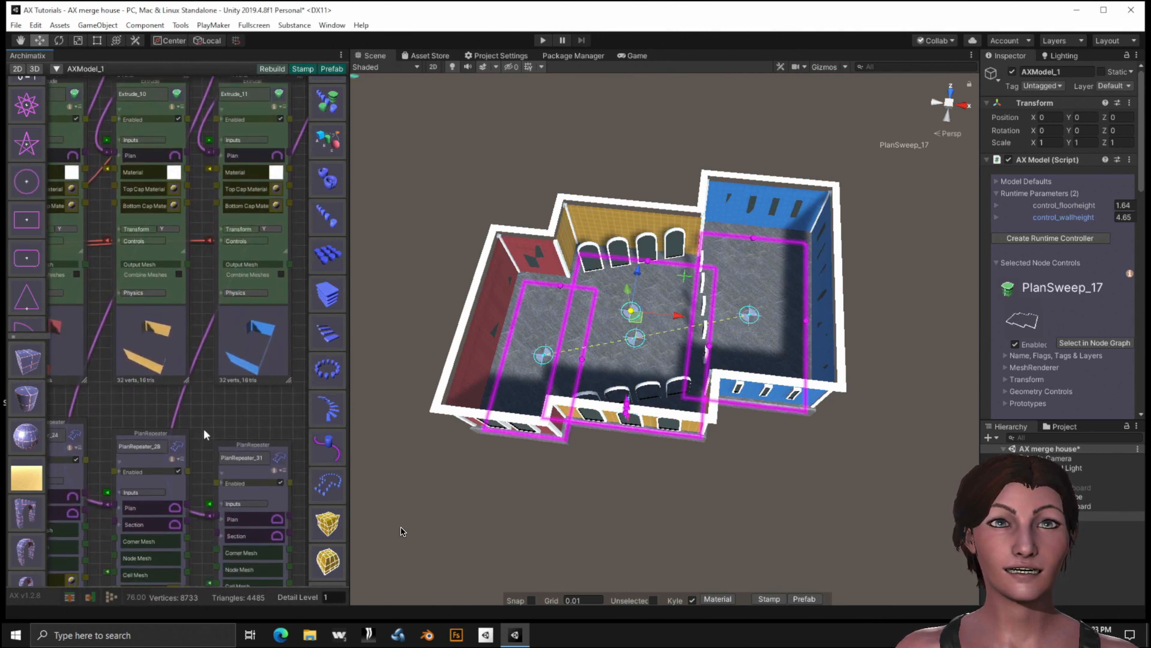
{"action": "middle_click_drag", "start_coordinate": [206, 430], "coordinate": [242, 347]}
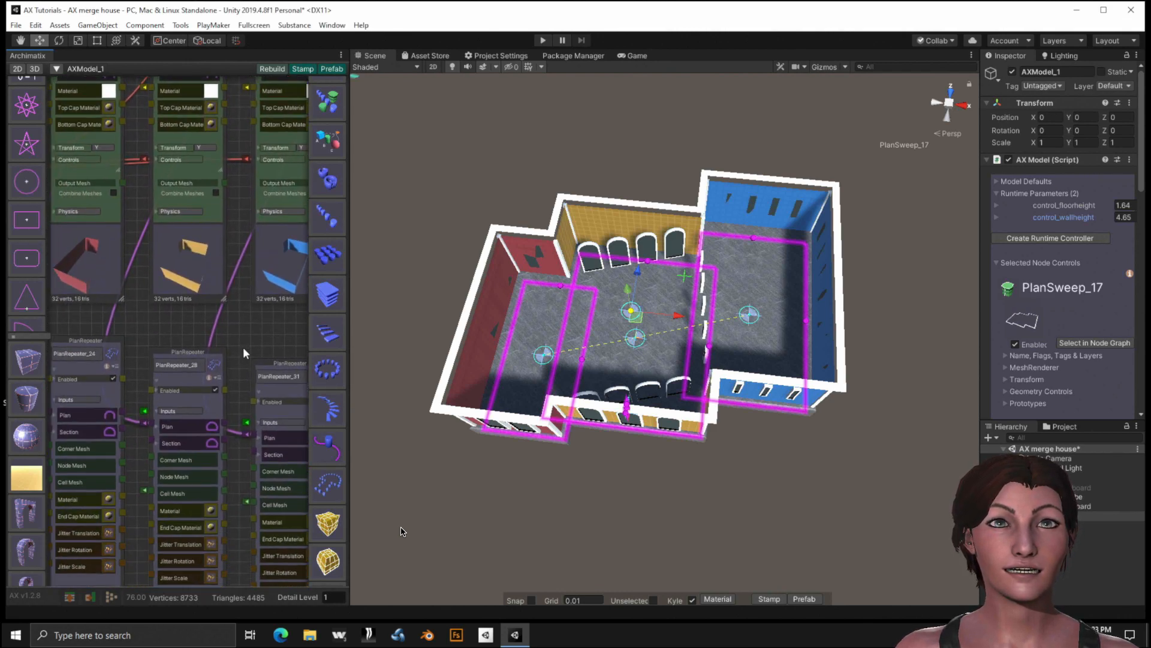
{"action": "left_click", "coordinate": [213, 430]}
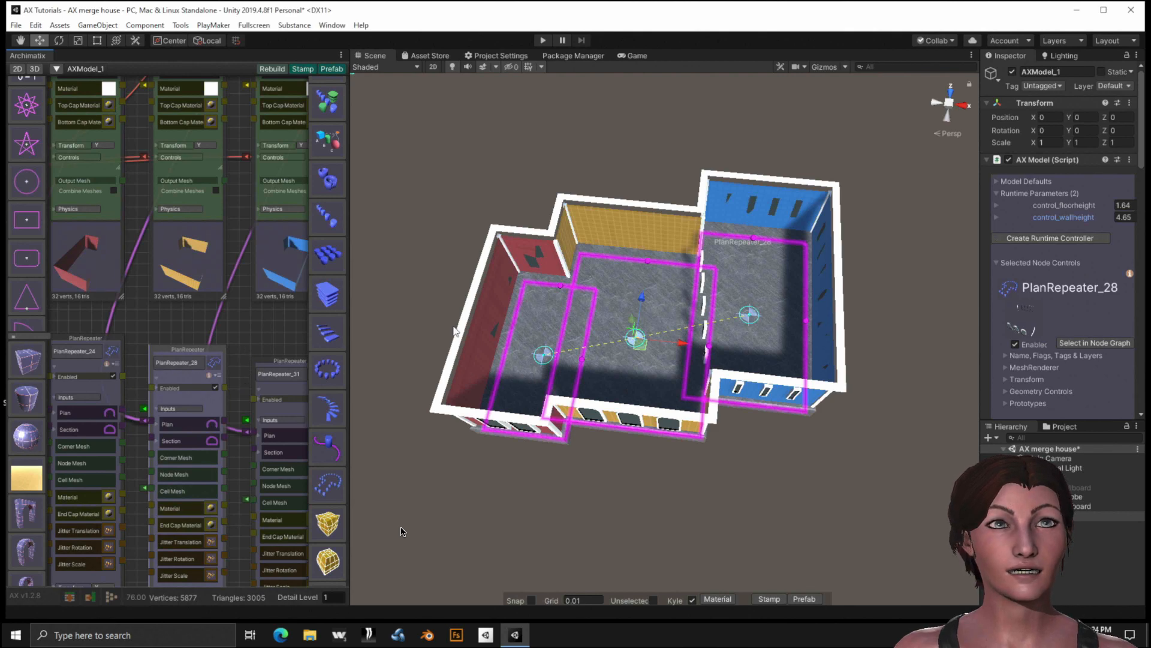
{"action": "left_click_drag", "start_coordinate": [437, 322], "coordinate": [483, 321], "text": "alt"}
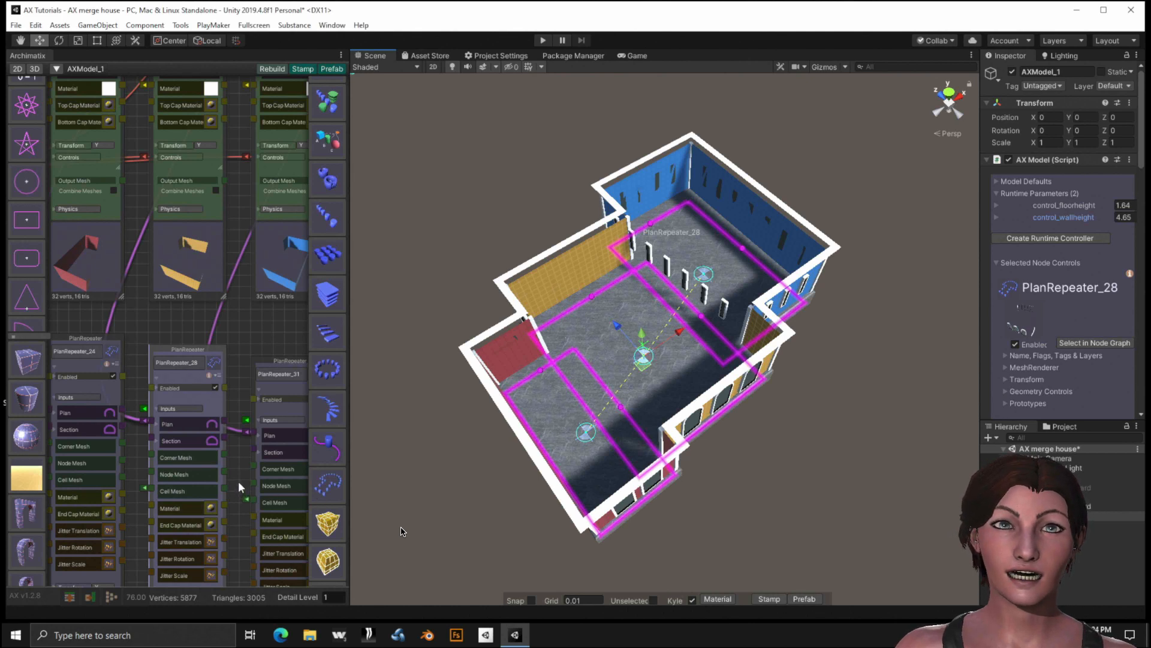
{"action": "middle_click_drag", "start_coordinate": [225, 480], "coordinate": [167, 477]}
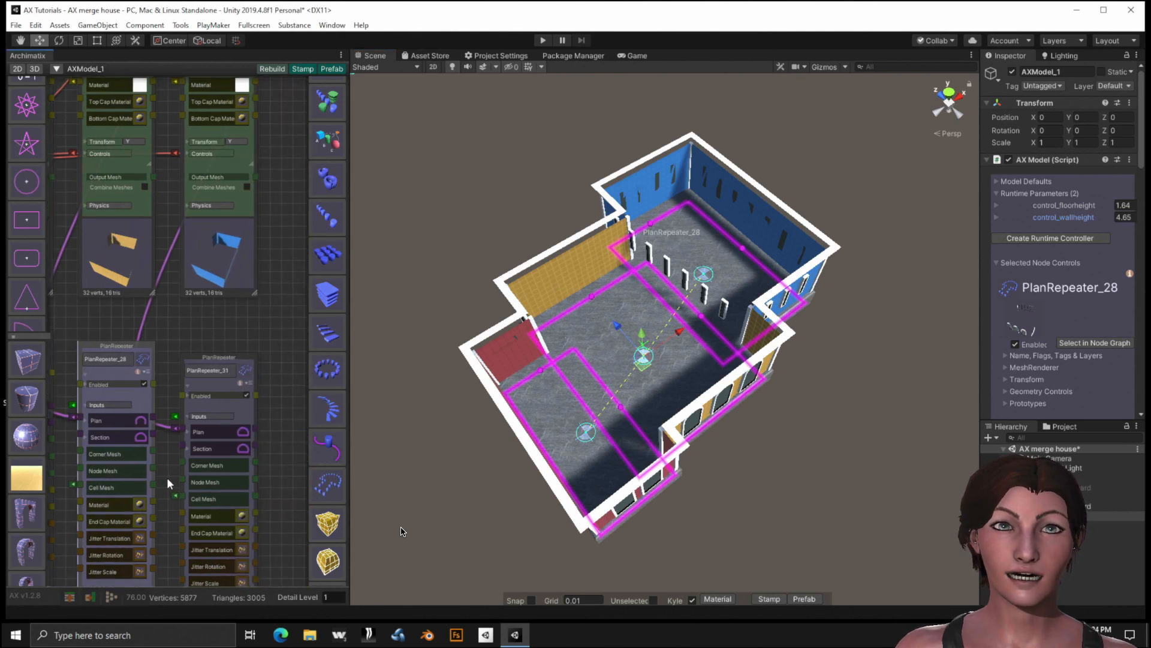
{"action": "left_click", "coordinate": [243, 431]}
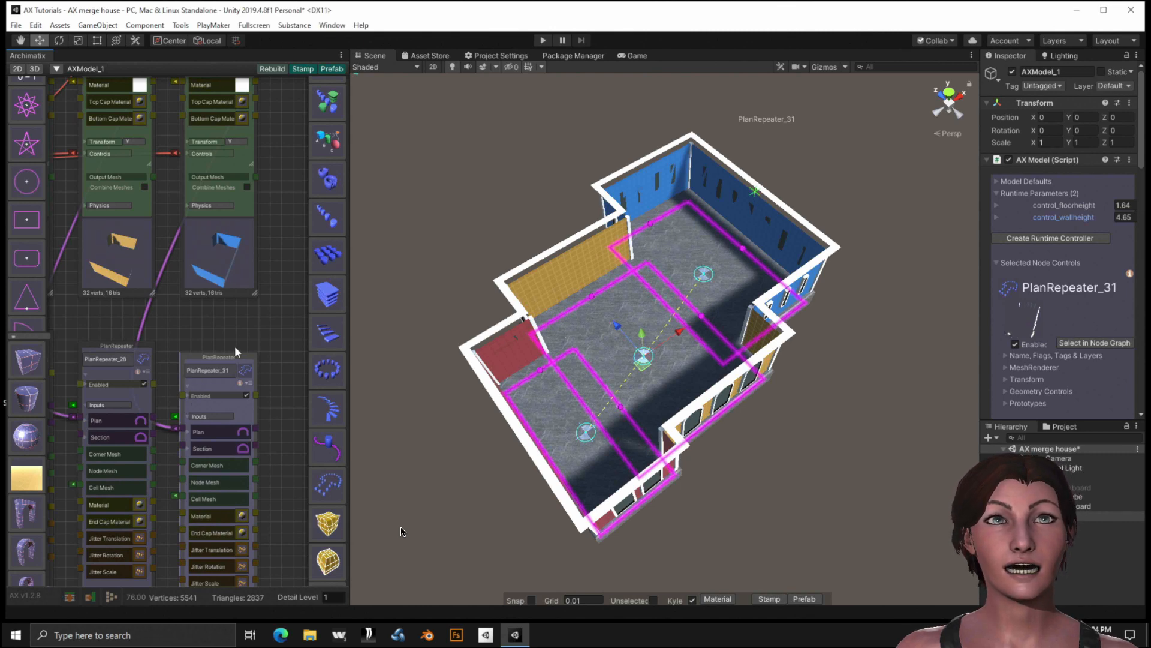
Turn off Backfaces in the controls of Extrude_9, Extrude_10 and Extrude_11, the three coloured wall extrusions.
{"action": "scroll", "coordinate": [268, 340], "scroll_direction": "down", "scroll_amount": 4}
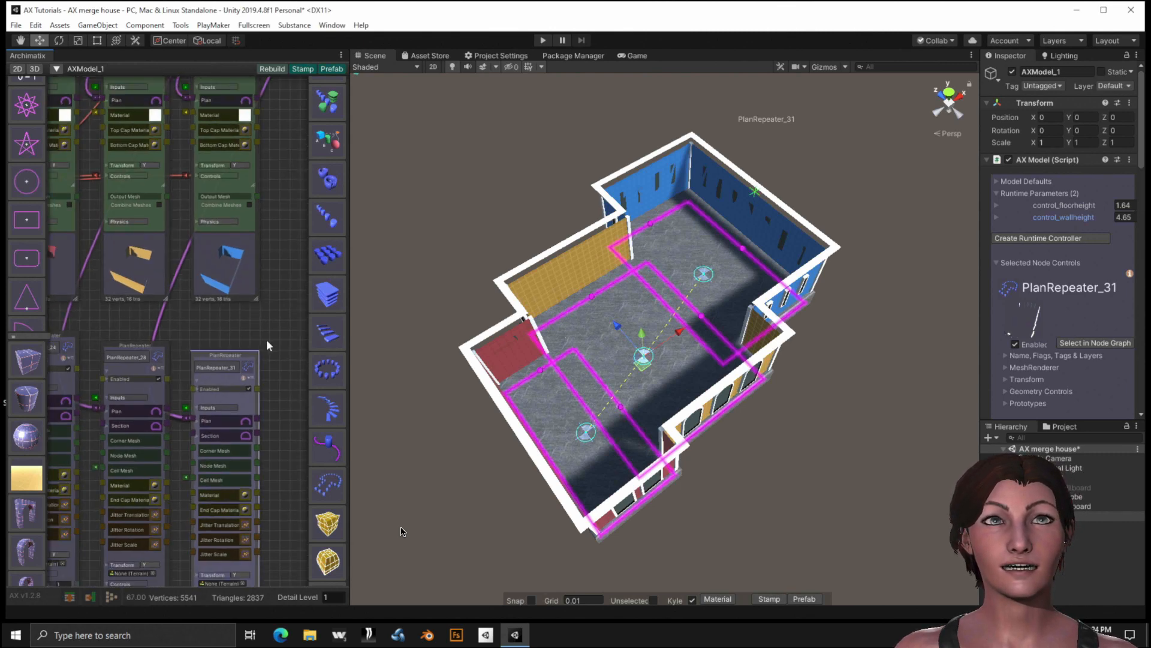
{"action": "middle_click_drag", "start_coordinate": [217, 329], "coordinate": [253, 379]}
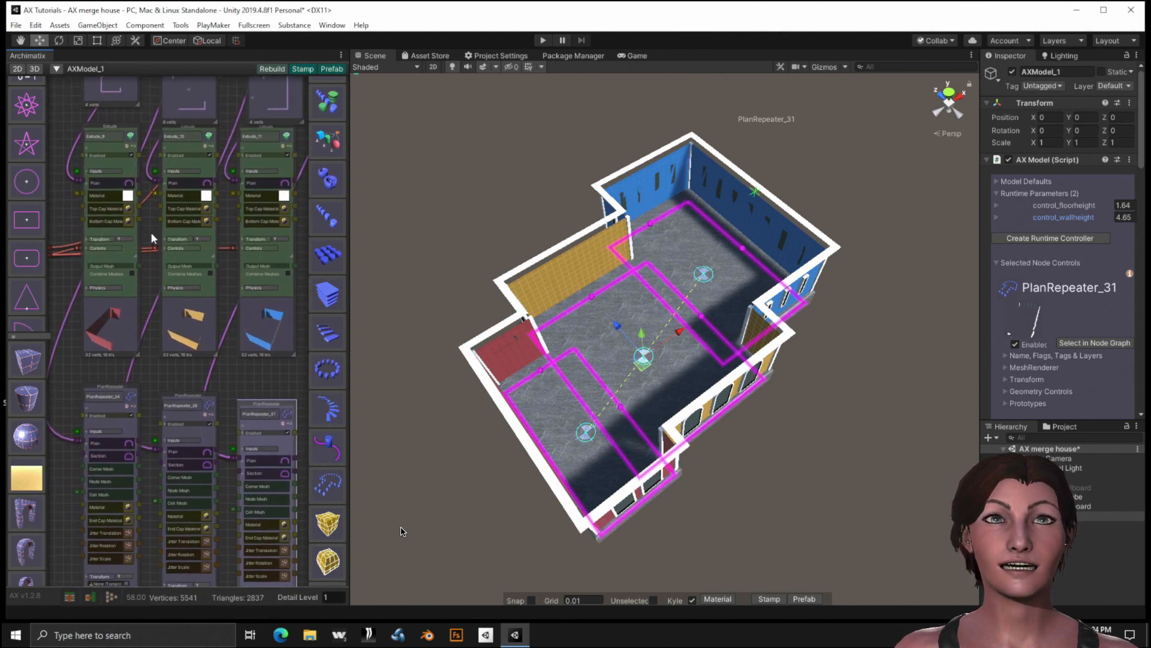
{"action": "left_click", "coordinate": [104, 247]}
{"action": "left_click", "coordinate": [178, 246]}
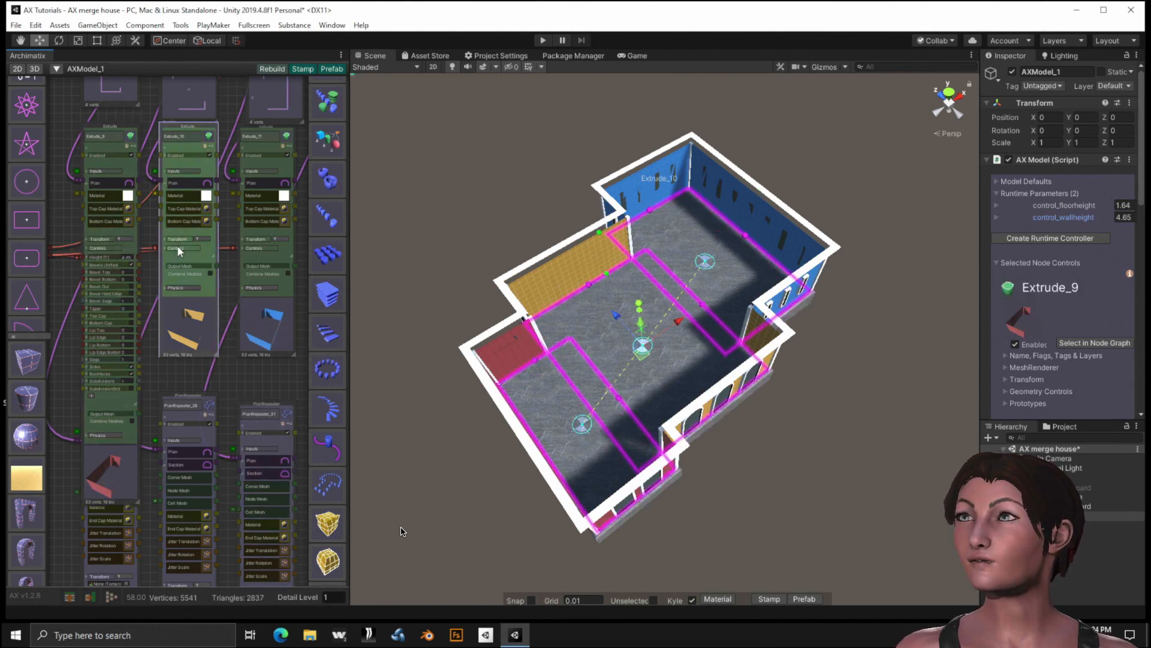
{"action": "left_click", "coordinate": [250, 247]}
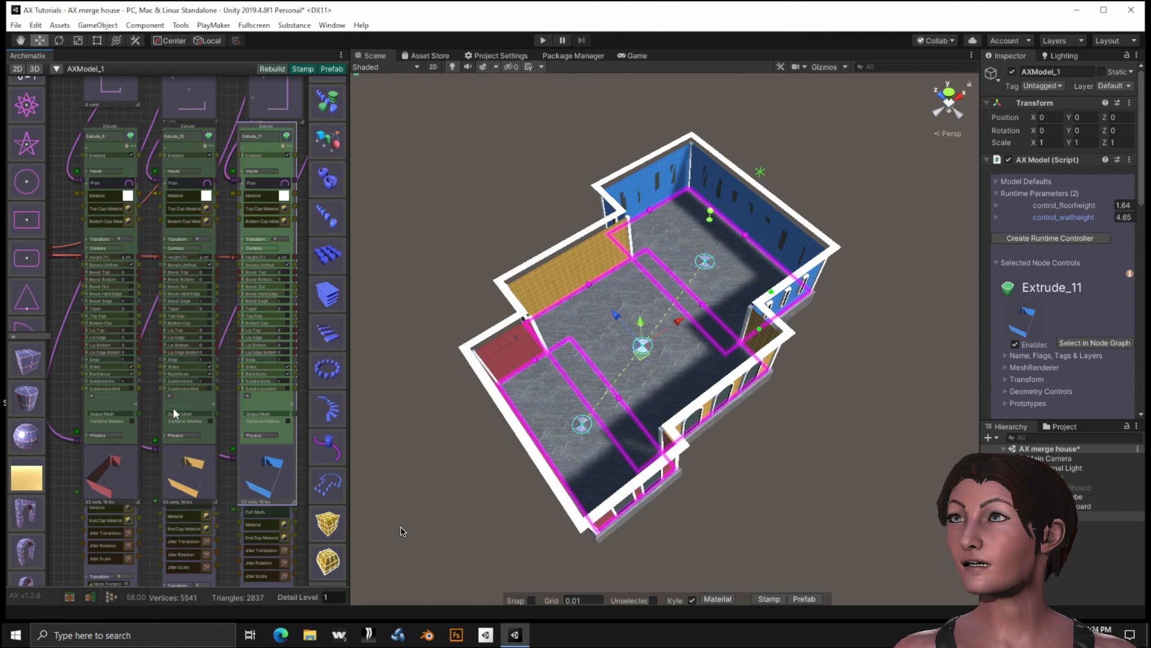
{"action": "scroll", "coordinate": [128, 370], "scroll_direction": "up", "scroll_amount": 3}
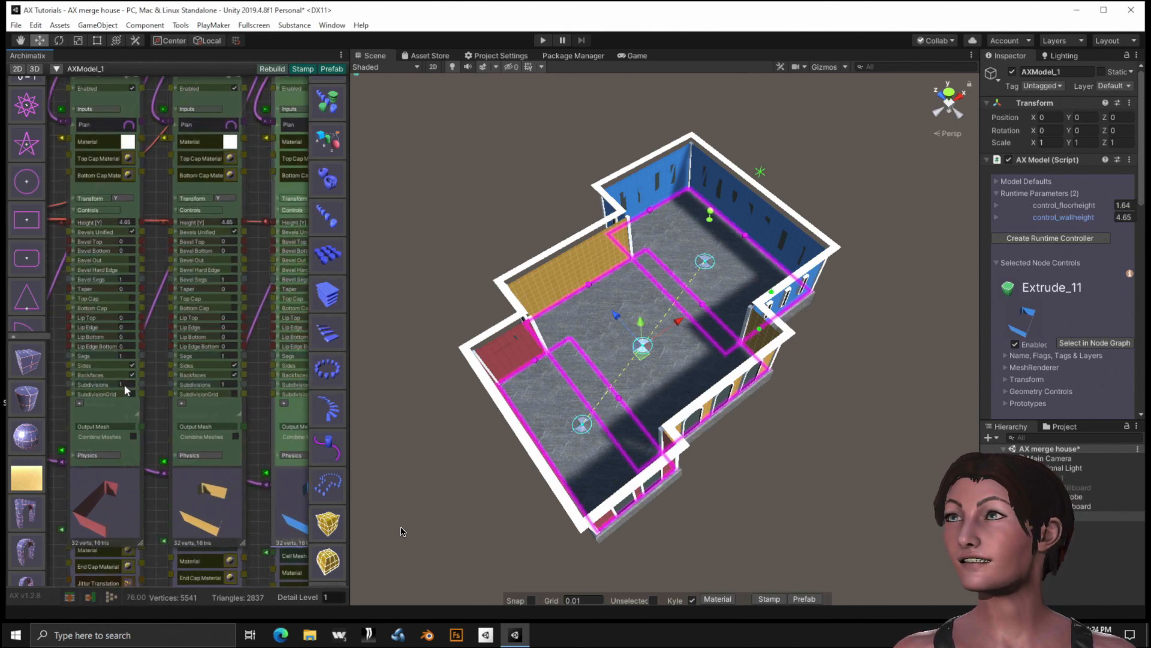
{"action": "left_click", "coordinate": [131, 374]}
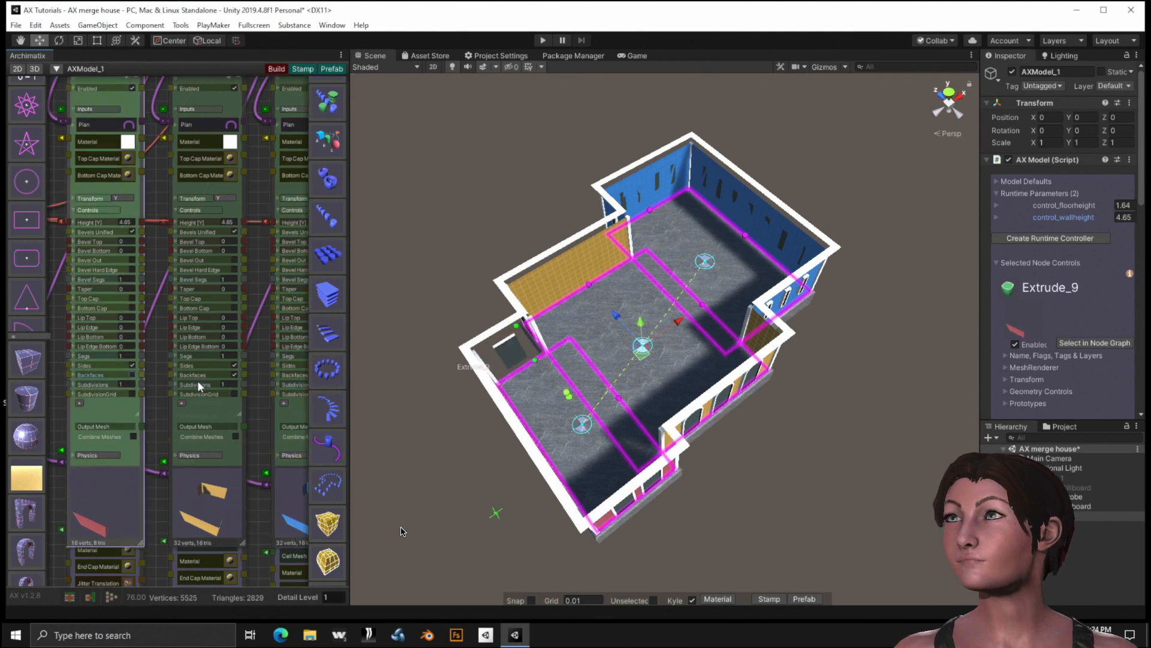
{"action": "left_click", "coordinate": [234, 374]}
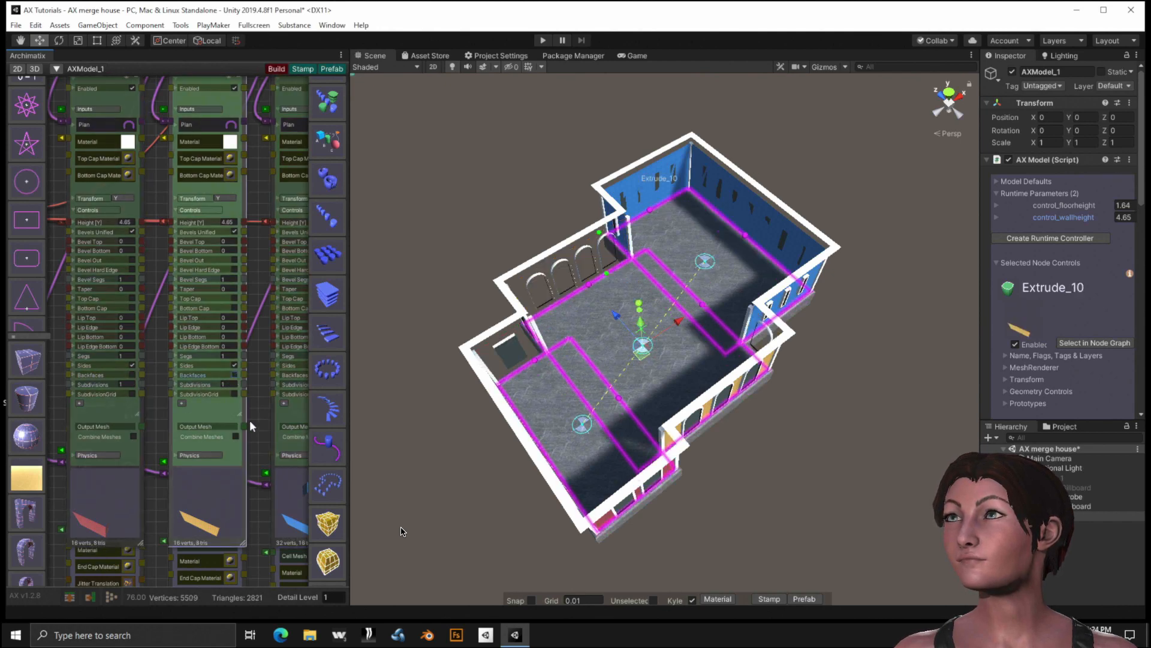
{"action": "middle_click_drag", "start_coordinate": [262, 424], "coordinate": [222, 430]}
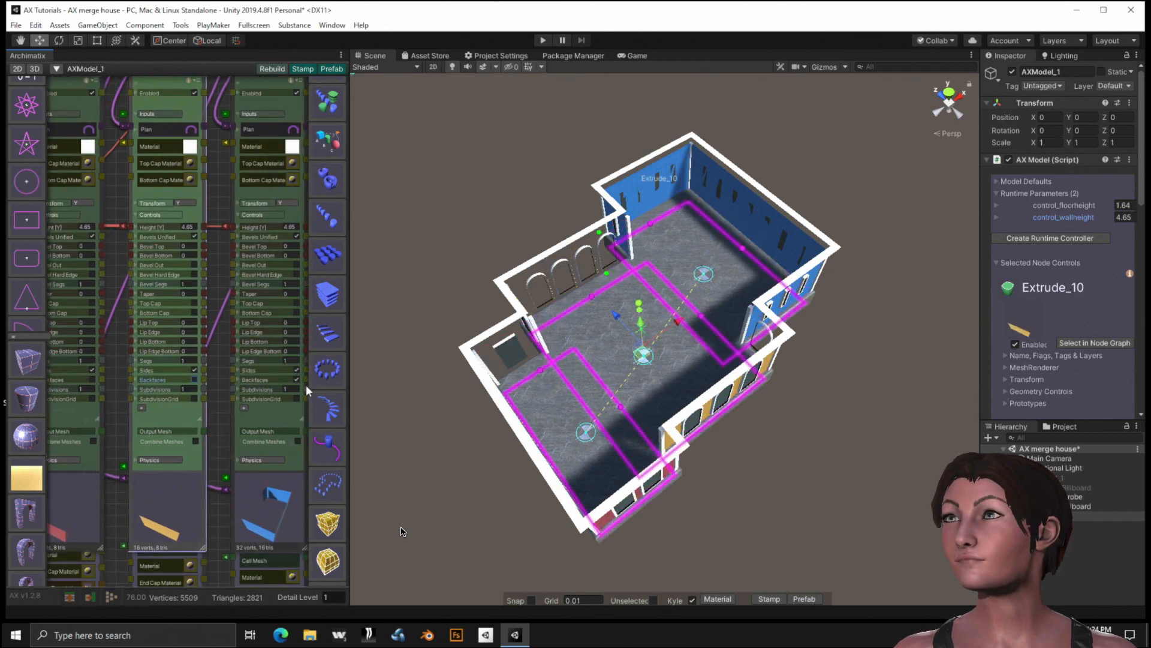
{"action": "left_click", "coordinate": [297, 379]}
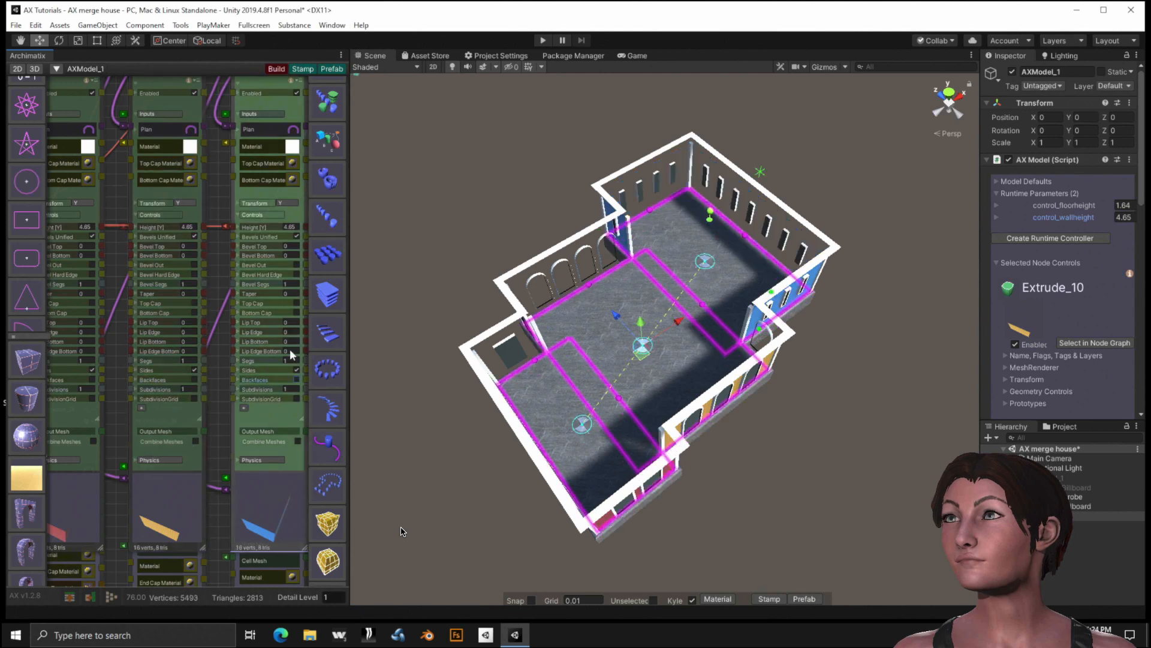
Collapse the controls of the three wall extrusions, Extrude_11, Extrude_10 and Extrude_9.
{"action": "left_click", "coordinate": [258, 214]}
{"action": "left_click", "coordinate": [173, 214]}
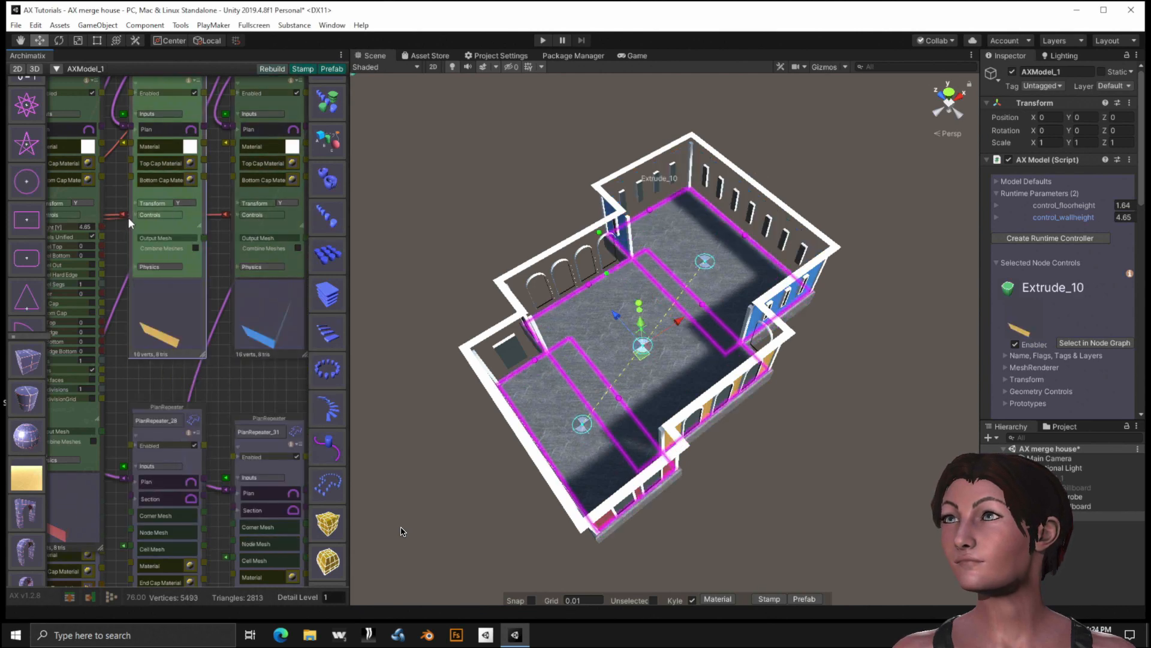
{"action": "left_click", "coordinate": [64, 214]}
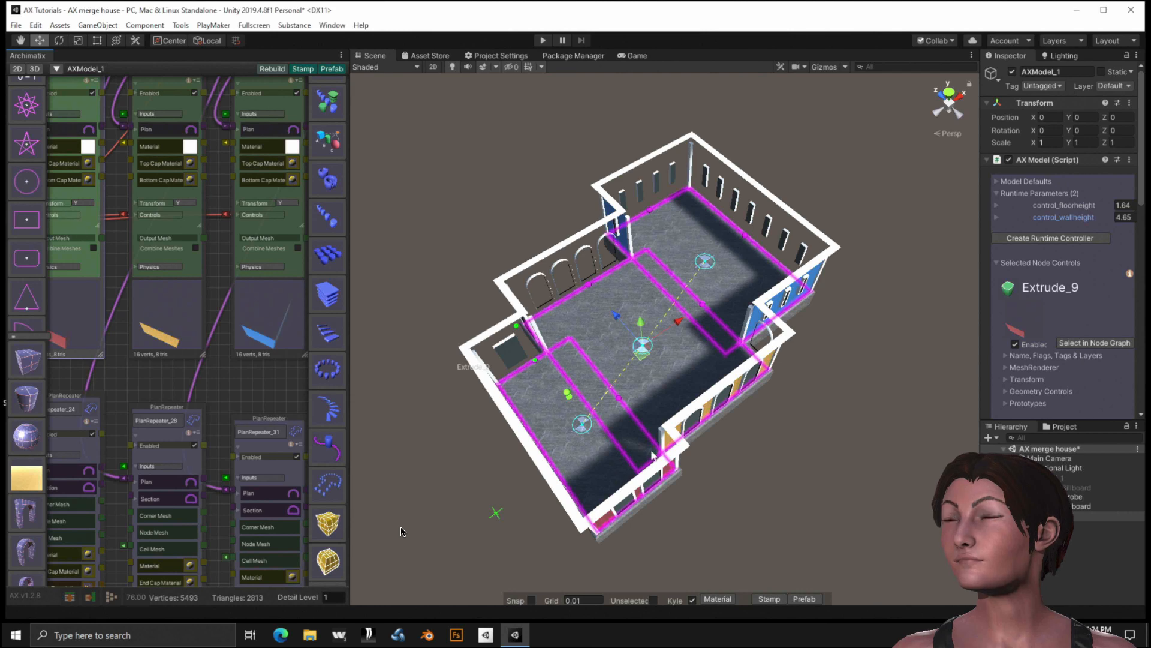
Check the house exterior from a low angle, save the scene and switch the editor to fullscreen.
{"action": "left_click_drag", "start_coordinate": [653, 456], "coordinate": [450, 346], "text": "alt"}
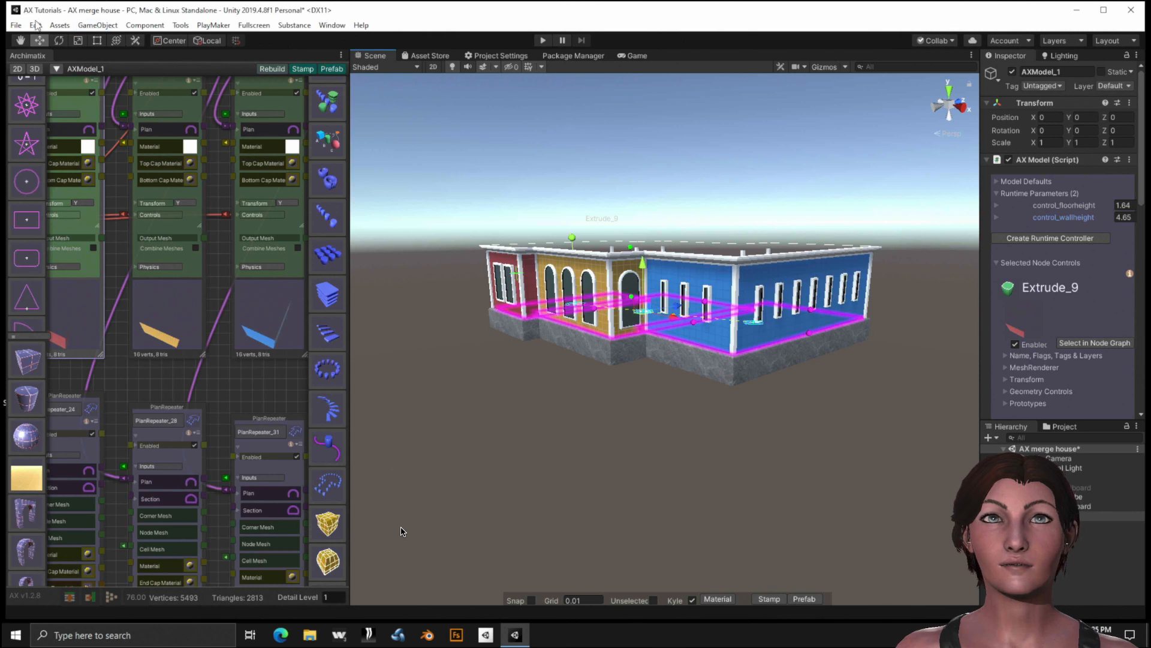
{"action": "left_click", "coordinate": [16, 27]}
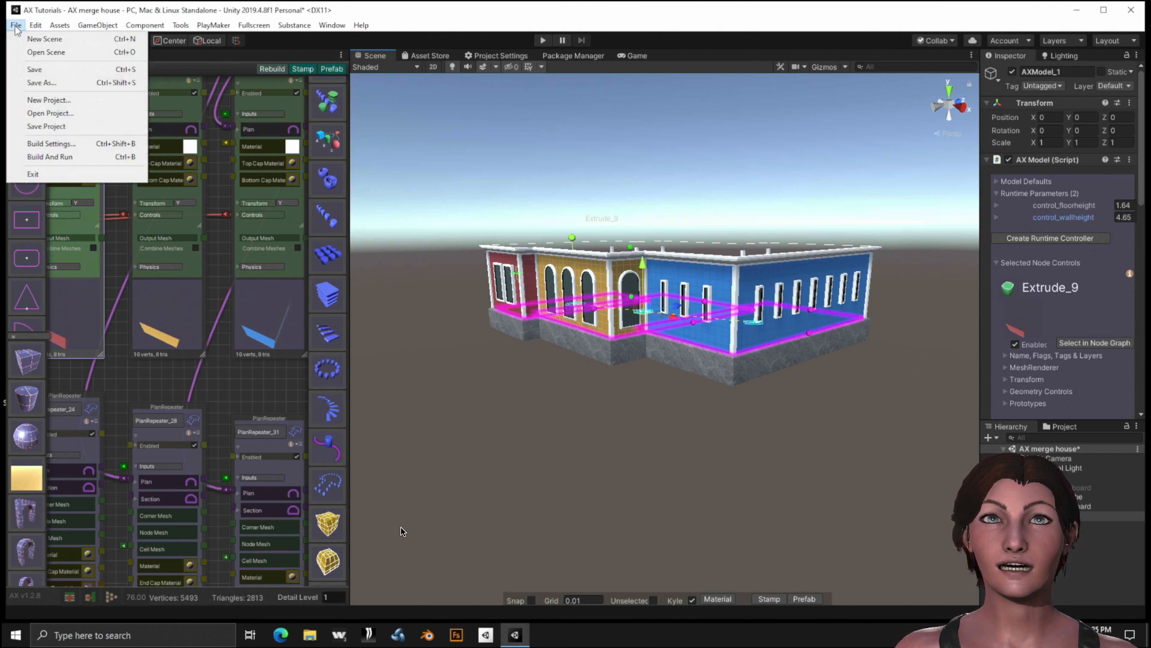
{"action": "left_click", "coordinate": [36, 70]}
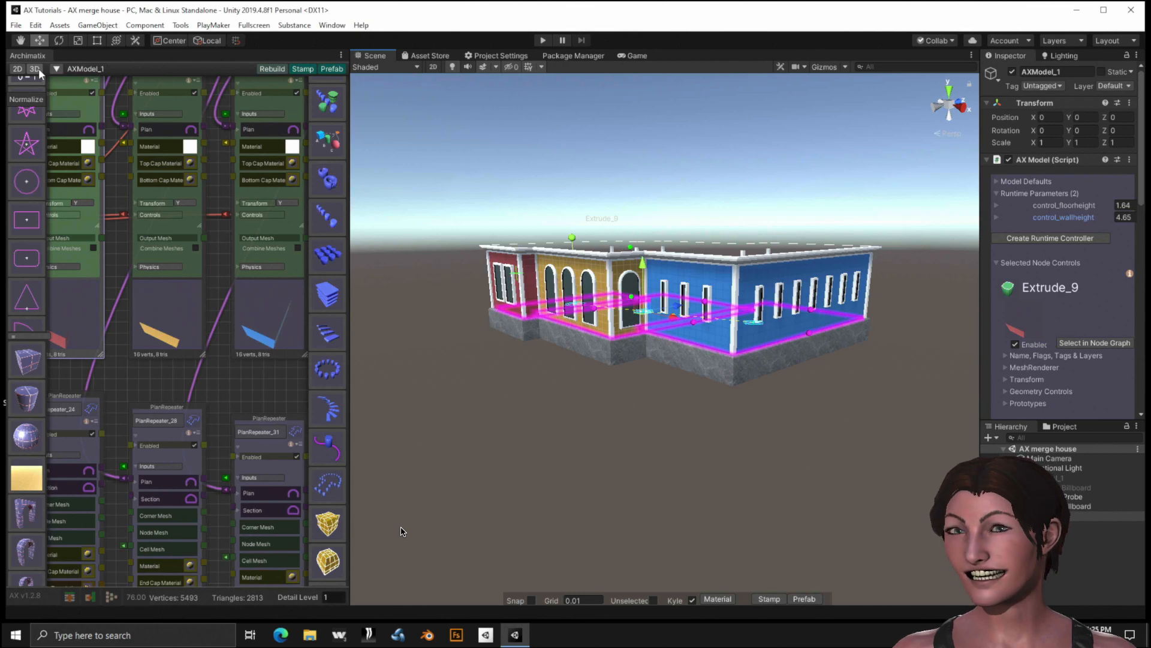
{"action": "key", "text": "F8"}
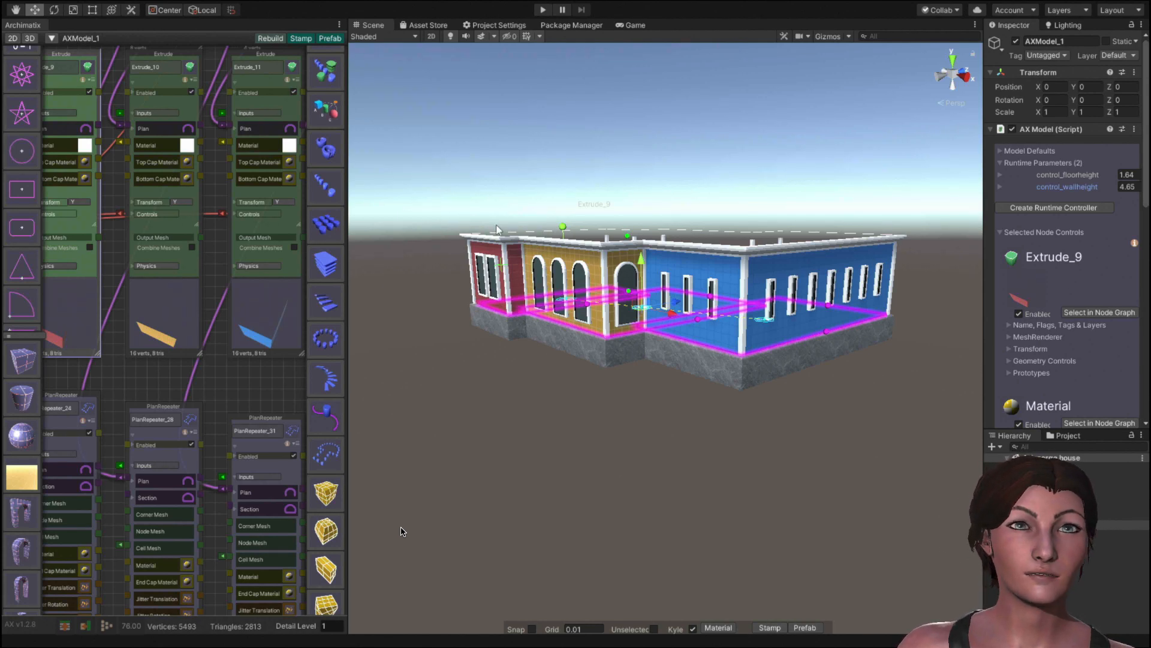
Move PlanSweep_17 and PlanRepeater_21 together so they sit beside the floor slab node in the graph.
{"action": "scroll", "coordinate": [206, 248], "scroll_direction": "down", "scroll_amount": 8}
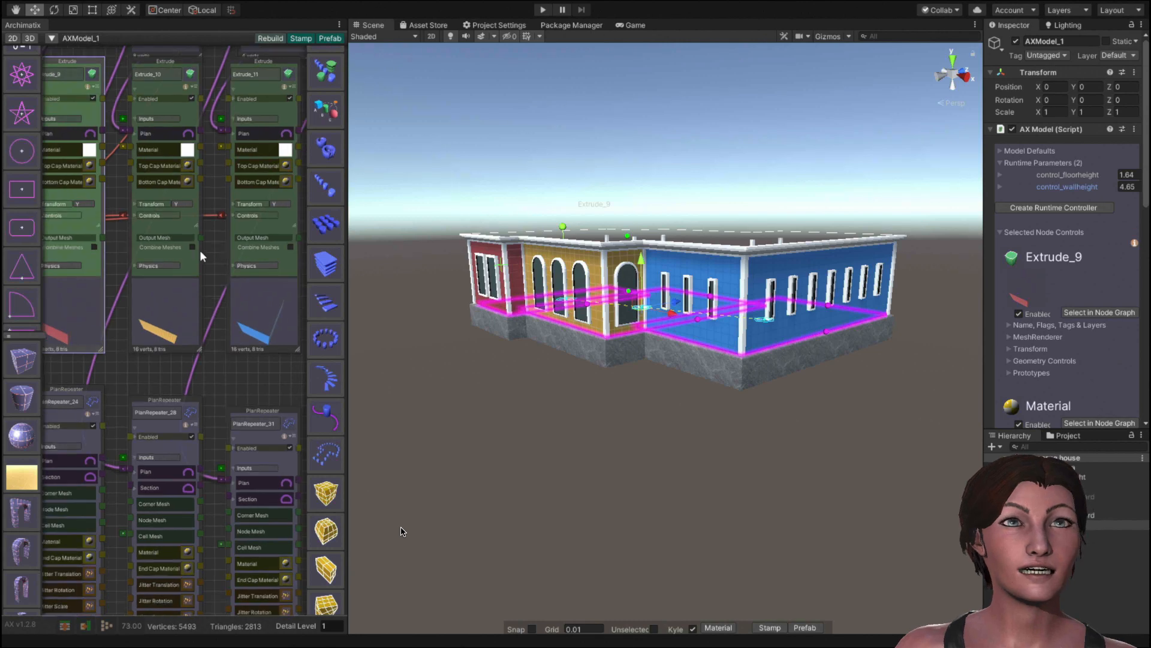
{"action": "scroll", "coordinate": [211, 251], "scroll_direction": "down", "scroll_amount": 4}
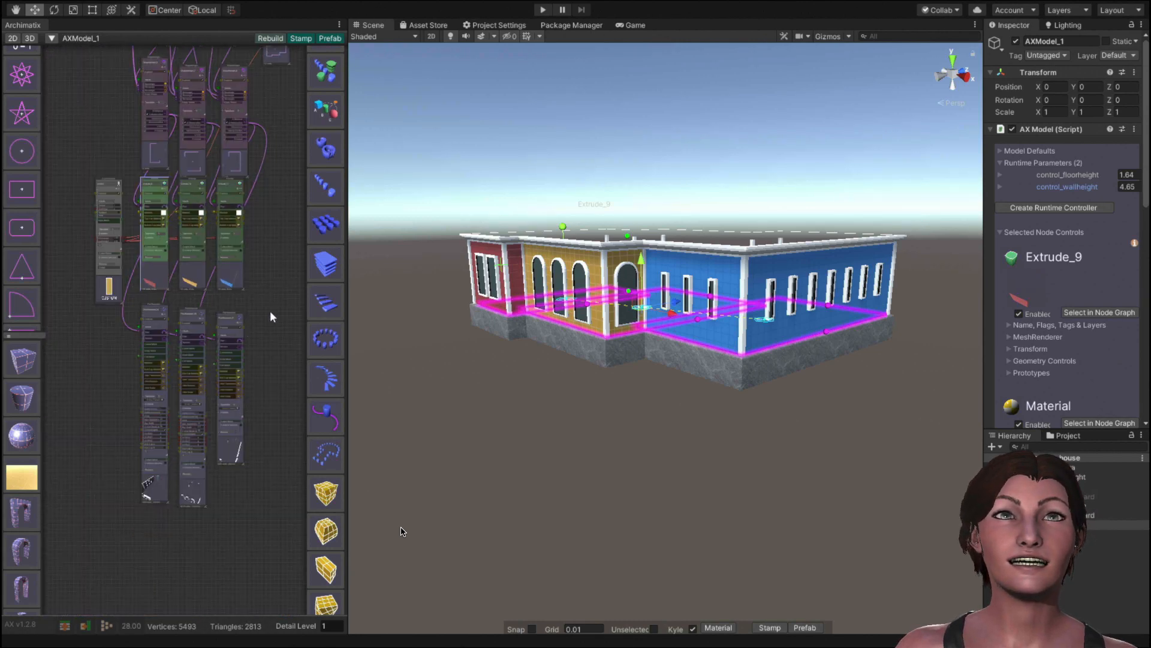
{"action": "middle_click_drag", "start_coordinate": [269, 289], "coordinate": [113, 358]}
{"action": "middle_click_drag", "start_coordinate": [224, 311], "coordinate": [161, 365]}
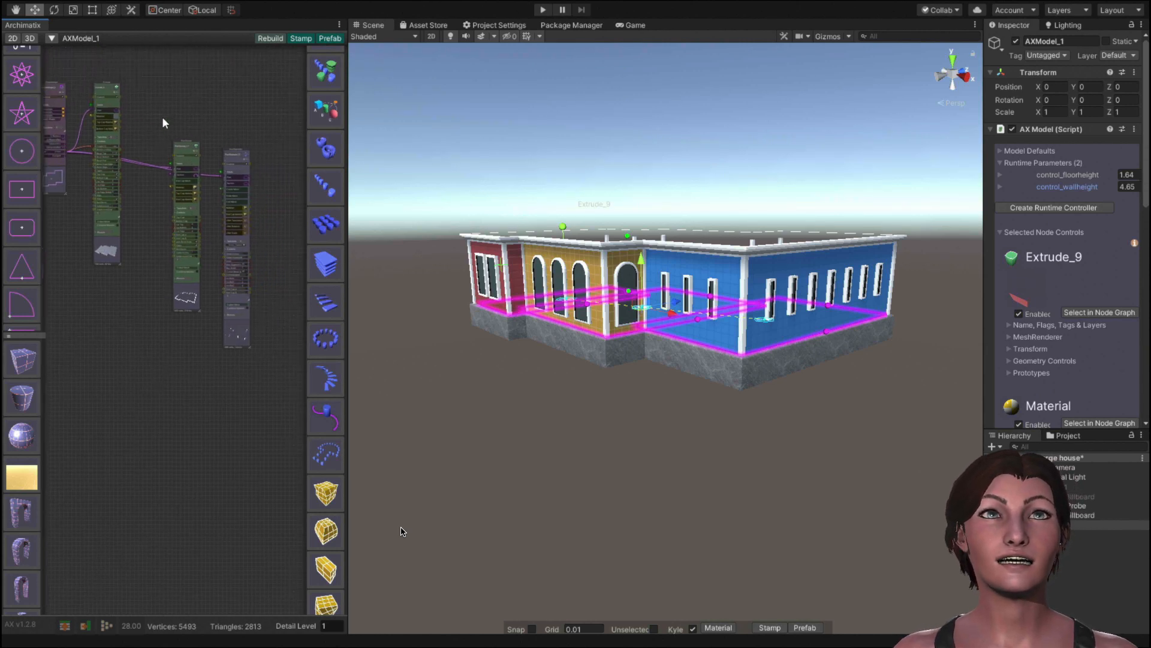
{"action": "left_click_drag", "start_coordinate": [162, 117], "coordinate": [205, 238]}
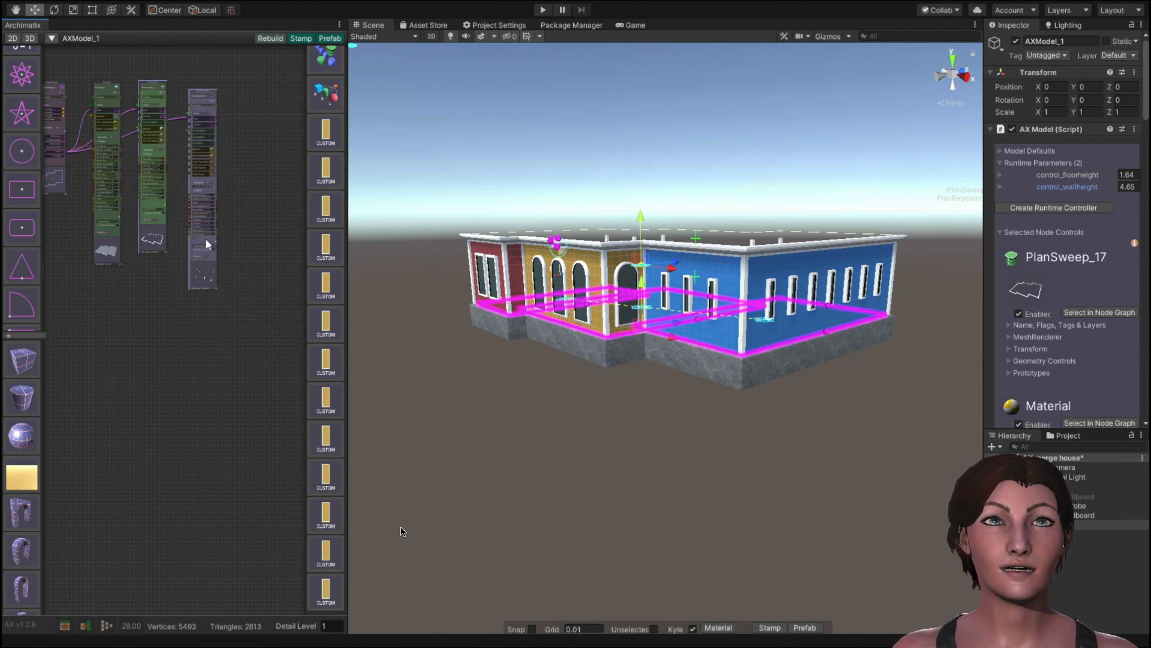
Add a ContourExtruder node to the graph and place it in the free space beside PlanRepeater_21.
{"action": "scroll", "coordinate": [318, 270], "scroll_direction": "up", "scroll_amount": 3}
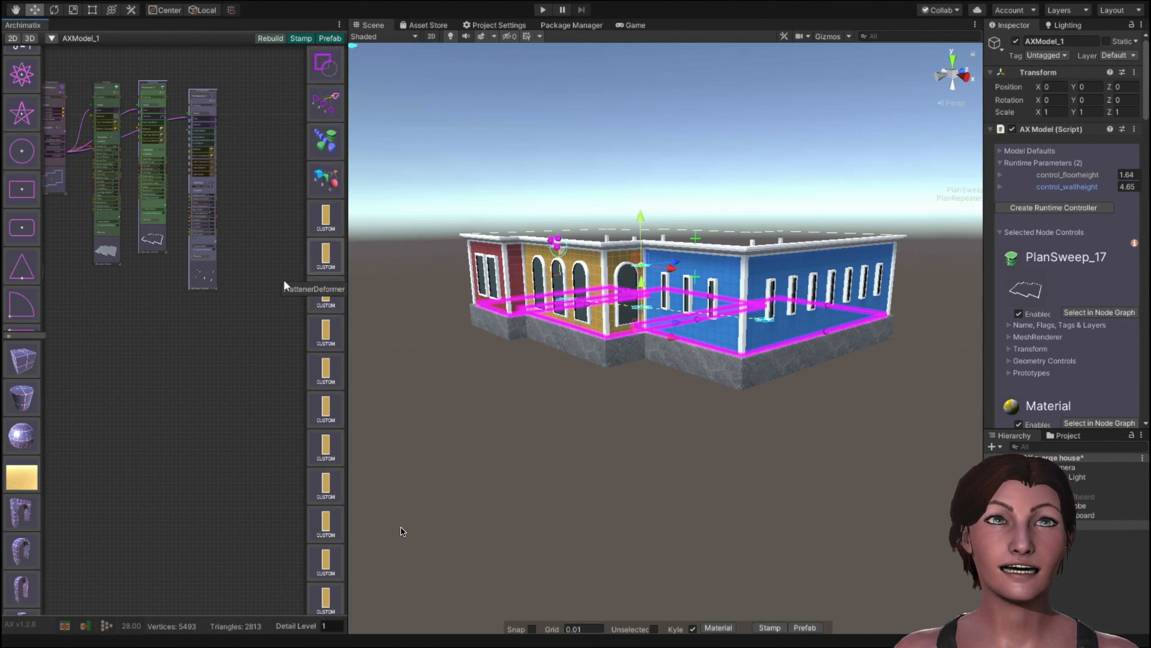
{"action": "left_click", "coordinate": [272, 300]}
{"action": "scroll", "coordinate": [319, 230], "scroll_direction": "up", "scroll_amount": 5}
{"action": "scroll", "coordinate": [318, 234], "scroll_direction": "down", "scroll_amount": 8}
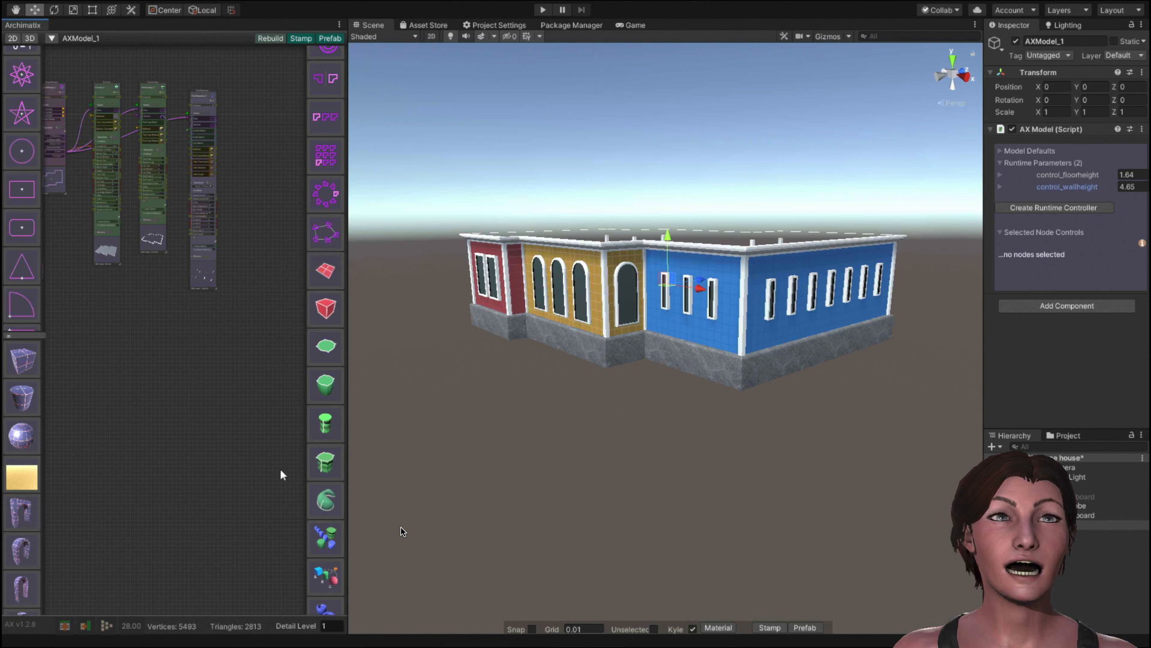
{"action": "left_click", "coordinate": [333, 499]}
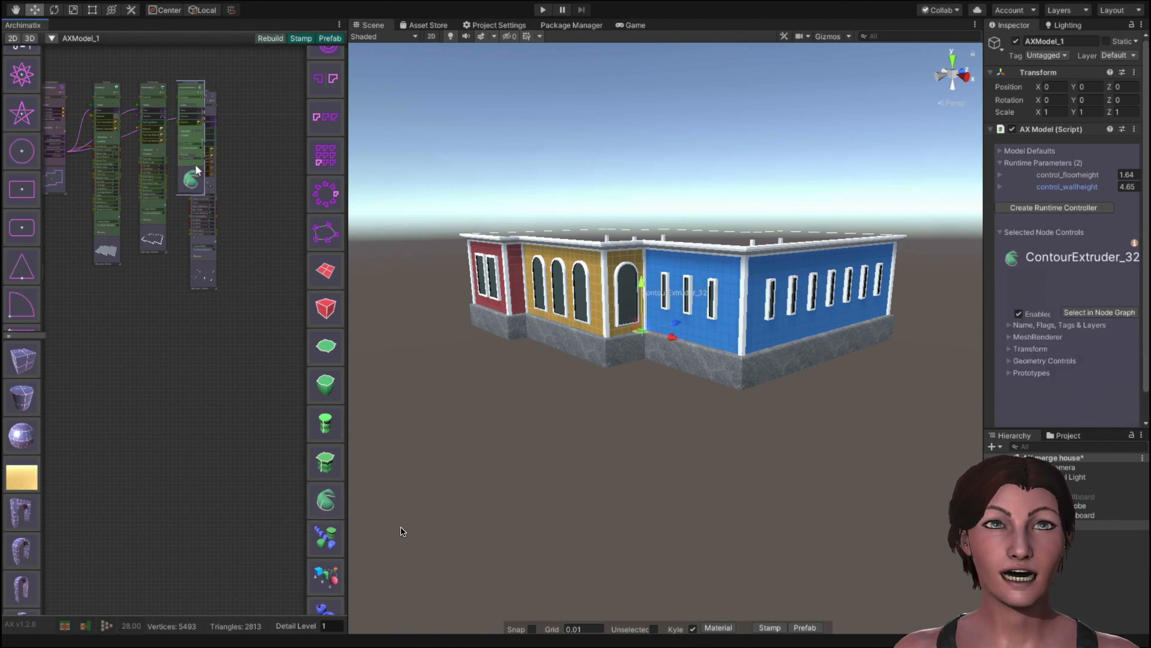
{"action": "left_click_drag", "start_coordinate": [195, 164], "coordinate": [260, 236]}
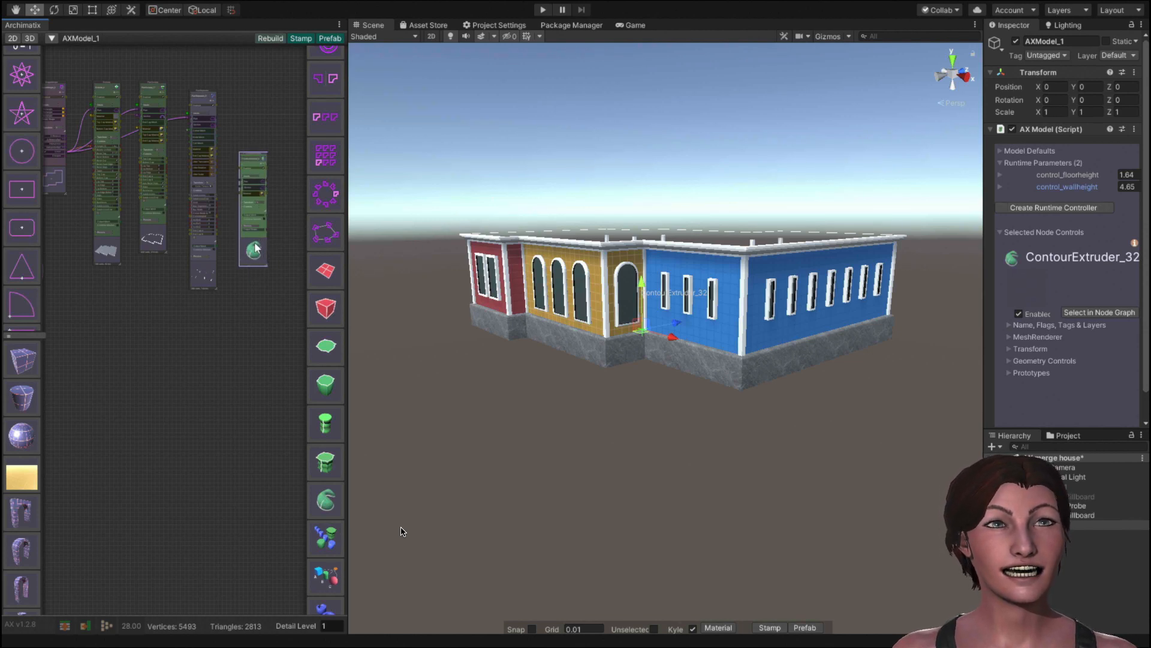
{"action": "scroll", "coordinate": [255, 249], "scroll_direction": "up", "scroll_amount": 3}
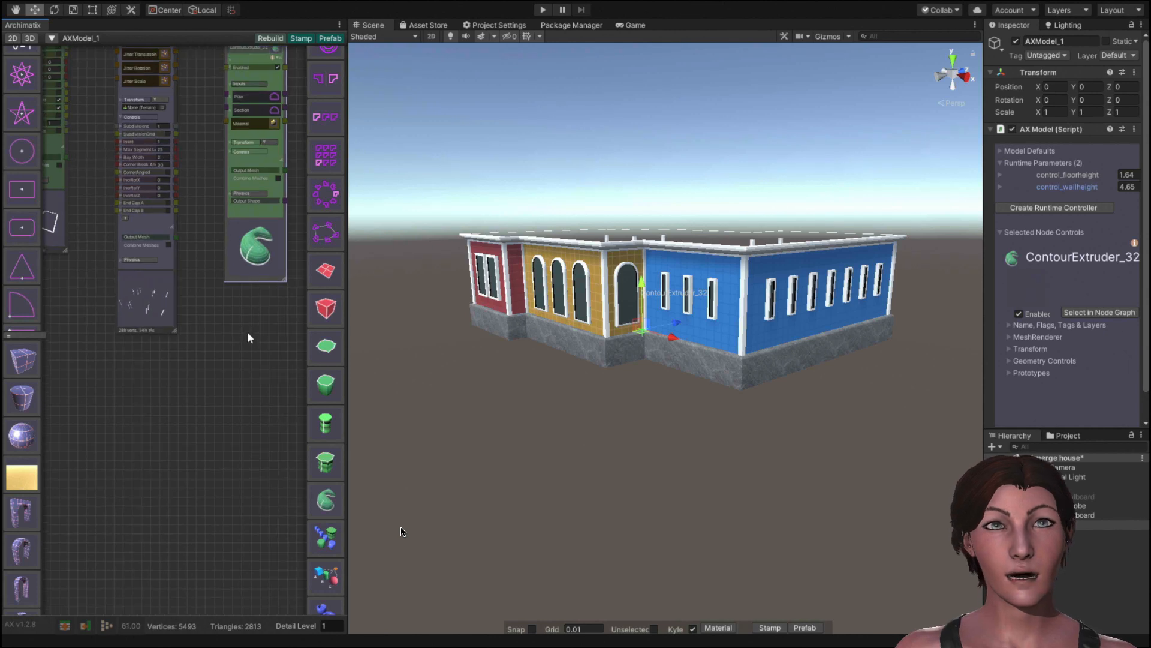
Expand the Controls section of the ContourExtruder node.
{"action": "middle_click_drag", "start_coordinate": [247, 333], "coordinate": [211, 531]}
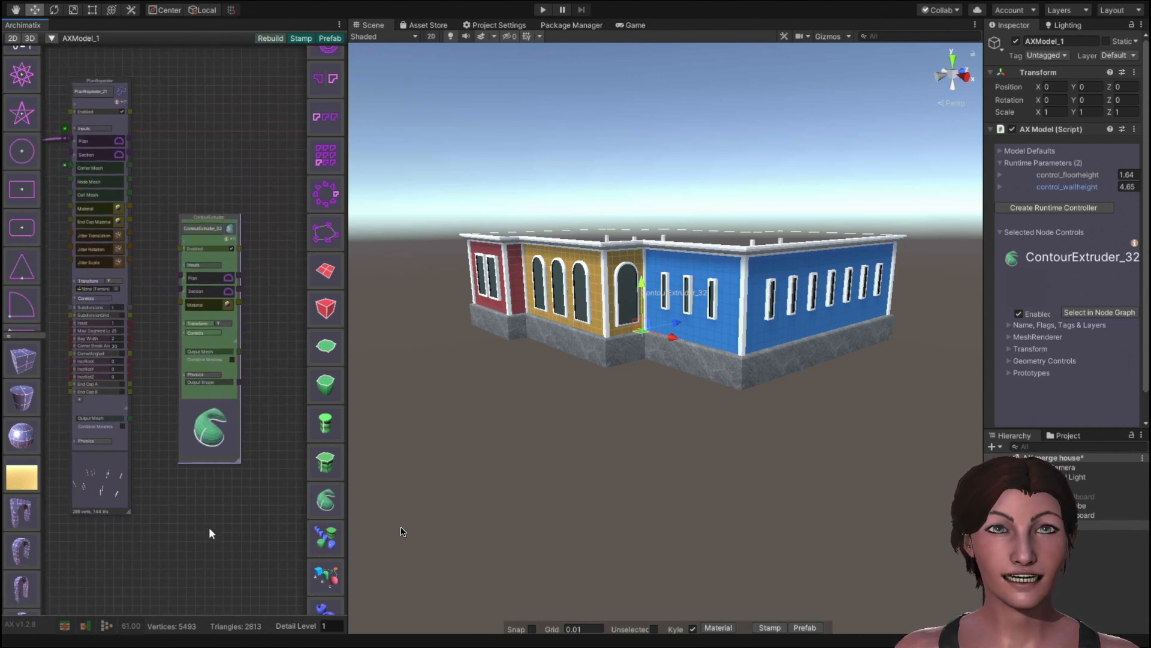
{"action": "scroll", "coordinate": [211, 470], "scroll_direction": "up", "scroll_amount": 2}
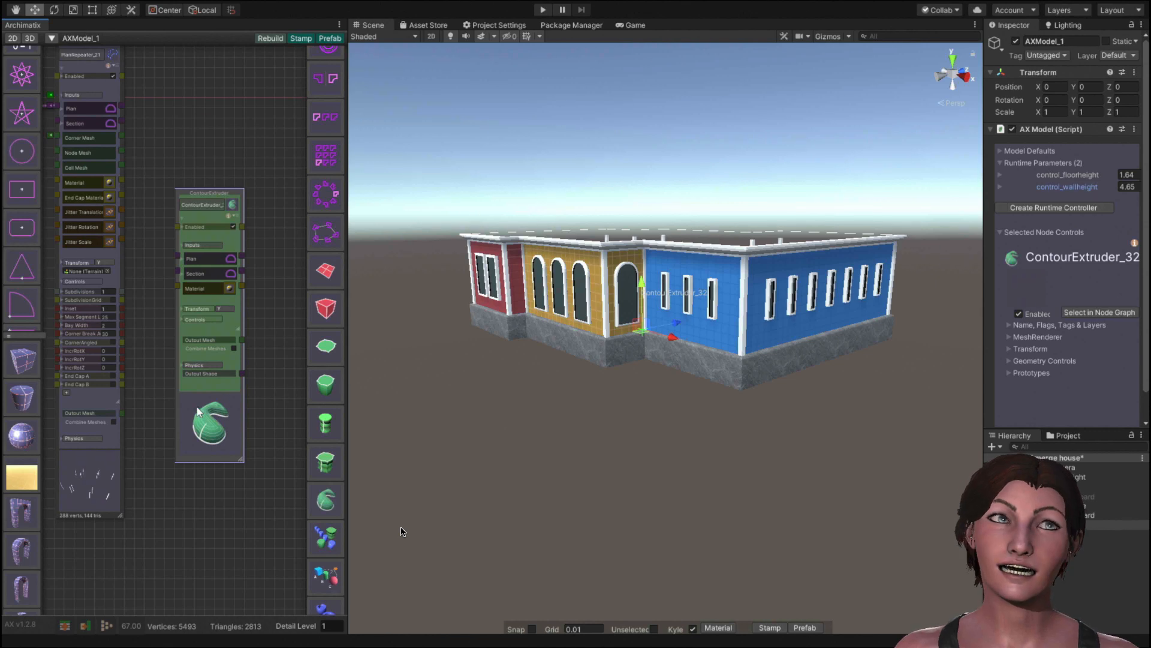
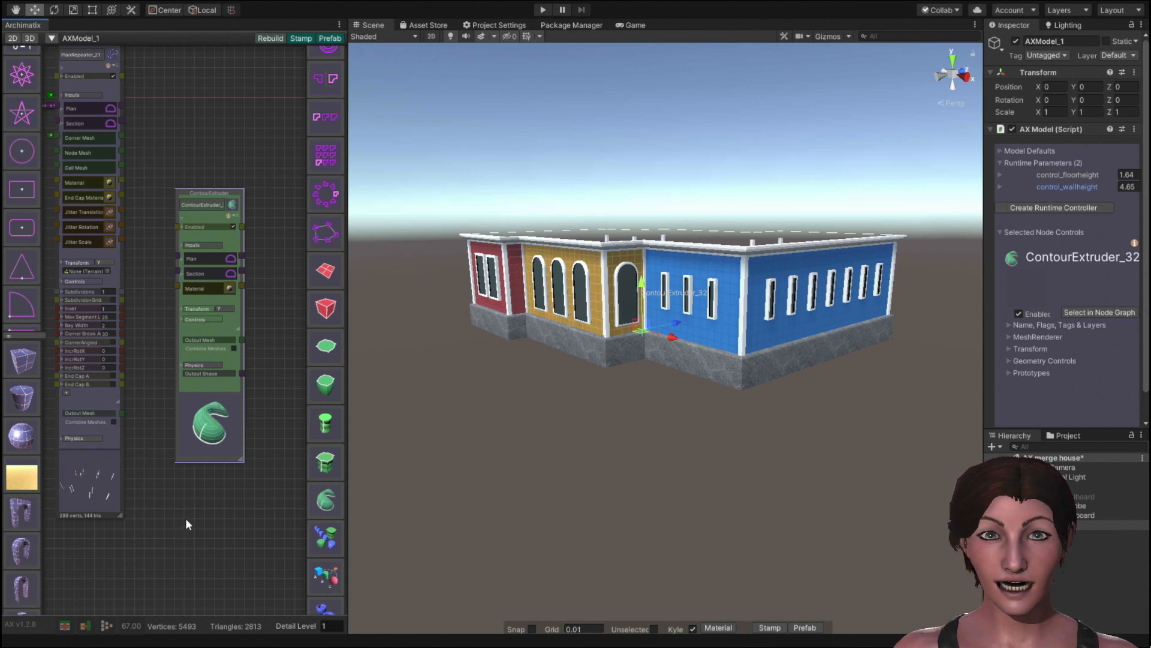
{"action": "scroll", "coordinate": [186, 517], "scroll_direction": "down", "scroll_amount": 2}
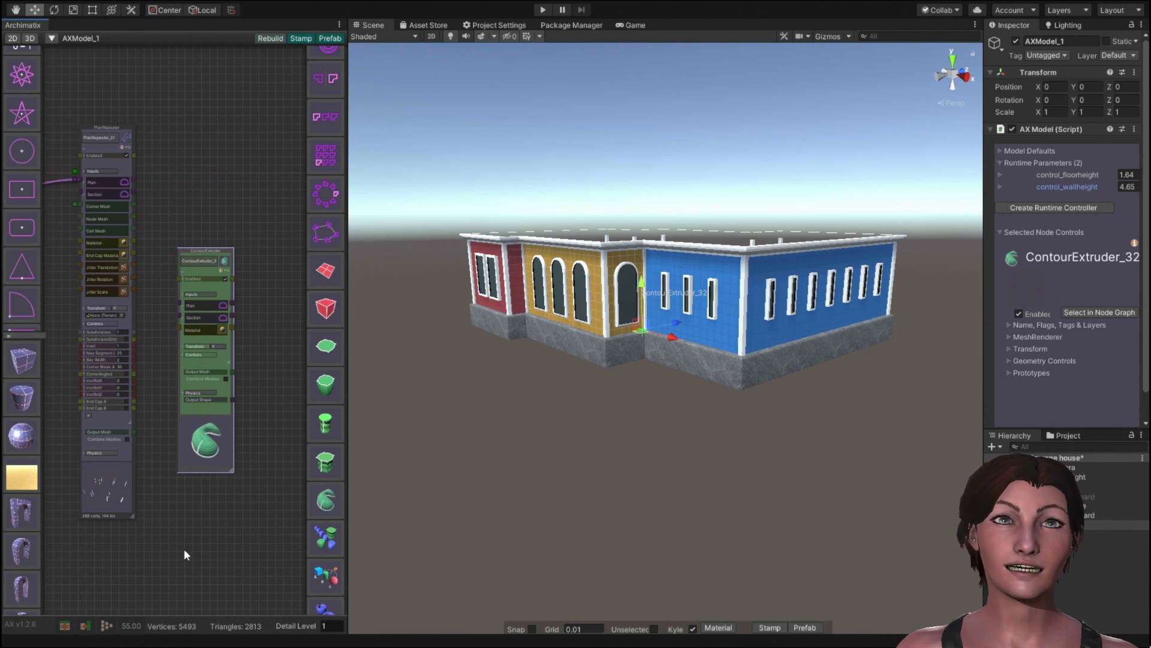
{"action": "scroll", "coordinate": [184, 548], "scroll_direction": "up", "scroll_amount": 4}
{"action": "middle_click_drag", "start_coordinate": [243, 567], "coordinate": [121, 545]}
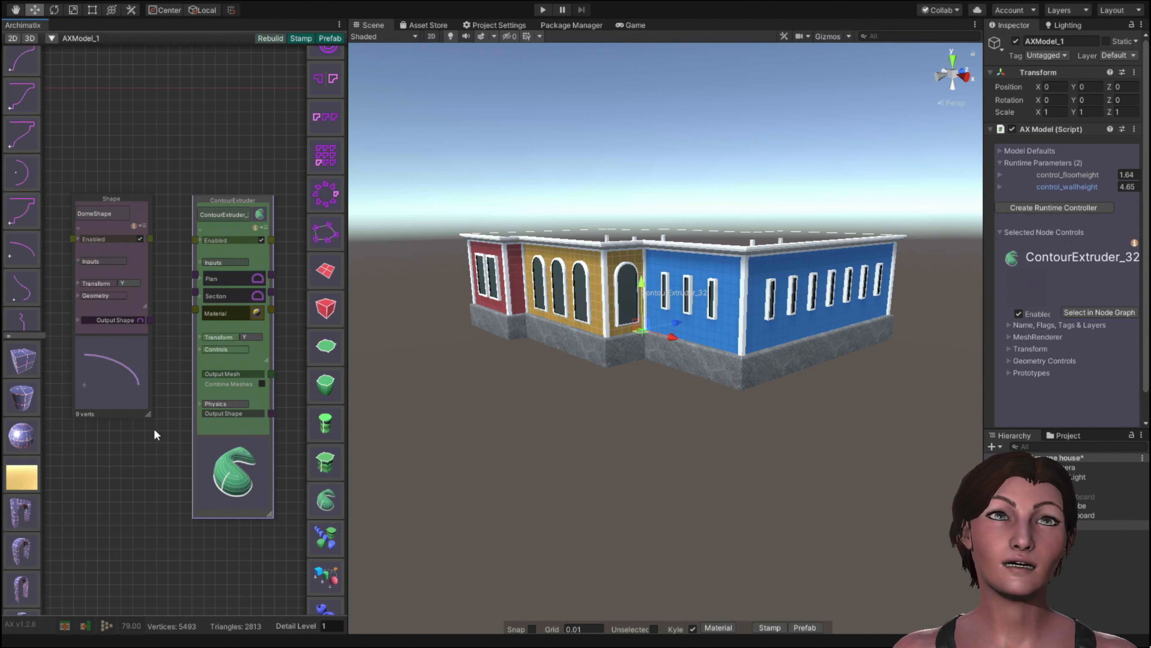
{"action": "left_click", "coordinate": [223, 348]}
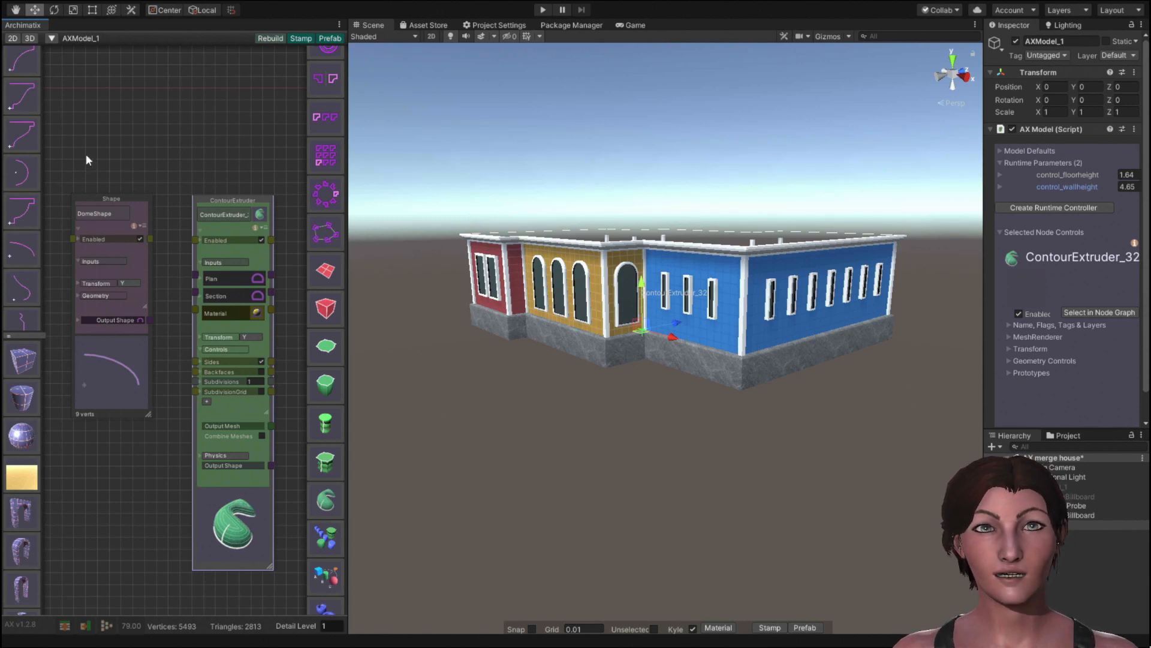
Delete the DomeShape node and add a FreeCurve node in its place beside the ContourExtruder.
{"action": "left_click_drag", "start_coordinate": [78, 143], "coordinate": [142, 415]}
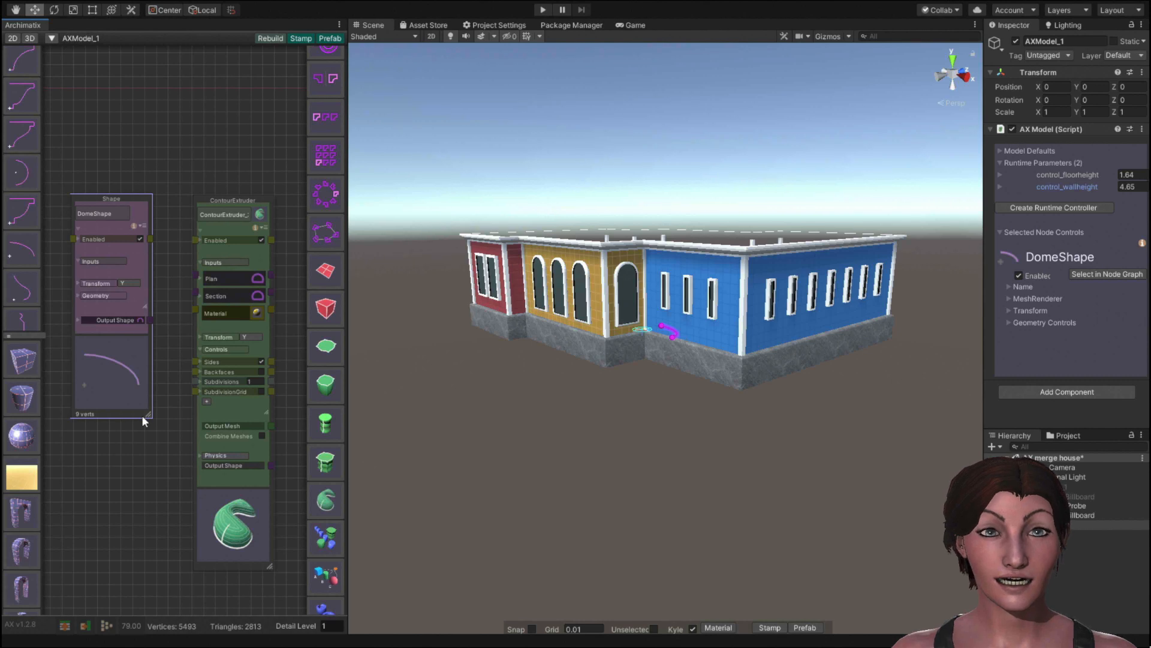
{"action": "key", "text": "Delete"}
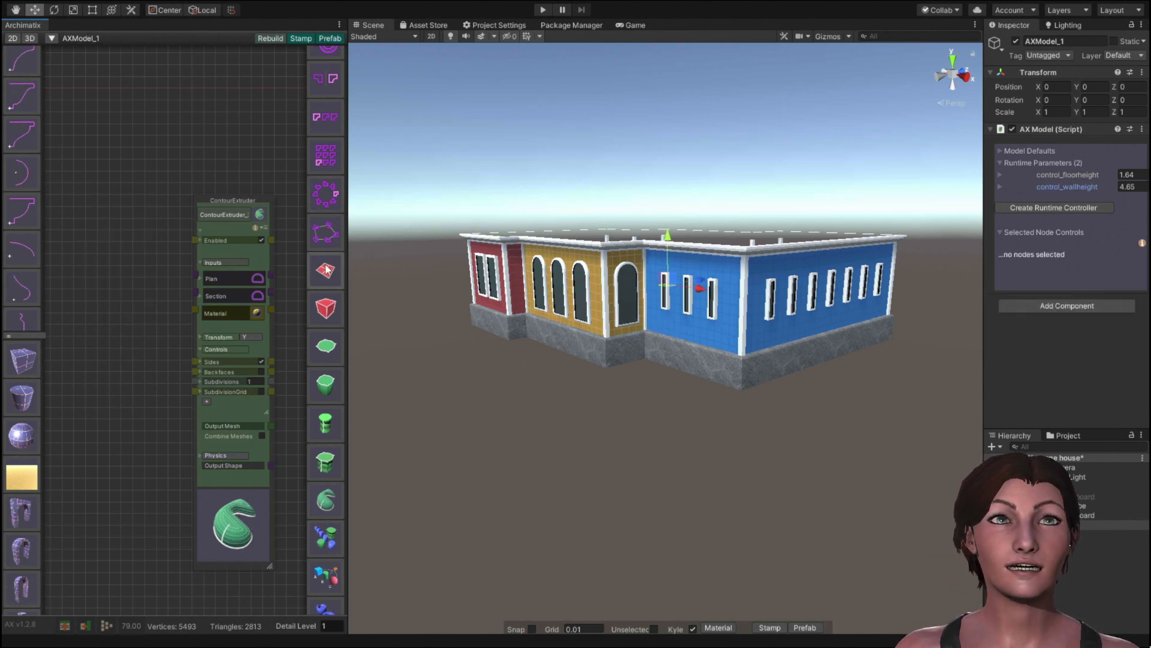
{"action": "scroll", "coordinate": [329, 259], "scroll_direction": "up", "scroll_amount": 5}
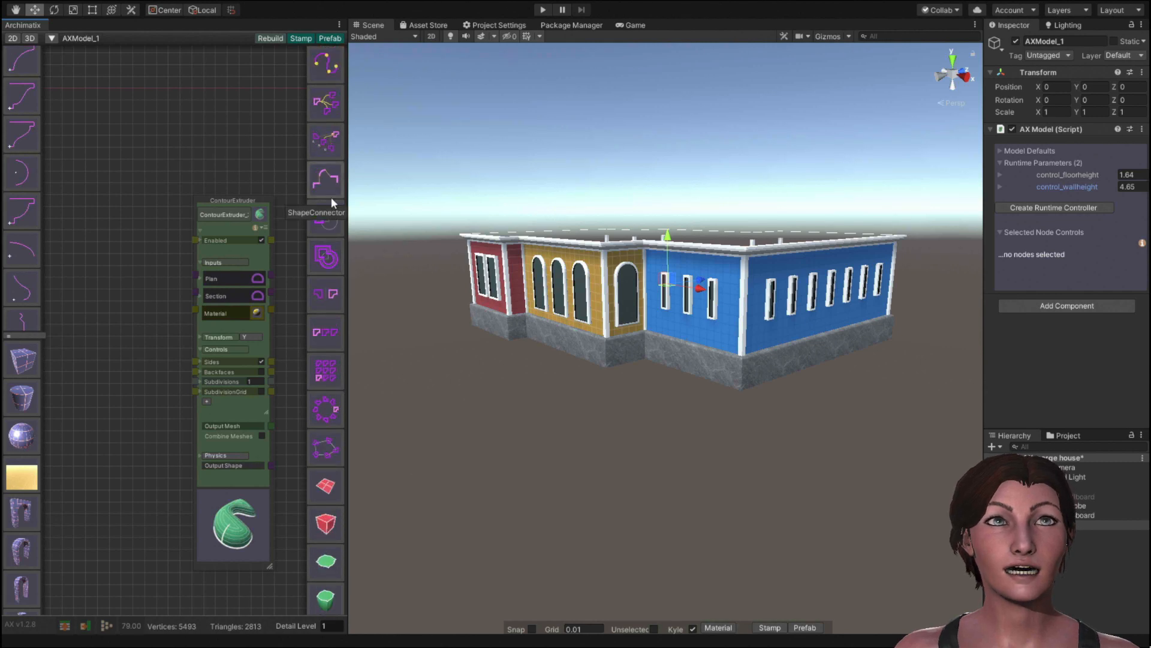
{"action": "left_click", "coordinate": [326, 63]}
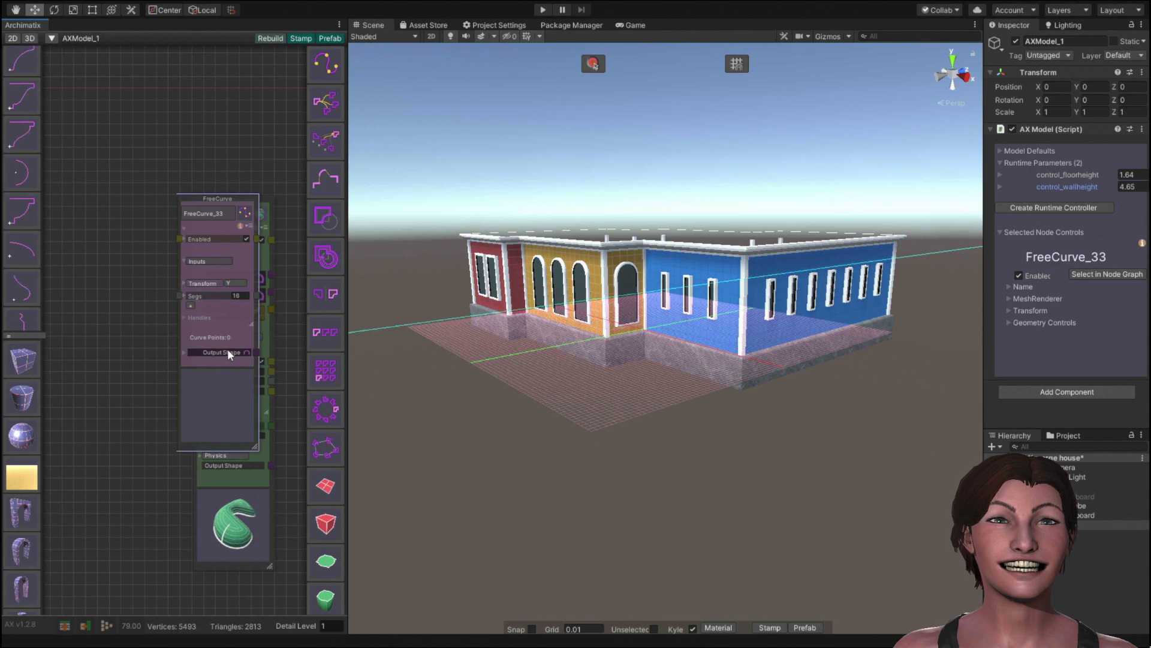
{"action": "left_click_drag", "start_coordinate": [234, 333], "coordinate": [137, 351]}
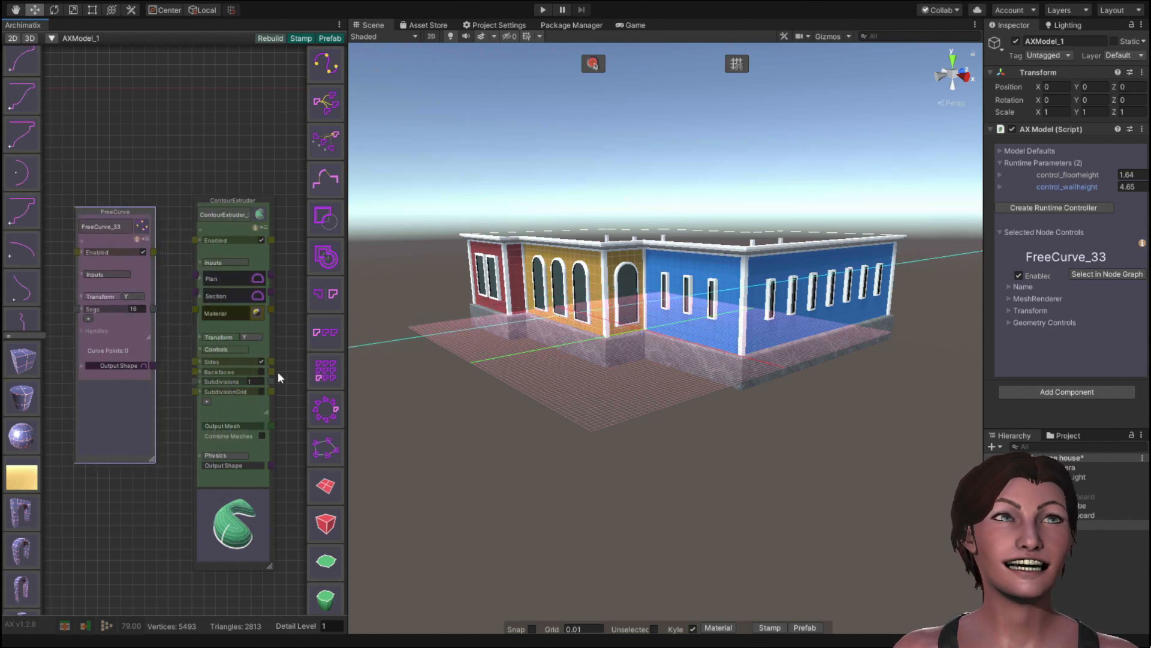
Set the transform axis of the FreeCurve node to X so its drawing plane stands upright.
{"action": "left_click", "coordinate": [134, 296]}
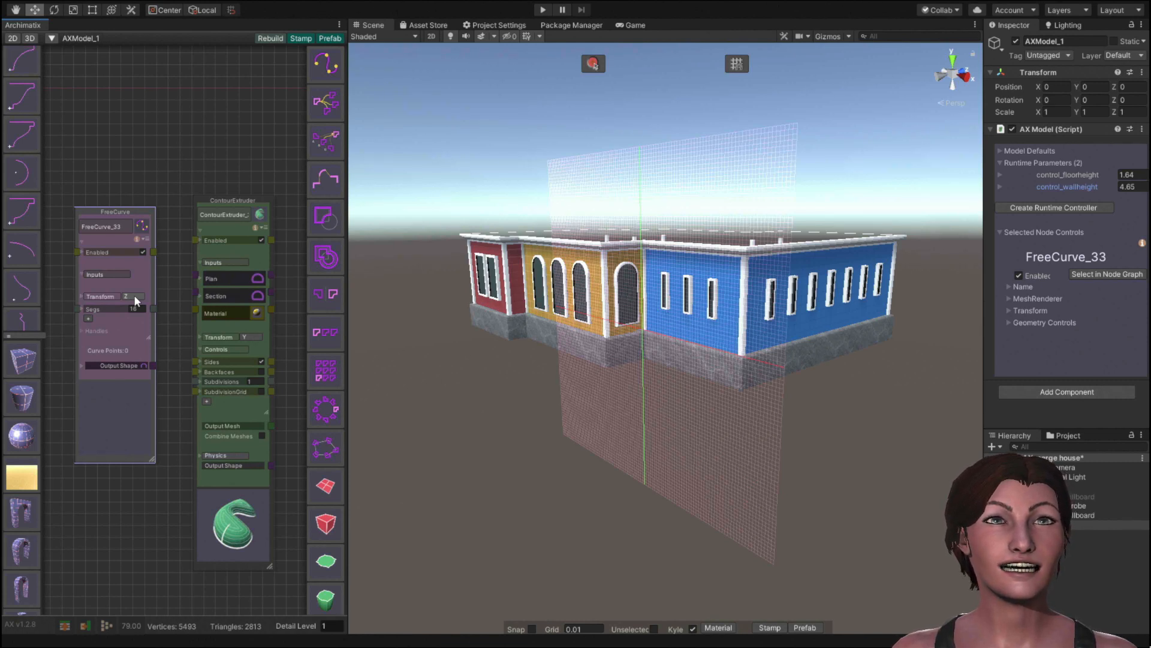
{"action": "left_click", "coordinate": [135, 296]}
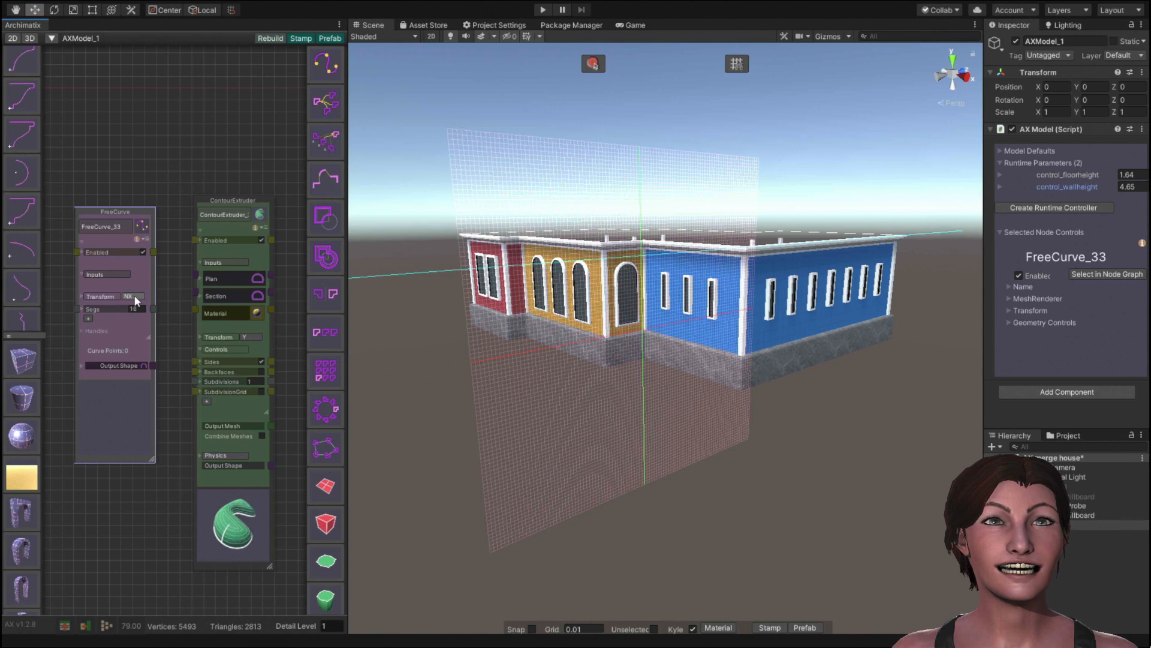
{"action": "left_click", "coordinate": [134, 297]}
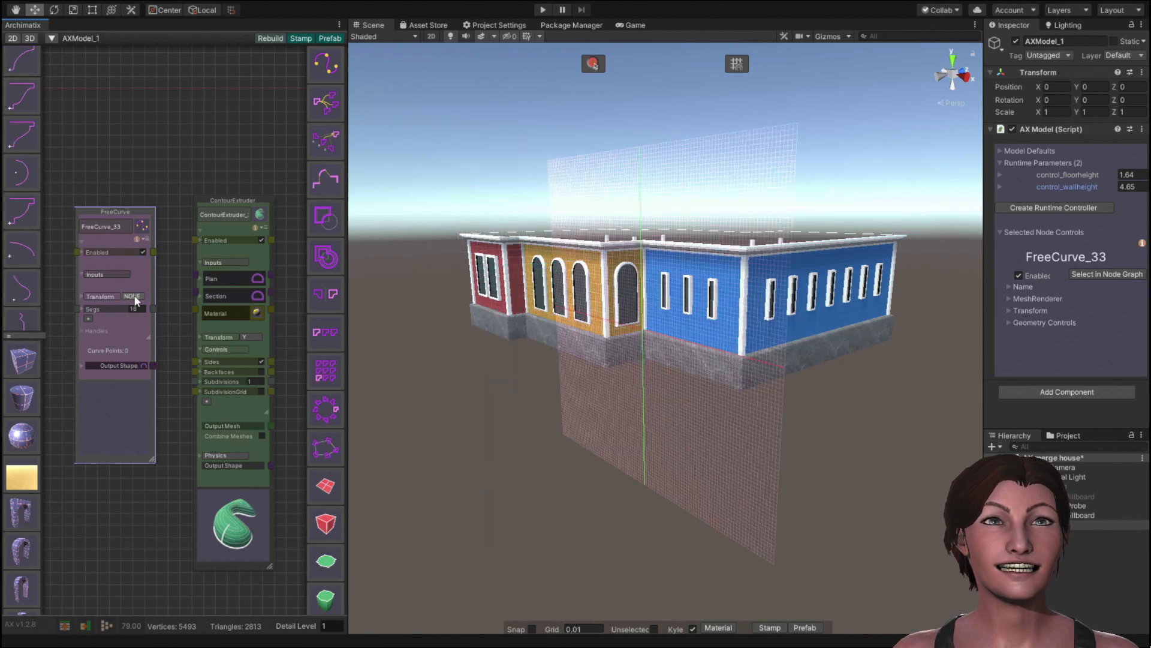
{"action": "left_click", "coordinate": [135, 296]}
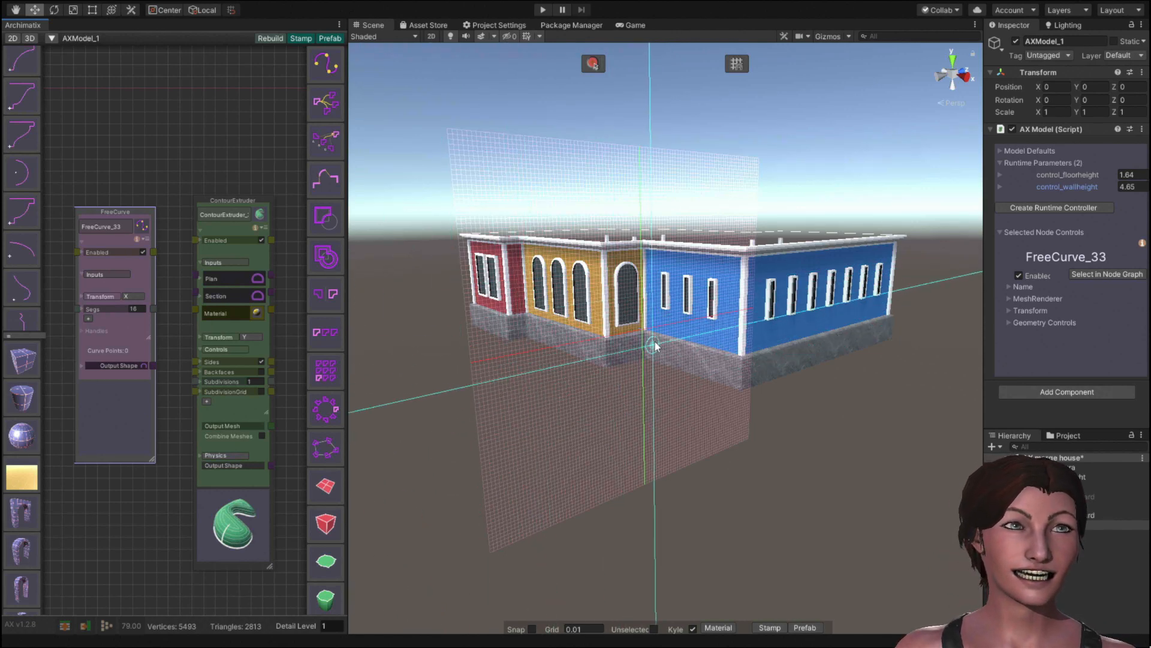
Draw a three-point free curve from the grid origin through about (-4.65, 5.32) to about (-12.3, 10.10), then leave point-adding mode.
{"action": "left_click_drag", "start_coordinate": [638, 391], "coordinate": [473, 353], "text": "alt"}
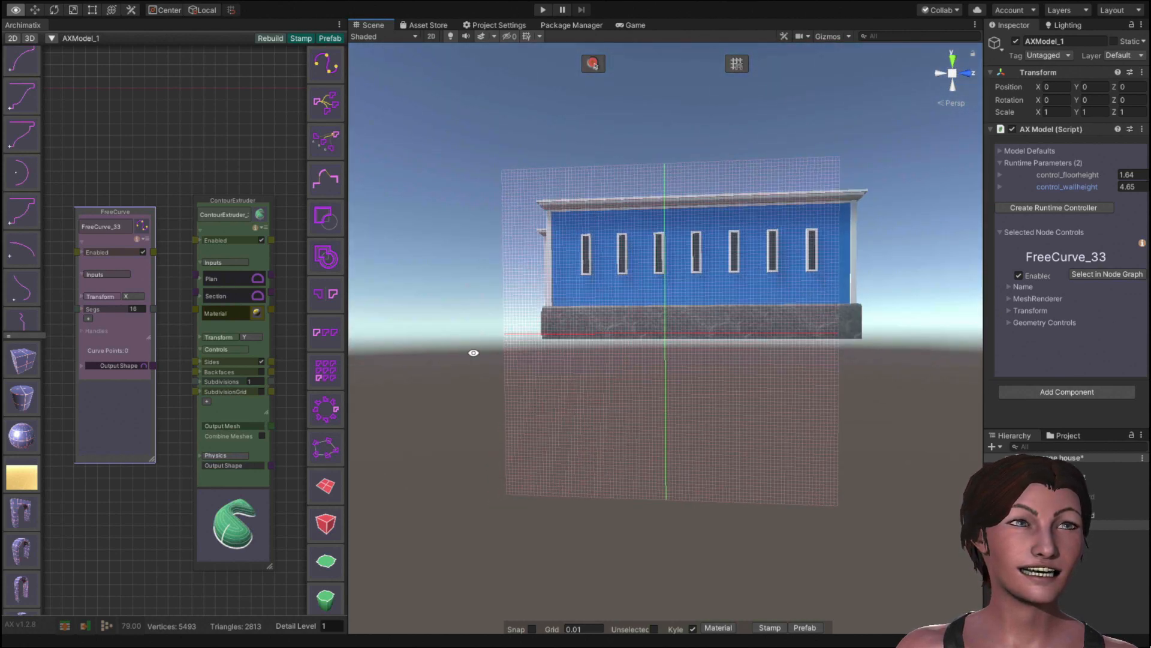
{"action": "scroll", "coordinate": [659, 353], "scroll_direction": "up", "scroll_amount": 3}
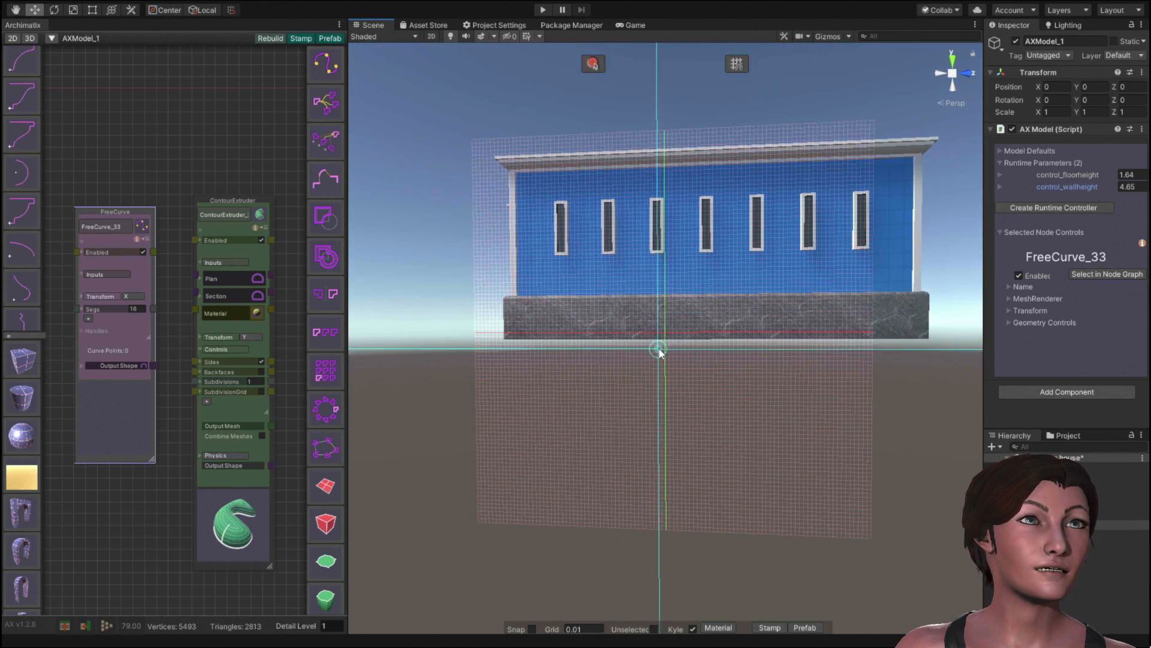
{"action": "scroll", "coordinate": [659, 353], "scroll_direction": "up", "scroll_amount": 5}
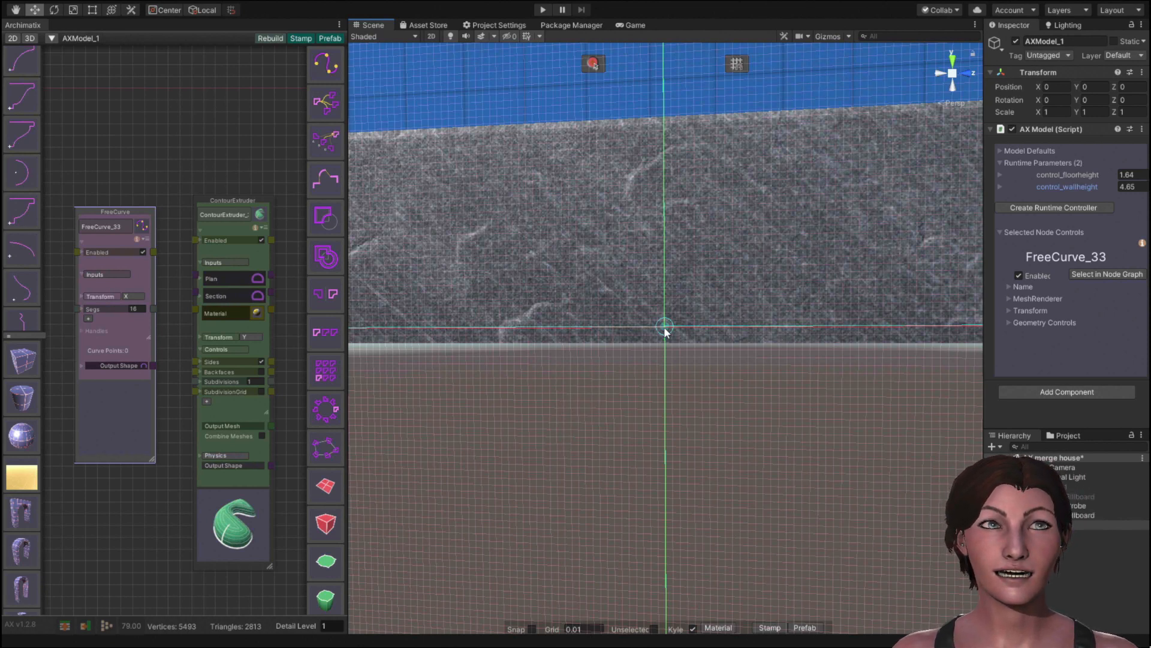
{"action": "left_click", "coordinate": [664, 328]}
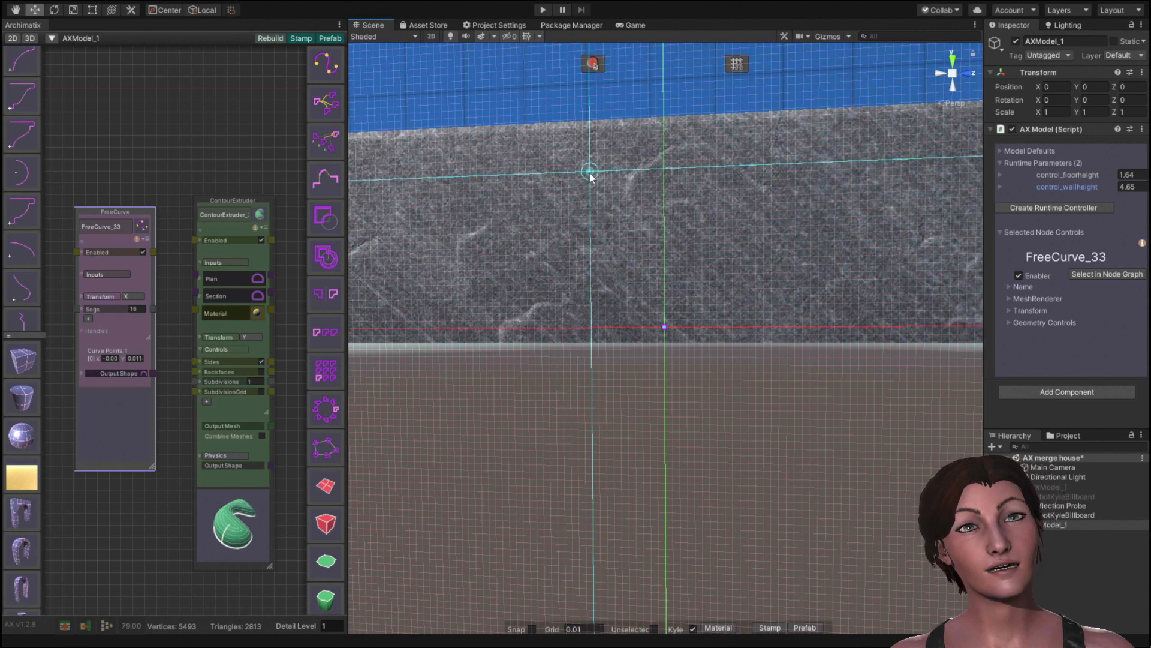
{"action": "left_click", "coordinate": [528, 172]}
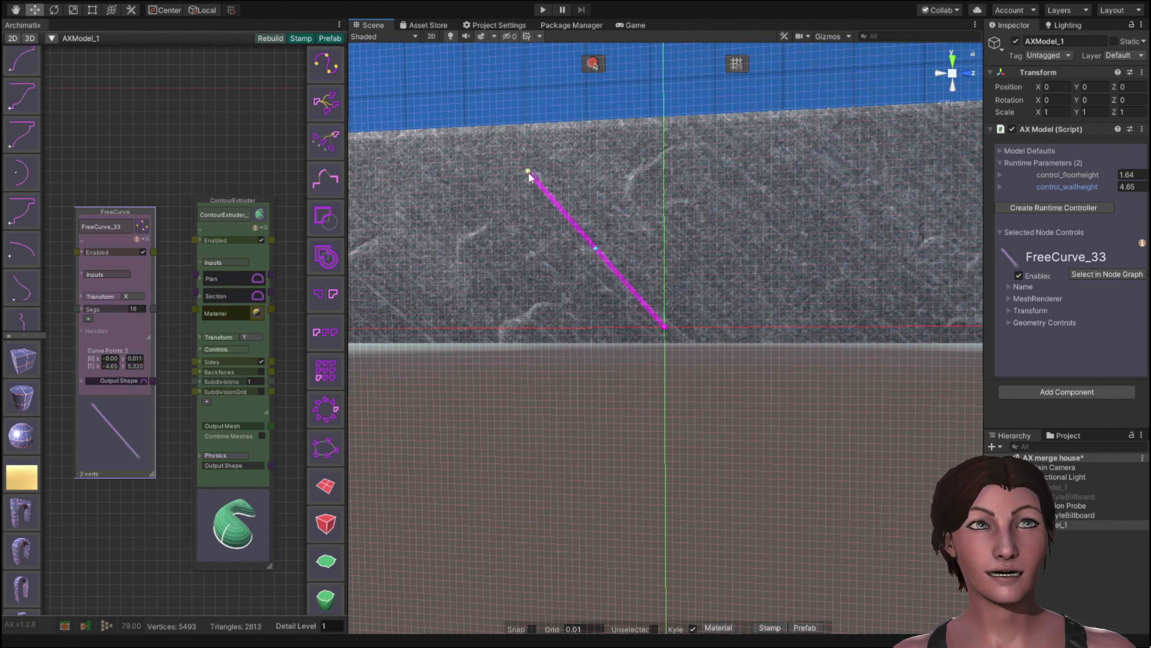
{"action": "middle_click_drag", "start_coordinate": [473, 153], "coordinate": [706, 369]}
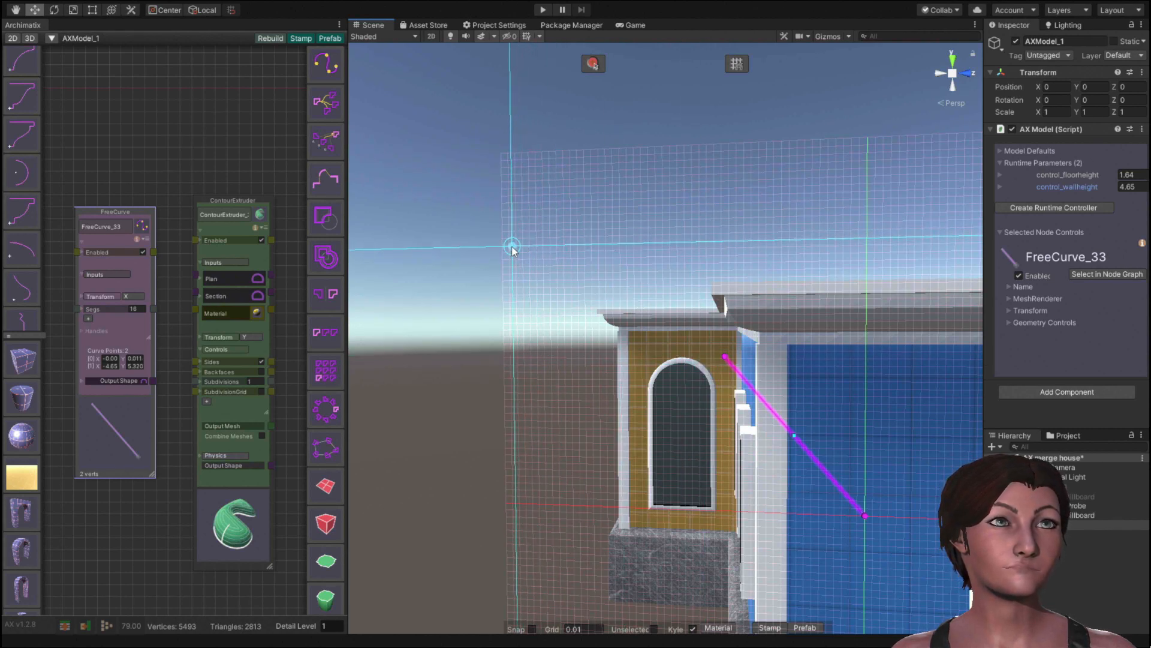
{"action": "left_click", "coordinate": [505, 224]}
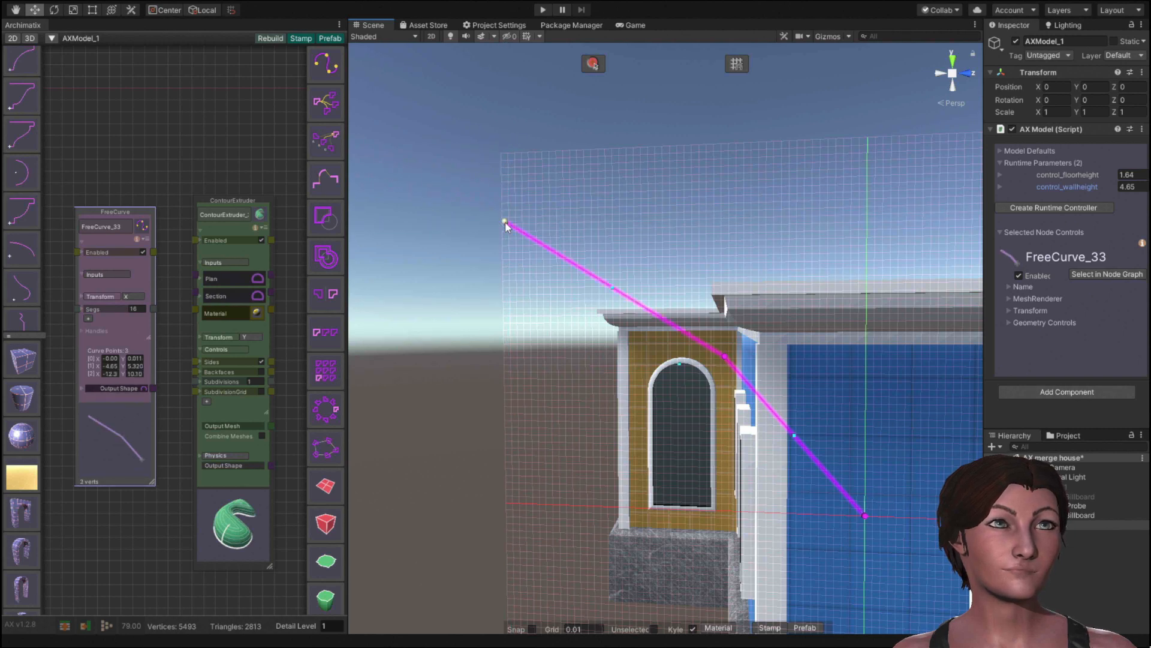
{"action": "scroll", "coordinate": [506, 226], "scroll_direction": "down", "scroll_amount": 3}
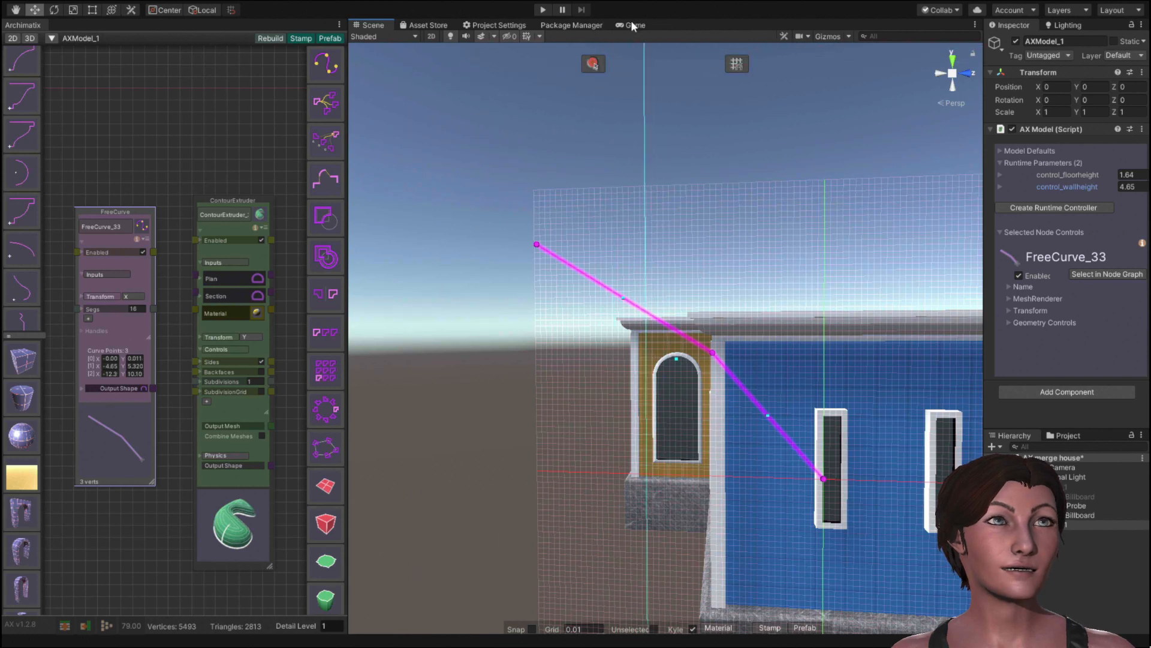
{"action": "left_click", "coordinate": [593, 63]}
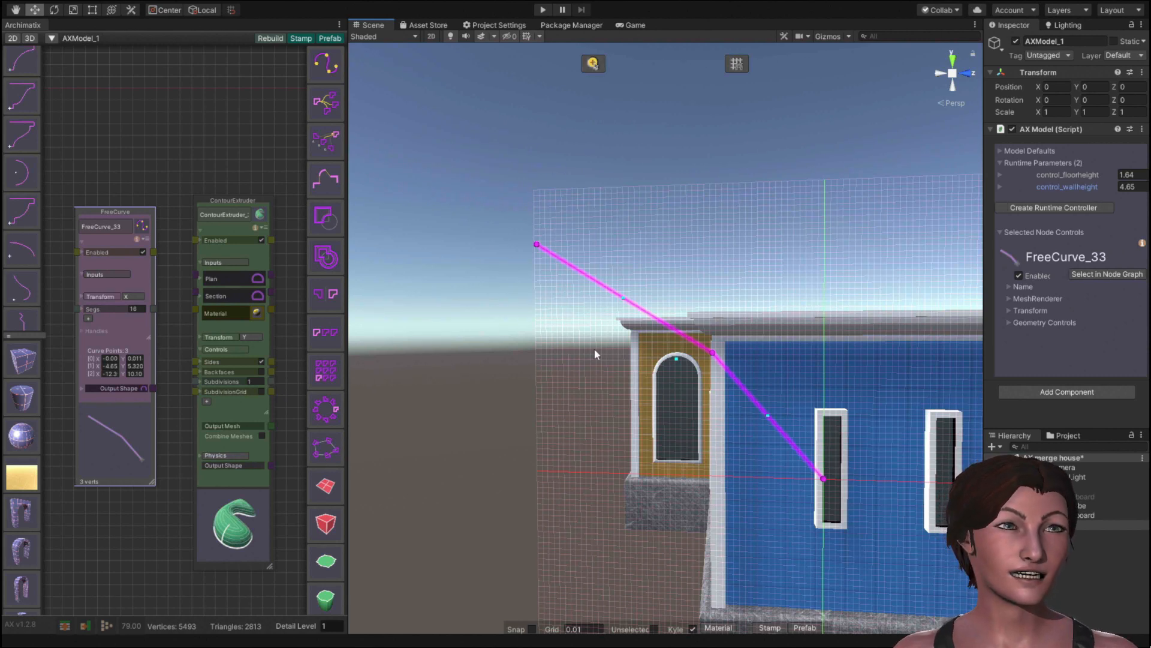
Turn the curve's middle point into a Bezier point with independent handles and bend both segments into outward-bulging arcs meeting at a corner.
{"action": "left_click", "coordinate": [712, 354]}
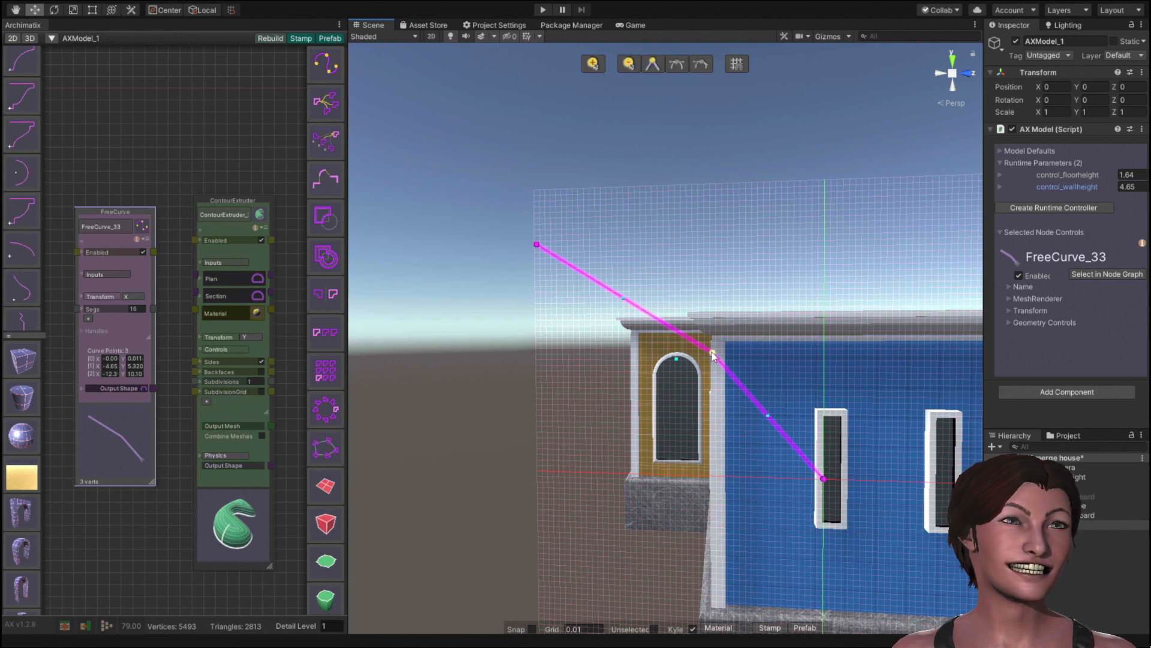
{"action": "left_click", "coordinate": [701, 64]}
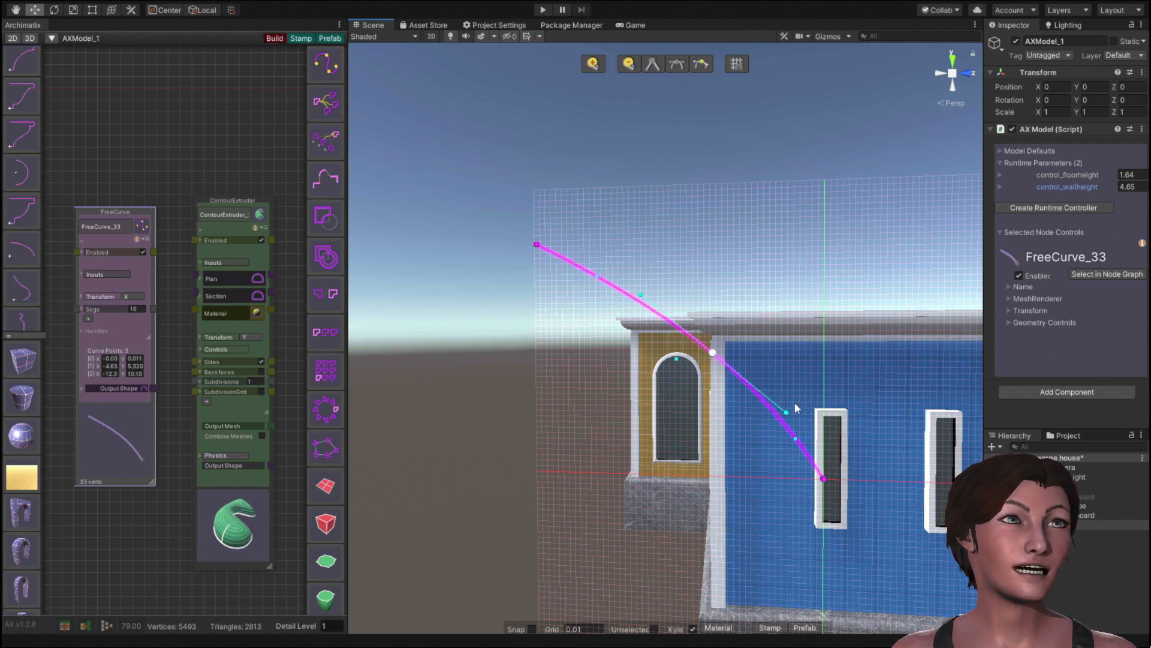
{"action": "left_click_drag", "start_coordinate": [787, 414], "coordinate": [800, 369]}
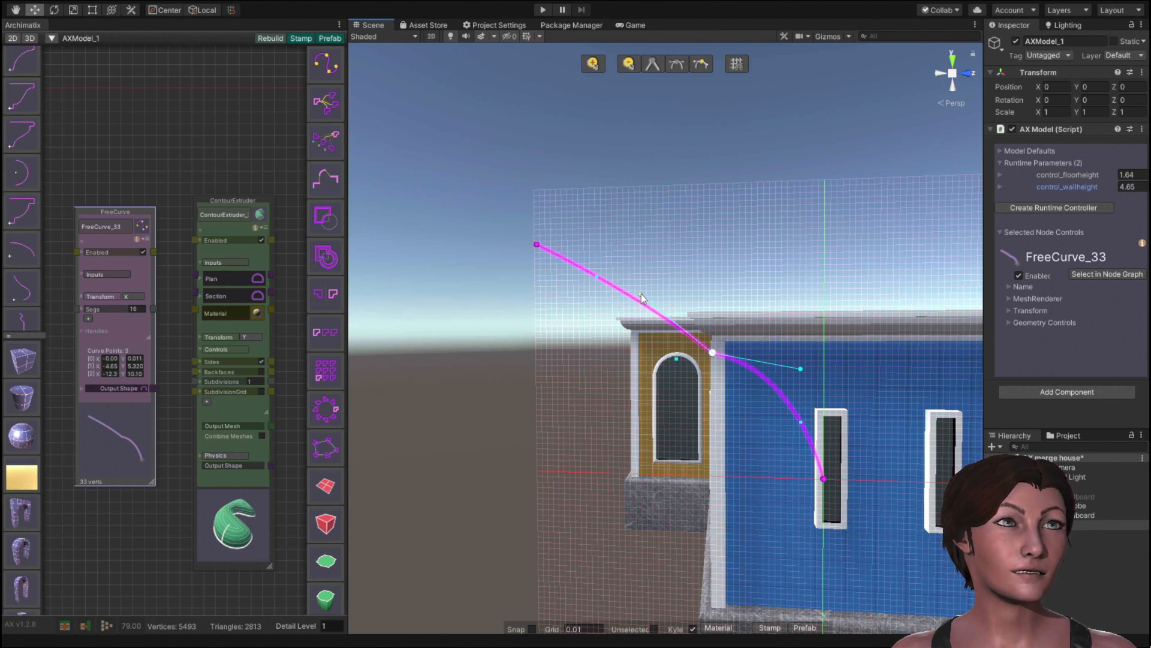
{"action": "left_click_drag", "start_coordinate": [641, 298], "coordinate": [673, 225]}
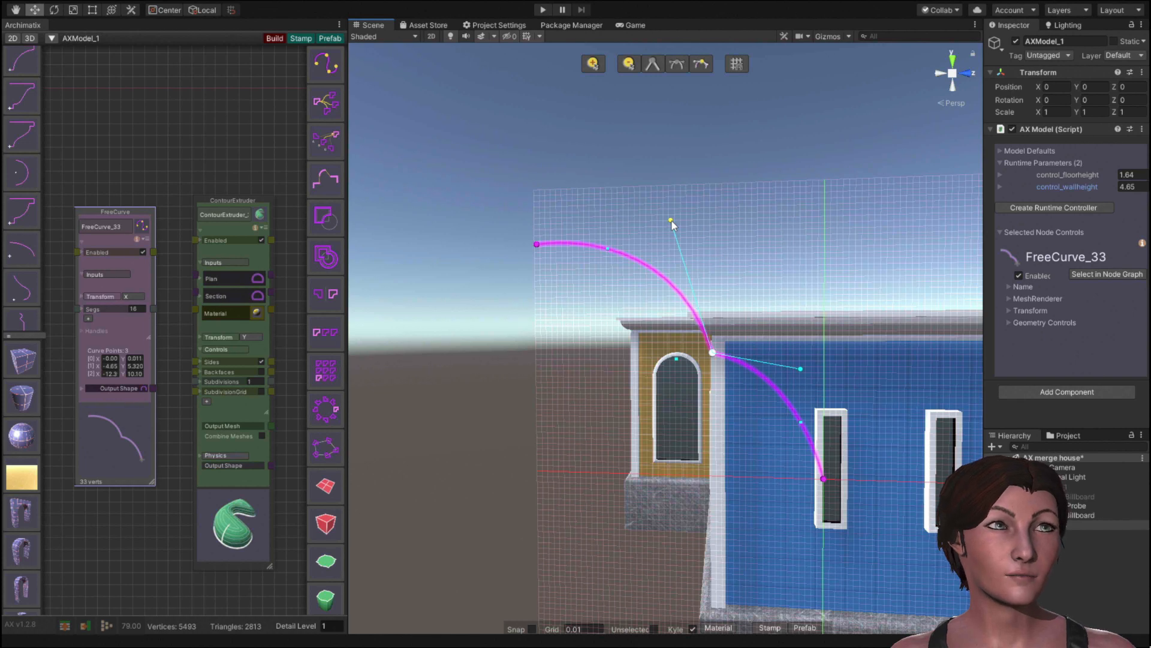
{"action": "left_click_drag", "start_coordinate": [673, 225], "coordinate": [671, 224]}
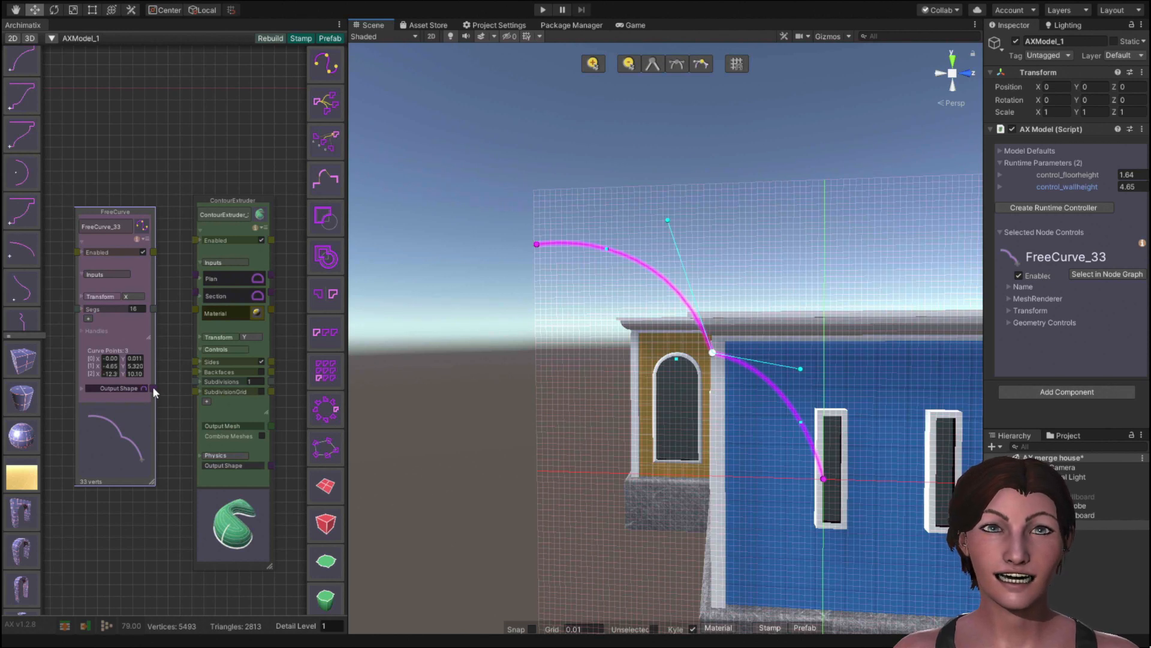
Connect the FreeCurve's output shape to the Section input of the ContourExtruder.
{"action": "left_click_drag", "start_coordinate": [153, 386], "coordinate": [196, 293]}
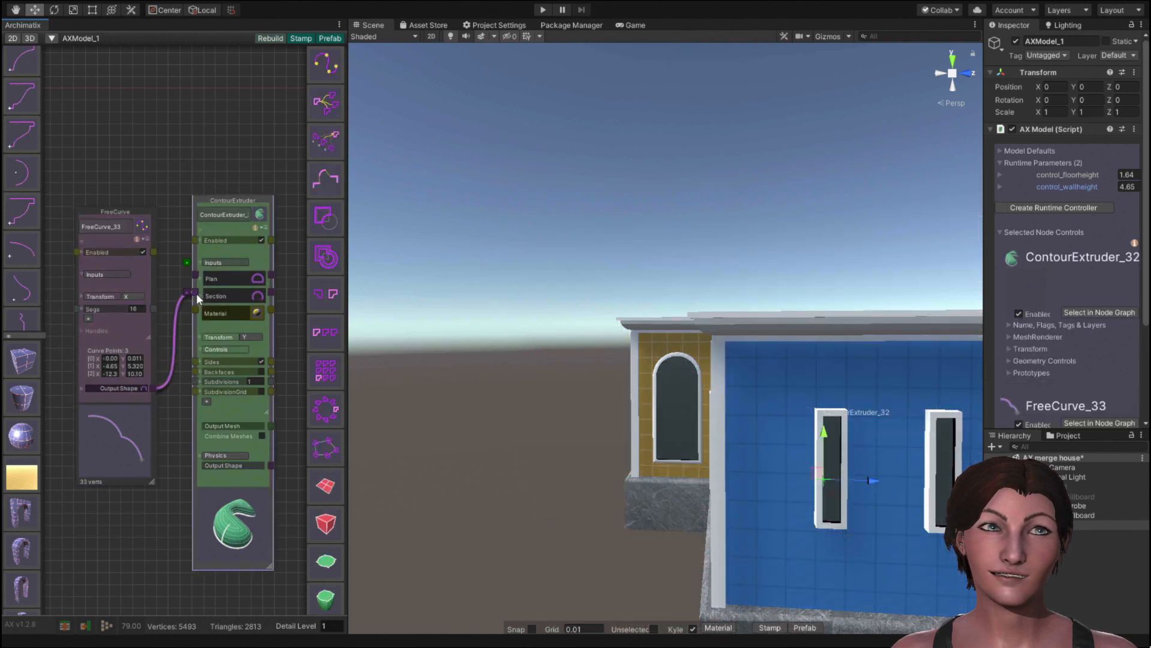
Connect the ShapeMerger's Union output to the Plan input of the ContourExtruder.
{"action": "scroll", "coordinate": [144, 138], "scroll_direction": "down", "scroll_amount": 2}
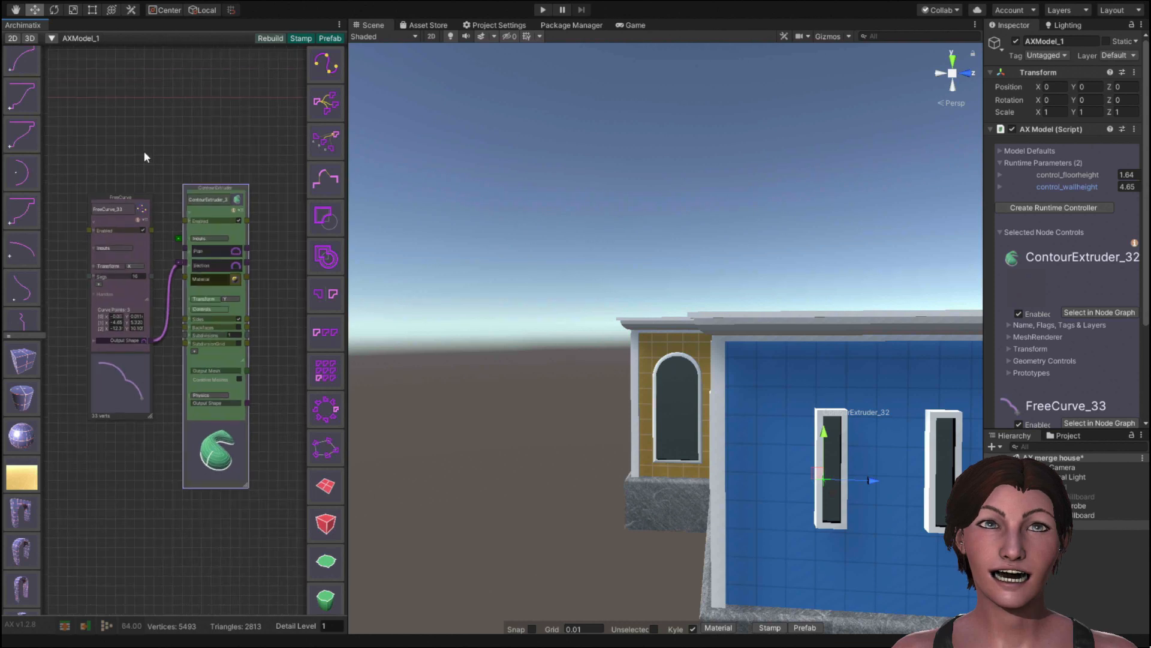
{"action": "middle_click_drag", "start_coordinate": [146, 154], "coordinate": [256, 378]}
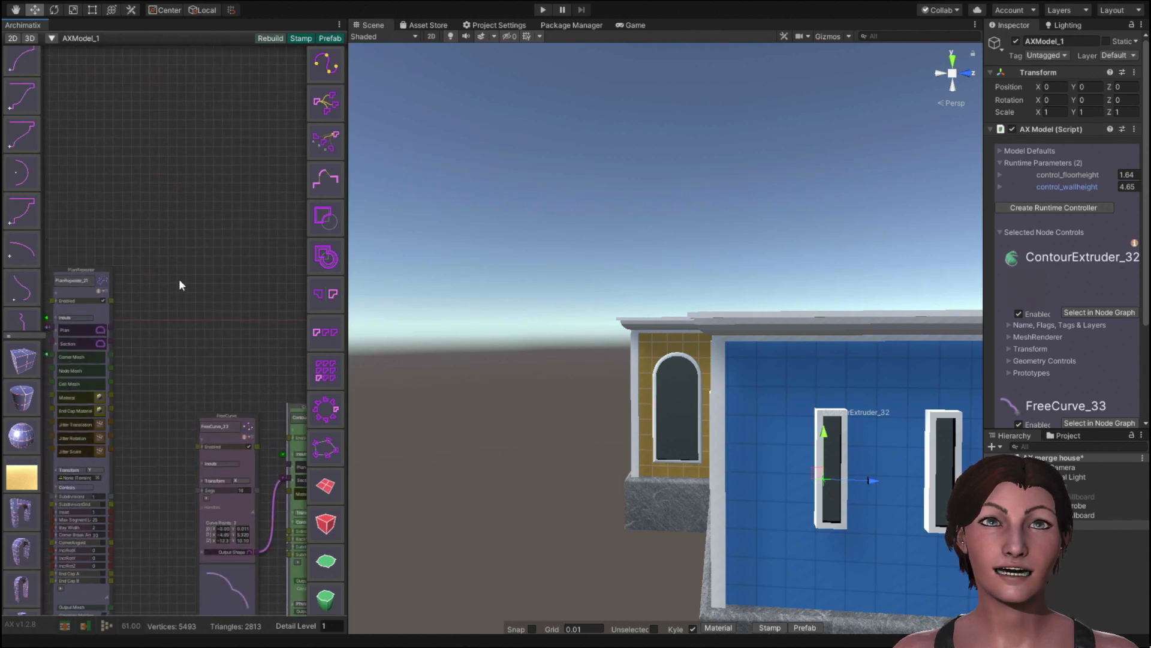
{"action": "scroll", "coordinate": [181, 251], "scroll_direction": "down", "scroll_amount": 4}
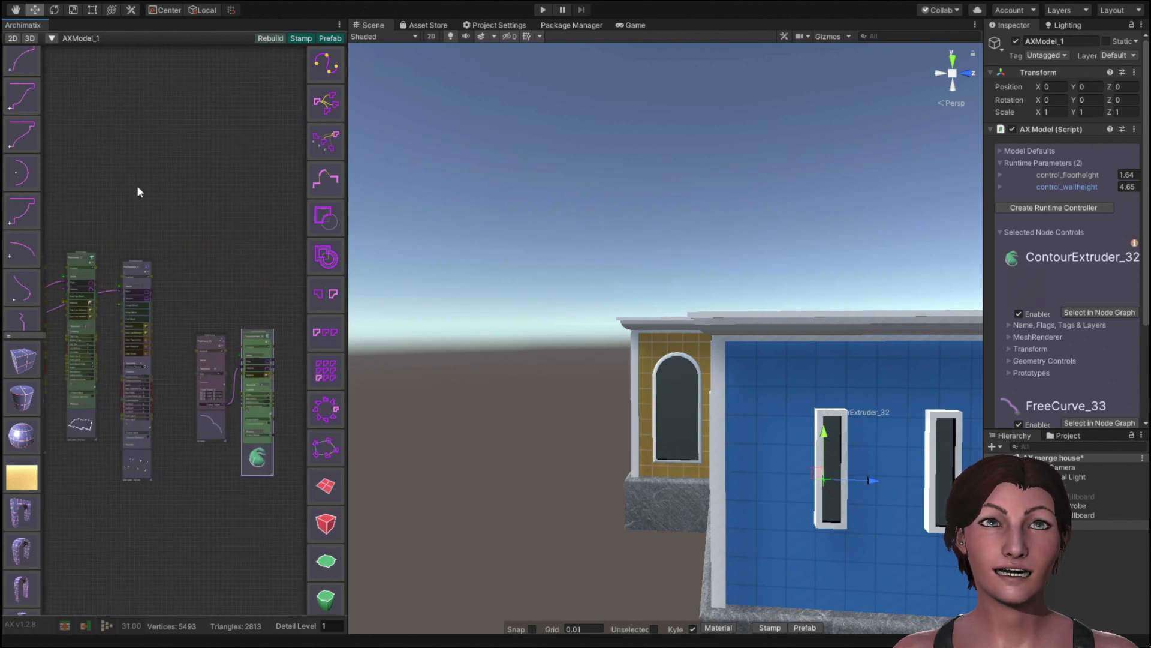
{"action": "scroll", "coordinate": [180, 198], "scroll_direction": "up", "scroll_amount": 3}
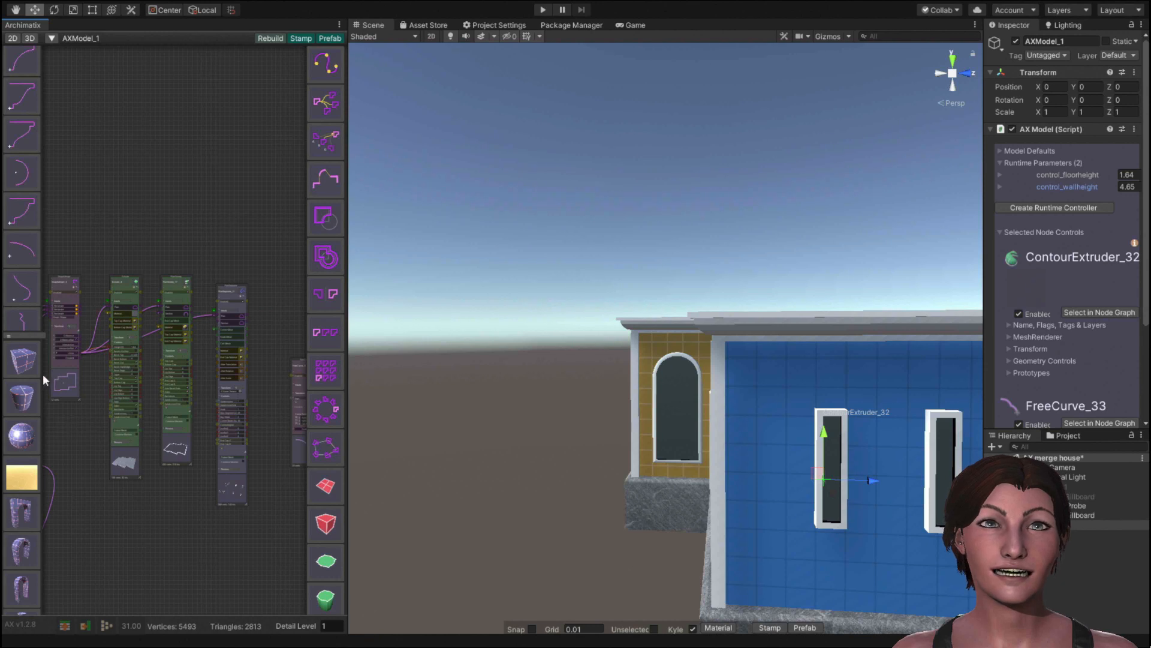
{"action": "scroll", "coordinate": [48, 361], "scroll_direction": "up", "scroll_amount": 5}
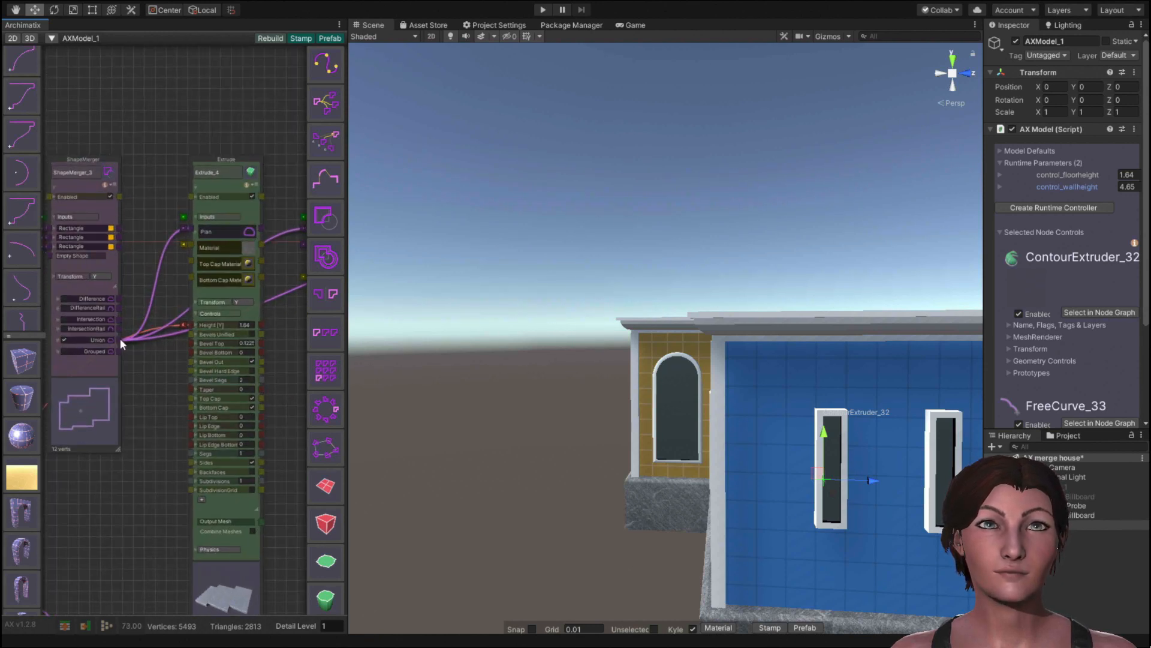
{"action": "left_click_drag", "start_coordinate": [121, 337], "coordinate": [305, 313]}
{"action": "middle_click_drag", "start_coordinate": [305, 313], "coordinate": [3, 347]}
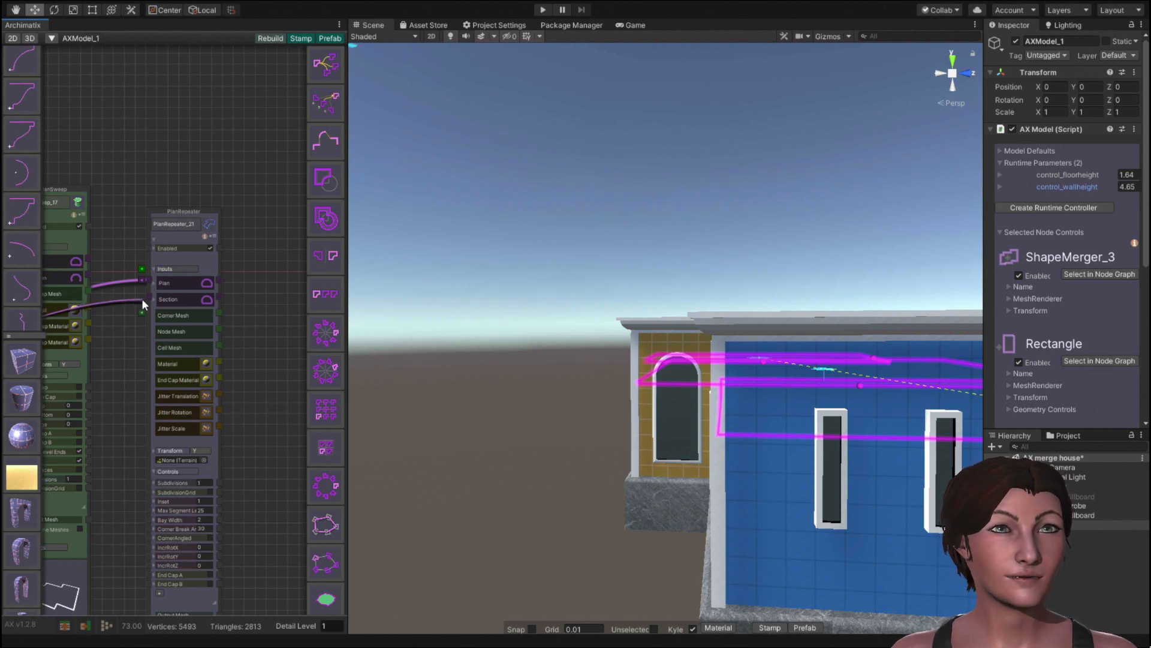
{"action": "left_click_drag", "start_coordinate": [142, 298], "coordinate": [225, 370]}
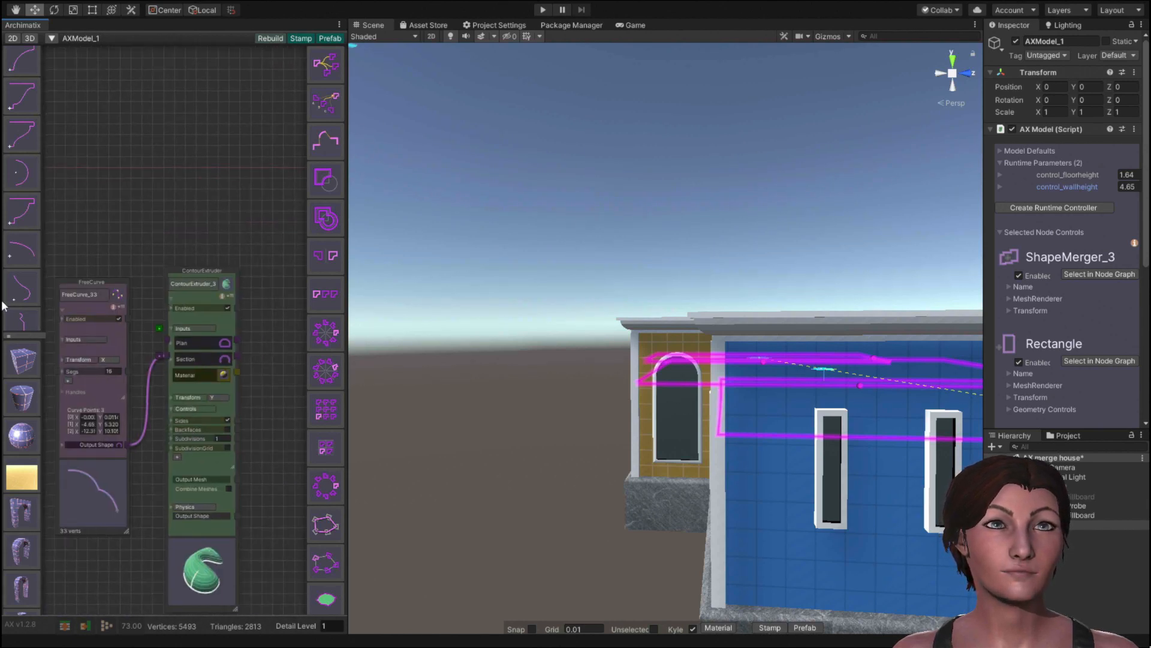
{"action": "left_click_drag", "start_coordinate": [3, 306], "coordinate": [167, 337]}
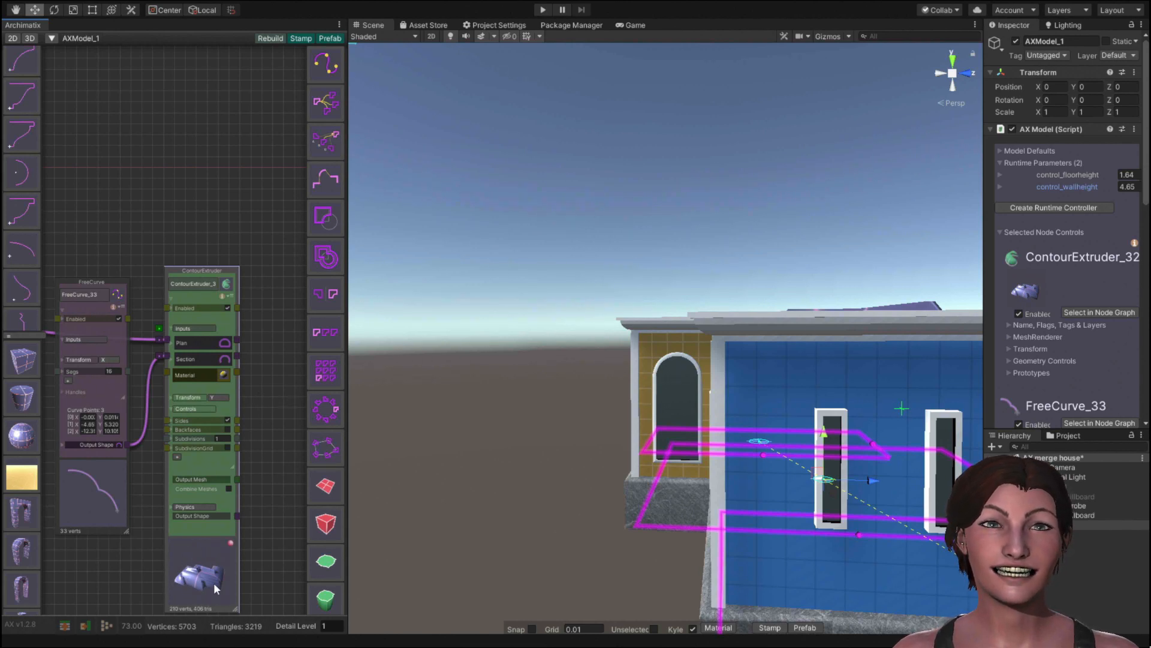
Raise the ContourExtruder roof onto the top of the walls by setting its Y translation to about 6.78.
{"action": "scroll", "coordinate": [448, 429], "scroll_direction": "down", "scroll_amount": 4}
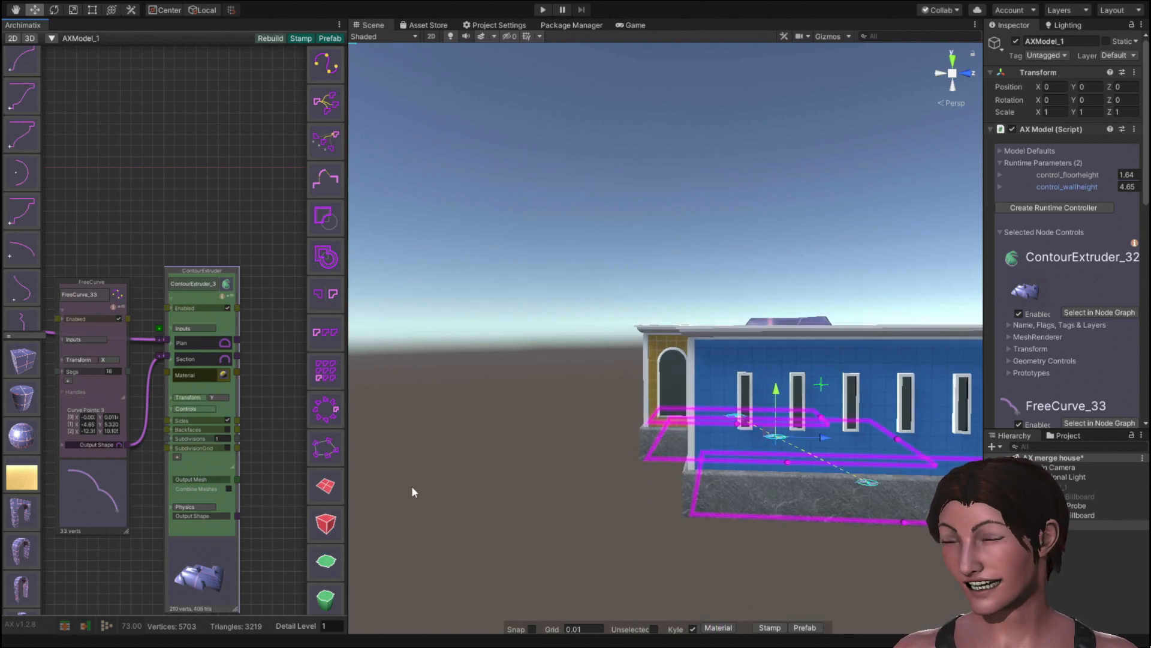
{"action": "left_click_drag", "start_coordinate": [475, 406], "coordinate": [831, 515], "text": "alt"}
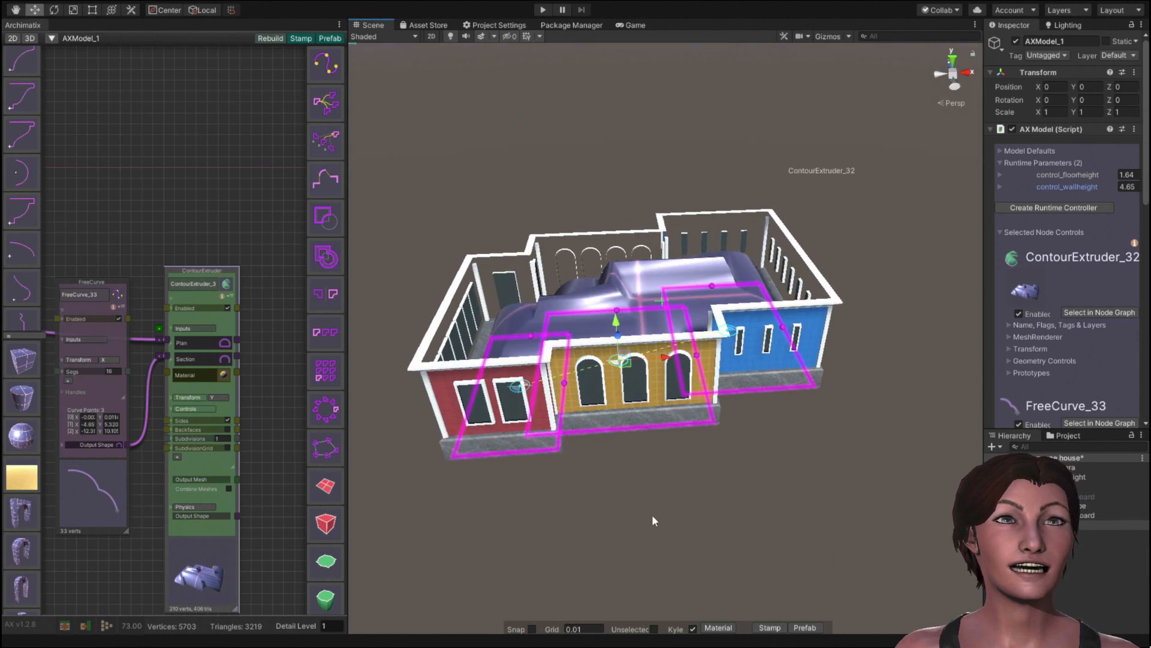
{"action": "left_click", "coordinate": [192, 397]}
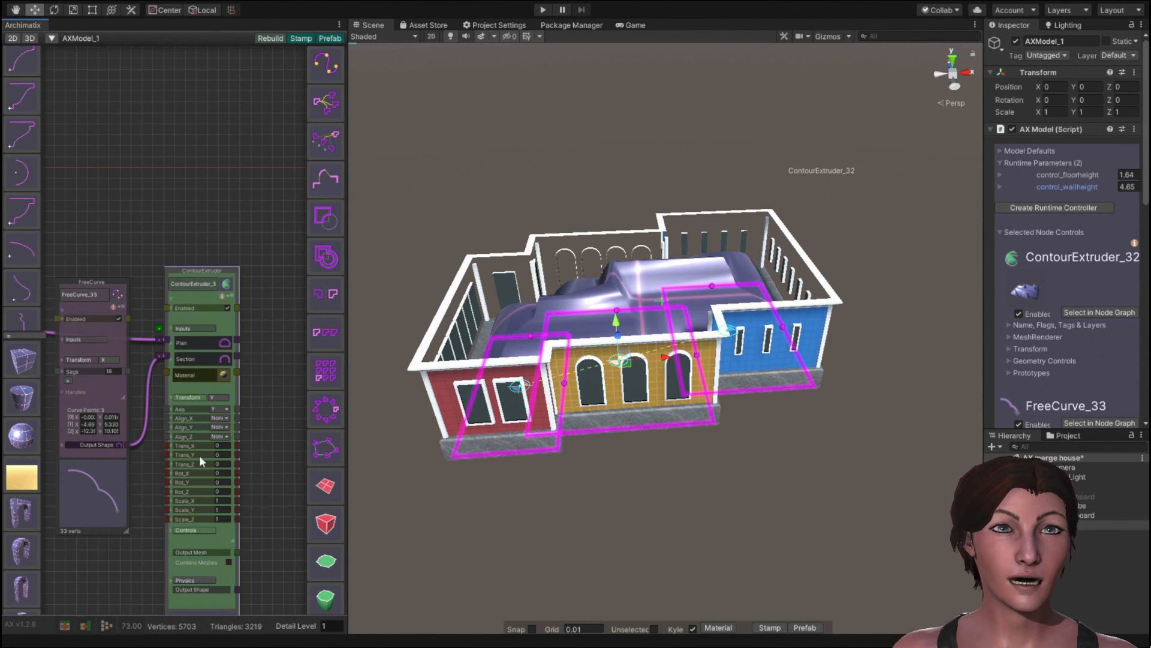
{"action": "left_click_drag", "start_coordinate": [182, 453], "coordinate": [232, 444]}
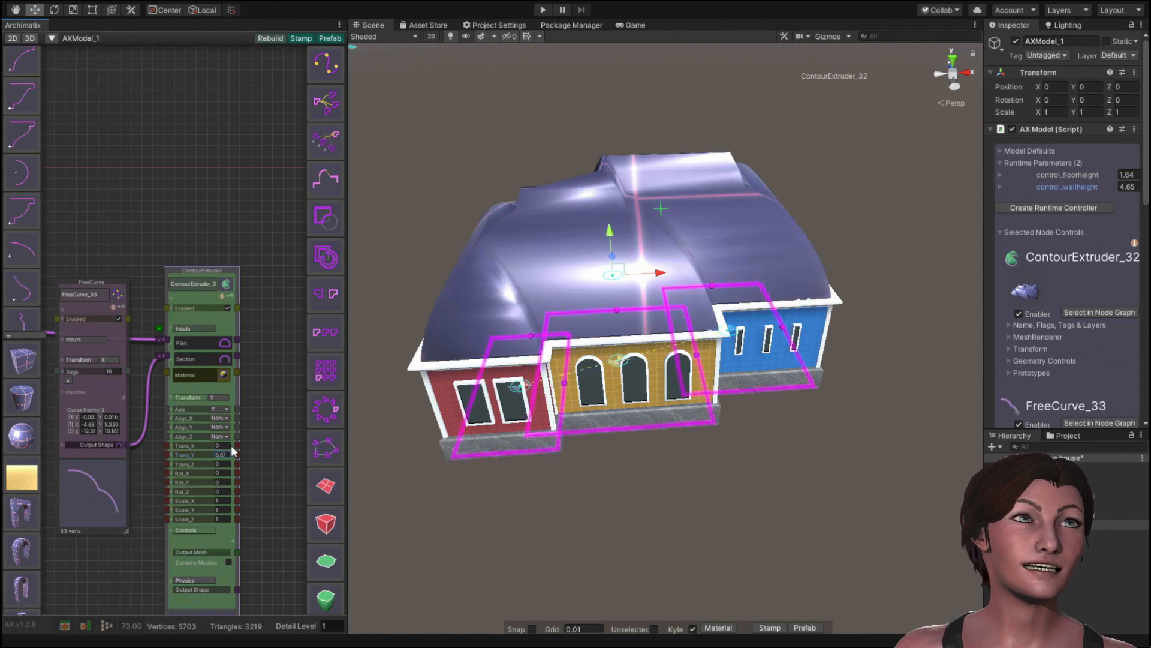
{"action": "left_click_drag", "start_coordinate": [230, 445], "coordinate": [230, 445]}
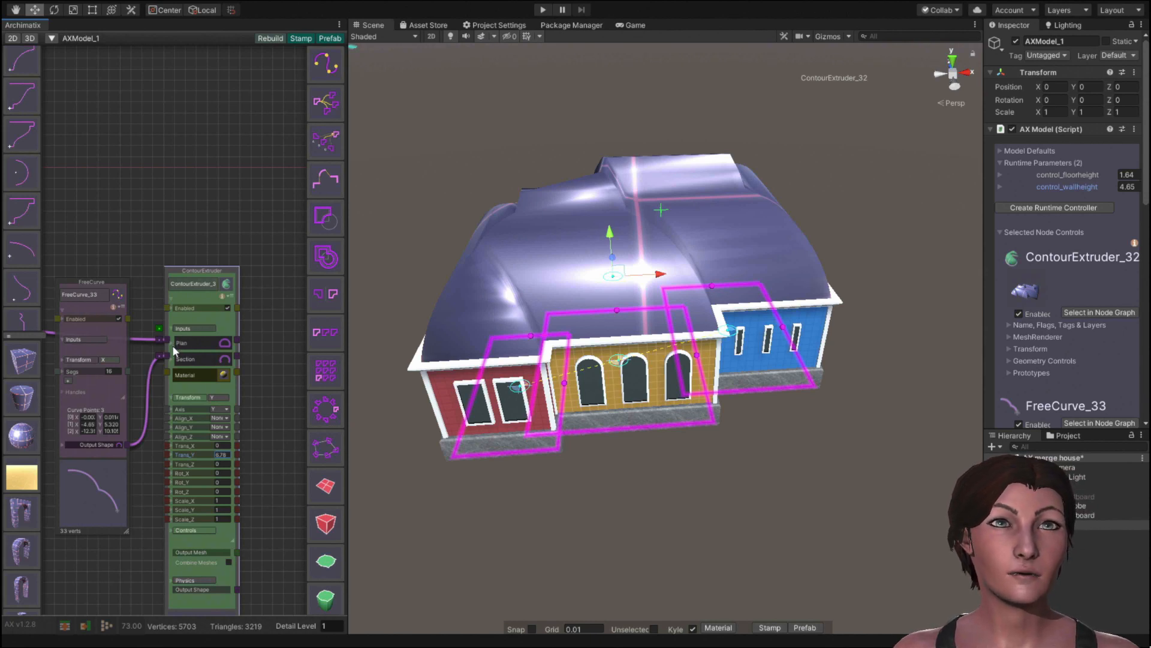
Set the Plan input's Offset on the ContourExtruder to 0.25 so the roof overhangs the walls, then collapse the Plan settings.
{"action": "scroll", "coordinate": [171, 343], "scroll_direction": "up", "scroll_amount": 3}
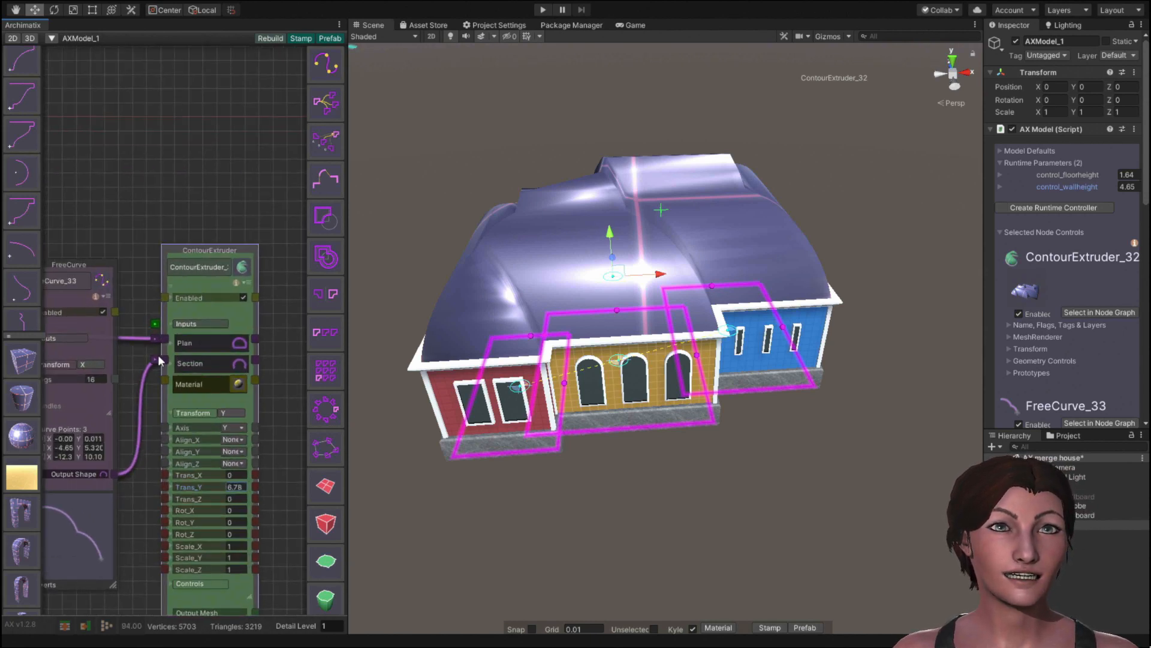
{"action": "left_click", "coordinate": [169, 340]}
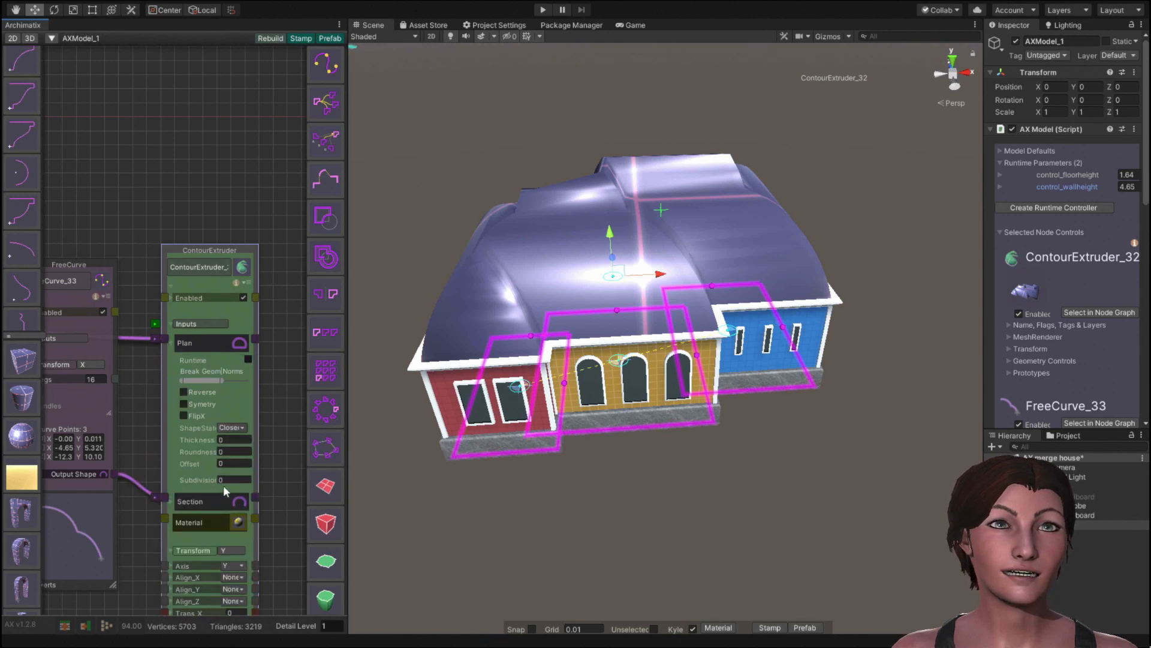
{"action": "left_click", "coordinate": [228, 463]}
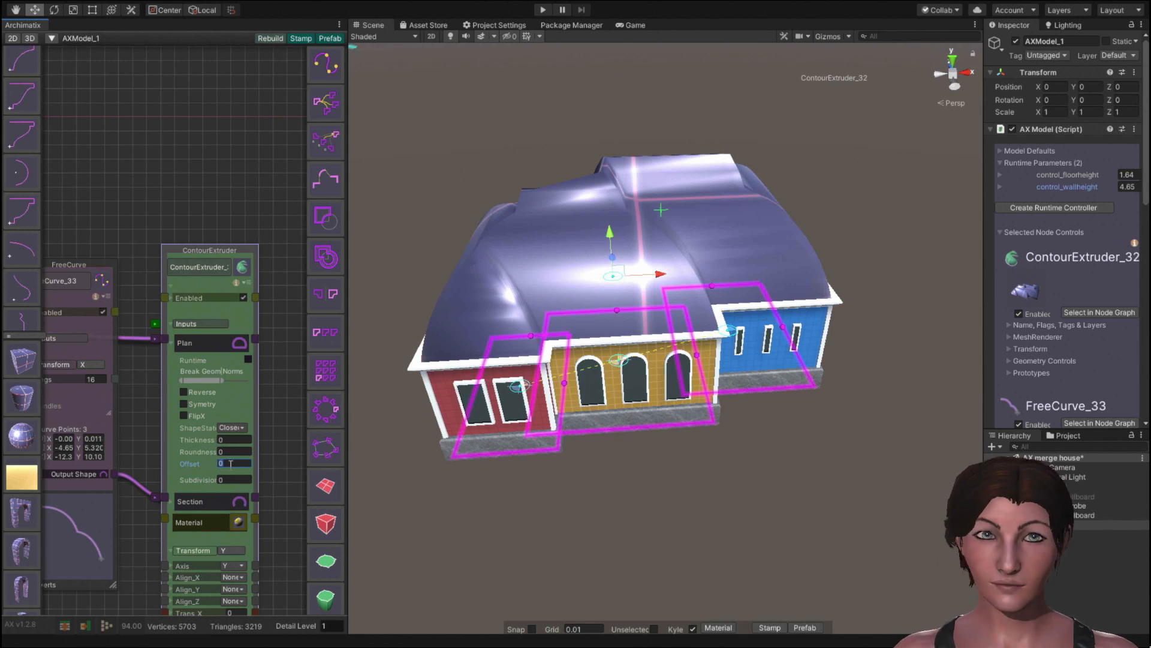
{"action": "type", "text": ".2"}
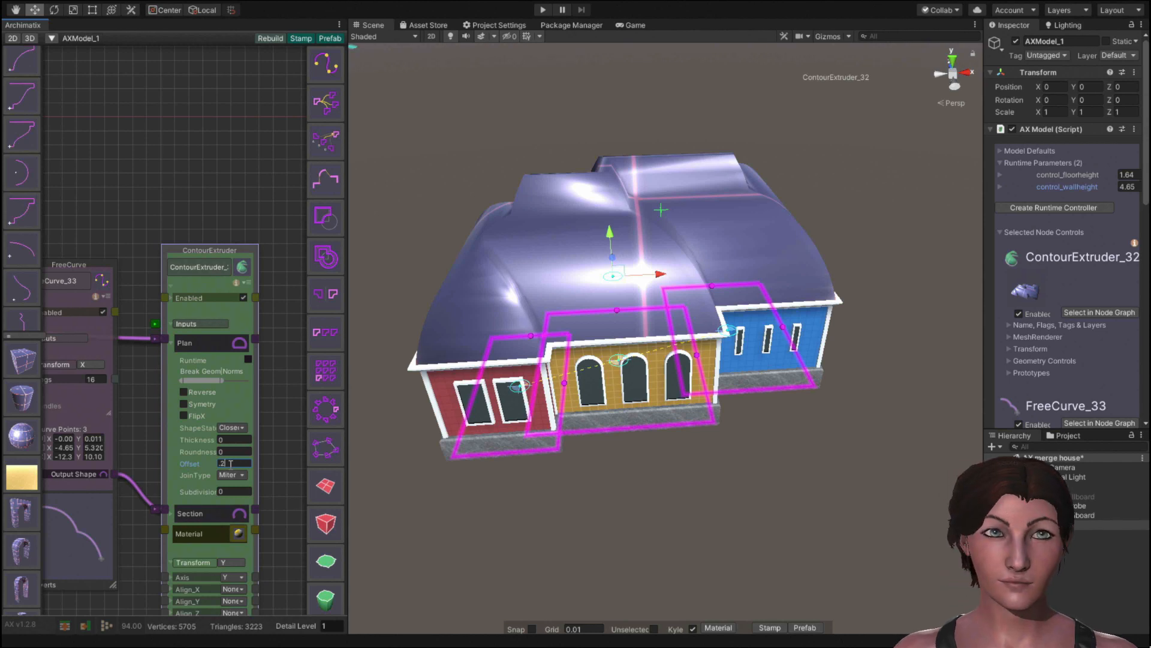
{"action": "type", "text": "5"}
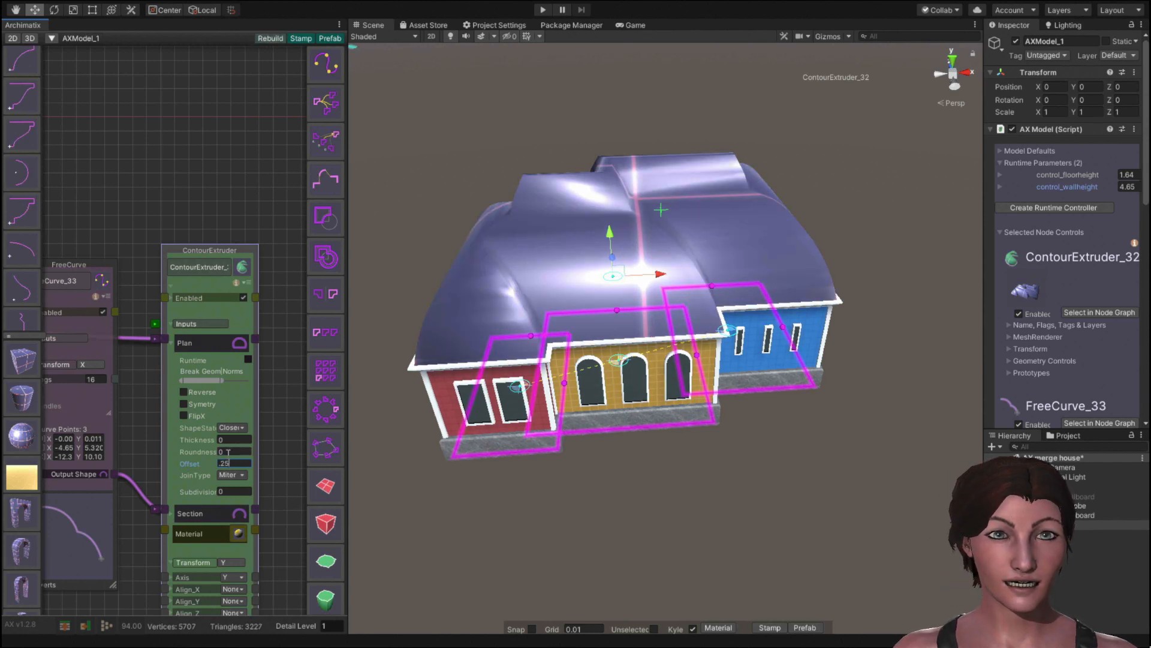
{"action": "left_click", "coordinate": [172, 341]}
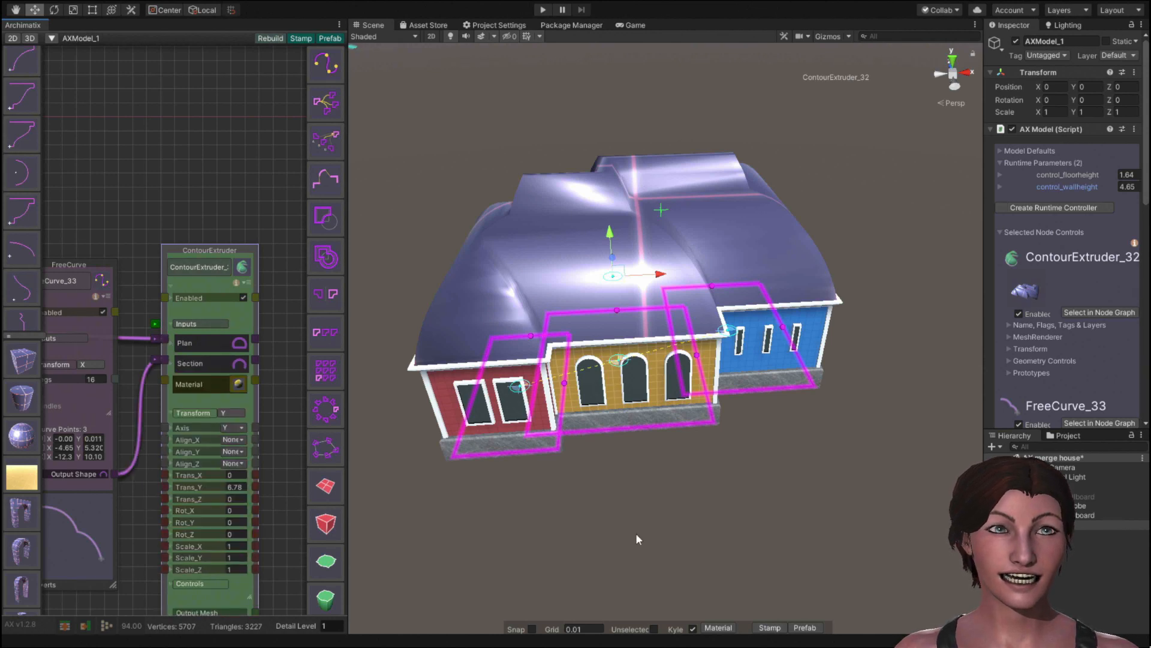
Enlarge and reposition the middle rectangle of the merged plan and shift the red wing's rectangle outward, keeping all three wings overlapping.
{"action": "scroll", "coordinate": [636, 532], "scroll_direction": "down", "scroll_amount": 2}
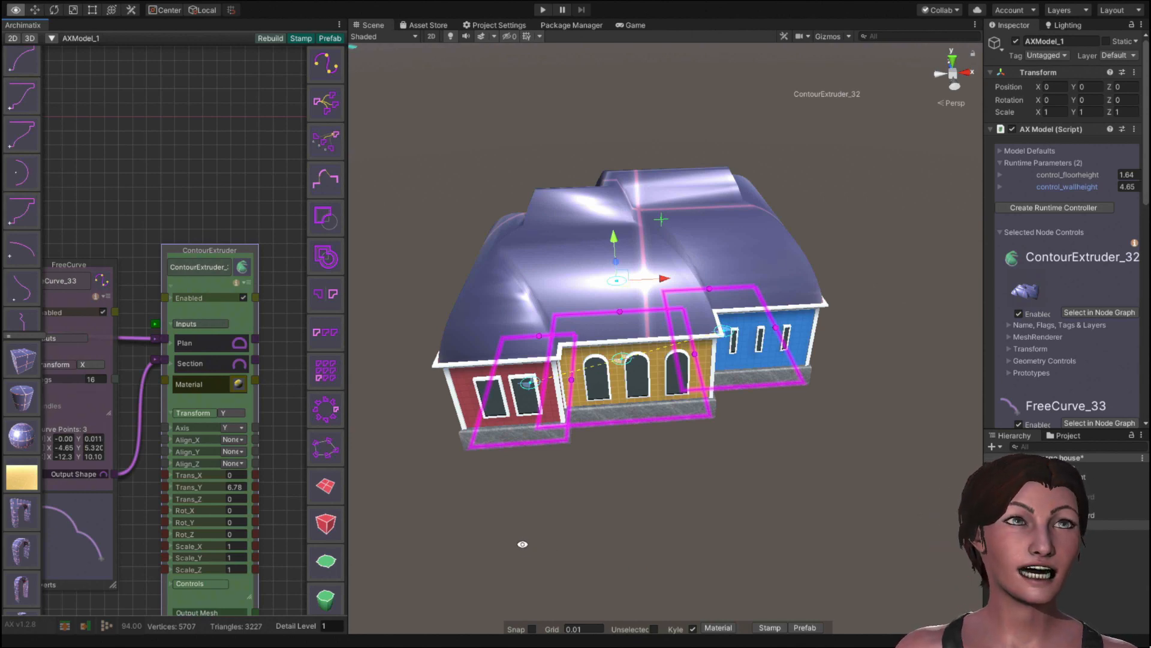
{"action": "left_click_drag", "start_coordinate": [531, 542], "coordinate": [412, 566], "text": "alt"}
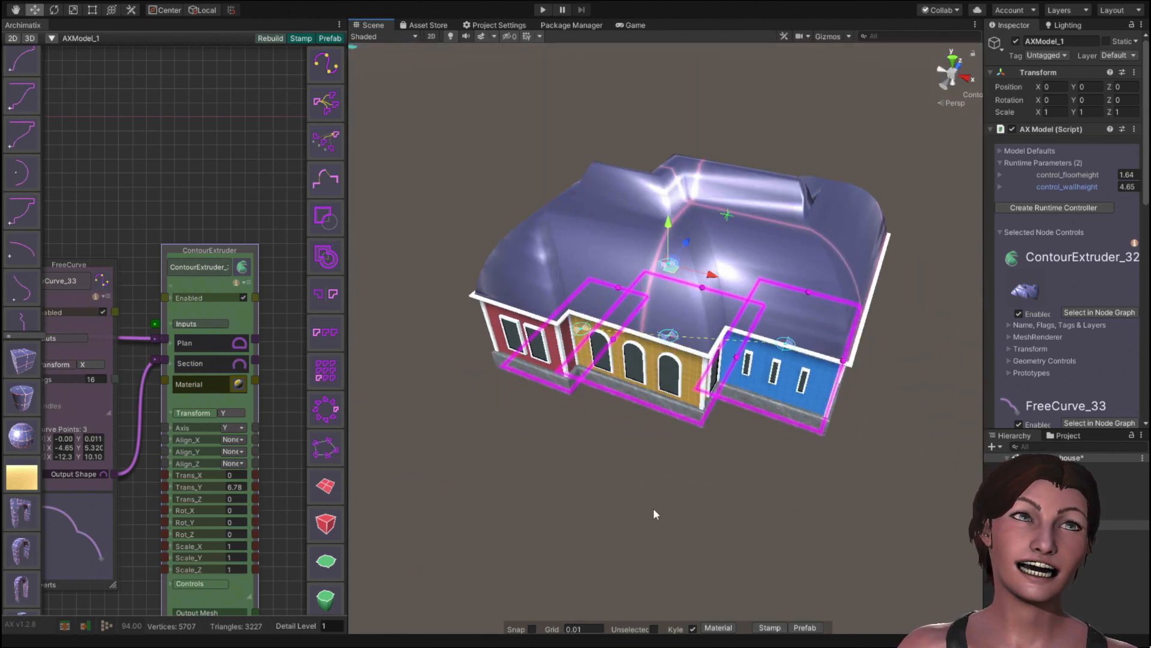
{"action": "left_click_drag", "start_coordinate": [655, 514], "coordinate": [505, 598], "text": "alt"}
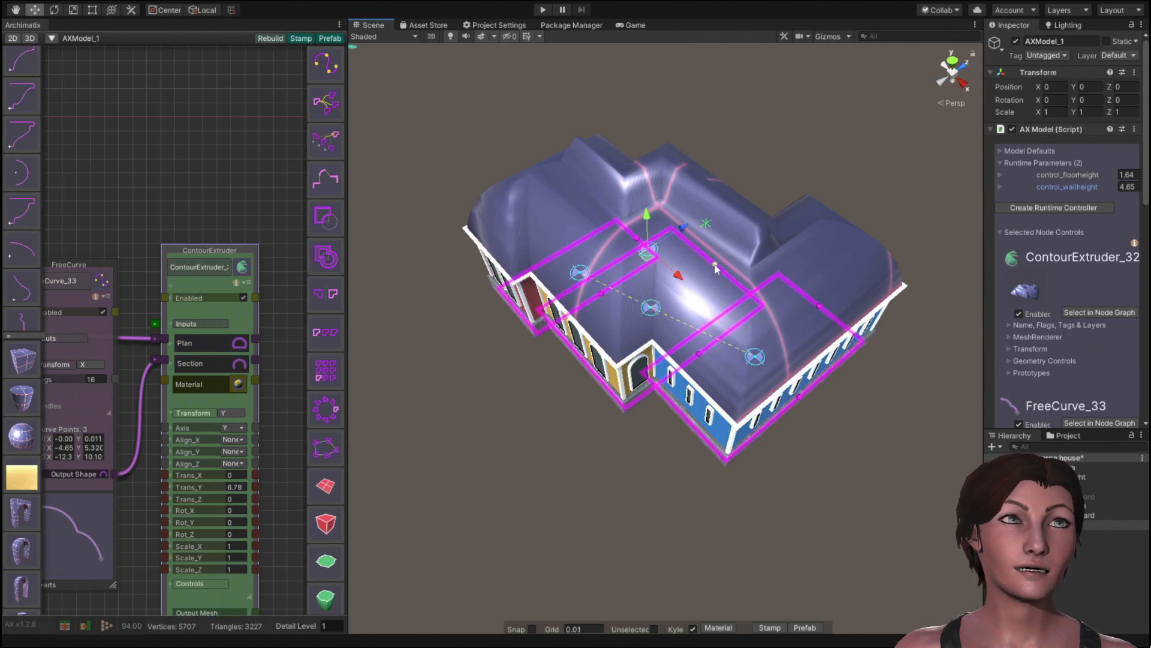
{"action": "left_click_drag", "start_coordinate": [715, 267], "coordinate": [783, 226]}
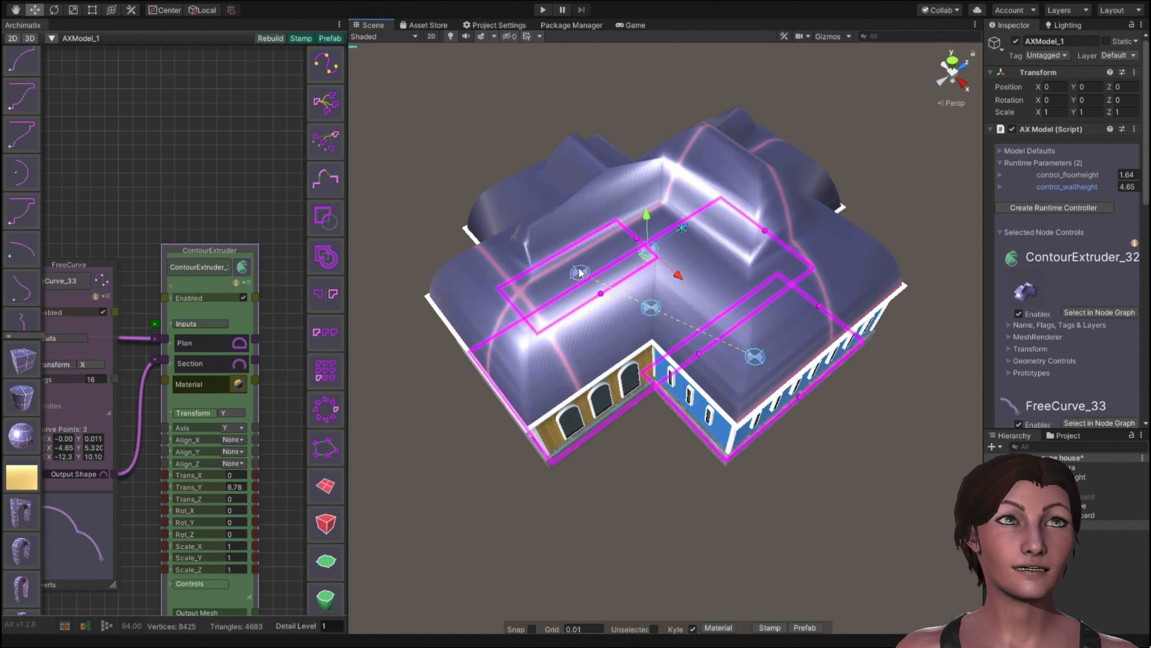
{"action": "left_click_drag", "start_coordinate": [579, 274], "coordinate": [519, 235]}
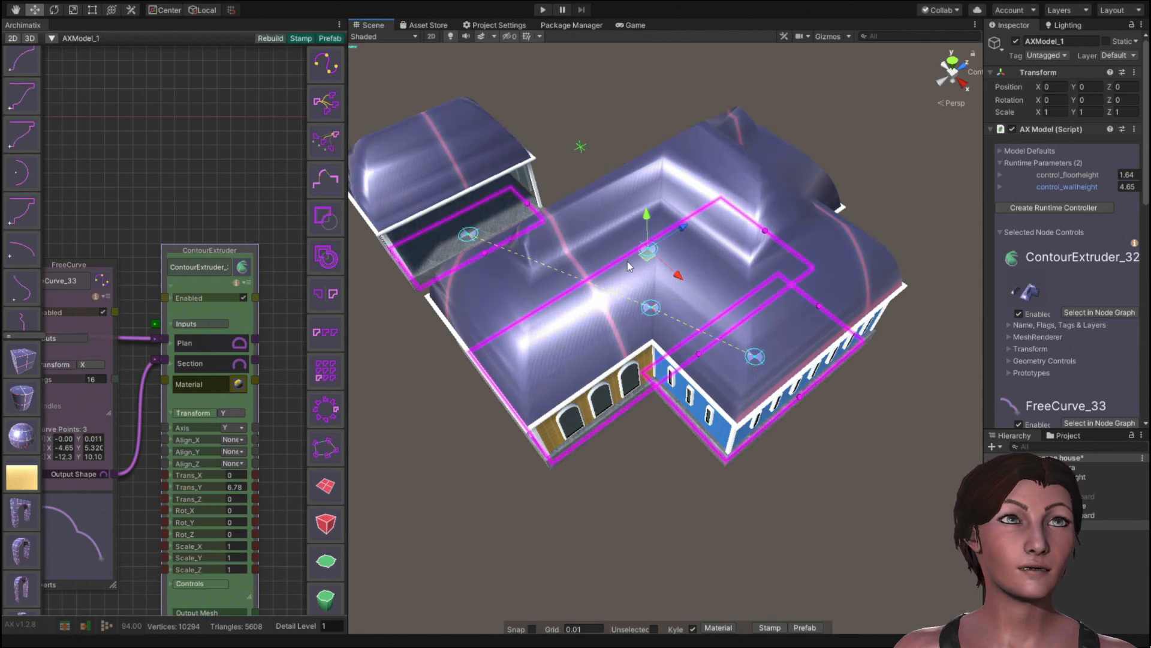
{"action": "left_click_drag", "start_coordinate": [700, 355], "coordinate": [692, 370]}
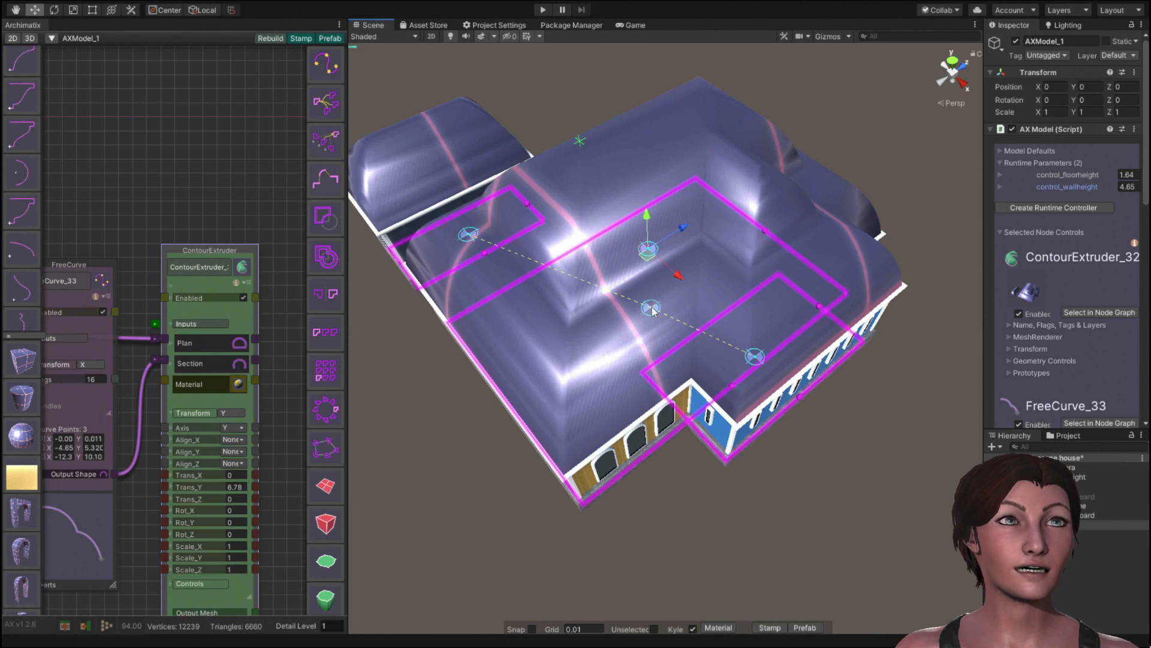
{"action": "left_click_drag", "start_coordinate": [651, 309], "coordinate": [585, 265]}
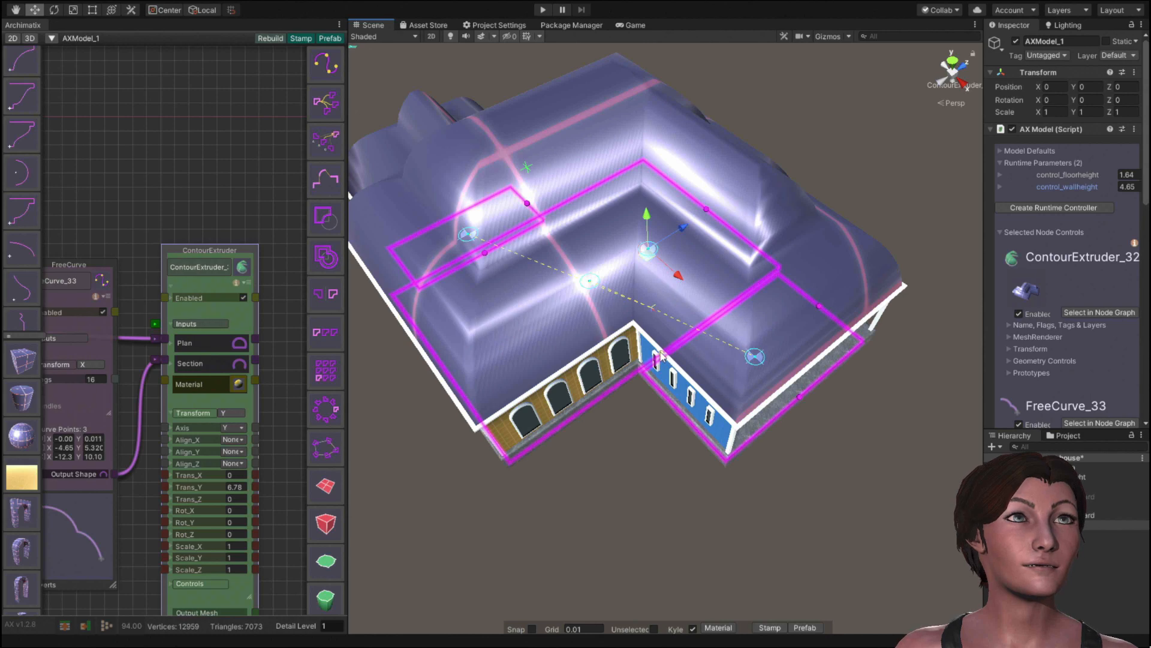
{"action": "left_click_drag", "start_coordinate": [661, 357], "coordinate": [665, 360]}
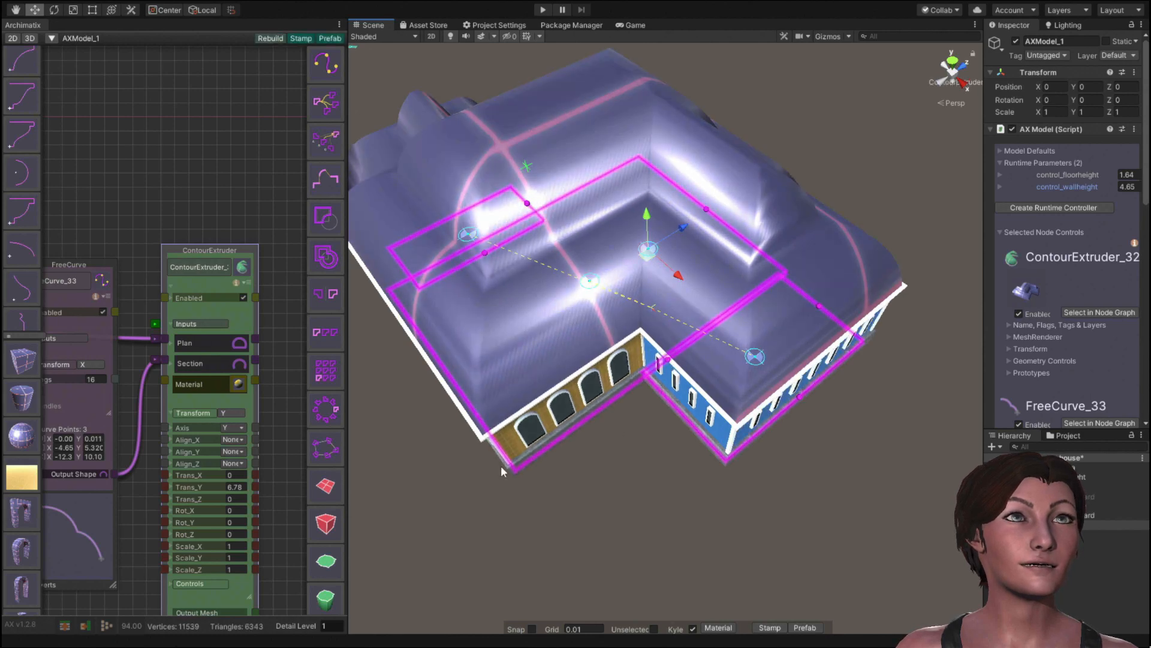
Narrow the red wing's plan rectangle symmetrically so it forms a smaller projection from the middle block.
{"action": "left_click_drag", "start_coordinate": [423, 496], "coordinate": [873, 408], "text": "alt"}
{"action": "scroll", "coordinate": [715, 463], "scroll_direction": "down", "scroll_amount": 5}
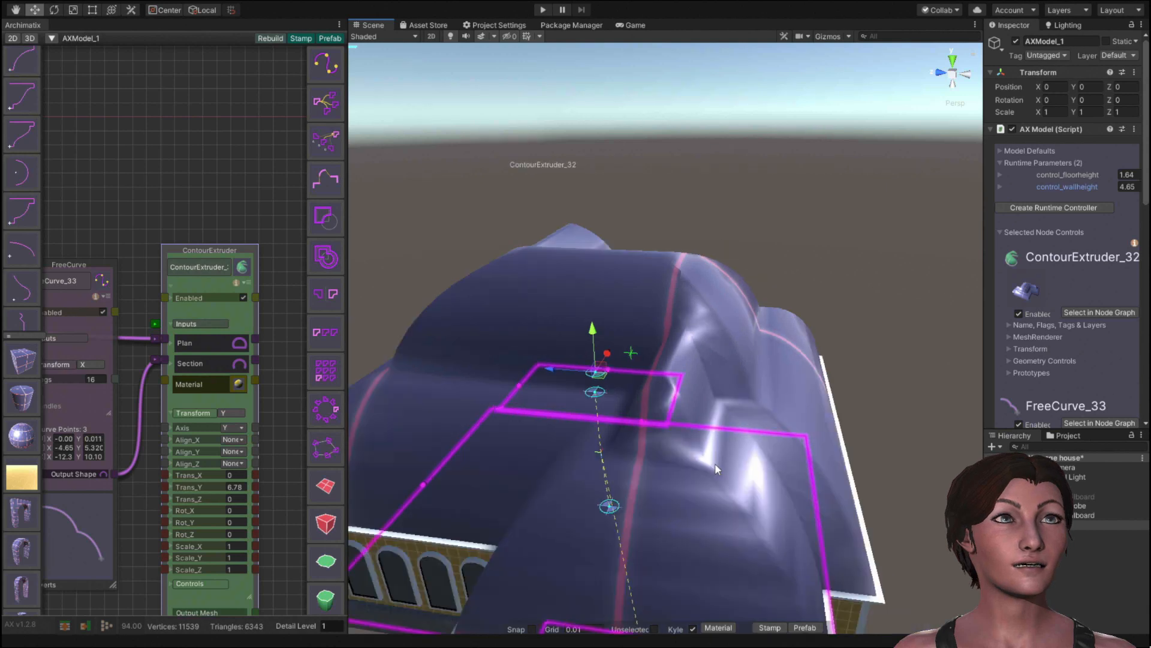
{"action": "scroll", "coordinate": [758, 458], "scroll_direction": "down", "scroll_amount": 3}
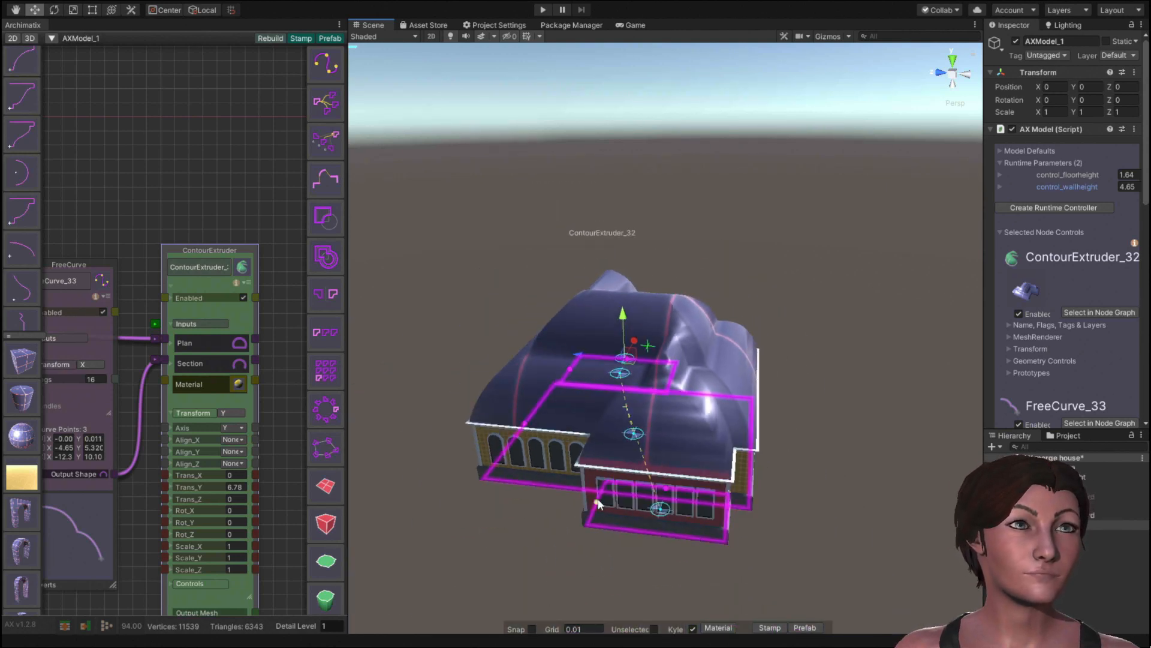
{"action": "left_click_drag", "start_coordinate": [596, 504], "coordinate": [619, 505]}
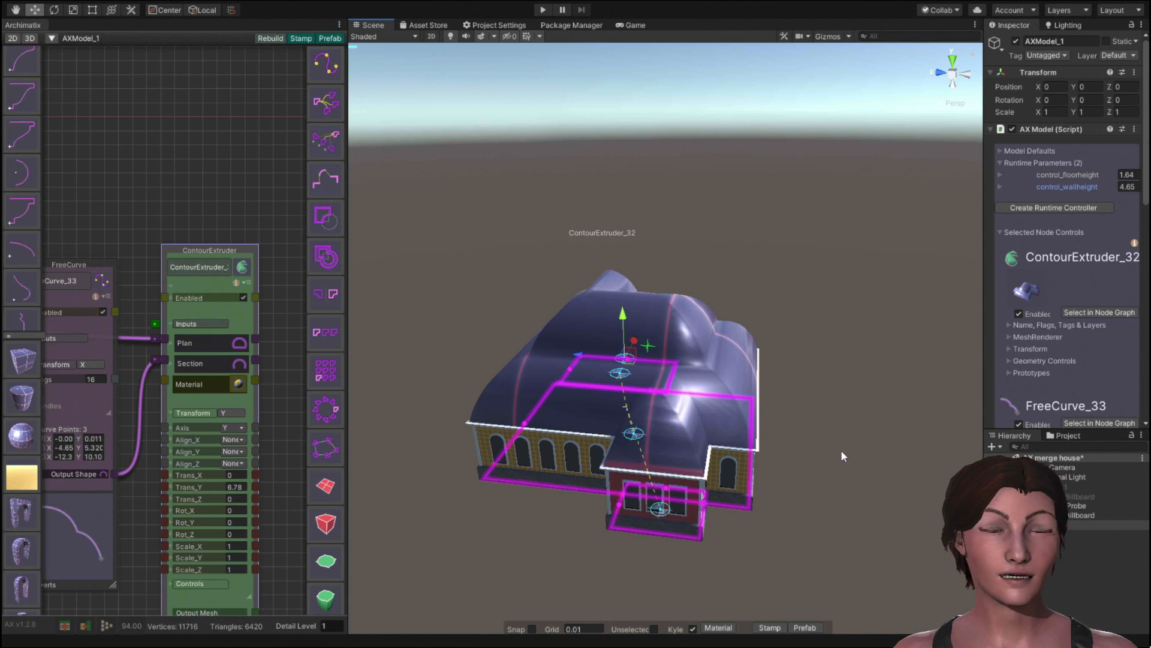
Add a MaterialTool node to the Material input of the ContourExtruder roof.
{"action": "left_click_drag", "start_coordinate": [850, 423], "coordinate": [864, 471], "text": "alt"}
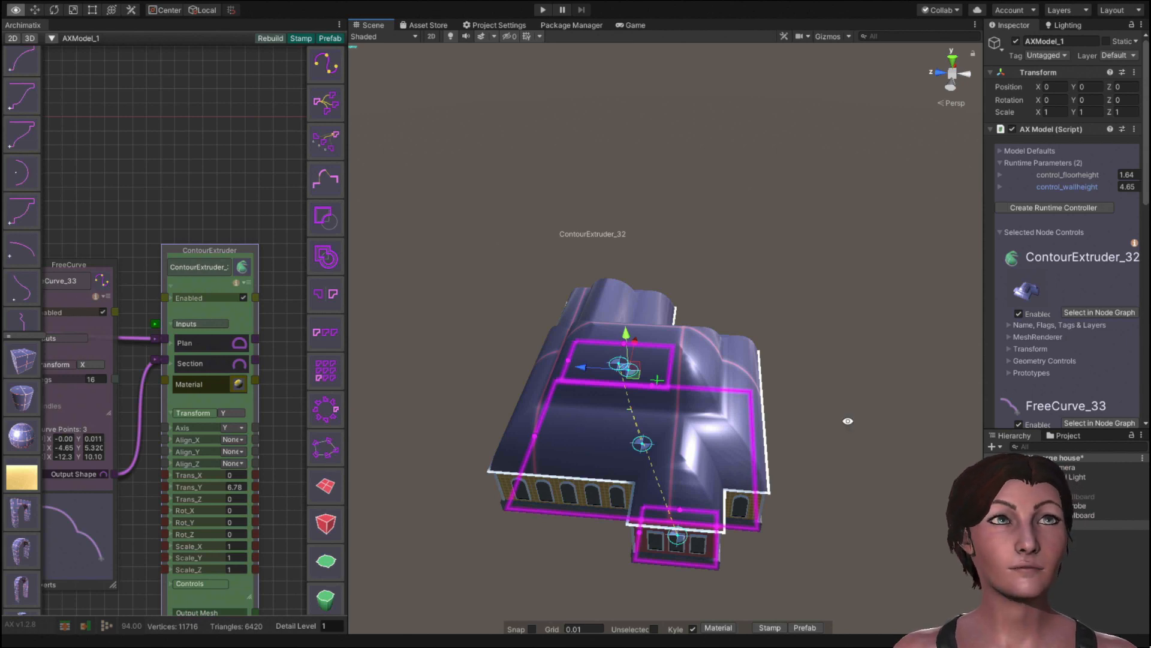
{"action": "left_click_drag", "start_coordinate": [848, 419], "coordinate": [582, 448], "text": "alt"}
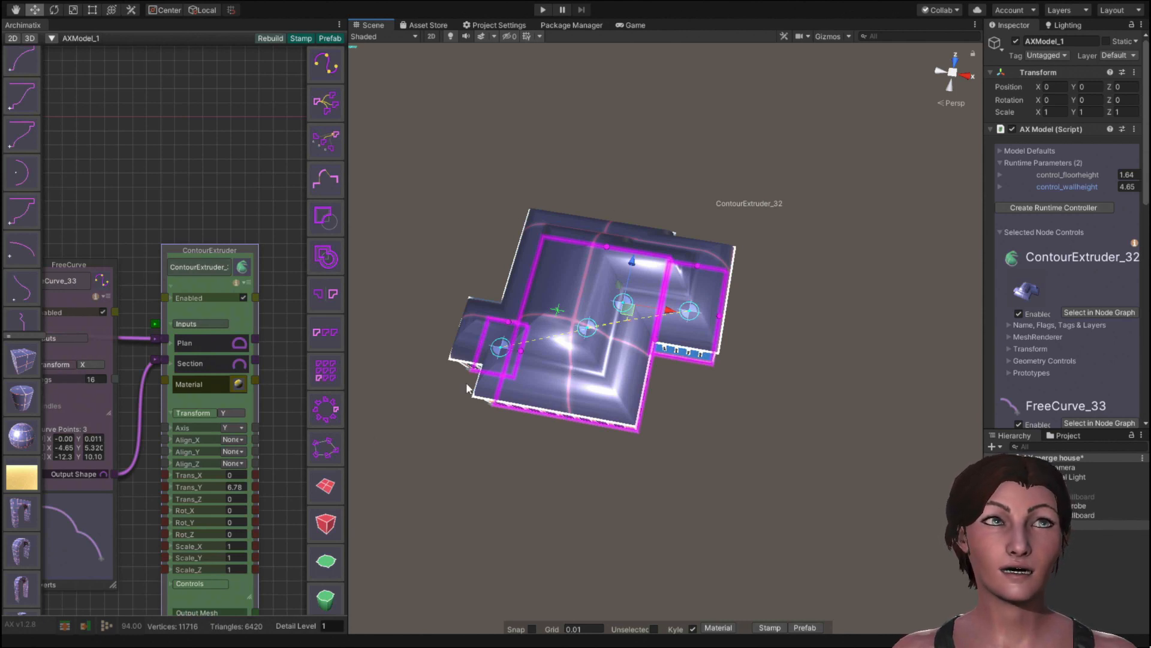
{"action": "left_click", "coordinate": [238, 385]}
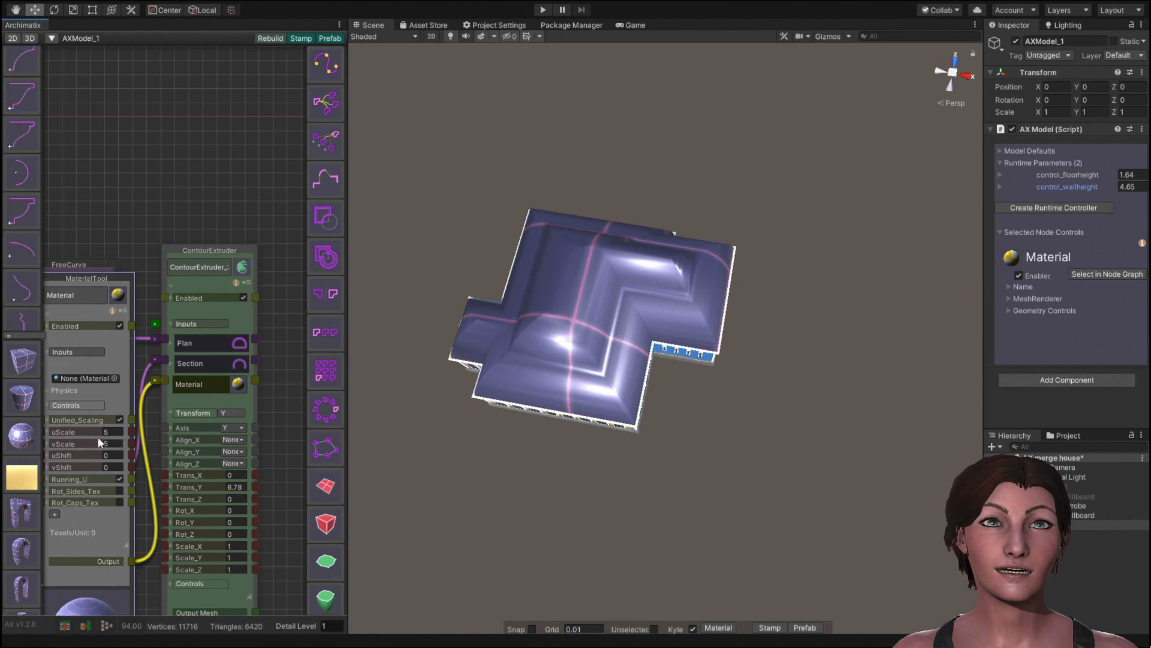
Try the Medieval Slate Roof Tile and Medieval Thatch Roof materials on the ContourExtruder roof.
{"action": "left_click", "coordinate": [114, 378]}
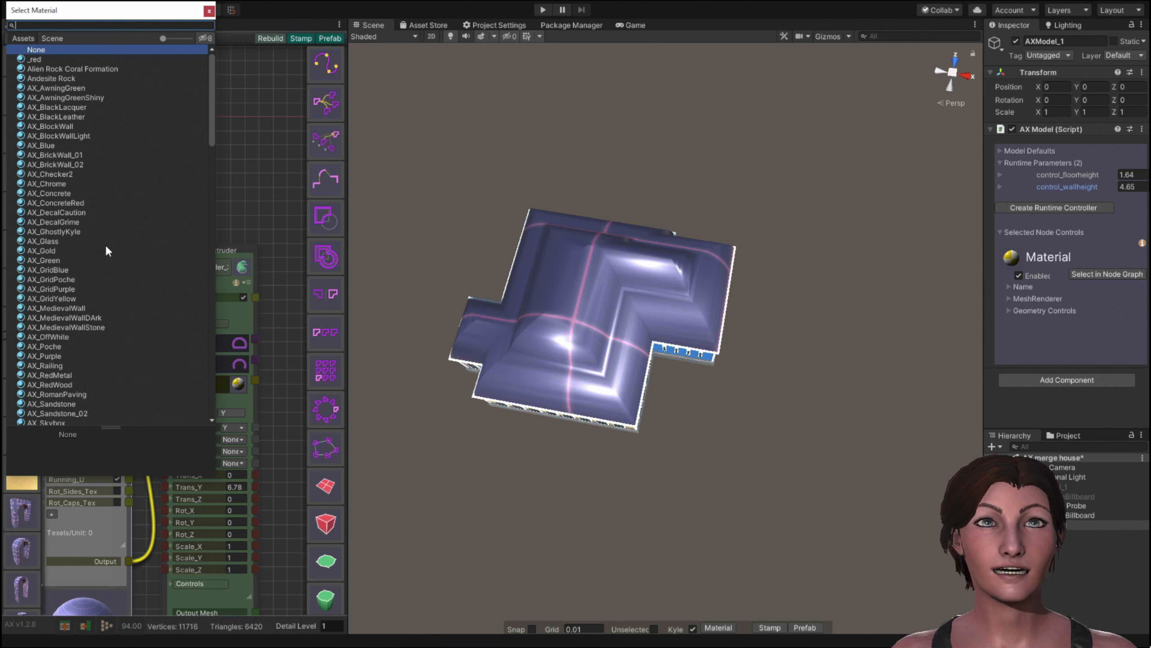
{"action": "scroll", "coordinate": [118, 228], "scroll_direction": "down", "scroll_amount": 5}
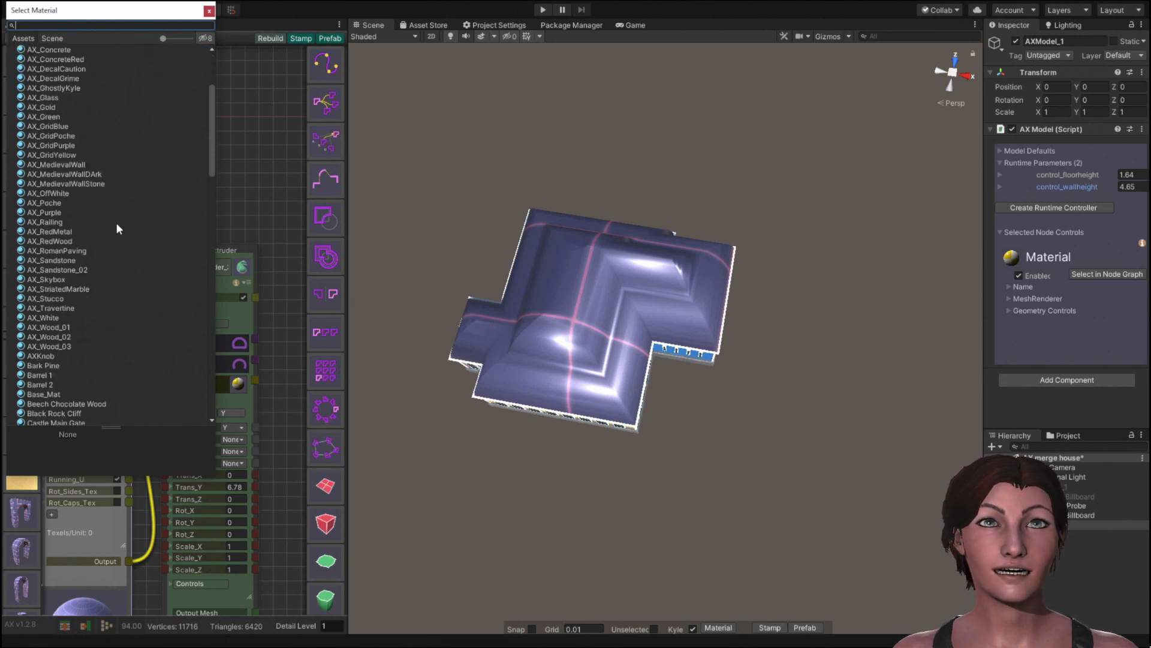
{"action": "scroll", "coordinate": [117, 228], "scroll_direction": "down", "scroll_amount": 4}
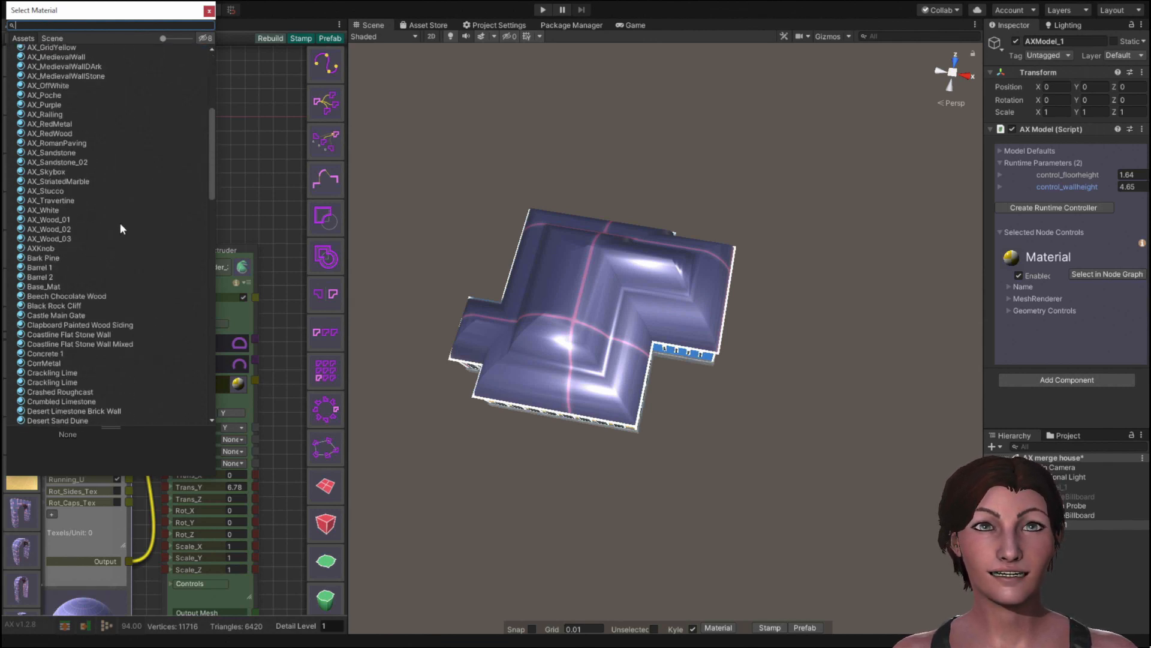
{"action": "scroll", "coordinate": [121, 231], "scroll_direction": "down", "scroll_amount": 7}
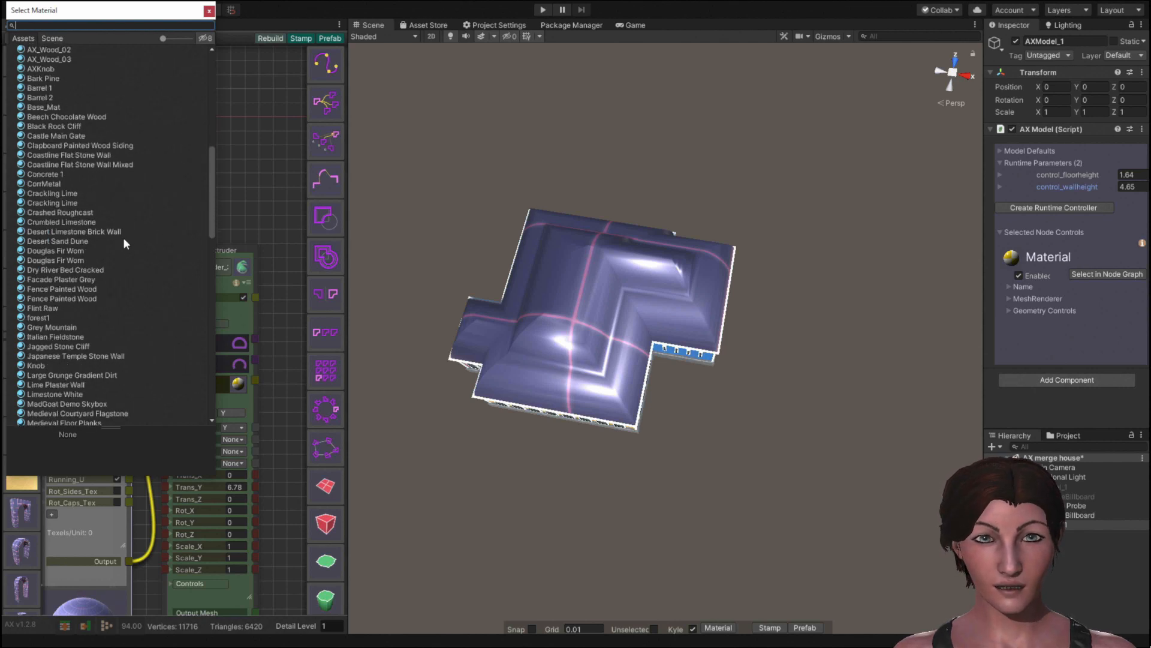
{"action": "scroll", "coordinate": [124, 243], "scroll_direction": "down", "scroll_amount": 3}
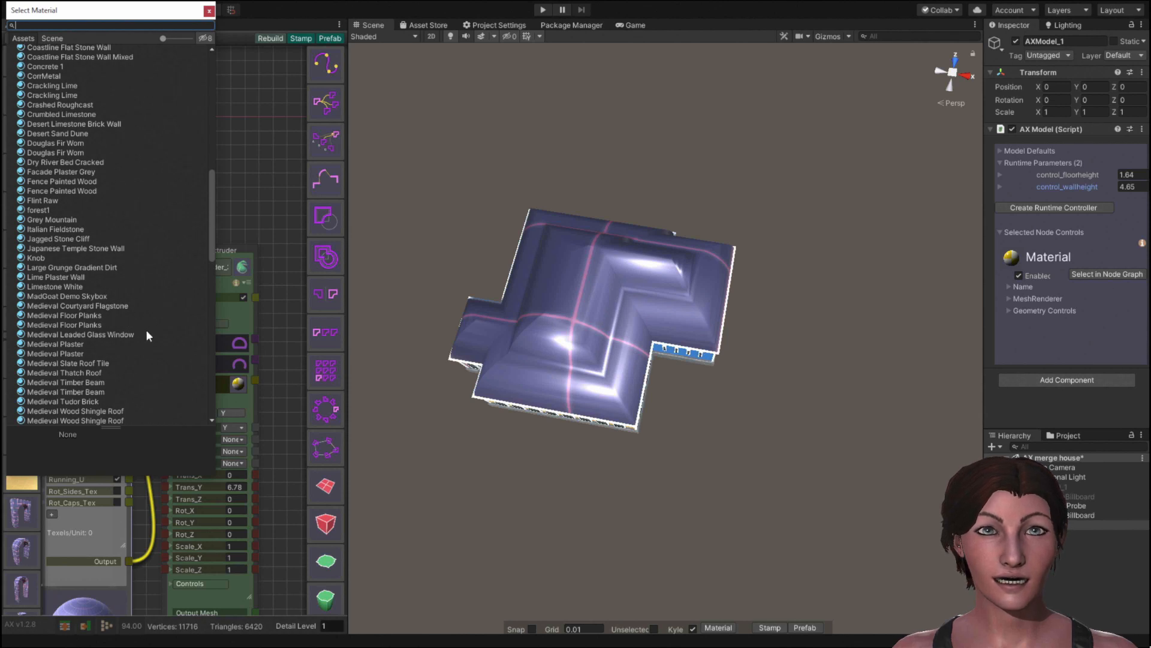
{"action": "left_click", "coordinate": [94, 363]}
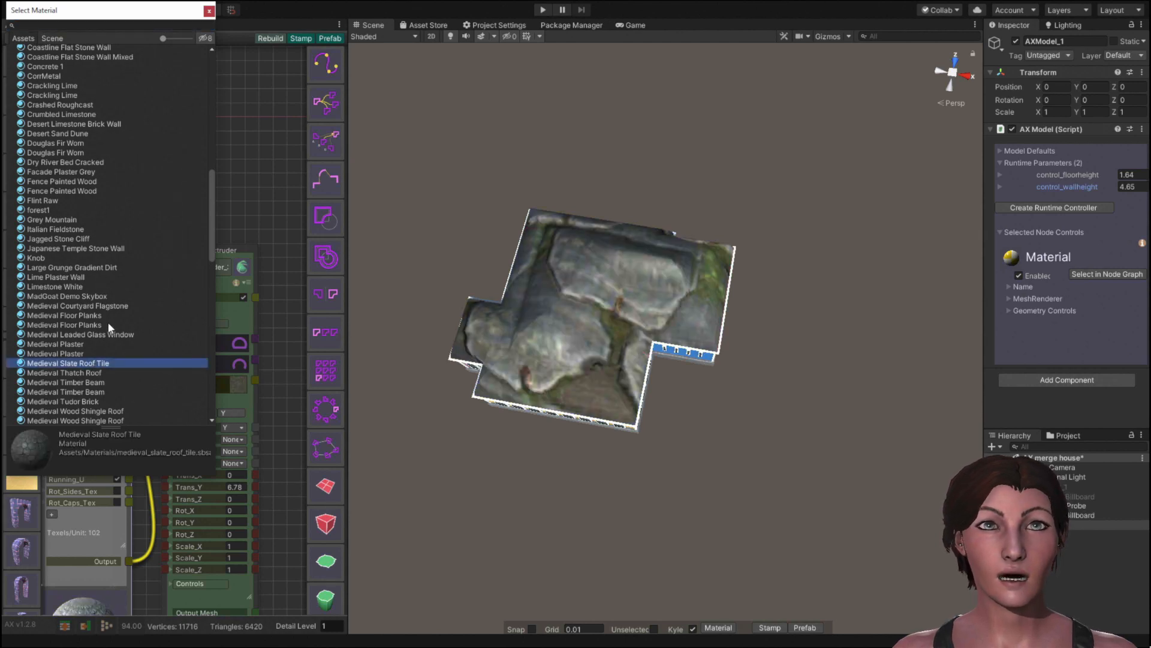
{"action": "scroll", "coordinate": [108, 325], "scroll_direction": "down", "scroll_amount": 3}
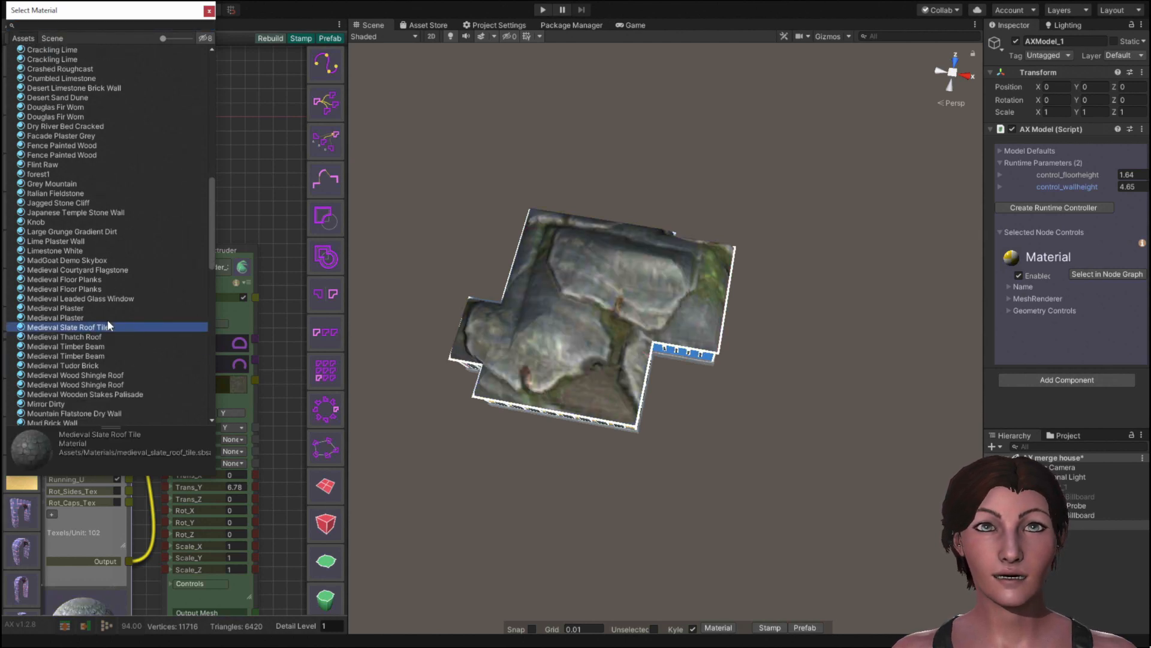
{"action": "left_click", "coordinate": [75, 337]}
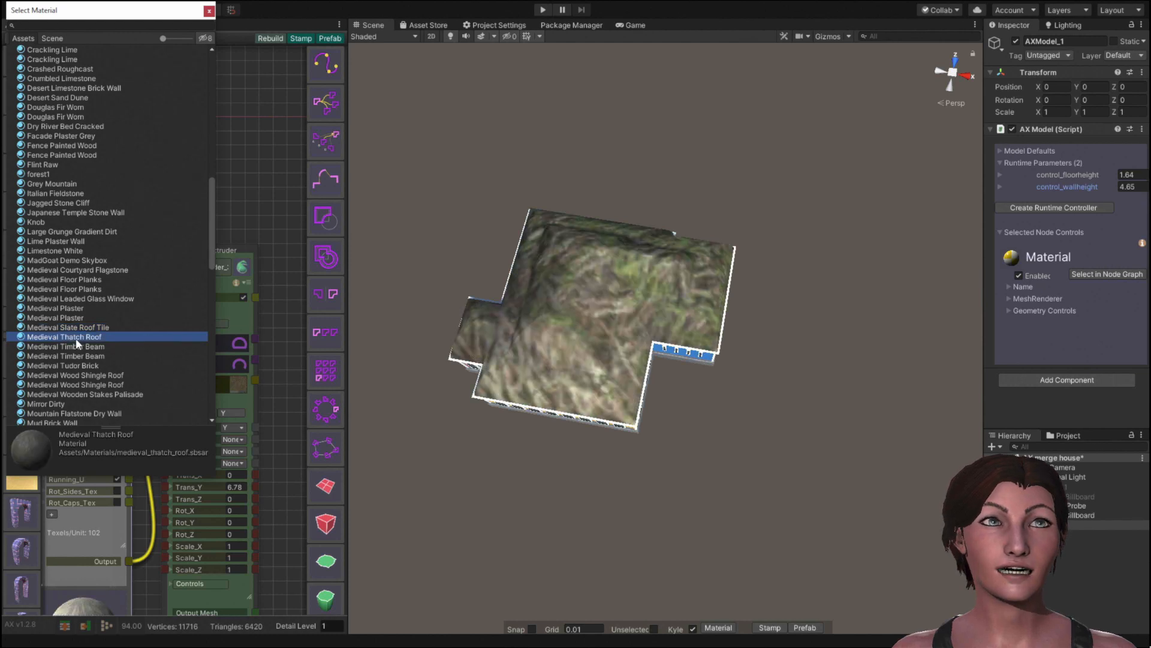
Try both Painted Wood Planks Wall materials on the roof, ending with the blue one.
{"action": "scroll", "coordinate": [95, 333], "scroll_direction": "down", "scroll_amount": 3}
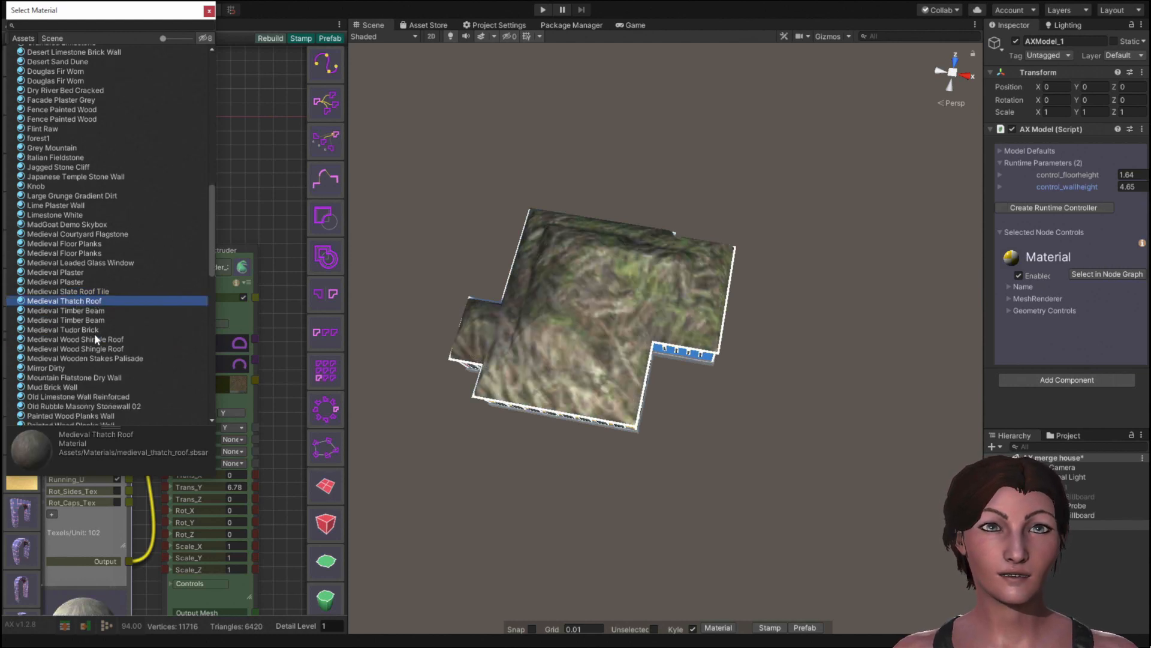
{"action": "scroll", "coordinate": [95, 334], "scroll_direction": "down", "scroll_amount": 3}
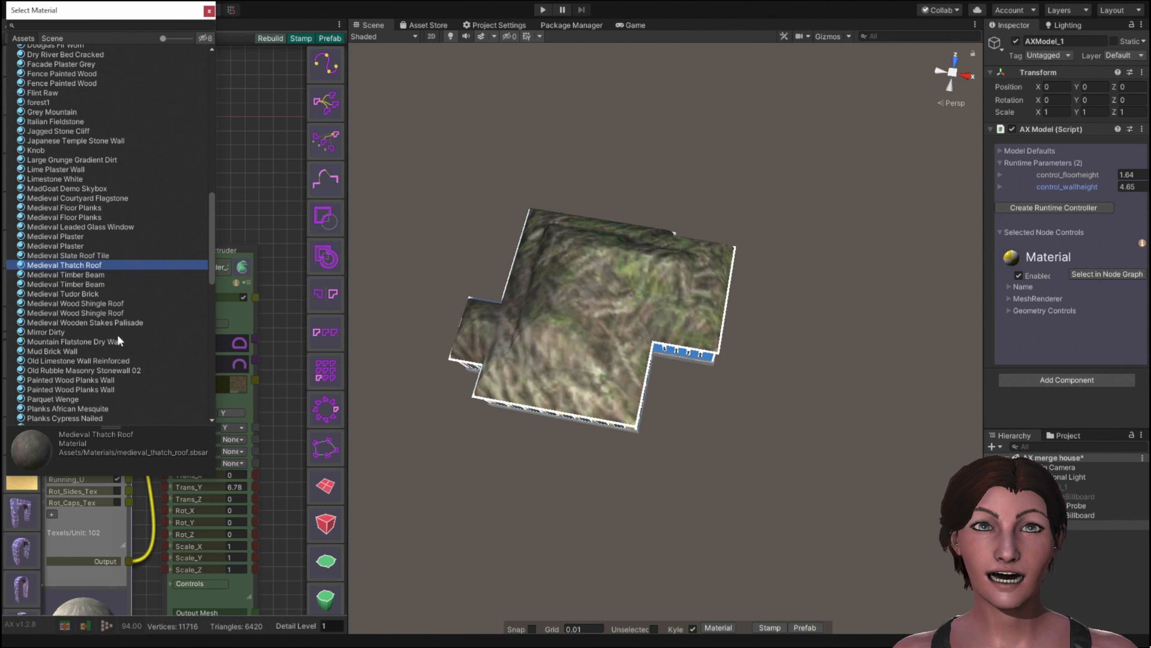
{"action": "scroll", "coordinate": [112, 333], "scroll_direction": "down", "scroll_amount": 3}
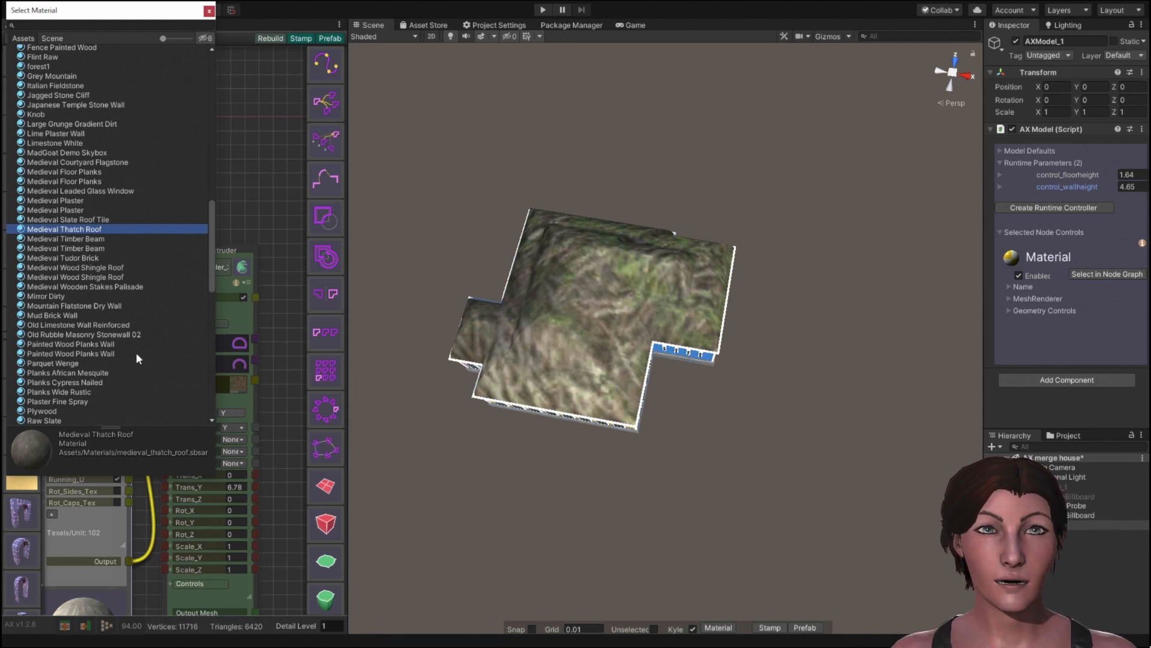
{"action": "left_click", "coordinate": [93, 342]}
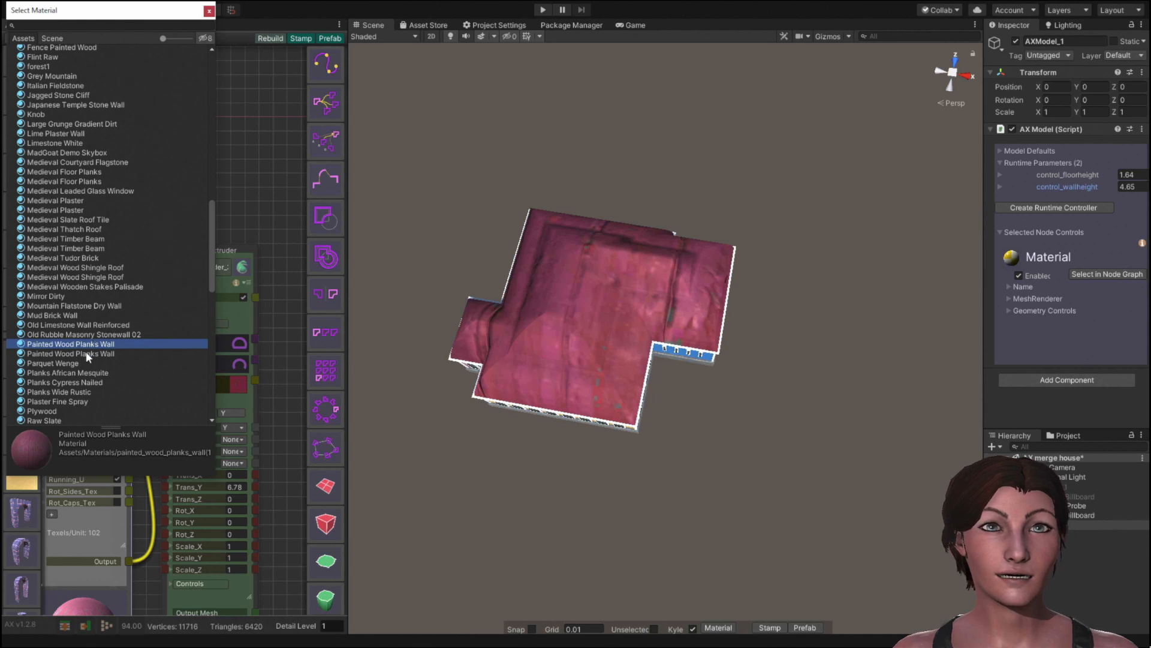
{"action": "left_click", "coordinate": [87, 354]}
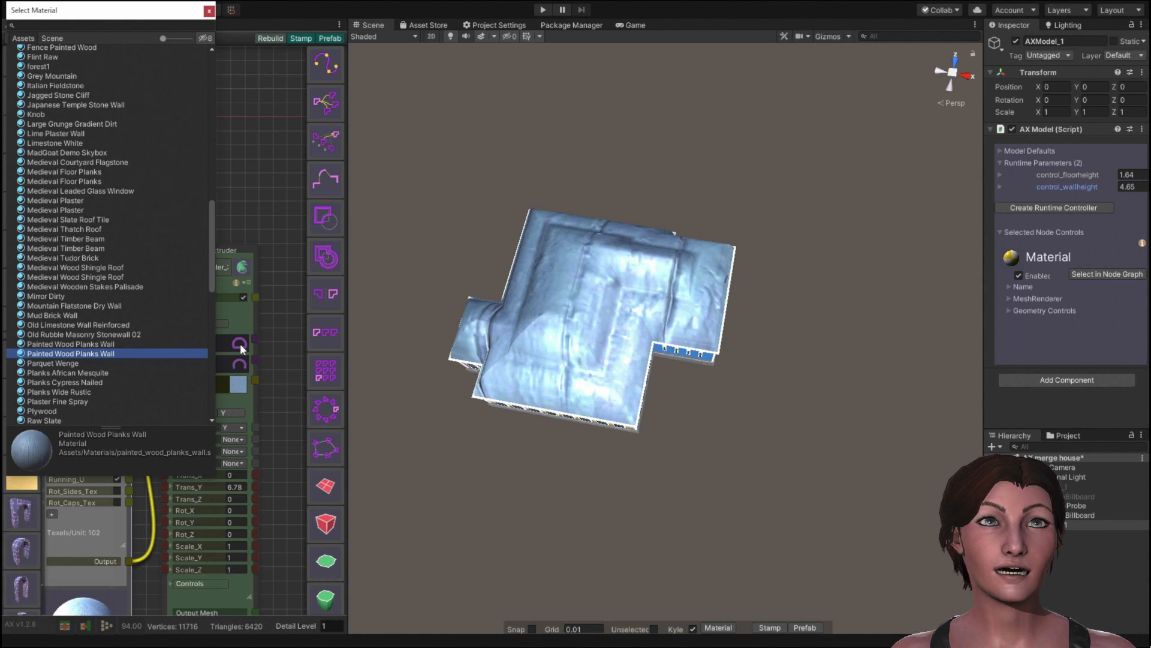
{"action": "double_click", "coordinate": [64, 353]}
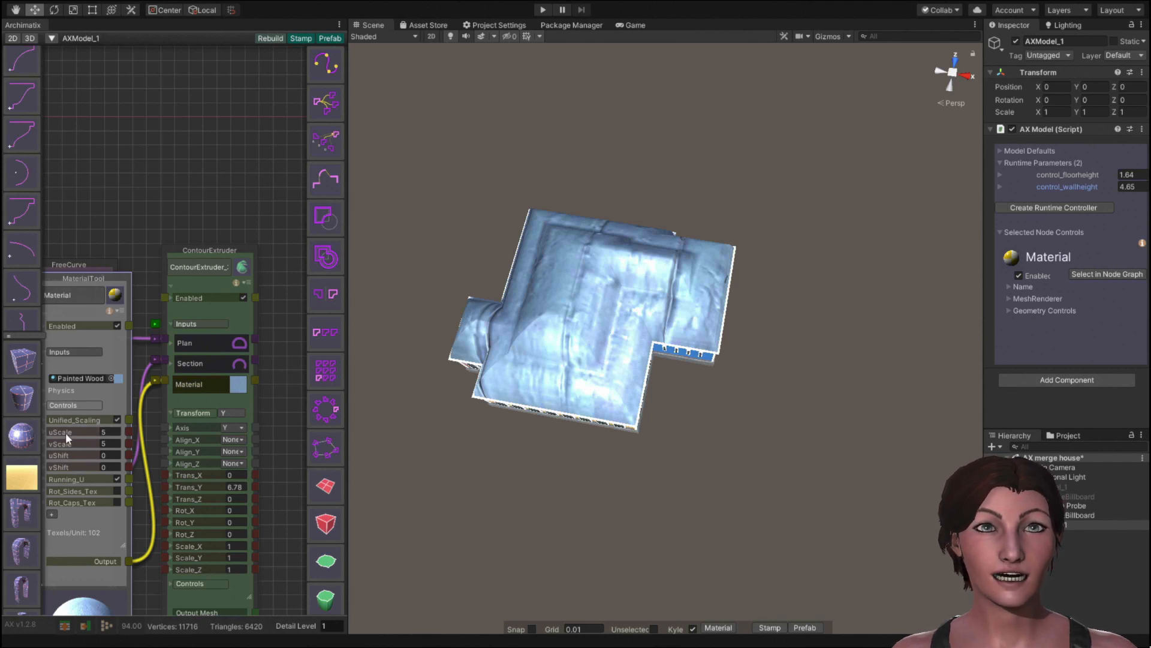
Reduce the roof material's uScale to 0.42 with unified scaling and check the planks from above and the side.
{"action": "left_click_drag", "start_coordinate": [63, 432], "coordinate": [1104, 435]}
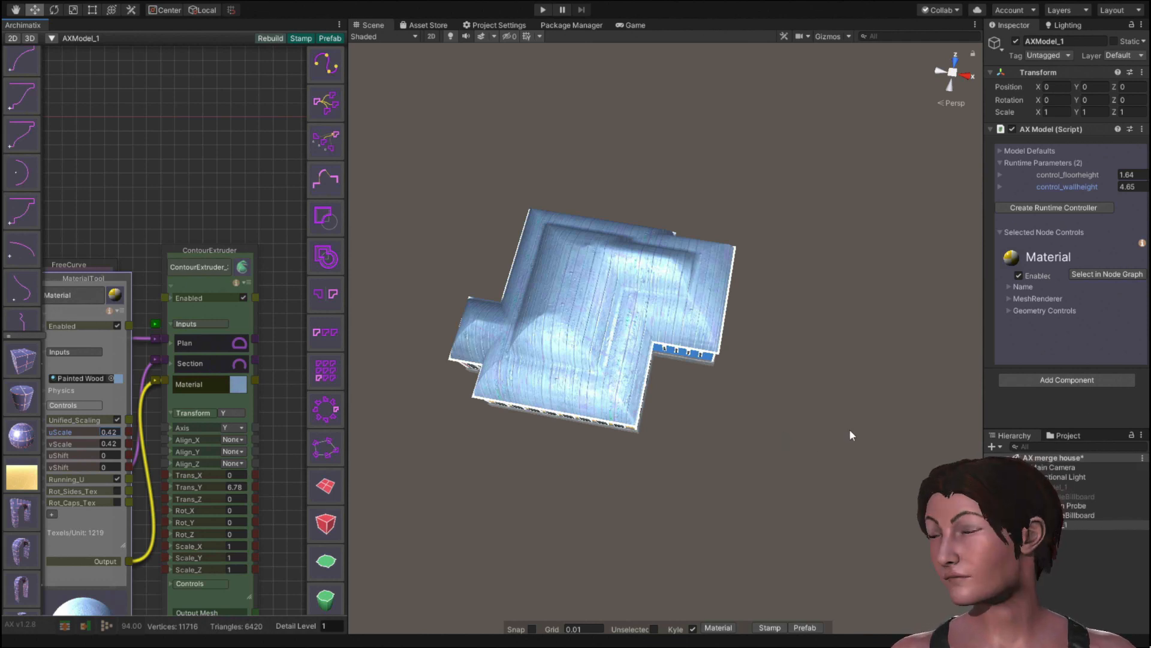
{"action": "key", "text": "alt"}
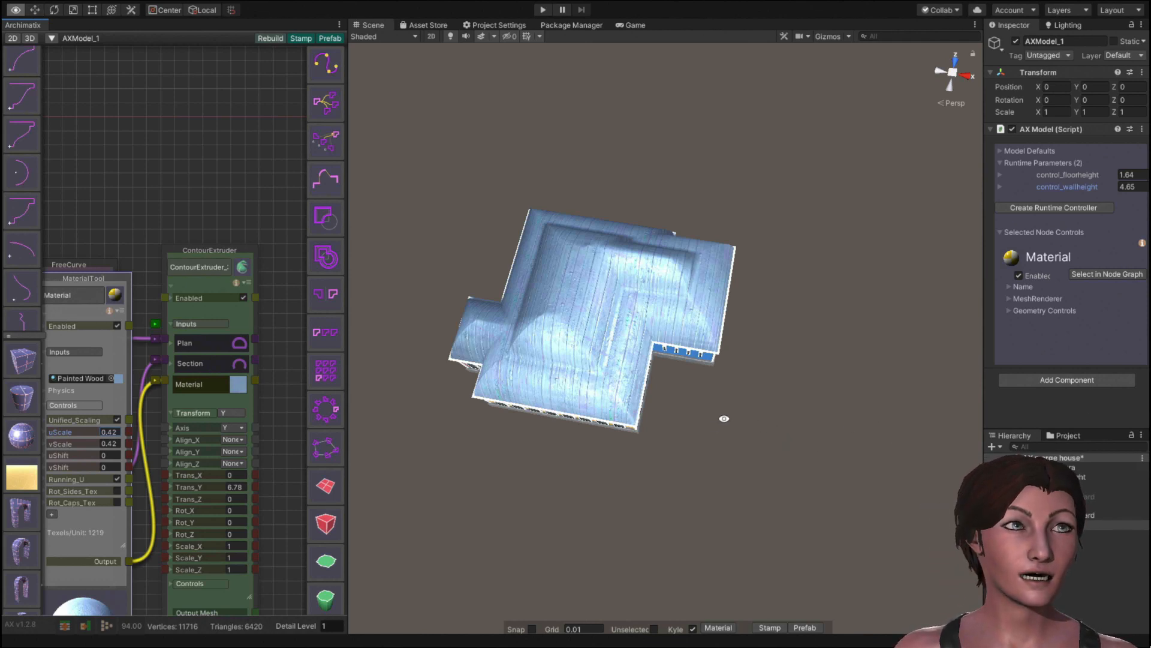
{"action": "left_click_drag", "start_coordinate": [727, 416], "coordinate": [759, 489], "text": "alt"}
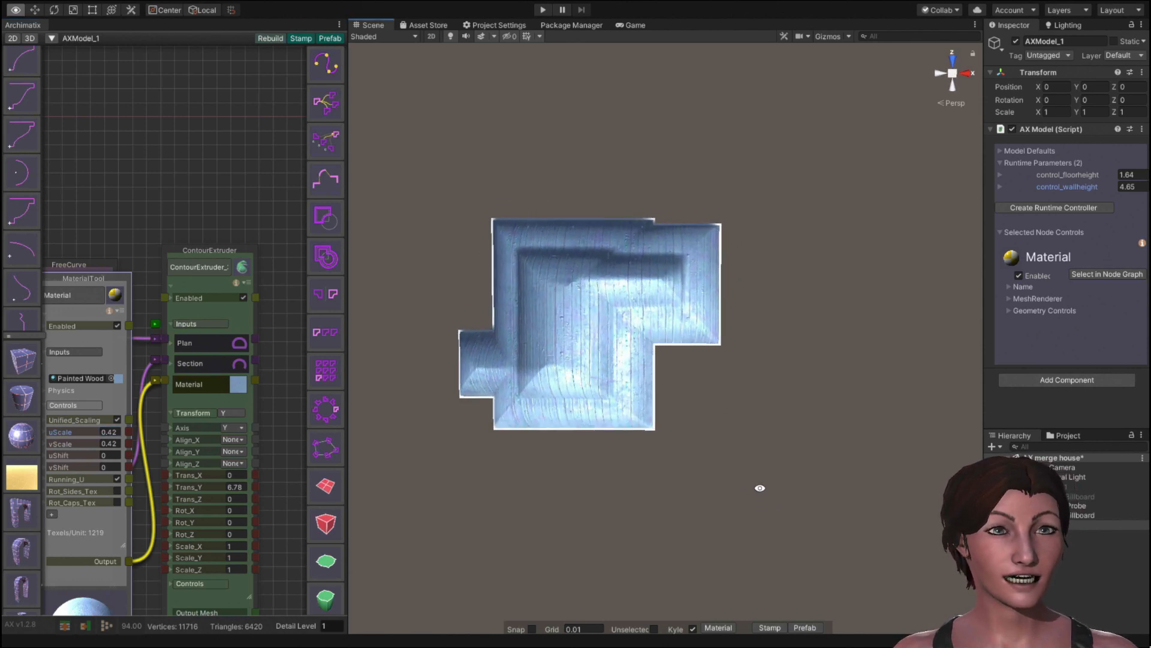
{"action": "left_click_drag", "start_coordinate": [624, 478], "coordinate": [720, 463]}
{"action": "key", "text": "w"}
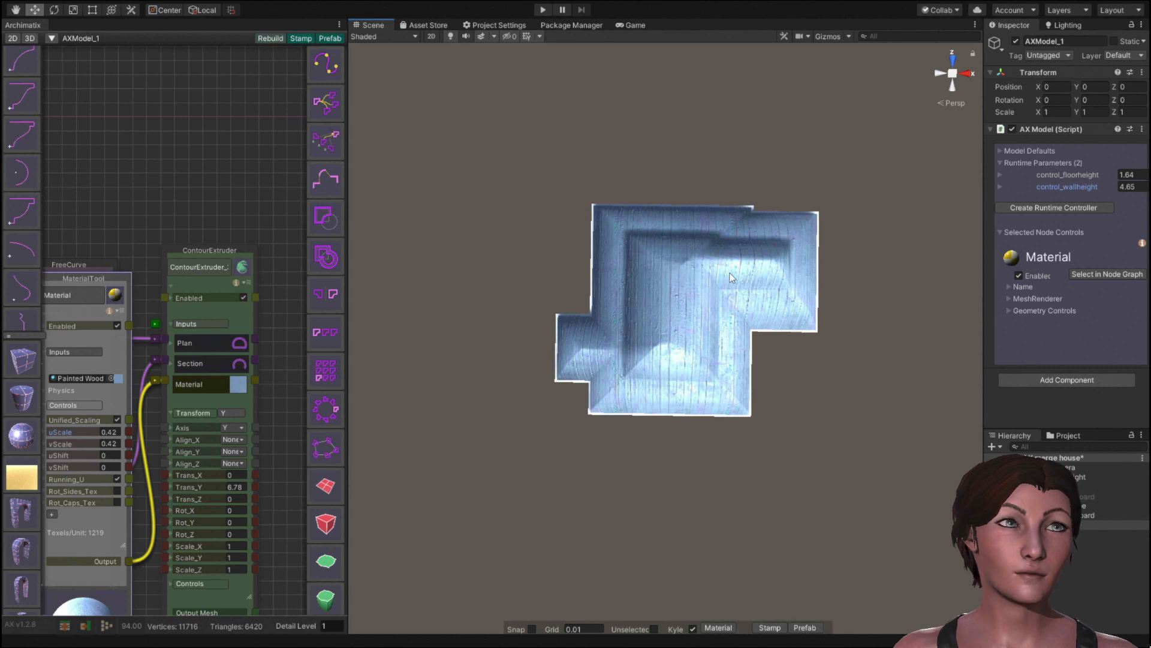
{"action": "scroll", "coordinate": [734, 444], "scroll_direction": "up", "scroll_amount": 5}
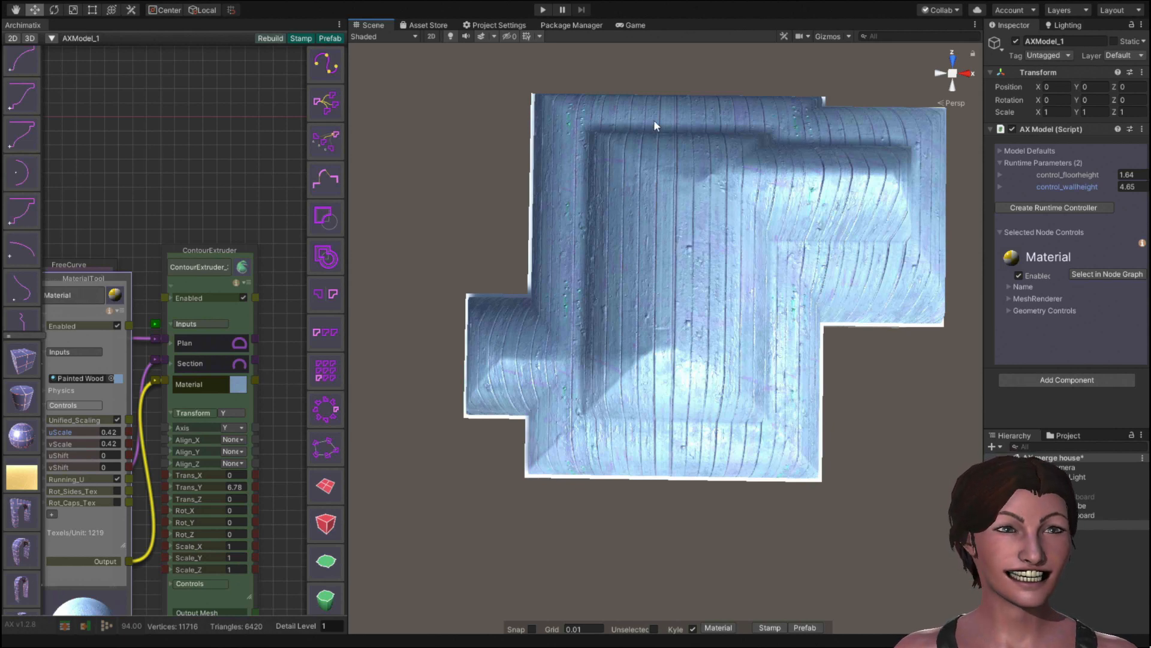
{"action": "left_click_drag", "start_coordinate": [436, 509], "coordinate": [348, 401], "text": "alt"}
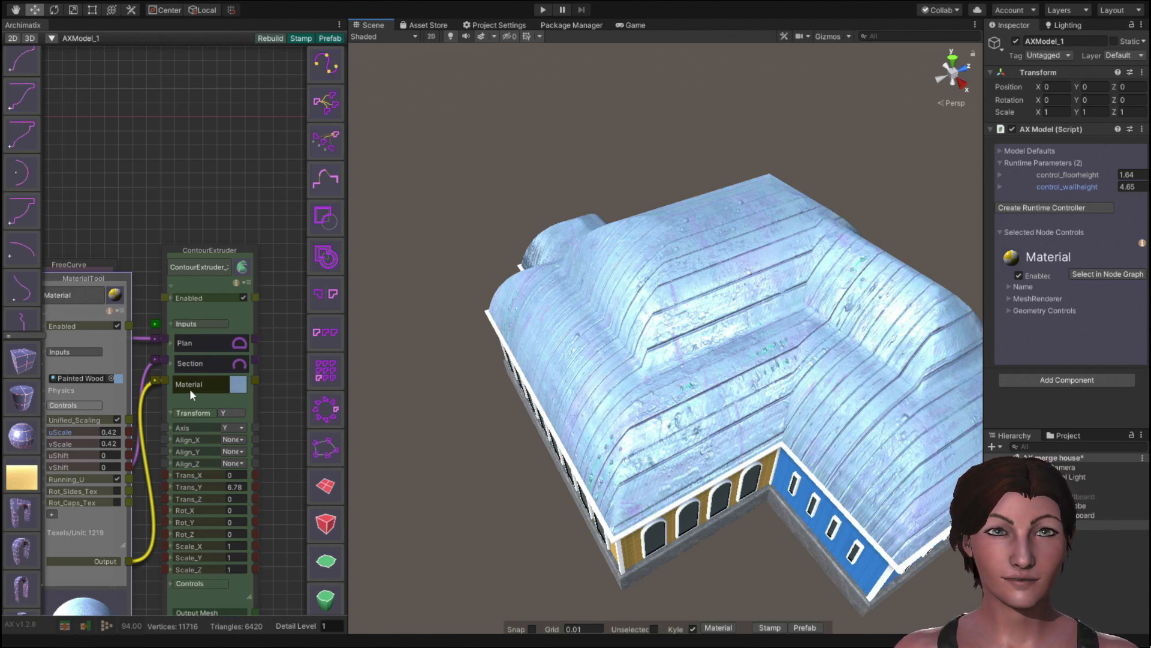
Try Roughcast Brick Wall Pattern and Rock Surface Rough on the roof, and choose Roof Tiles Round Clean instead.
{"action": "left_click", "coordinate": [111, 379]}
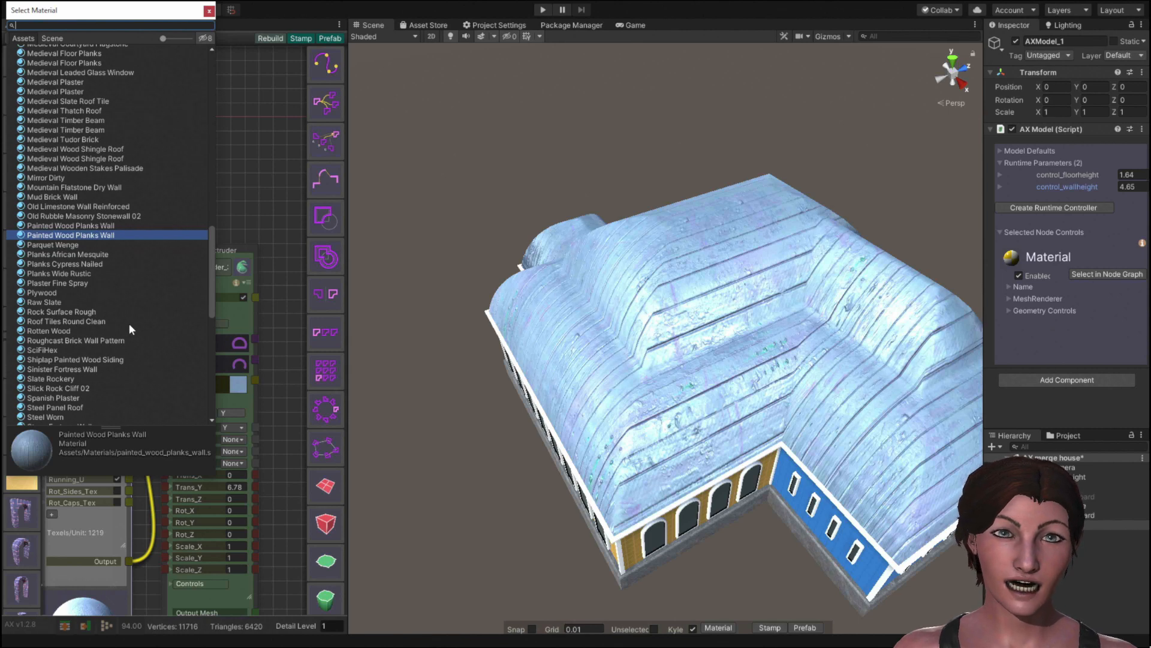
{"action": "left_click", "coordinate": [93, 340]}
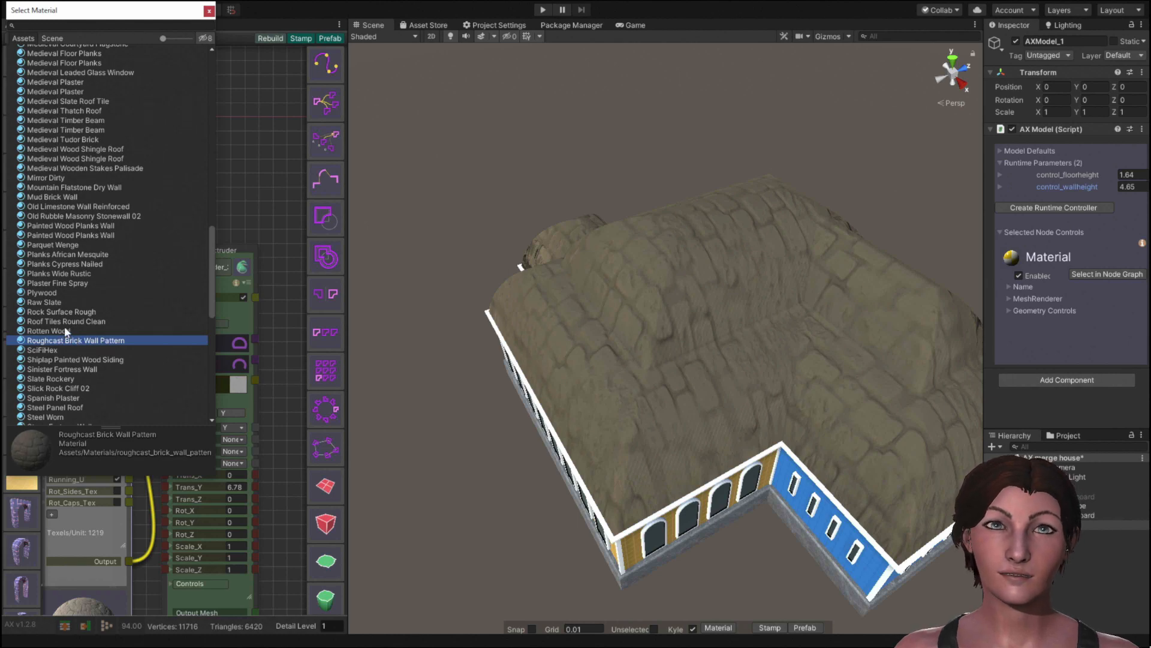
{"action": "left_click", "coordinate": [66, 312]}
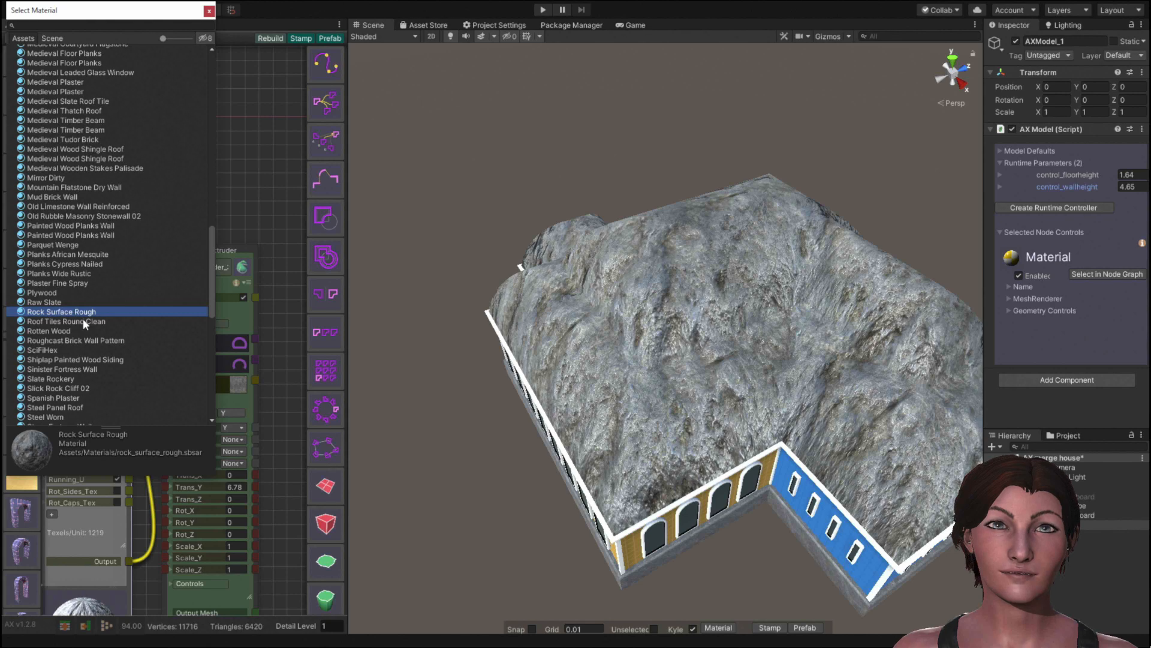
{"action": "left_click", "coordinate": [82, 321]}
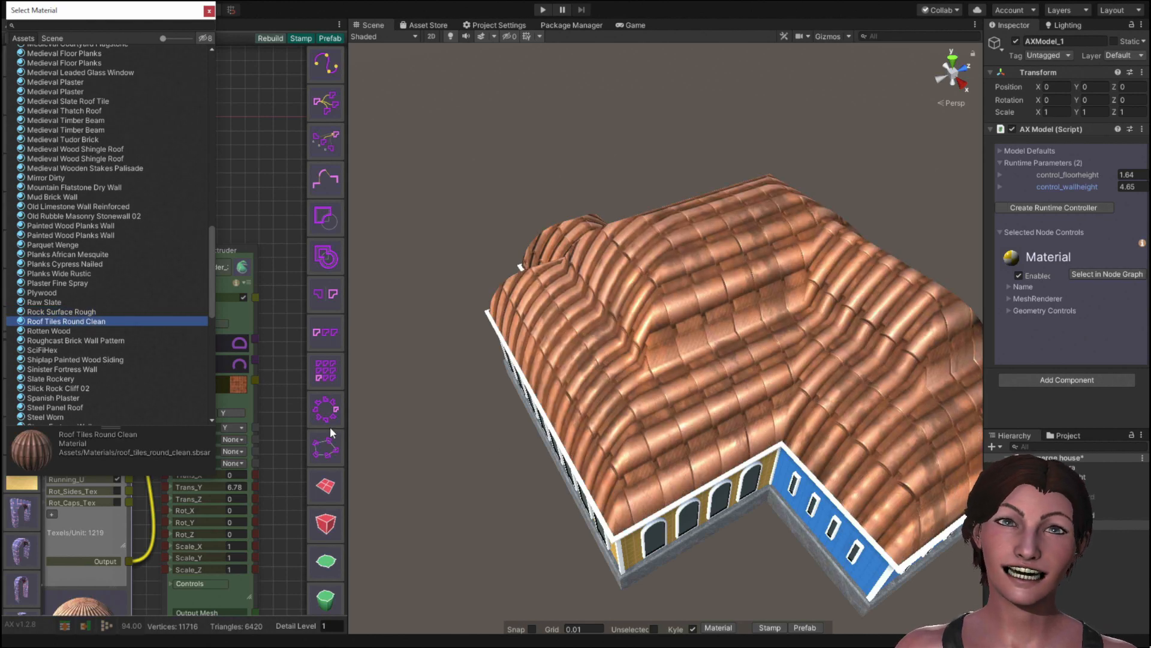
{"action": "double_click", "coordinate": [32, 318]}
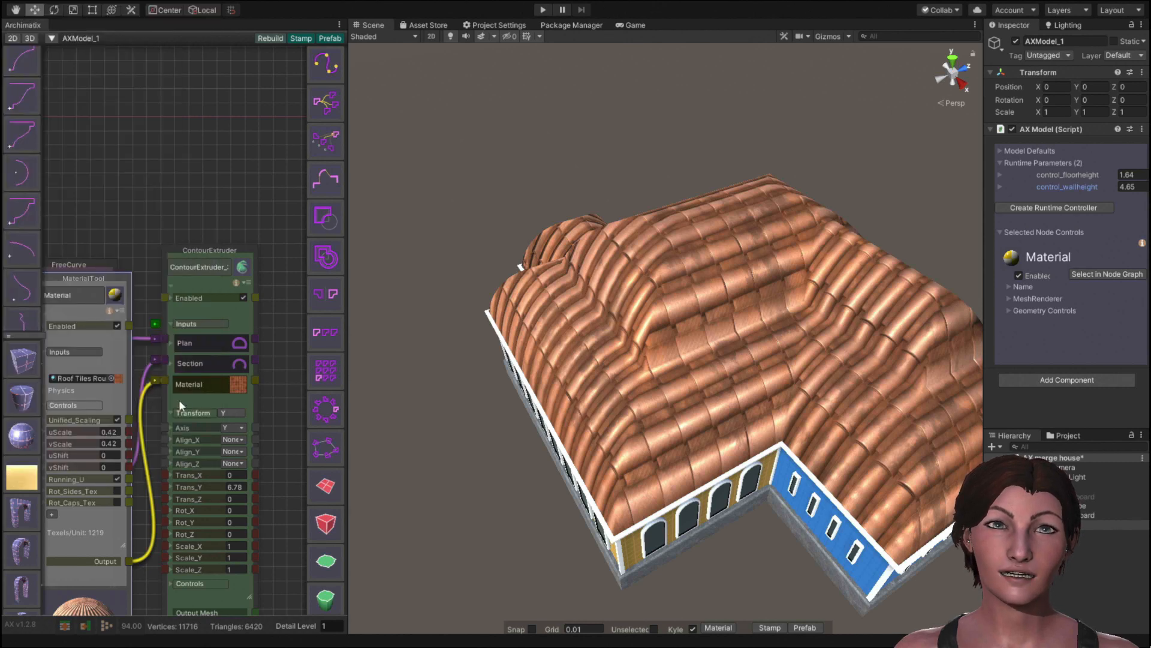
Set the roof material's uScale to 0.15 with unified scaling and check the tile size from the house's front.
{"action": "left_click", "coordinate": [108, 432]}
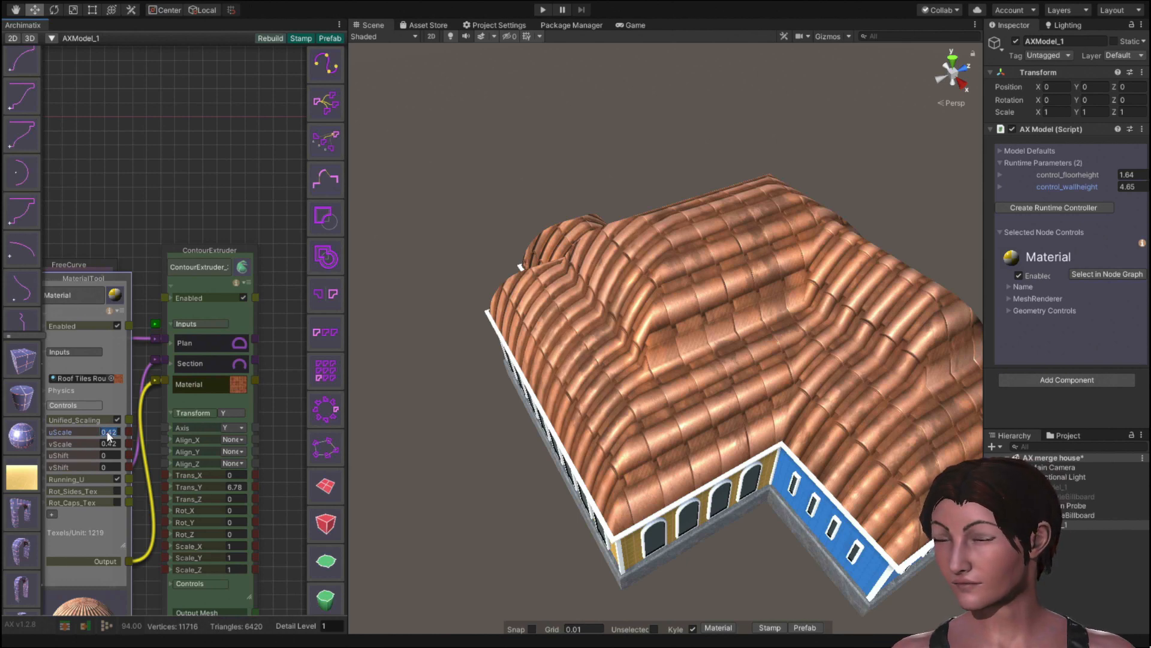
{"action": "type", "text": "0.1"}
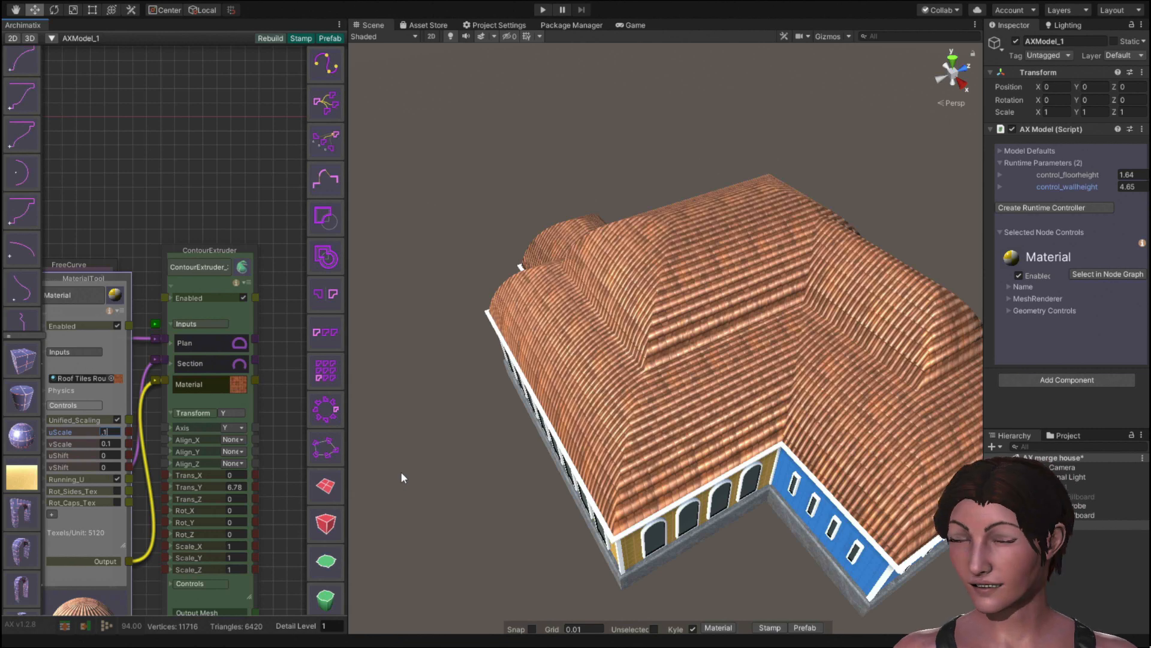
{"action": "type", "text": "5"}
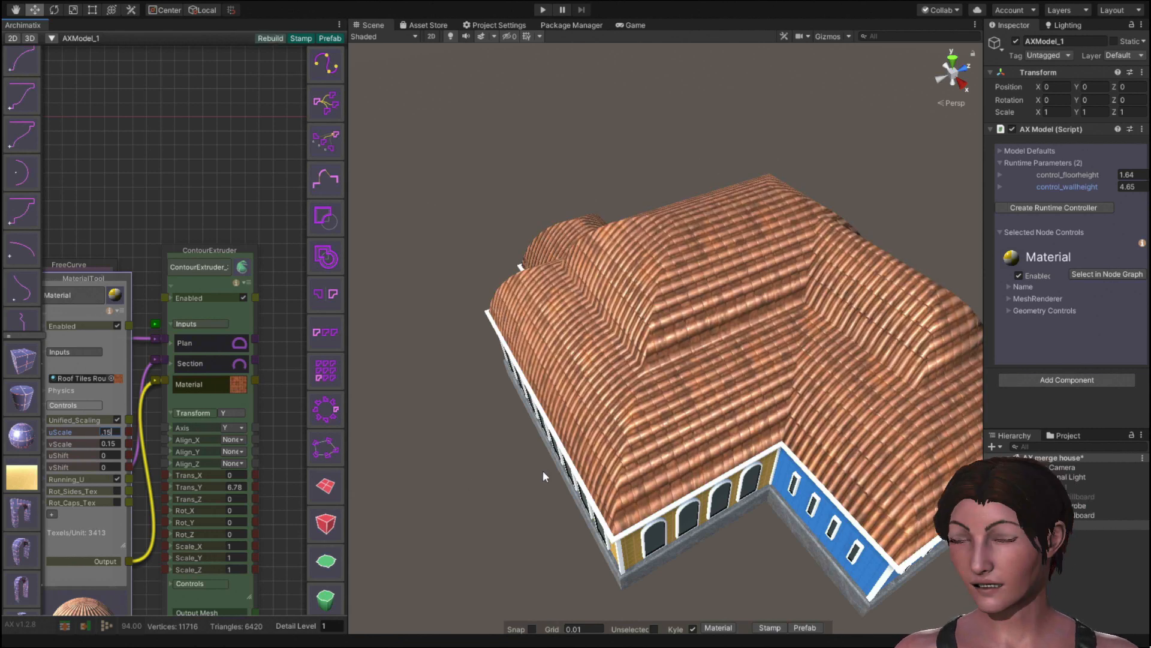
{"action": "left_click_drag", "start_coordinate": [519, 528], "coordinate": [792, 411], "text": "alt"}
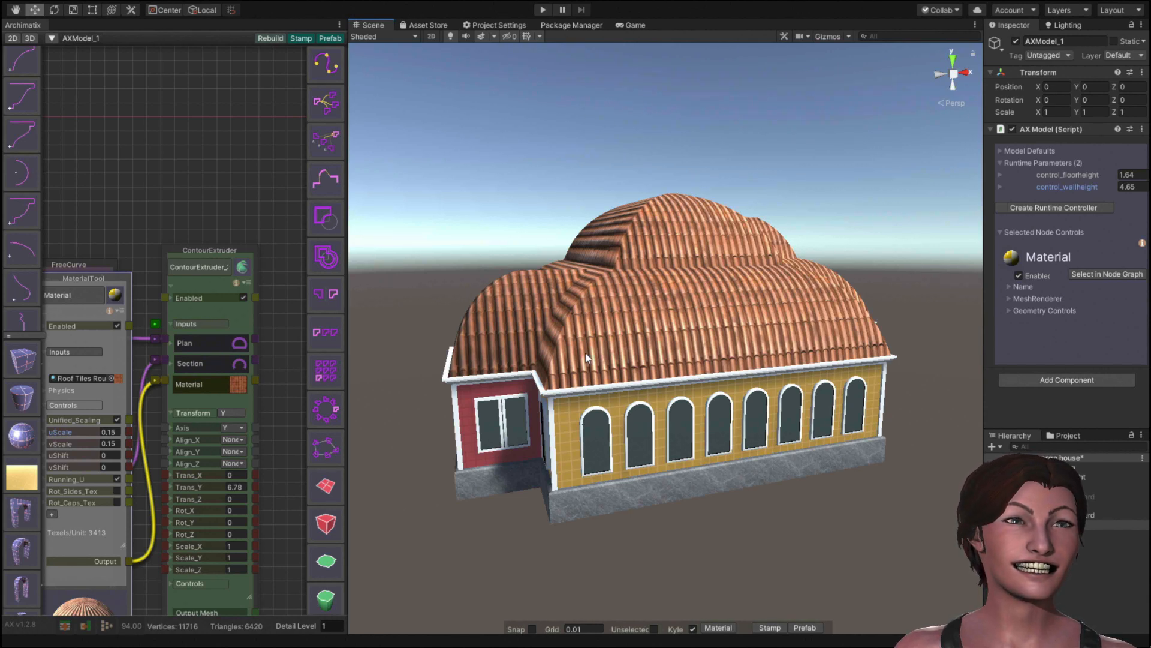
Change the roof material to Stone Roof Tiles and deselect the node.
{"action": "left_click", "coordinate": [111, 379]}
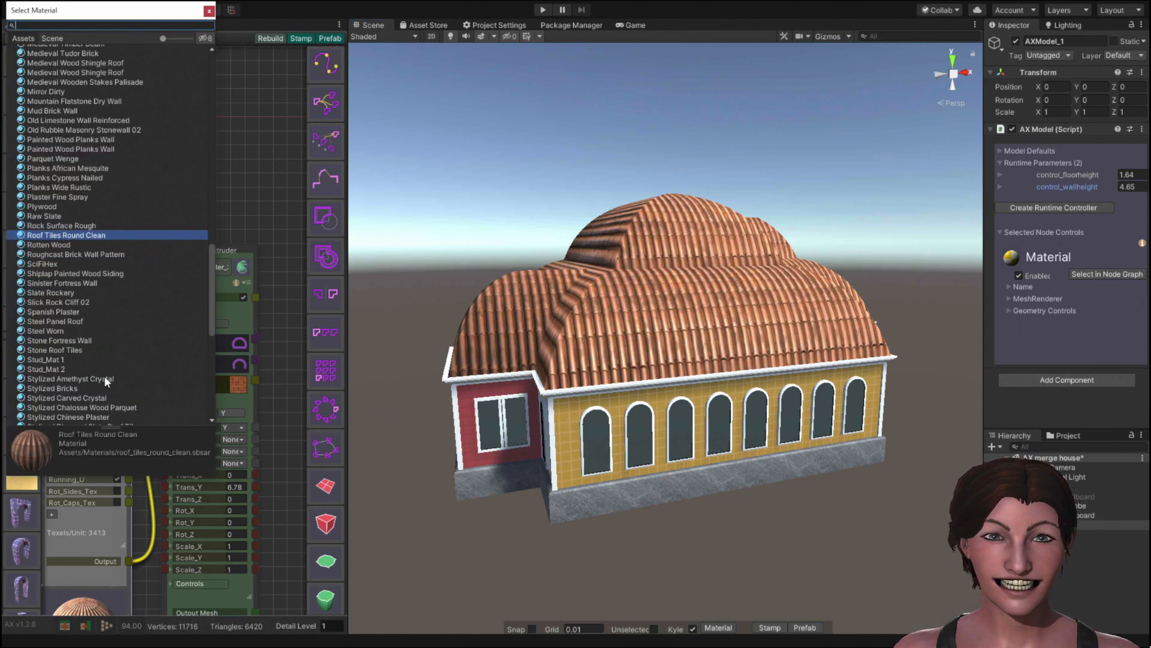
{"action": "left_click", "coordinate": [60, 350]}
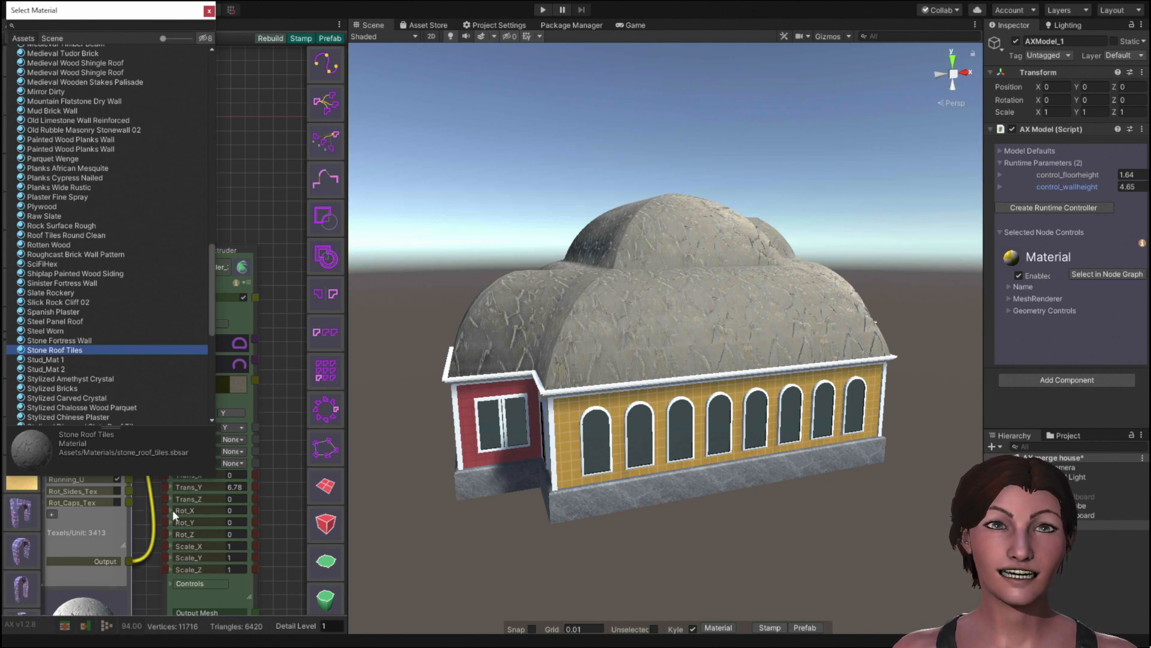
{"action": "left_click", "coordinate": [269, 449]}
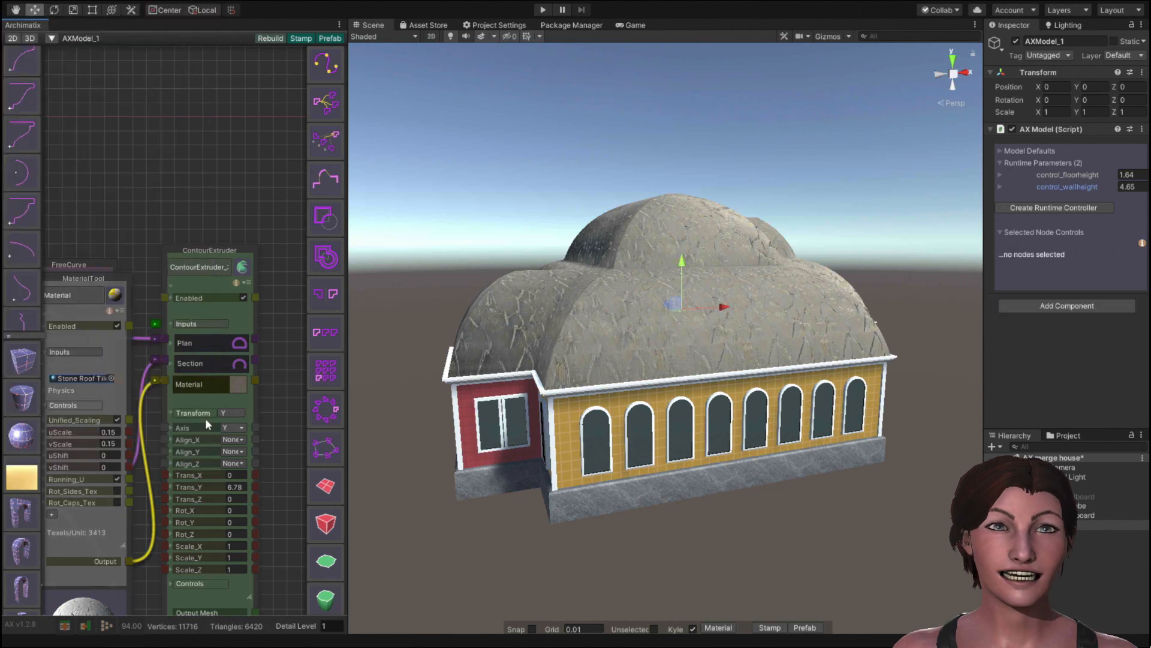
Set the roof material's uScale to 0.05 with unified scaling after trying 0.1 and 0.5.
{"action": "left_click", "coordinate": [112, 432]}
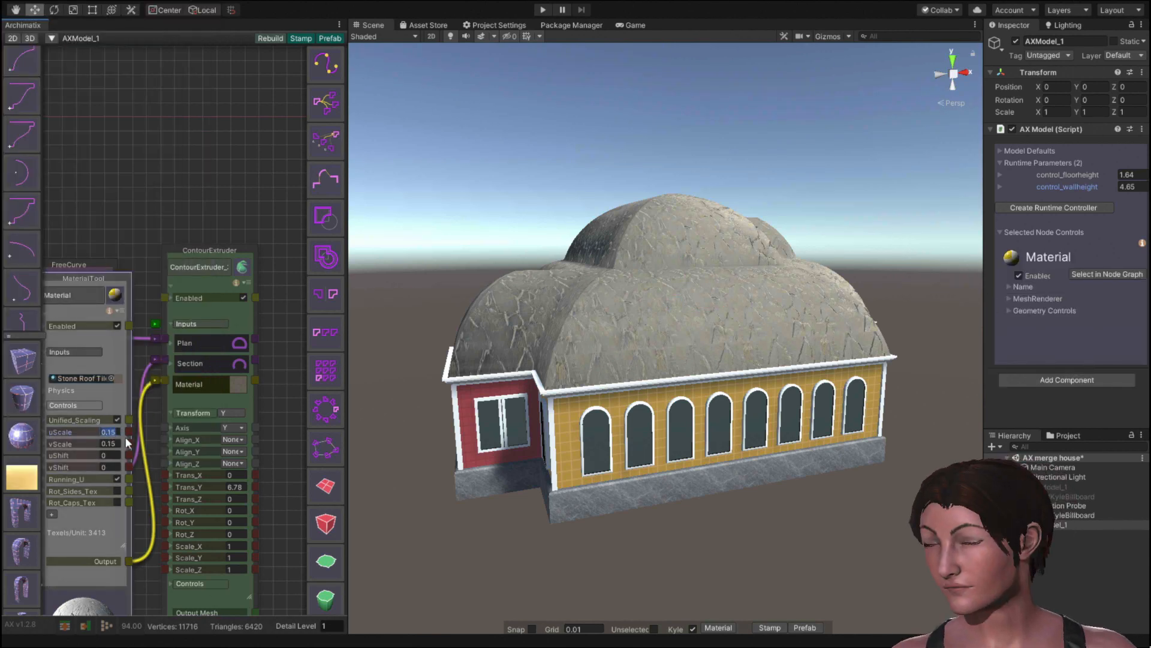
{"action": "type", "text": ".1"}
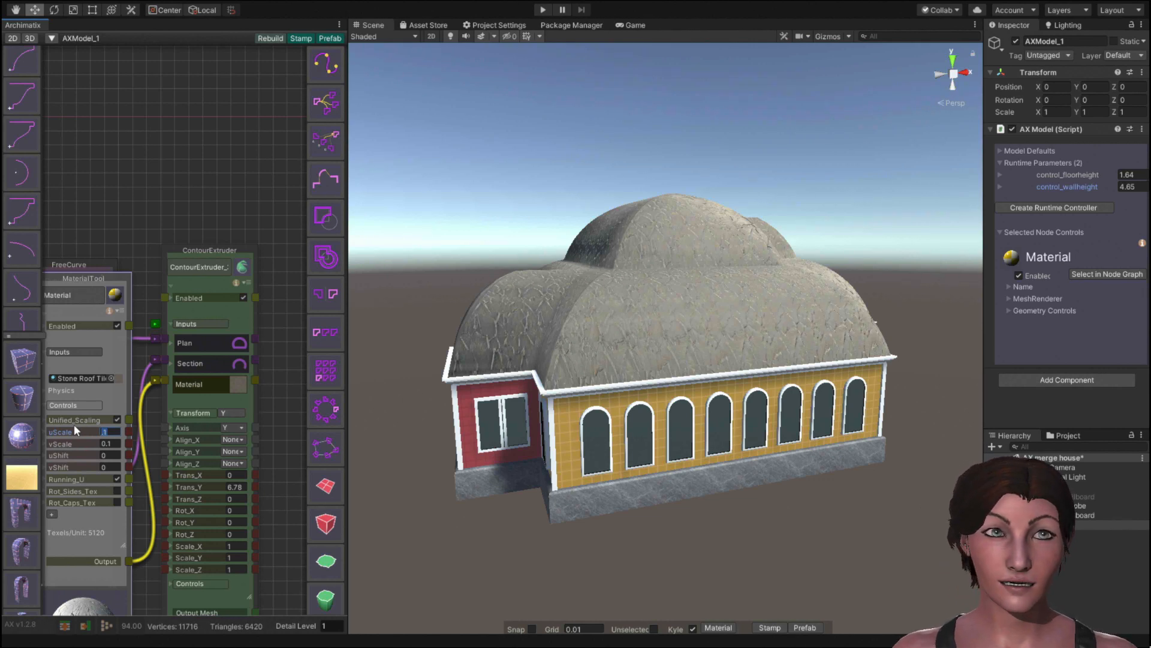
{"action": "type", "text": ".5"}
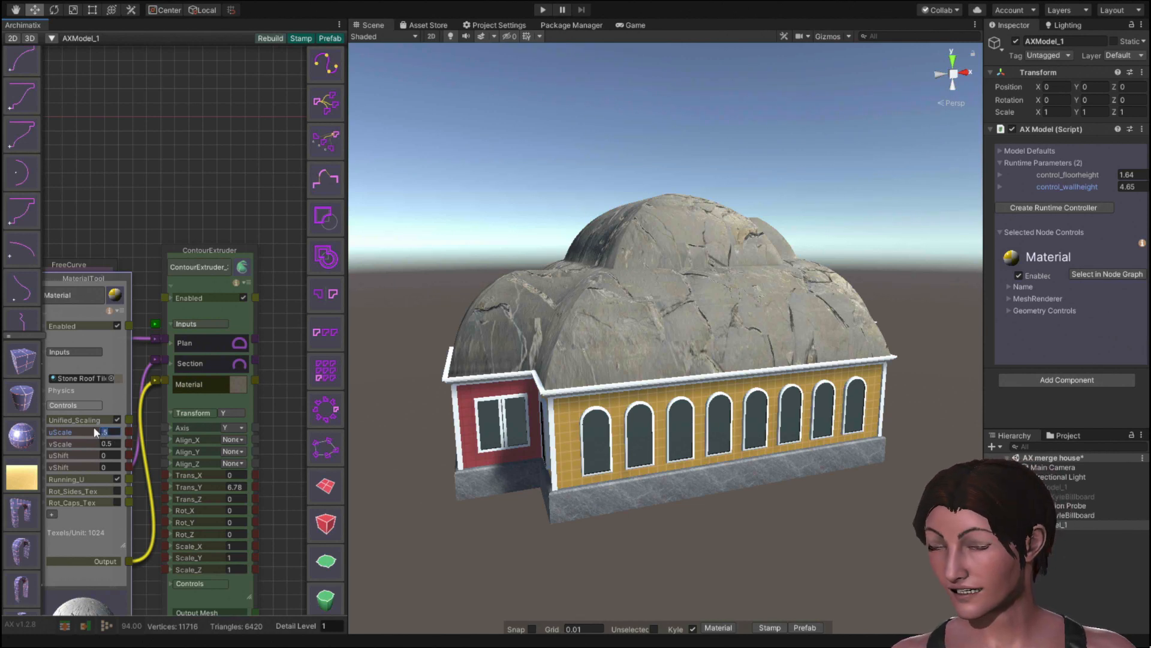
{"action": "key", "text": "BackSpace"}
{"action": "type", "text": ".0"}
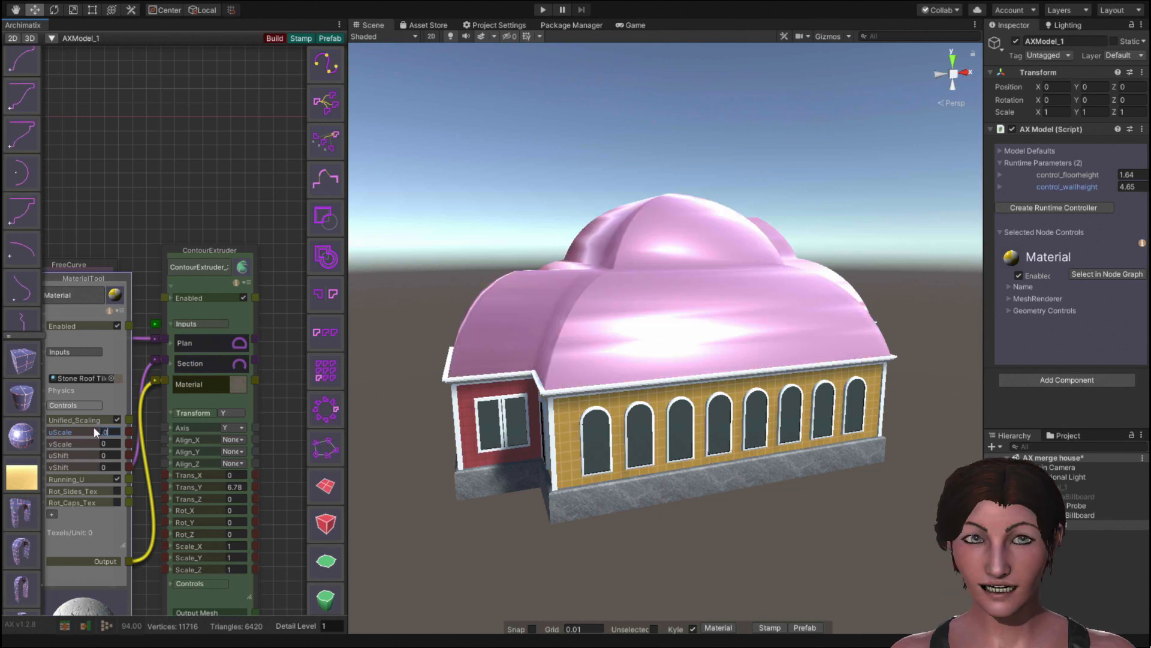
{"action": "type", "text": "5"}
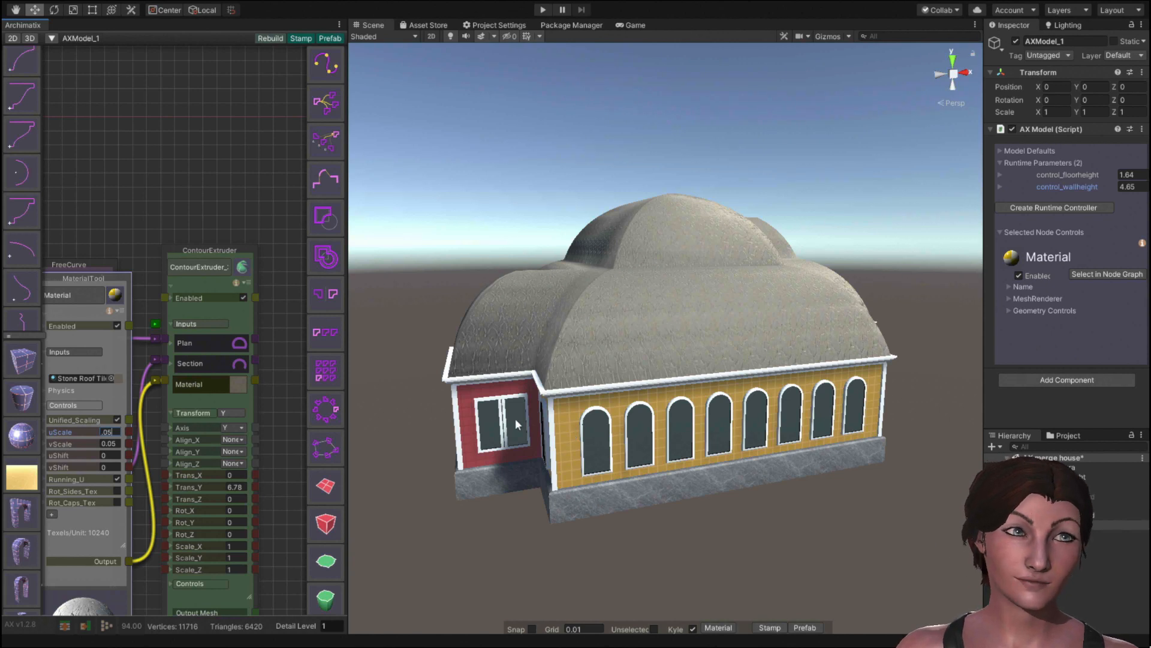
{"action": "scroll", "coordinate": [401, 420], "scroll_direction": "down", "scroll_amount": 3}
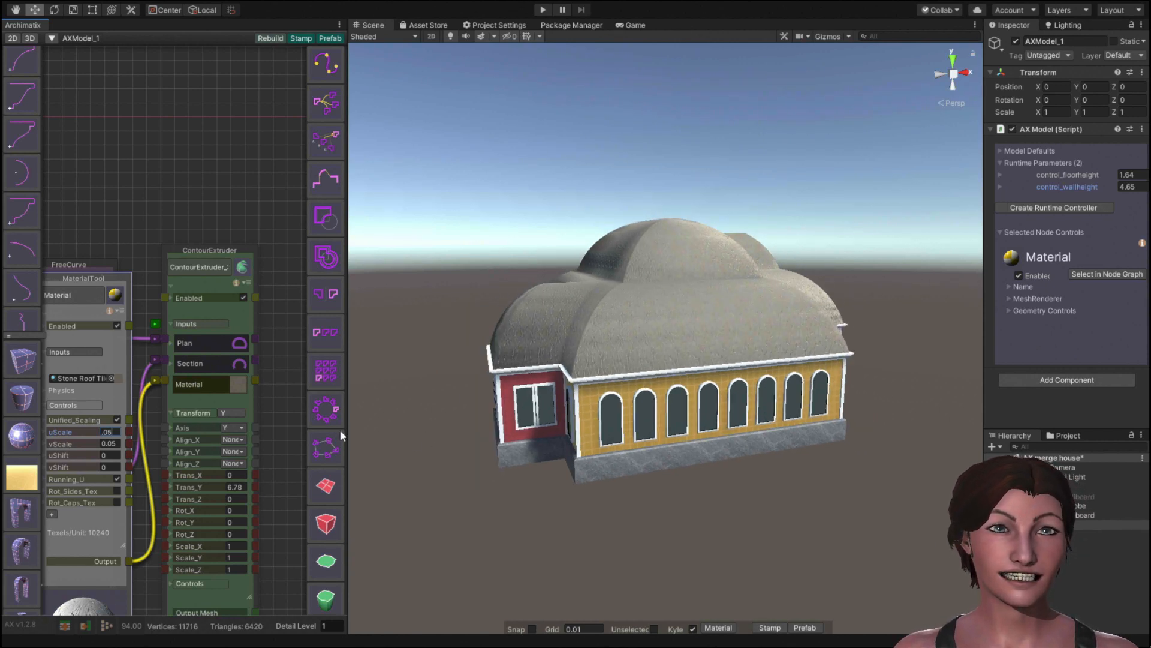
Hide the roof's MaterialTool node in the graph to uncover the FreeCurve section node behind it.
{"action": "middle_click_drag", "start_coordinate": [284, 405], "coordinate": [287, 400]}
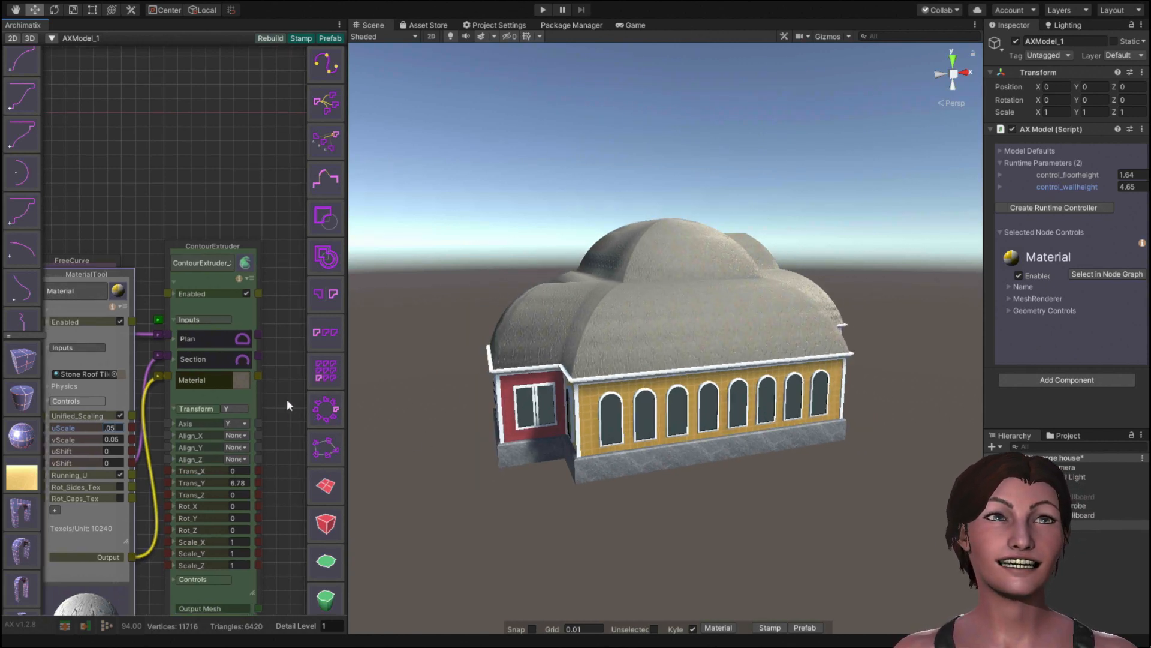
{"action": "scroll", "coordinate": [287, 398], "scroll_direction": "down", "scroll_amount": 3}
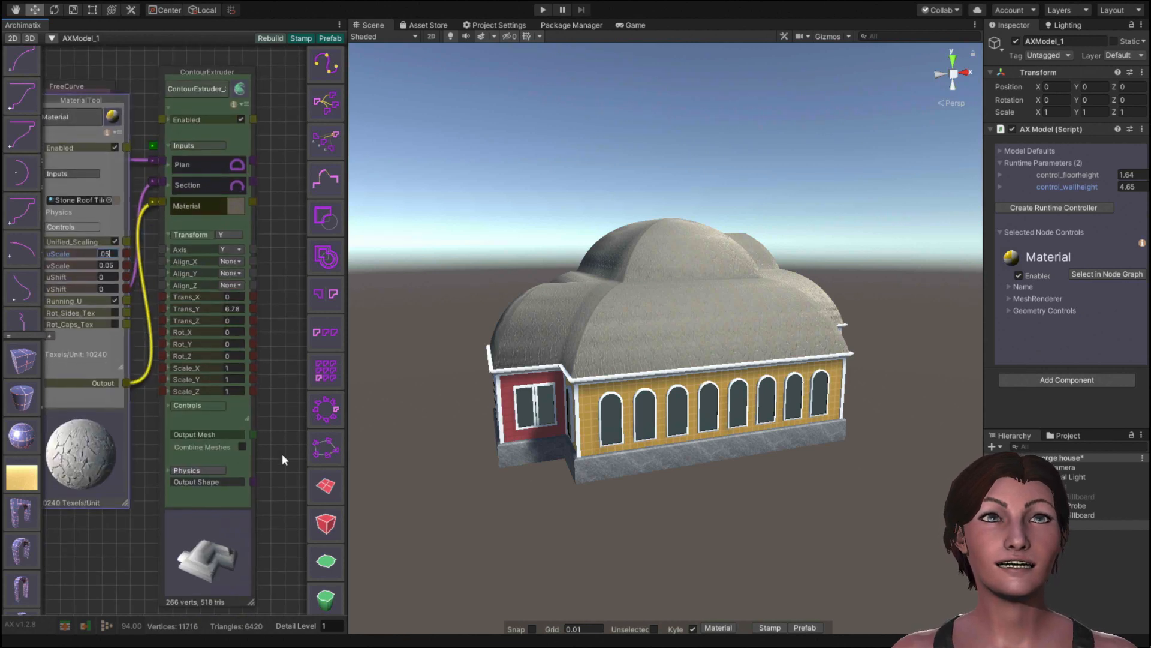
{"action": "middle_click_drag", "start_coordinate": [282, 454], "coordinate": [268, 335]}
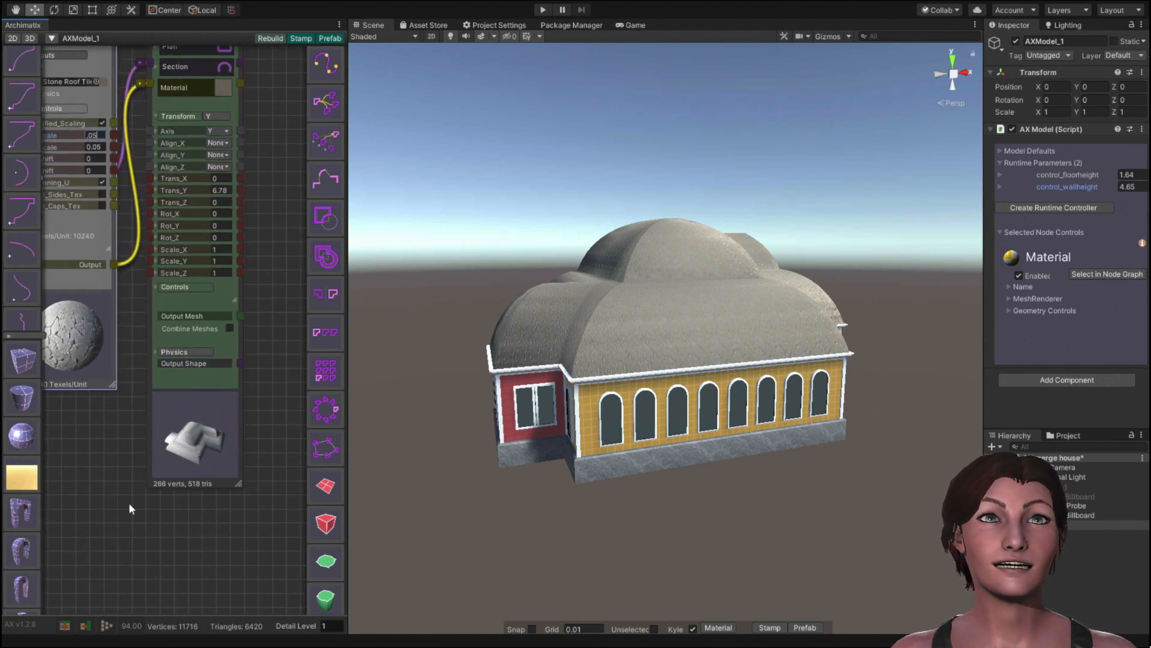
{"action": "middle_click_drag", "start_coordinate": [128, 502], "coordinate": [206, 584]}
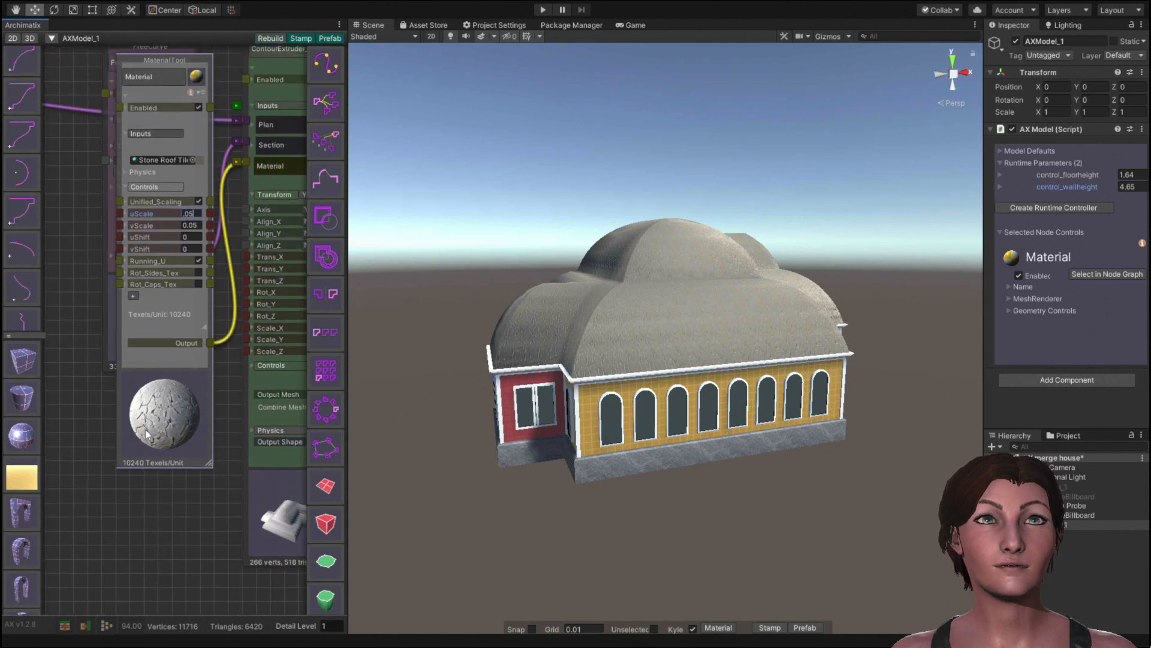
{"action": "left_click", "coordinate": [237, 159]}
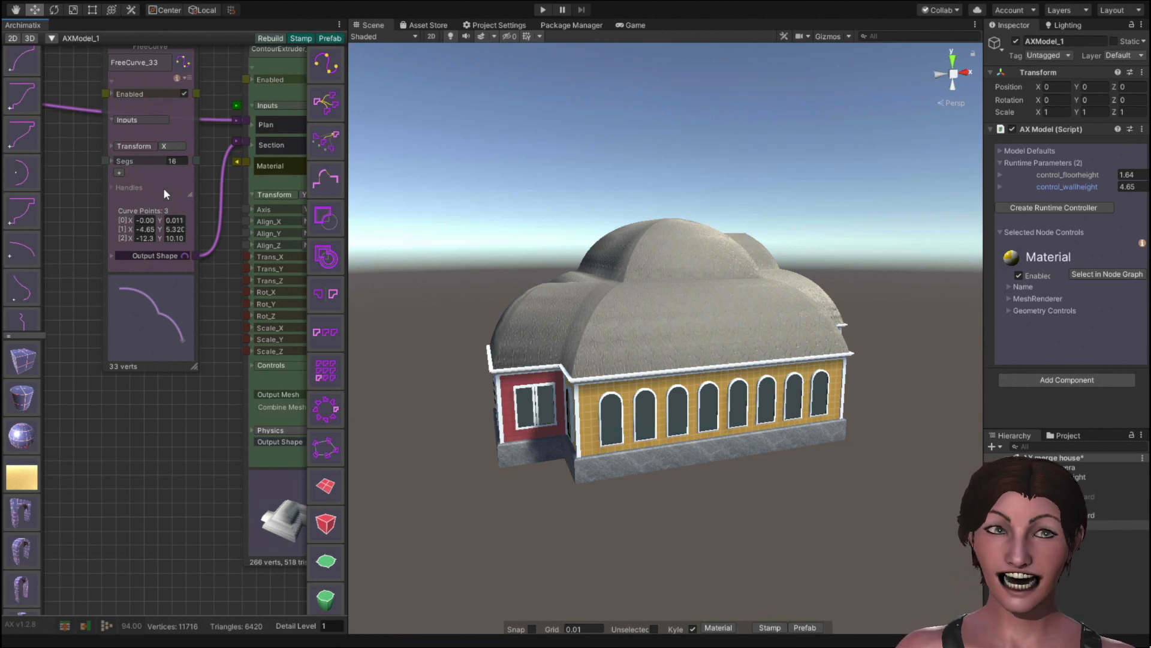
Save the AX merge house scene and return to the fullscreen editor view.
{"action": "key", "text": "F8"}
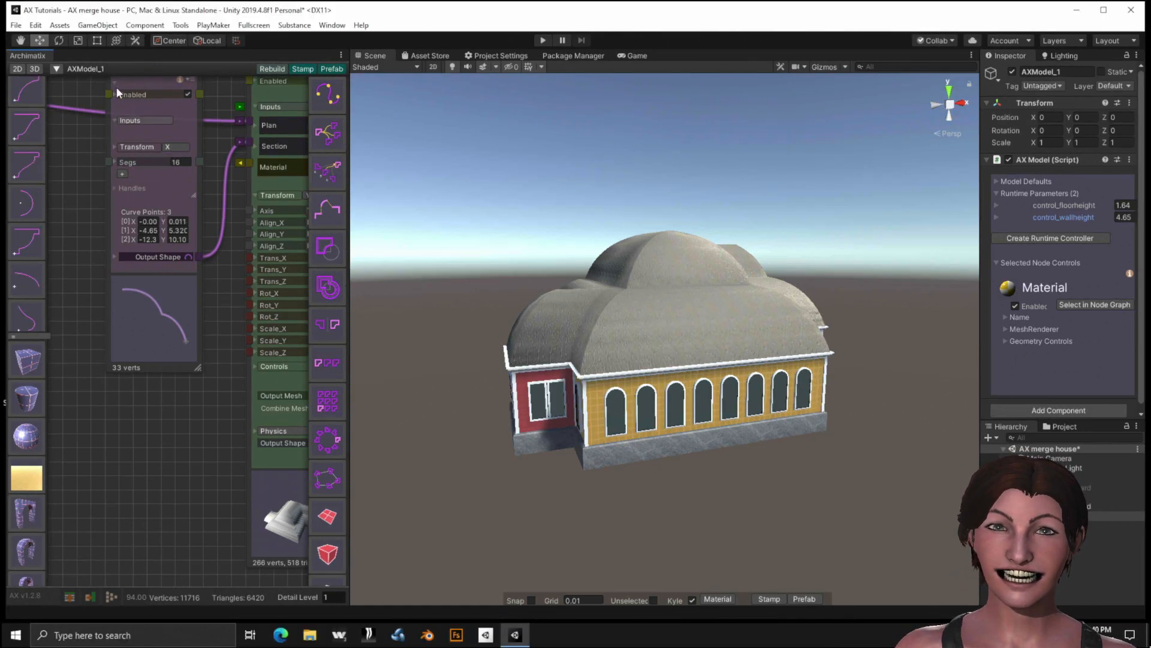
{"action": "left_click", "coordinate": [16, 25]}
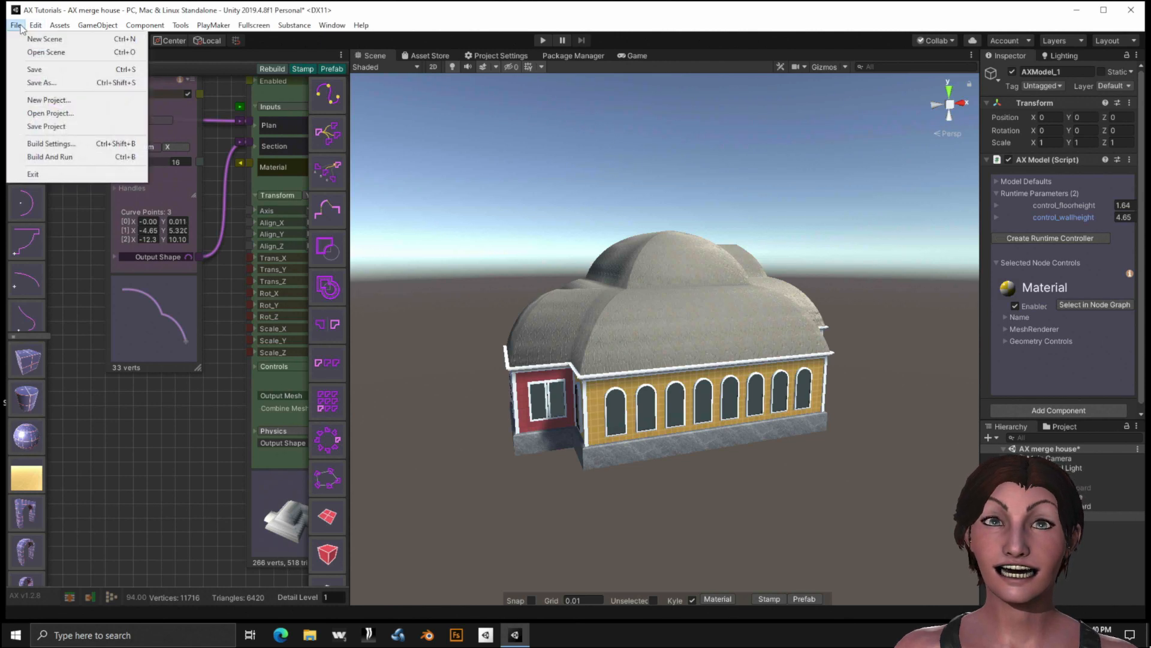
{"action": "left_click", "coordinate": [38, 70]}
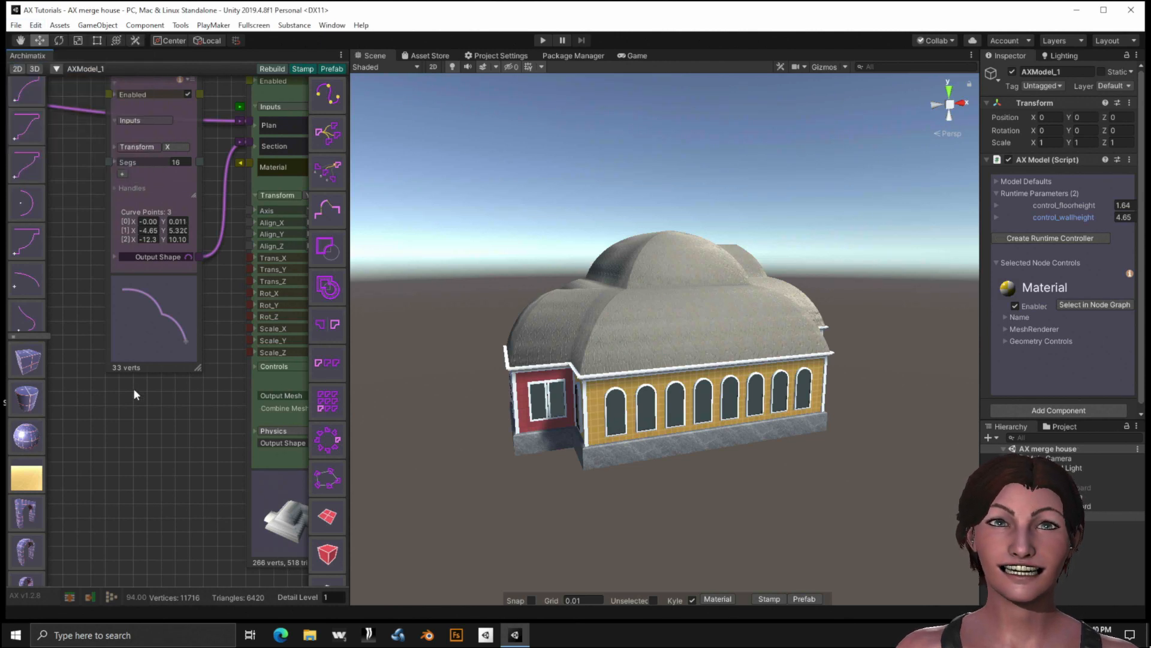
{"action": "key", "text": "F8"}
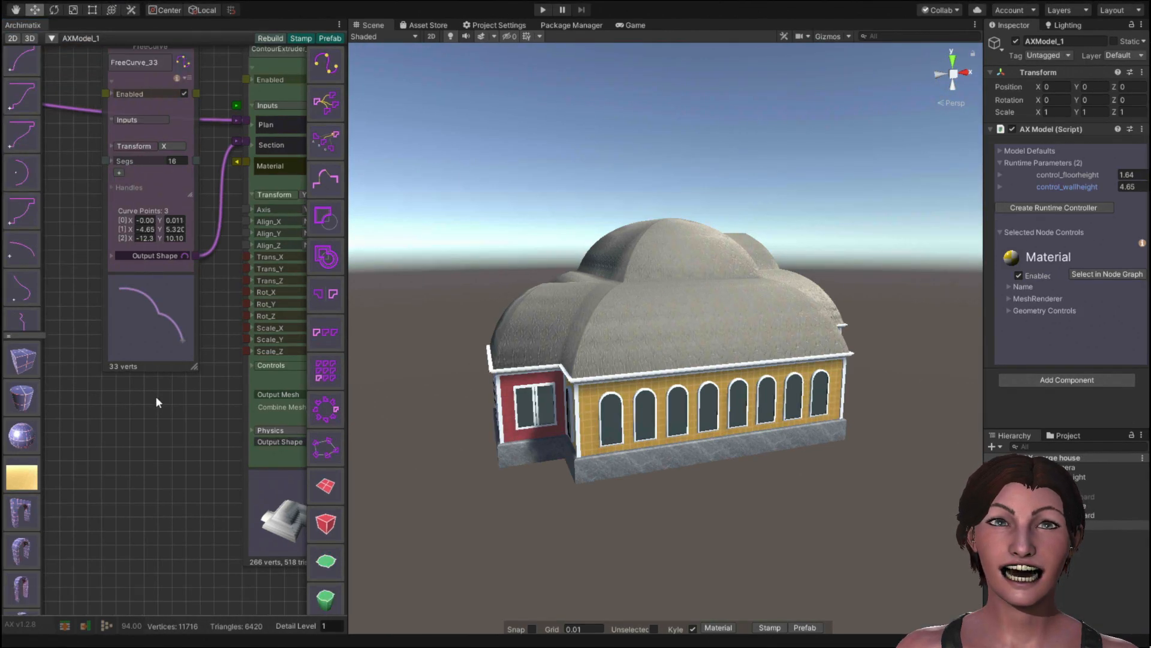
Select the roof's FreeCurve section in front view and reshape its upper arc with the middle point's upper handle.
{"action": "left_click", "coordinate": [151, 317]}
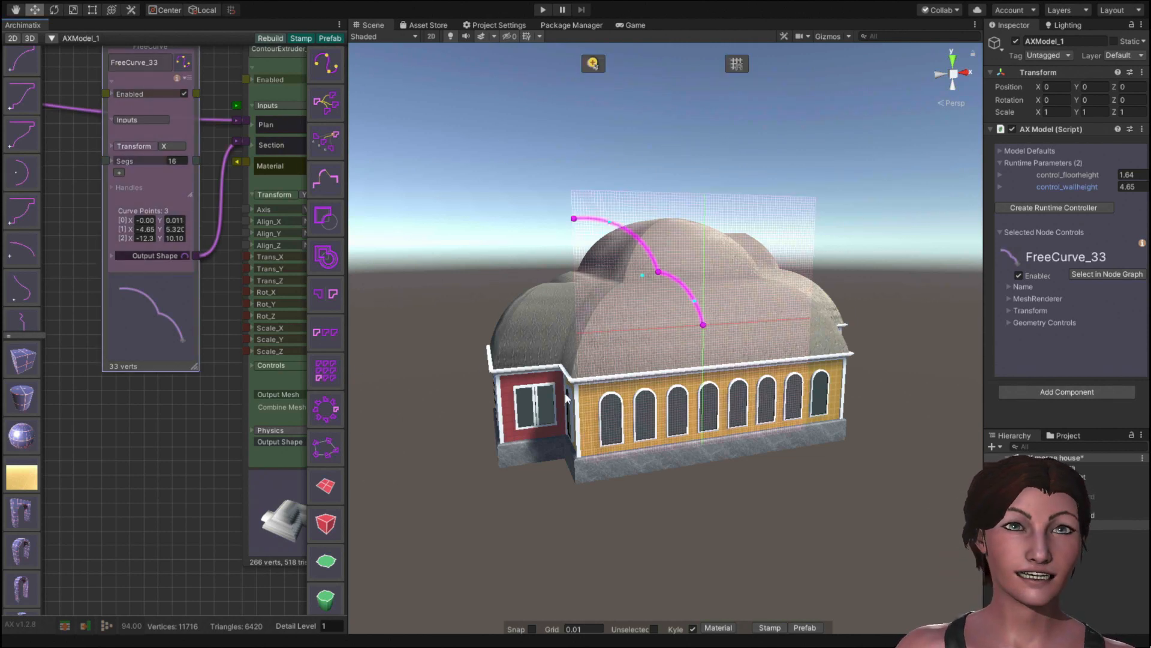
{"action": "left_click_drag", "start_coordinate": [514, 455], "coordinate": [438, 419], "text": "alt"}
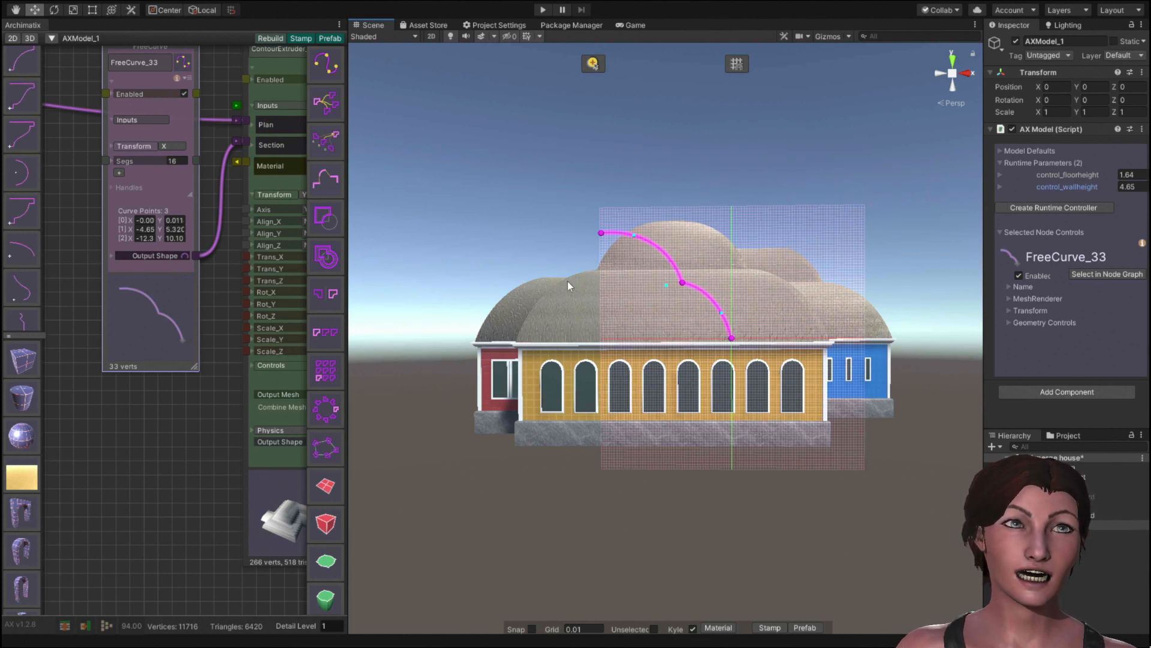
{"action": "left_click", "coordinate": [683, 282]}
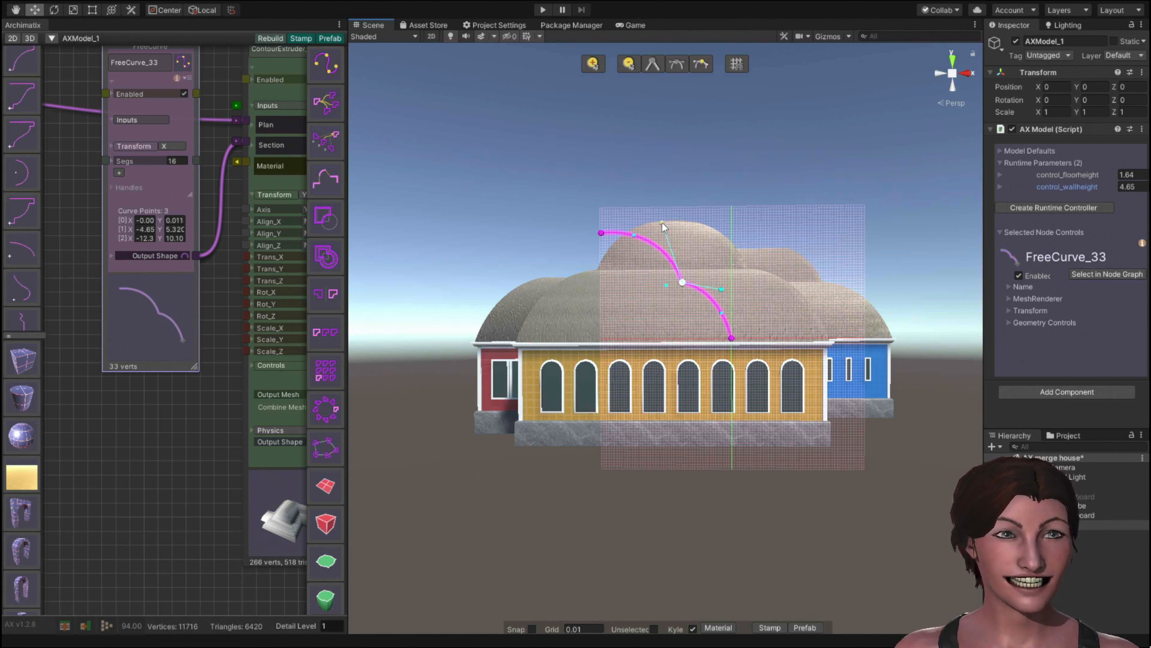
{"action": "left_click_drag", "start_coordinate": [663, 223], "coordinate": [694, 226]}
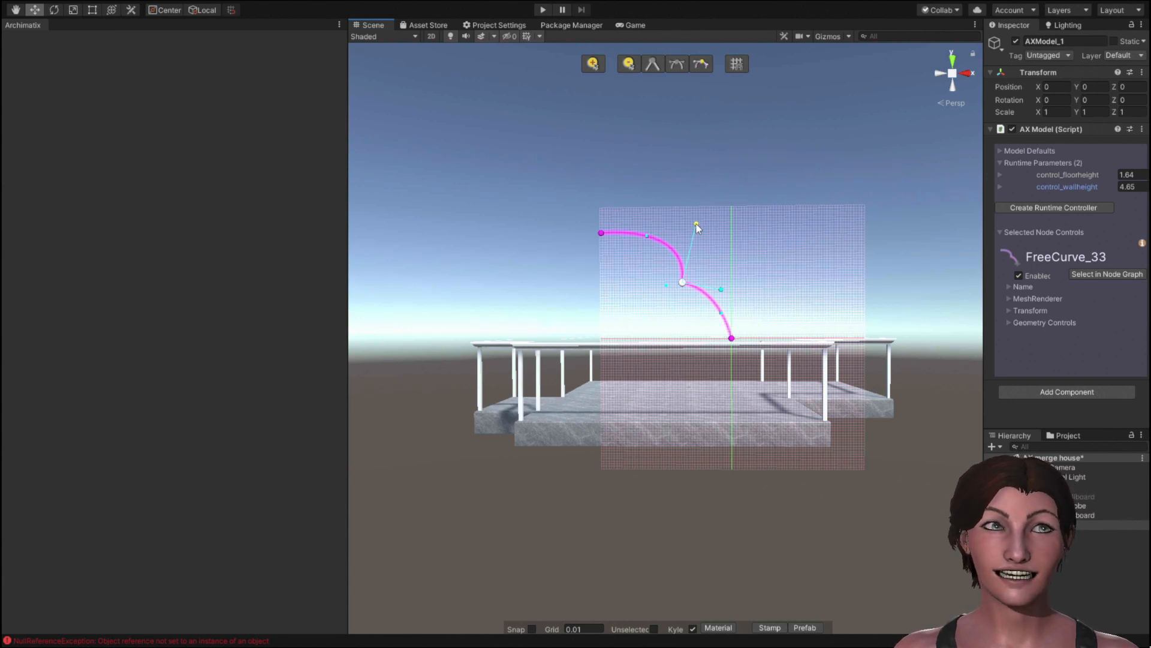
{"action": "left_click_drag", "start_coordinate": [697, 224], "coordinate": [722, 243]}
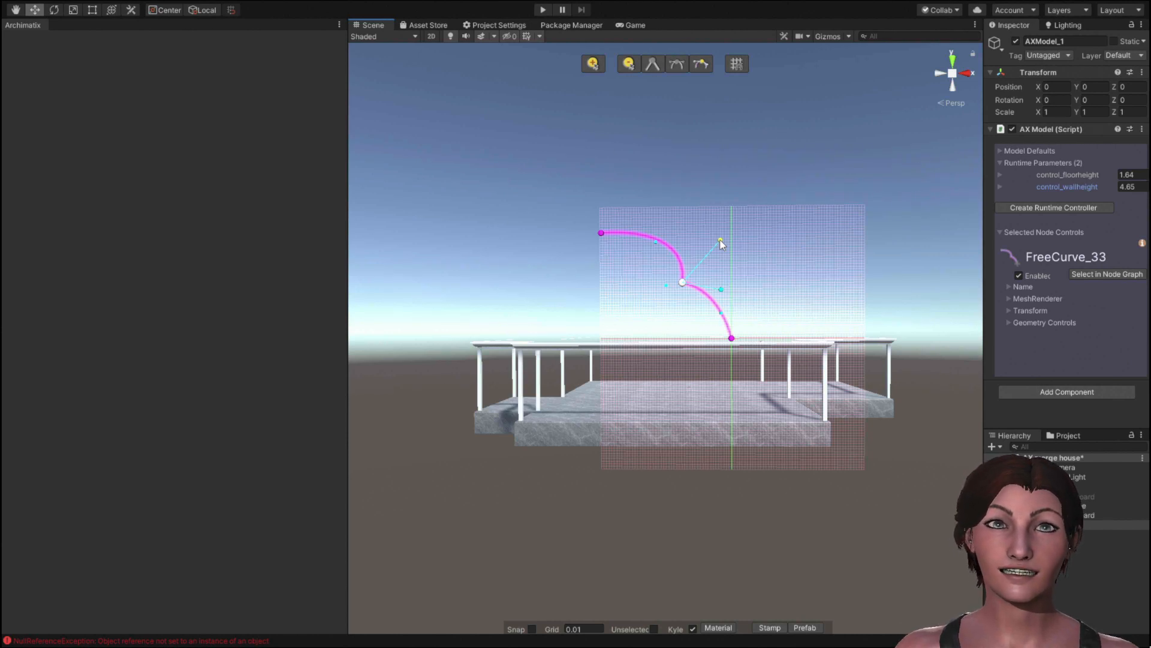
{"action": "left_click_drag", "start_coordinate": [720, 243], "coordinate": [653, 225]}
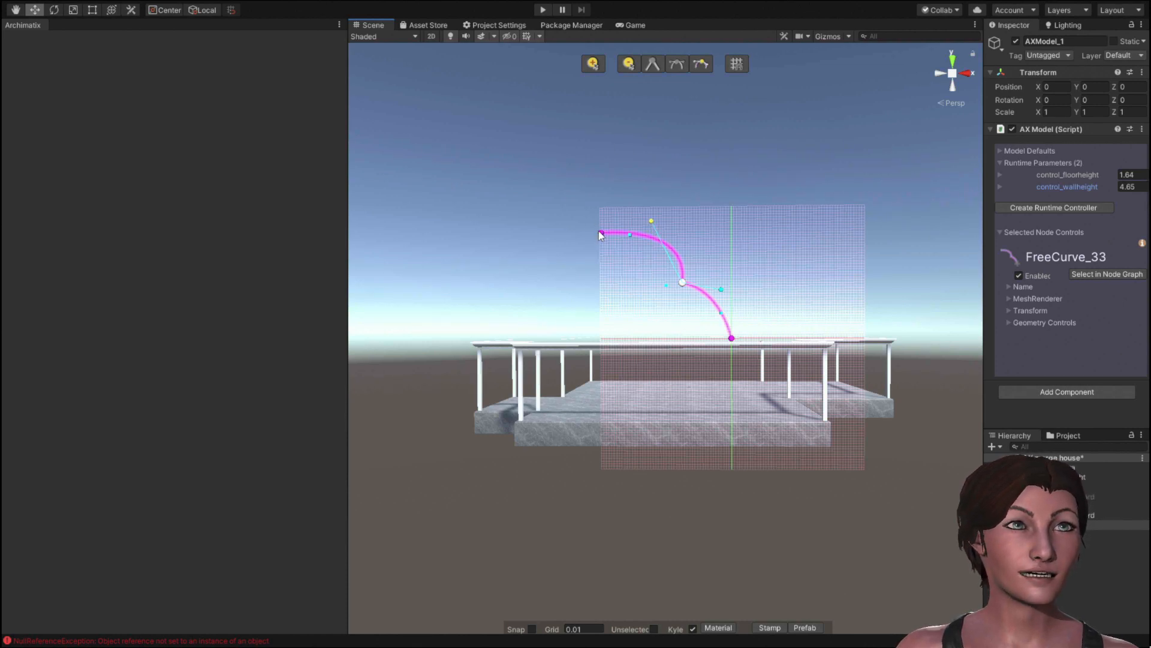
Raise the section curve's top point to about X -13.1, Y 21.29 and bow the upper segment slightly outward with the middle point's handle.
{"action": "left_click_drag", "start_coordinate": [601, 234], "coordinate": [592, 121]}
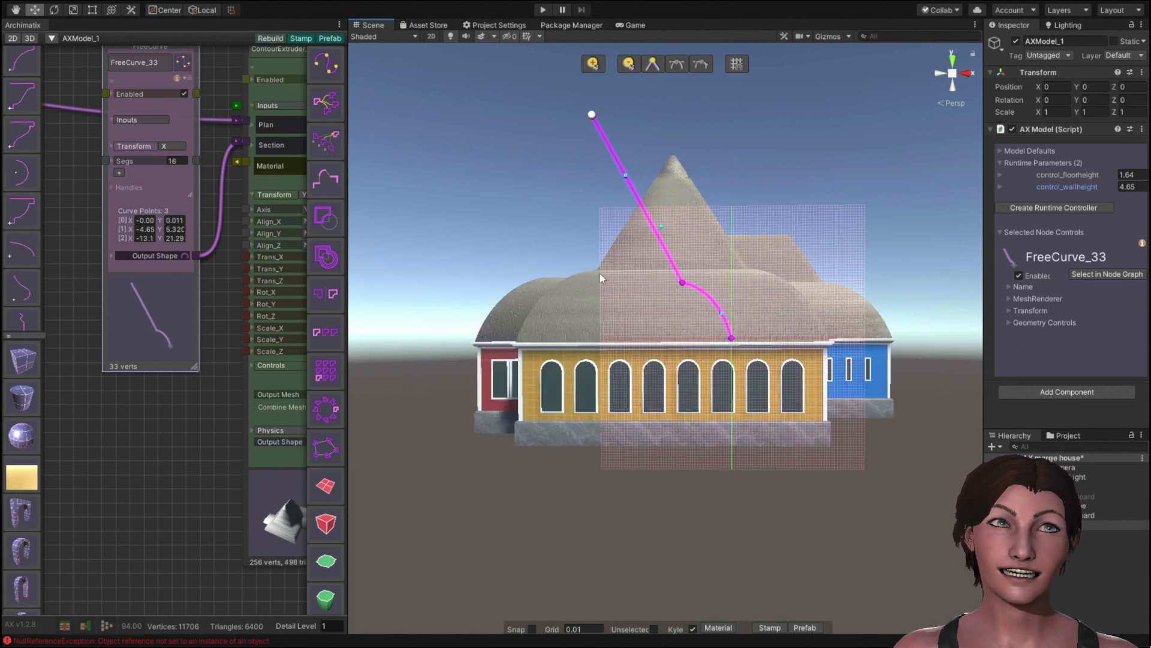
{"action": "left_click", "coordinate": [683, 282]}
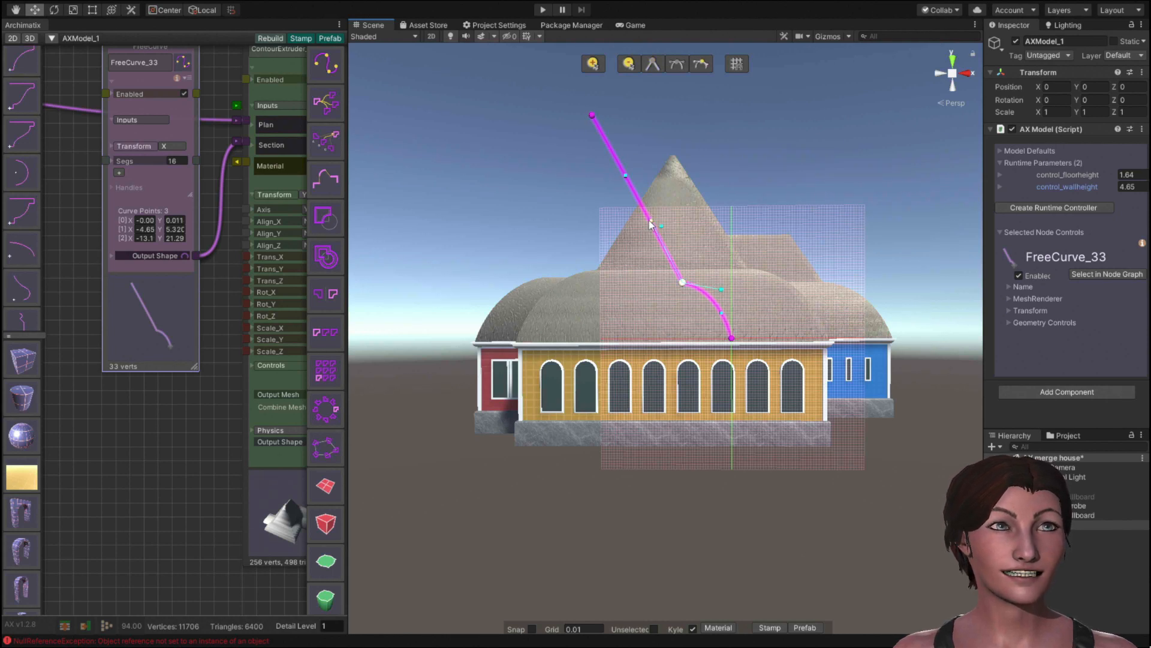
{"action": "mouse_move", "coordinate": [653, 224]}
{"action": "left_mouse_down"}
{"action": "mouse_move", "coordinate": [690, 239]}
{"action": "mouse_move", "coordinate": [665, 227]}
{"action": "left_mouse_up"}
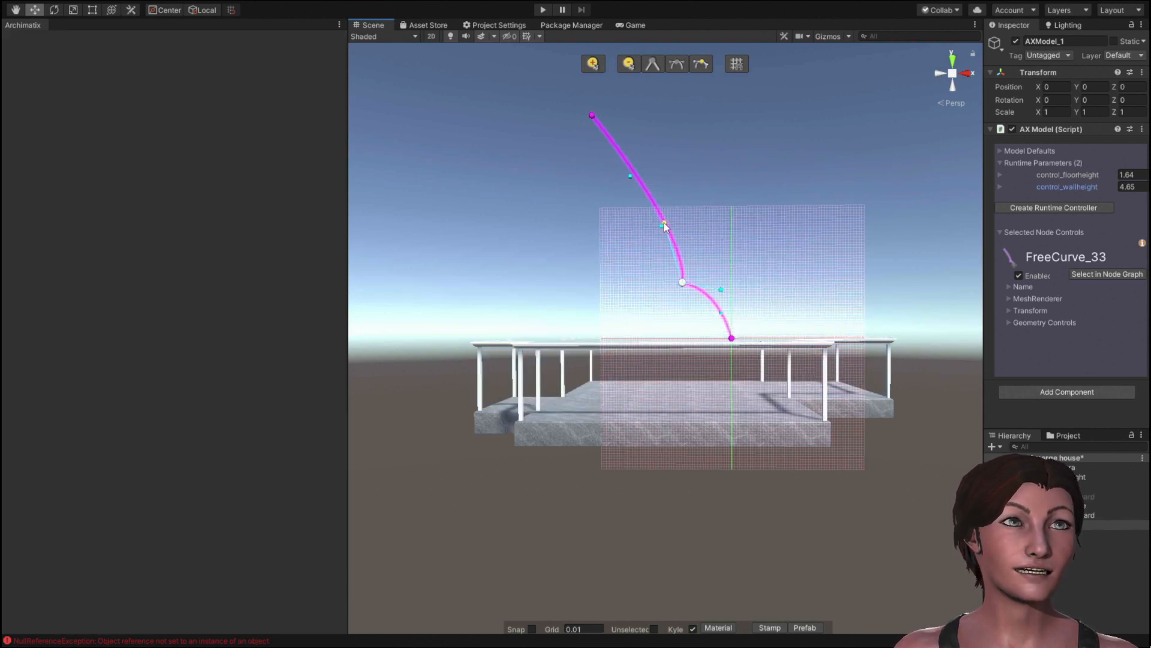
Try the section curve's top point at about X -19.9, Y 12.33, and place it at about X -18.1, Y 24.51 instead.
{"action": "left_click", "coordinate": [591, 116]}
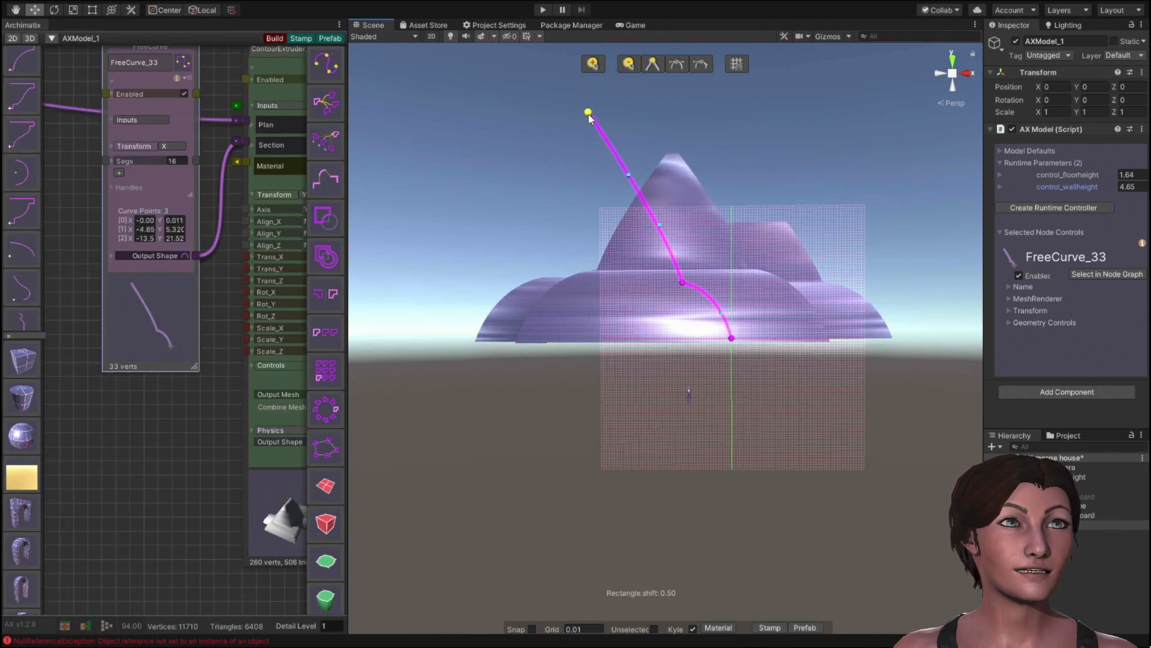
{"action": "left_click_drag", "start_coordinate": [591, 119], "coordinate": [522, 213]}
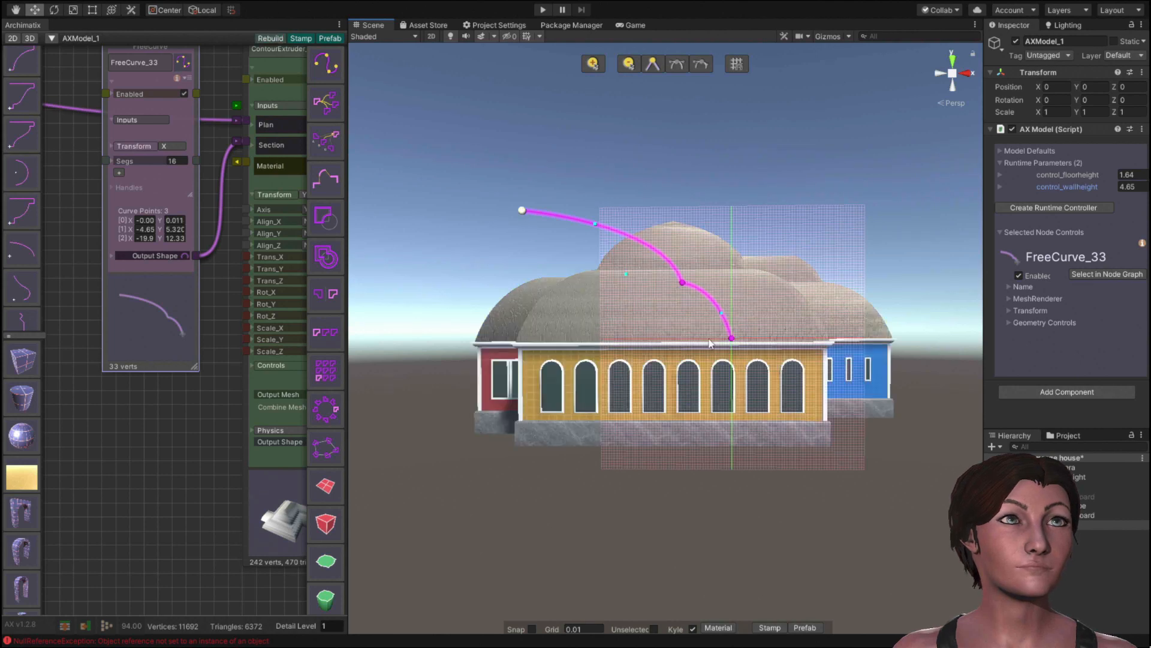
{"action": "scroll", "coordinate": [595, 303], "scroll_direction": "down", "scroll_amount": 1}
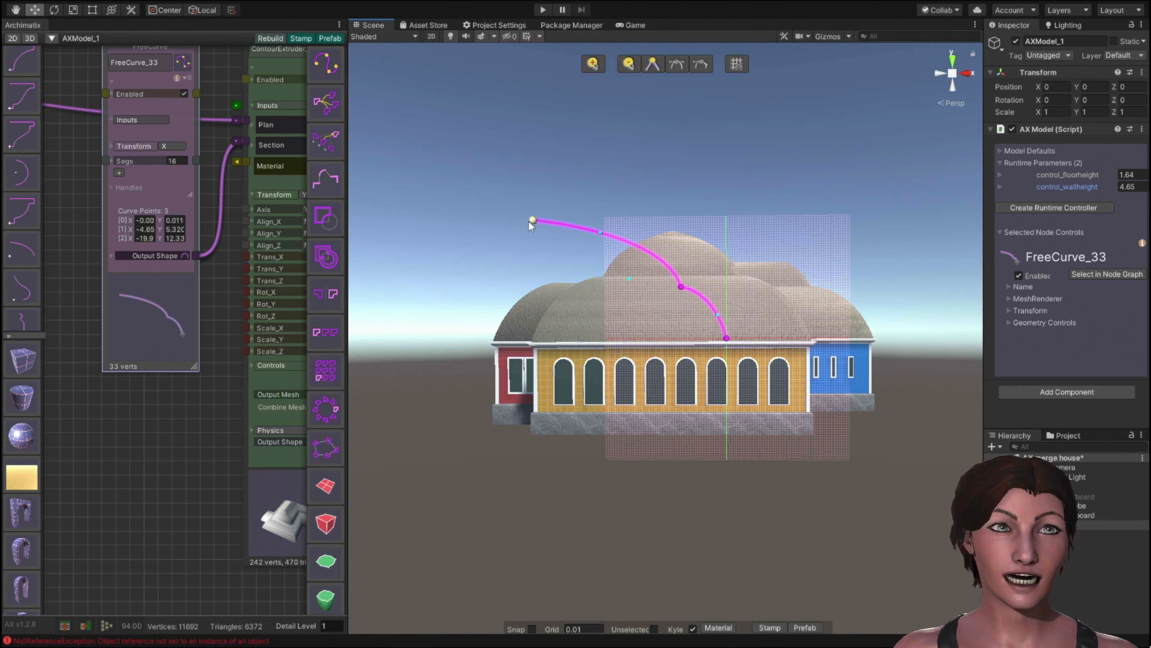
{"action": "left_click_drag", "start_coordinate": [535, 211], "coordinate": [549, 106]}
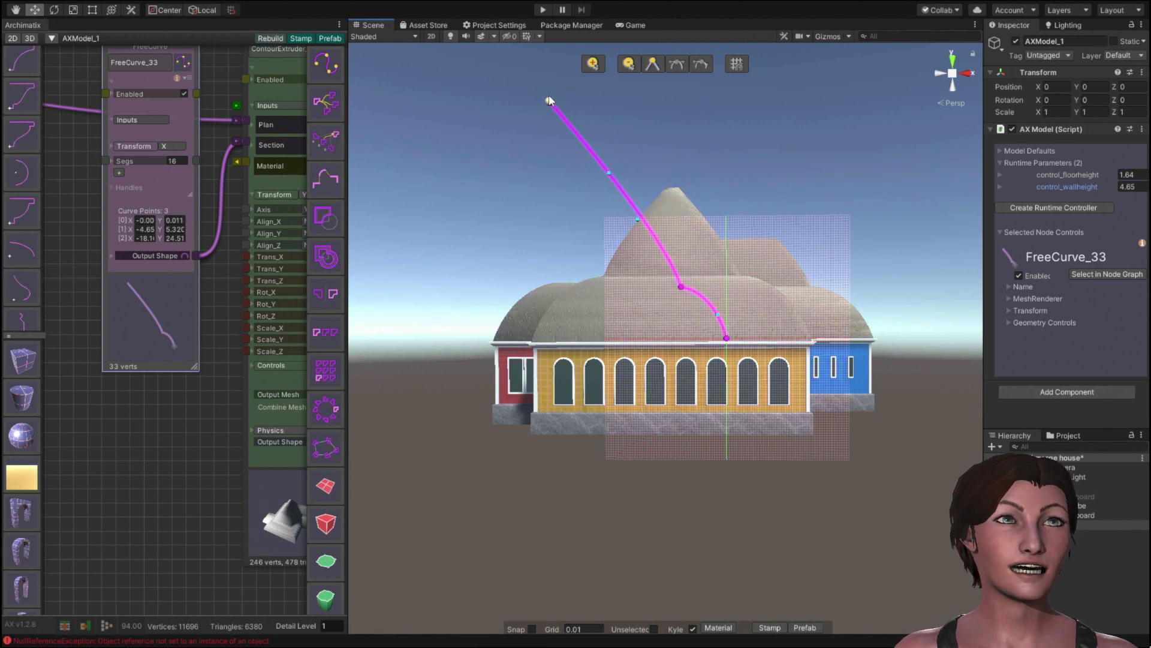
Give the section curve's top point Bezier handles, swing them to nearly horizontal for a rounded peak, and deselect the curve.
{"action": "left_click", "coordinate": [675, 66]}
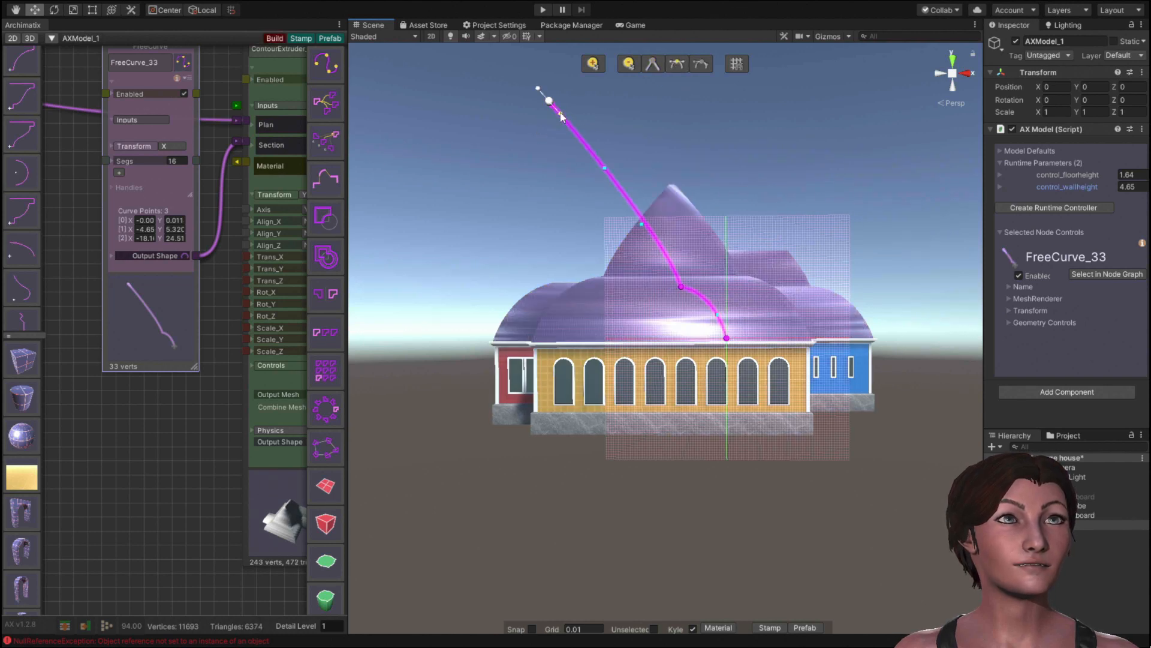
{"action": "left_click_drag", "start_coordinate": [561, 114], "coordinate": [530, 126]}
{"action": "left_click_drag", "start_coordinate": [527, 125], "coordinate": [494, 101]}
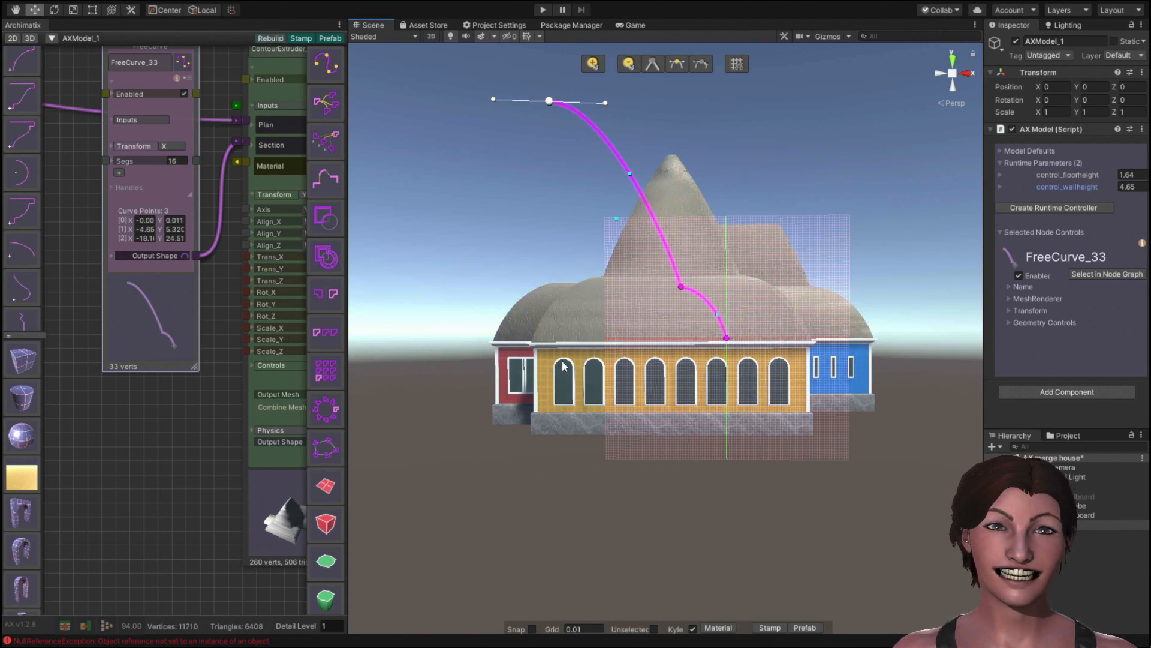
{"action": "left_click", "coordinate": [153, 460]}
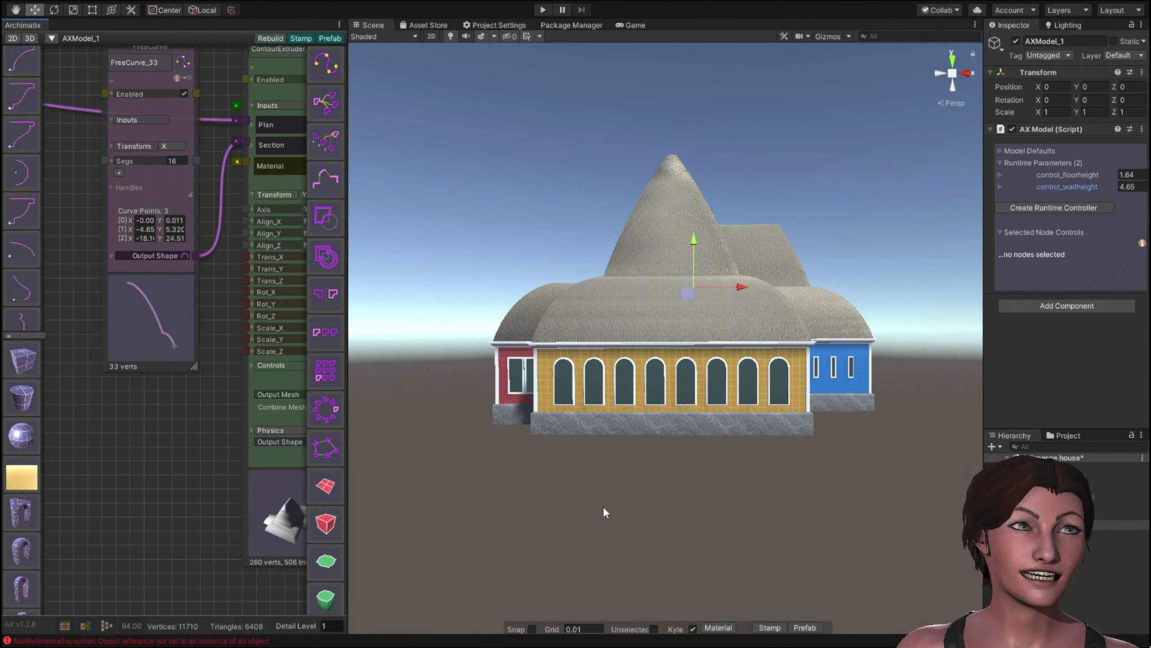
View the house from above on the red annex side and select the roof's ContourExtruder in the scene.
{"action": "left_click", "coordinate": [702, 498]}
{"action": "left_click_drag", "start_coordinate": [702, 502], "coordinate": [949, 619], "text": "alt"}
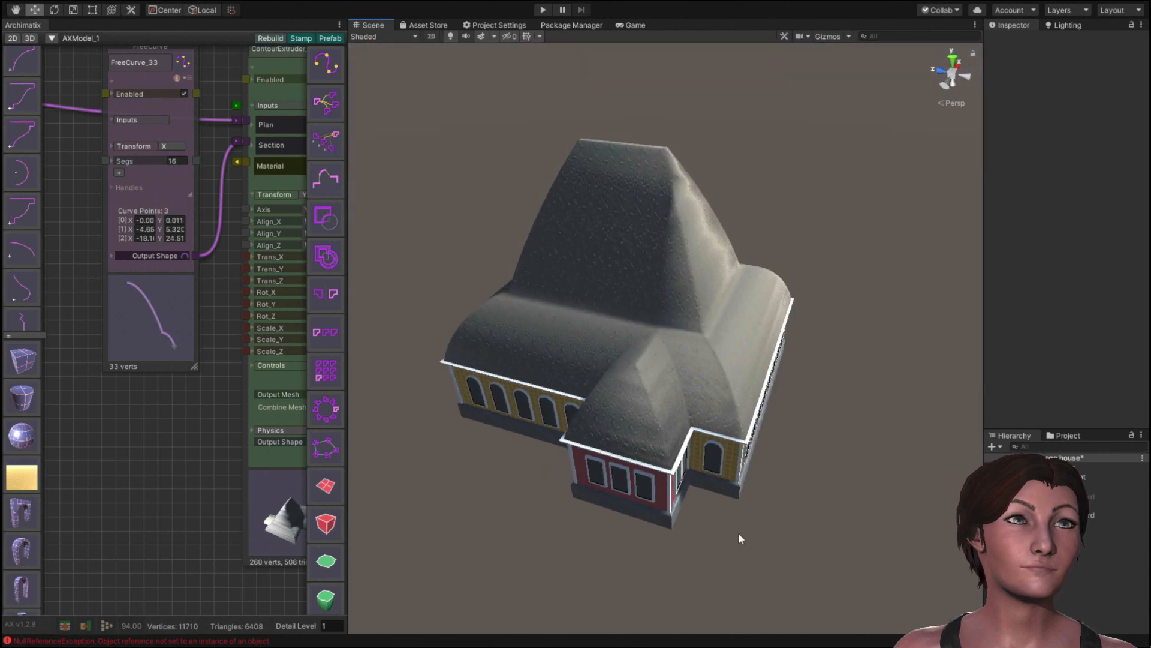
{"action": "left_click", "coordinate": [653, 493]}
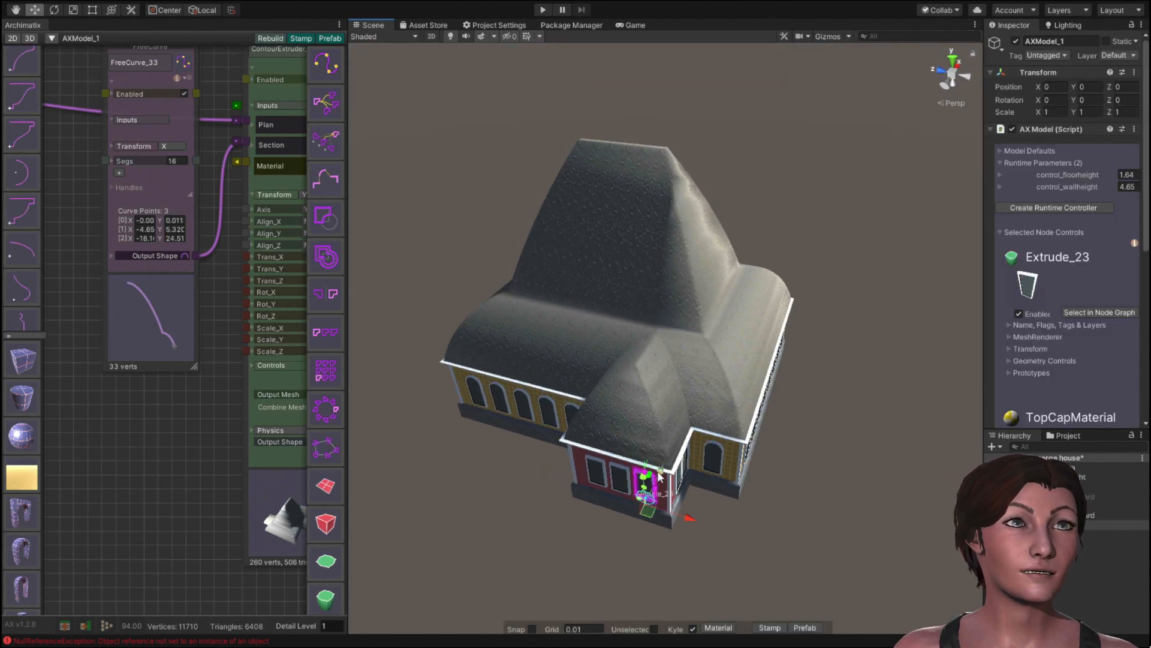
{"action": "left_click", "coordinate": [643, 394]}
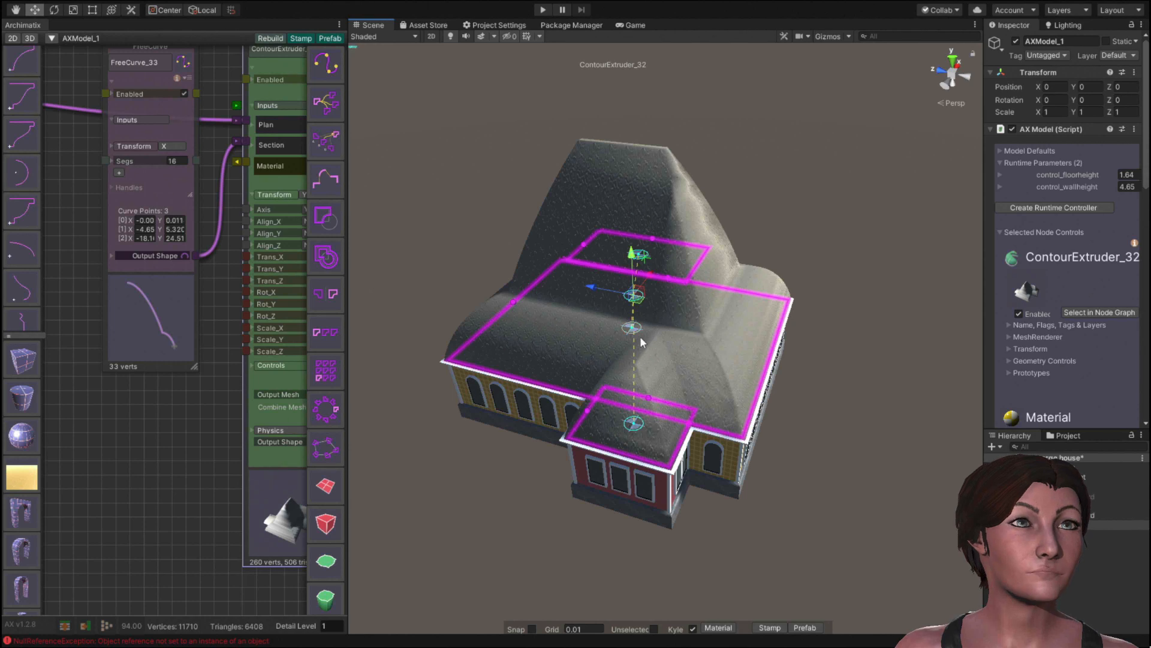
{"action": "left_click", "coordinate": [646, 414]}
{"action": "left_click", "coordinate": [666, 383]}
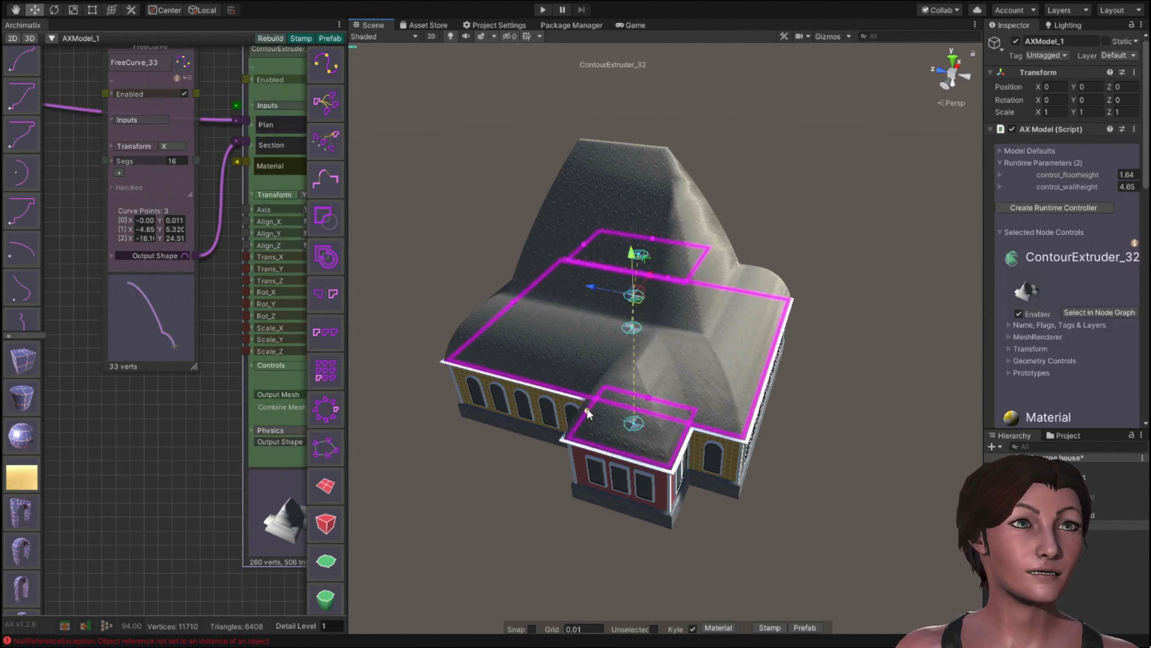
Lengthen the red annex's plan rectangle in the scene and move it so it overlaps a front corner of the yellow block.
{"action": "left_click_drag", "start_coordinate": [588, 411], "coordinate": [510, 395]}
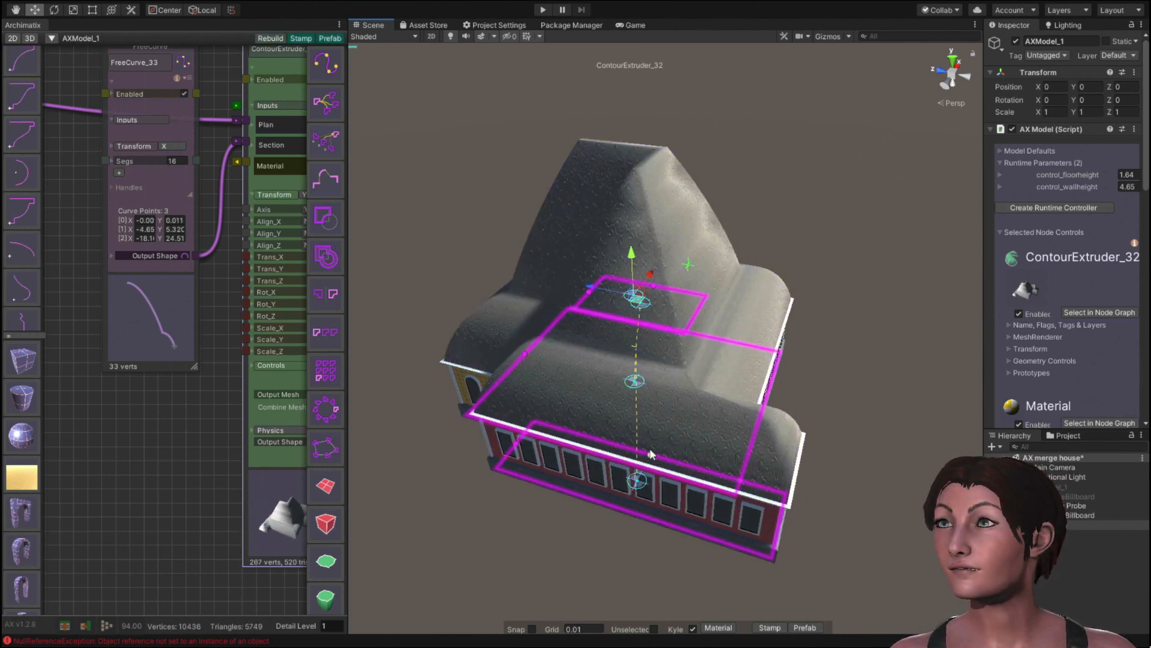
{"action": "left_click_drag", "start_coordinate": [652, 455], "coordinate": [678, 393]}
{"action": "left_click_drag", "start_coordinate": [638, 483], "coordinate": [480, 432]}
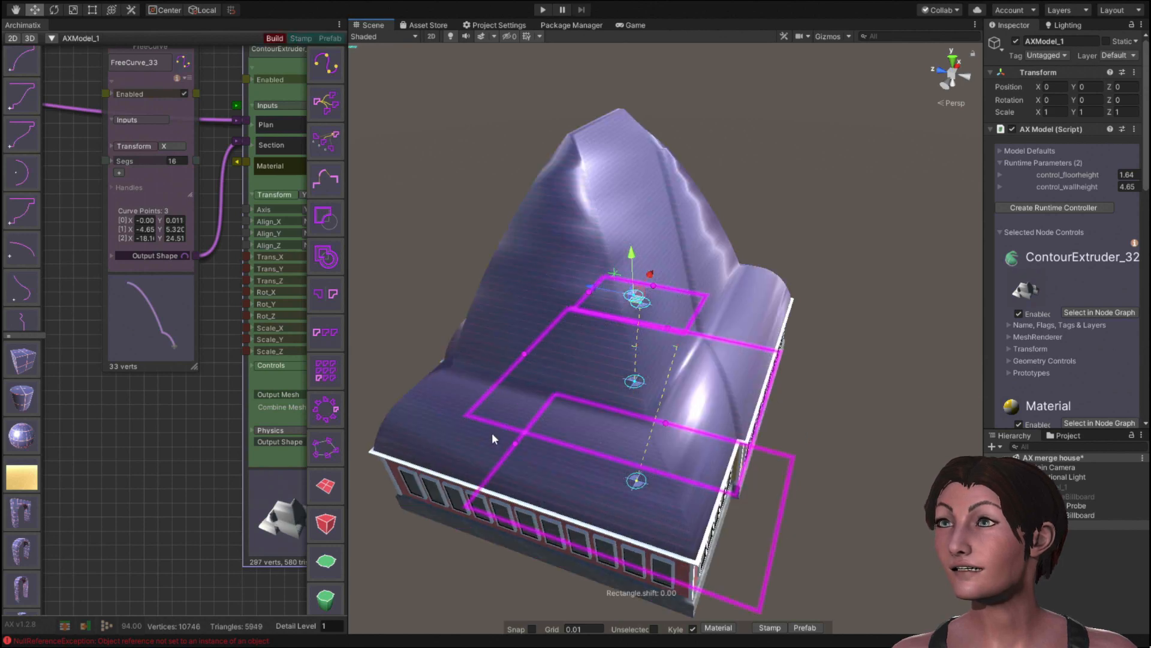
{"action": "left_click_drag", "start_coordinate": [465, 391], "coordinate": [701, 480]}
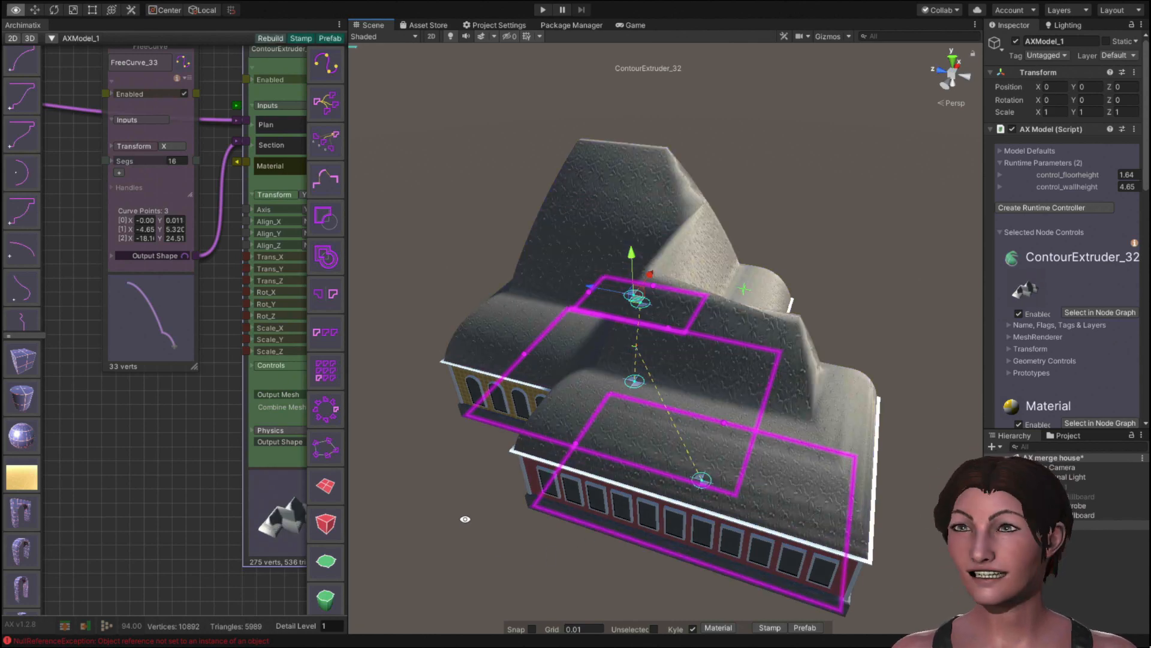
Enlarge the blue wing's plan rectangle in both directions and shift it outward so it projects past the yellow block's arched-window wall.
{"action": "left_click_drag", "start_coordinate": [465, 522], "coordinate": [796, 556], "text": "alt"}
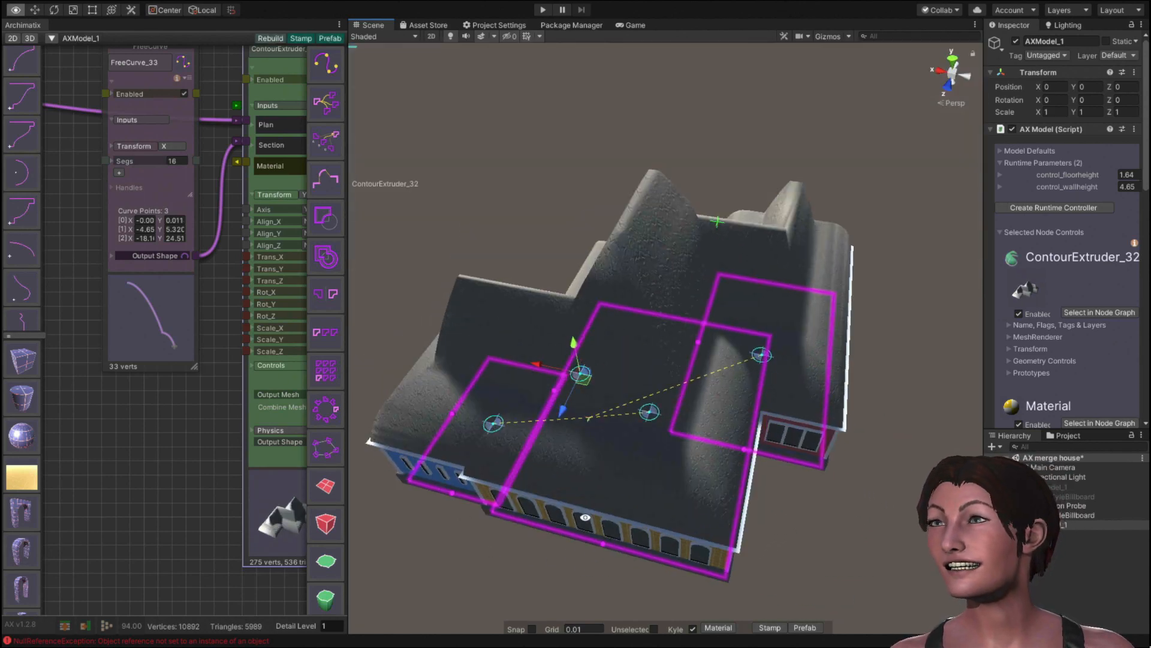
{"action": "left_click", "coordinate": [624, 483]}
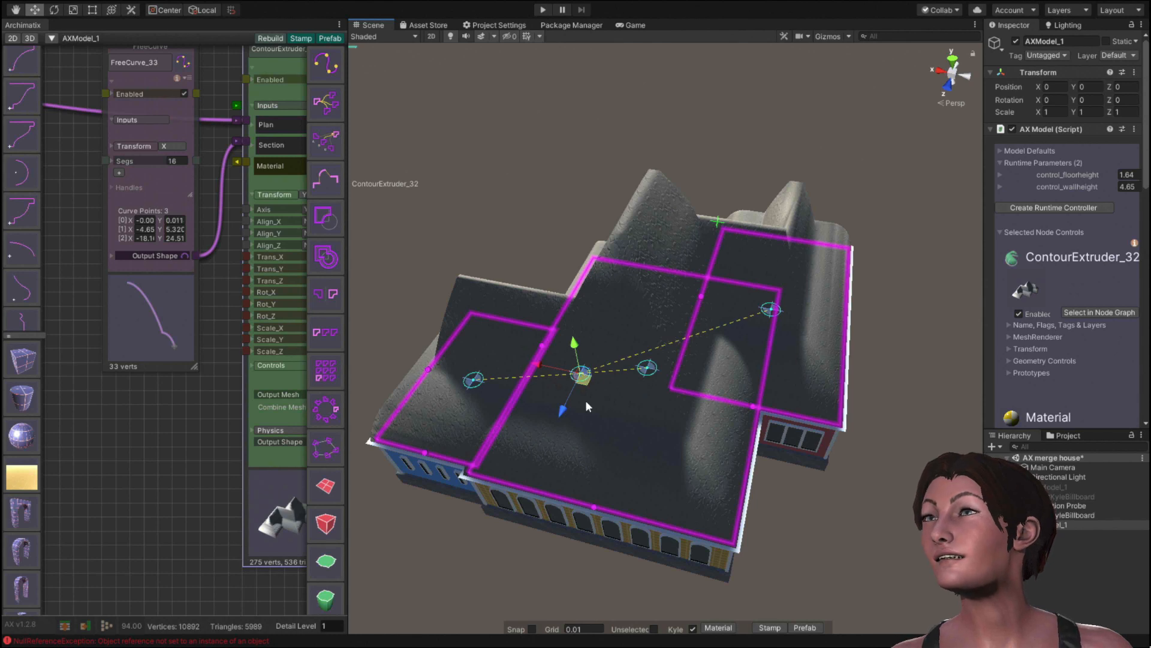
{"action": "left_click", "coordinate": [641, 399]}
{"action": "left_click", "coordinate": [668, 438]}
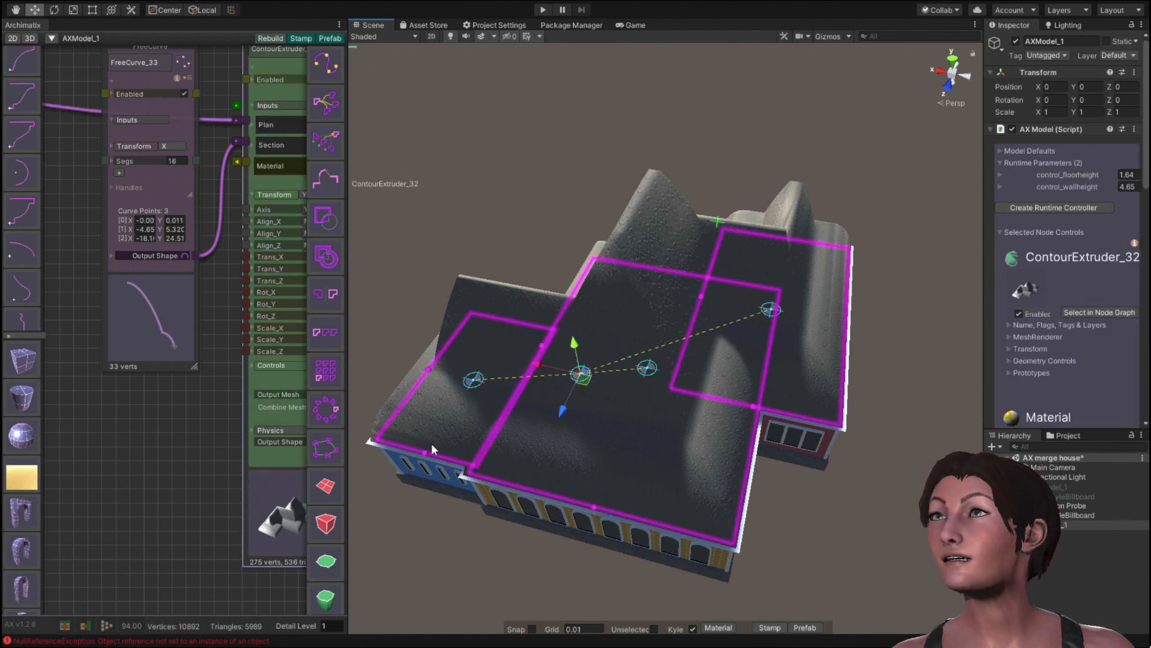
{"action": "left_click_drag", "start_coordinate": [425, 453], "coordinate": [383, 498]}
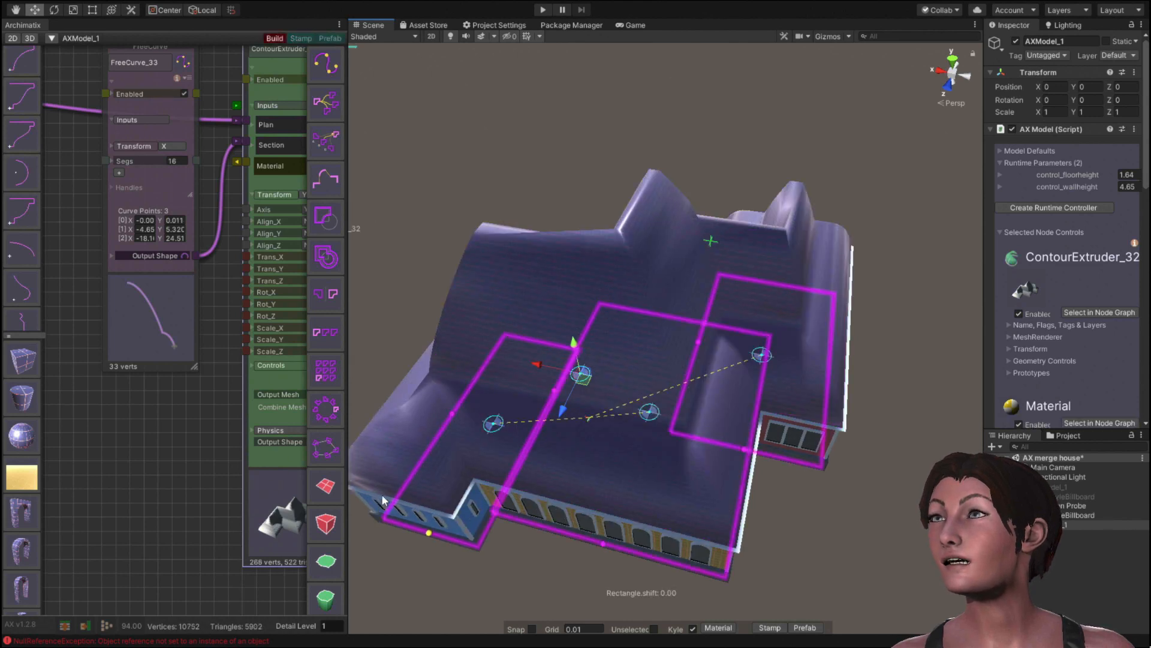
{"action": "left_click_drag", "start_coordinate": [452, 418], "coordinate": [384, 406]}
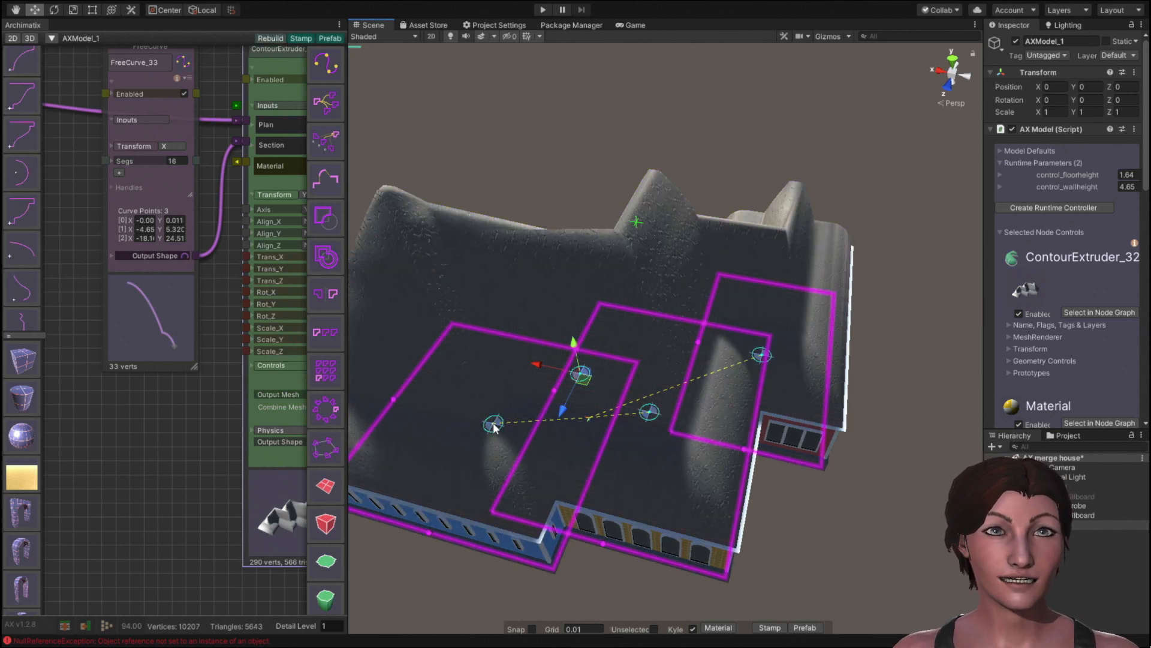
{"action": "left_click_drag", "start_coordinate": [494, 426], "coordinate": [491, 466]}
{"action": "scroll", "coordinate": [569, 423], "scroll_direction": "down", "scroll_amount": 2}
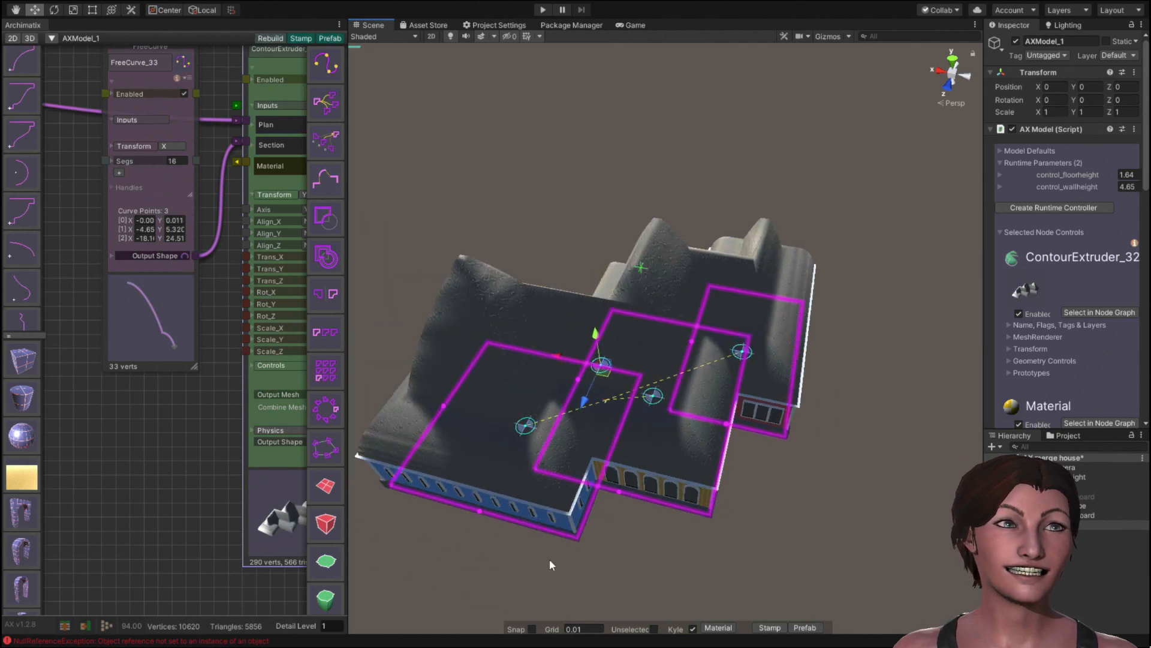
Clear the selection and examine the enlarged house and its merged roof from ground level and from above.
{"action": "left_click_drag", "start_coordinate": [401, 540], "coordinate": [801, 381], "text": "alt"}
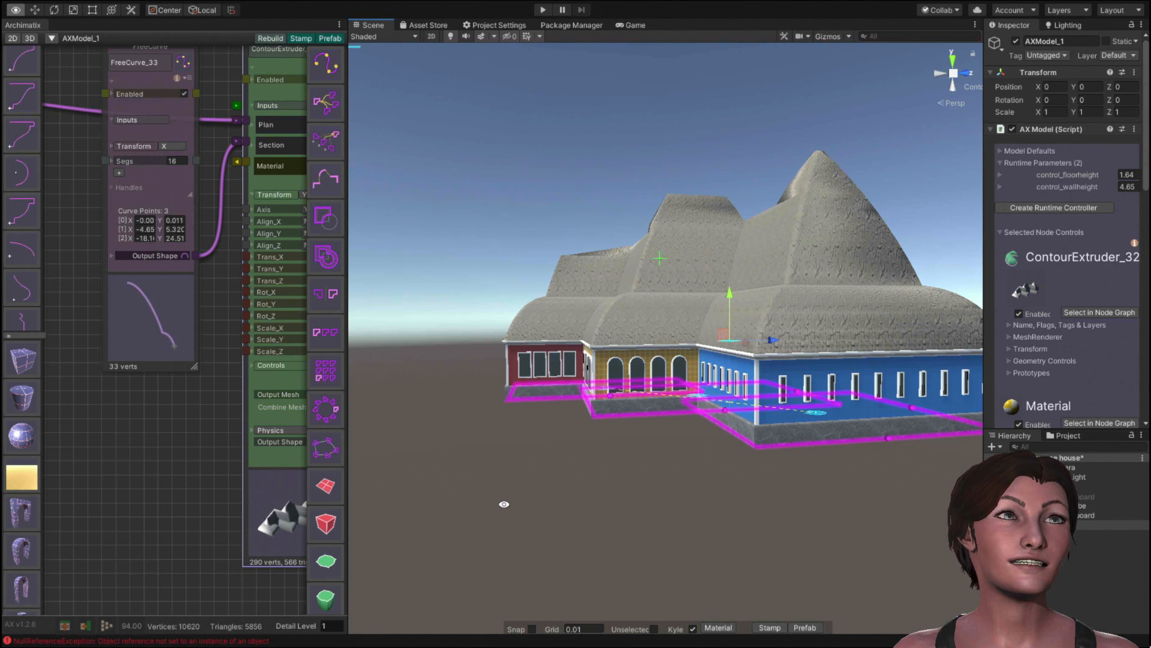
{"action": "left_click_drag", "start_coordinate": [504, 504], "coordinate": [688, 514], "text": "alt"}
{"action": "left_click", "coordinate": [686, 509]}
{"action": "scroll", "coordinate": [672, 484], "scroll_direction": "up", "scroll_amount": 3}
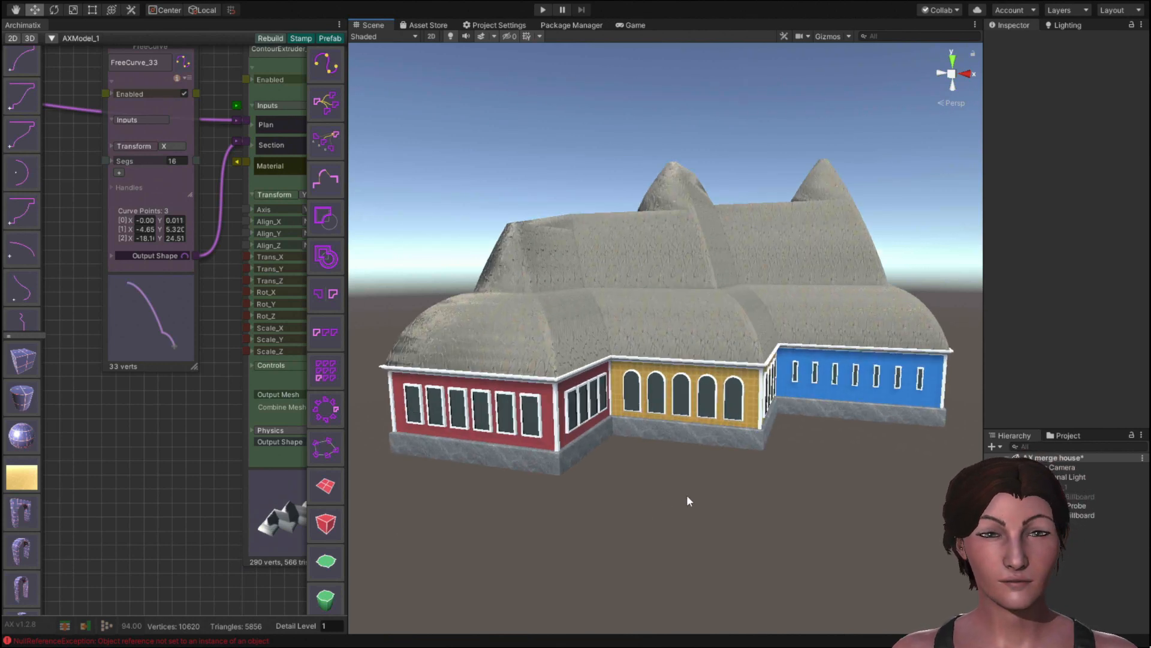
{"action": "left_click_drag", "start_coordinate": [689, 478], "coordinate": [631, 454], "text": "alt"}
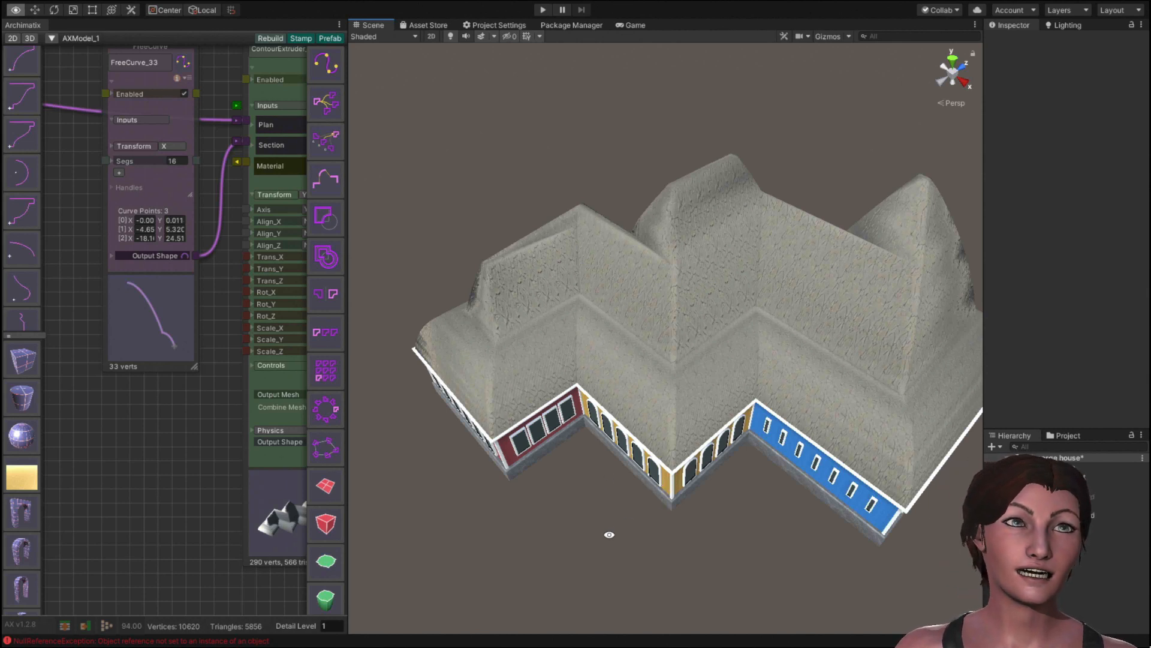
{"action": "left_click_drag", "start_coordinate": [609, 534], "coordinate": [656, 474], "text": "alt"}
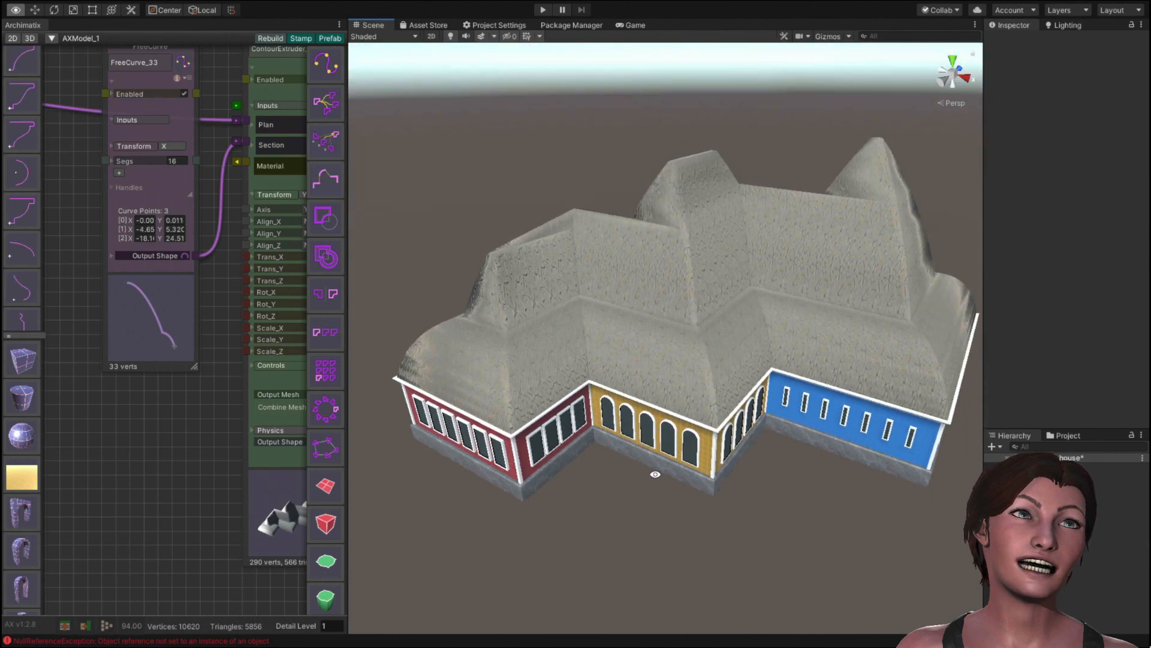
{"action": "middle_click_drag", "start_coordinate": [652, 516], "coordinate": [620, 476]}
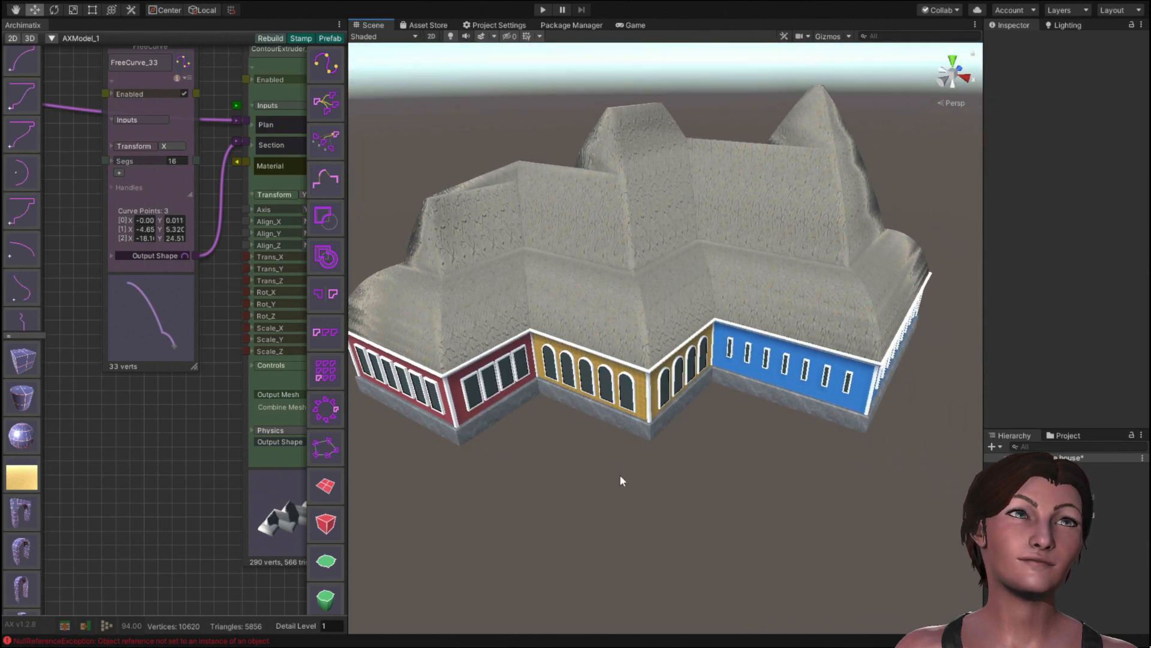
{"action": "scroll", "coordinate": [620, 480], "scroll_direction": "down", "scroll_amount": 1}
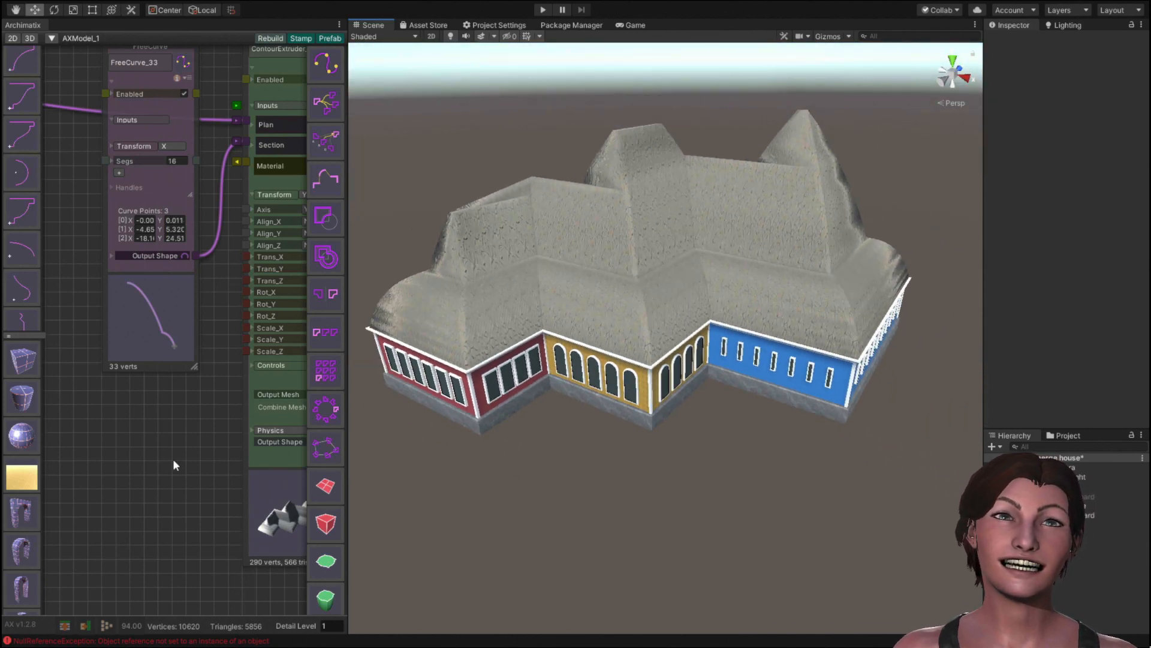
{"action": "scroll", "coordinate": [174, 463], "scroll_direction": "down", "scroll_amount": 1}
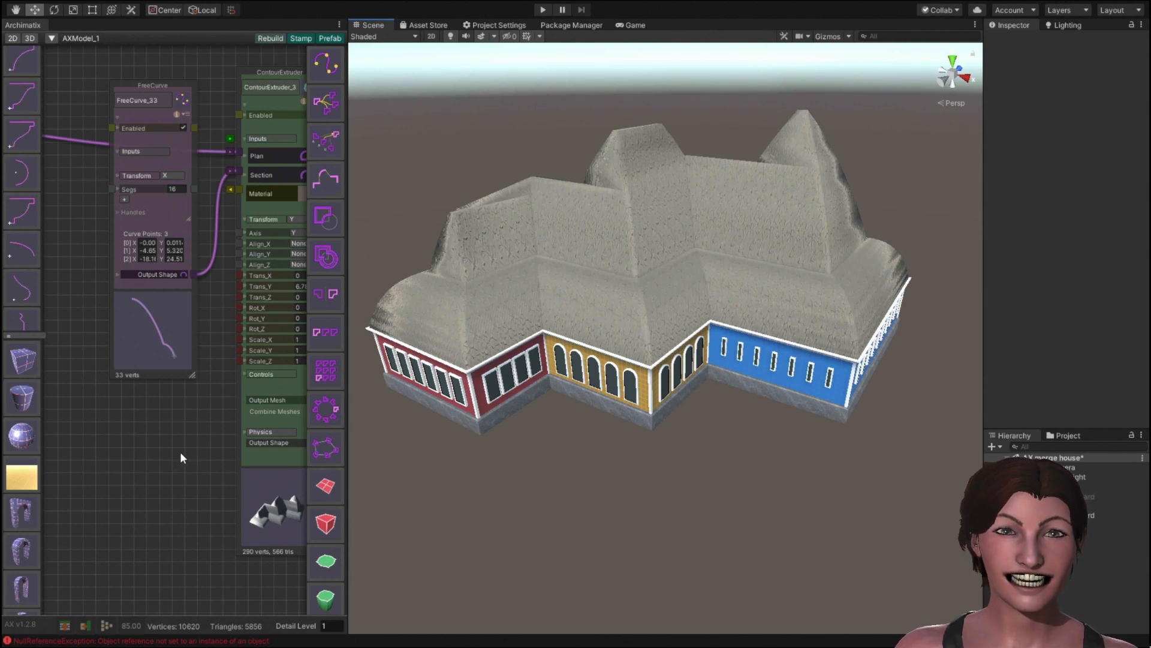
{"action": "scroll", "coordinate": [180, 449], "scroll_direction": "down", "scroll_amount": 1}
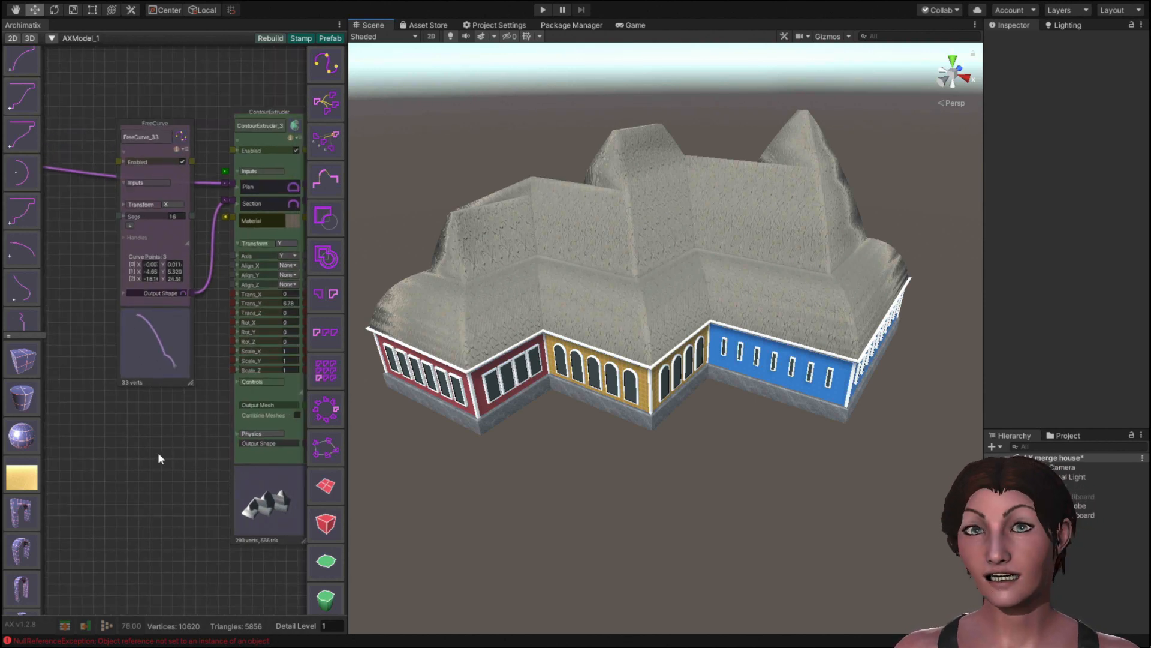